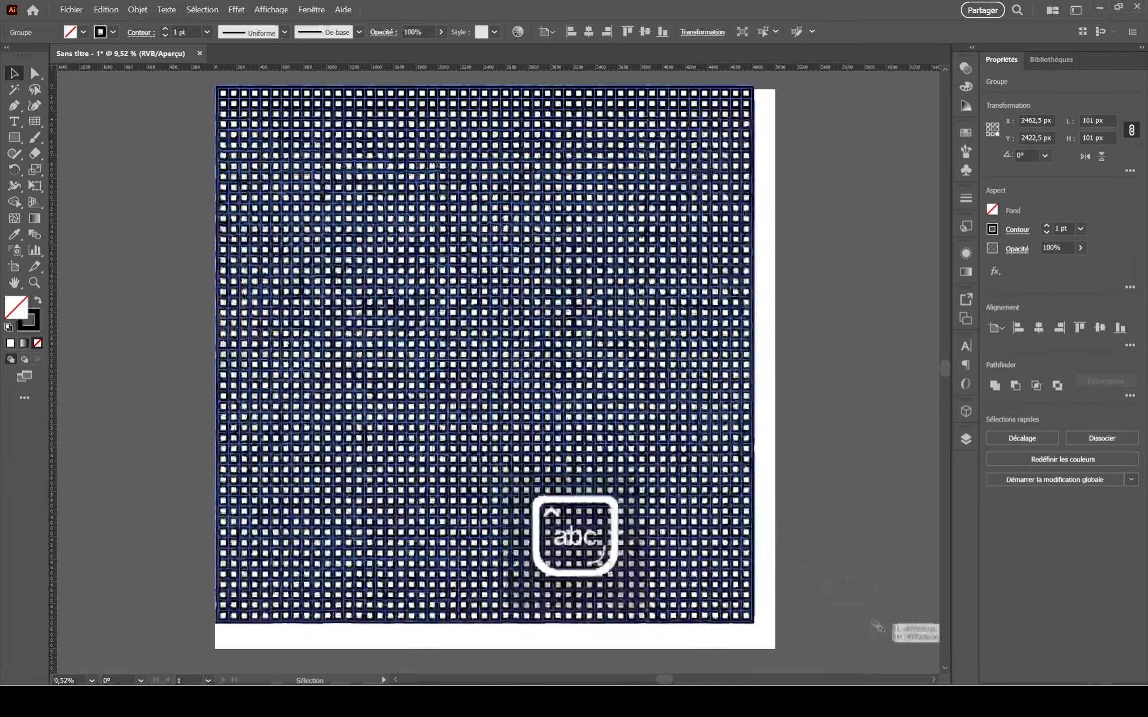
# Centre the square grid group horizontally and vertically on the artboard and set its stroke weight to 1 pt.
pyautogui.click(591, 33)
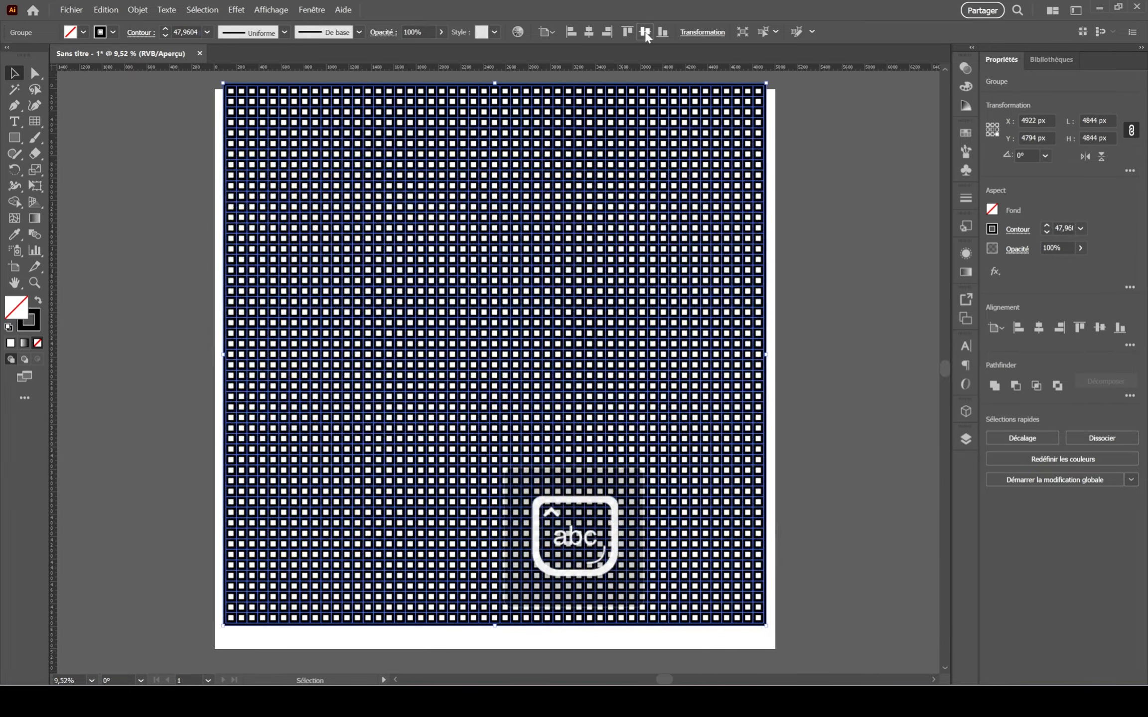
pyautogui.click(645, 32)
pyautogui.click(1061, 227)
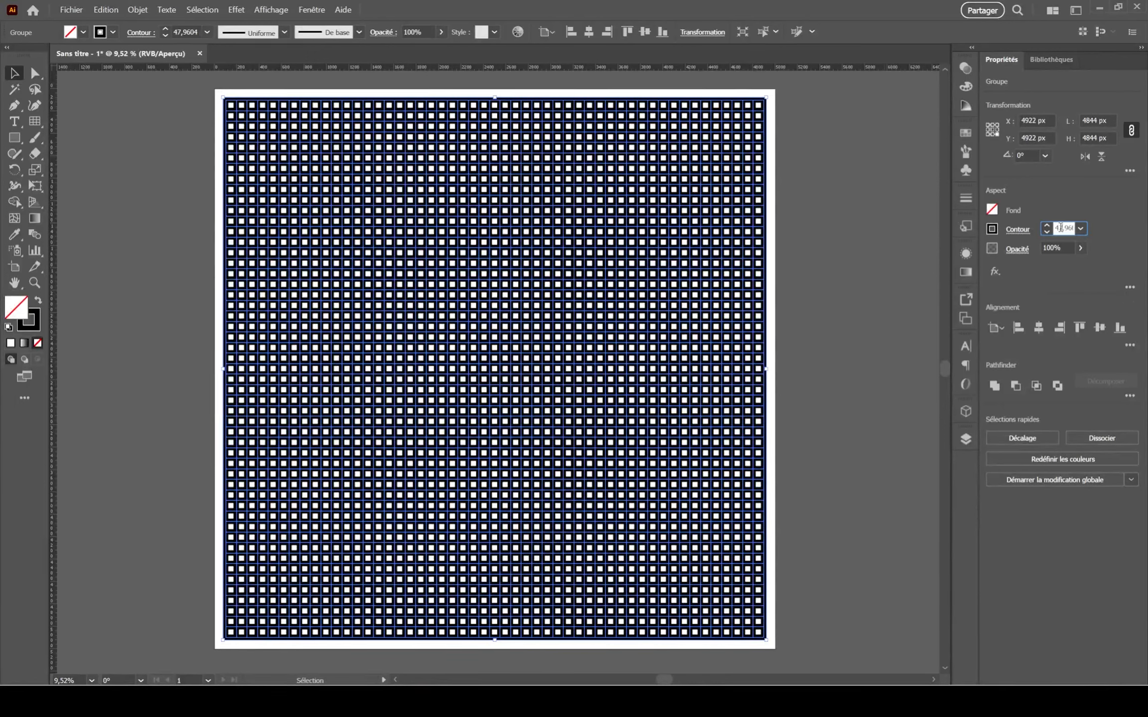
pyautogui.doubleClick(1061, 228)
pyautogui.press('Return')
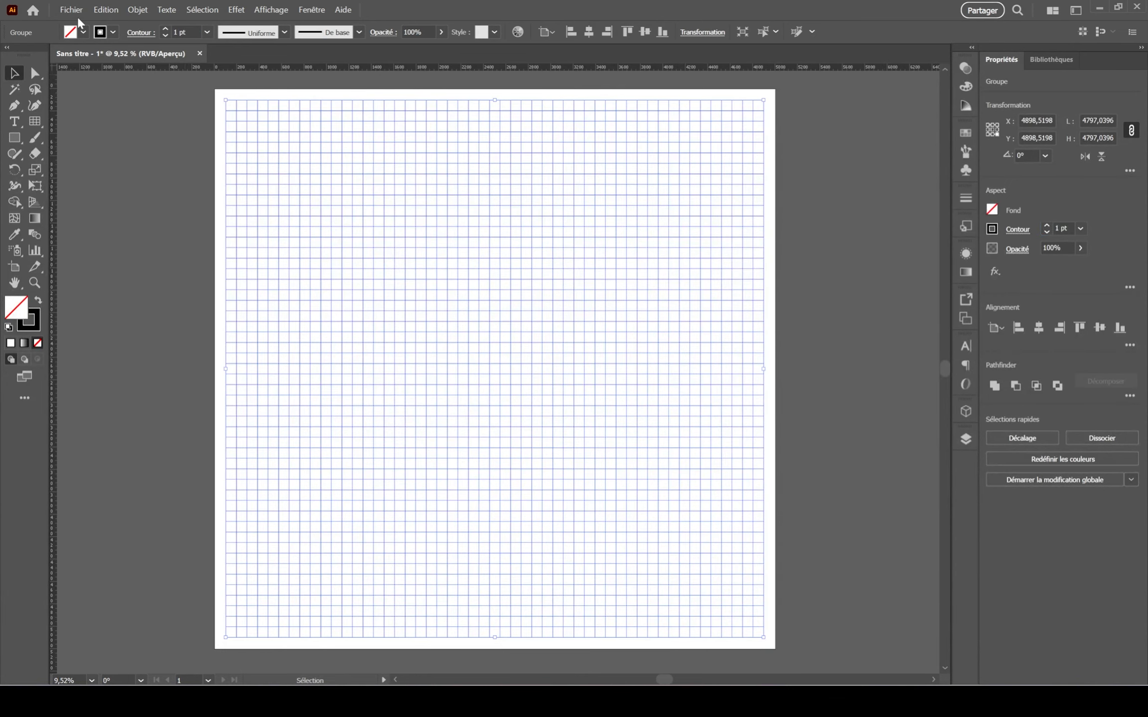
# Scale the grid non-uniformly to 100% horizontally and 86.602% vertically, scaling its strokes too.
pyautogui.click(146, 10)
pyautogui.moveTo(174, 25)
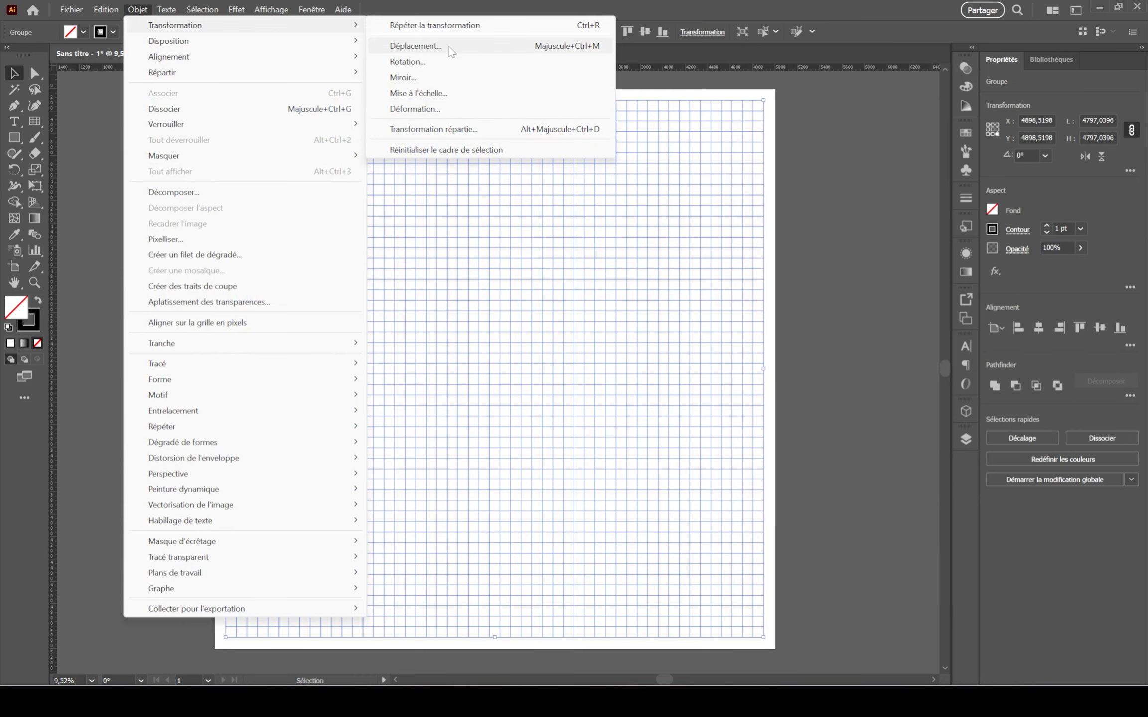
pyautogui.click(446, 91)
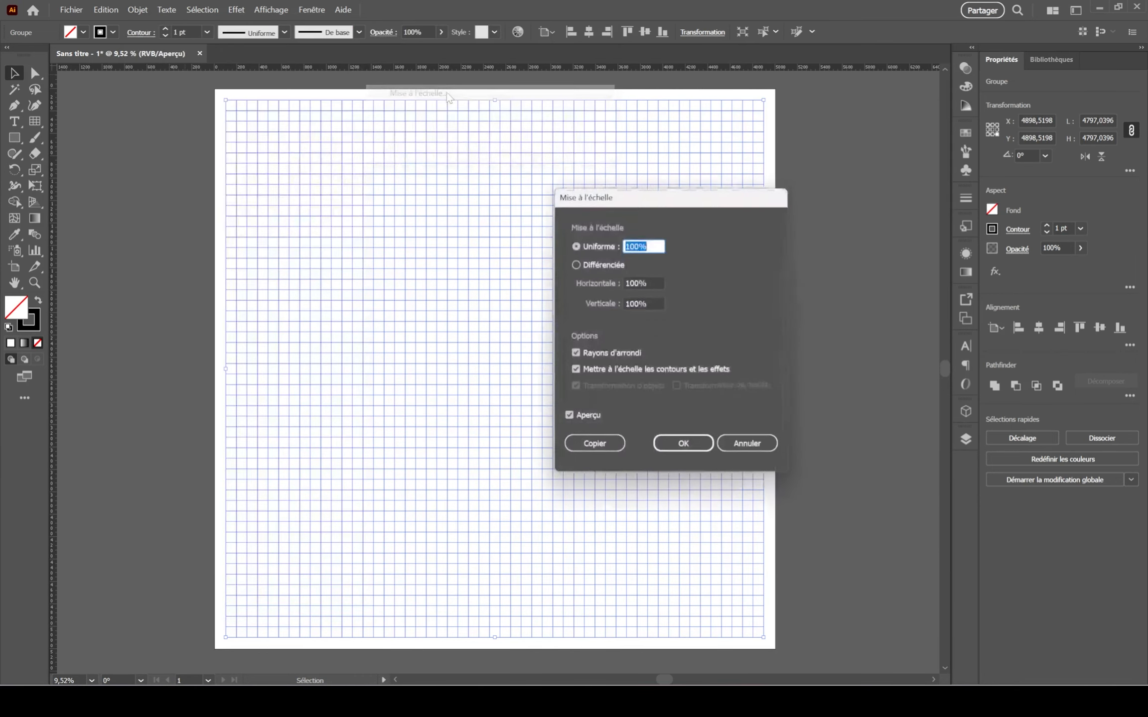
pyautogui.click(603, 268)
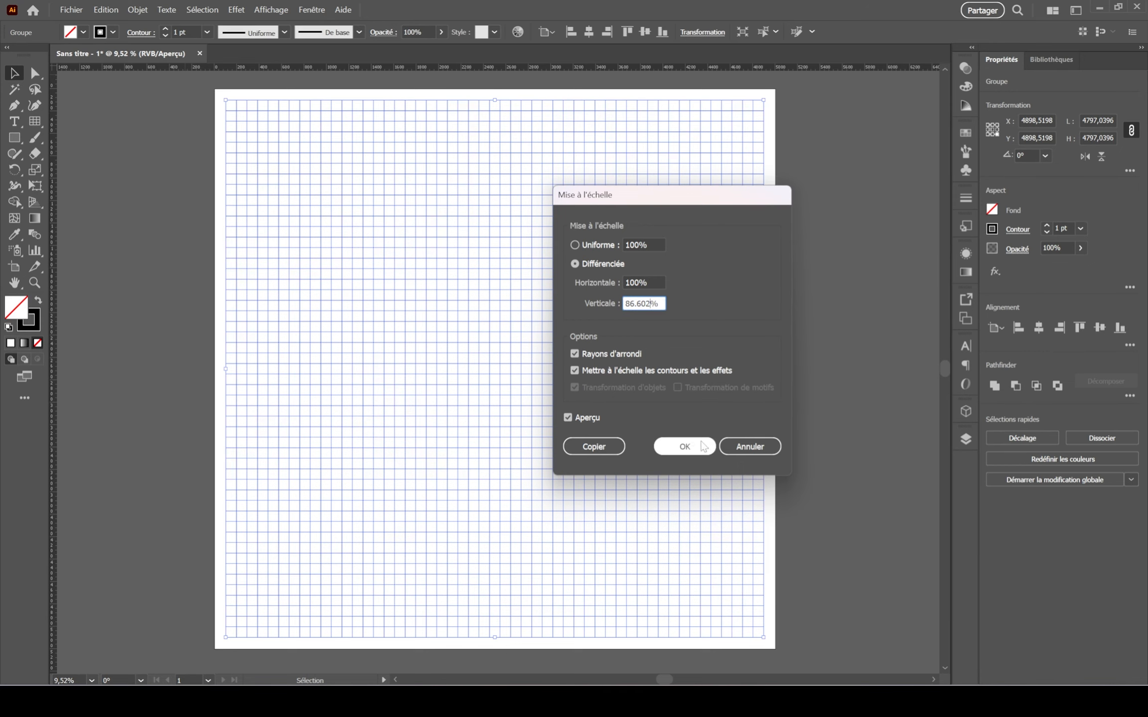
pyautogui.click(684, 447)
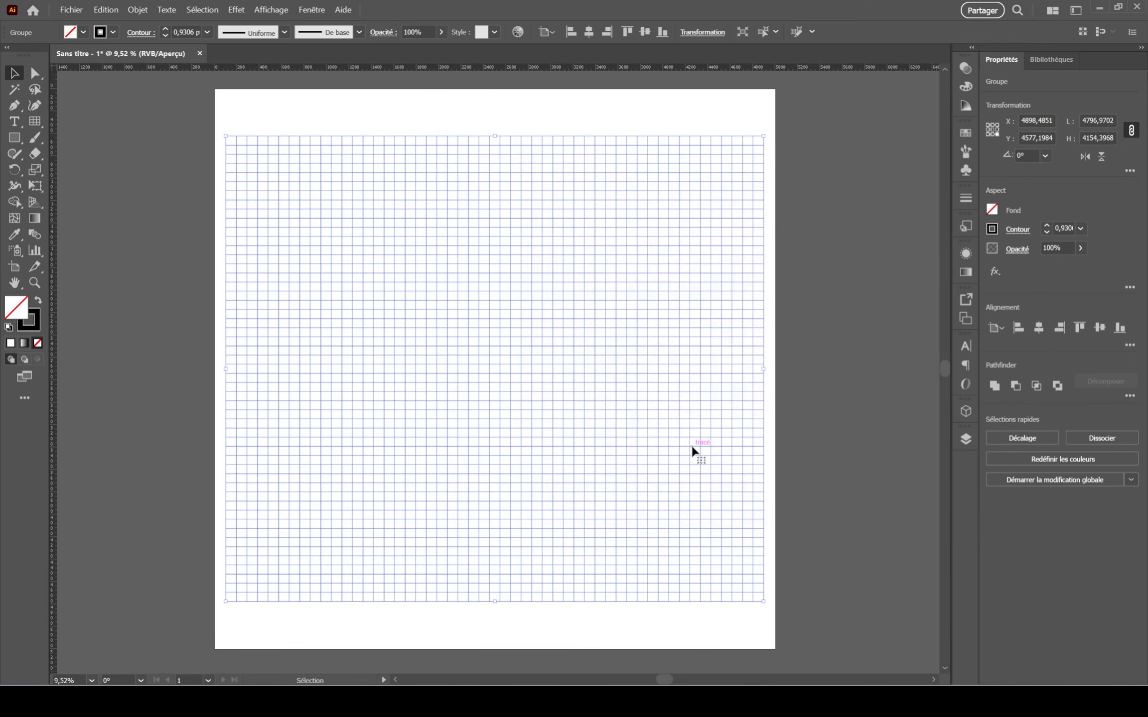
# Shear the scaled grid by 30° along the horizontal axis.
pyautogui.click(143, 6)
pyautogui.moveTo(152, 25)
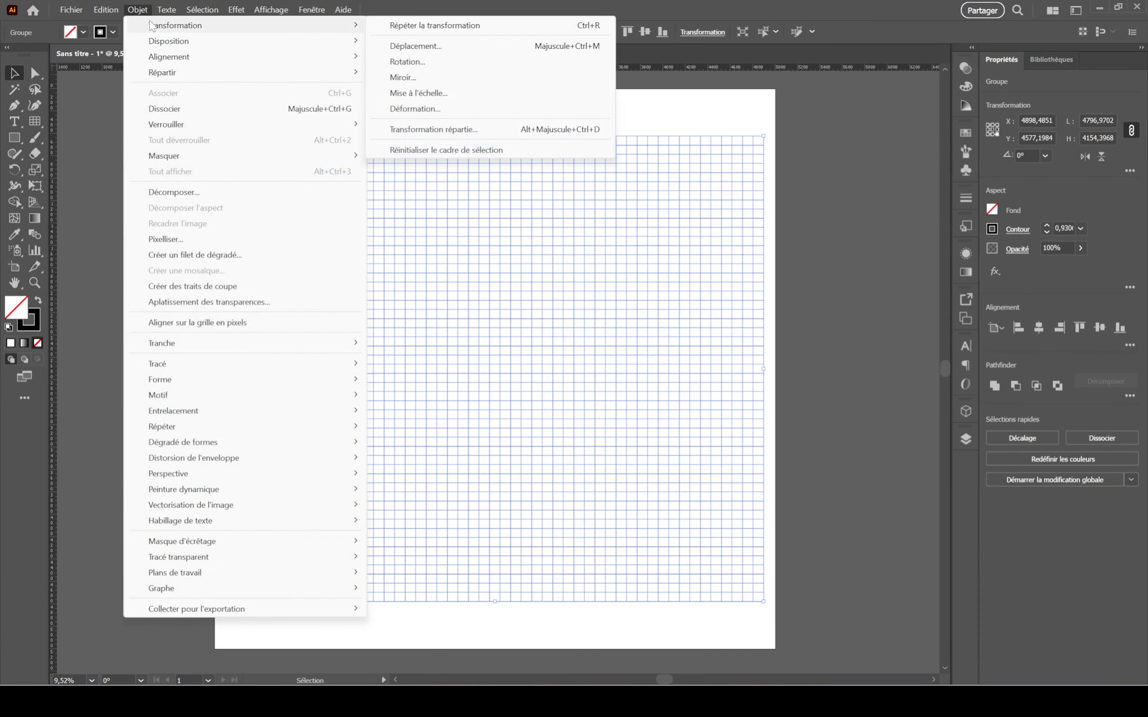
pyautogui.click(451, 108)
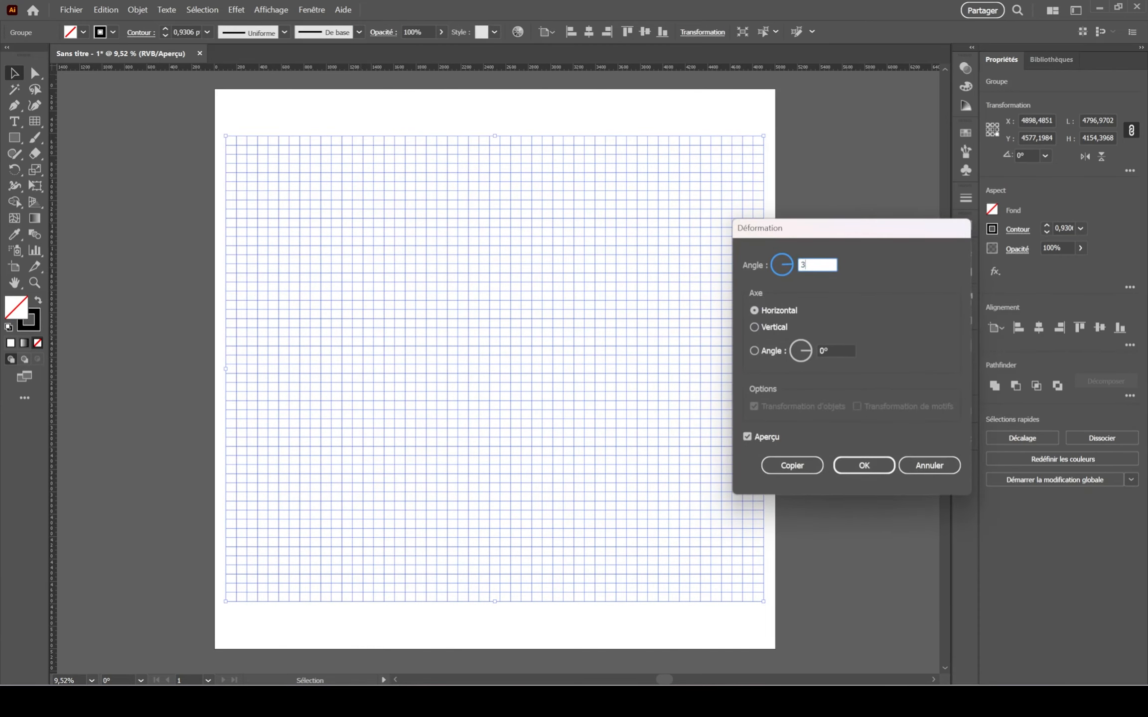
pyautogui.press('Return')
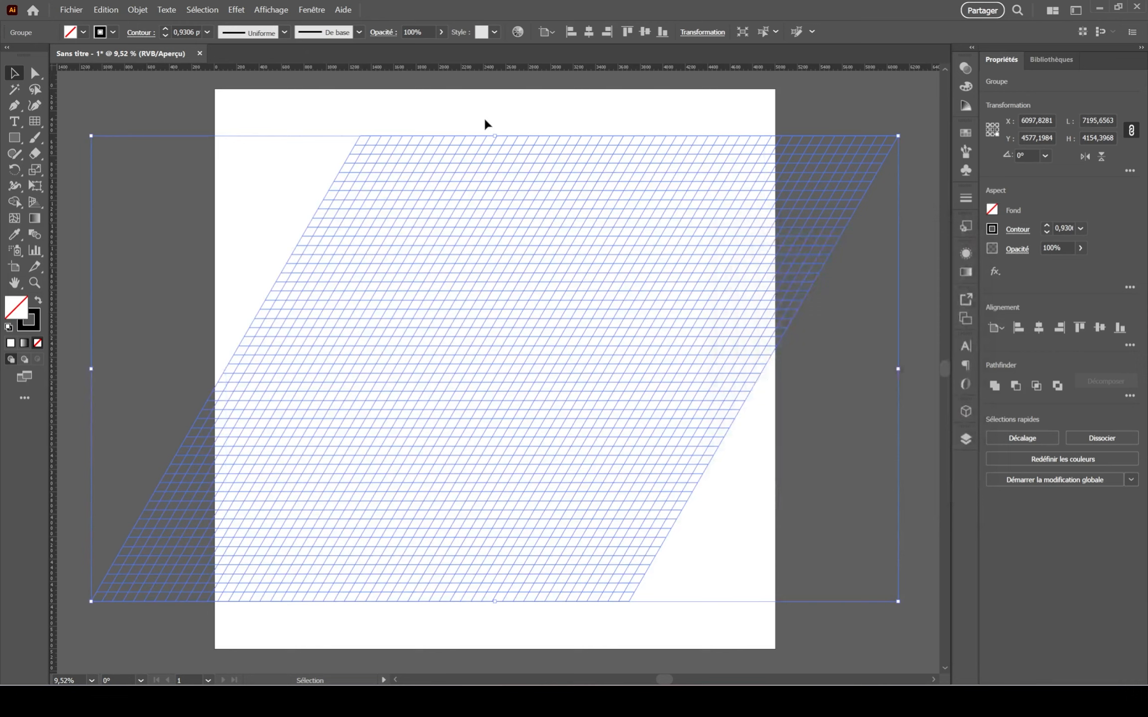
# Rotate the sheared grid by -30° so it forms an isometric diamond, keeping it centred on the artboard.
pyautogui.click(144, 8)
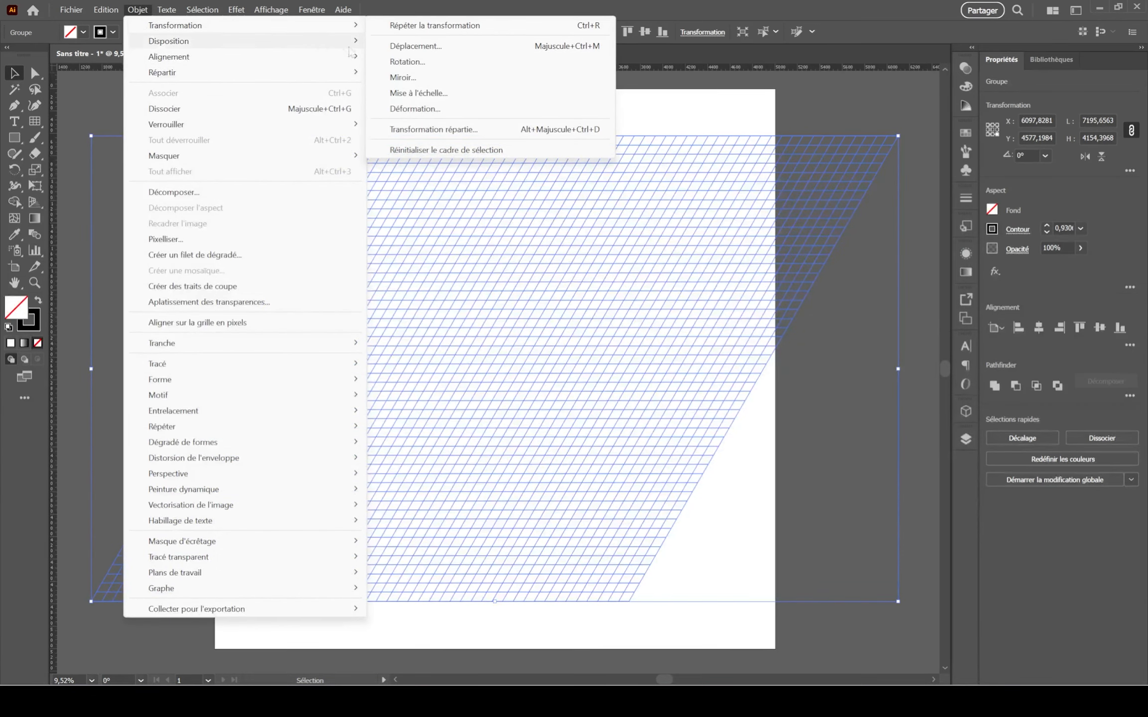
pyautogui.click(407, 62)
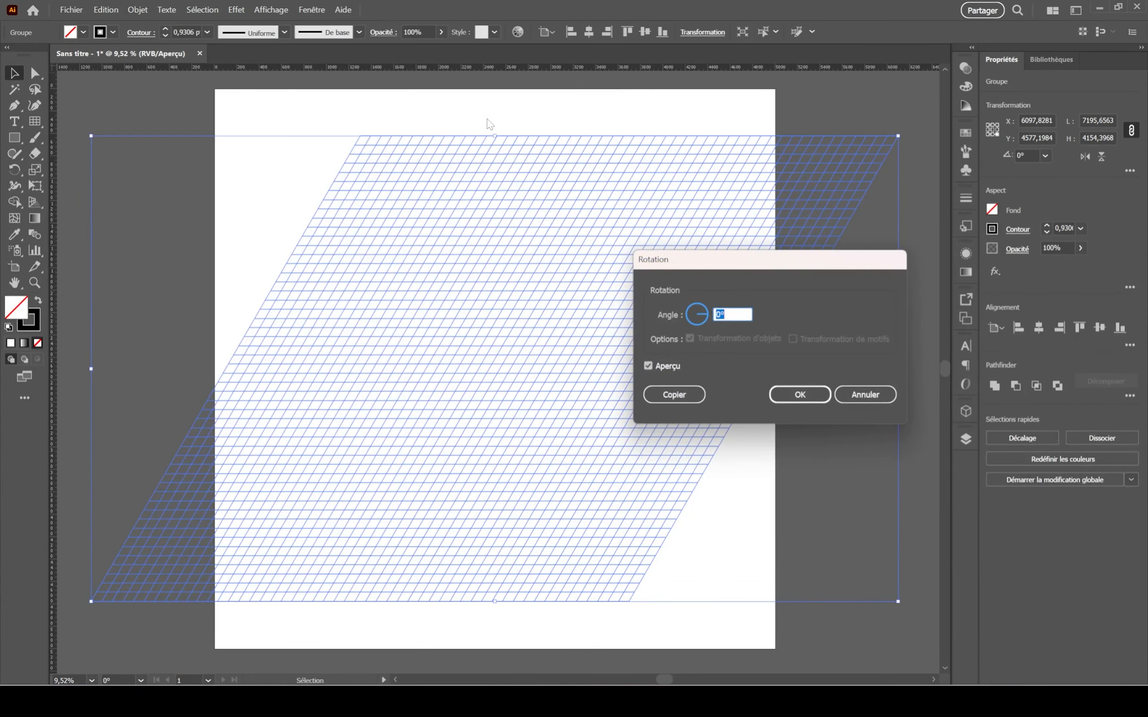
pyautogui.press('Return')
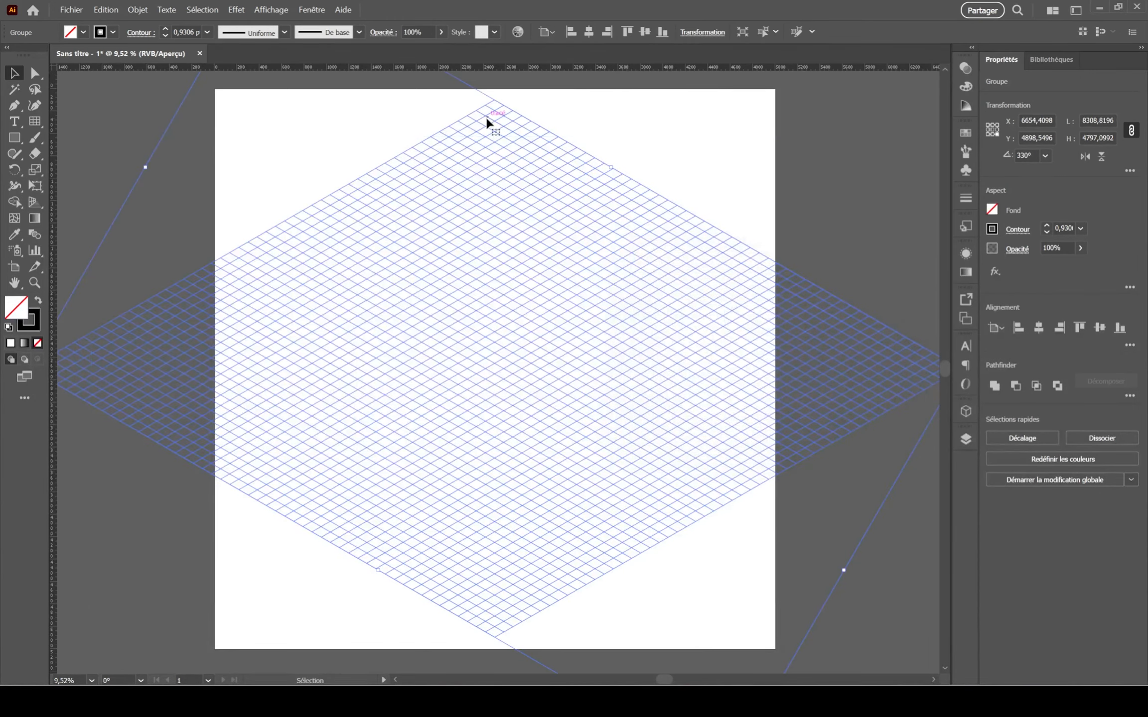
pyautogui.click(627, 34)
pyautogui.hotkey('ctrl', 'z')
pyautogui.click(724, 126)
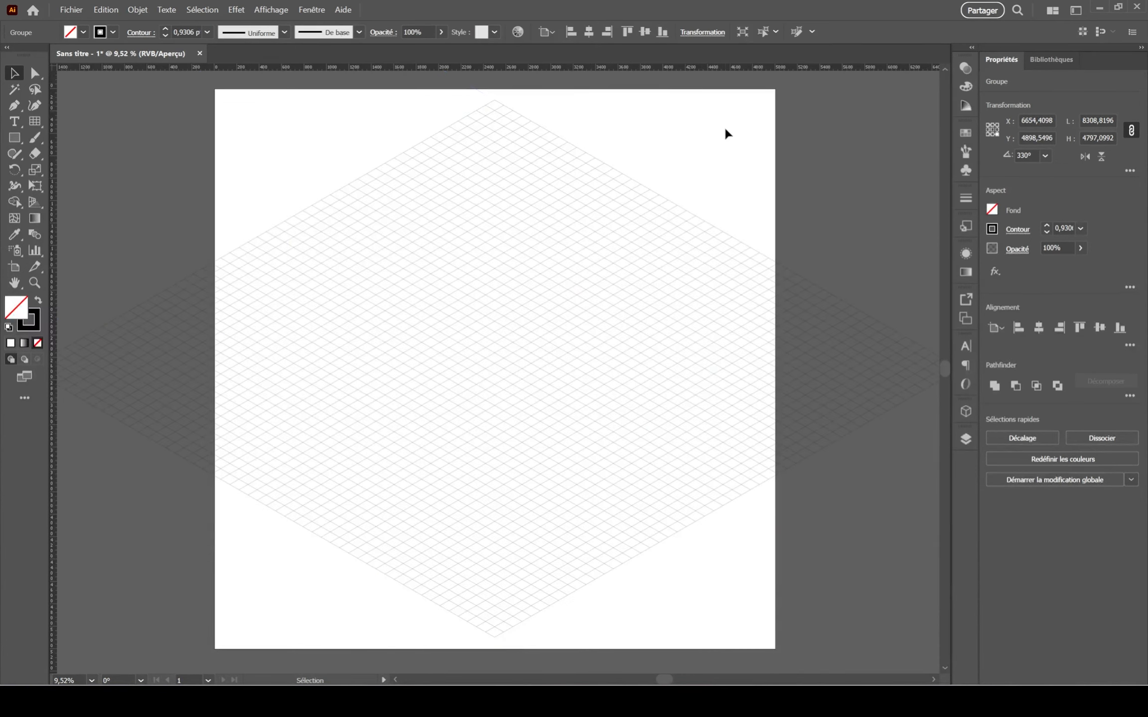
# Select the whole isometric grid and convert it into guides.
pyautogui.scroll(-2, 724, 126)
pyautogui.moveTo(696, 139); pyautogui.dragTo(568, 138)
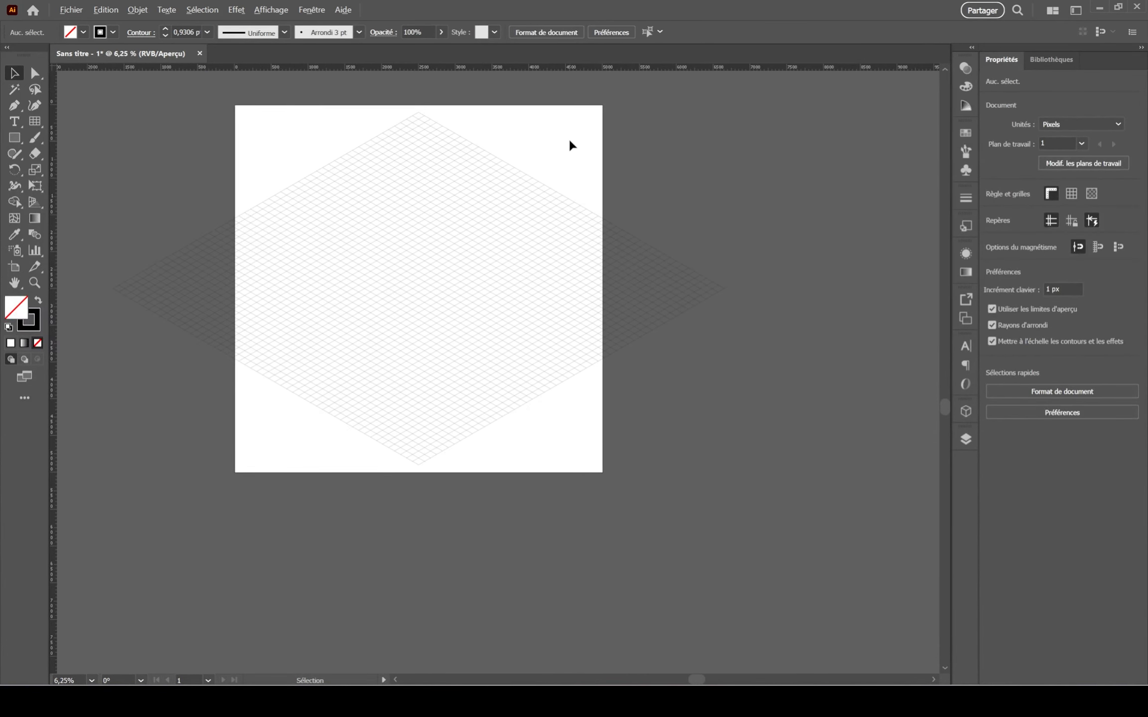
pyautogui.scroll(-1, 568, 138)
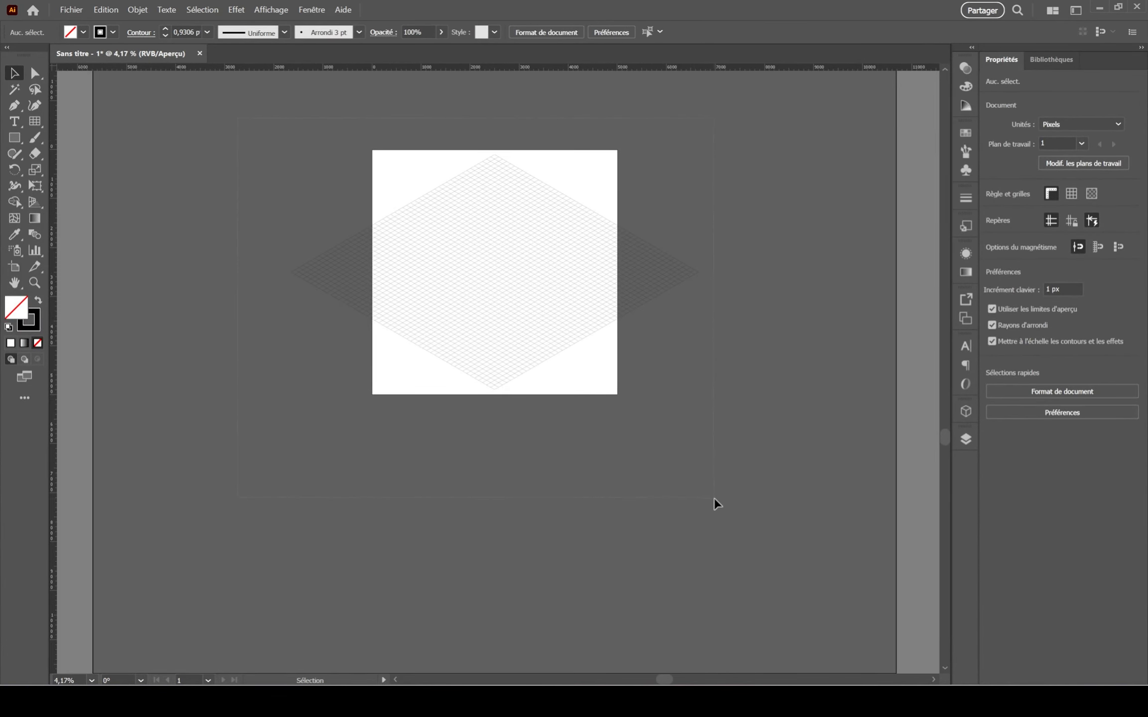
pyautogui.hotkey('ctrl', 'a')
pyautogui.click(271, 9)
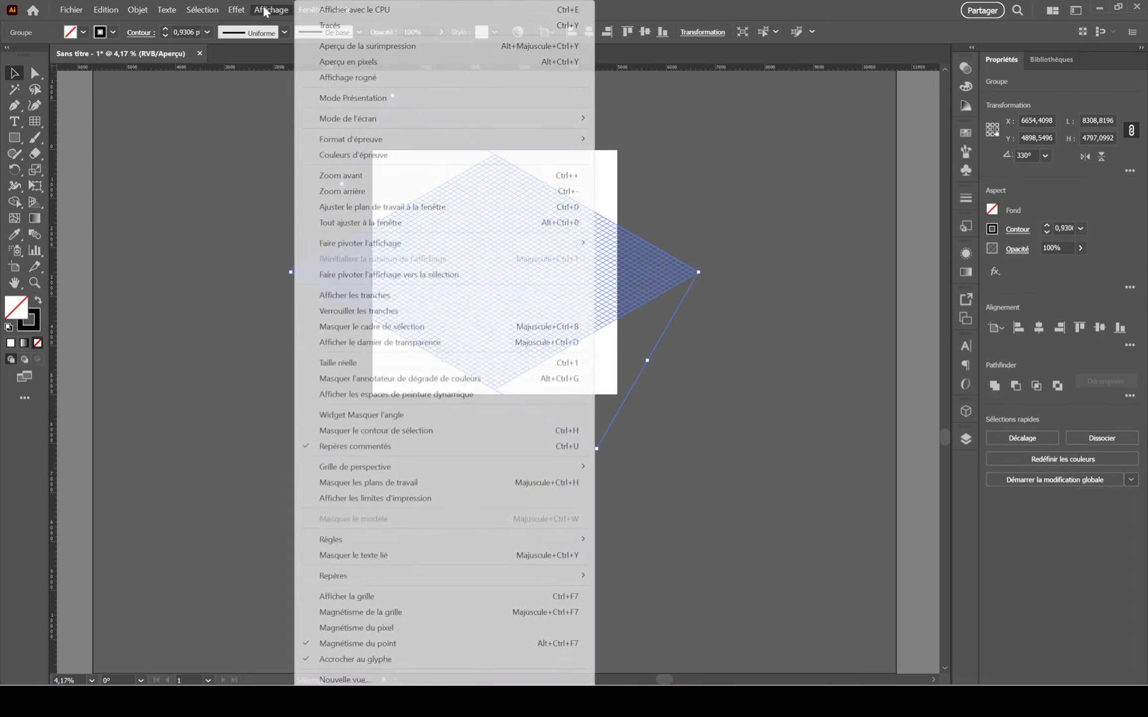
pyautogui.moveTo(397, 584)
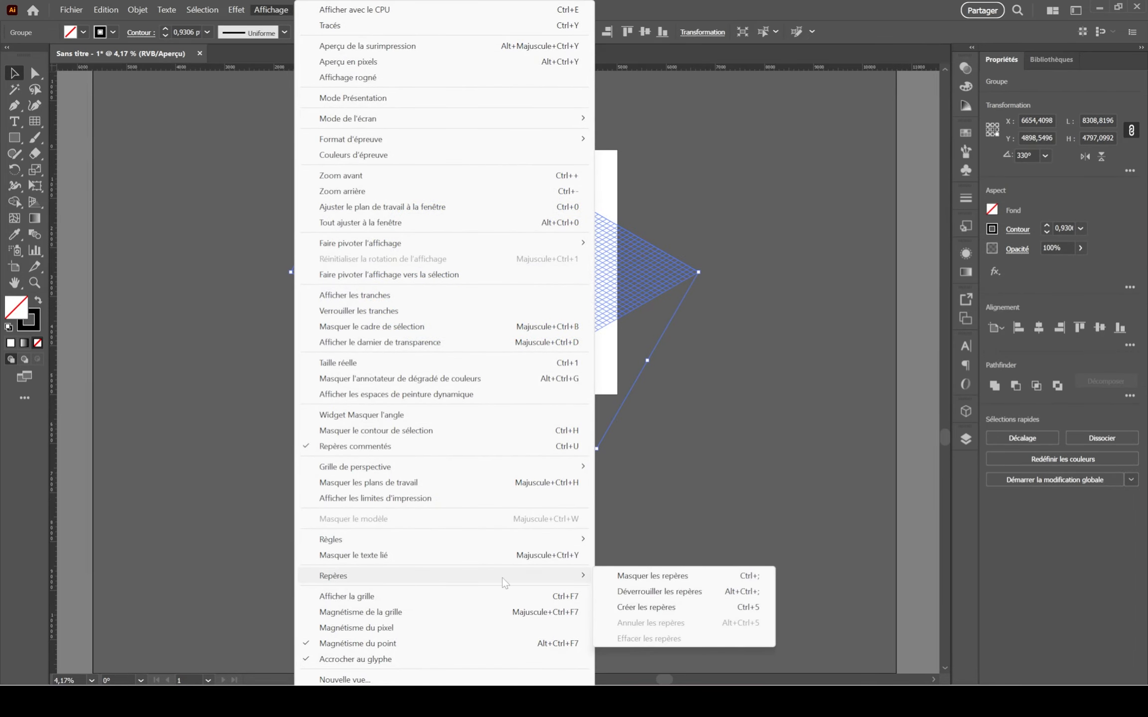
pyautogui.click(663, 606)
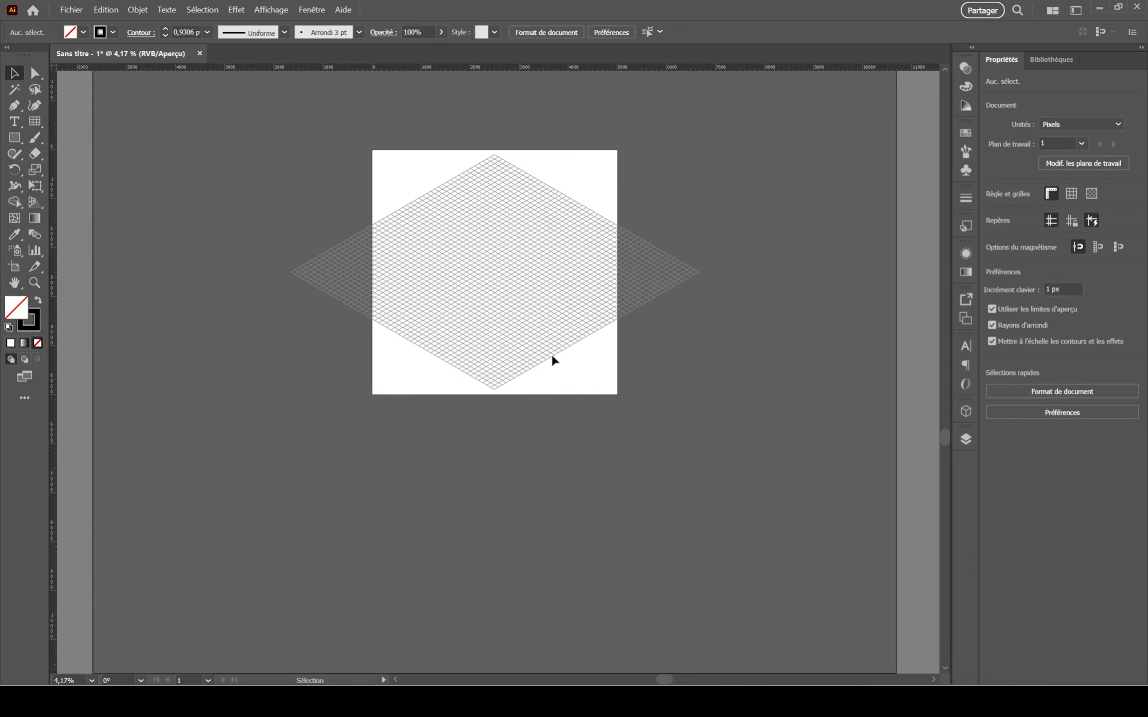
# Rename the grid's layer to "ISometric grid".
pyautogui.scroll(3, 508, 263)
pyautogui.scroll(-1, 508, 318)
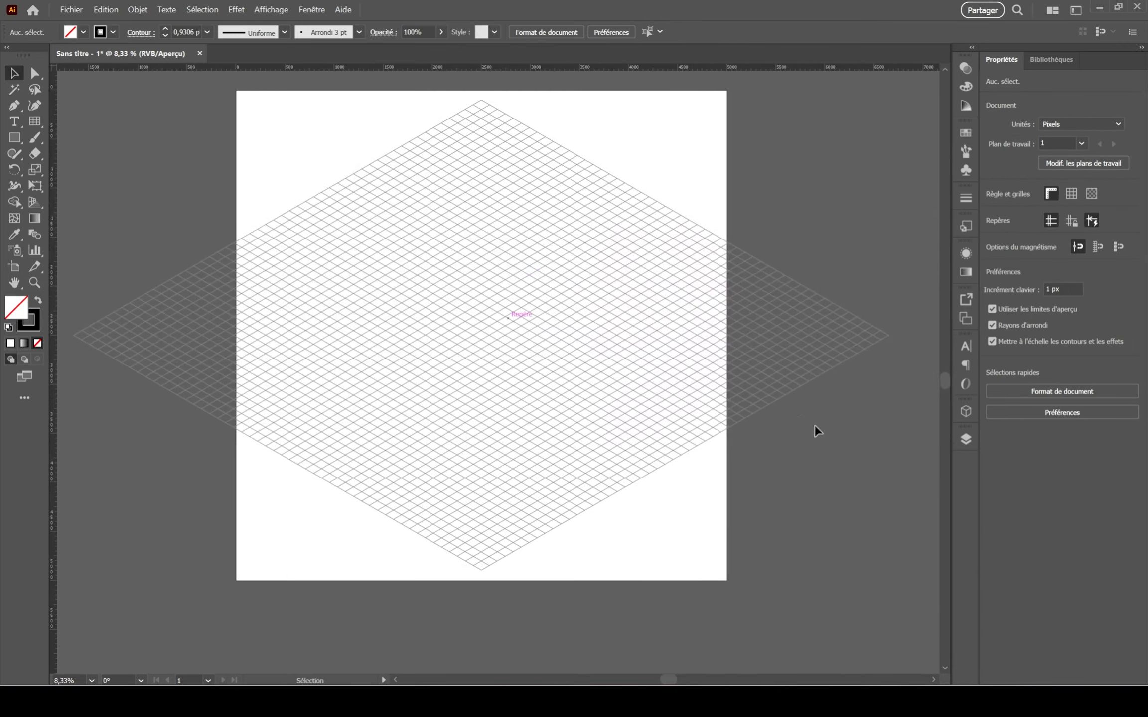
pyautogui.click(966, 439)
pyautogui.doubleClick(849, 395)
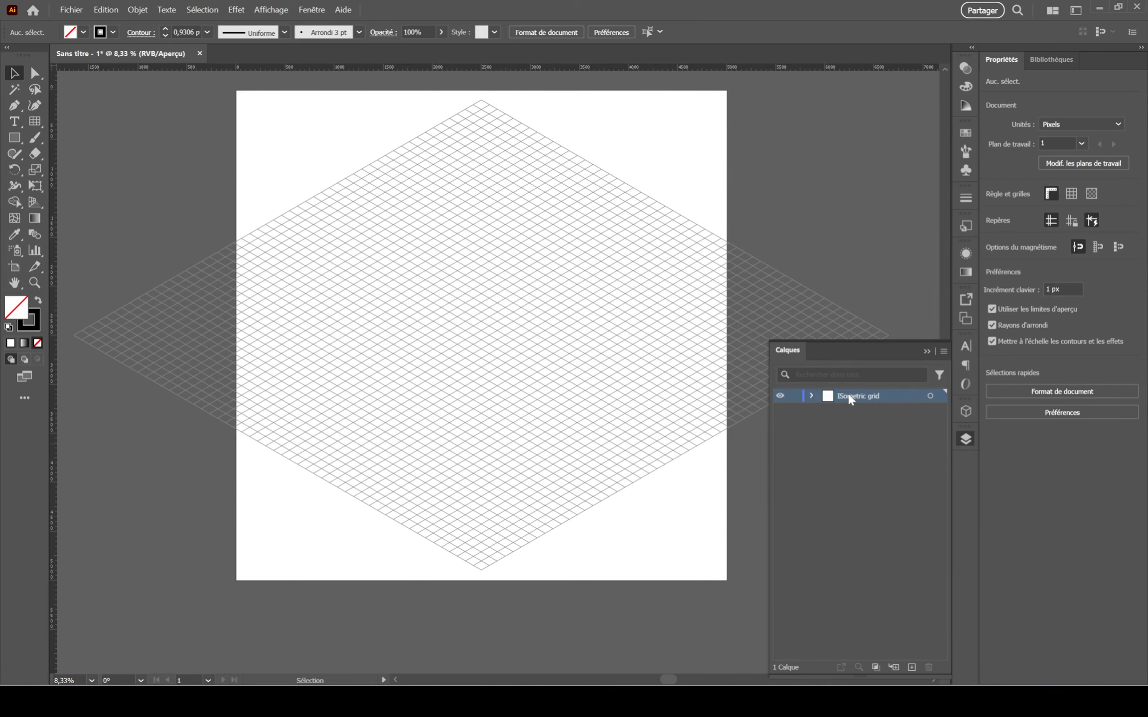
# Save the document as an Adobe Illustrator file named isometric-tutorial.
pyautogui.hotkey('ctrl', 's')
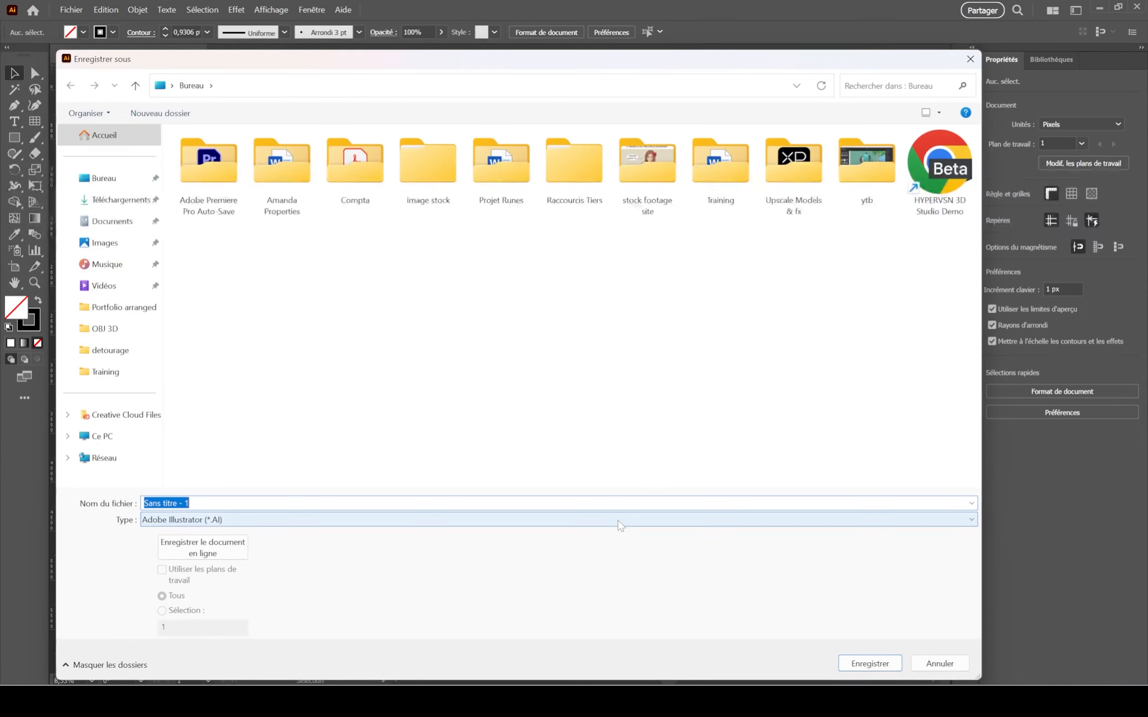
pyautogui.write('isometric-tutorial')
pyautogui.press('Return')
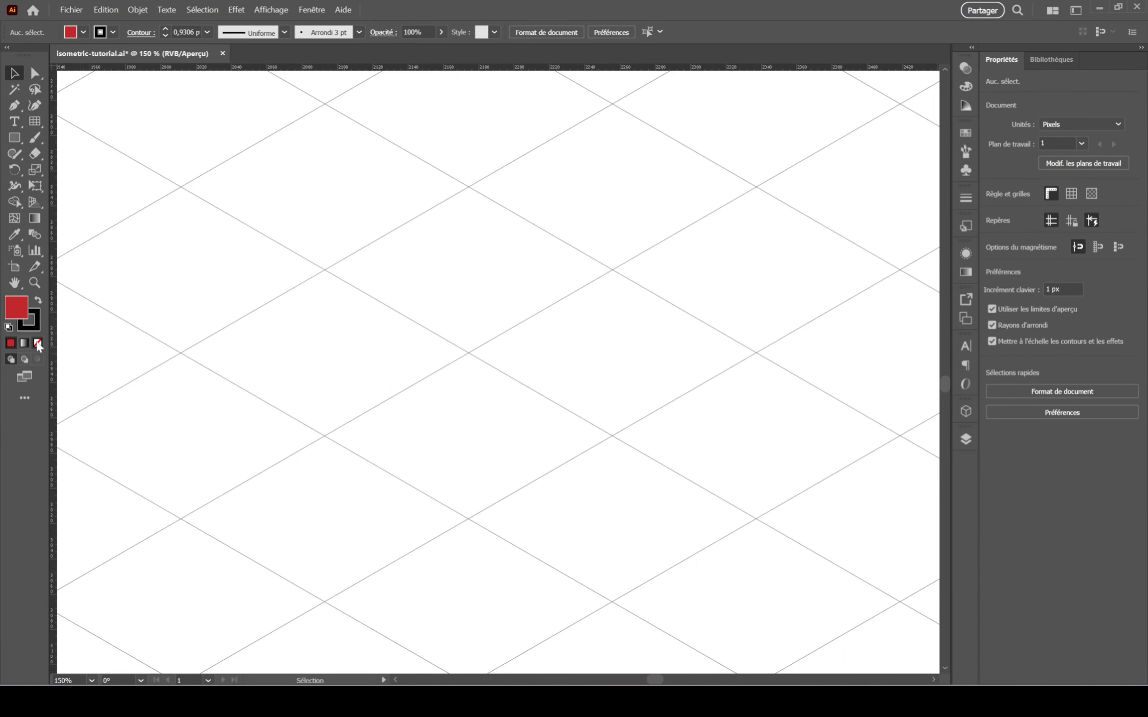
# Draw the cube's top face with the Pen tool as a closed, unfilled black-stroked rhombus around one grid cell, about 163 × 94 px.
pyautogui.click(35, 325)
pyautogui.press('p')
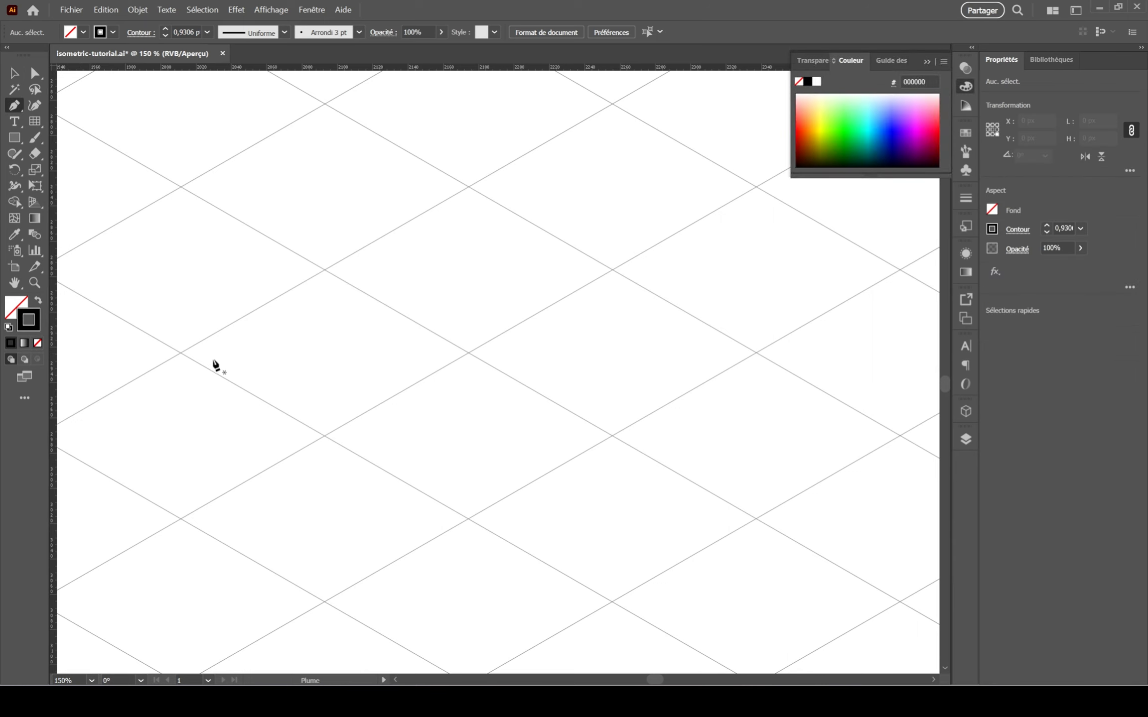
pyautogui.click(181, 354)
pyautogui.click(325, 435)
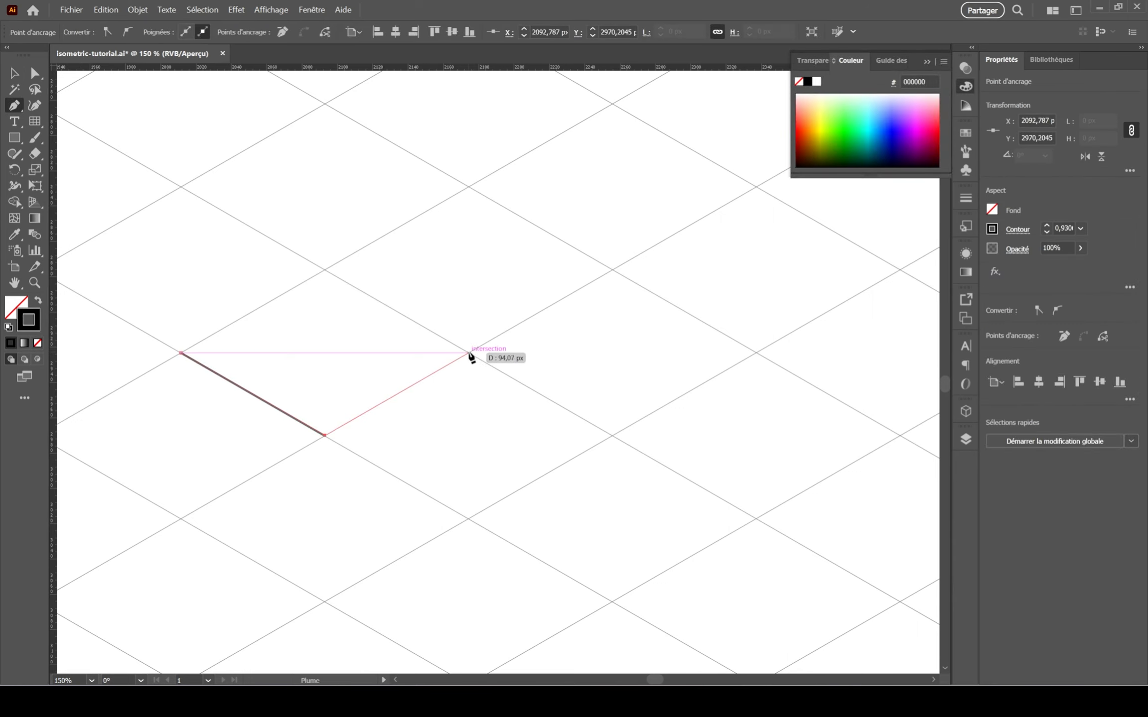
pyautogui.click(468, 353)
pyautogui.click(324, 270)
pyautogui.hotkey('ctrl', 'z')
pyautogui.click(324, 269)
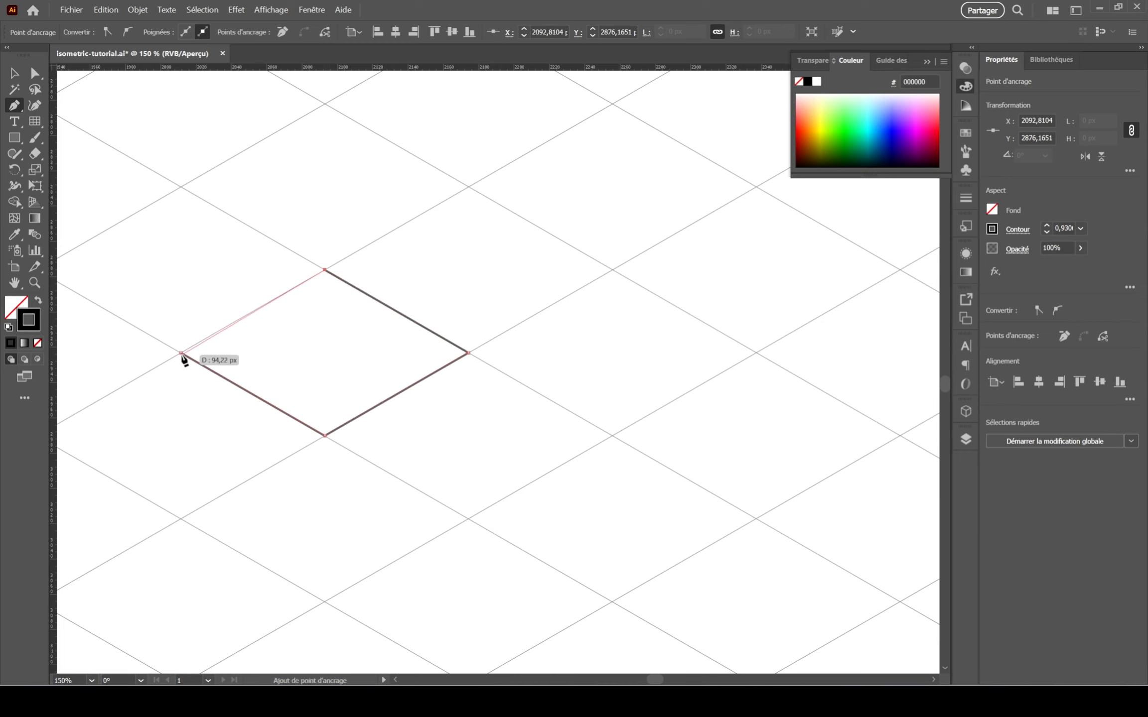
pyautogui.click(181, 353)
# Draw the cube's right face as a closed path one grid cell high, sharing the rhombus's lower-right edge, about 81 × 141 px.
pyautogui.moveTo(349, 359); pyautogui.dragTo(393, 284)
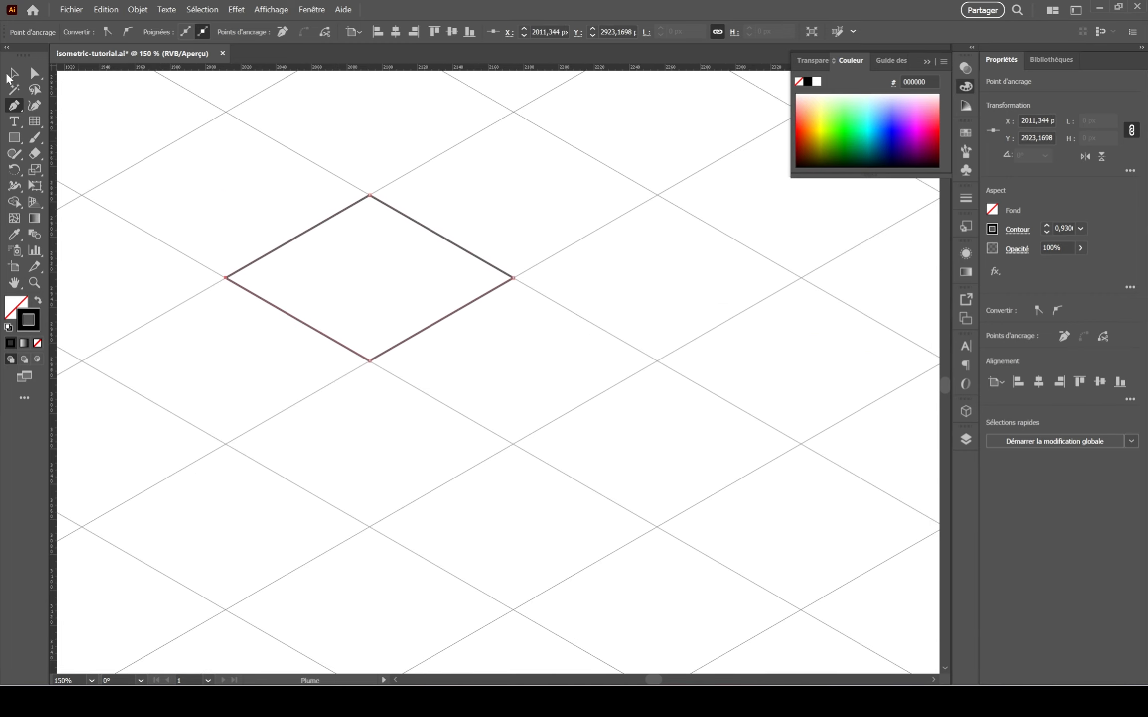
pyautogui.click(513, 279)
pyautogui.hotkey('ctrl', 'z')
pyautogui.click(513, 444)
pyautogui.click(513, 278)
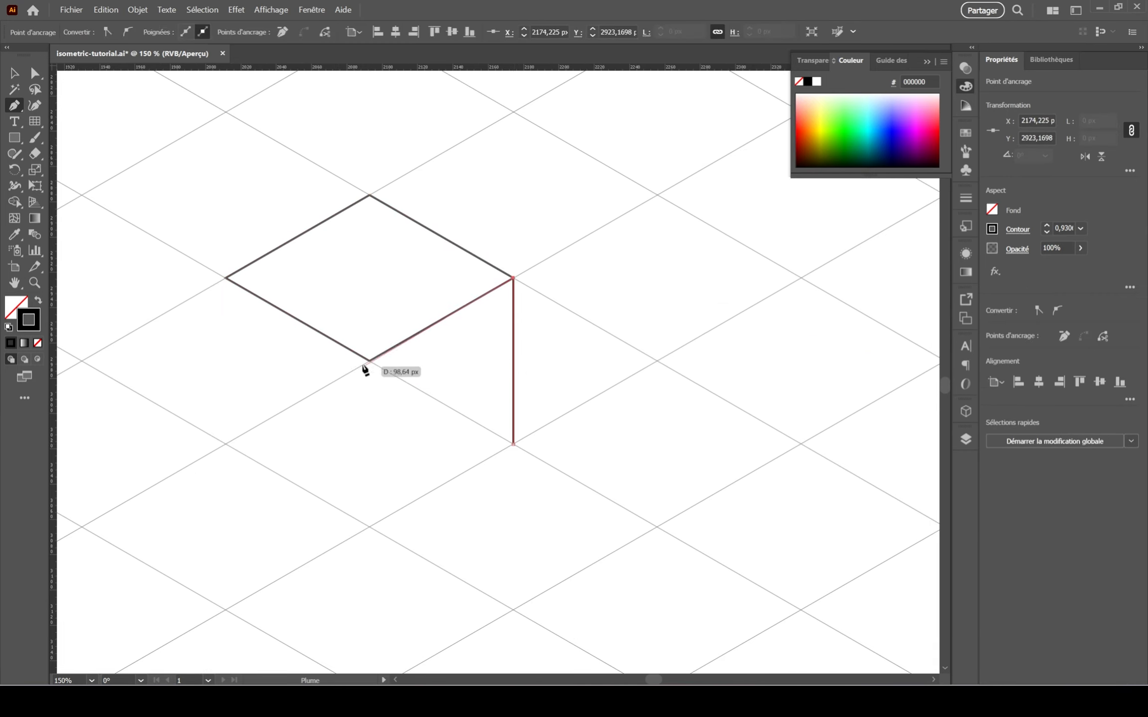
pyautogui.click(369, 360)
pyautogui.click(369, 527)
pyautogui.click(513, 444)
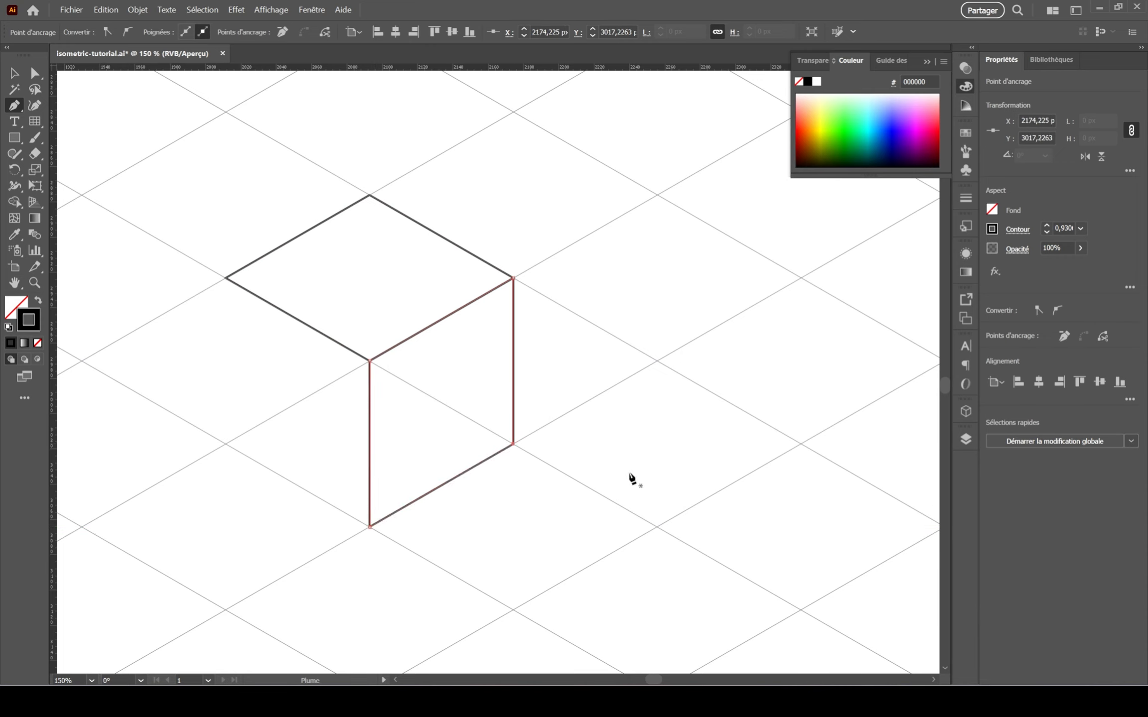
# Draw the cube's left face as a closed path one grid cell high, sharing edges with the top and right faces.
pyautogui.click(81, 361)
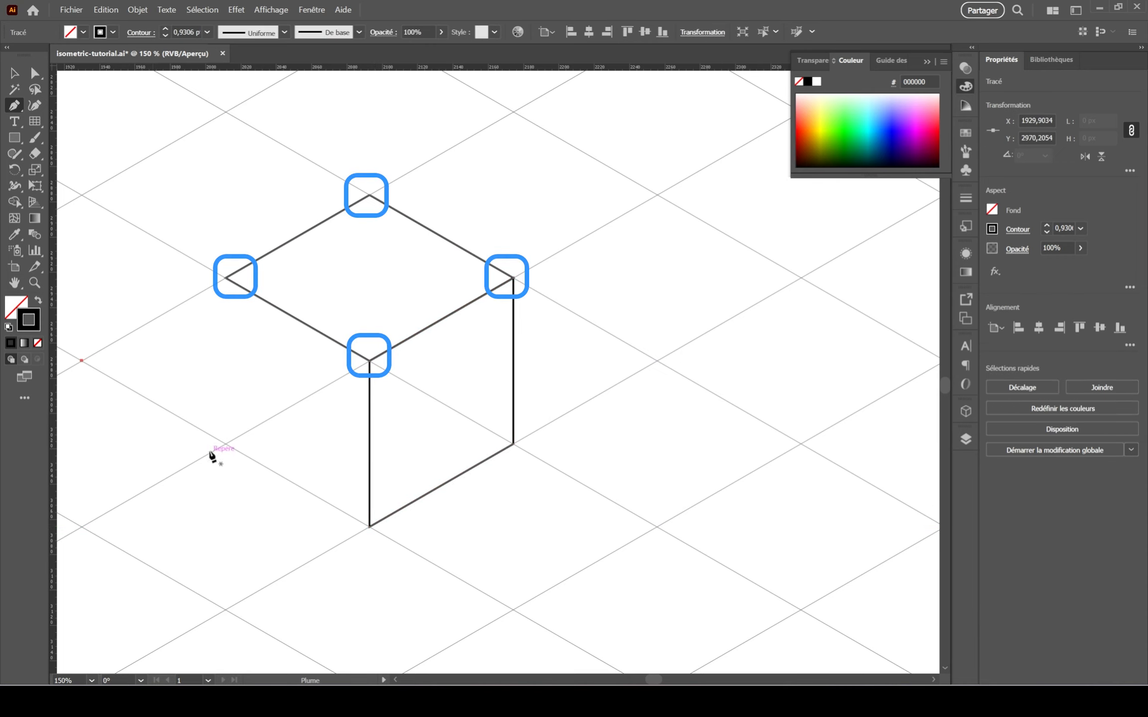
pyautogui.hotkey('ctrl', 'z')
pyautogui.click(226, 443)
pyautogui.click(225, 277)
pyautogui.click(369, 527)
pyautogui.click(226, 444)
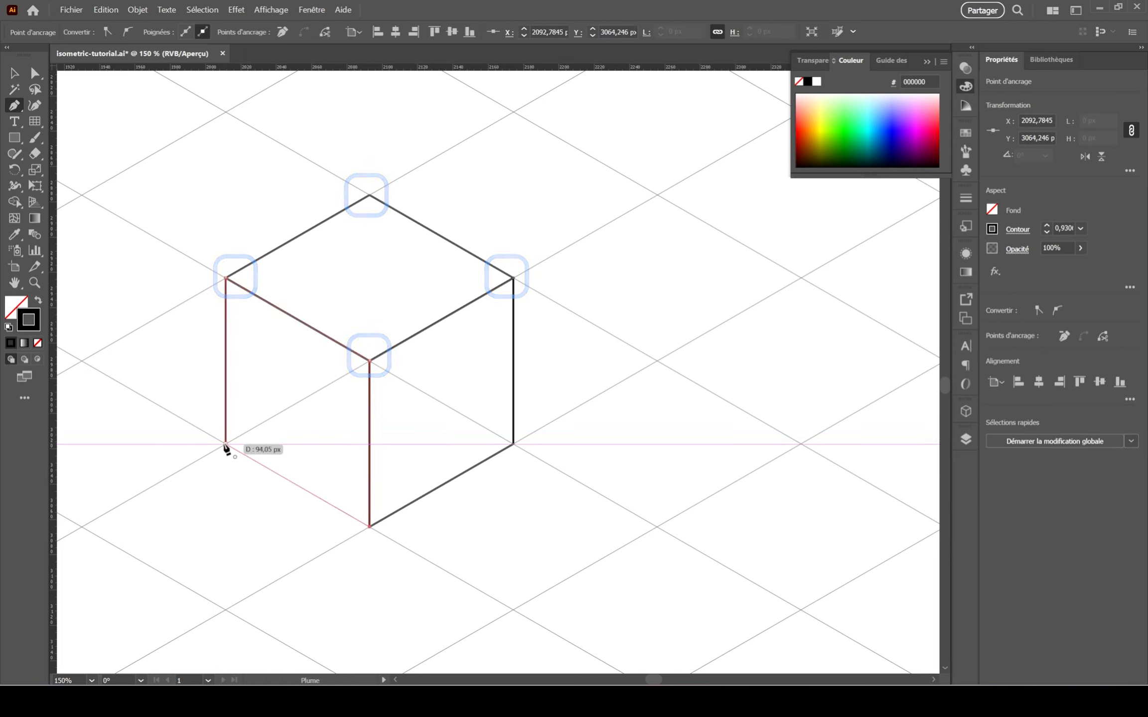
# Fill the cube's left face with dark red and remove its stroke.
pyautogui.press('v')
pyautogui.click(811, 145)
pyautogui.moveTo(806, 151); pyautogui.dragTo(797, 143)
pyautogui.click(38, 301)
pyautogui.click(38, 300)
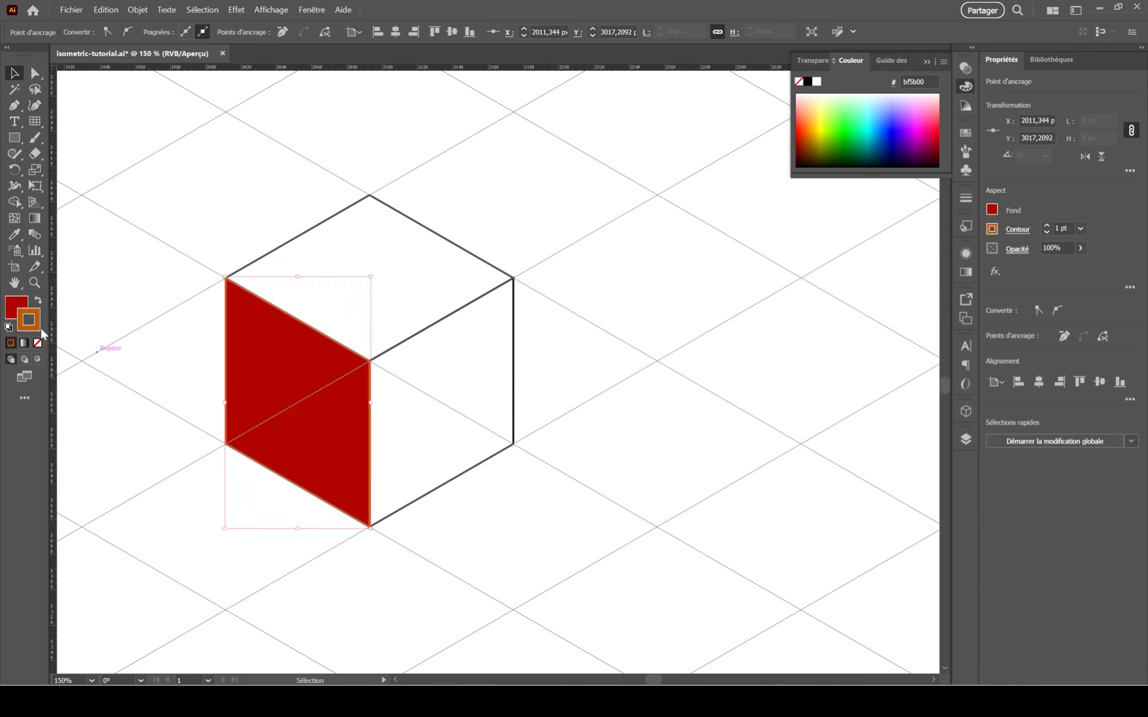
pyautogui.click(38, 343)
# Remove the stroke from the cube's top face and fill it with the red d10000.
pyautogui.click(455, 250)
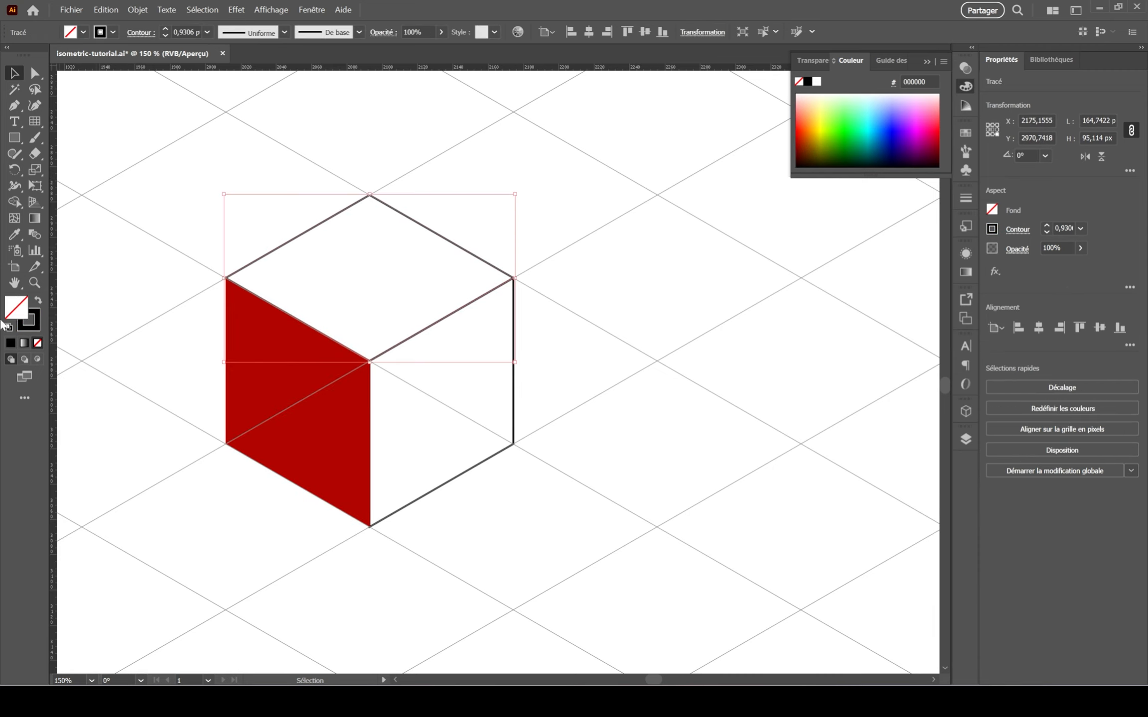
pyautogui.click(34, 326)
pyautogui.click(38, 343)
pyautogui.click(15, 306)
pyautogui.moveTo(803, 130); pyautogui.dragTo(796, 138)
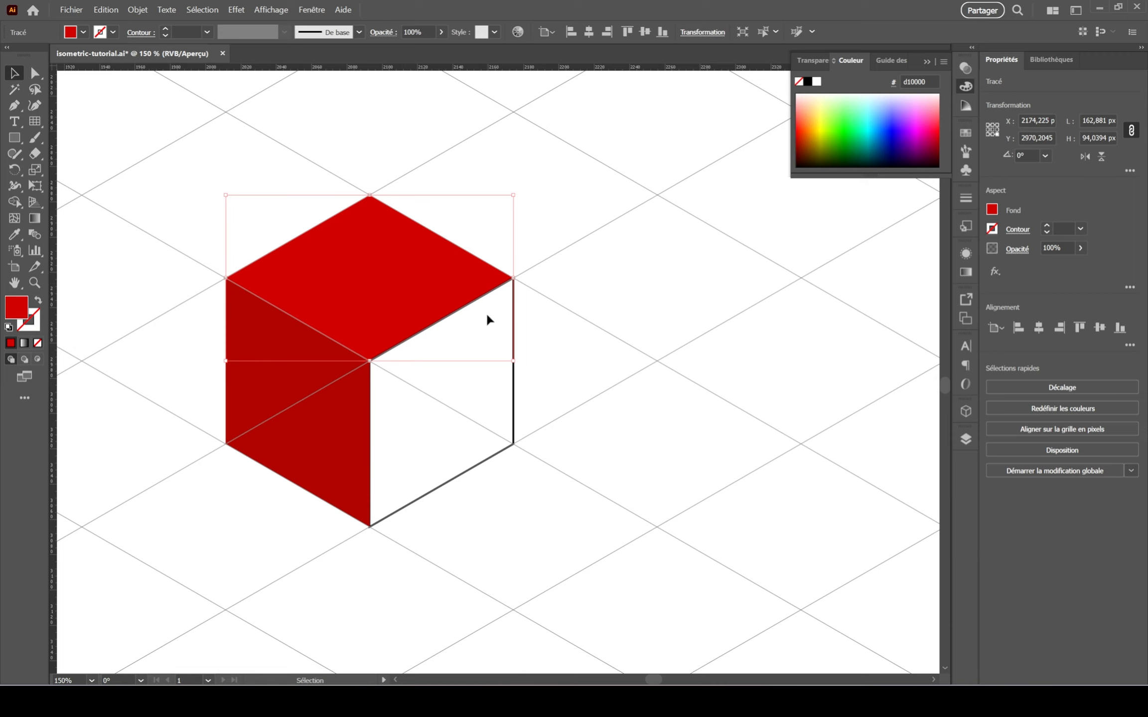
# Remove the stroke from the cube's right face and fill it with the light red ff553f.
pyautogui.click(488, 317)
pyautogui.click(38, 343)
pyautogui.click(802, 116)
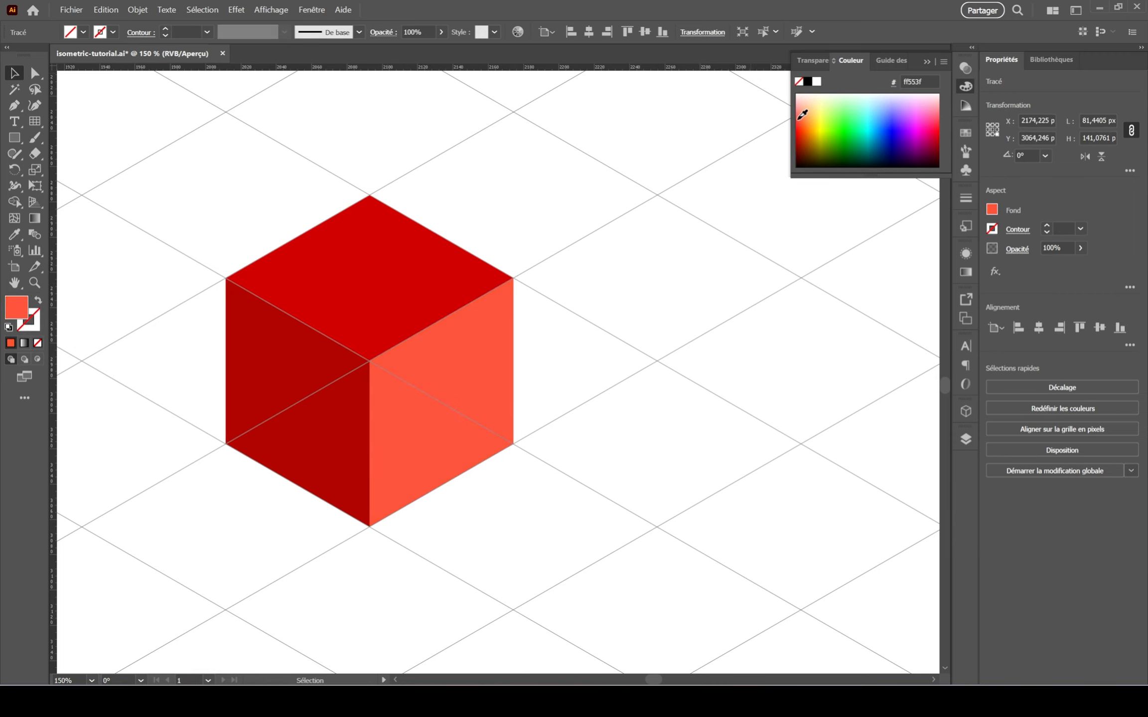
# With the Pen tool, draw an open path beside the cube: one straight grid-cell edge followed by a curve rising to vertical.
pyautogui.click(691, 294)
pyautogui.hotkey('ctrl', '-')
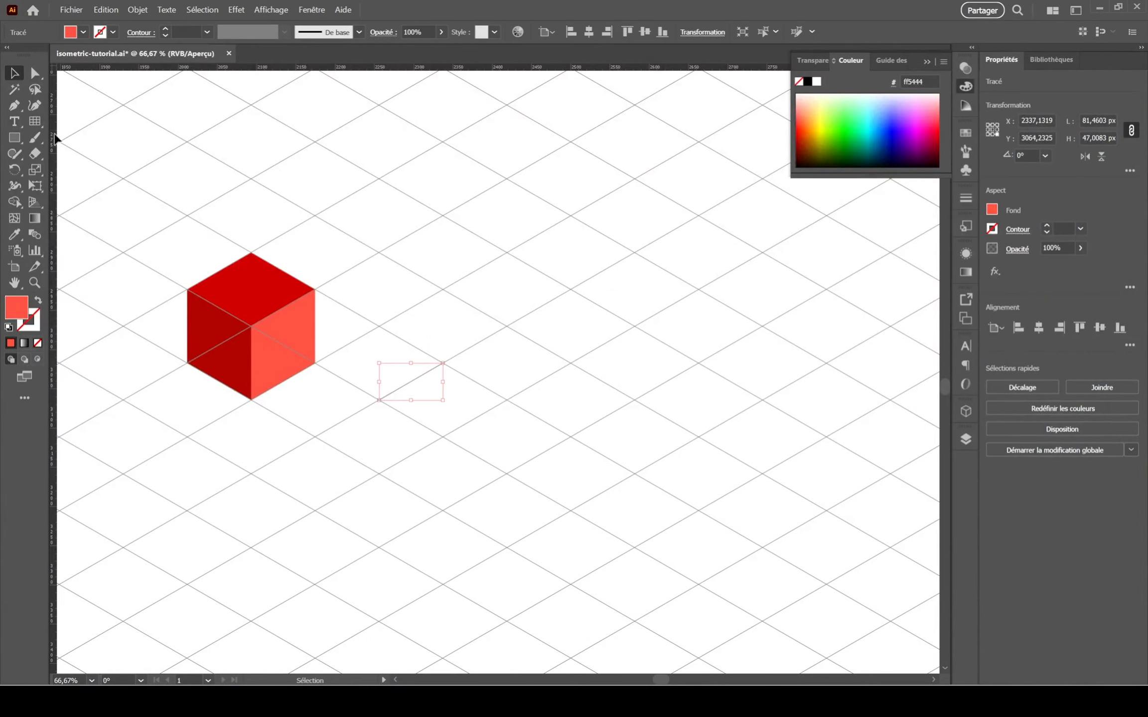
pyautogui.click(305, 274)
pyautogui.press('p')
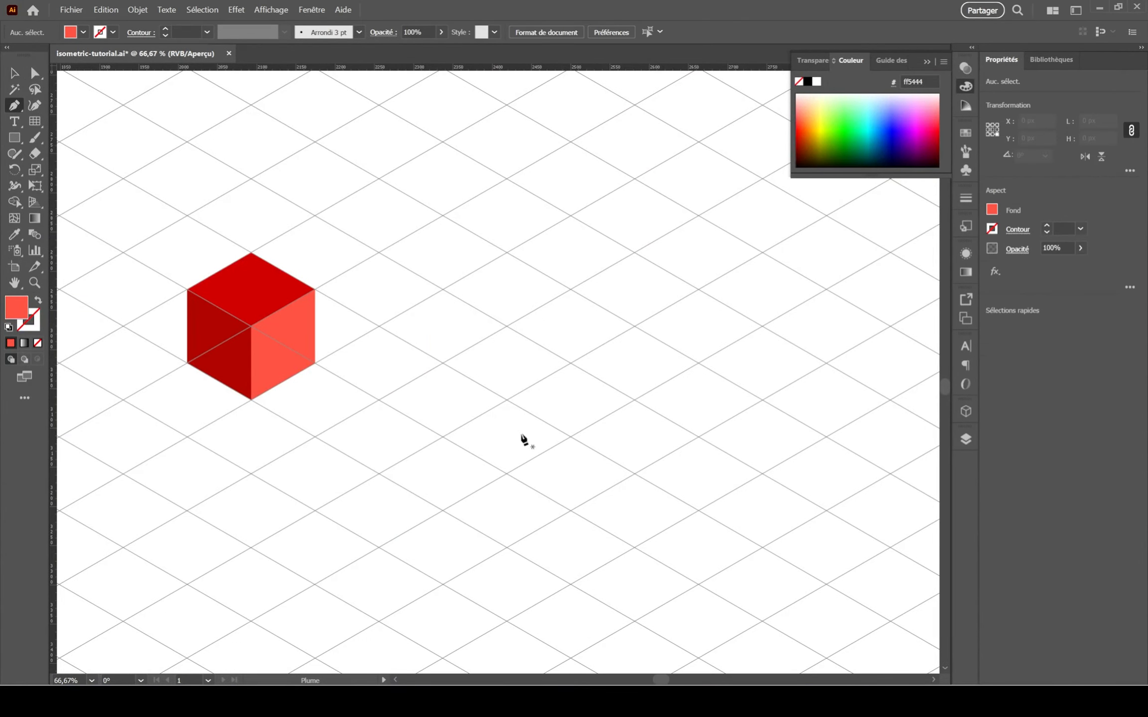
pyautogui.click(443, 437)
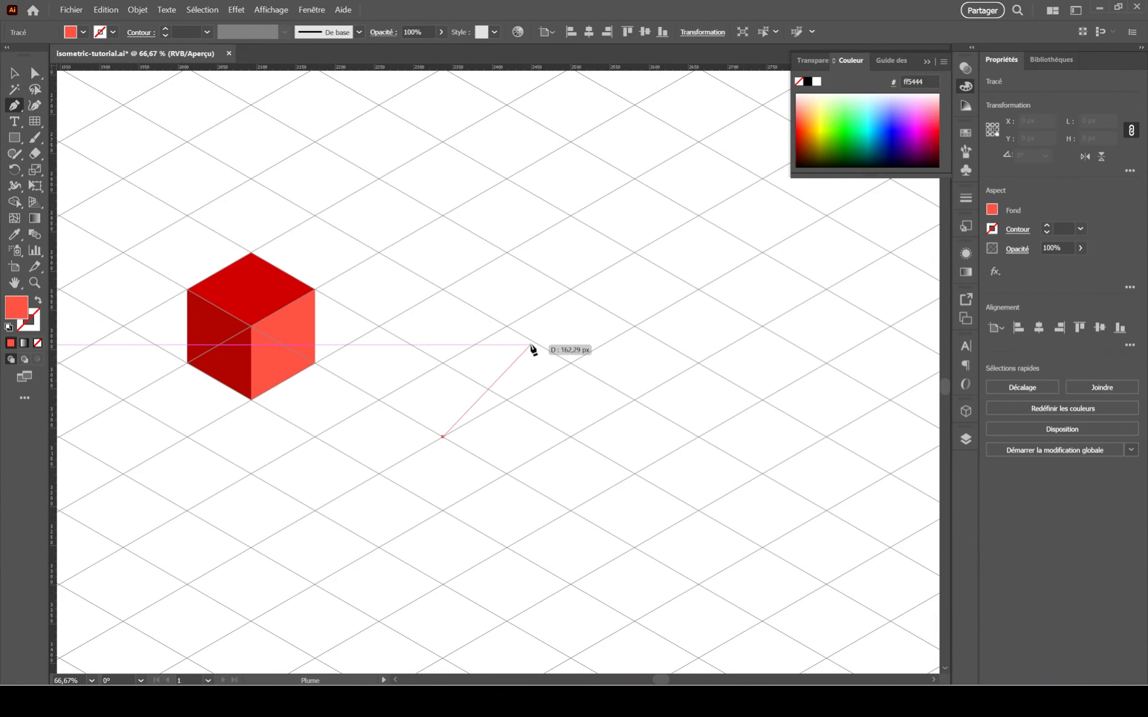
pyautogui.click(506, 400)
pyautogui.moveTo(571, 290); pyautogui.dragTo(571, 216)
pyautogui.press('Escape')
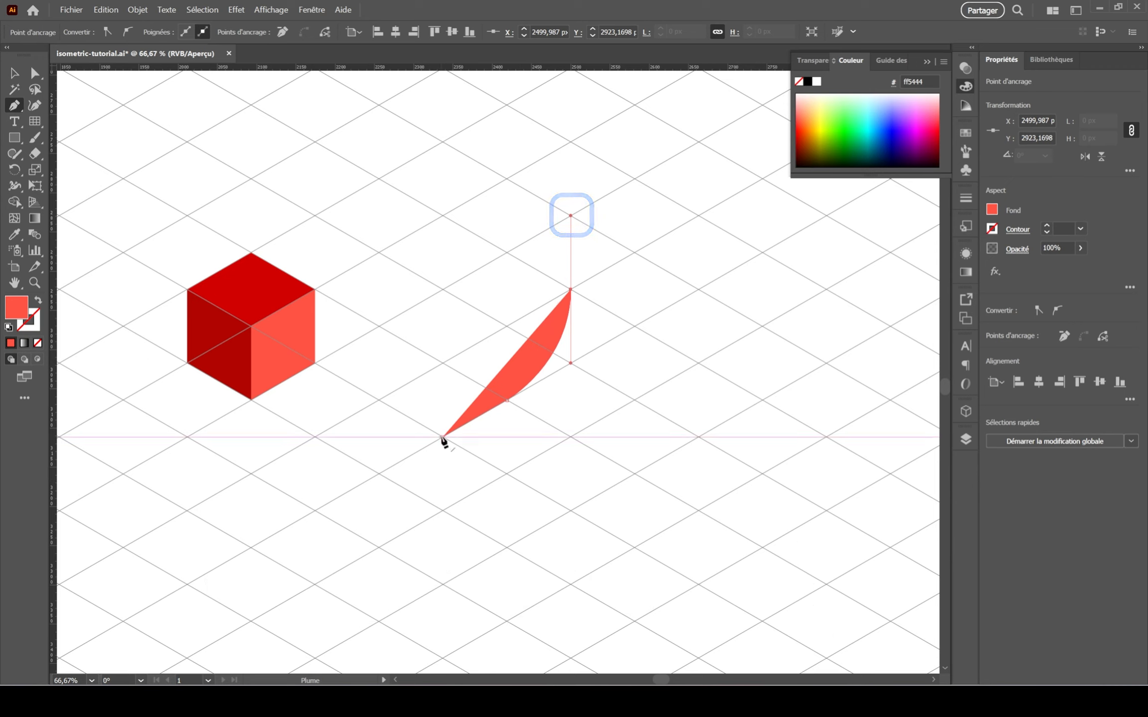
# Continue the path from its start point with a parallel straight and curved edge one cell over, and close it into a band.
pyautogui.moveTo(443, 438); pyautogui.dragTo(507, 475)
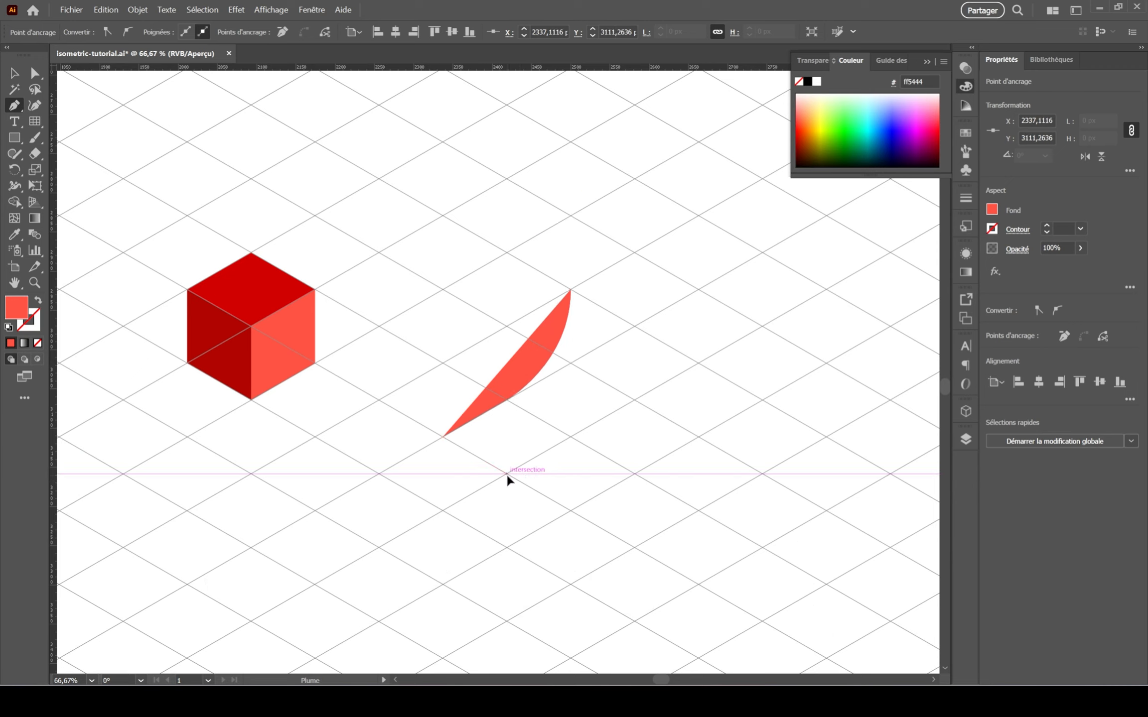
pyautogui.click(507, 474)
pyautogui.click(571, 438)
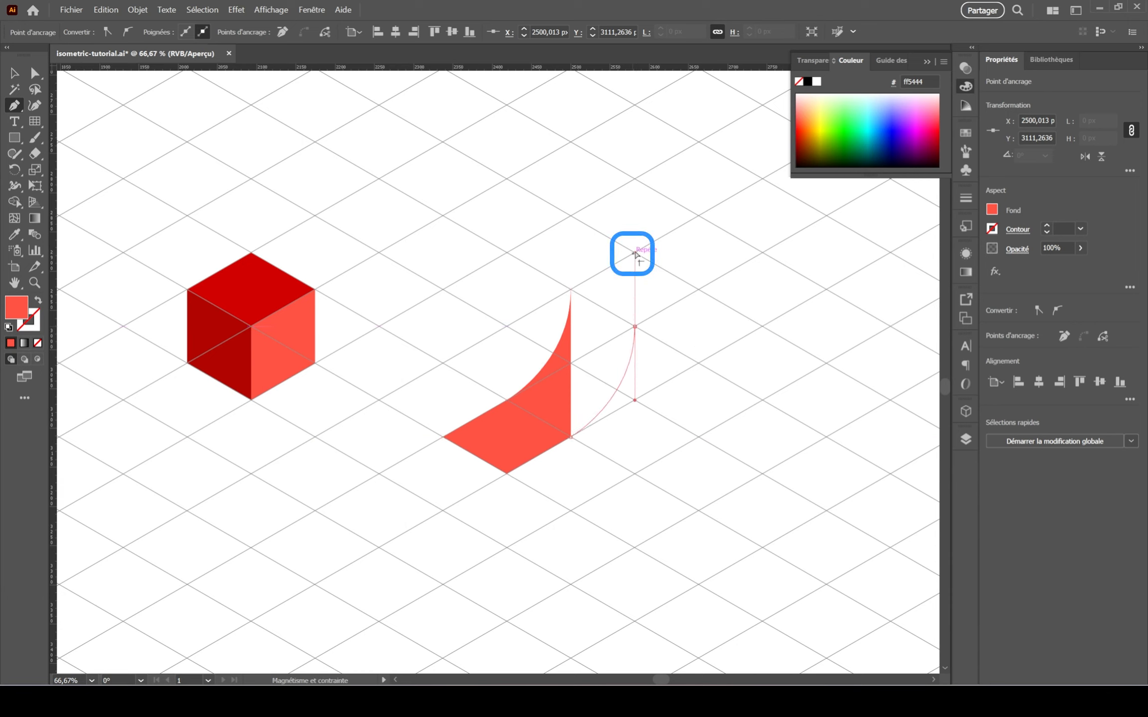
pyautogui.moveTo(635, 254); pyautogui.dragTo(635, 253)
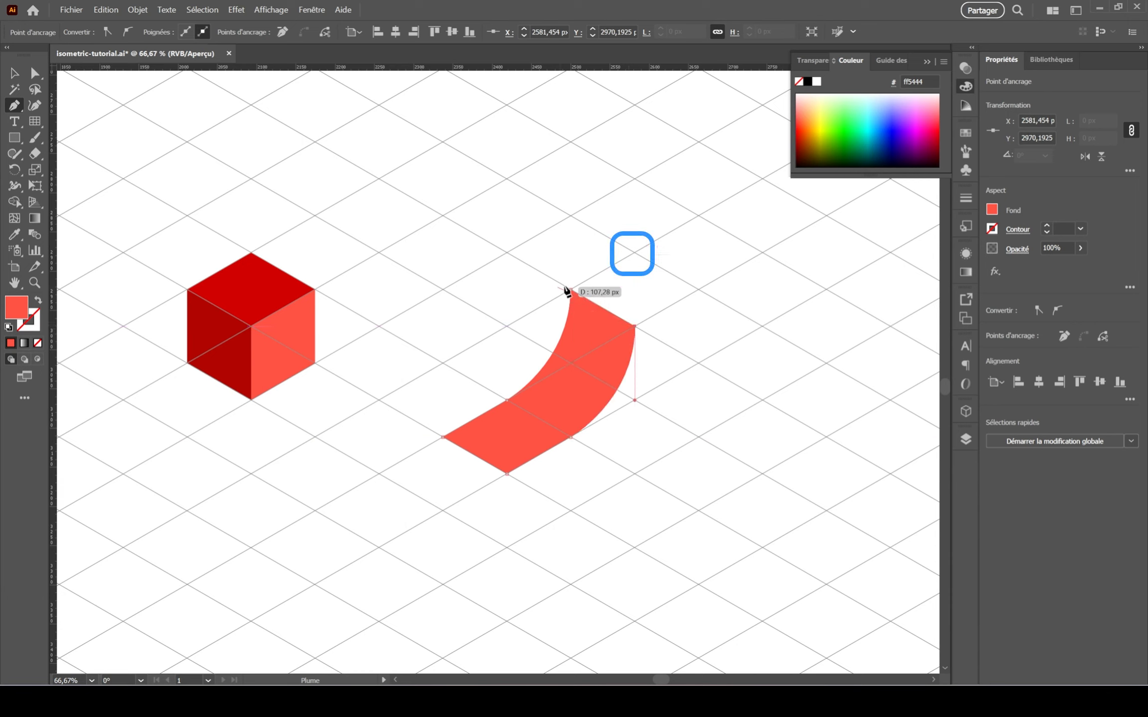
pyautogui.press('v')
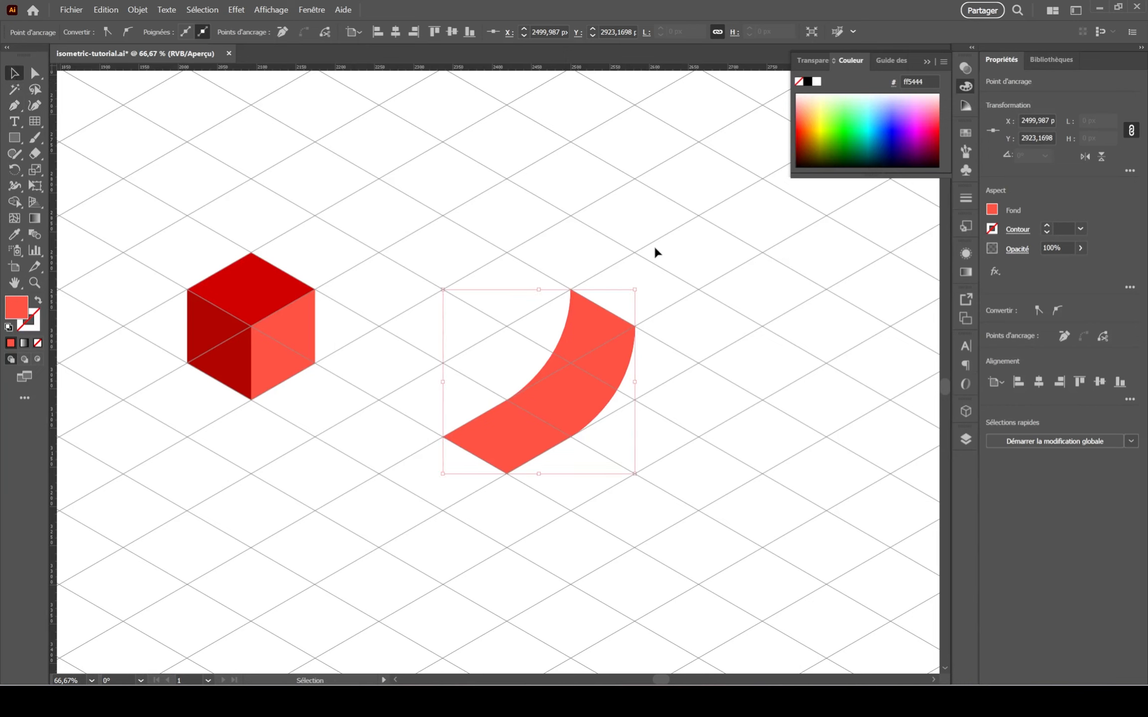
# Fill the curved band with a white-to-black linear gradient and orient the gradient diagonally along its length.
pyautogui.click(968, 274)
pyautogui.click(809, 275)
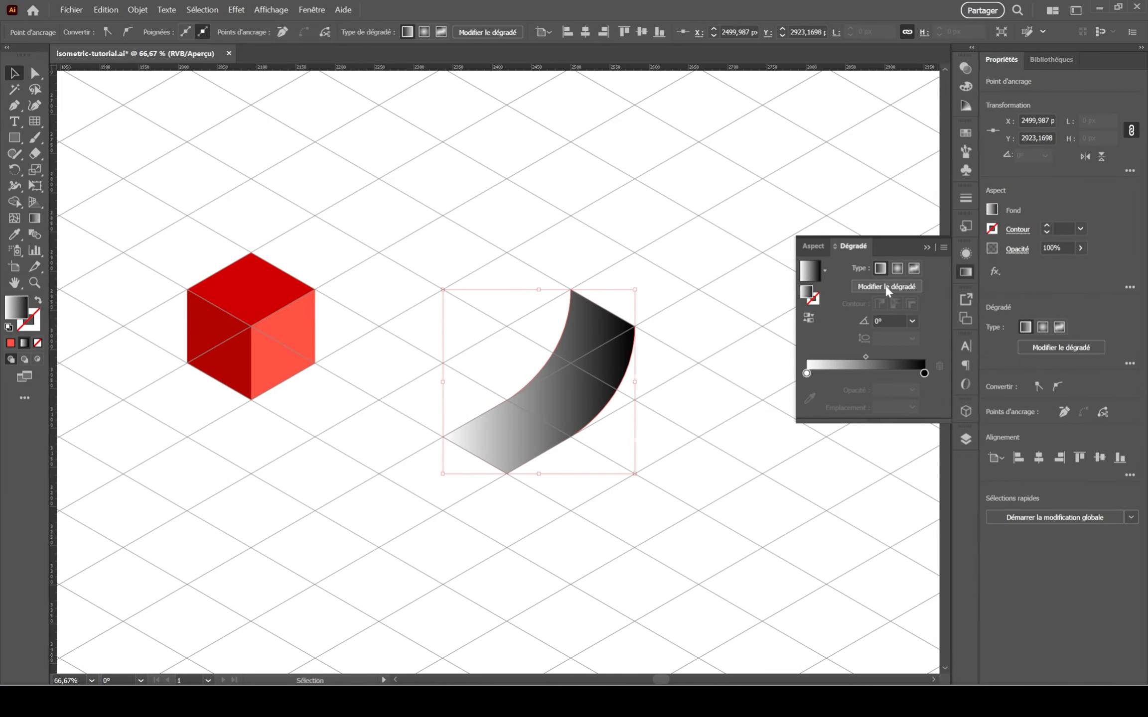
pyautogui.click(886, 288)
pyautogui.moveTo(646, 383)
pyautogui.mouseDown()
pyautogui.moveTo(592, 256)
pyautogui.moveTo(526, 238)
pyautogui.mouseUp()
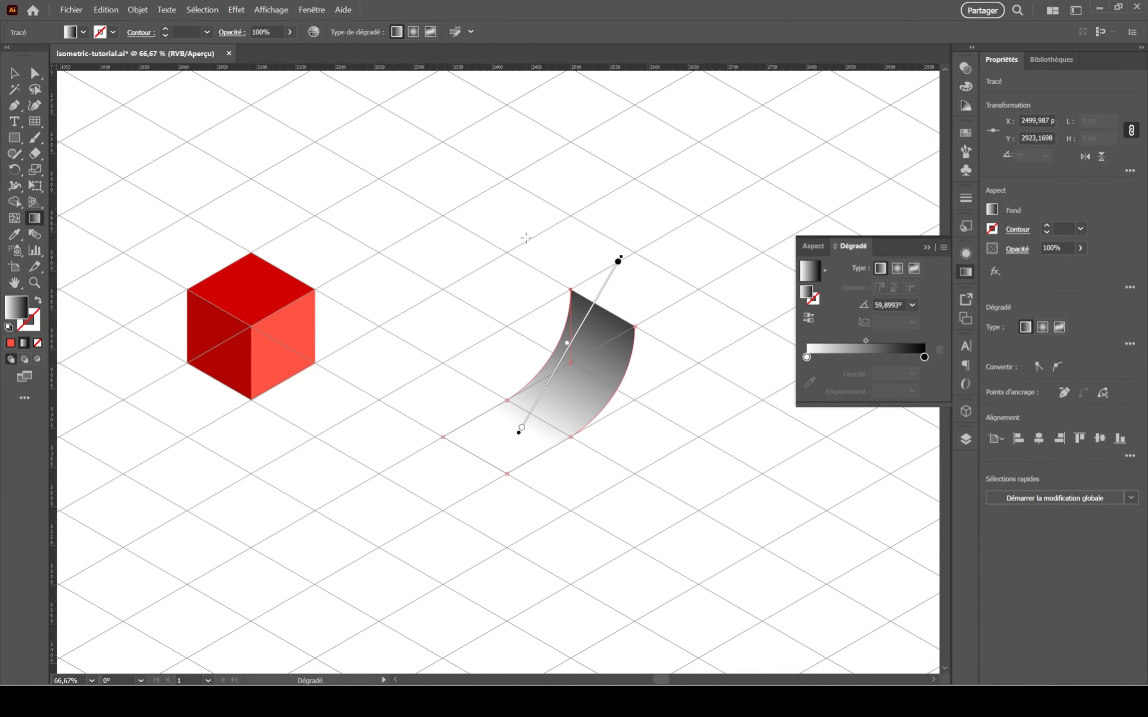
pyautogui.moveTo(544, 385); pyautogui.dragTo(511, 412)
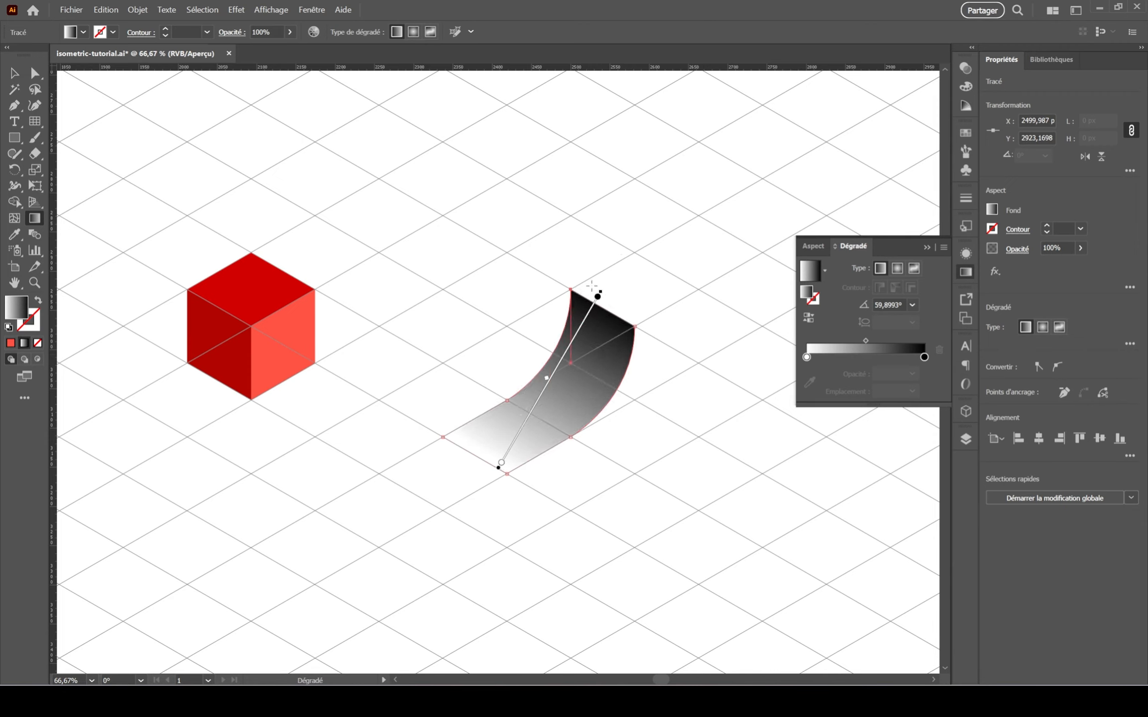
pyautogui.moveTo(608, 288); pyautogui.dragTo(637, 309)
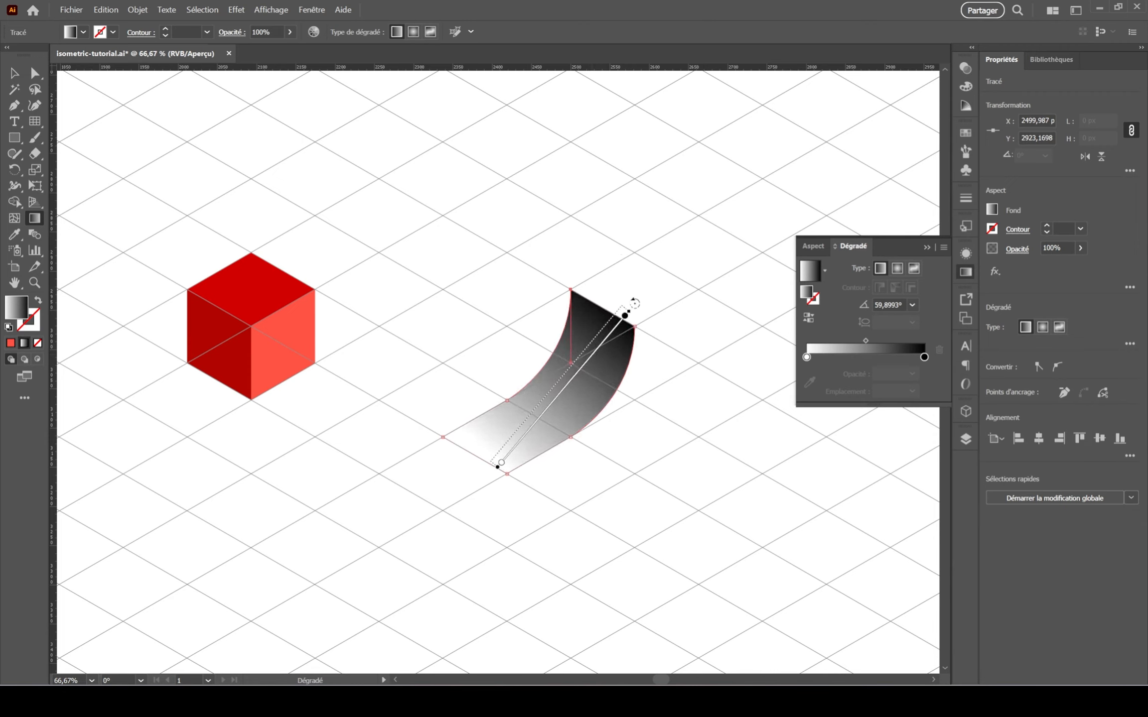
# Add a middle gradient stop at about 63% with the gradient angled about 52°, and save the document.
pyautogui.click(577, 373)
pyautogui.moveTo(568, 375); pyautogui.dragTo(538, 405)
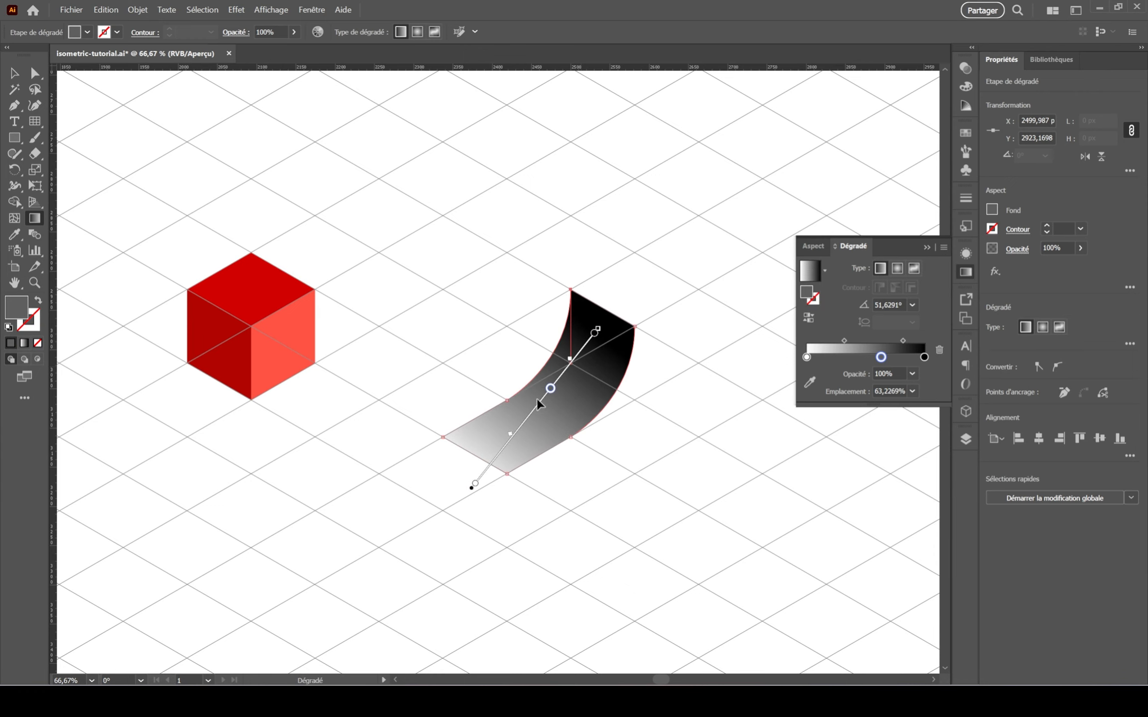
pyautogui.click(14, 73)
pyautogui.click(375, 152)
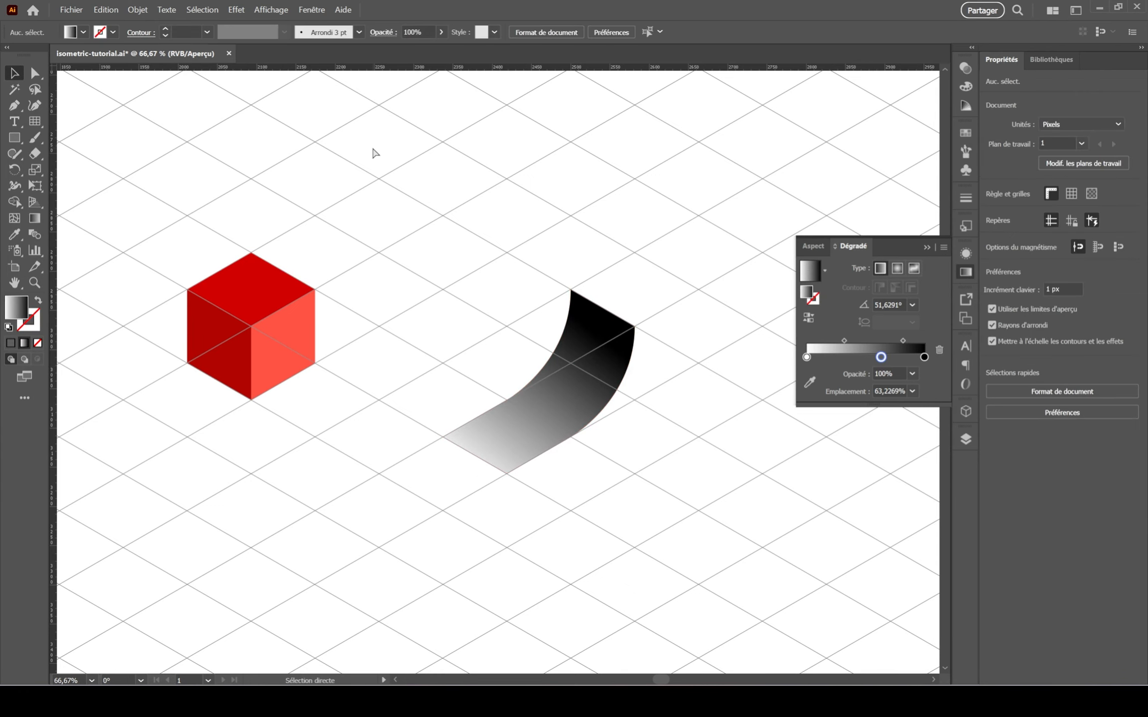
pyautogui.hotkey('ctrl', 's')
# Draw a square about 177 px wide on the empty grid below the cube and sample the cube's dark red left face as its fill.
pyautogui.moveTo(375, 152); pyautogui.dragTo(471, 42)
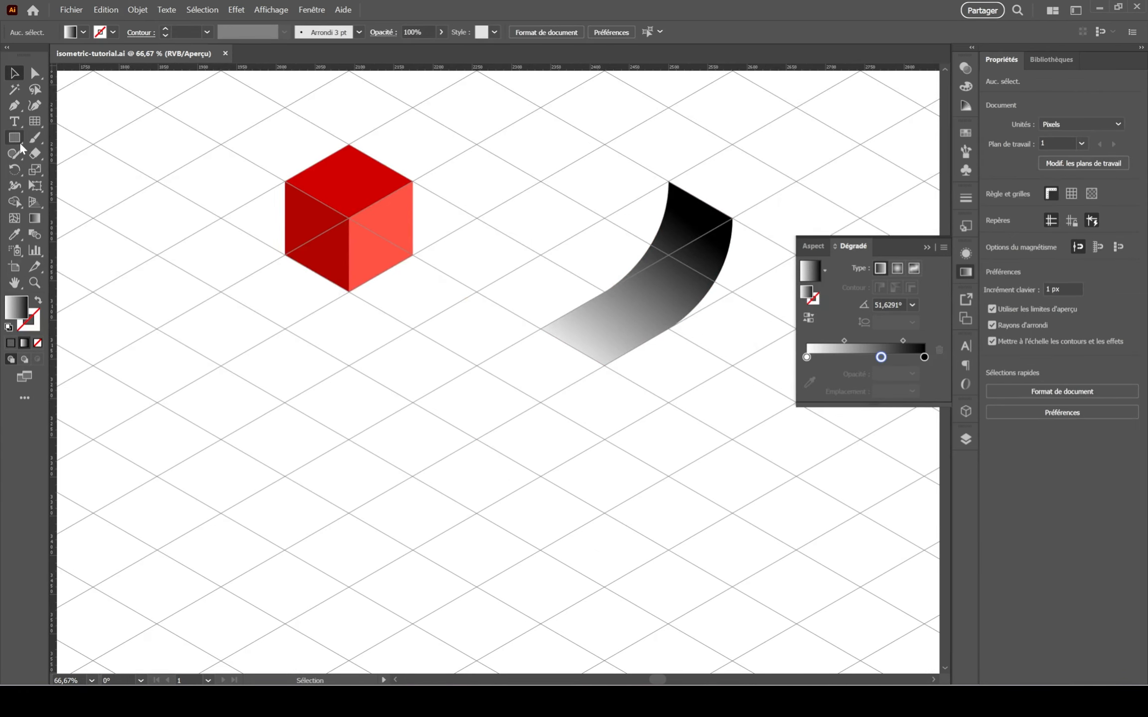
pyautogui.click(18, 140)
pyautogui.moveTo(445, 502); pyautogui.dragTo(386, 379)
pyautogui.moveTo(310, 356); pyautogui.dragTo(449, 495)
pyautogui.press('i')
pyautogui.click(256, 99)
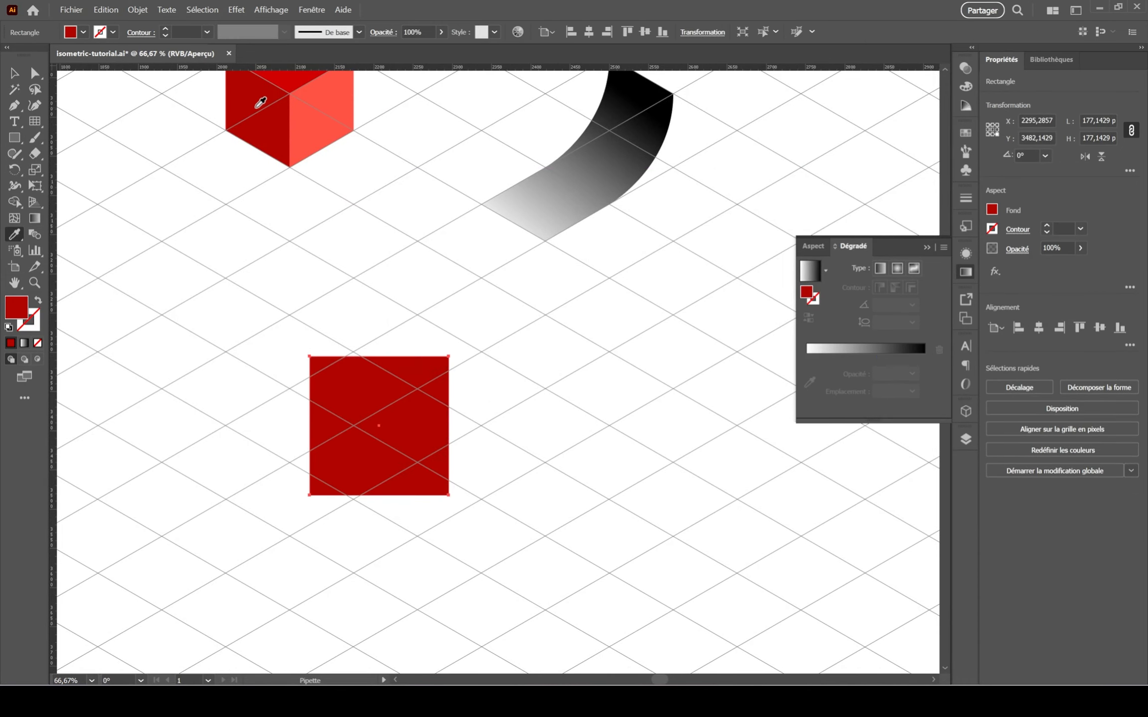
# Draw a circle about 98 px in diameter above the square and sample the blank canvas to fill it white.
pyautogui.press('v')
pyautogui.rightClick(13, 138)
pyautogui.click(79, 169)
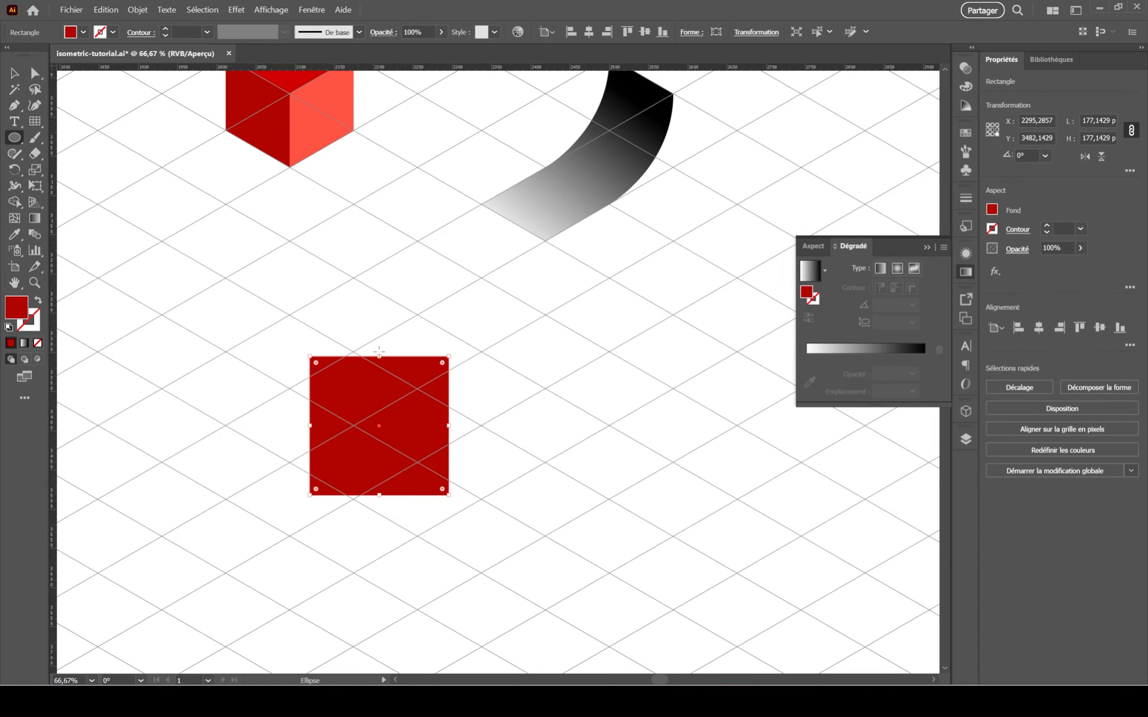
pyautogui.moveTo(351, 293); pyautogui.dragTo(389, 331)
pyautogui.press('i')
pyautogui.click(509, 305)
pyautogui.click(17, 74)
# Centre the white circle horizontally and vertically on the red square, using the square as the key object.
pyautogui.keyDown('shift'); pyautogui.click(400, 431); pyautogui.keyUp('shift')
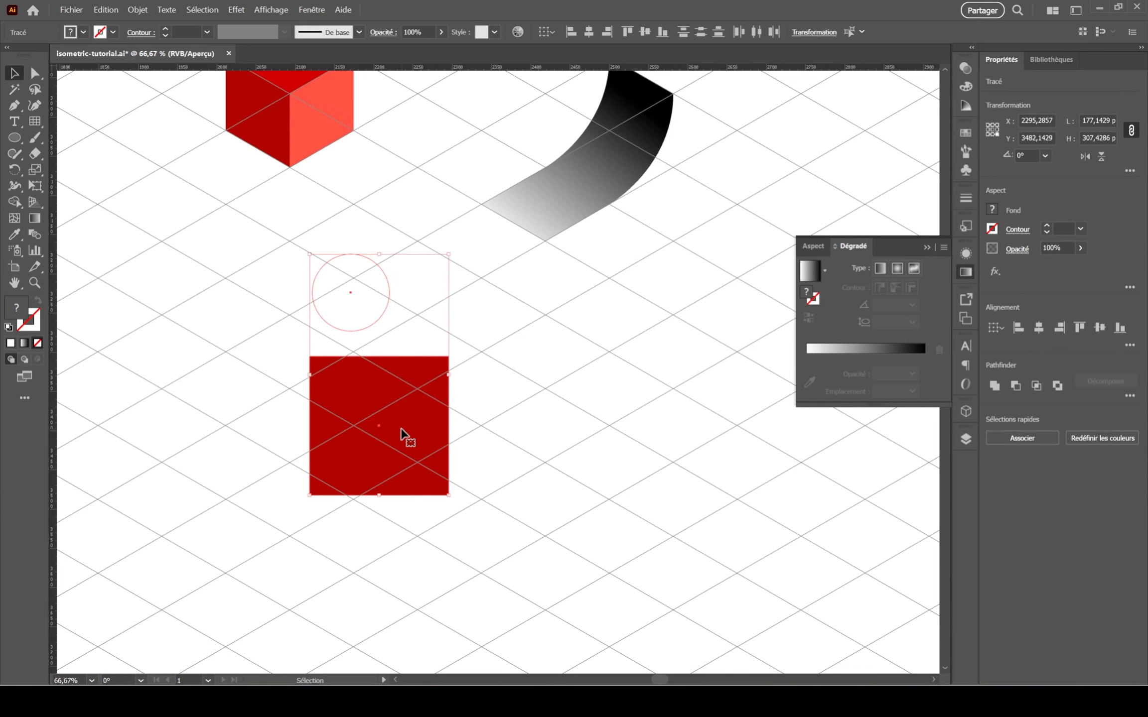
pyautogui.click(400, 431)
pyautogui.click(591, 34)
pyautogui.click(650, 33)
# Select the circle together with the square and group them.
pyautogui.click(491, 319)
pyautogui.click(386, 432)
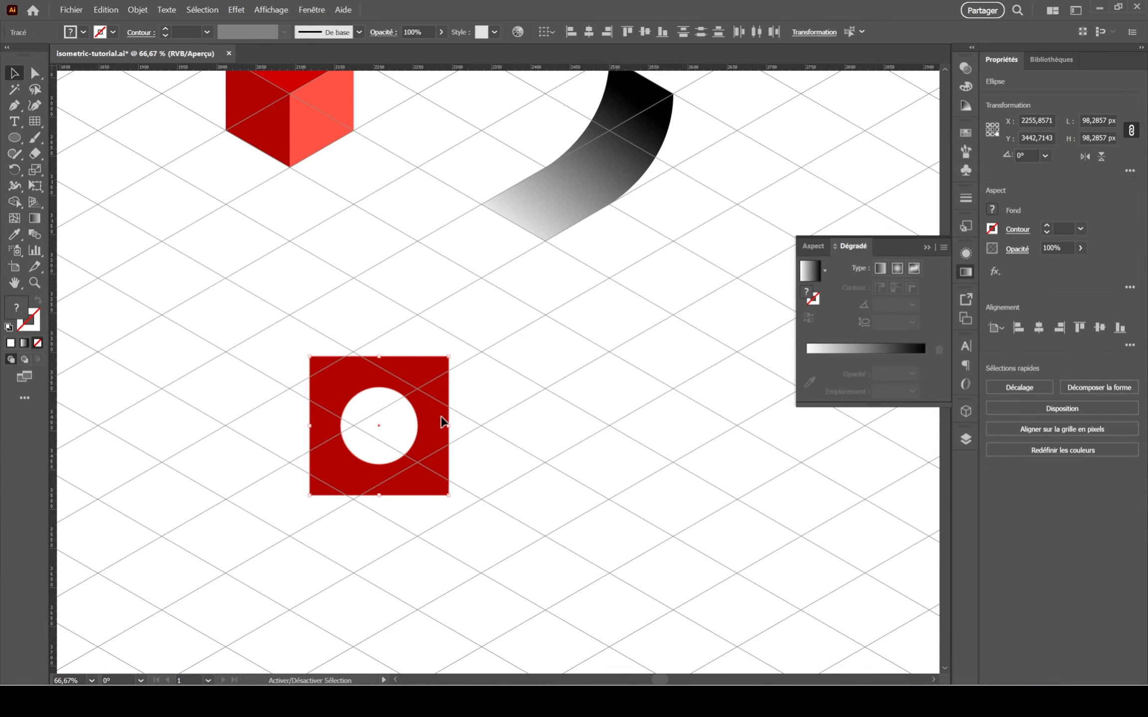
pyautogui.keyDown('shift'); pyautogui.click(440, 420); pyautogui.keyUp('shift')
pyautogui.rightClick(440, 419)
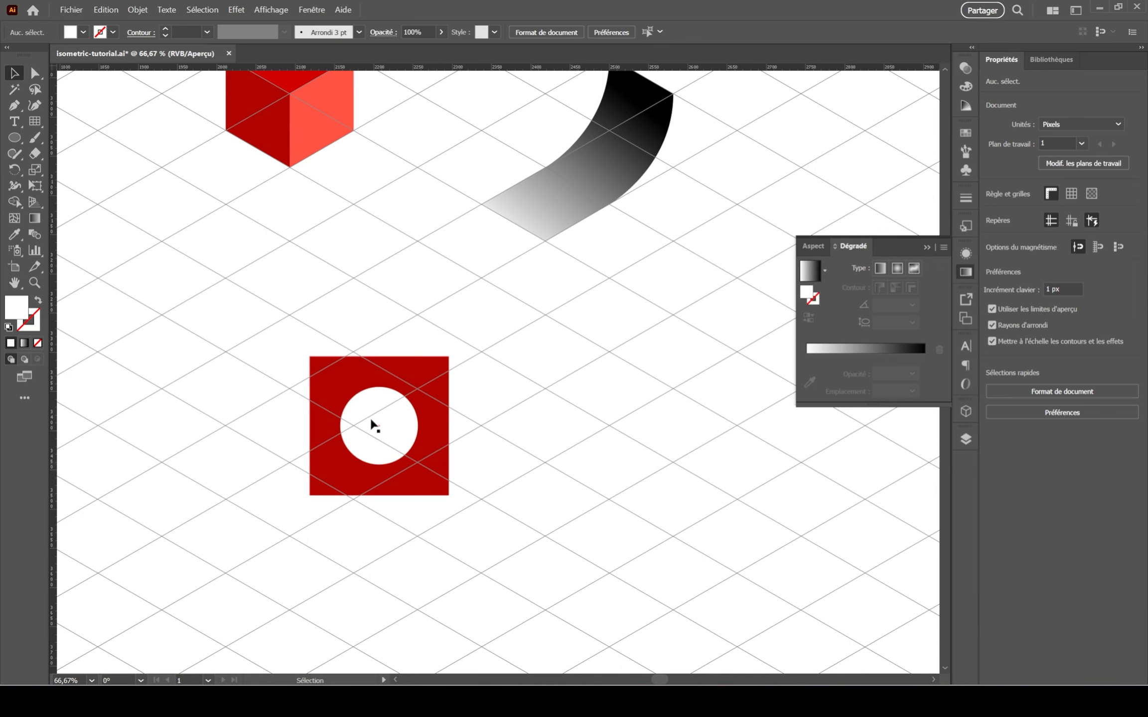
pyautogui.click(433, 397)
pyautogui.hotkey('ctrl', 'g')
# Duplicate the square-and-circle group until four copies are spread across the grid.
pyautogui.click(461, 416)
pyautogui.click(402, 408)
pyautogui.click(142, 9)
pyautogui.click(545, 294)
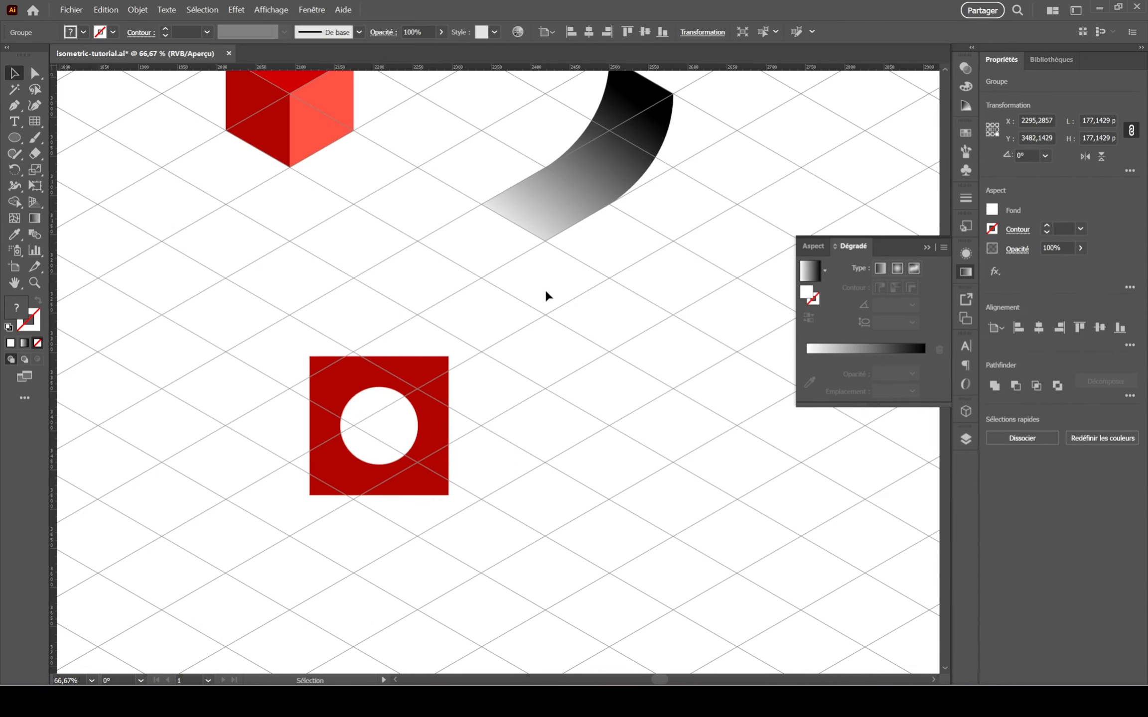
pyautogui.moveTo(433, 419); pyautogui.dragTo(232, 537)
pyautogui.moveTo(342, 488); pyautogui.dragTo(362, 310)
pyautogui.moveTo(369, 383); pyautogui.dragTo(425, 399)
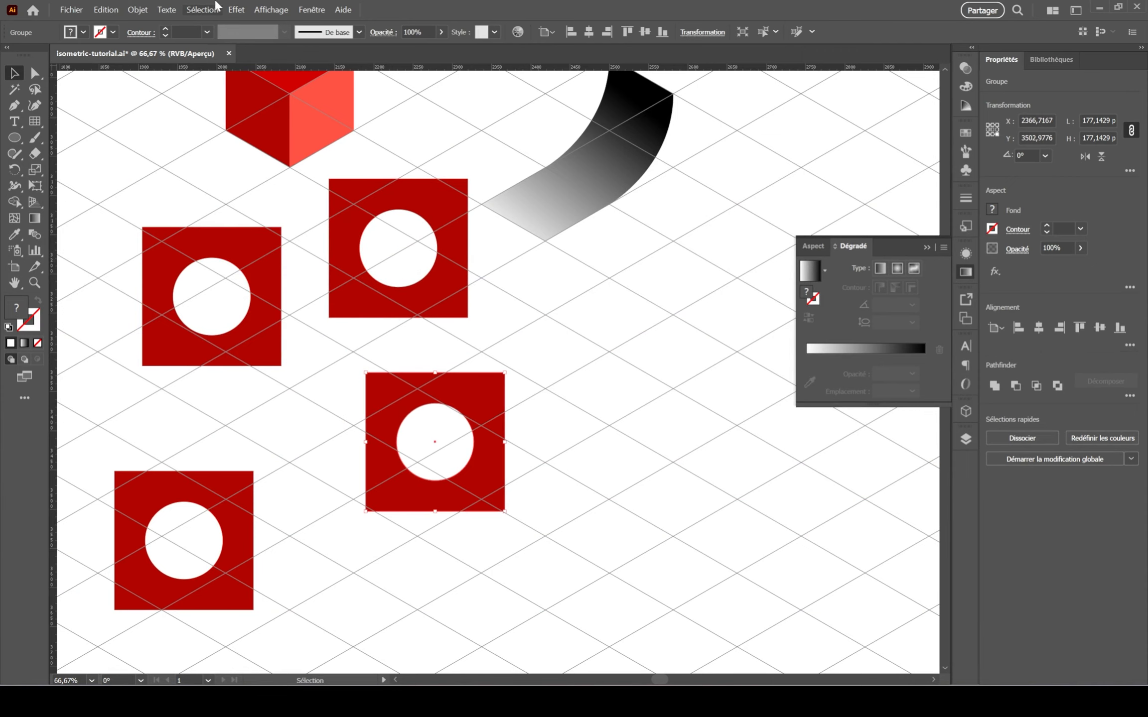
# Shear the lower-right copy of the group along the horizontal axis so its upper edge leans right.
pyautogui.click(139, 11)
pyautogui.moveTo(159, 25)
pyautogui.click(492, 115)
pyautogui.click(862, 463)
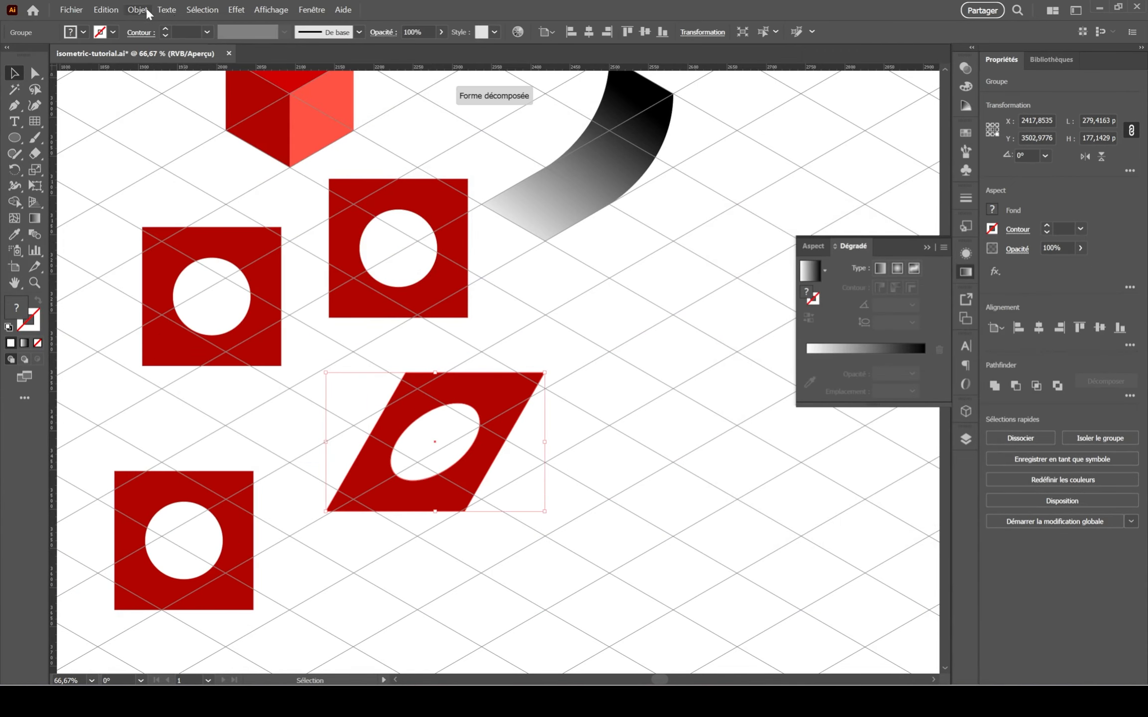
# Rotate the sheared group clockwise onto the isometric top plane and move it to the empty grid on its right.
pyautogui.click(138, 9)
pyautogui.click(454, 61)
pyautogui.click(800, 393)
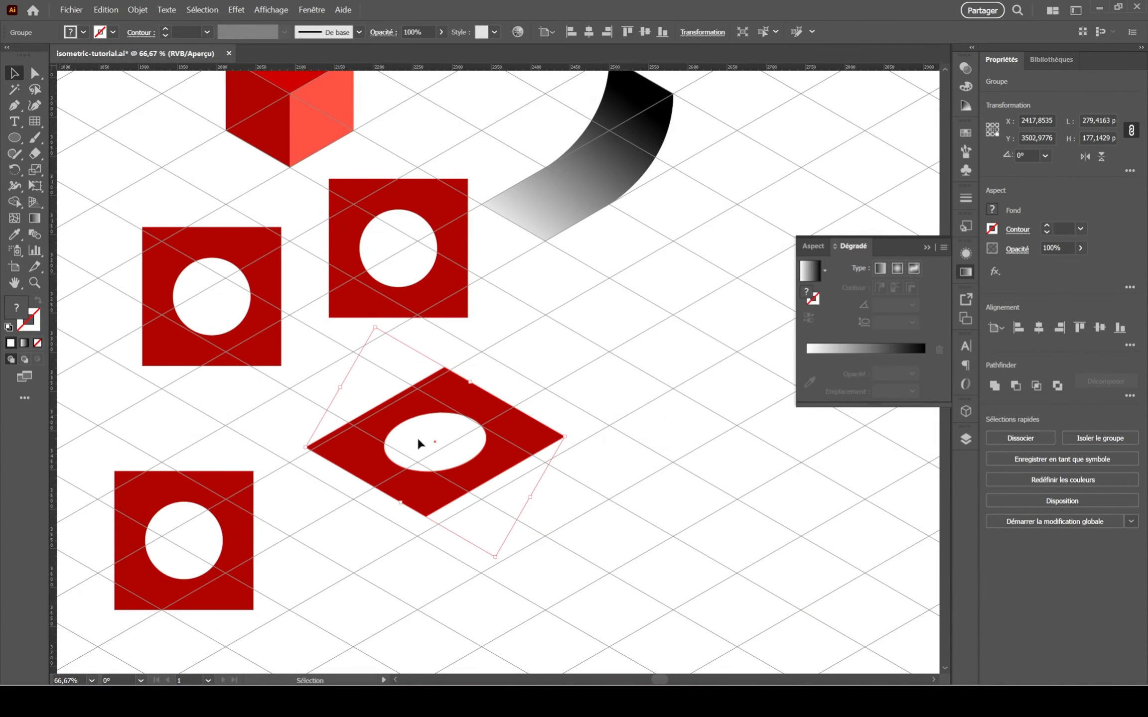
pyautogui.moveTo(417, 440); pyautogui.dragTo(685, 466)
# Shear the upper-right square group along the horizontal axis so its upper edge leans right.
pyautogui.click(436, 288)
pyautogui.click(137, 9)
pyautogui.moveTo(170, 23)
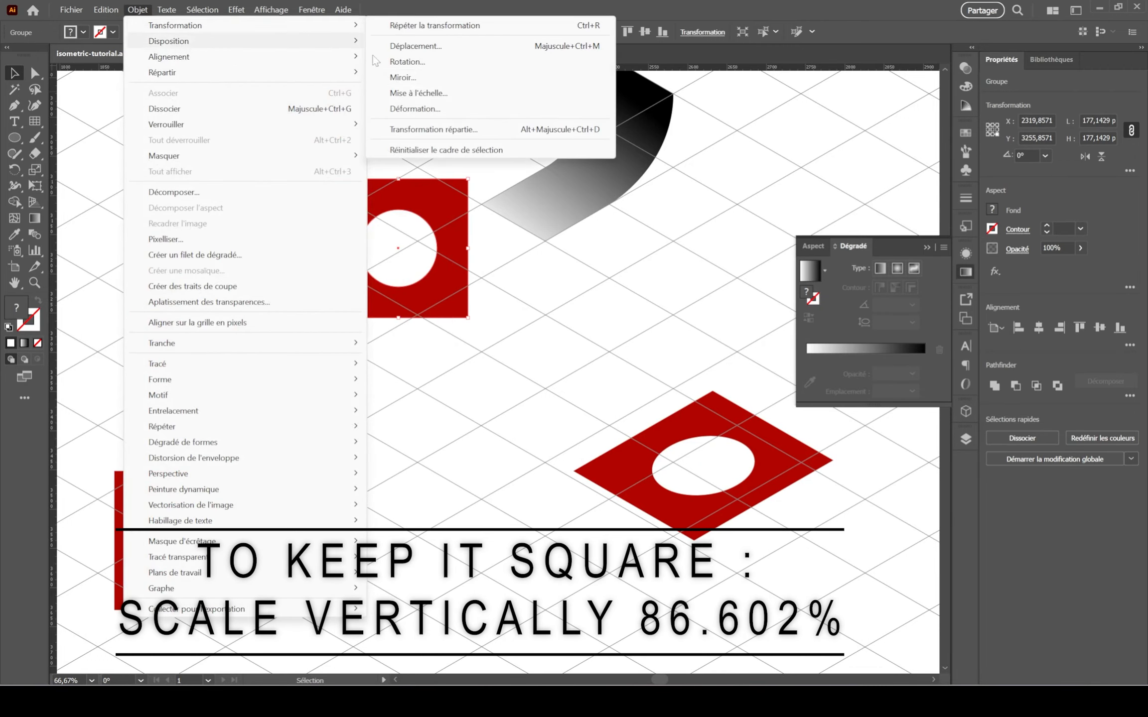
pyautogui.click(452, 105)
pyautogui.click(865, 468)
# Rotate the sheared upper group by 30° into a vertical isometric plane and place it beside the first flat tile.
pyautogui.click(138, 10)
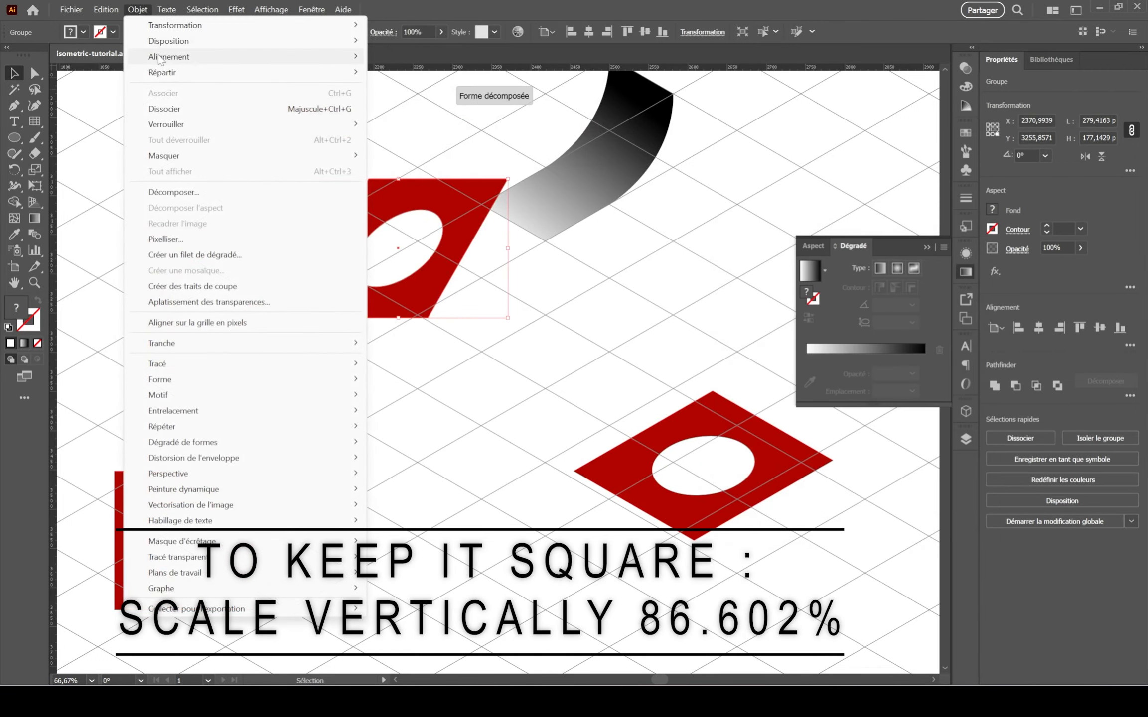
pyautogui.click(454, 62)
pyautogui.write('30')
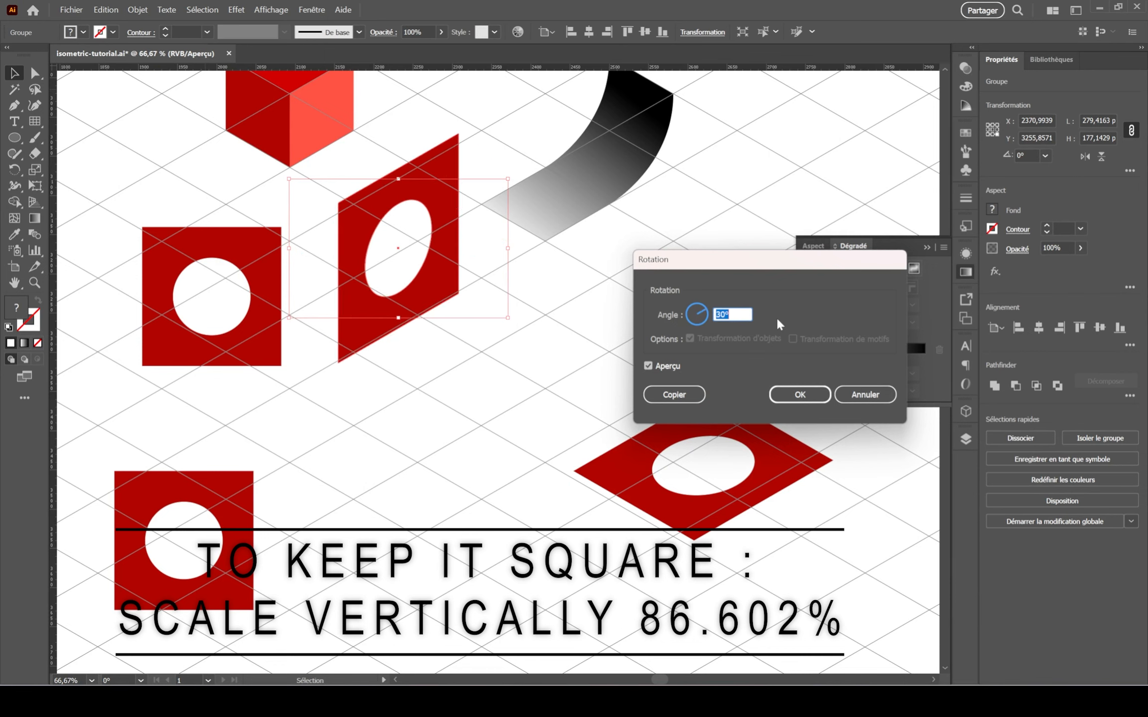
pyautogui.click(797, 393)
pyautogui.click(595, 366)
pyautogui.moveTo(448, 292); pyautogui.dragTo(684, 399)
pyautogui.click(471, 412)
pyautogui.moveTo(577, 442); pyautogui.dragTo(520, 420)
pyautogui.click(434, 401)
# Shear the upper-left square group by -30° along the horizontal axis.
pyautogui.scroll(-2, 408, 392)
pyautogui.click(236, 276)
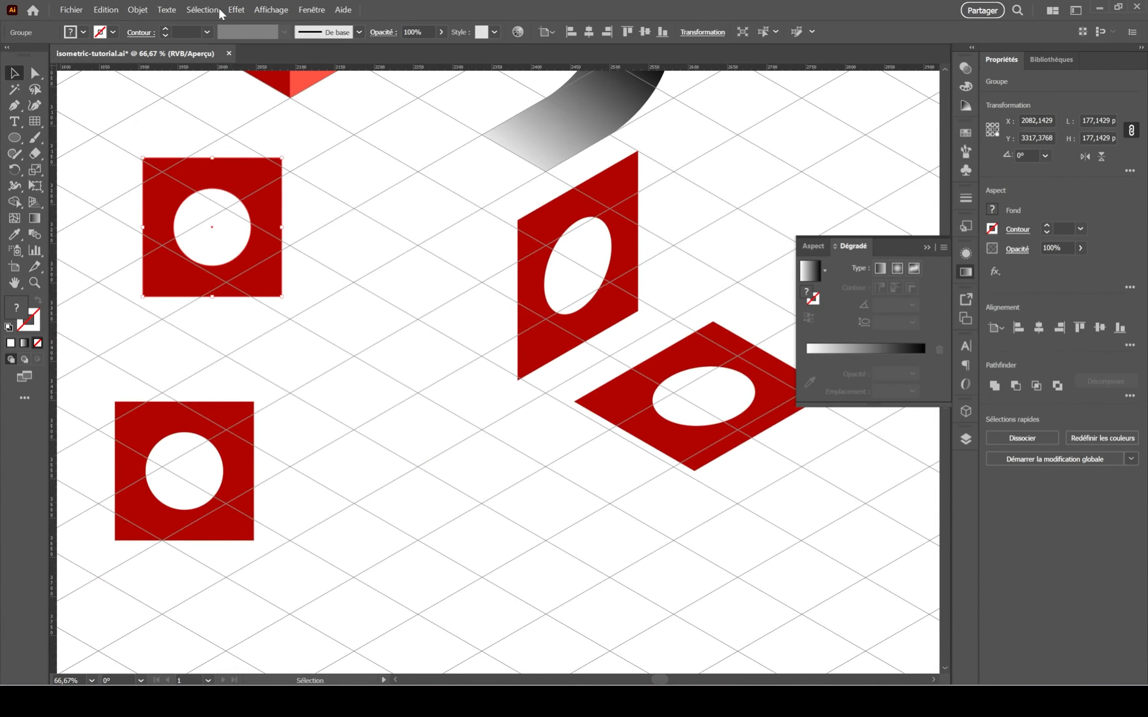
pyautogui.click(138, 10)
pyautogui.moveTo(169, 24)
pyautogui.click(438, 113)
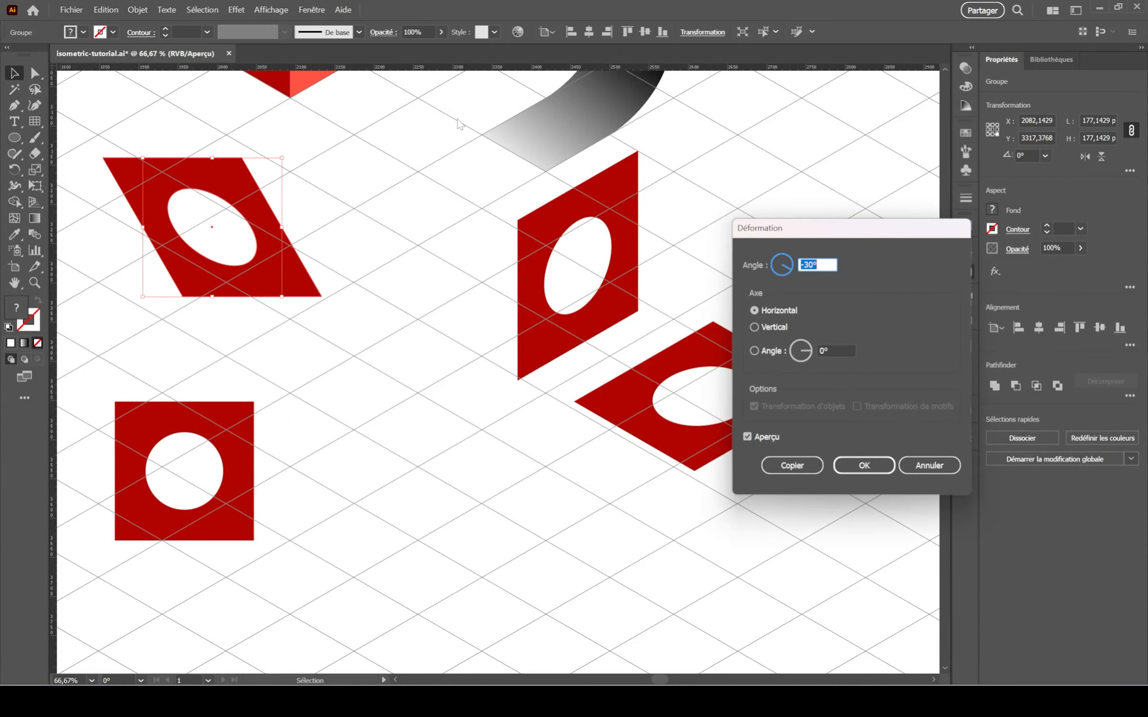
pyautogui.press('Return')
# Rotate the sheared left group by 30° onto the isometric top plane and move it closer to the other tiles.
pyautogui.click(138, 9)
pyautogui.click(422, 64)
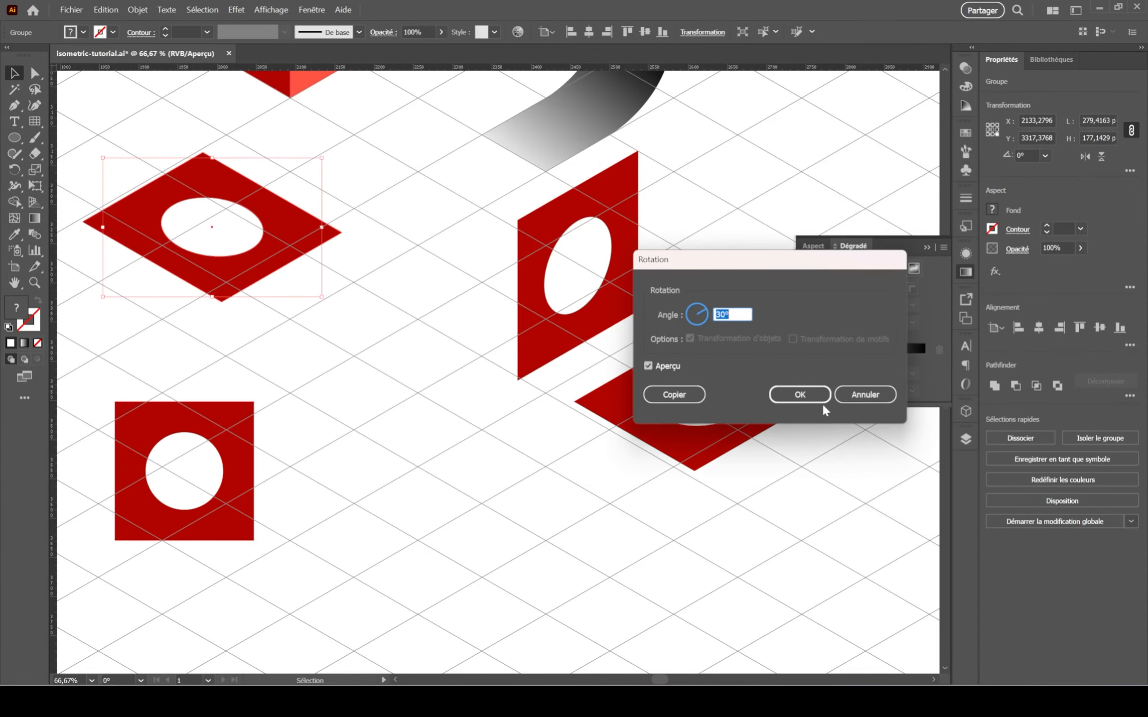
pyautogui.click(822, 394)
pyautogui.moveTo(329, 293); pyautogui.dragTo(402, 363)
pyautogui.click(497, 456)
# Move the last unsheared square group below the other tiles and apply the same -30° horizontal shear to it.
pyautogui.moveTo(496, 455); pyautogui.dragTo(418, 338)
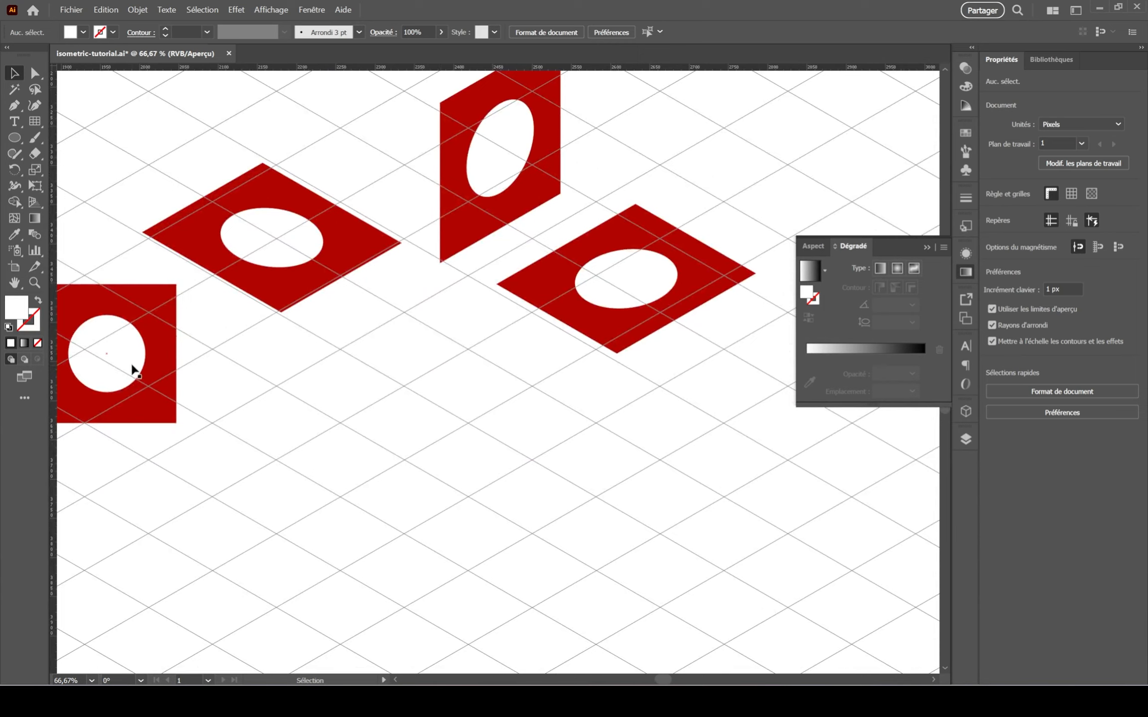
pyautogui.moveTo(133, 369); pyautogui.dragTo(466, 416)
pyautogui.click(138, 10)
pyautogui.moveTo(169, 25)
pyautogui.click(413, 108)
pyautogui.click(864, 464)
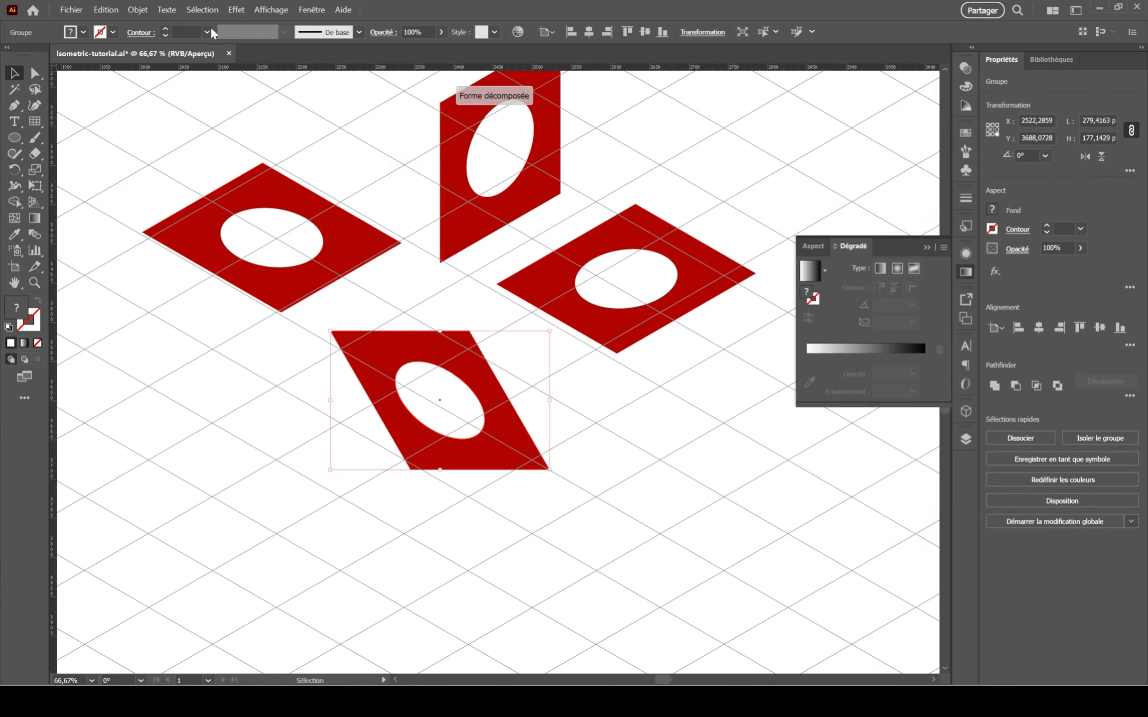
# Rotate the last sheared group by -30° into the other vertical isometric plane.
pyautogui.click(137, 9)
pyautogui.click(437, 64)
pyautogui.write('-30')
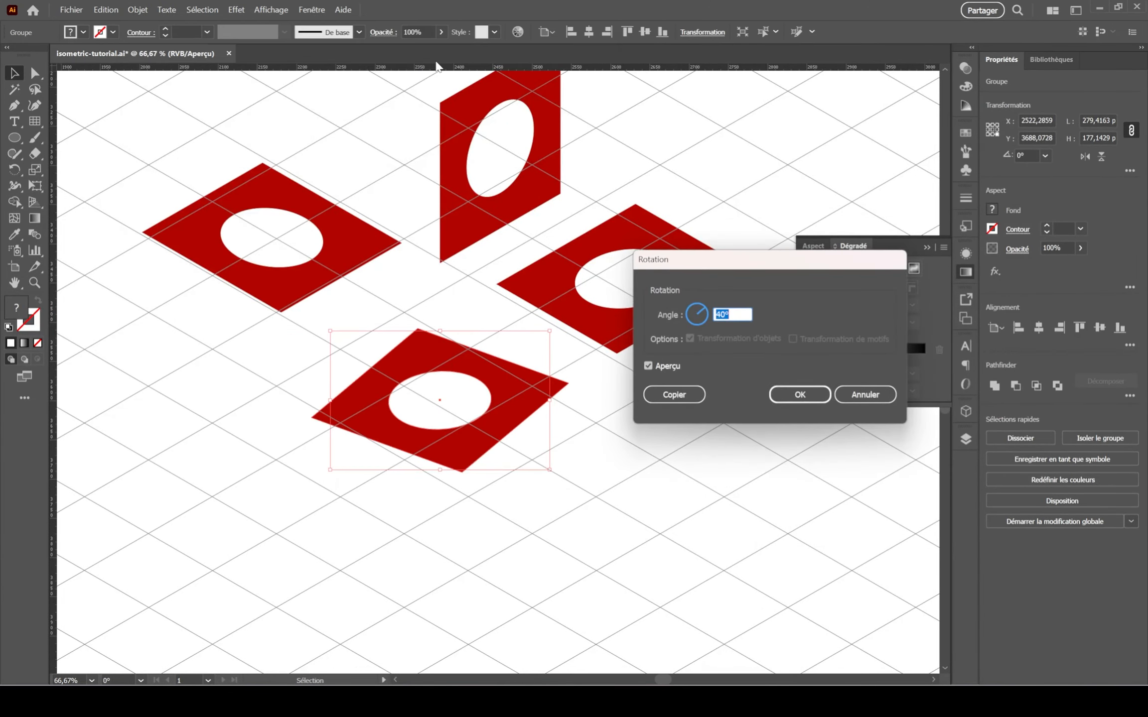
pyautogui.click(800, 395)
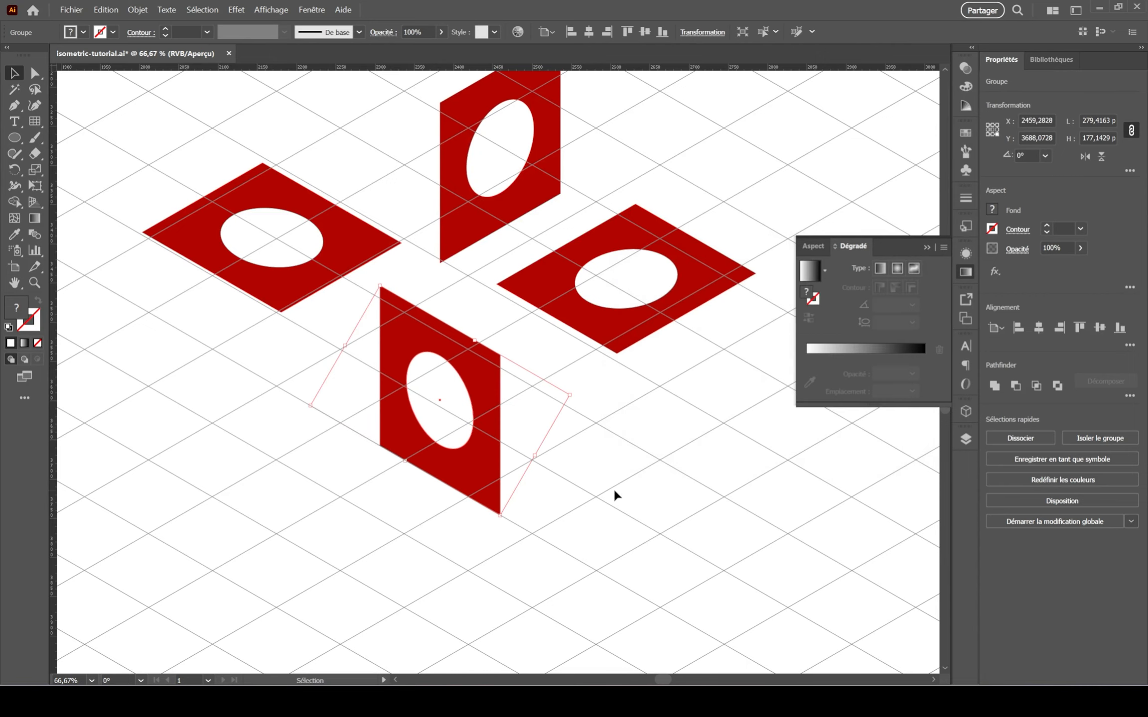
pyautogui.click(615, 495)
# Join the two vertical tiles edge to edge on the isometric grid and save the document.
pyautogui.scroll(-2, 616, 479)
pyautogui.moveTo(547, 328); pyautogui.dragTo(381, 461)
pyautogui.scroll(5, 433, 462)
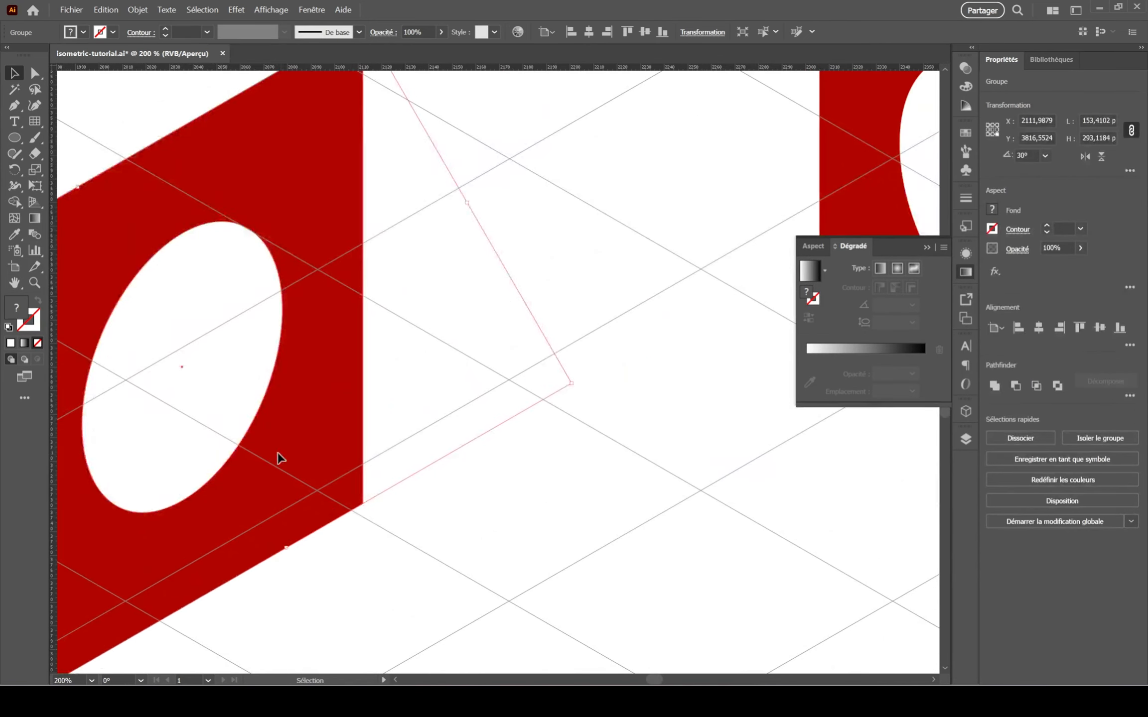
pyautogui.moveTo(276, 454); pyautogui.dragTo(422, 331)
pyautogui.moveTo(660, 375); pyautogui.dragTo(529, 280)
pyautogui.moveTo(782, 211); pyautogui.dragTo(362, 161)
pyautogui.click(413, 473)
pyautogui.scroll(-4, 451, 461)
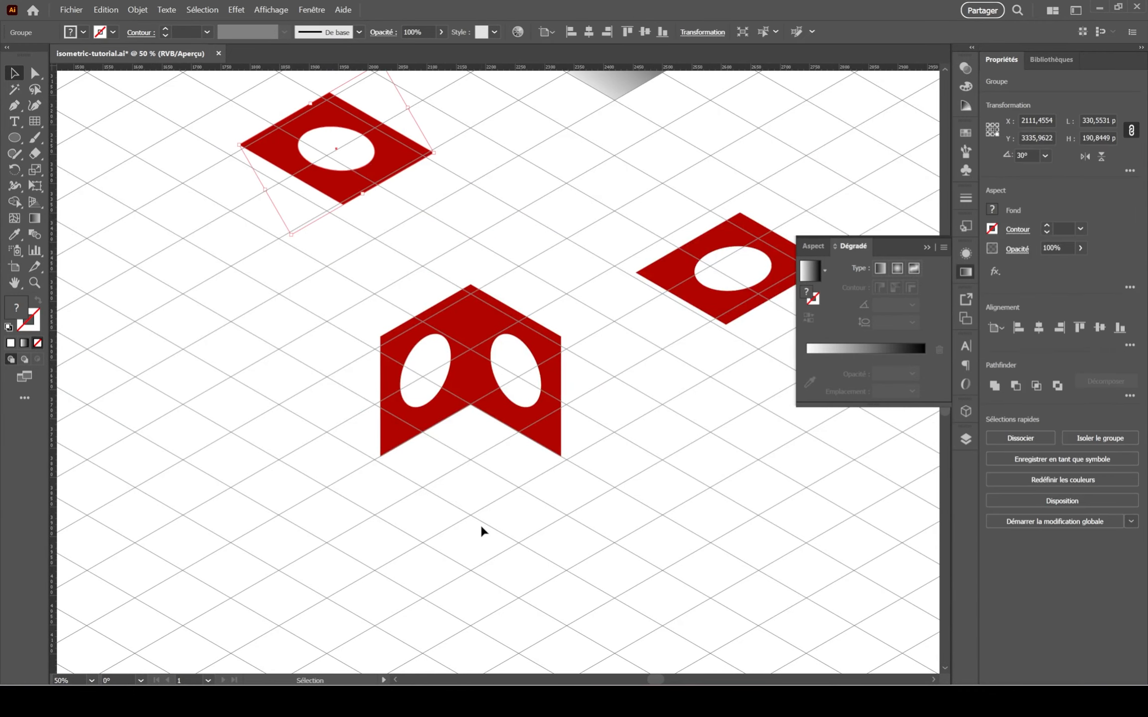
pyautogui.hotkey('ctrl', 's')
# Move the right-hand vertical tile to an empty area away from the other tiles and place it against the grid.
pyautogui.moveTo(480, 523); pyautogui.dragTo(243, 329)
pyautogui.moveTo(300, 198); pyautogui.dragTo(433, 330)
pyautogui.scroll(3, 455, 297)
pyautogui.moveTo(330, 449); pyautogui.dragTo(310, 361)
pyautogui.moveTo(310, 360); pyautogui.dragTo(349, 383)
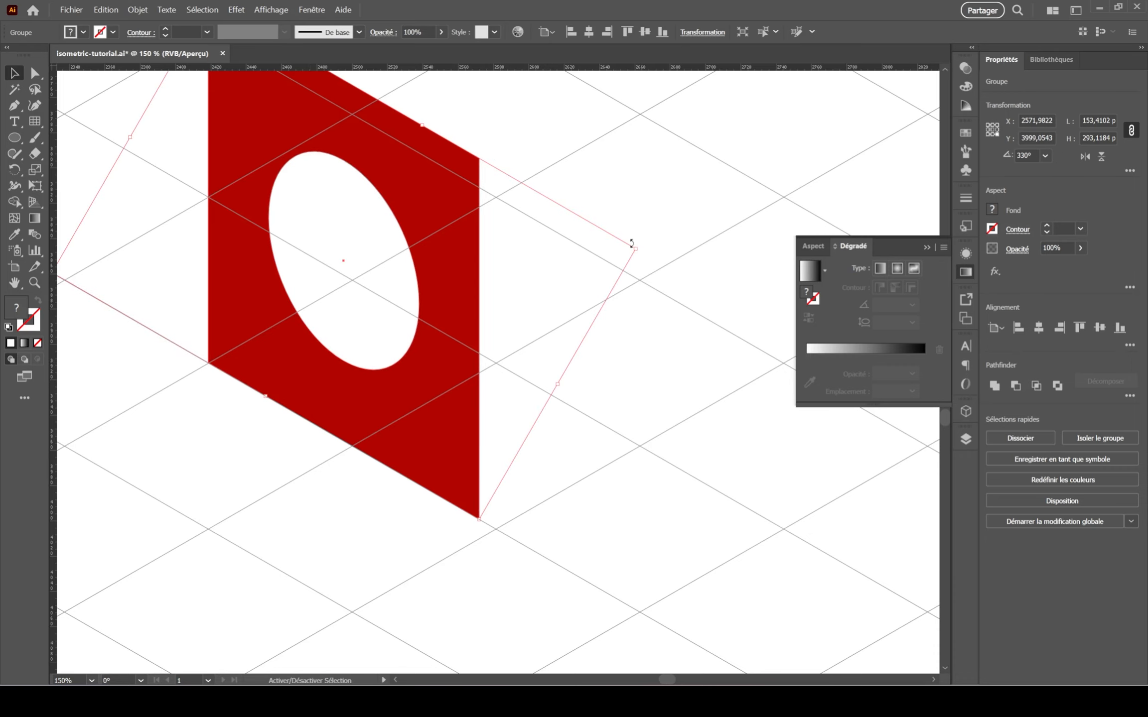
# Enlarge the moved vertical tile so that its lower corner meets the grid intersection.
pyautogui.moveTo(636, 249); pyautogui.dragTo(662, 246)
pyautogui.click(613, 541)
pyautogui.scroll(5, 509, 563)
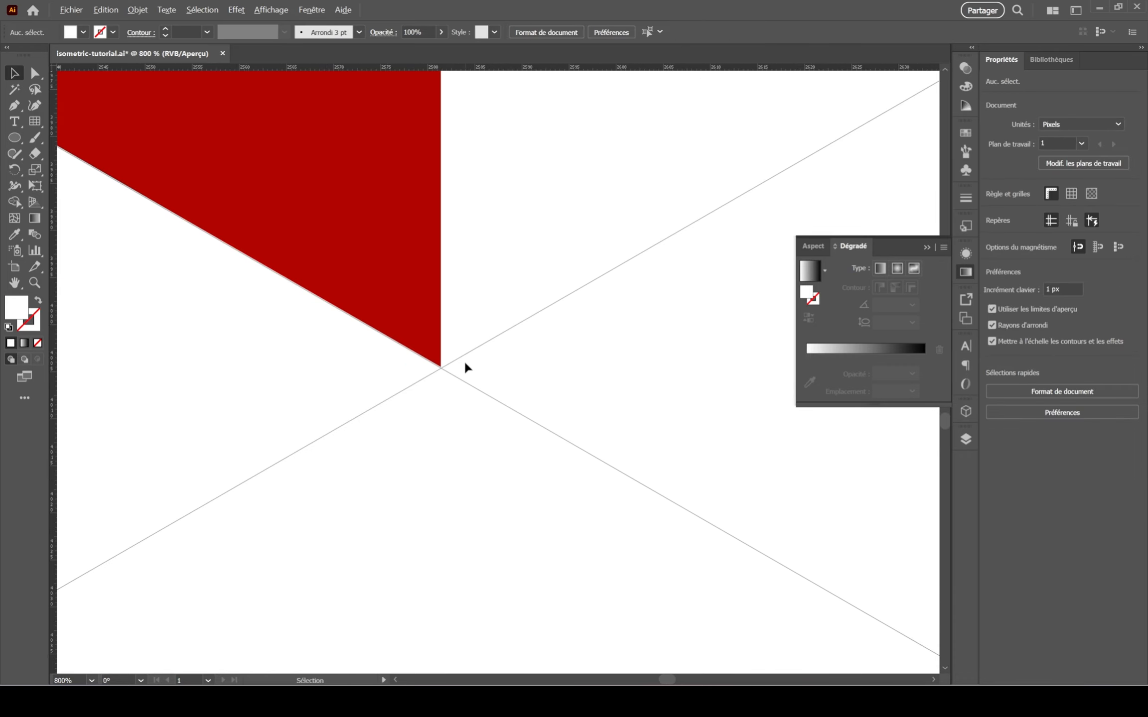
pyautogui.click(431, 344)
pyautogui.moveTo(442, 369); pyautogui.dragTo(442, 370)
pyautogui.click(445, 402)
pyautogui.scroll(-8, 446, 407)
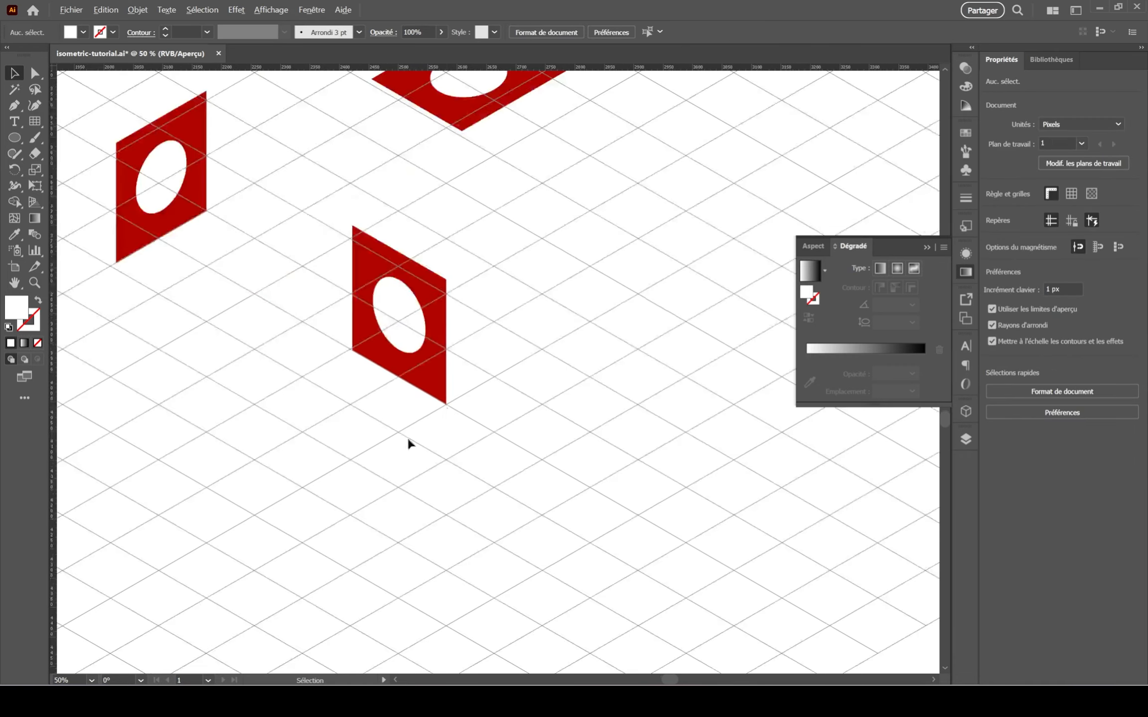
# Duplicate the enlarged tile down and to the left along the grid direction, snapping the copy to the grid lines.
pyautogui.scroll(2, 407, 443)
pyautogui.moveTo(448, 274); pyautogui.dragTo(283, 355)
pyautogui.scroll(5, 288, 421)
pyautogui.moveTo(567, 442); pyautogui.dragTo(562, 442)
pyautogui.scroll(-5, 563, 442)
# Draw the cube's right face between the edges of the two tiles with the Pen tool and fill it with a darker red.
pyautogui.press('p')
pyautogui.click(652, 161)
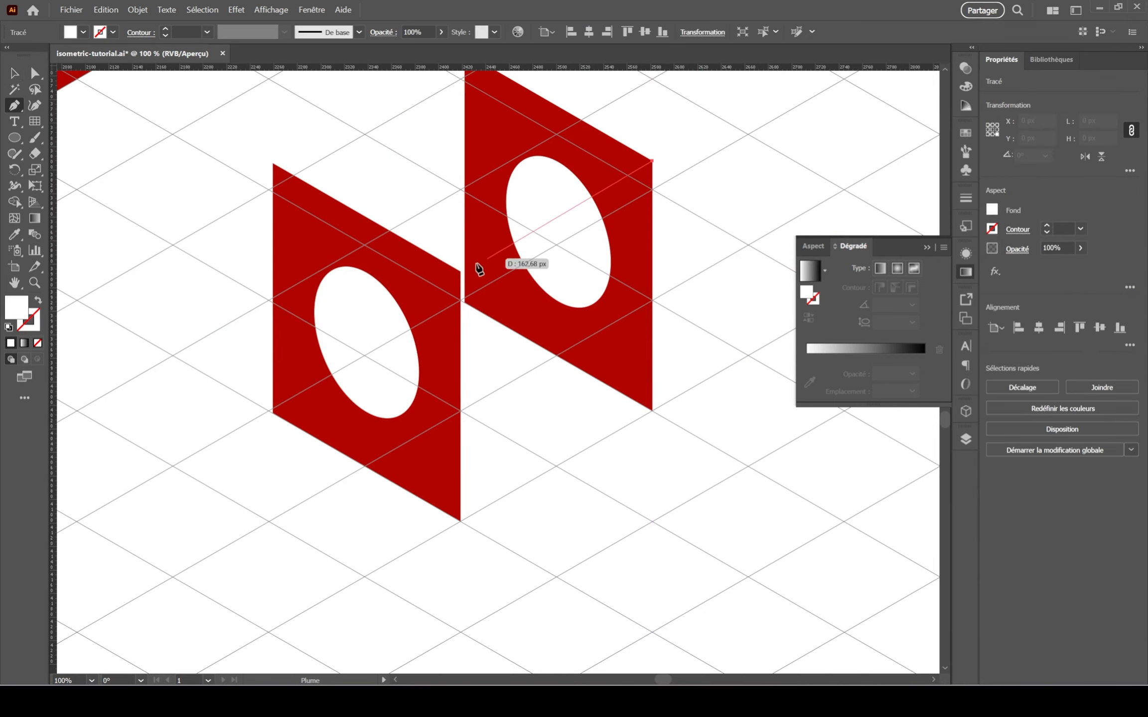
pyautogui.click(460, 272)
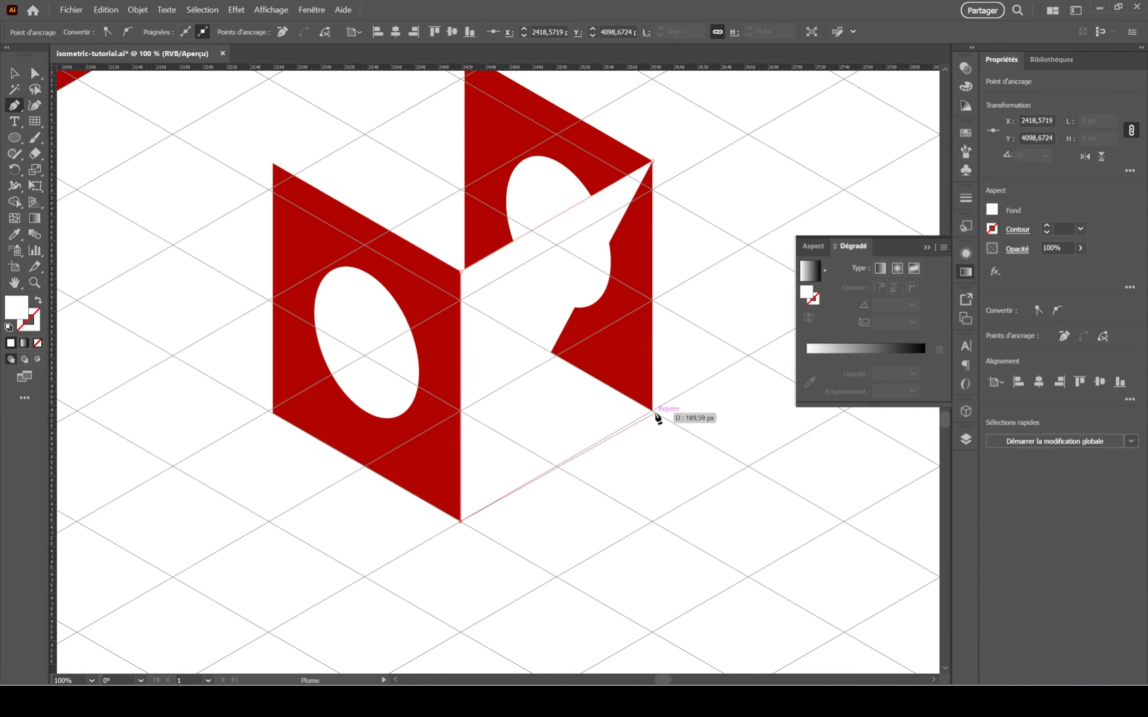
pyautogui.click(653, 411)
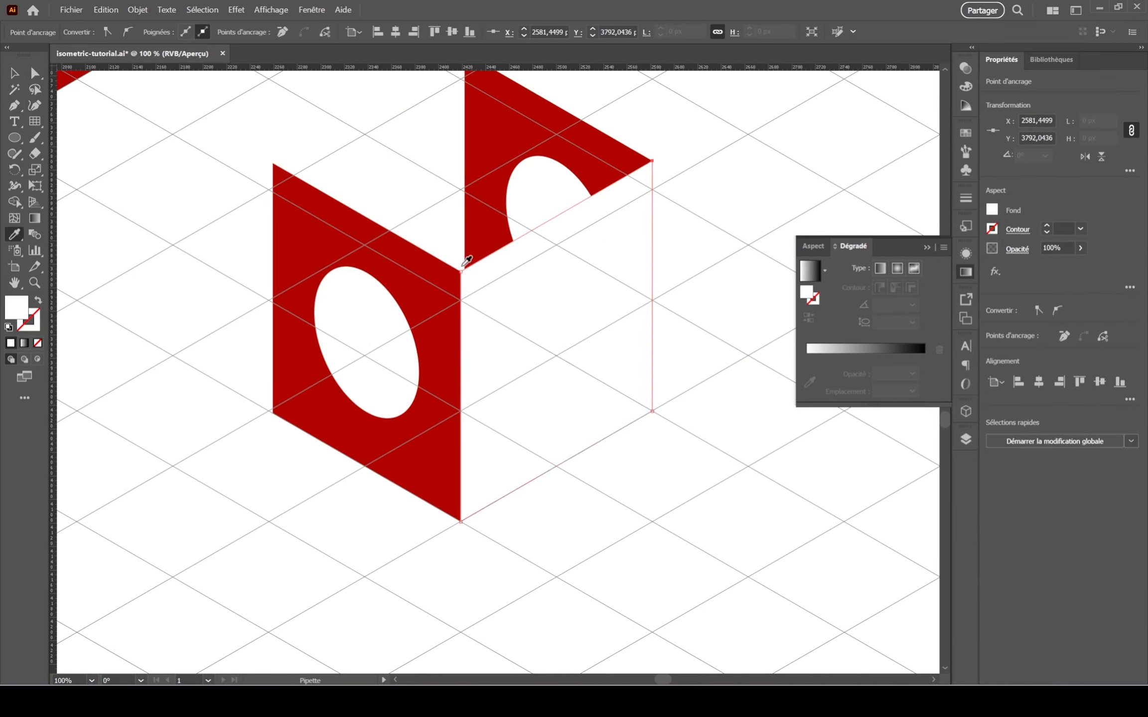
pyautogui.click(463, 265)
pyautogui.click(993, 210)
pyautogui.moveTo(932, 305); pyautogui.dragTo(920, 304)
pyautogui.moveTo(153, 105); pyautogui.dragTo(150, 165)
# Draw the cube's closed top face with the Pen tool through the upper corners of the two tiles.
pyautogui.press('p')
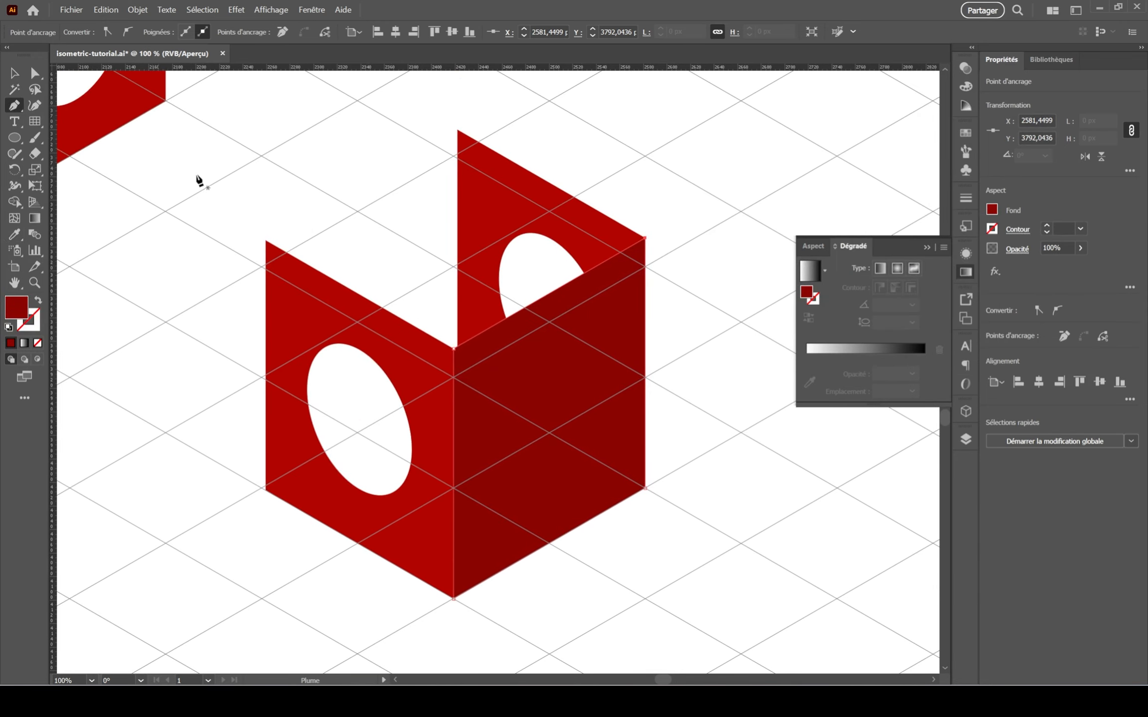
pyautogui.click(265, 240)
pyautogui.click(458, 130)
pyautogui.click(645, 239)
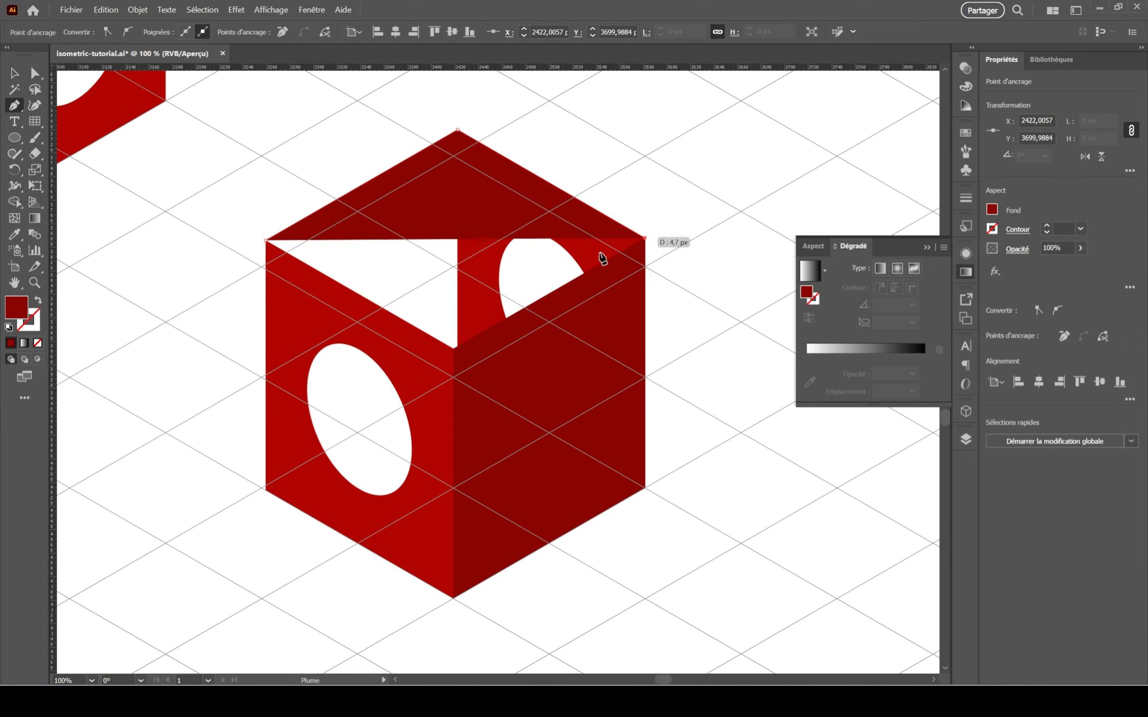
pyautogui.click(455, 349)
pyautogui.click(266, 240)
# Set the top face's fill brightness to 61% for color 9c0500 and save the document.
pyautogui.press('v')
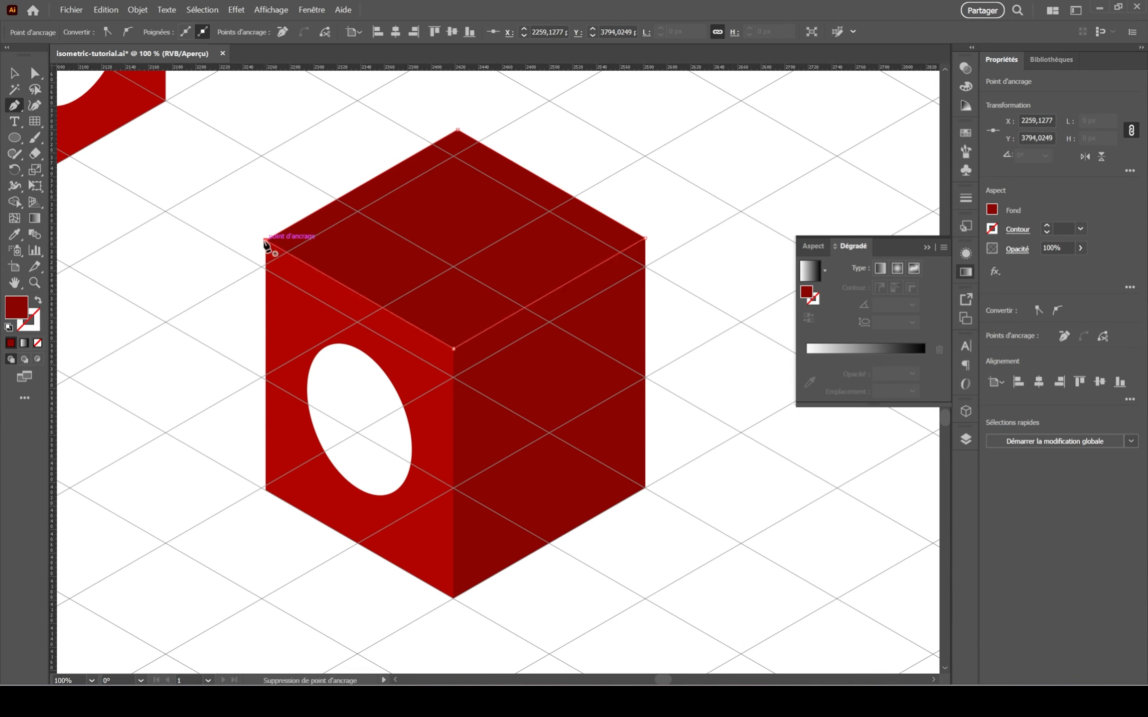
pyautogui.click(997, 210)
pyautogui.click(925, 303)
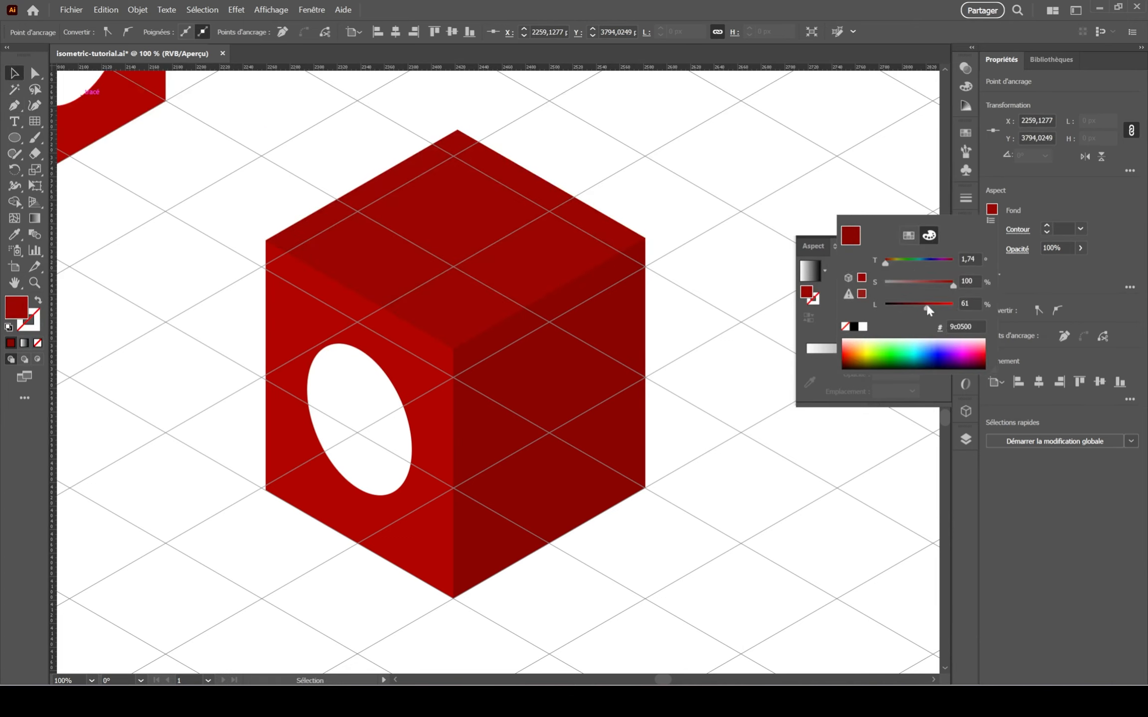
pyautogui.click(185, 171)
pyautogui.hotkey('ctrl', 's')
# Draw a flat square about 158 px wide with the Rectangle tool in an empty area of the grid.
pyautogui.scroll(-1, 183, 169)
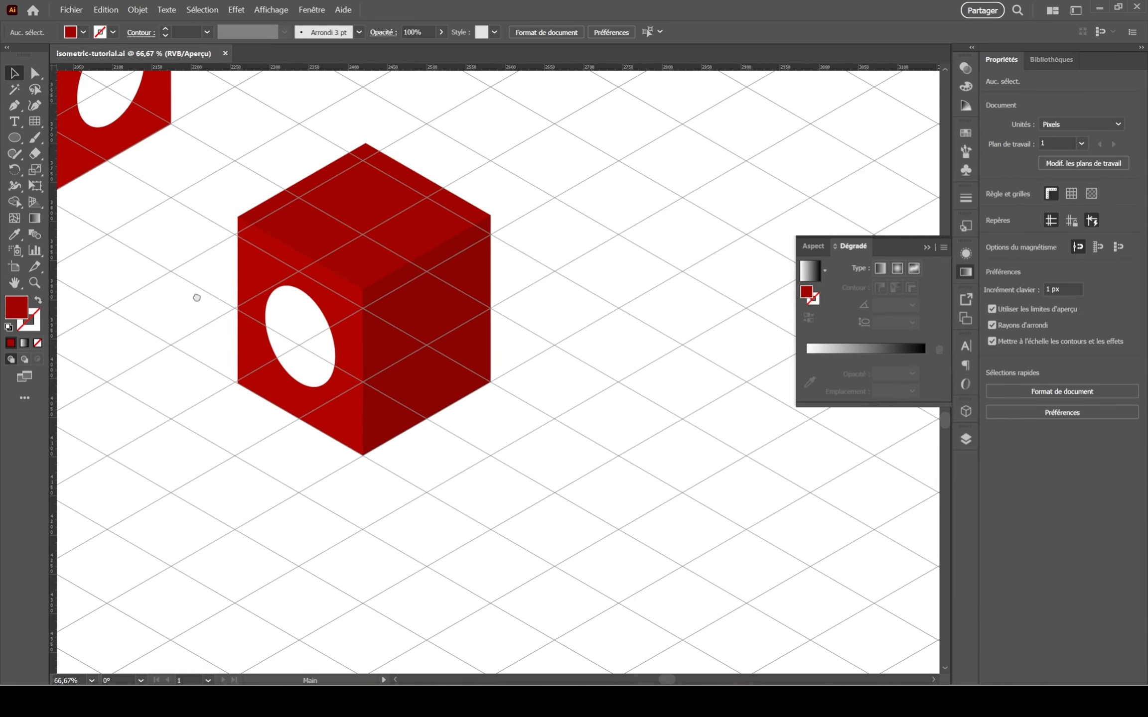
pyautogui.hscroll(-2, 276, 384)
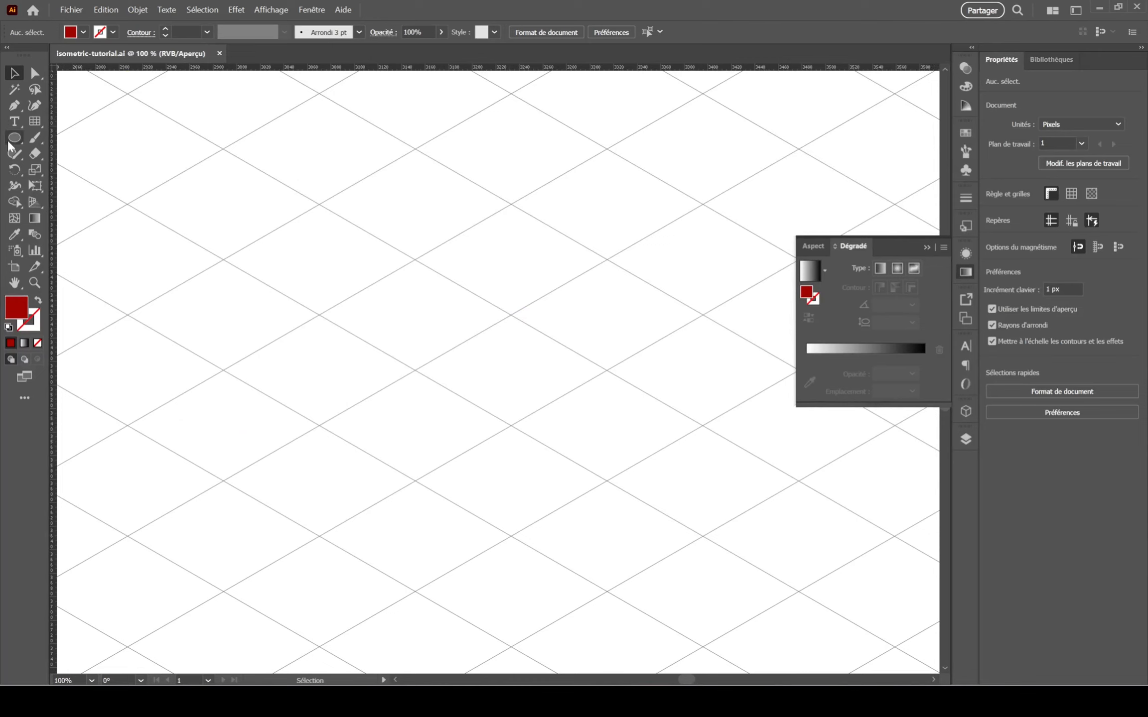
pyautogui.click(11, 142)
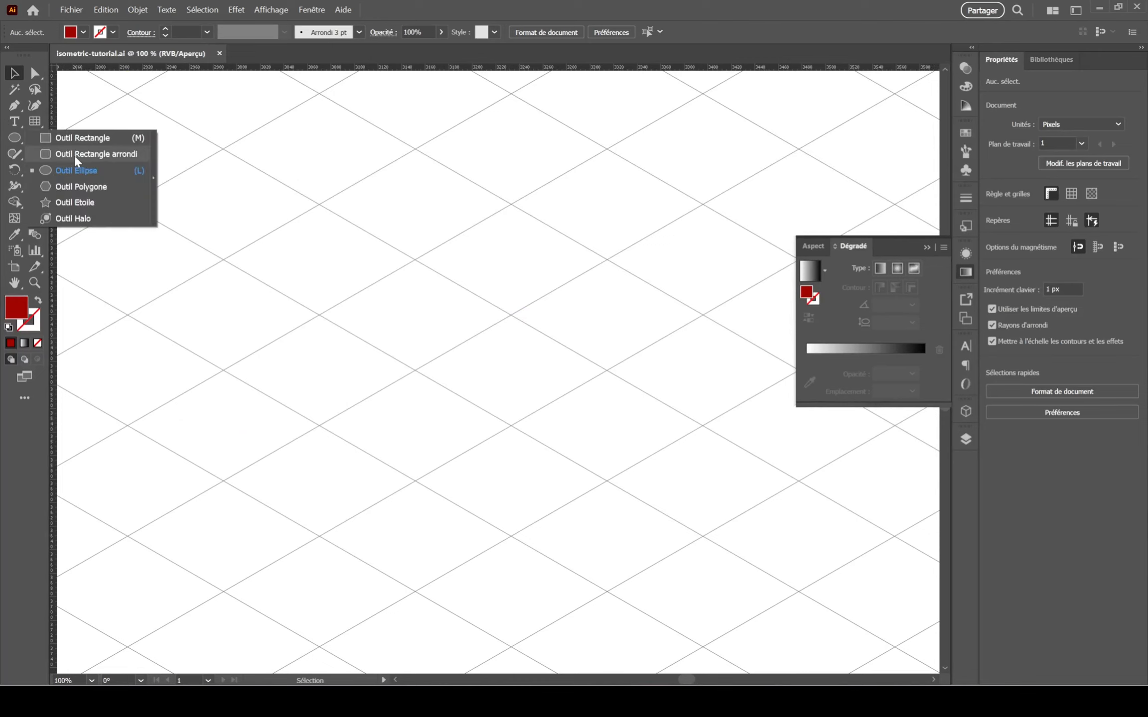
pyautogui.click(83, 144)
pyautogui.moveTo(310, 223); pyautogui.dragTo(495, 408)
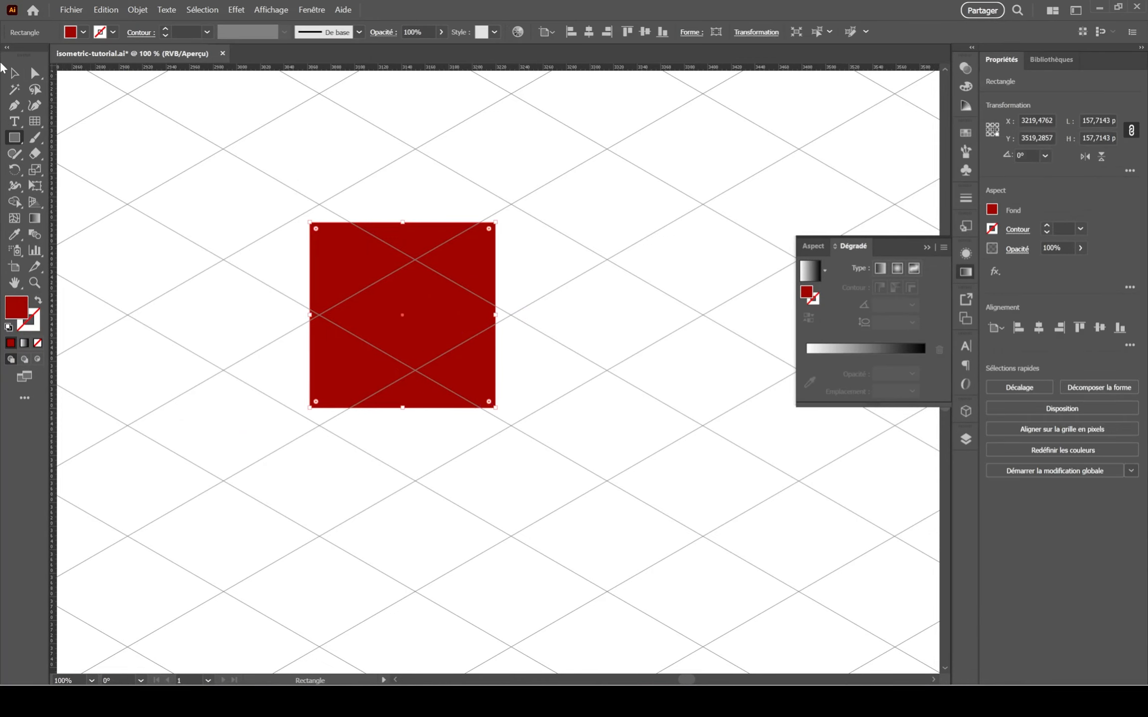
pyautogui.press('v')
# Draw a 72 px circle up and to the left of the square and fill it with white sampled from the canvas.
pyautogui.click(11, 141)
pyautogui.click(83, 173)
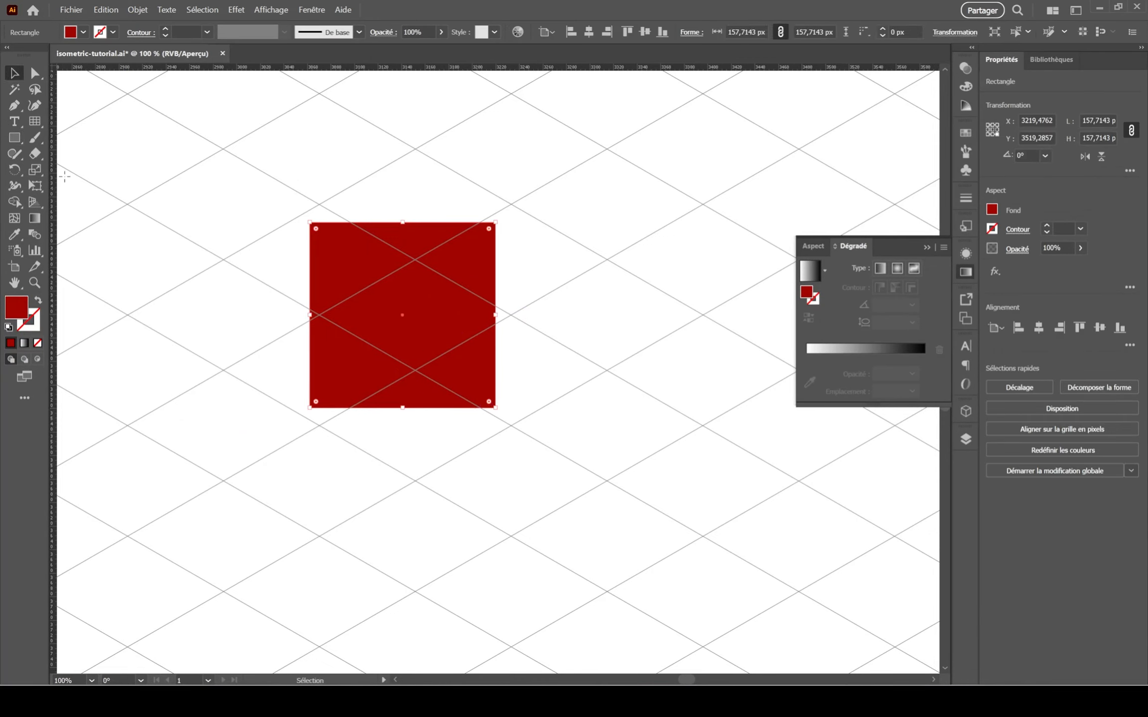
pyautogui.moveTo(128, 158); pyautogui.dragTo(209, 243)
pyautogui.press('i')
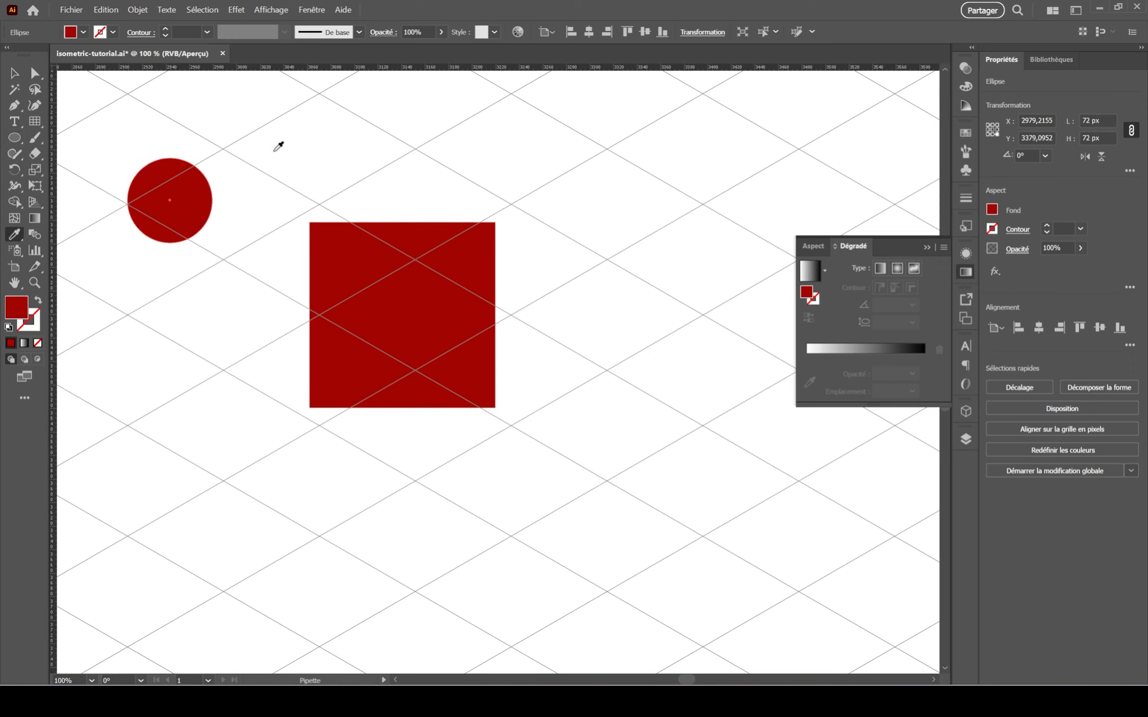
pyautogui.click(279, 144)
# Center the white circle on the square horizontally and vertically, and group the two shapes.
pyautogui.click(13, 75)
pyautogui.keyDown('shift'); pyautogui.click(373, 272); pyautogui.keyUp('shift')
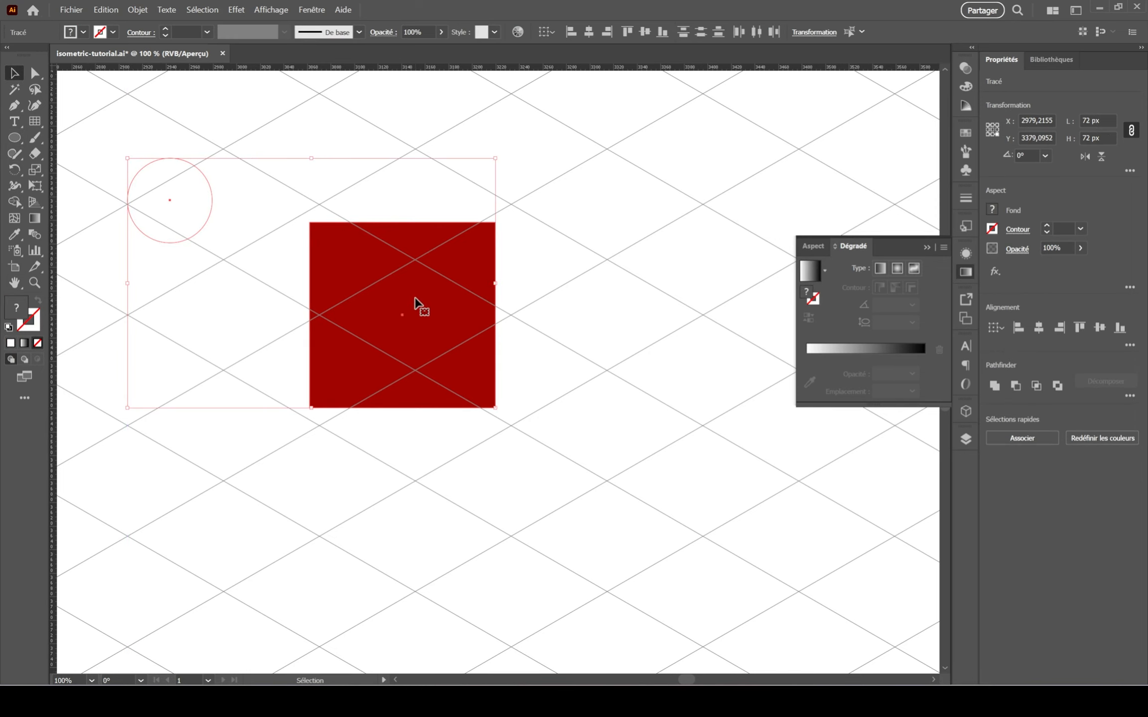
pyautogui.click(1039, 329)
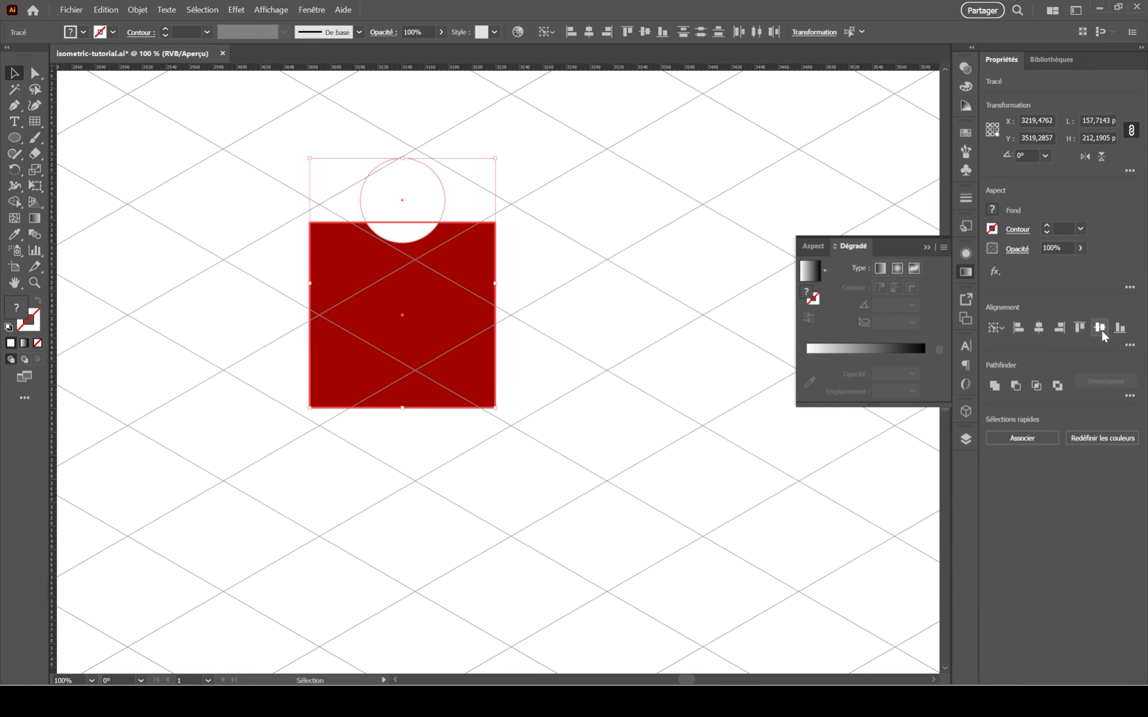
pyautogui.click(1099, 327)
pyautogui.click(253, 198)
pyautogui.click(468, 383)
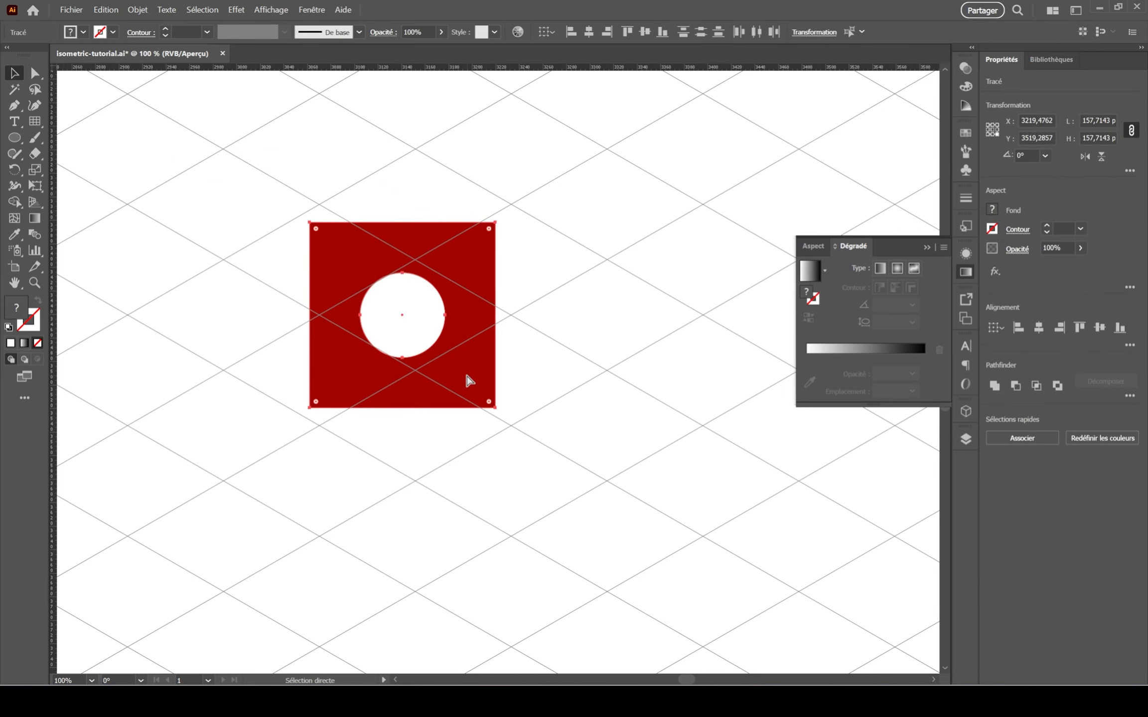
pyautogui.hotkey('ctrl', 'g')
pyautogui.scroll(-1, 586, 315)
pyautogui.moveTo(586, 315); pyautogui.dragTo(538, 327)
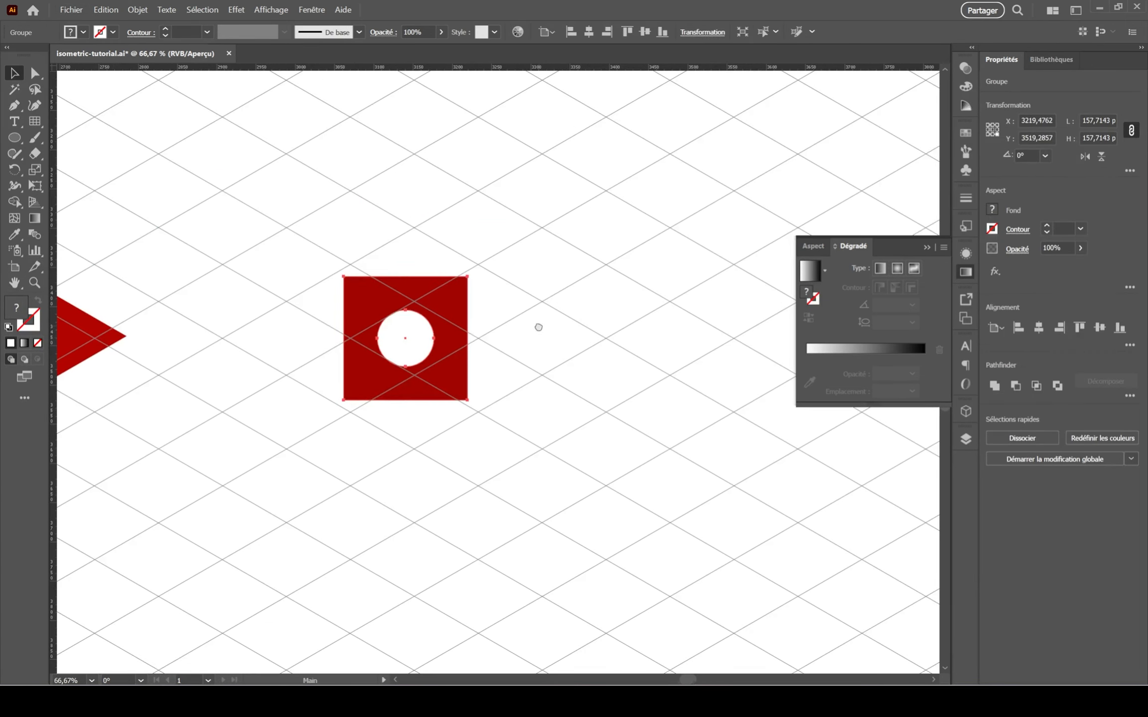
# Apply the classic 3D Extrude and Bevel effect to the group with the Isométrique gauche position.
pyautogui.click(236, 9)
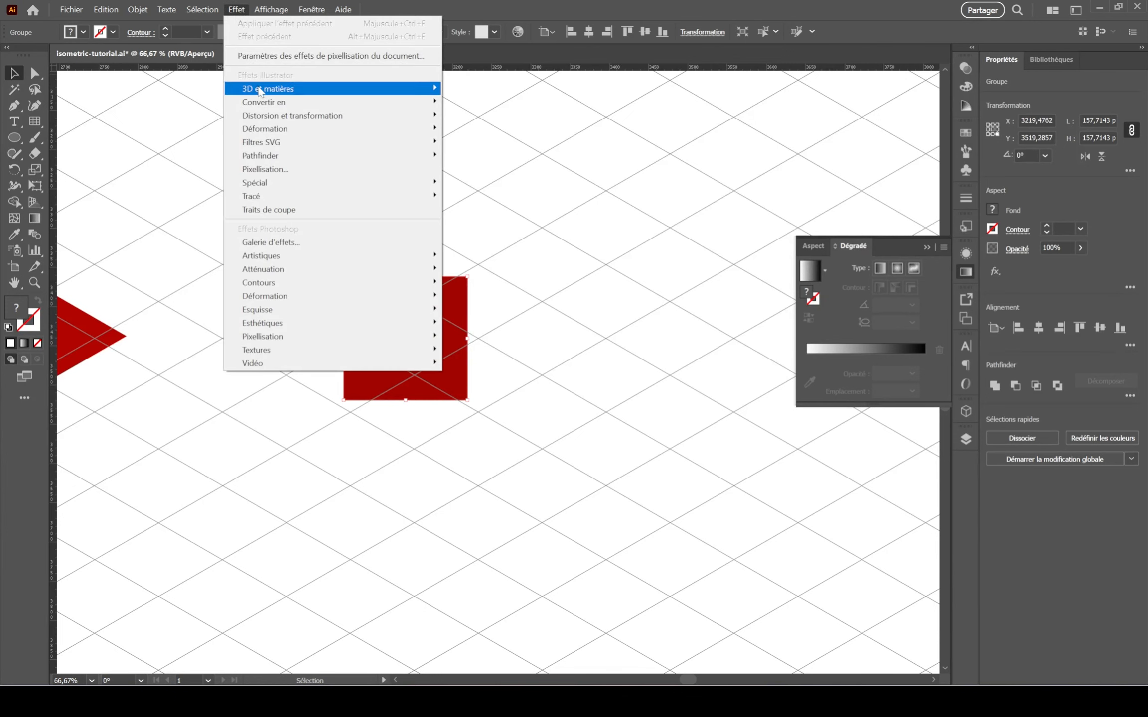
pyautogui.moveTo(261, 91)
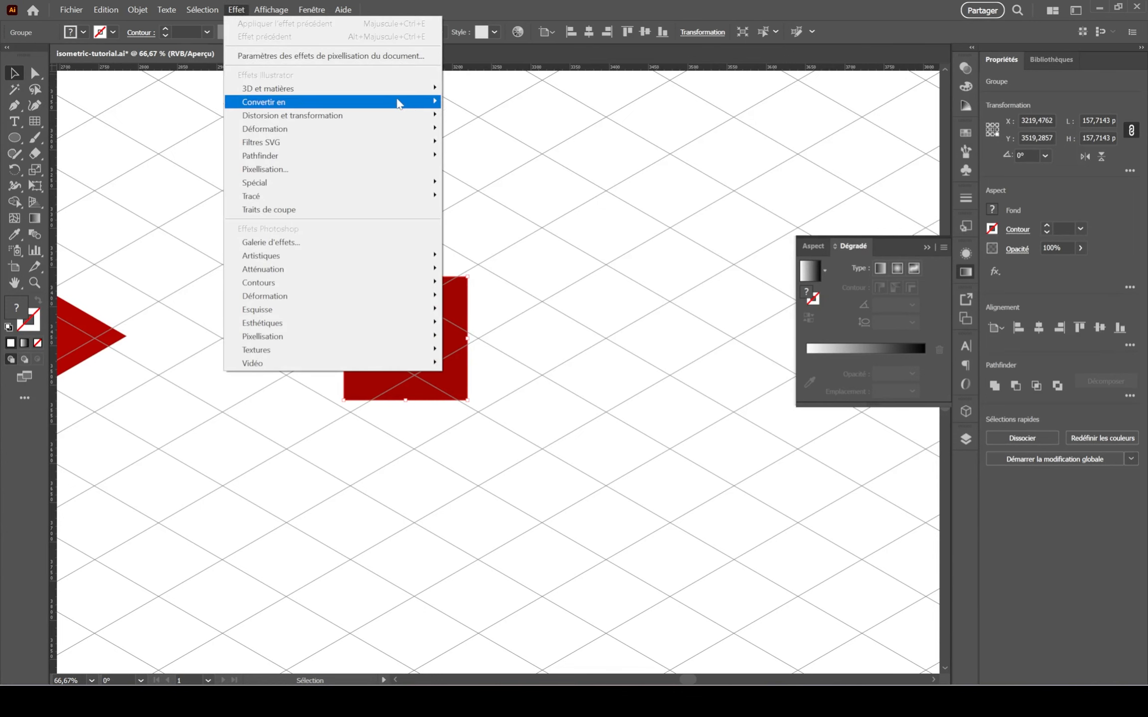
pyautogui.moveTo(518, 168)
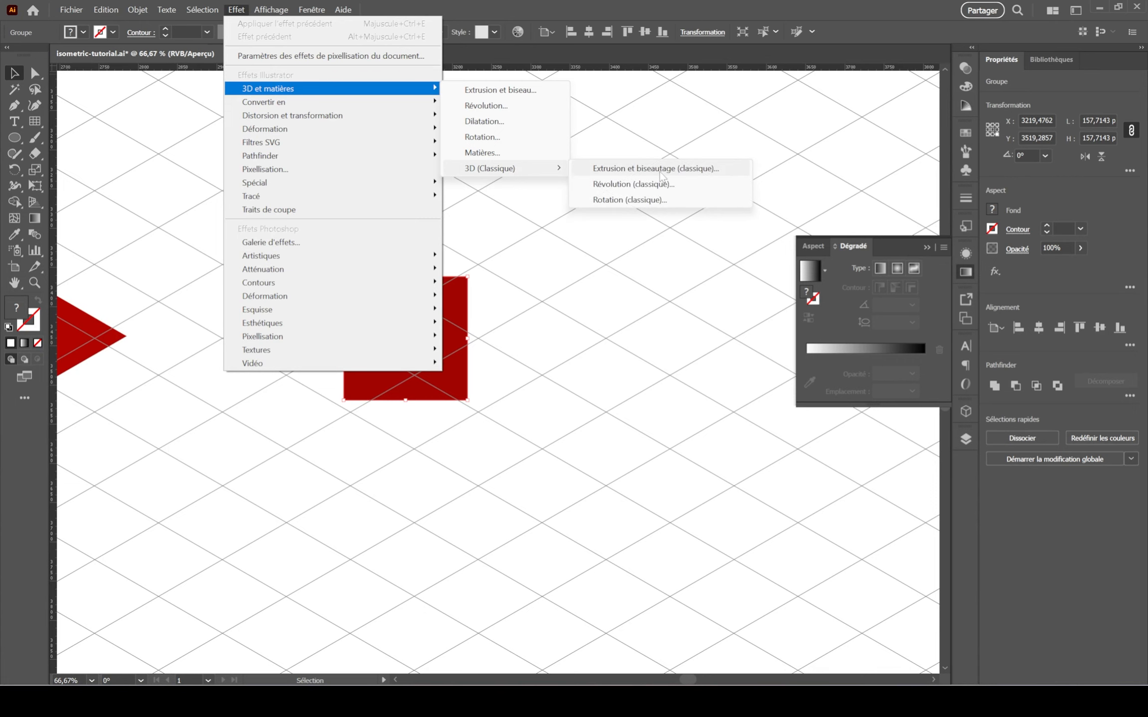
pyautogui.click(660, 171)
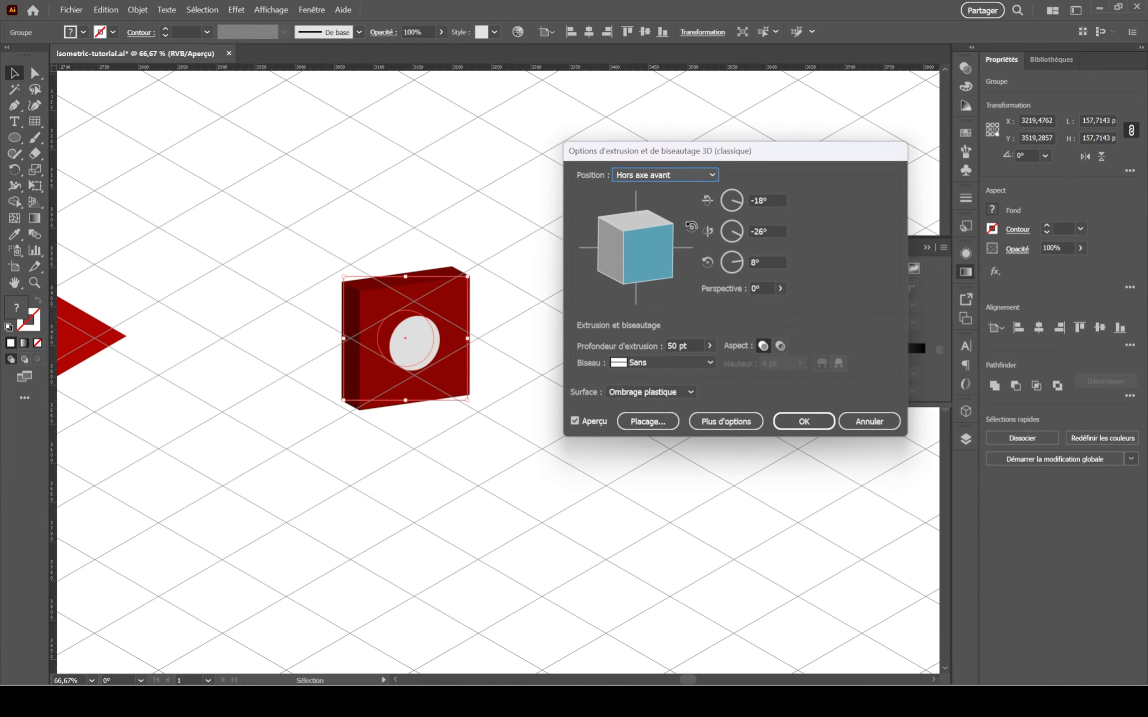
pyautogui.click(711, 175)
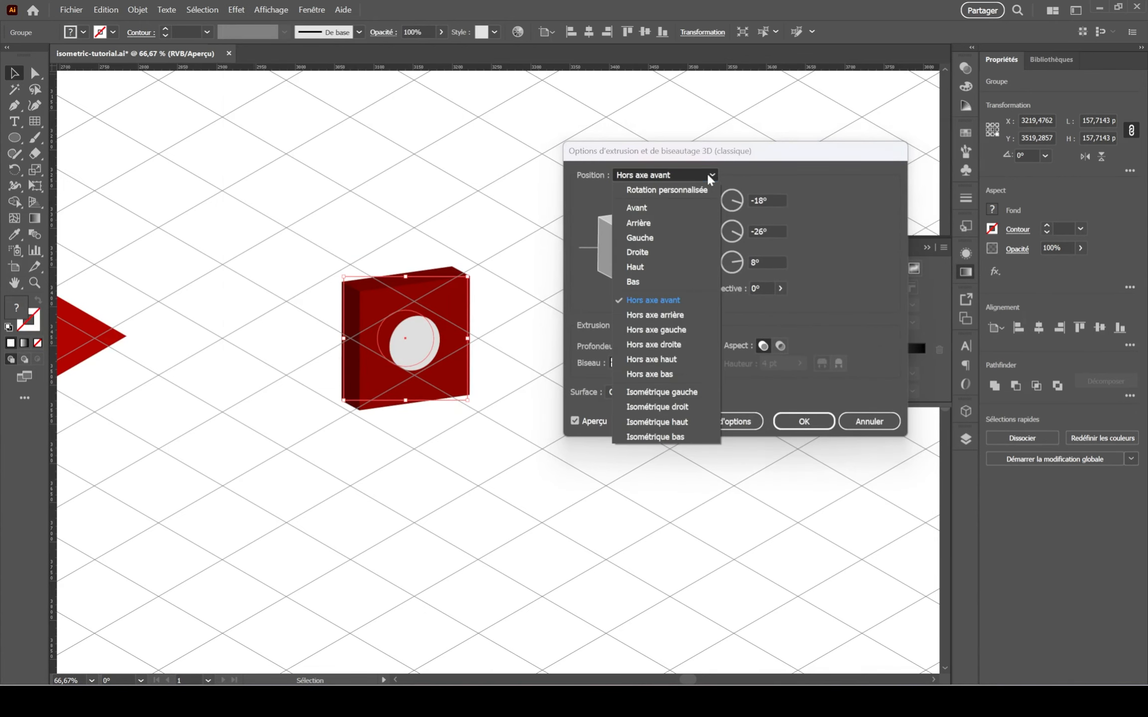
pyautogui.click(692, 393)
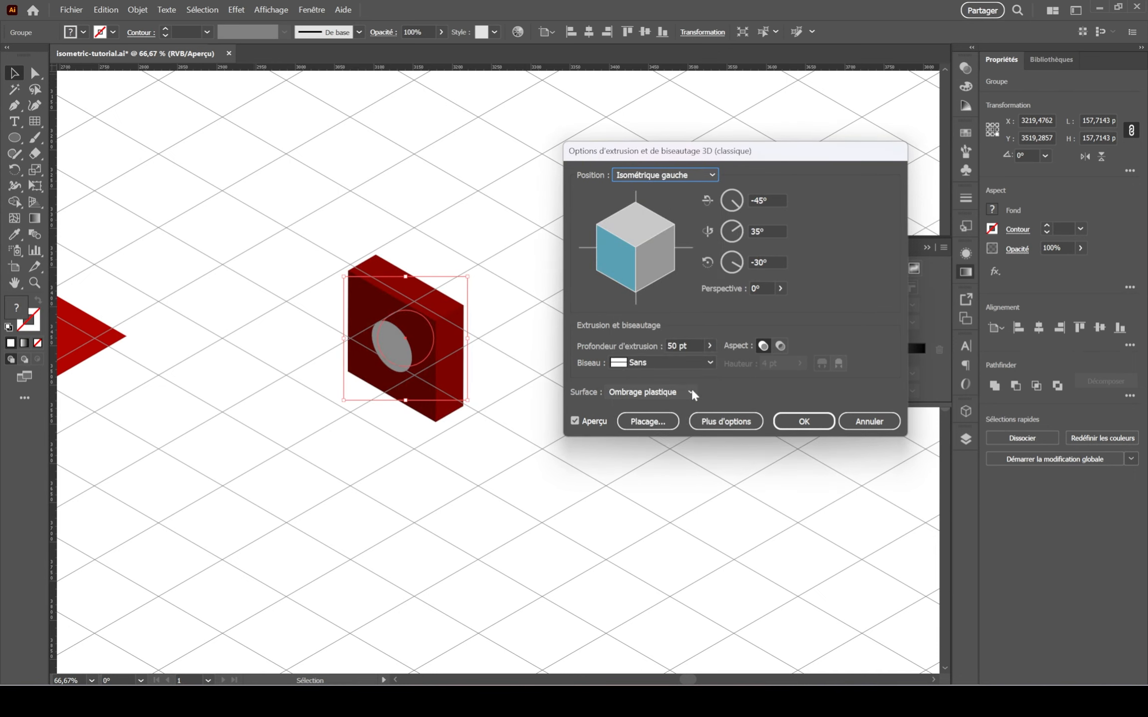
# Set the extrusion depth to 297 pt and move the options dialog clear of the artwork.
pyautogui.click(710, 363)
pyautogui.click(710, 355)
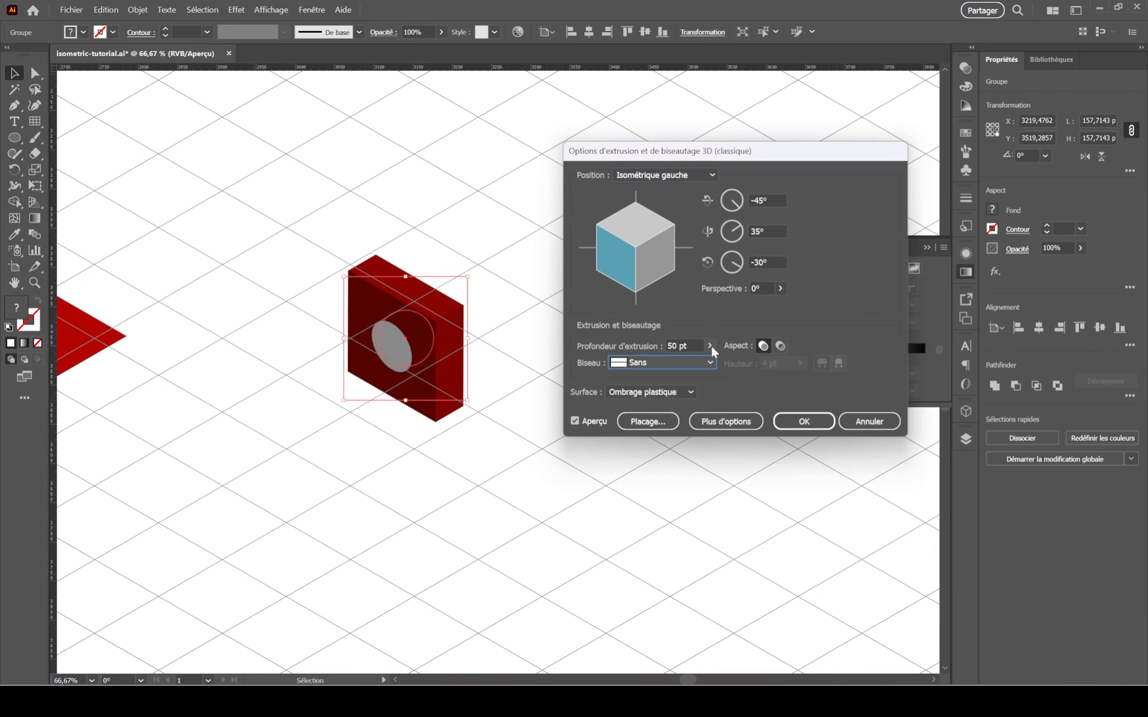
pyautogui.click(709, 347)
pyautogui.moveTo(671, 364); pyautogui.dragTo(667, 363)
pyautogui.moveTo(764, 145); pyautogui.dragTo(800, 129)
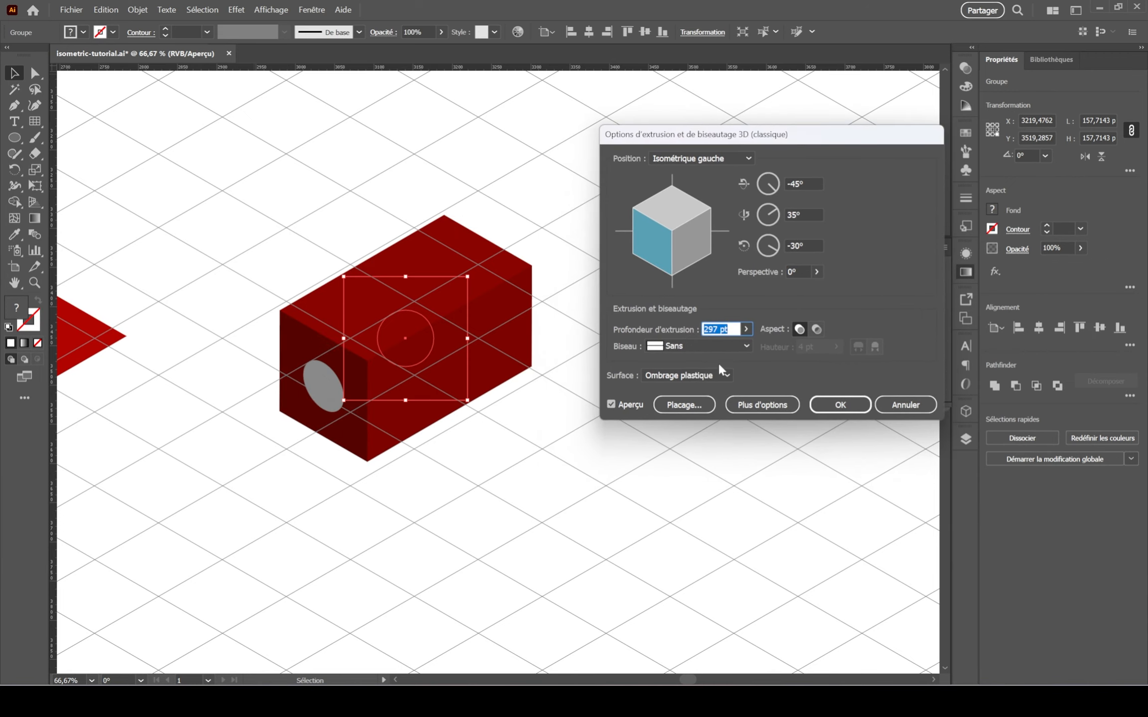
# Preview the Structure filaire, Sans ombrage and Ombrage diffus surfaces, and set the surface back to Ombrage plastique.
pyautogui.click(711, 376)
pyautogui.click(706, 392)
pyautogui.click(702, 375)
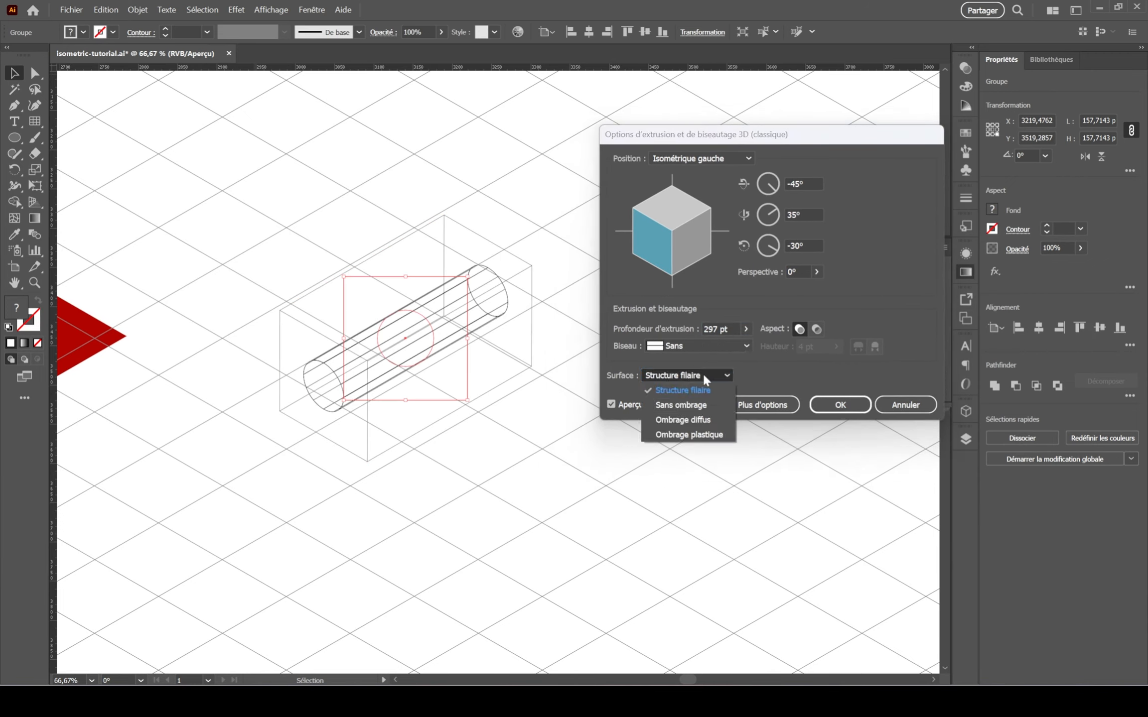
pyautogui.click(695, 406)
pyautogui.click(697, 376)
pyautogui.click(685, 420)
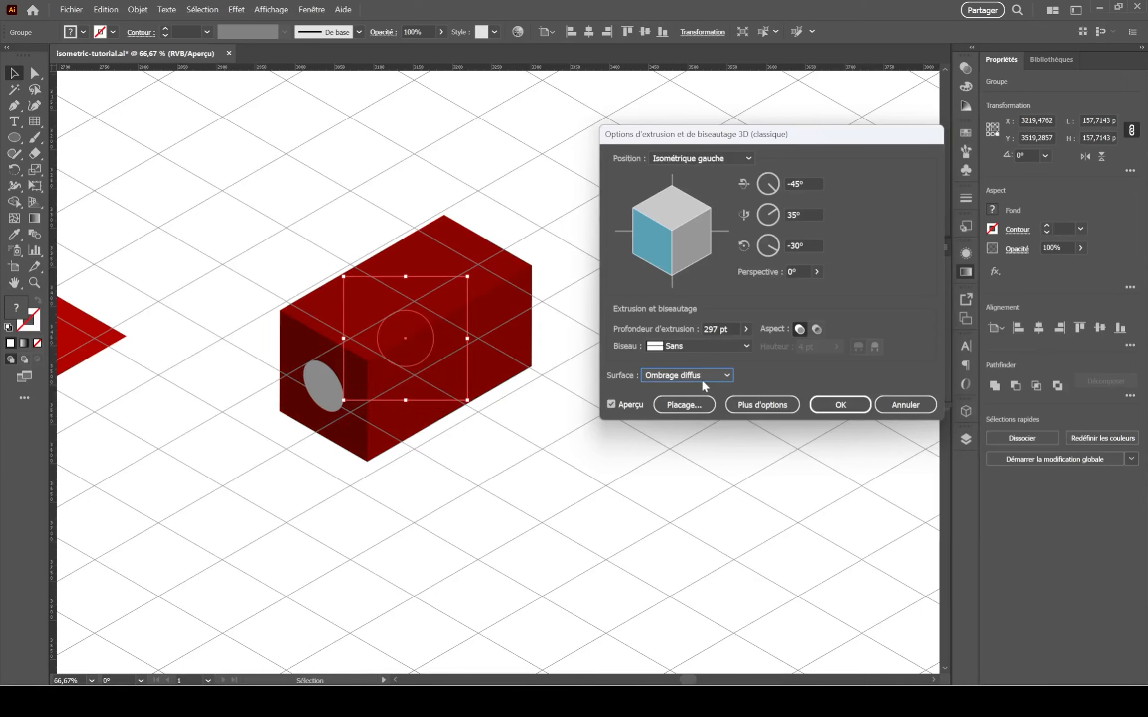
pyautogui.click(702, 374)
pyautogui.click(702, 436)
# Preview the Classic bevel on the extrusion and switch the bevel to Complexe 2.
pyautogui.click(747, 345)
pyautogui.click(710, 376)
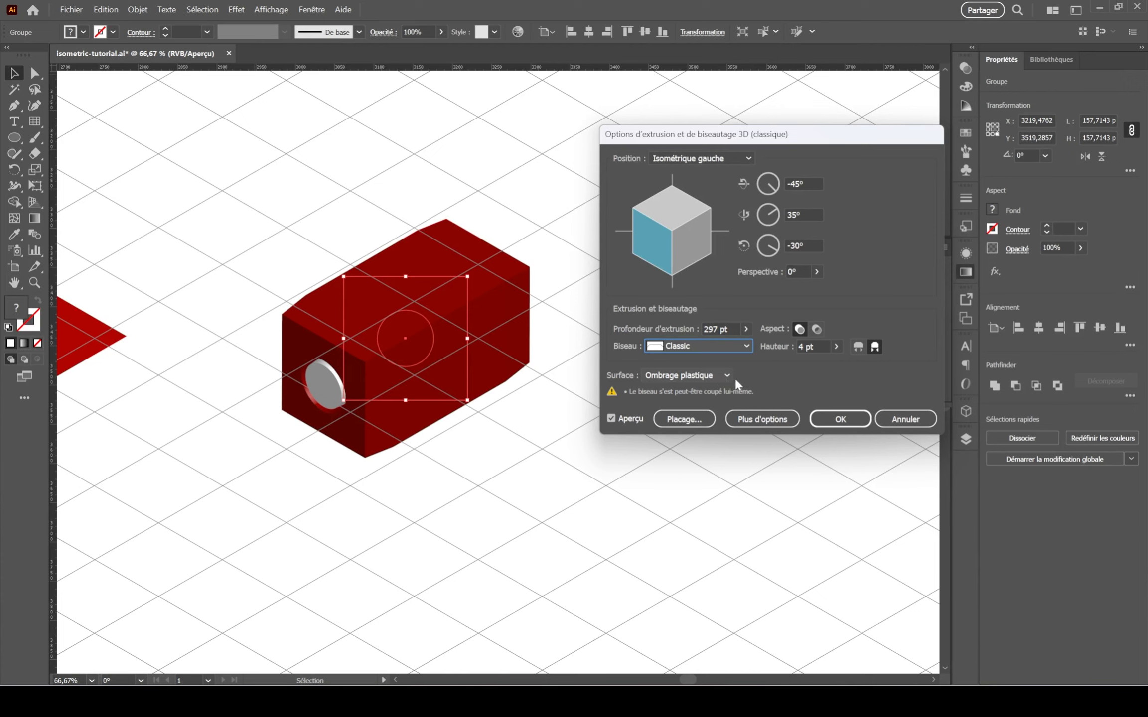
pyautogui.click(714, 344)
pyautogui.click(702, 401)
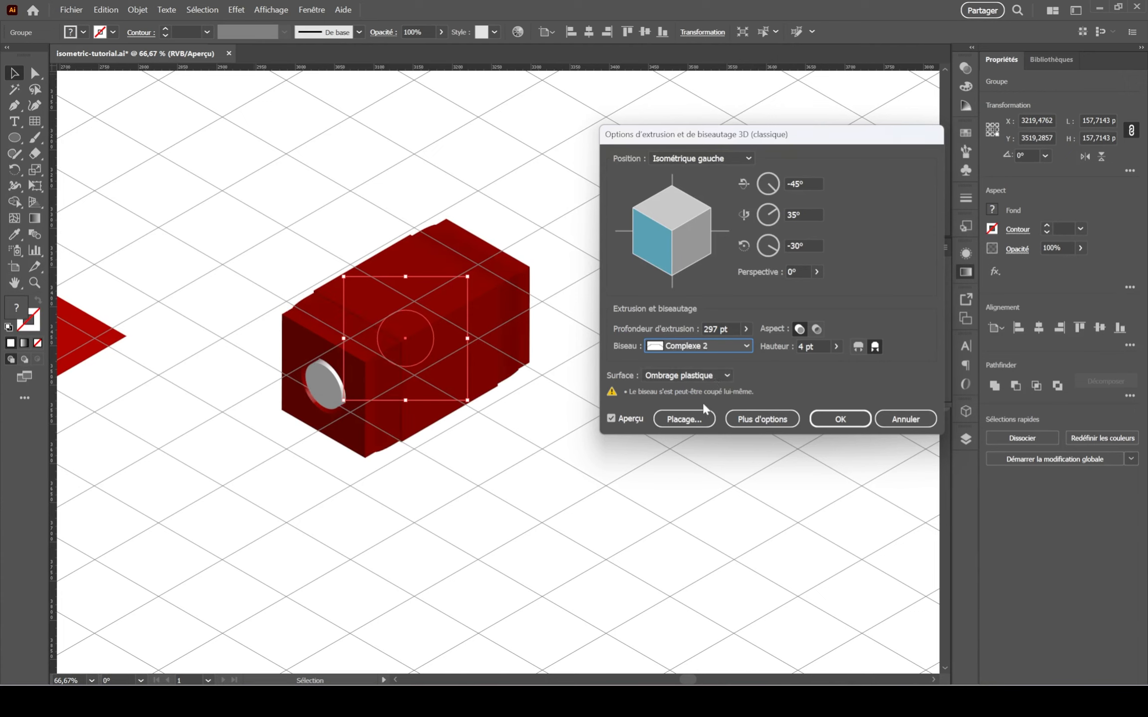
pyautogui.click(718, 341)
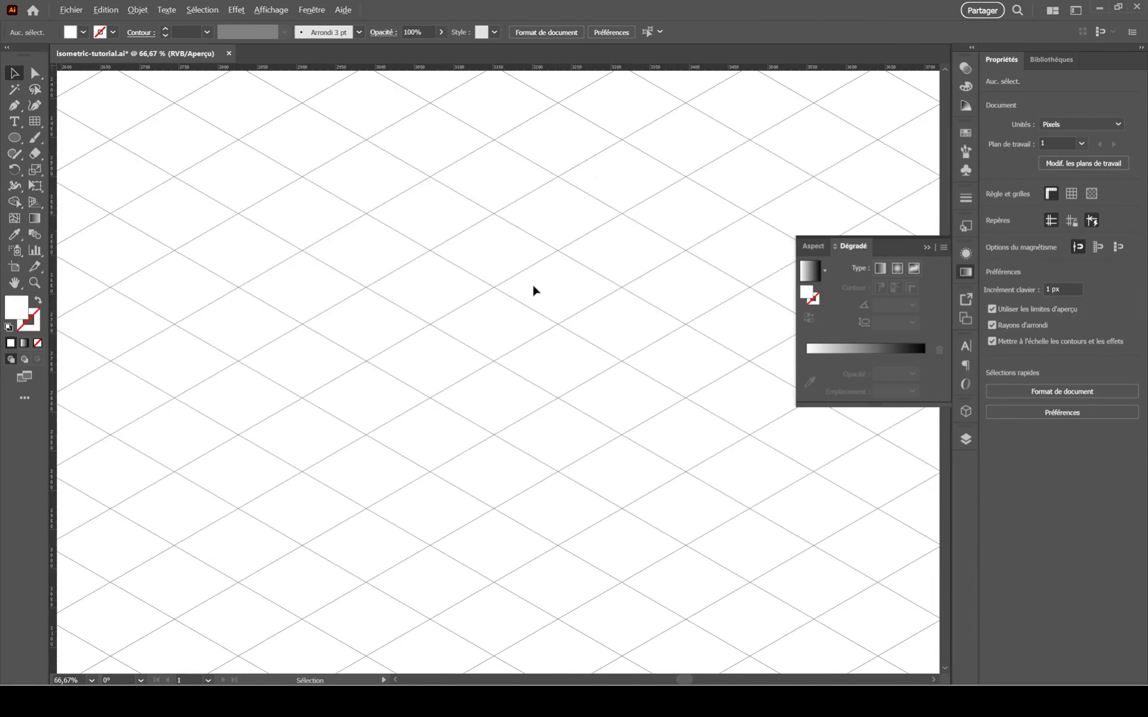
# Draw a square of about 332 px on an empty part of the grid and fill it with dark red bf0600.
pyautogui.hscroll(3, 532, 290)
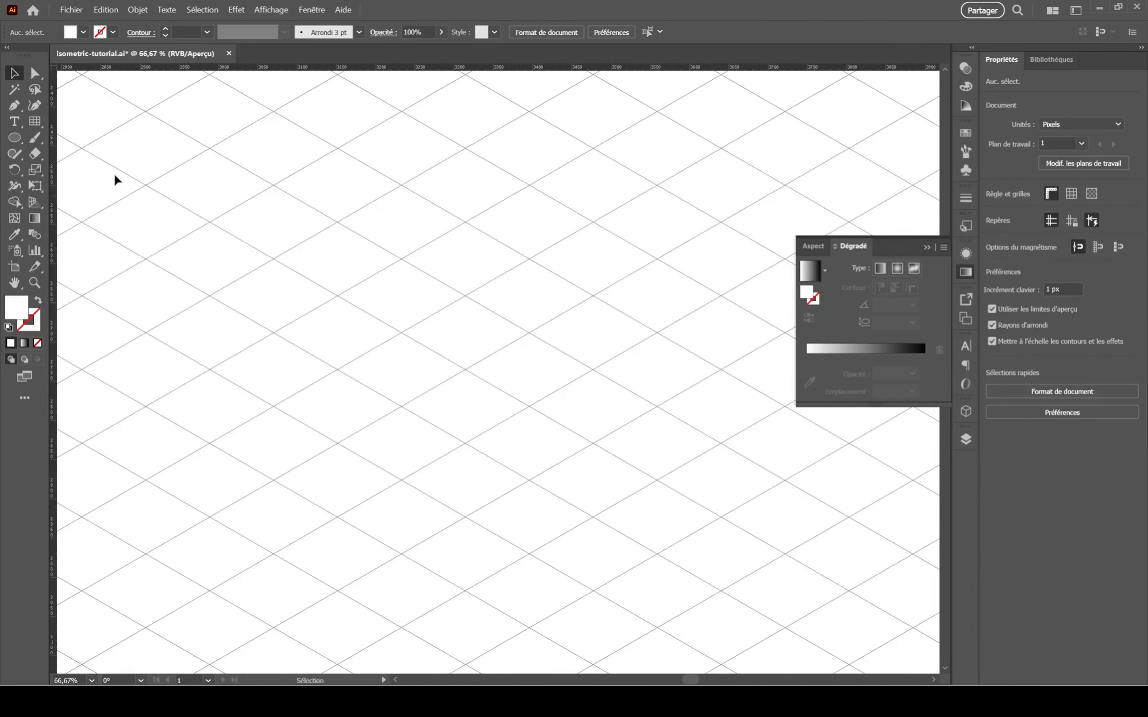
pyautogui.moveTo(15, 142); pyautogui.dragTo(65, 137)
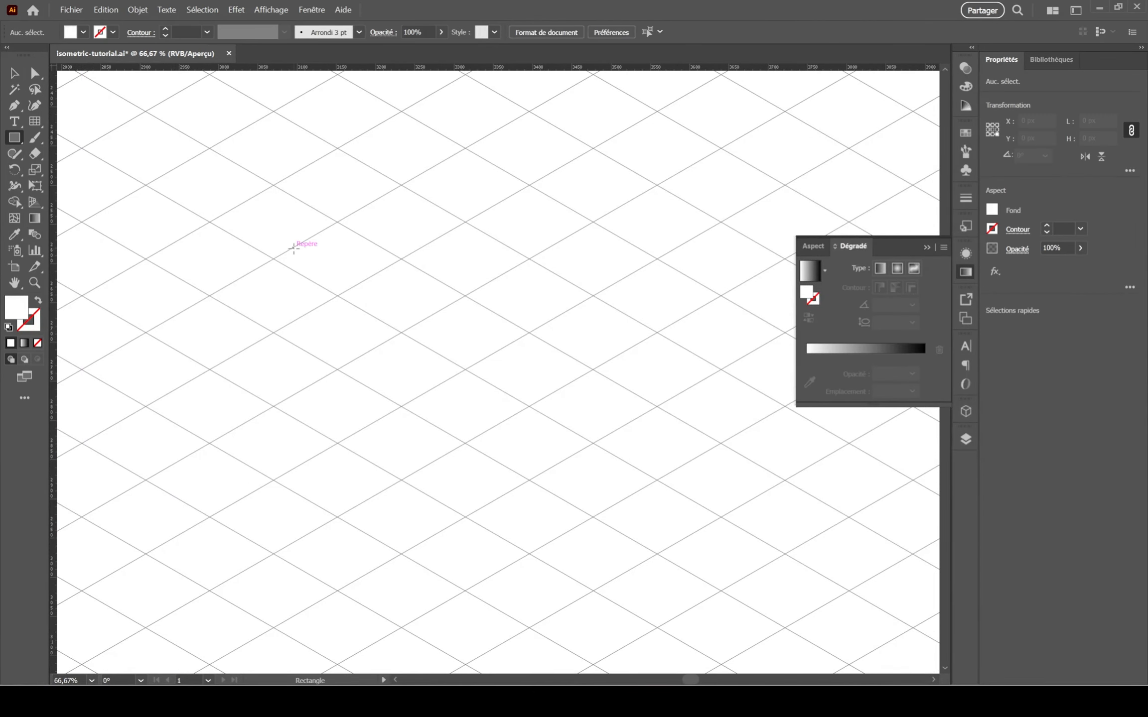
pyautogui.moveTo(293, 248); pyautogui.dragTo(554, 508)
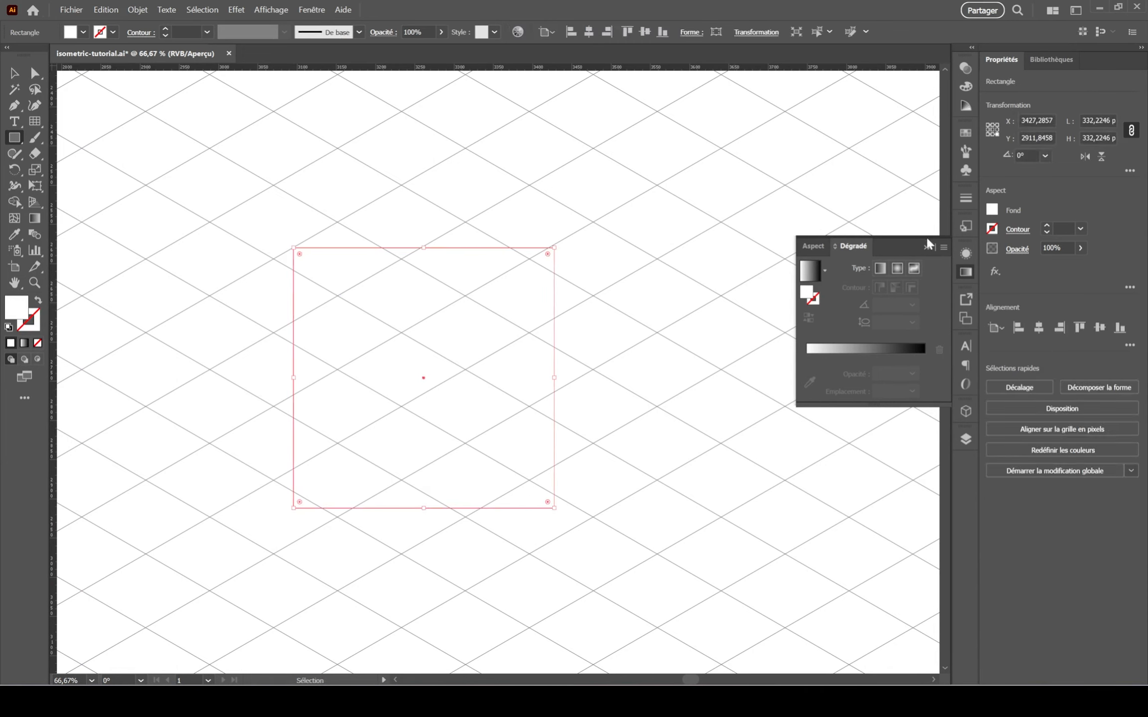
pyautogui.click(992, 211)
pyautogui.moveTo(899, 282); pyautogui.dragTo(936, 306)
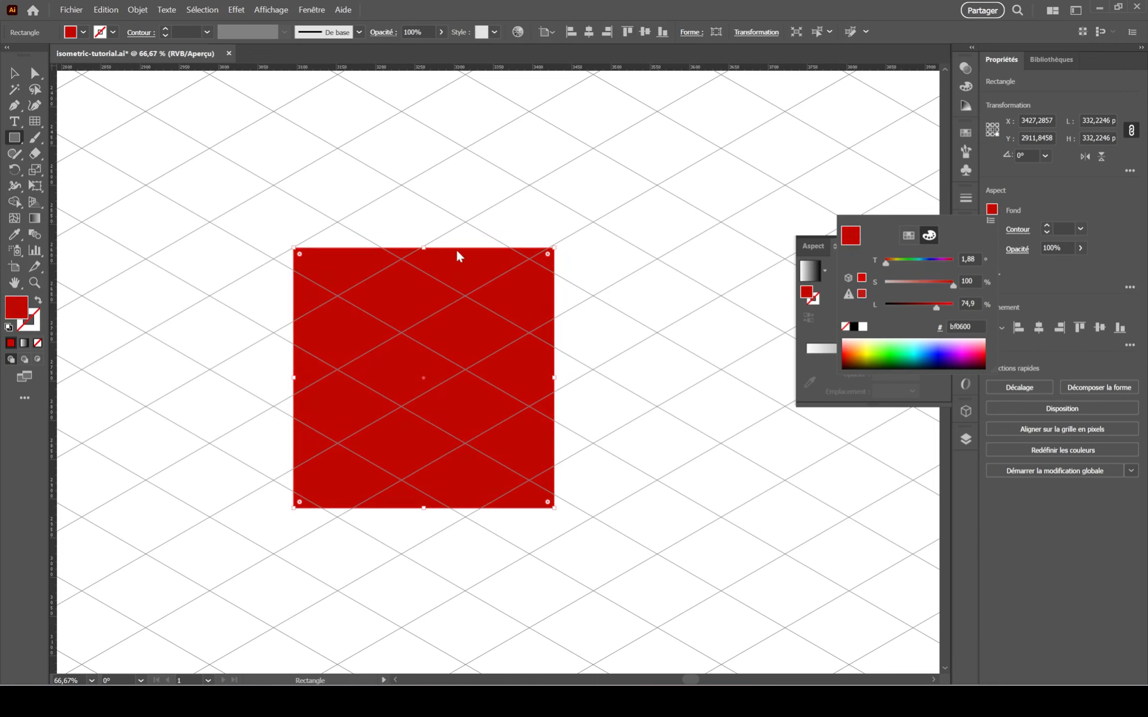
# Round all four corners of the red square to a radius of about 46 px.
pyautogui.click(10, 67)
pyautogui.click(34, 74)
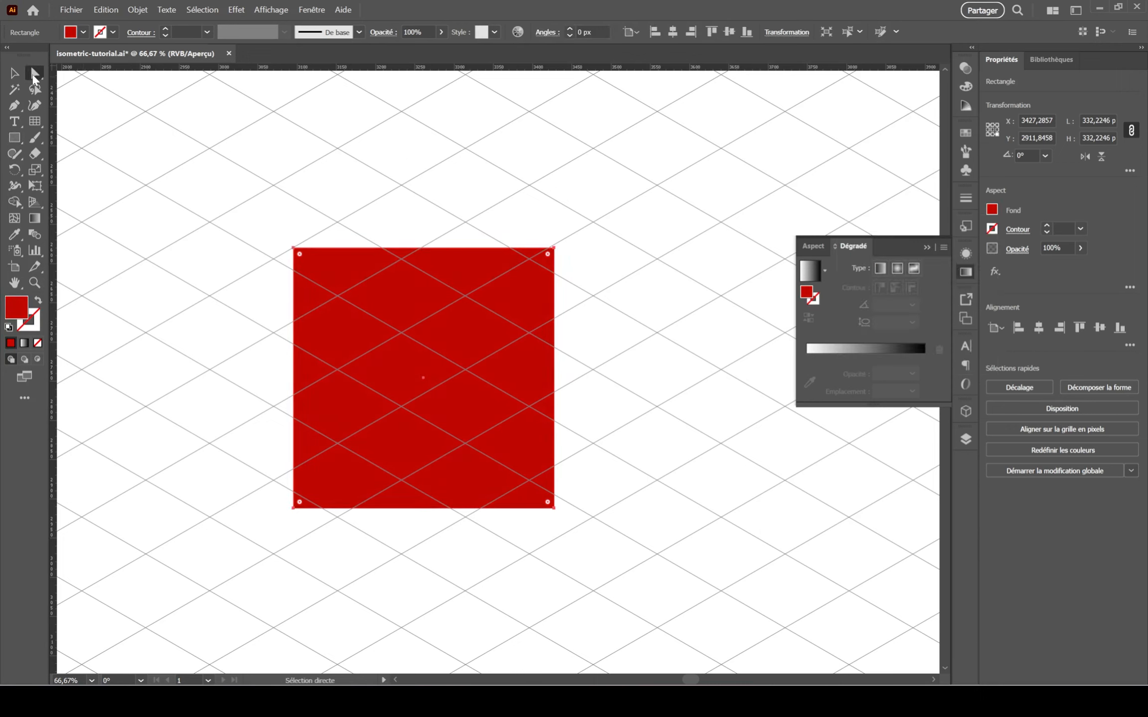
pyautogui.click(15, 74)
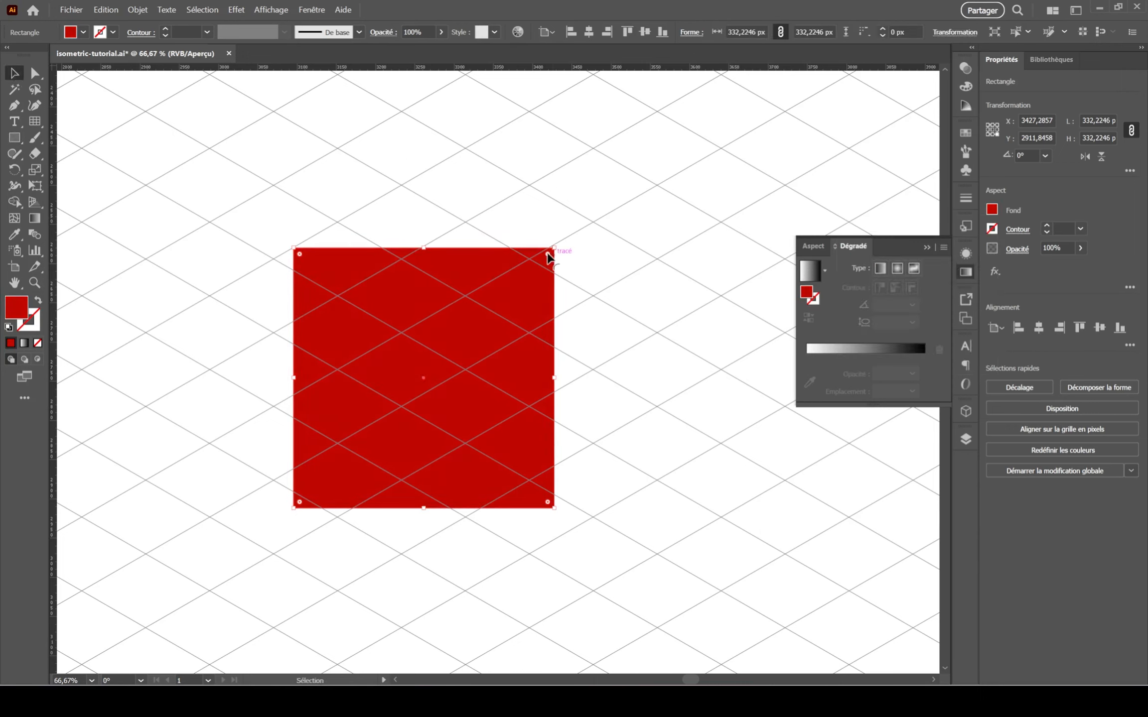
pyautogui.moveTo(547, 253); pyautogui.dragTo(518, 287)
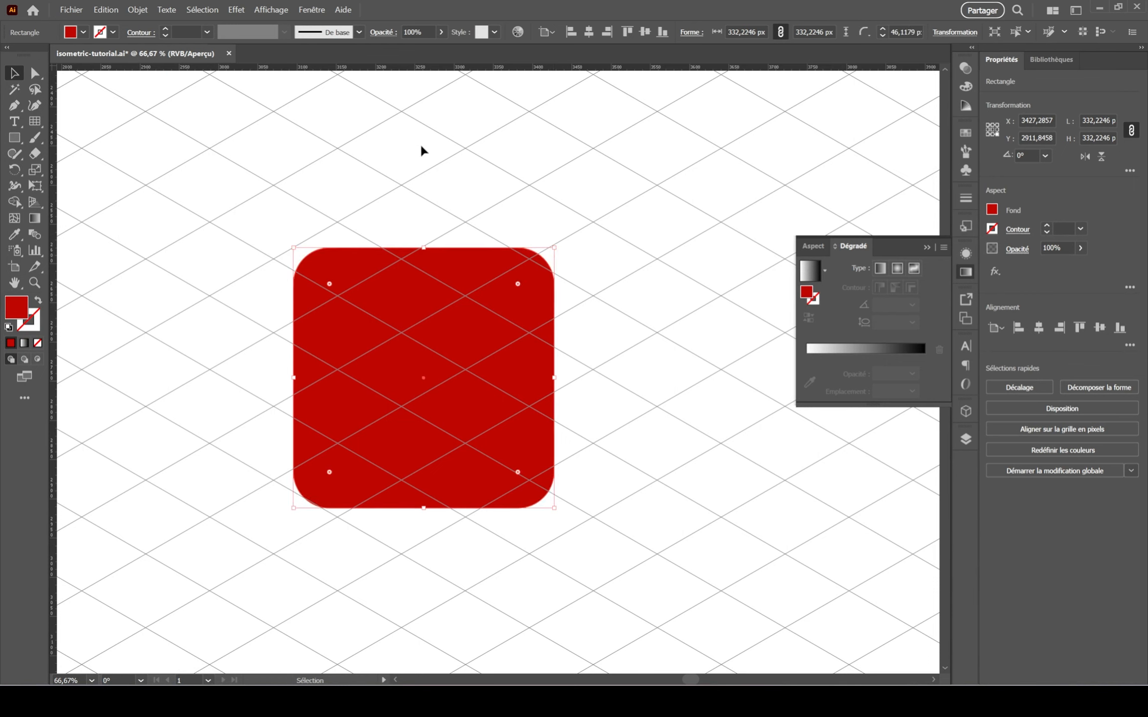
# Shear the rounded red square by -30° along the horizontal axis.
pyautogui.click(144, 13)
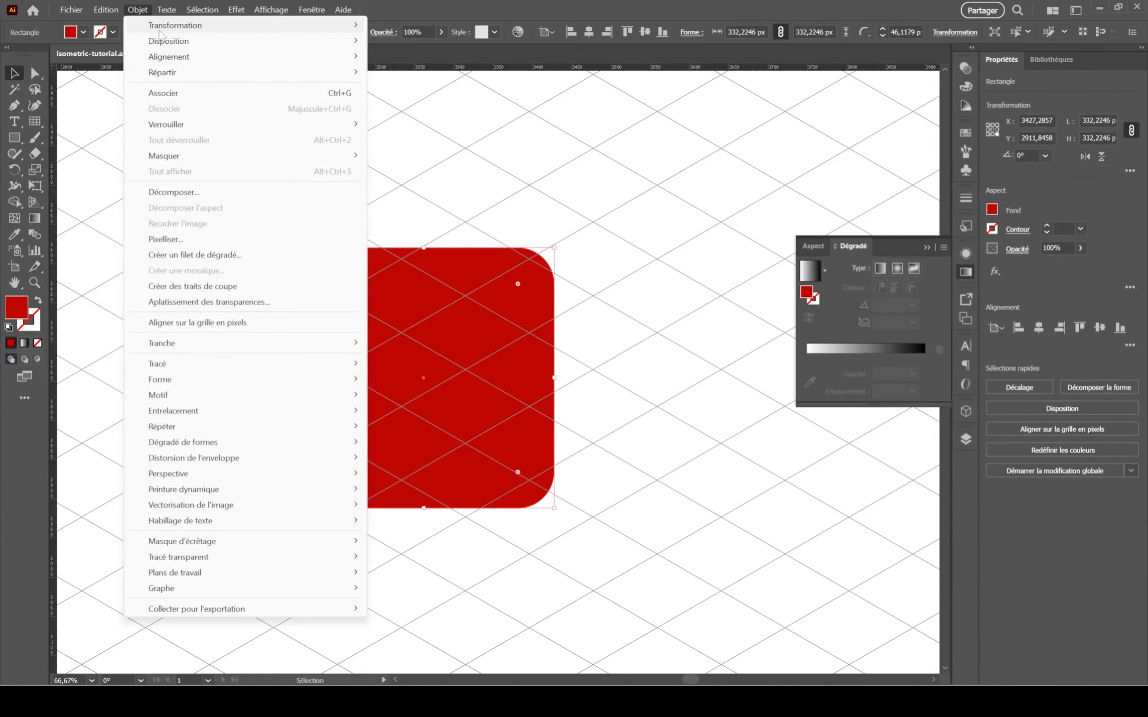
pyautogui.moveTo(164, 20)
pyautogui.click(418, 109)
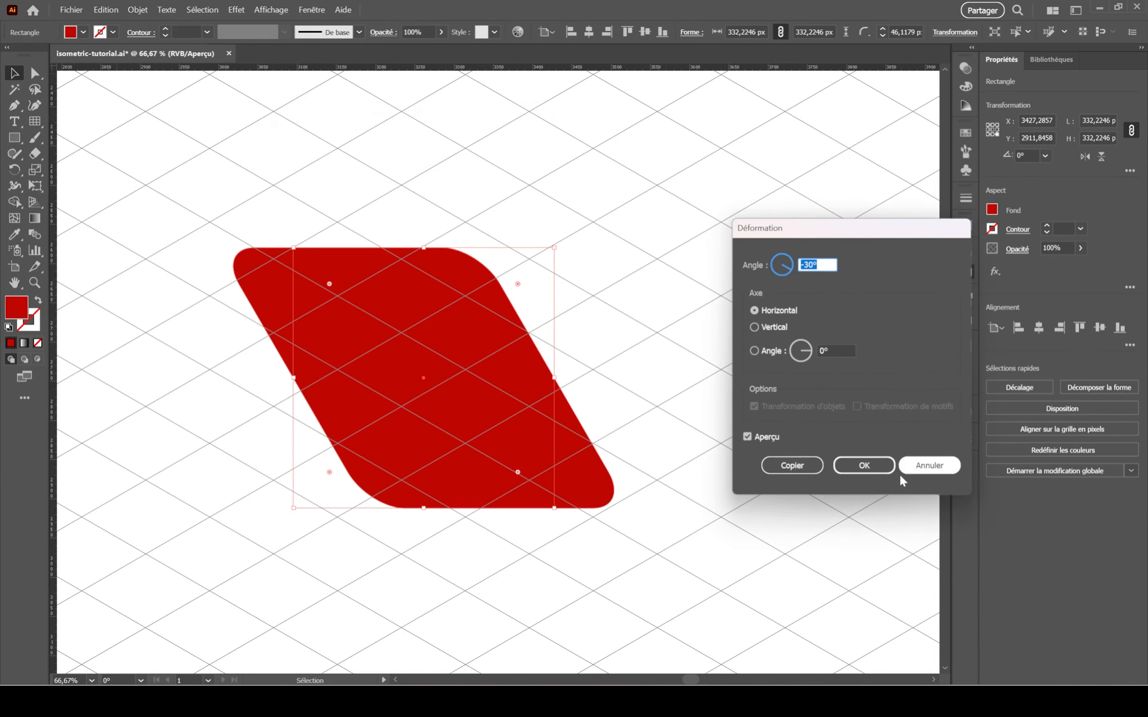
pyautogui.click(862, 460)
# Rotate the sheared red shape by -30°.
pyautogui.click(139, 11)
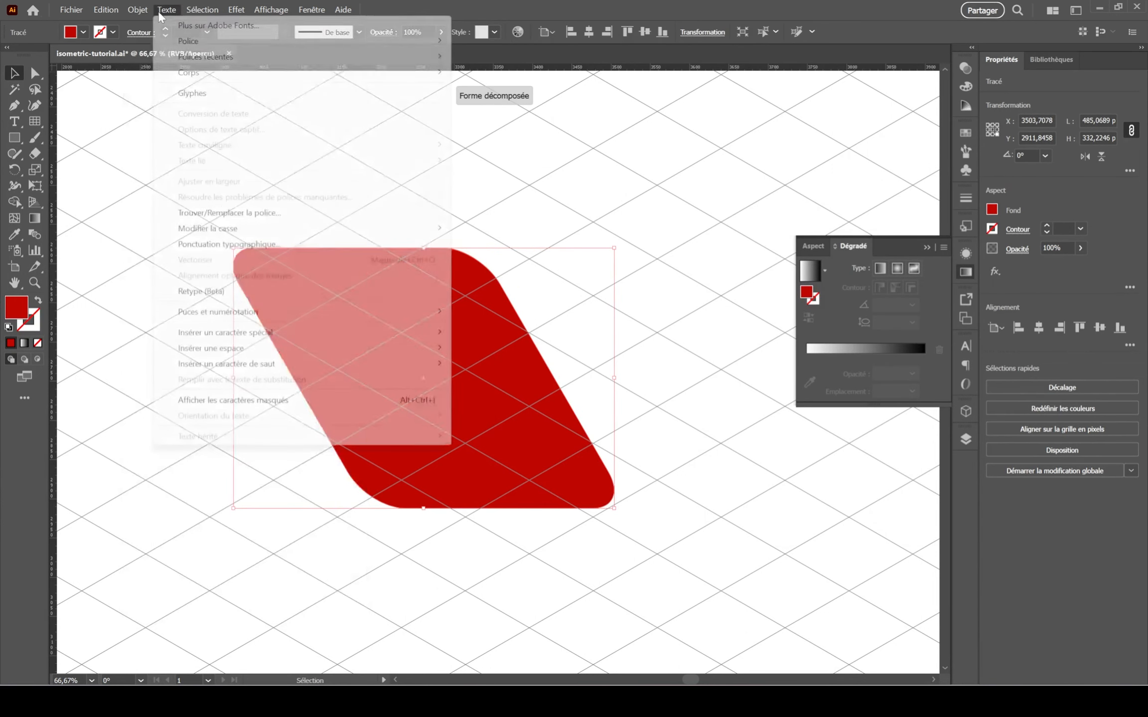
pyautogui.moveTo(174, 25)
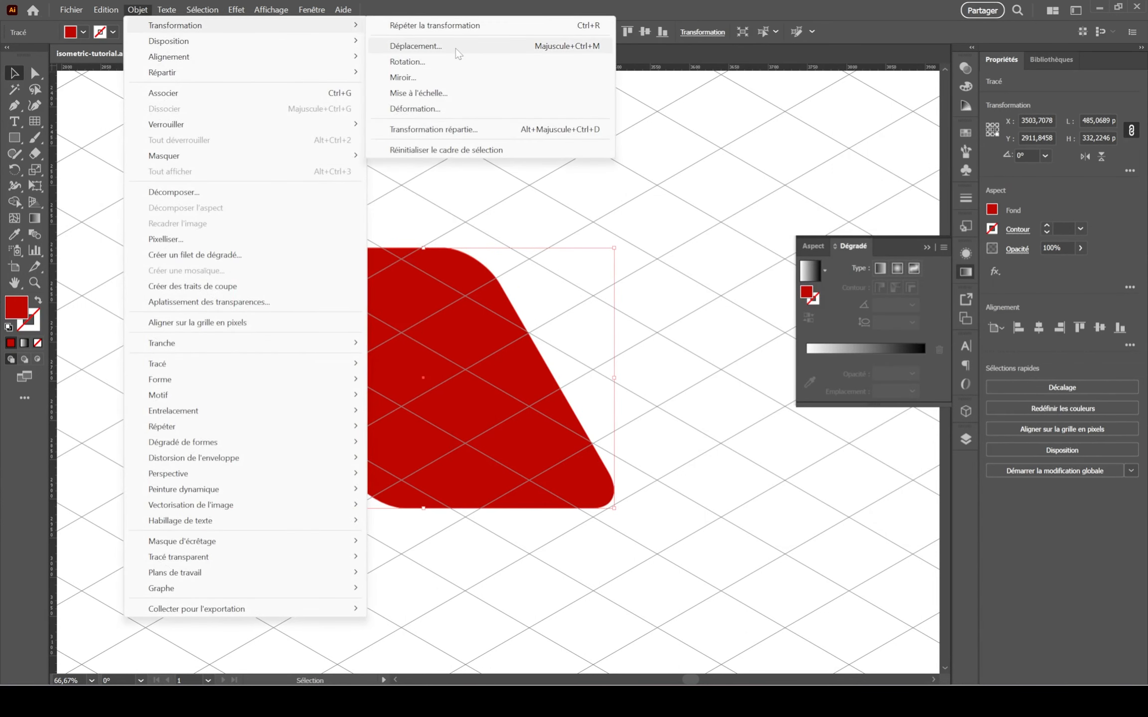
pyautogui.click(438, 59)
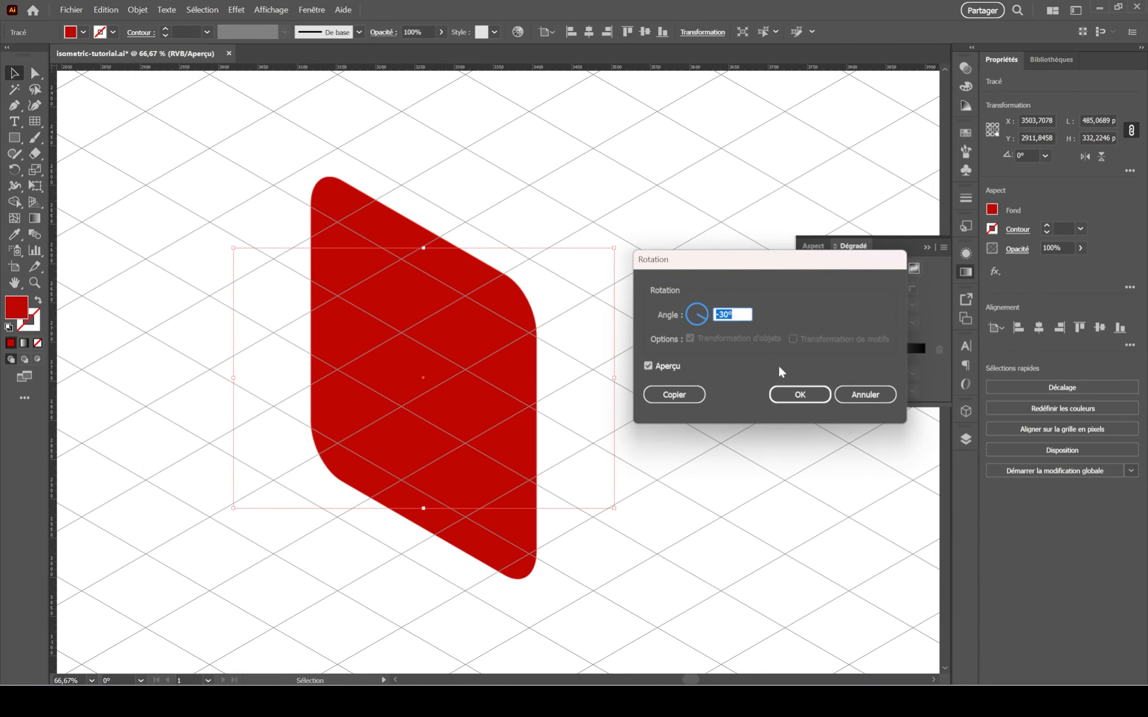
pyautogui.click(822, 396)
# Move the red isometric tile so its slanted edges lie along the guide grid lines.
pyautogui.scroll(1, 624, 435)
pyautogui.moveTo(625, 435); pyautogui.dragTo(711, 377)
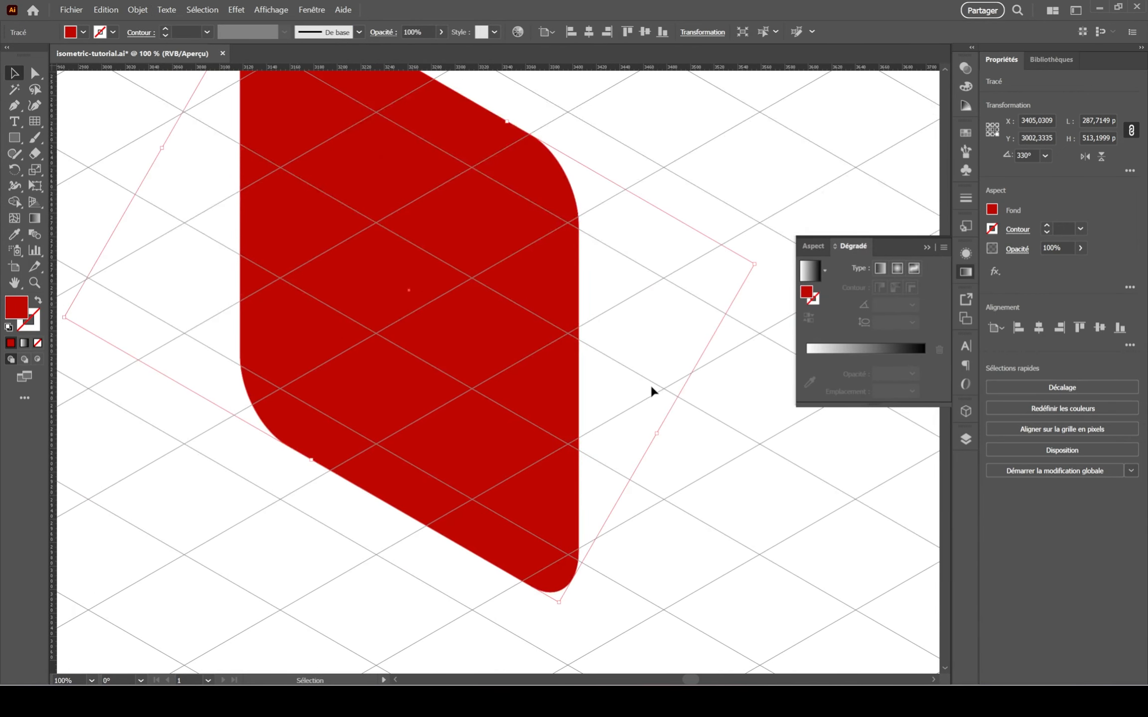
pyautogui.click(720, 495)
pyautogui.moveTo(454, 469); pyautogui.dragTo(477, 436)
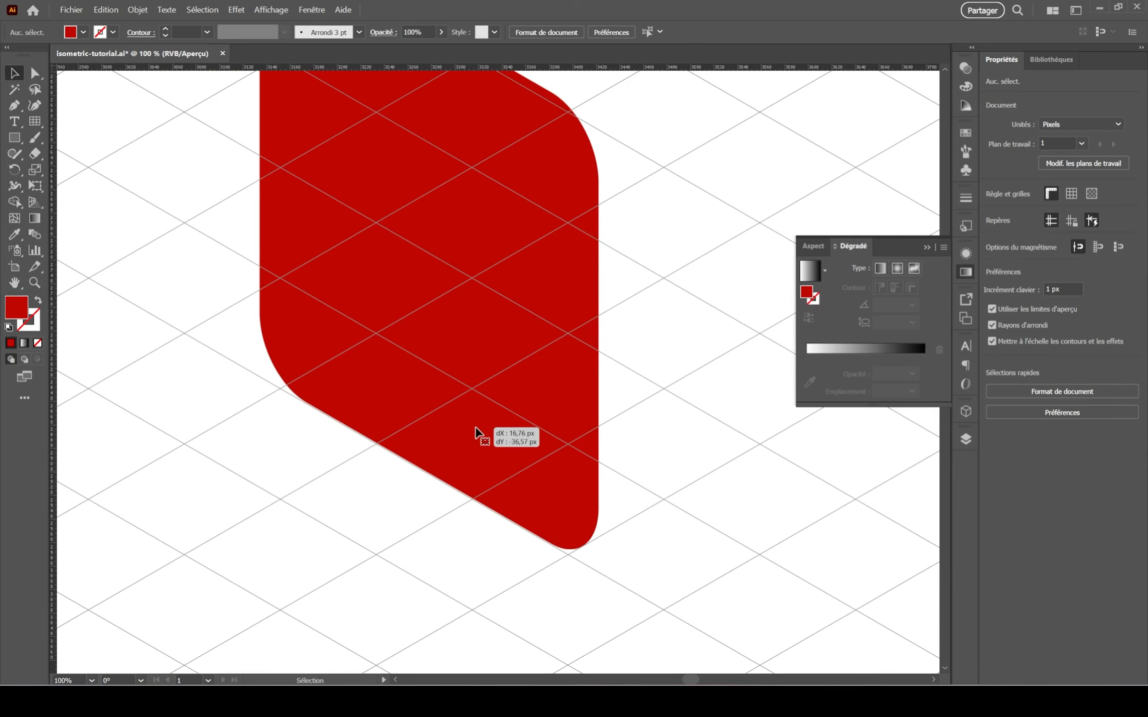
pyautogui.scroll(-1, 477, 435)
pyautogui.press('a')
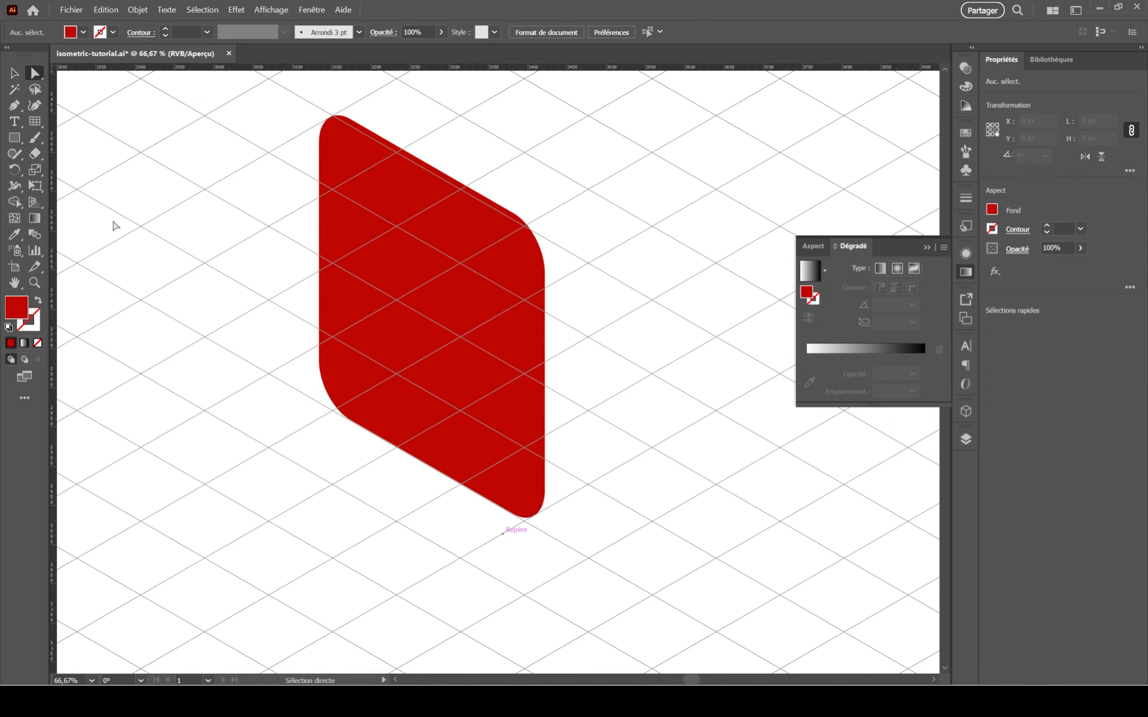
# Mark the tile's two lower corners with freehand Paintbrush strokes and undo the strokes.
pyautogui.click(36, 138)
pyautogui.moveTo(417, 493); pyautogui.dragTo(505, 411)
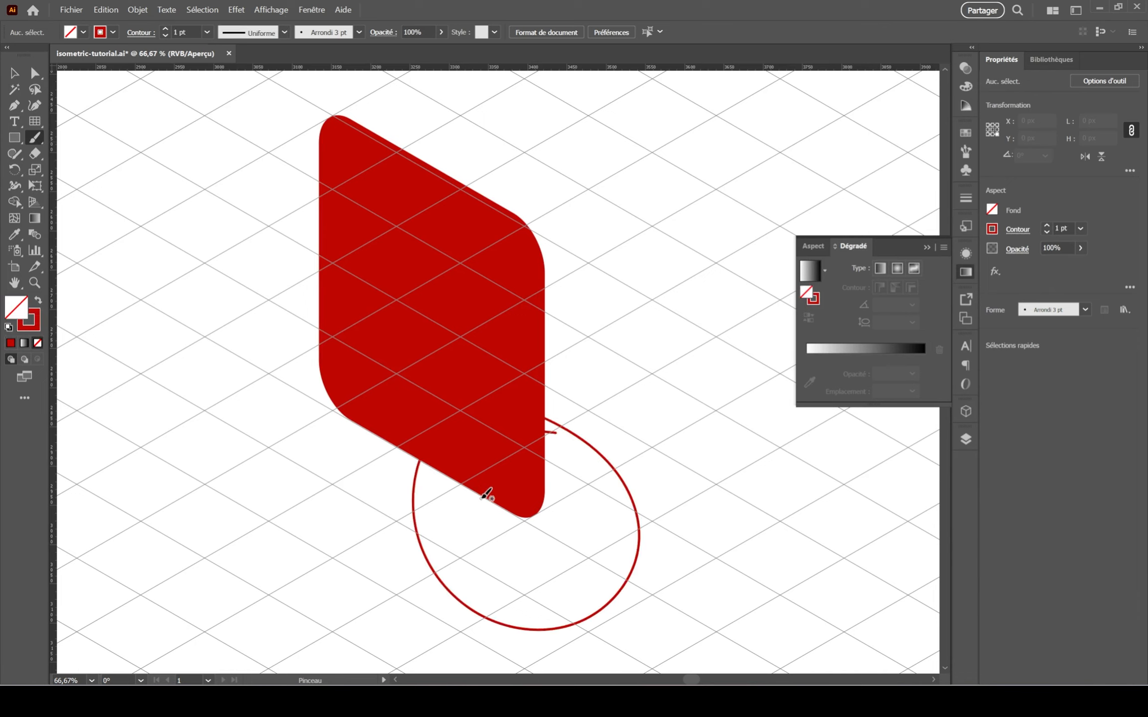
pyautogui.moveTo(280, 474); pyautogui.dragTo(373, 434)
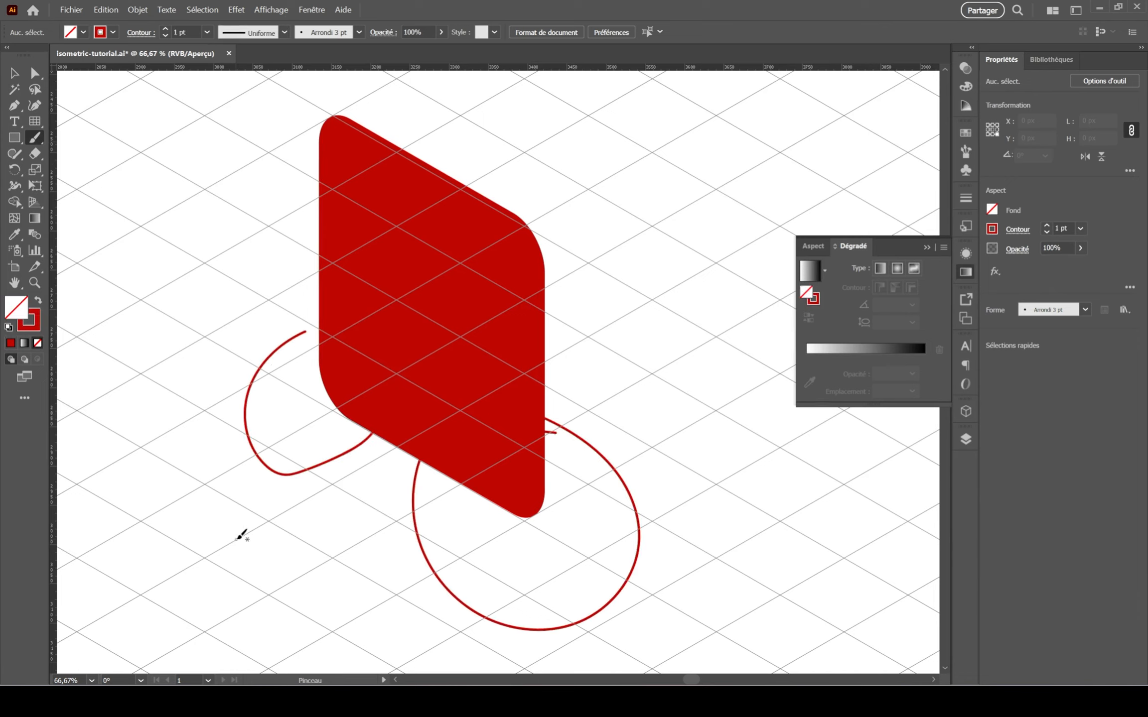
pyautogui.hotkey('ctrl', 'z')
pyautogui.hotkey('ctrl', 'z')
# Draw a closed red rhombus about 1466 by 846 px with the Pen tool, placing its corners on grid intersections.
pyautogui.click(422, 213)
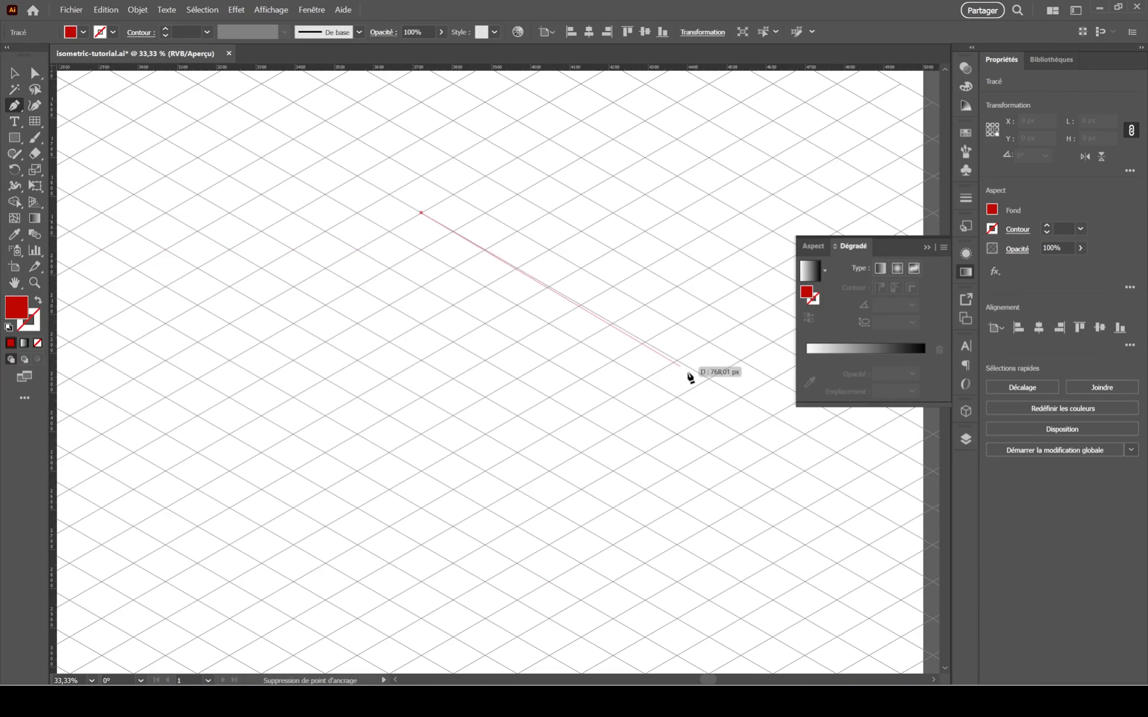
pyautogui.click(709, 379)
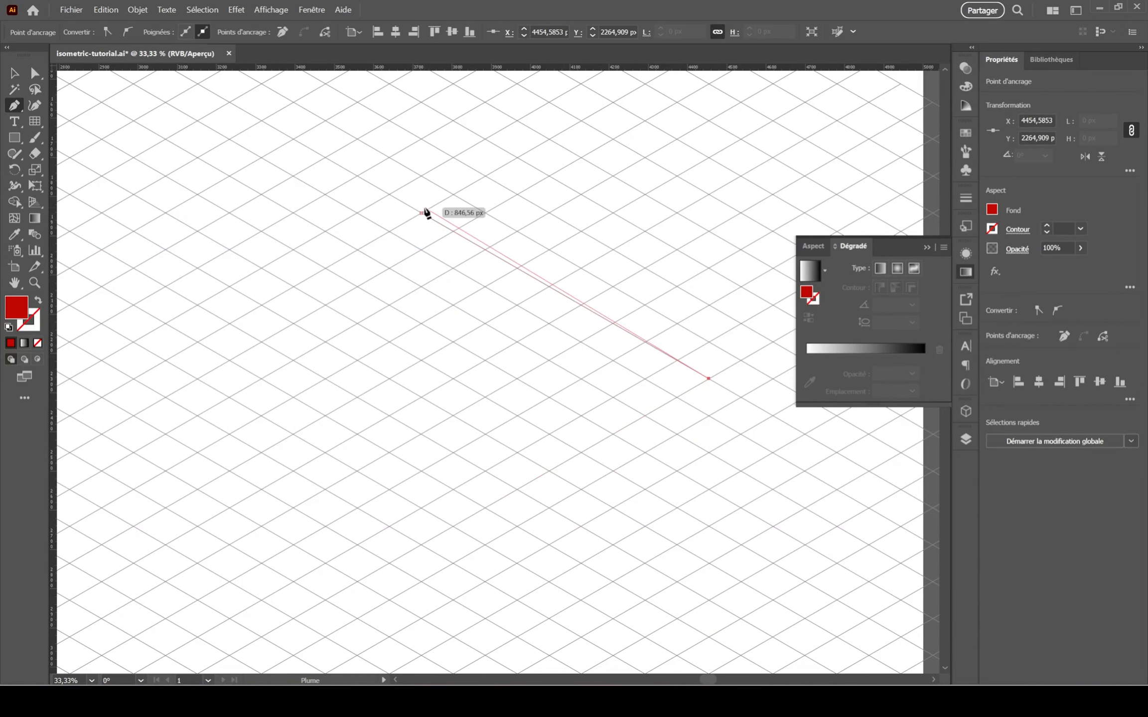
pyautogui.click(421, 544)
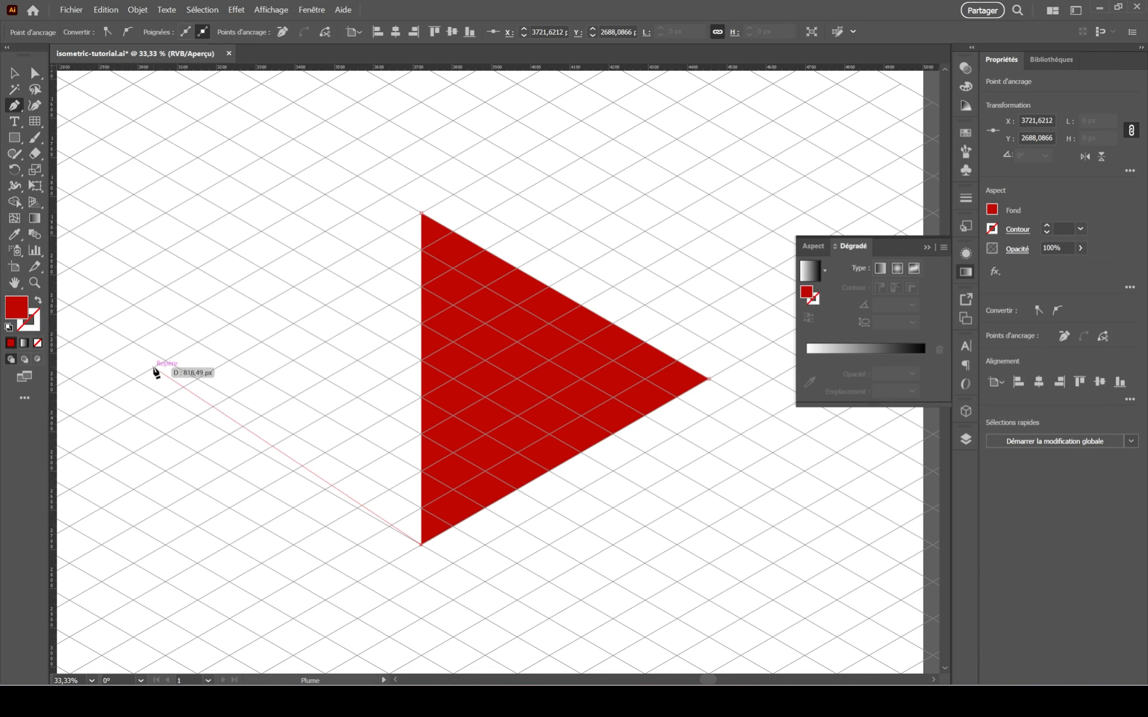
pyautogui.click(198, 381)
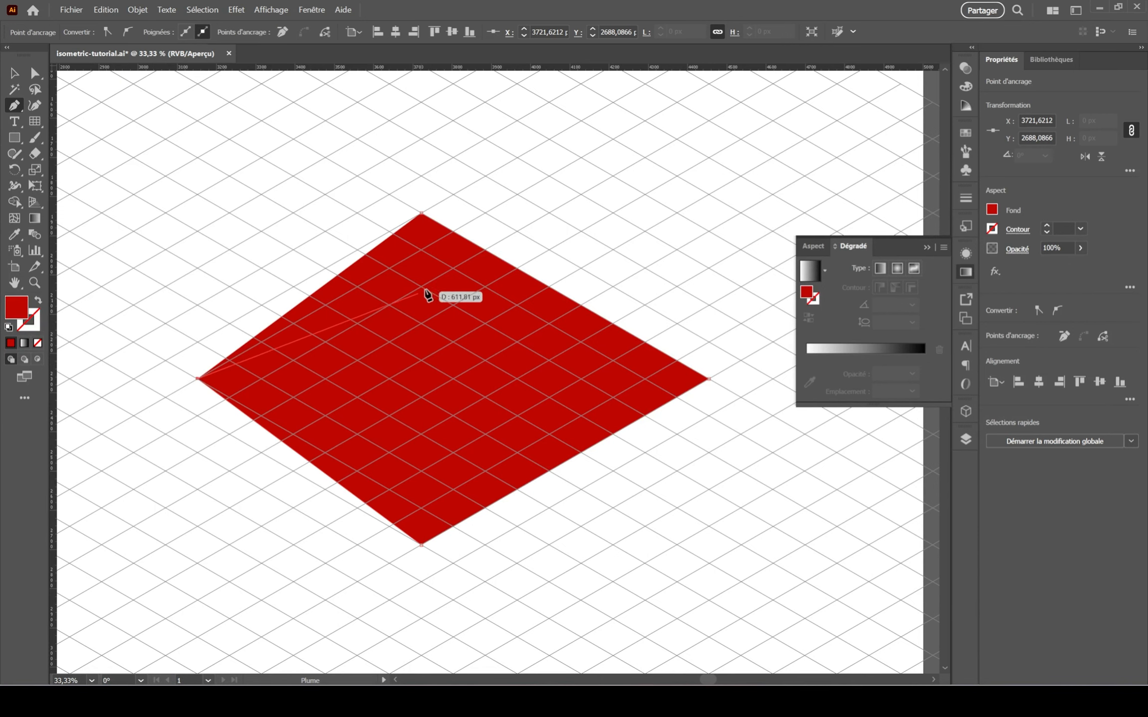
pyautogui.hotkey('ctrl', 'z')
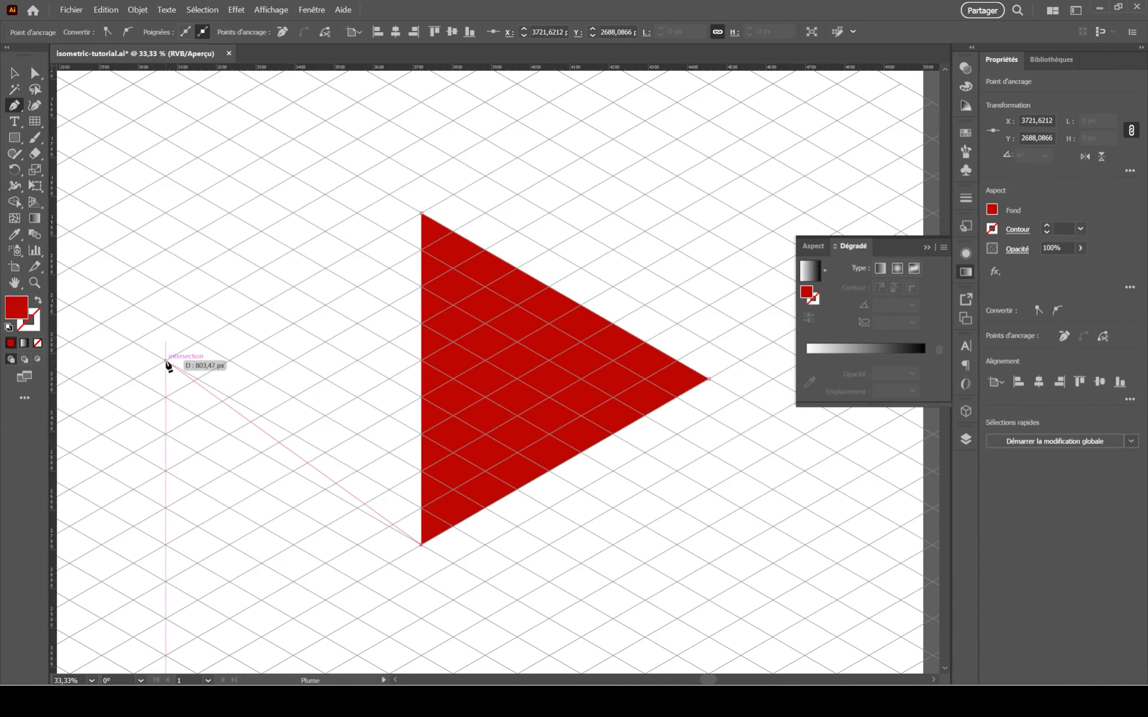
pyautogui.click(167, 359)
pyautogui.hotkey('ctrl', 'z')
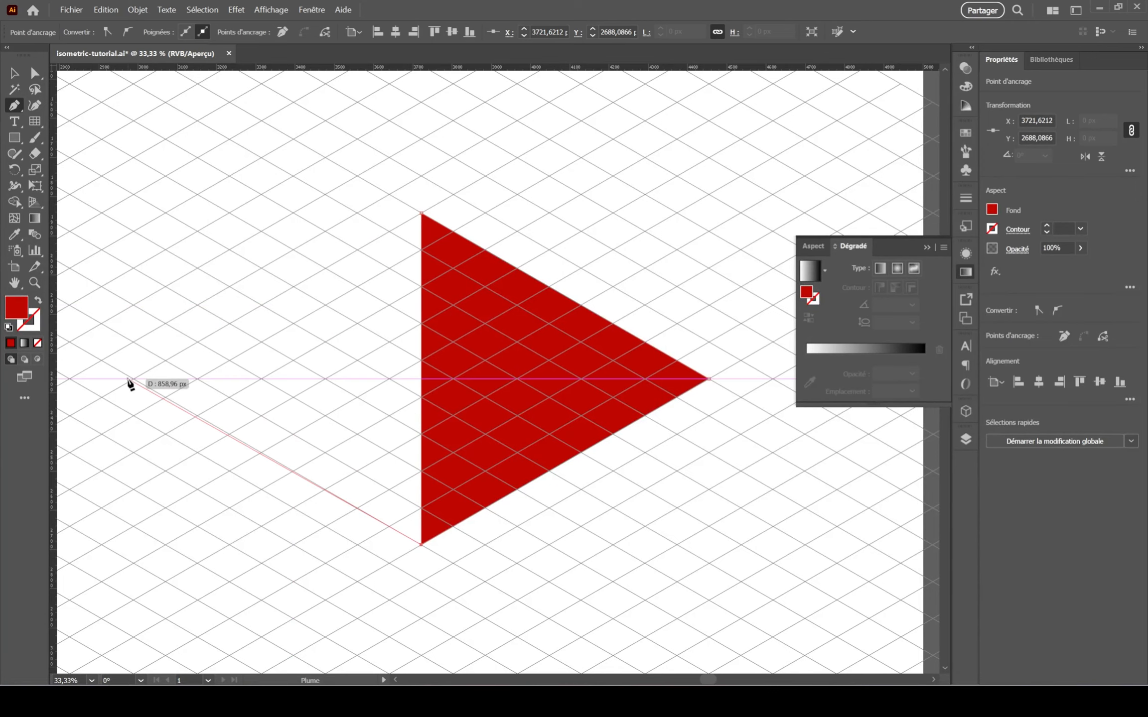
pyautogui.click(133, 379)
pyautogui.click(421, 213)
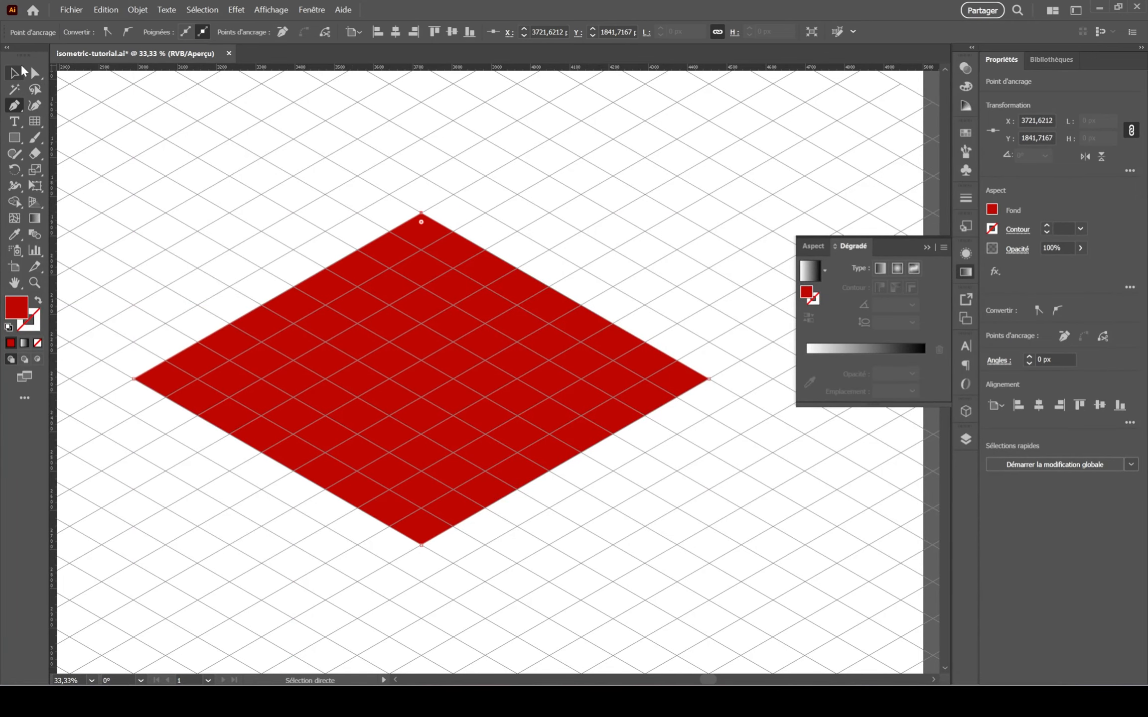
# Round the rhombus's upper corner to a radius of about 163 px so the curve starts and ends on grid intersections.
pyautogui.hotkey('ctrl', 'shift', 'a')
pyautogui.press('v')
pyautogui.scroll(1, 482, 249)
pyautogui.scroll(2, 417, 196)
pyautogui.moveTo(417, 196); pyautogui.dragTo(452, 429)
pyautogui.press('a')
pyautogui.click(518, 249)
pyautogui.scroll(3, 482, 308)
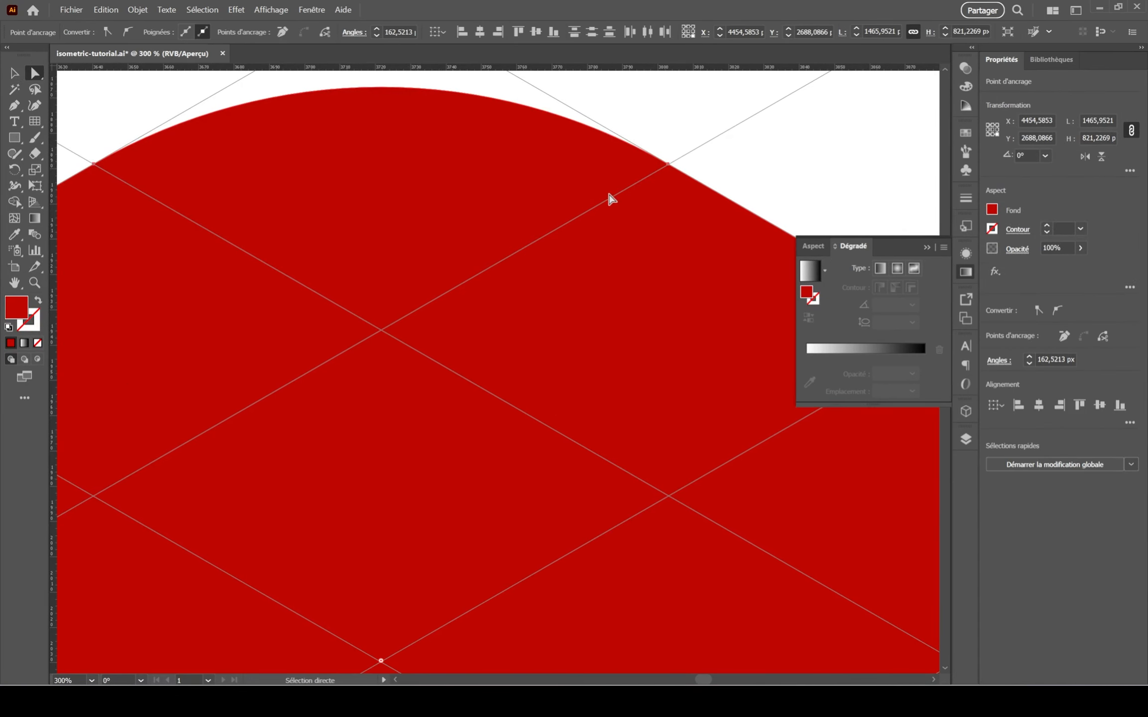
pyautogui.scroll(-4, 89, 153)
# Round the rhombus's right corner to a radius of about 55 px and check its curve against the grid.
pyautogui.moveTo(542, 333); pyautogui.dragTo(461, 339)
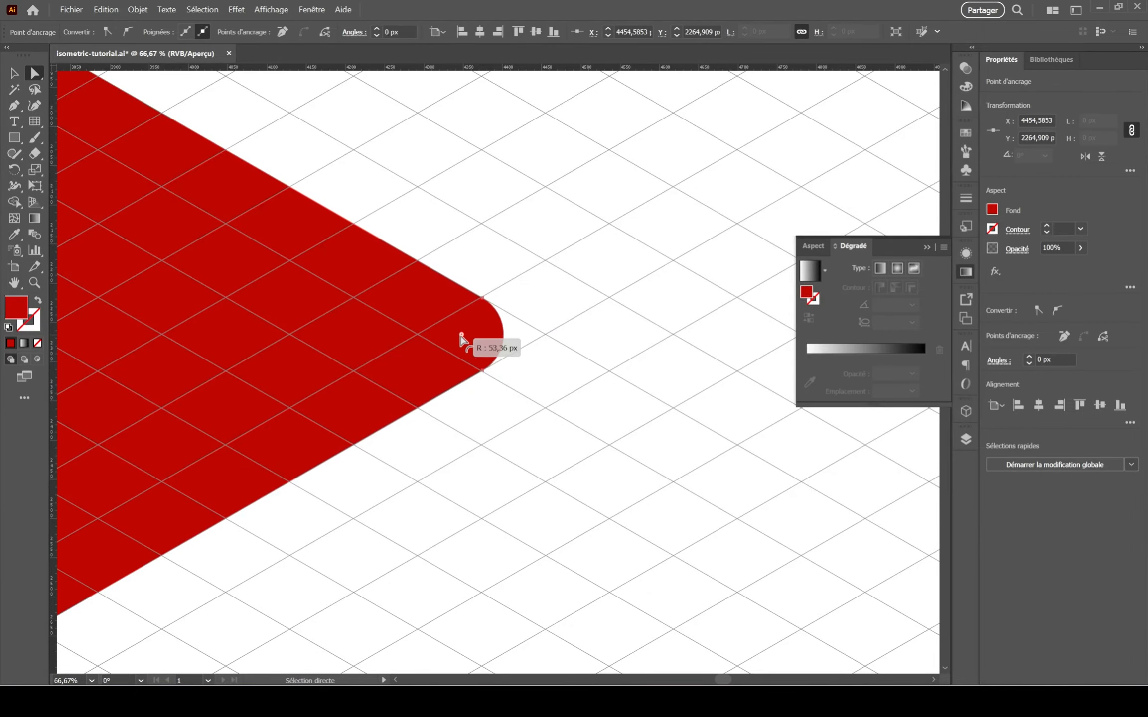
pyautogui.click(472, 440)
pyautogui.scroll(-2, 474, 440)
pyautogui.moveTo(433, 463); pyautogui.dragTo(541, 443)
pyautogui.scroll(2, 554, 404)
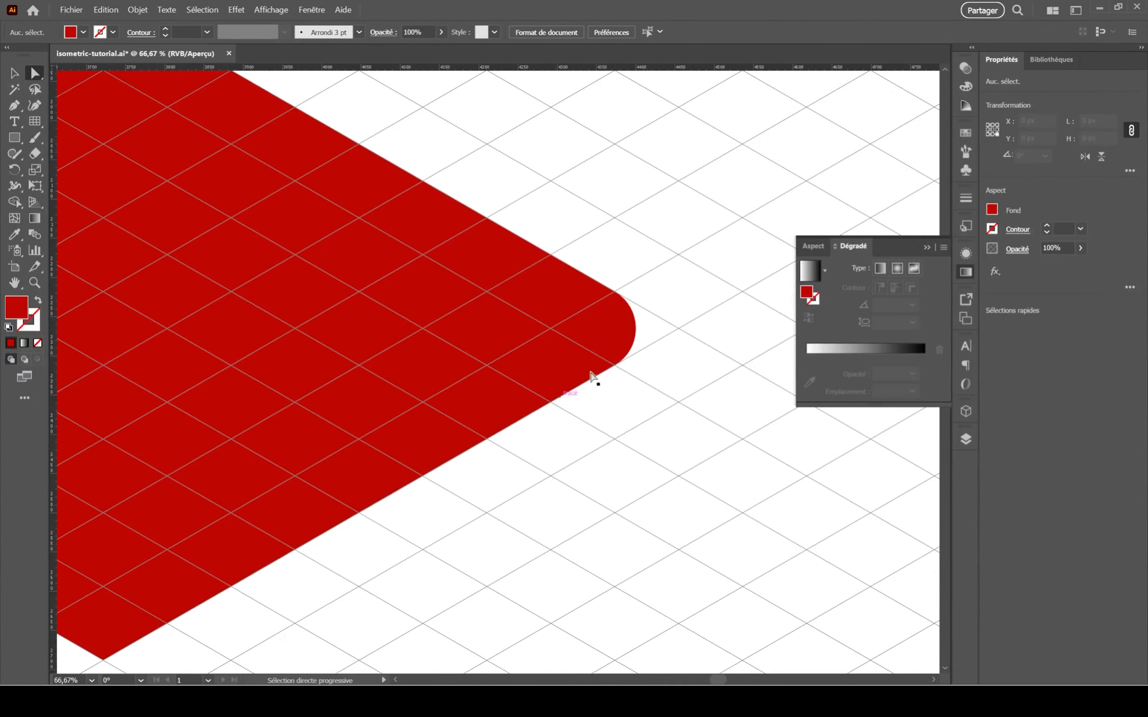
pyautogui.moveTo(513, 238); pyautogui.dragTo(644, 262)
pyautogui.moveTo(301, 116); pyautogui.dragTo(367, 263)
pyautogui.scroll(-1, 369, 264)
pyautogui.moveTo(367, 523); pyautogui.dragTo(518, 437)
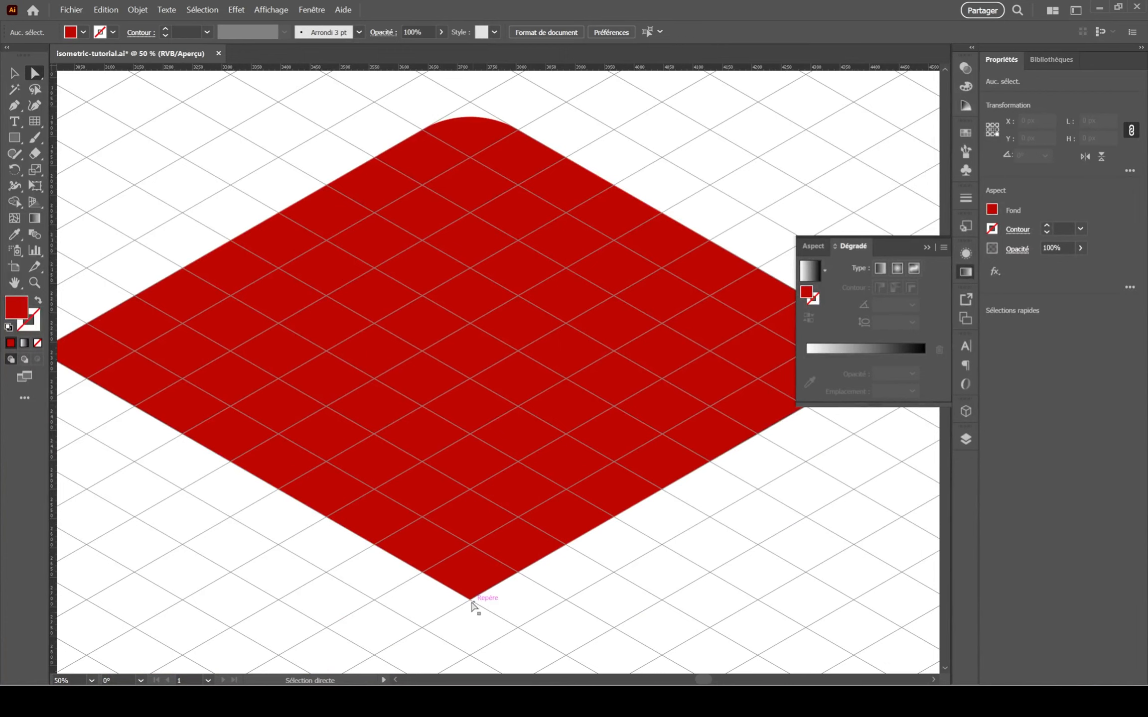
# Round the rhombus's lower and left corners to match the corners opposite them.
pyautogui.click(470, 598)
pyautogui.moveTo(469, 590); pyautogui.dragTo(487, 492)
pyautogui.hscroll(-2, 171, 338)
pyautogui.click(135, 351)
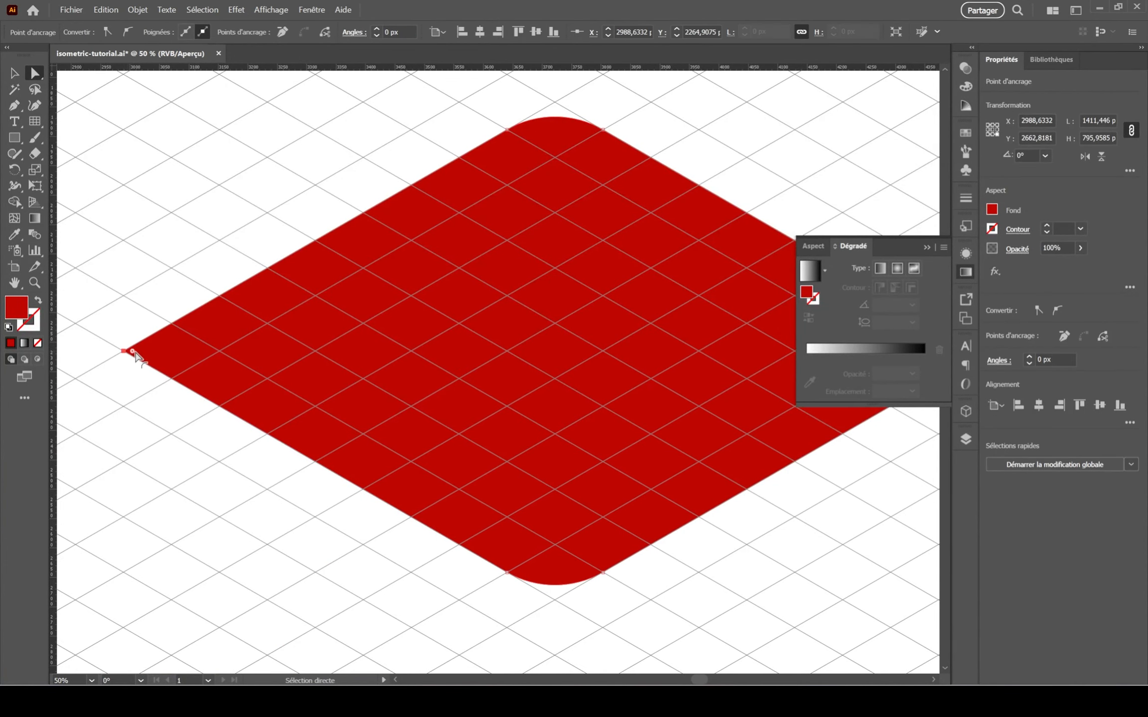
pyautogui.moveTo(144, 352); pyautogui.dragTo(204, 355)
pyautogui.click(110, 444)
pyautogui.scroll(-1, 227, 493)
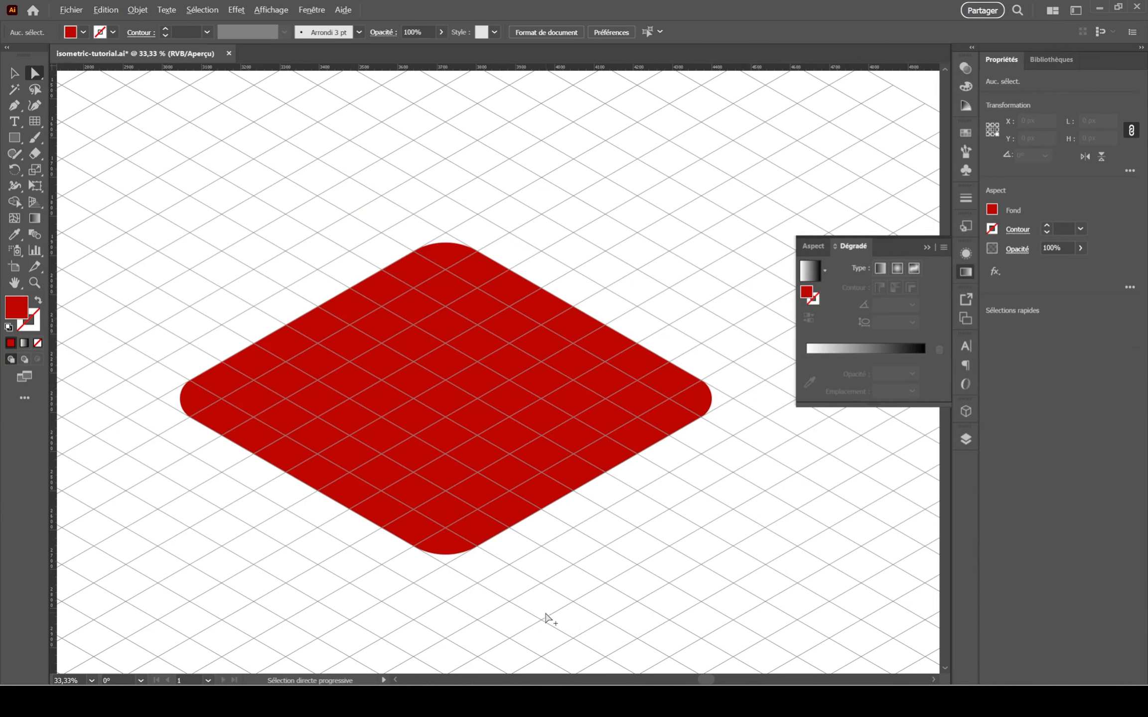
# Try to set one common radius for all four corners of the rhombus.
pyautogui.click(445, 305)
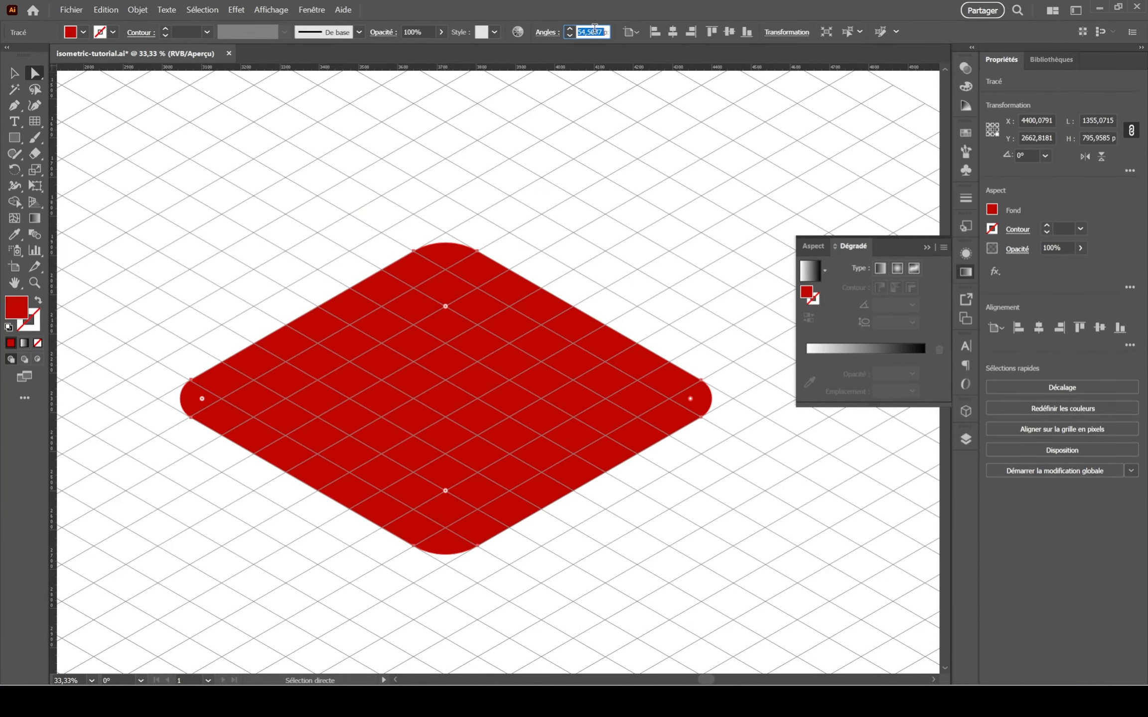
pyautogui.hotkey('ctrl', 'v')
pyautogui.press('Return')
pyautogui.hotkey('ctrl', 'z')
pyautogui.click(549, 152)
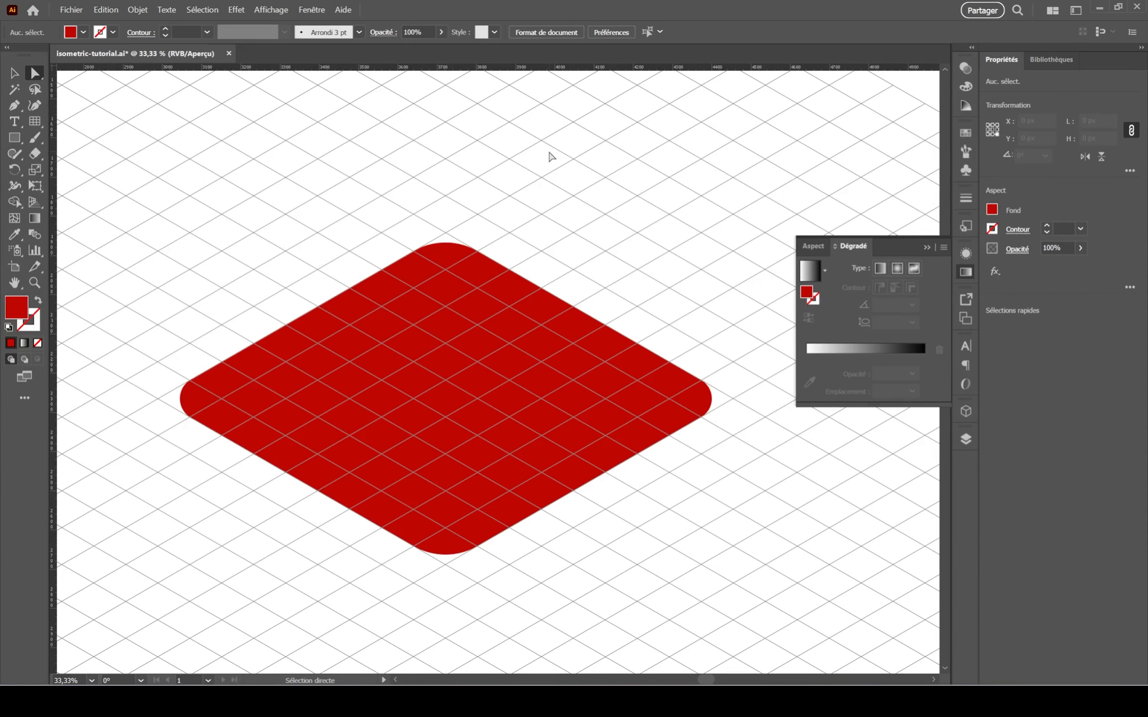
# Save the document and duplicate the rounded rhombus about 188 px straight above the original.
pyautogui.hotkey('ctrl', 's')
pyautogui.press('v')
pyautogui.moveTo(538, 213); pyautogui.dragTo(542, 225)
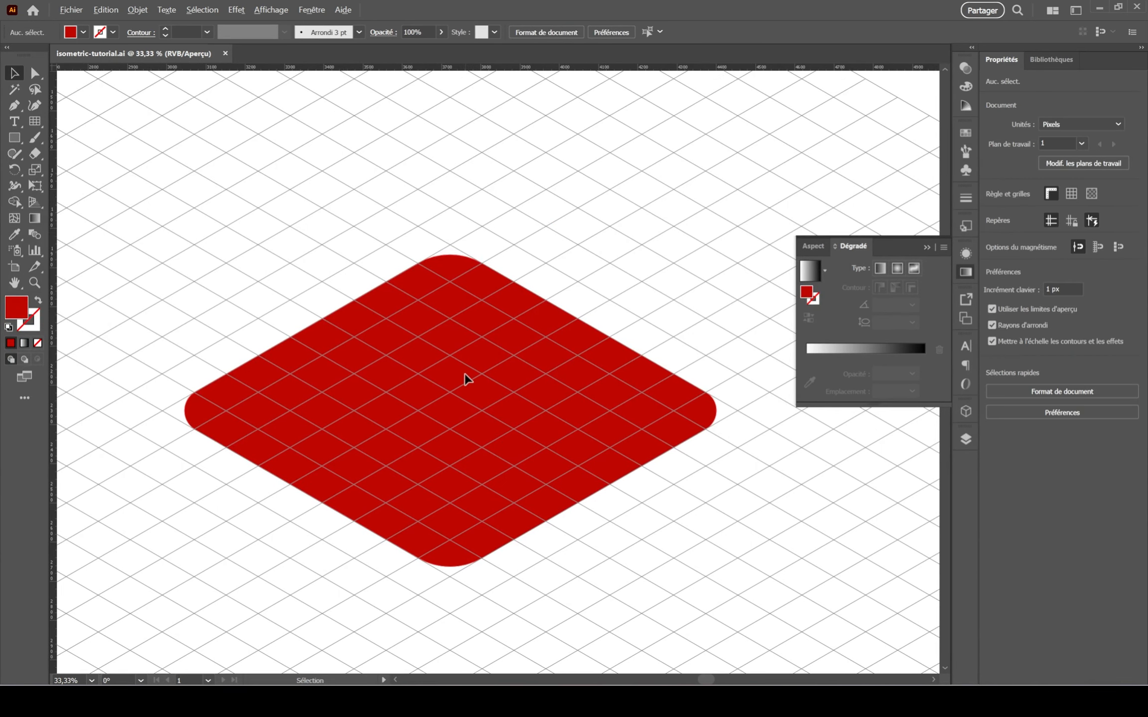
pyautogui.moveTo(464, 373); pyautogui.dragTo(468, 304)
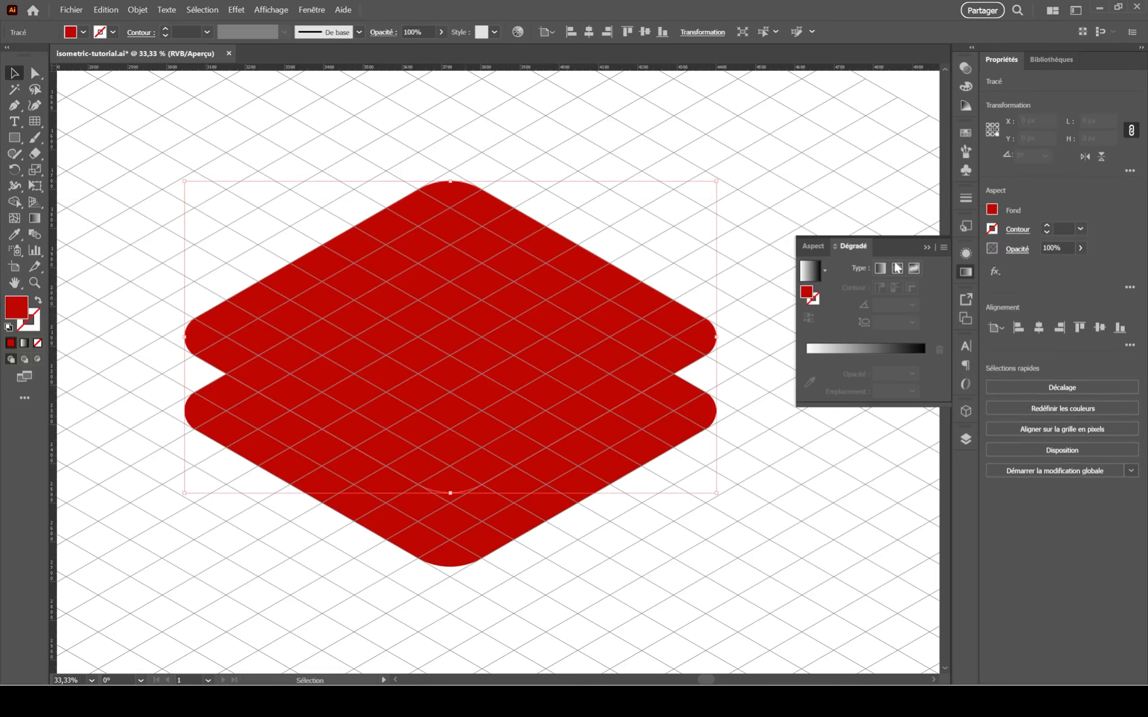
# Lower the fill saturation of the upper rhombus to 29% for a muted pink (#bf8888).
pyautogui.click(992, 210)
pyautogui.moveTo(896, 259); pyautogui.dragTo(904, 288)
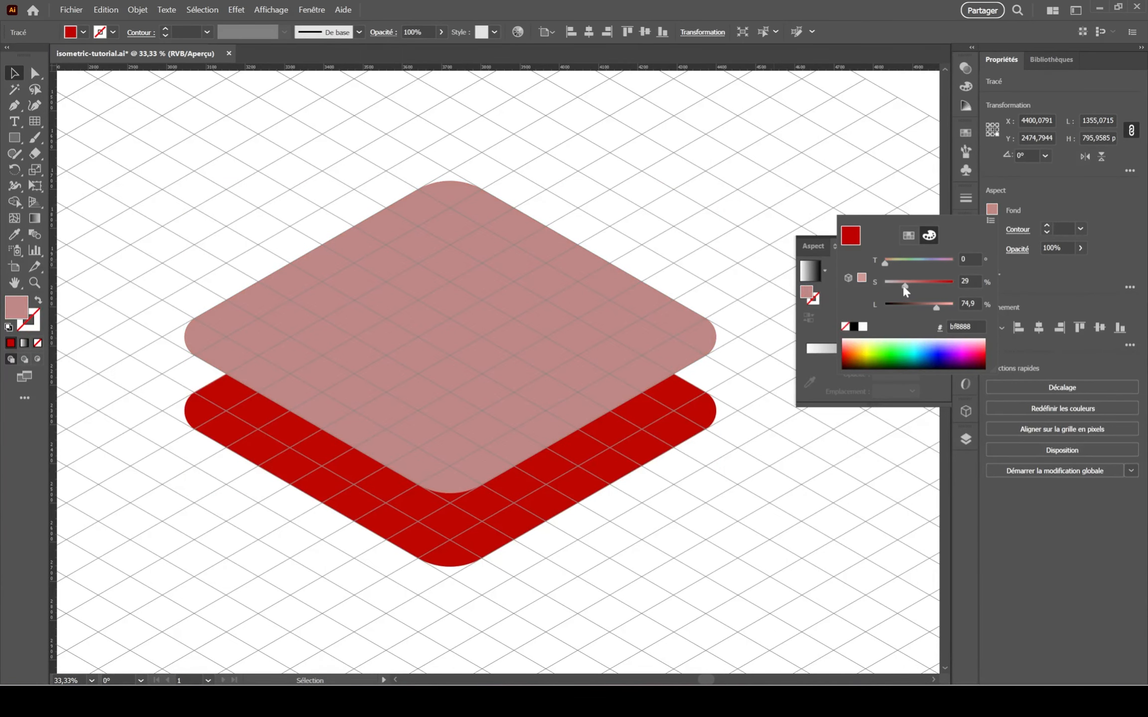
pyautogui.click(684, 252)
pyautogui.click(33, 74)
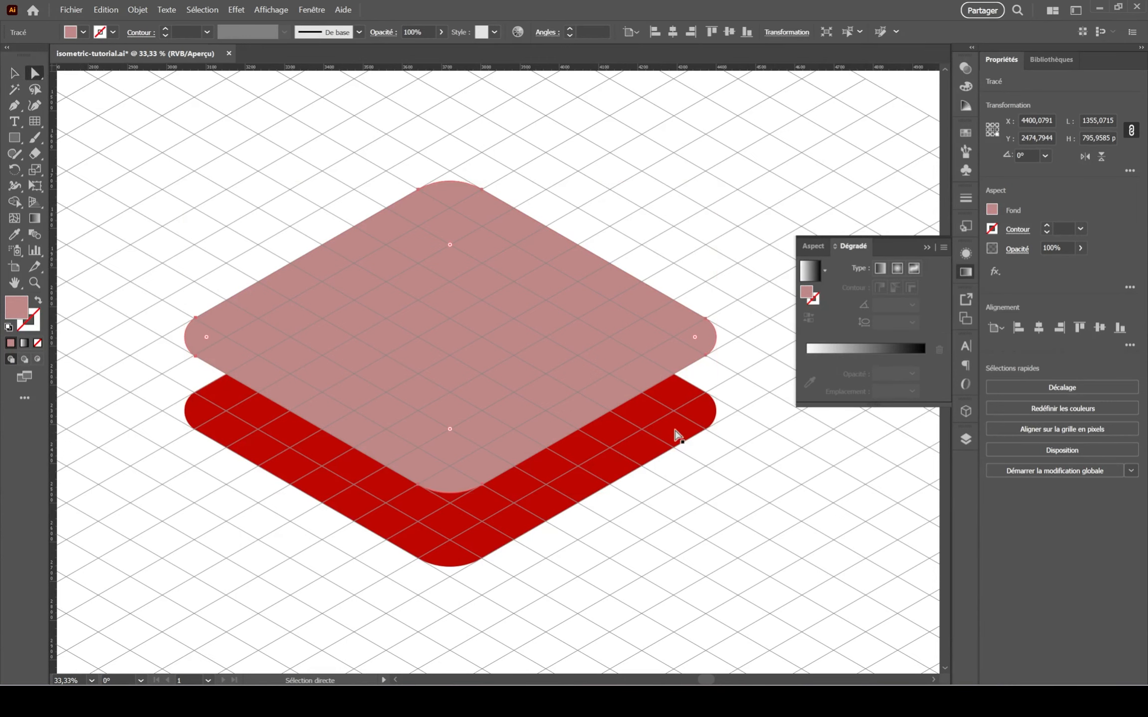
pyautogui.scroll(1, 670, 405)
pyautogui.moveTo(691, 390); pyautogui.dragTo(646, 428)
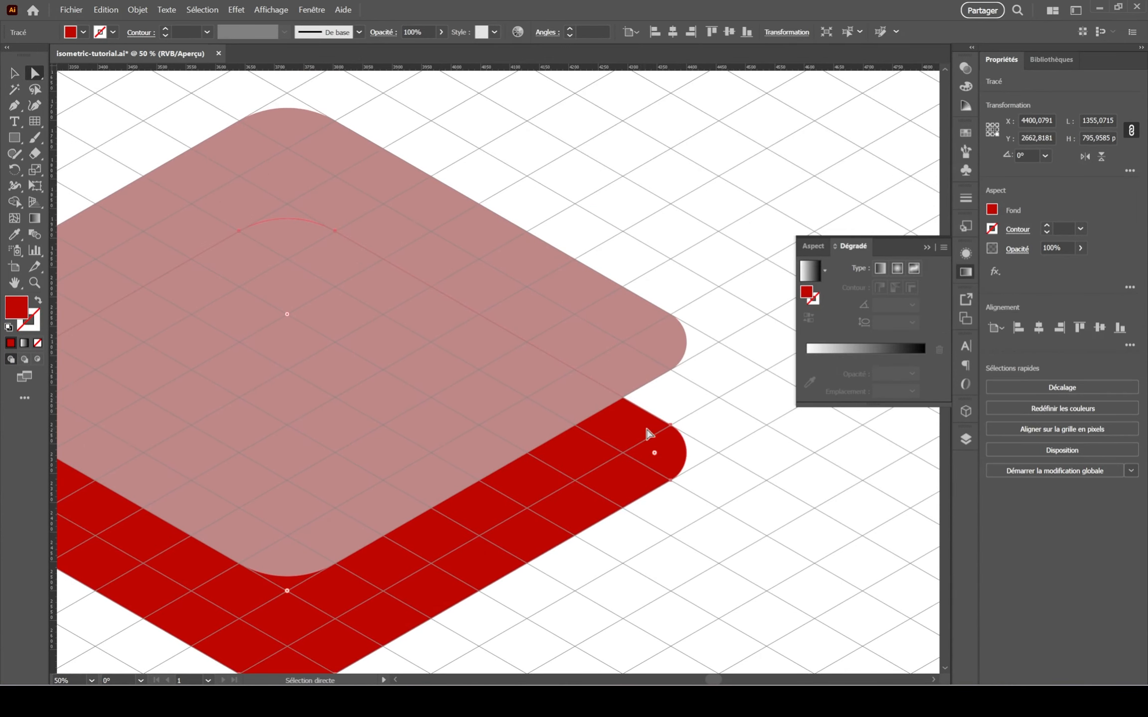
pyautogui.click(672, 427)
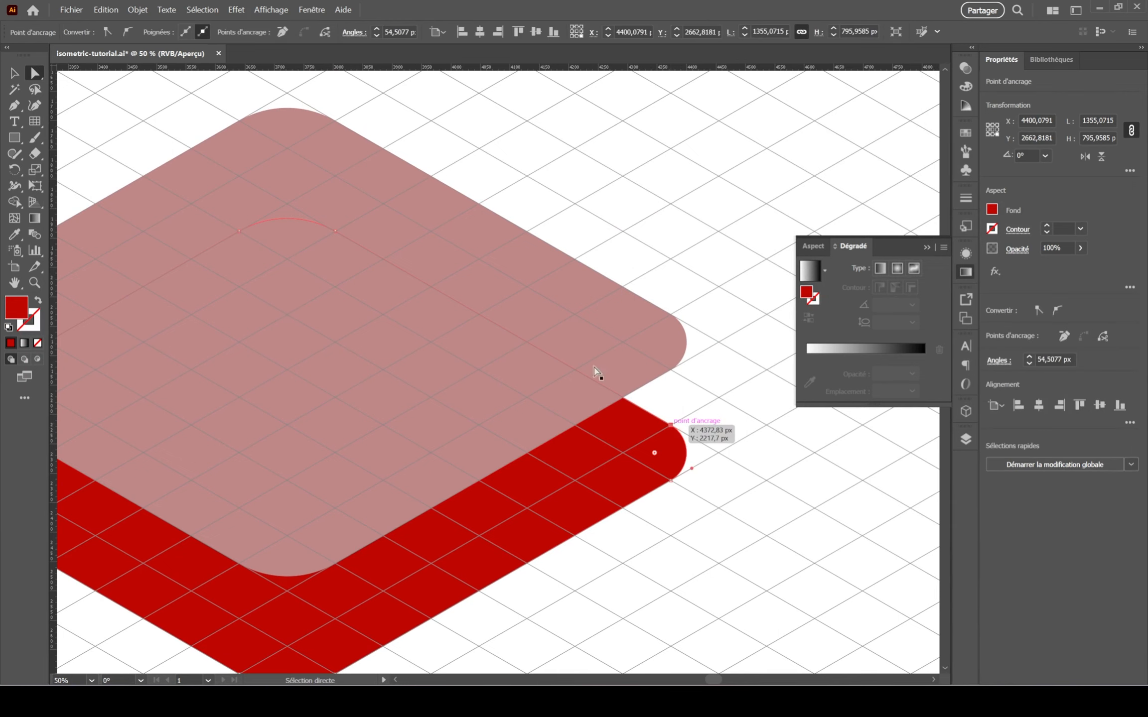
pyautogui.keyDown('shift'); pyautogui.click(336, 232); pyautogui.keyUp('shift')
pyautogui.moveTo(575, 300); pyautogui.dragTo(539, 334)
pyautogui.hotkey('ctrl', 'z')
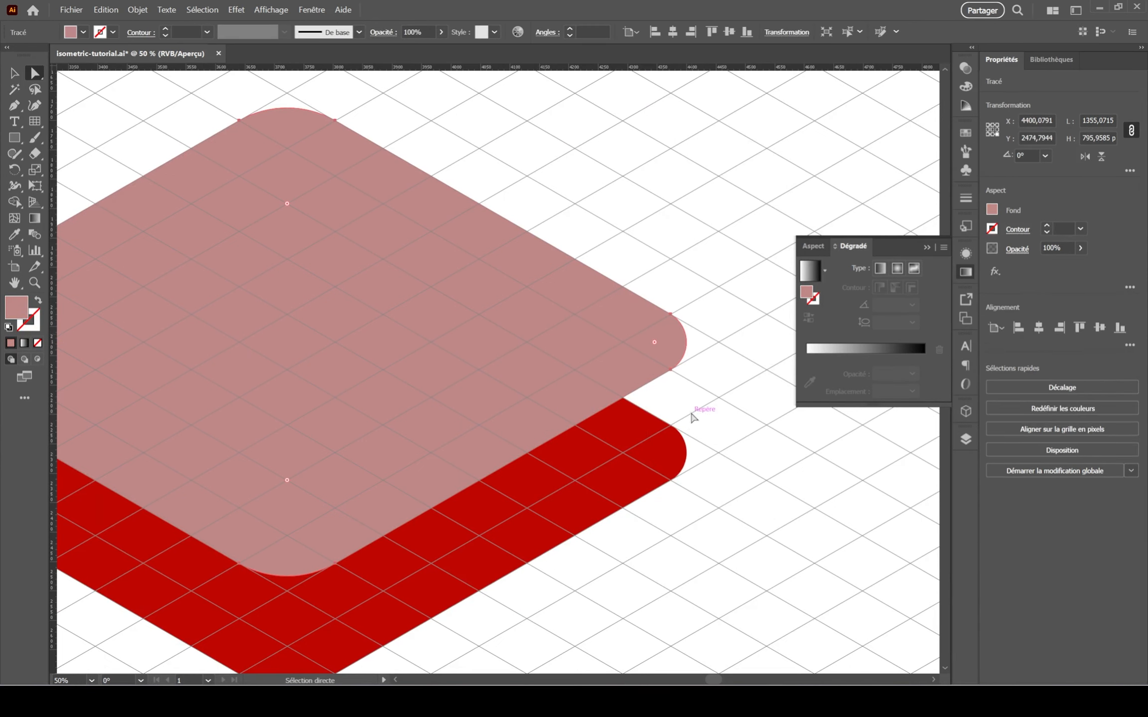
# Move the two end points of the red rhombus's upper-right edge straight up onto the matching points of the pink rhombus.
pyautogui.click(679, 428)
pyautogui.click(673, 428)
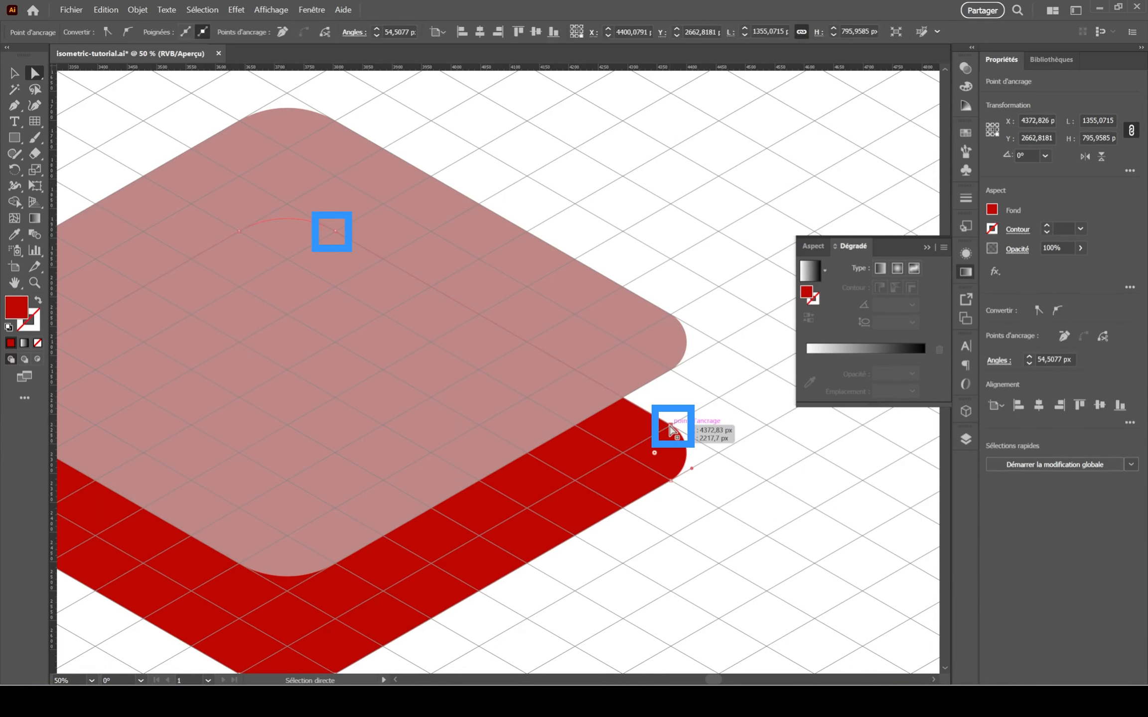
pyautogui.keyDown('shift'); pyautogui.click(337, 232); pyautogui.keyUp('shift')
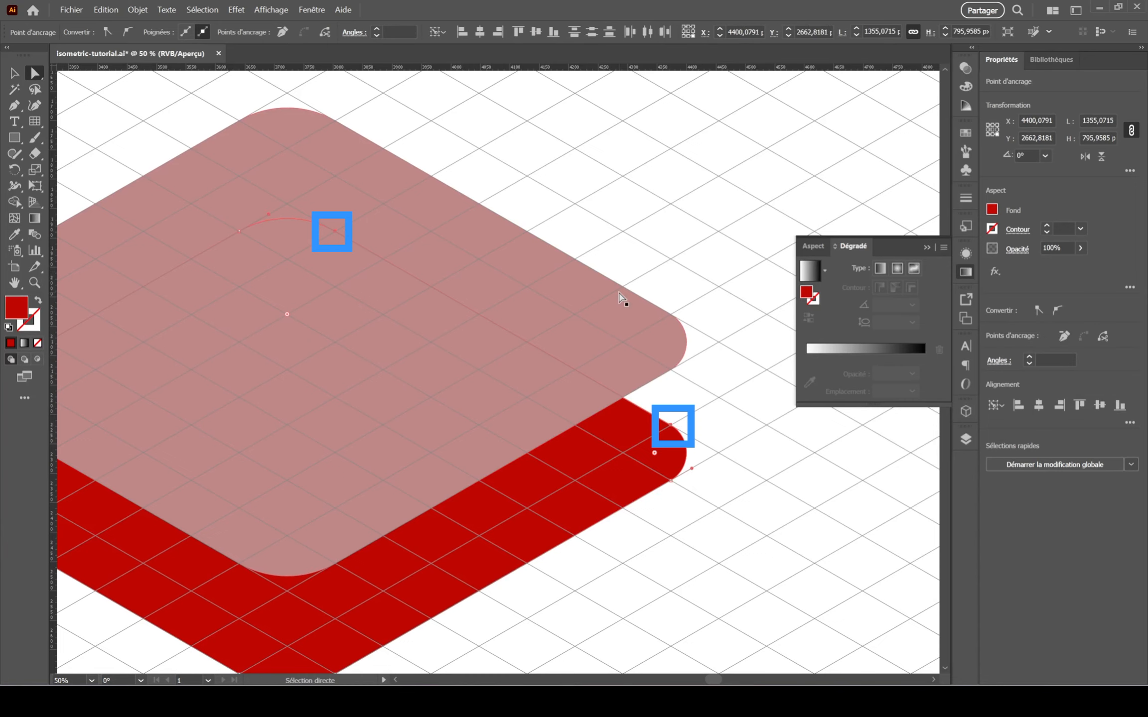
pyautogui.scroll(2, 677, 419)
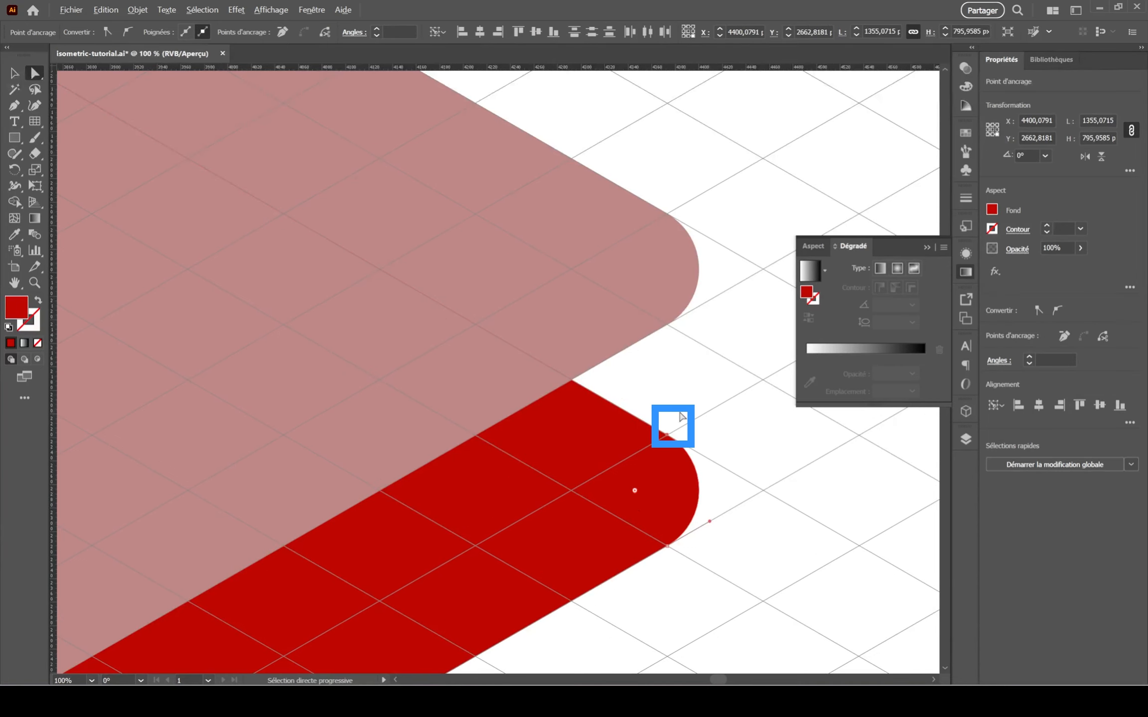
pyautogui.moveTo(666, 435); pyautogui.dragTo(669, 218)
# Extend the red shape's upper-right curve handle along the guide to the next grid intersection.
pyautogui.scroll(3, 643, 257)
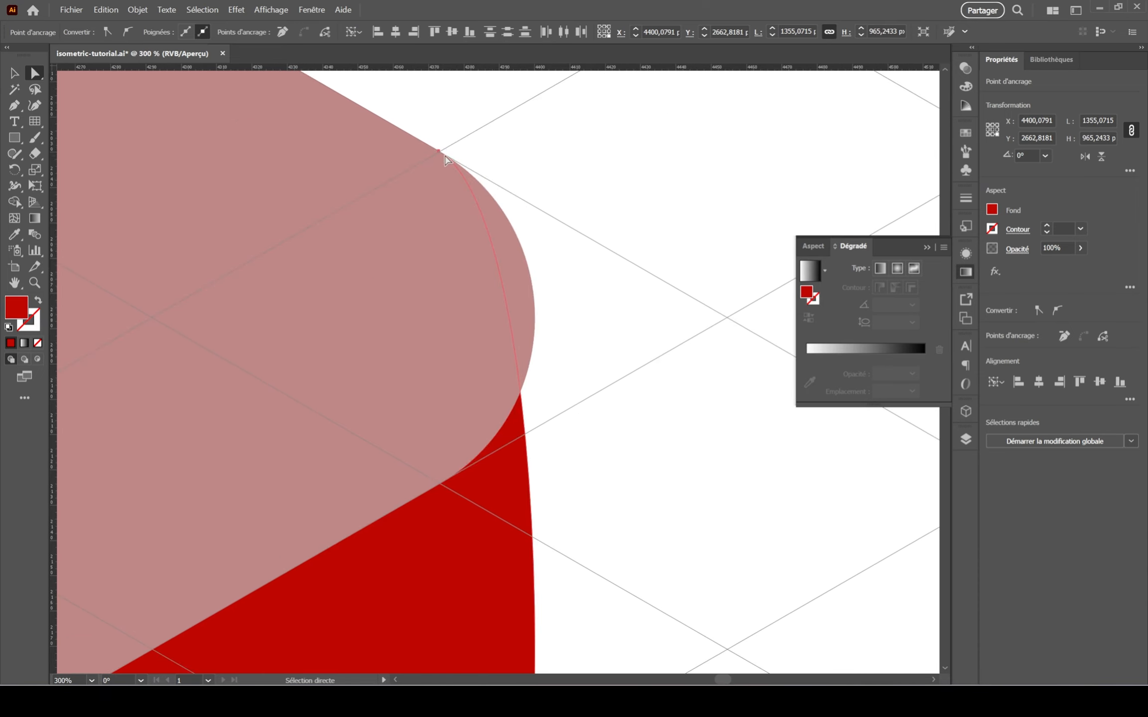
pyautogui.moveTo(440, 151); pyautogui.dragTo(696, 300)
pyautogui.click(472, 154)
pyautogui.click(643, 327)
pyautogui.scroll(-5, 721, 263)
pyautogui.scroll(6, 721, 263)
pyautogui.click(489, 569)
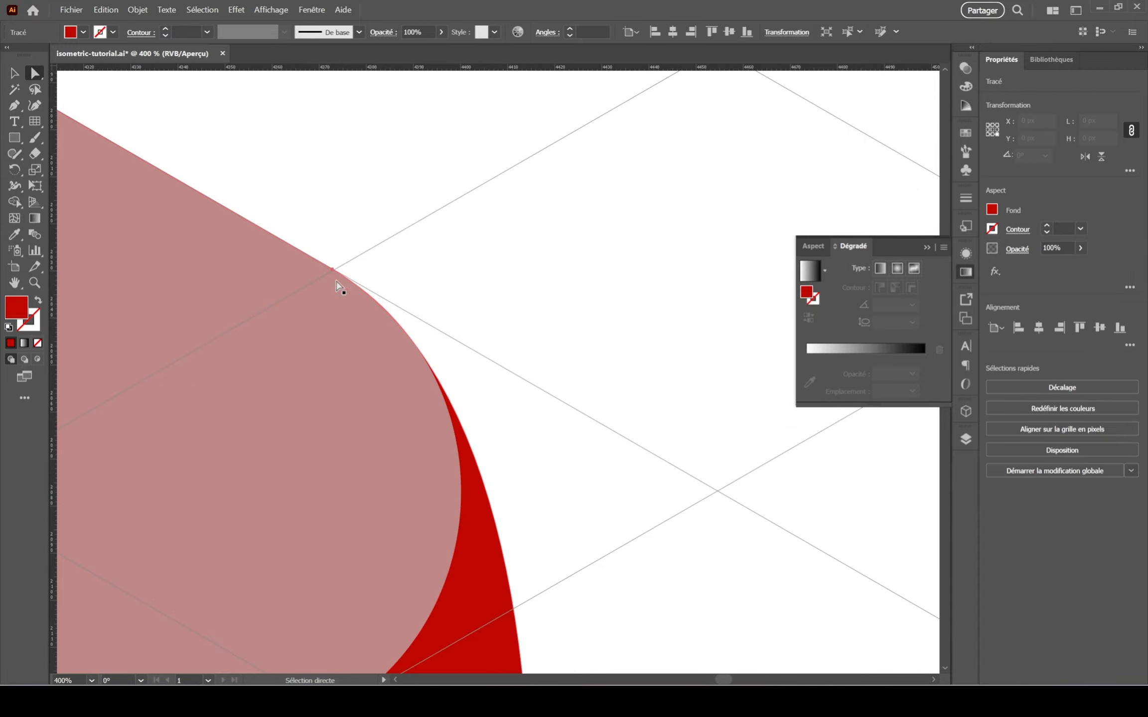
pyautogui.moveTo(337, 284); pyautogui.dragTo(720, 493)
pyautogui.click(708, 439)
# Move the two end points of the red shape's upper-left edge straight up onto the matching points of the pink rhombus.
pyautogui.scroll(-3, 708, 440)
pyautogui.moveTo(150, 418); pyautogui.dragTo(376, 475)
pyautogui.scroll(-6, 529, 255)
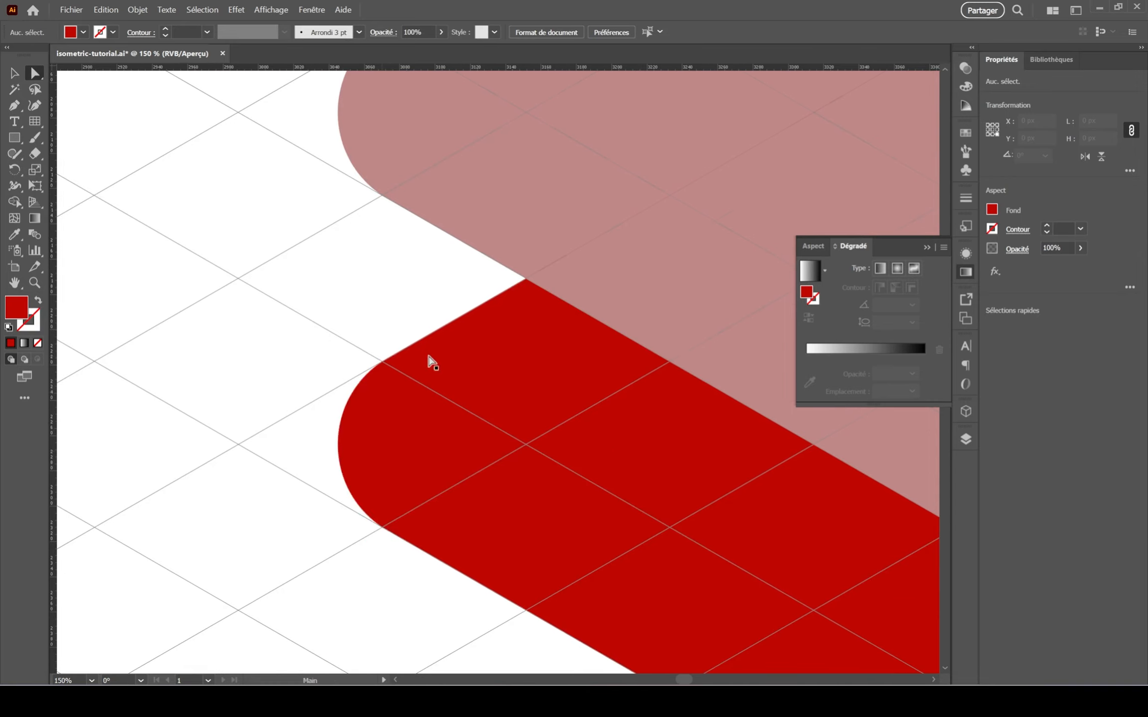
pyautogui.click(427, 350)
pyautogui.click(386, 360)
pyautogui.scroll(-2, 224, 504)
pyautogui.moveTo(387, 360); pyautogui.dragTo(469, 378)
pyautogui.scroll(5, 225, 360)
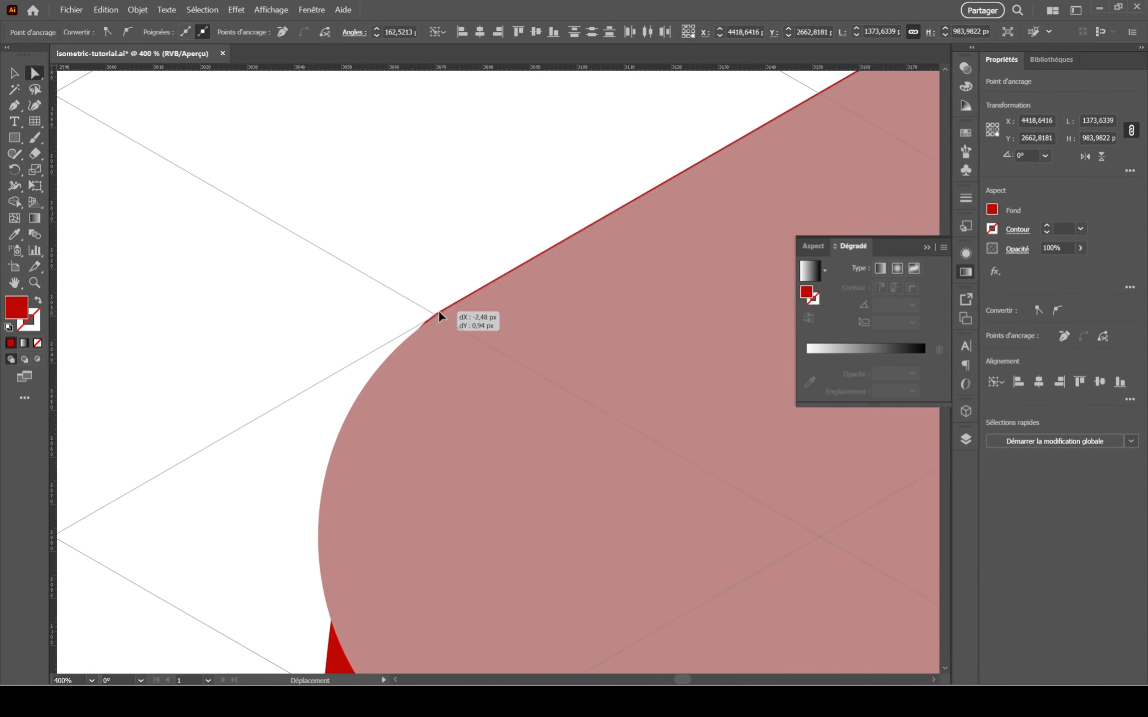
# Extend the red shape's upper-left curve handle along the guide to the next grid intersection, mirroring the opposite side.
pyautogui.scroll(-6, 371, 430)
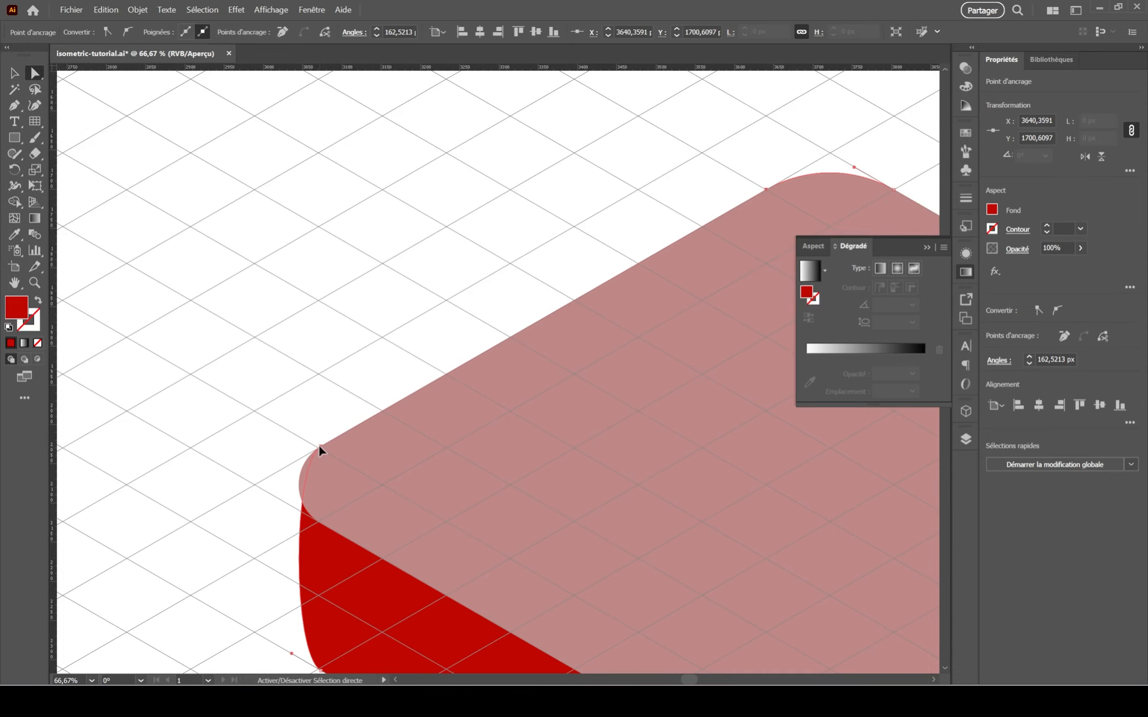
pyautogui.scroll(8, 319, 449)
pyautogui.moveTo(490, 353); pyautogui.dragTo(286, 494)
pyautogui.click(445, 373)
pyautogui.scroll(-3, 759, 387)
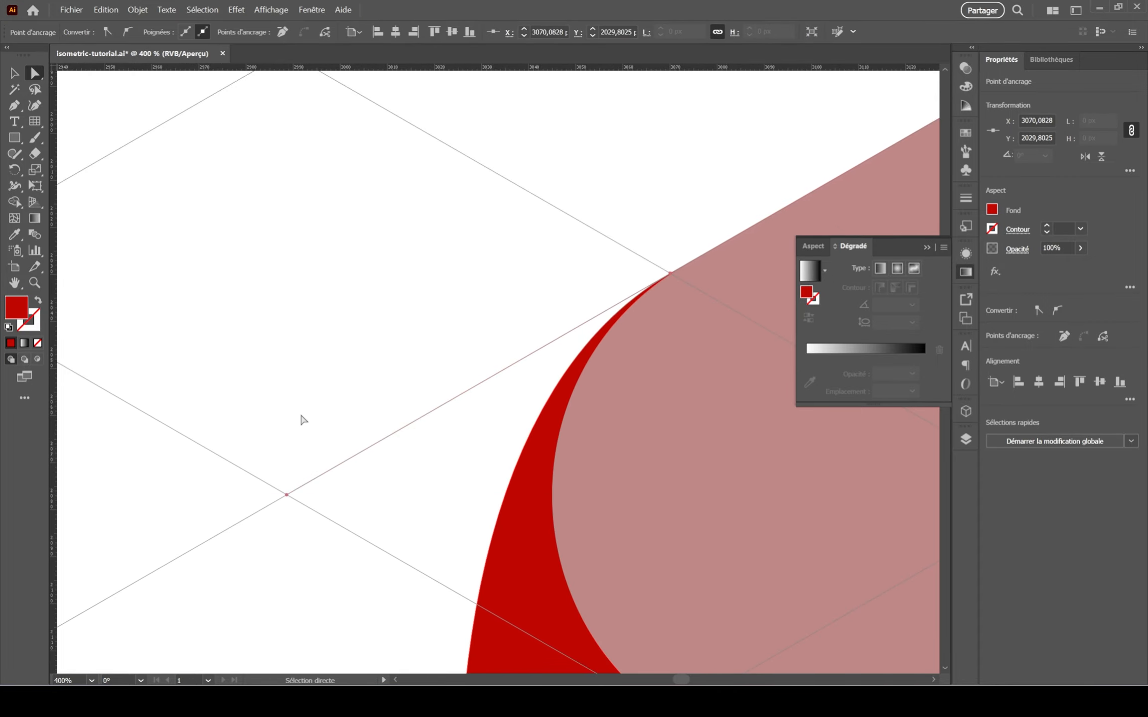
pyautogui.click(302, 420)
# Try moving the pink top face off the red base, and undo the move.
pyautogui.scroll(-9, 302, 420)
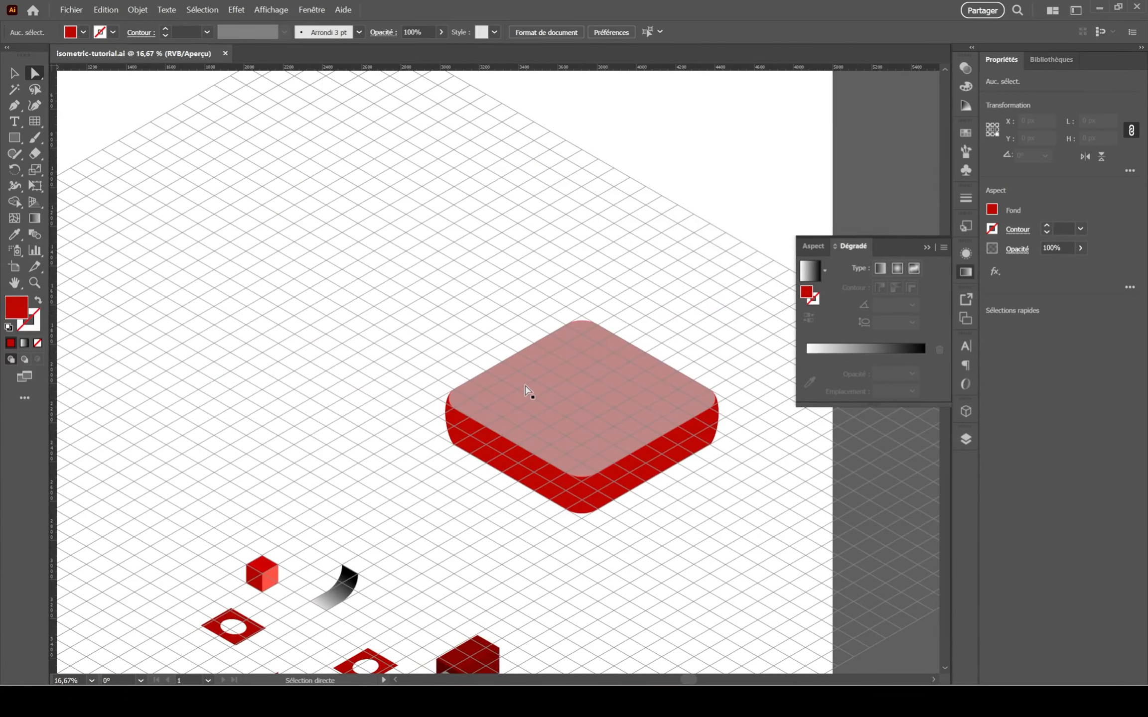
pyautogui.press('v')
pyautogui.moveTo(568, 407); pyautogui.dragTo(406, 355)
pyautogui.hotkey('ctrl', 'z')
pyautogui.click(622, 277)
# Duplicate the pink rhombus about 376 px straight above it and change the copy's fill hue to 129° for green (#88bf90).
pyautogui.scroll(2, 528, 294)
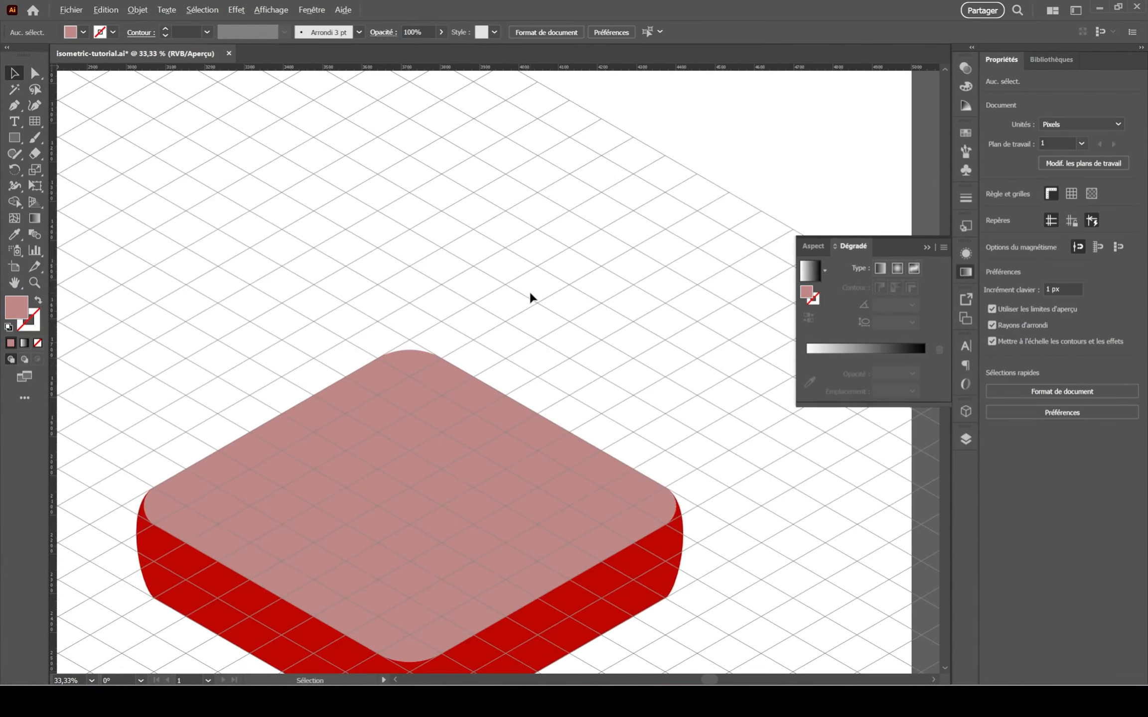
pyautogui.moveTo(439, 491); pyautogui.dragTo(415, 349)
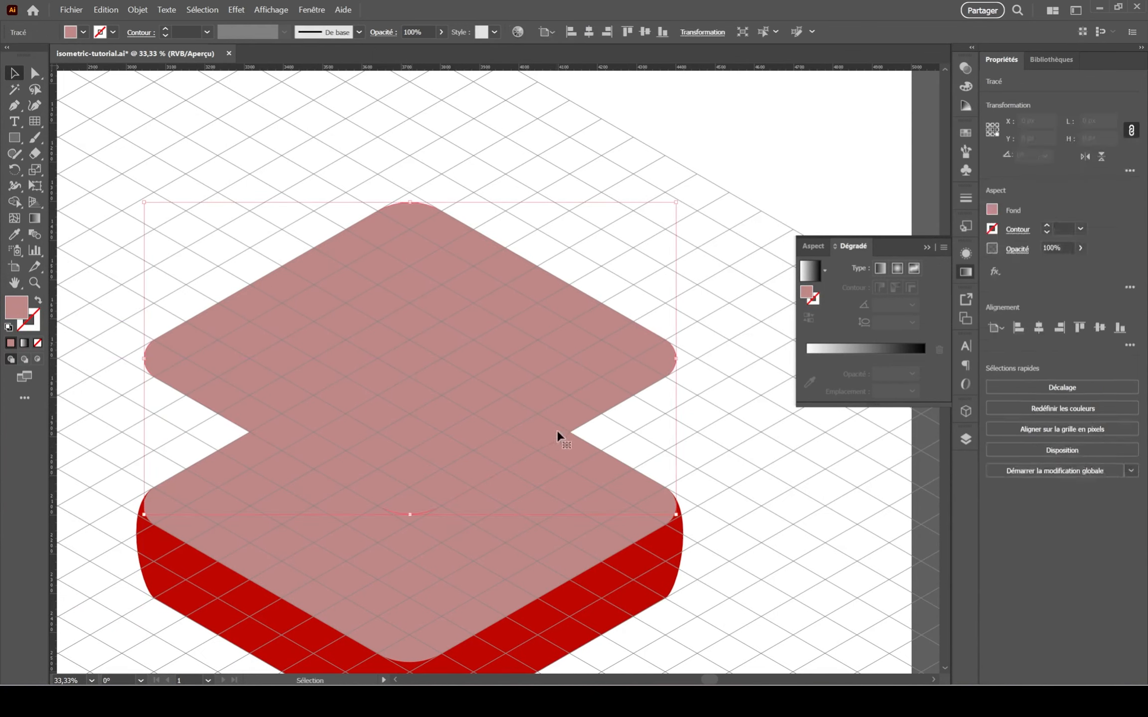
pyautogui.click(989, 212)
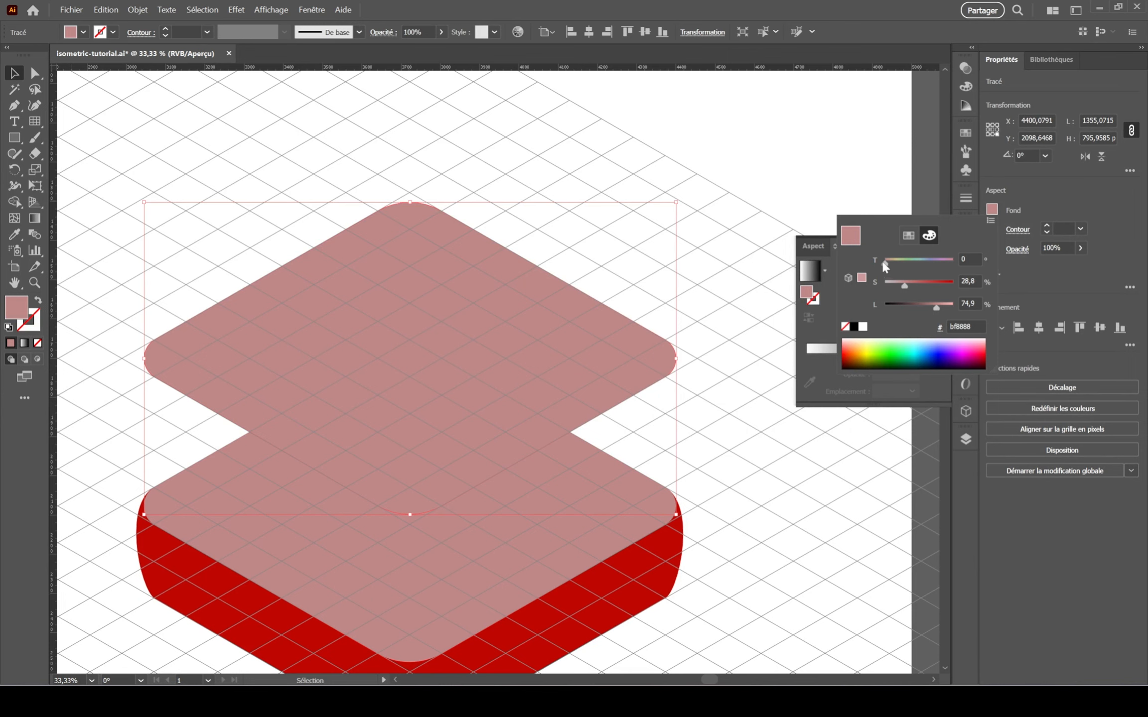
pyautogui.moveTo(884, 264); pyautogui.dragTo(908, 261)
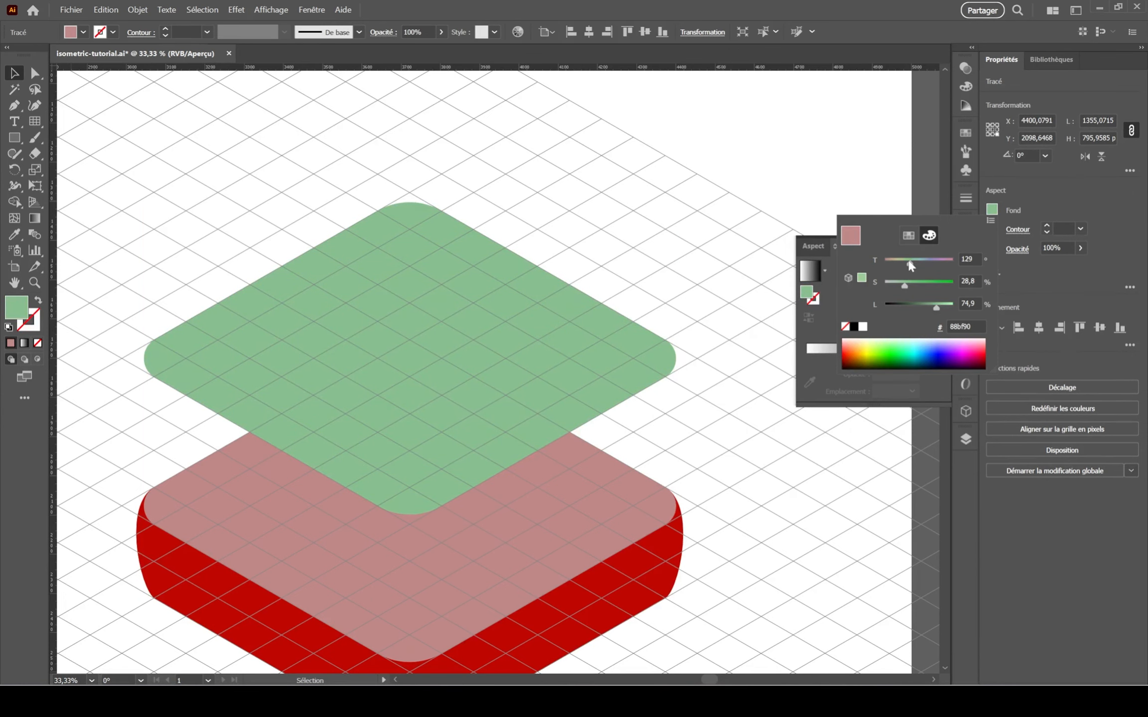
pyautogui.click(727, 242)
pyautogui.moveTo(716, 312); pyautogui.dragTo(721, 271)
# Blend the pink rhombus with the green rhombus above it to form a solid rounded block.
pyautogui.click(523, 484)
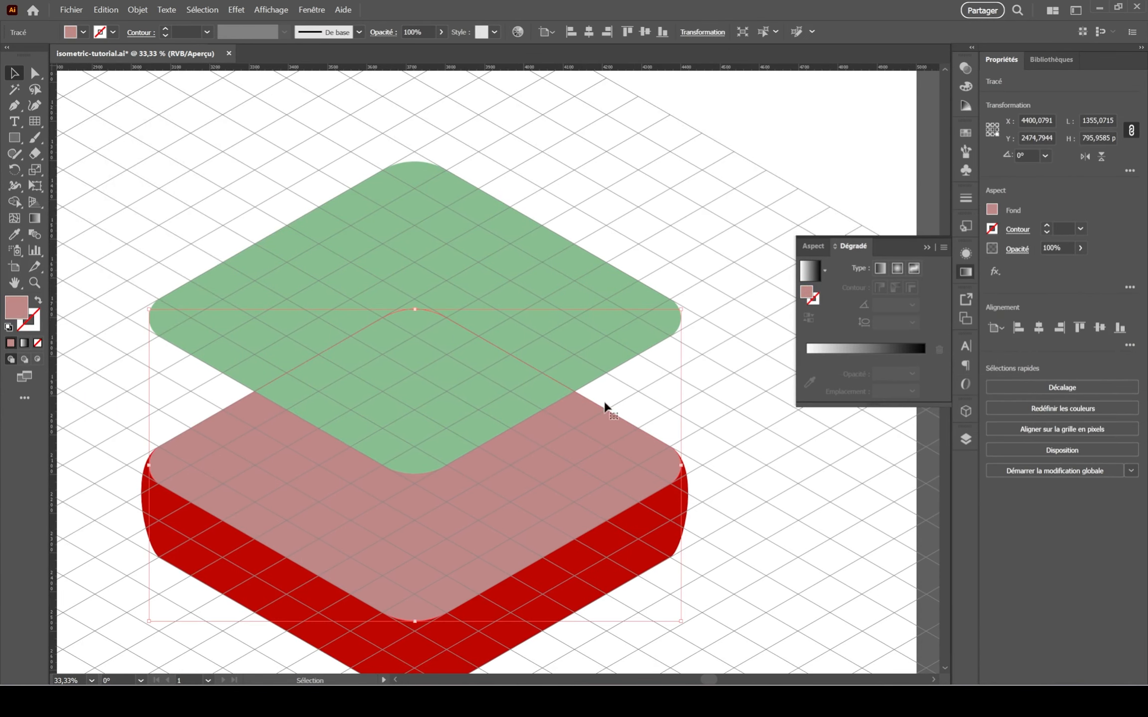
pyautogui.keyDown('shift'); pyautogui.click(556, 278); pyautogui.keyUp('shift')
pyautogui.click(35, 234)
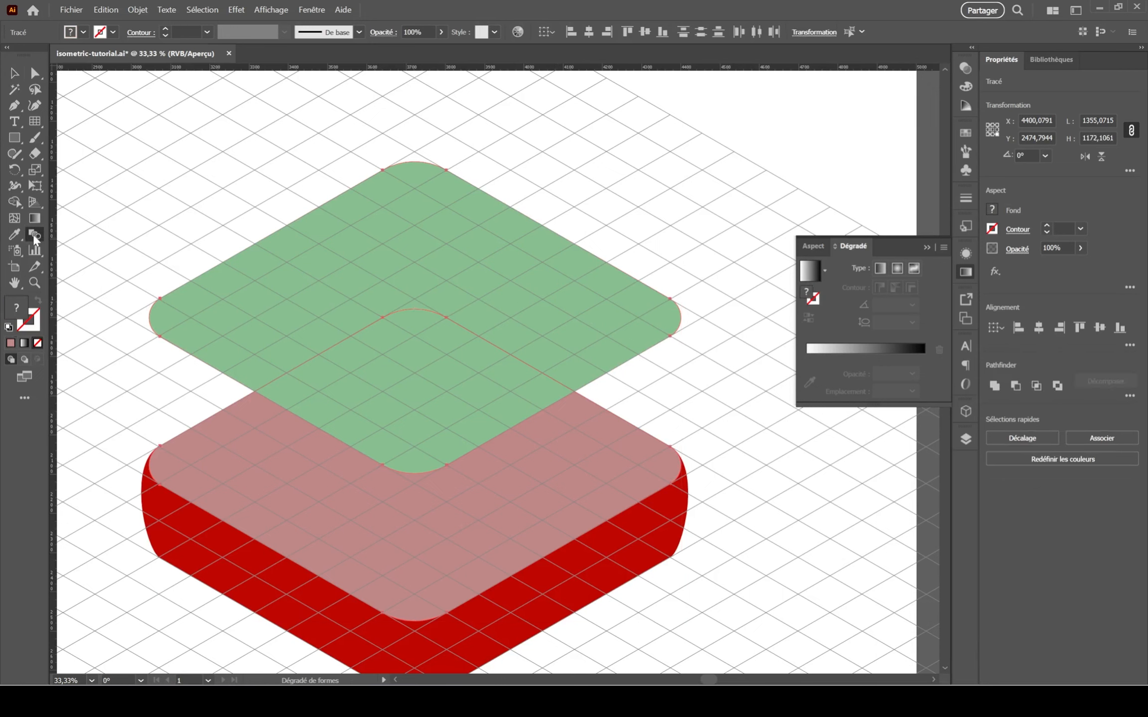
pyautogui.click(294, 295)
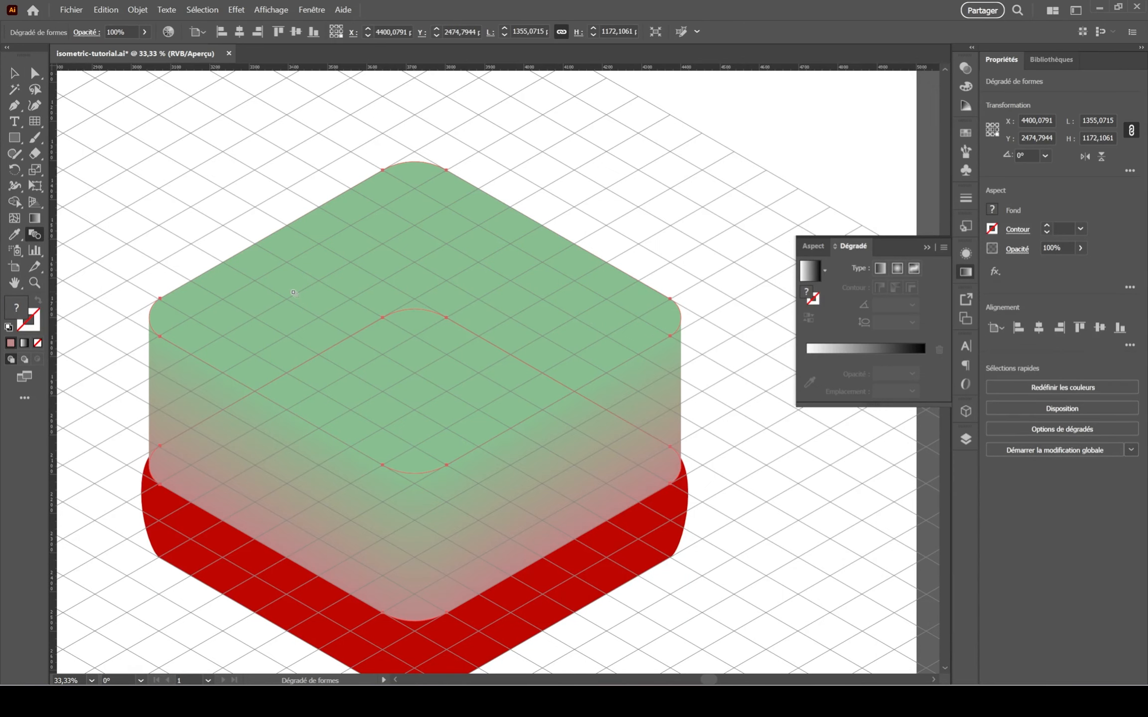
pyautogui.click(14, 74)
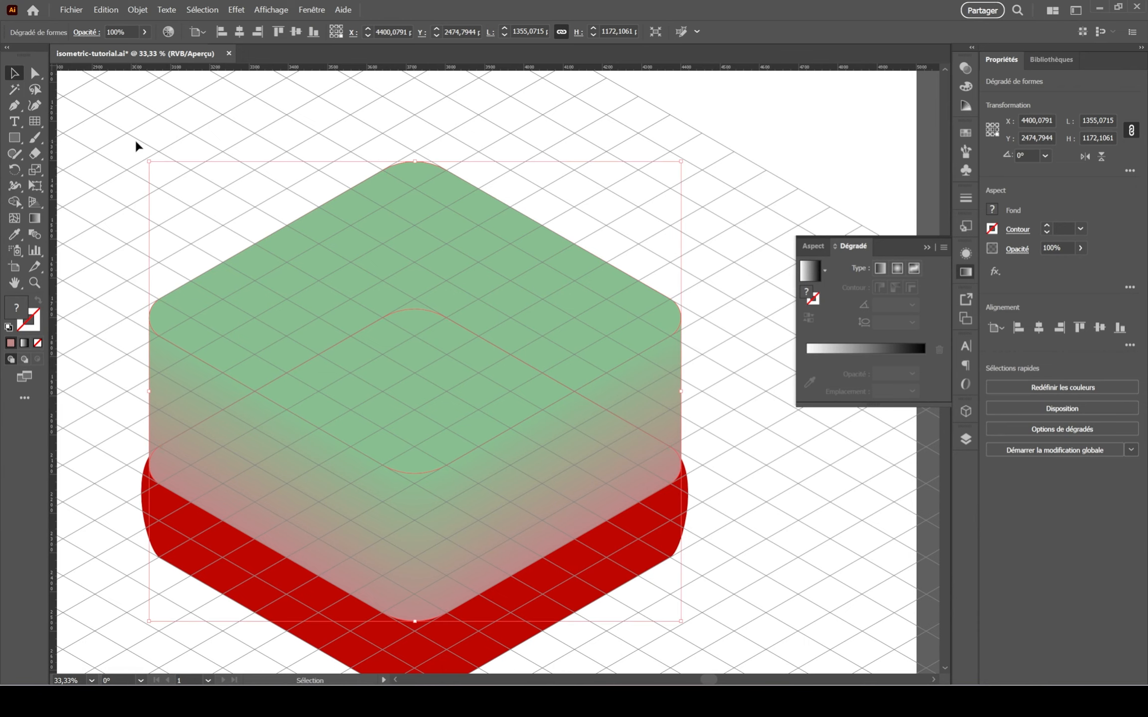
pyautogui.click(134, 138)
# Delete the red base shape beneath the blended block and inspect the block's lower edges.
pyautogui.scroll(-1, 187, 297)
pyautogui.moveTo(271, 567); pyautogui.dragTo(422, 536)
pyautogui.scroll(3, 231, 352)
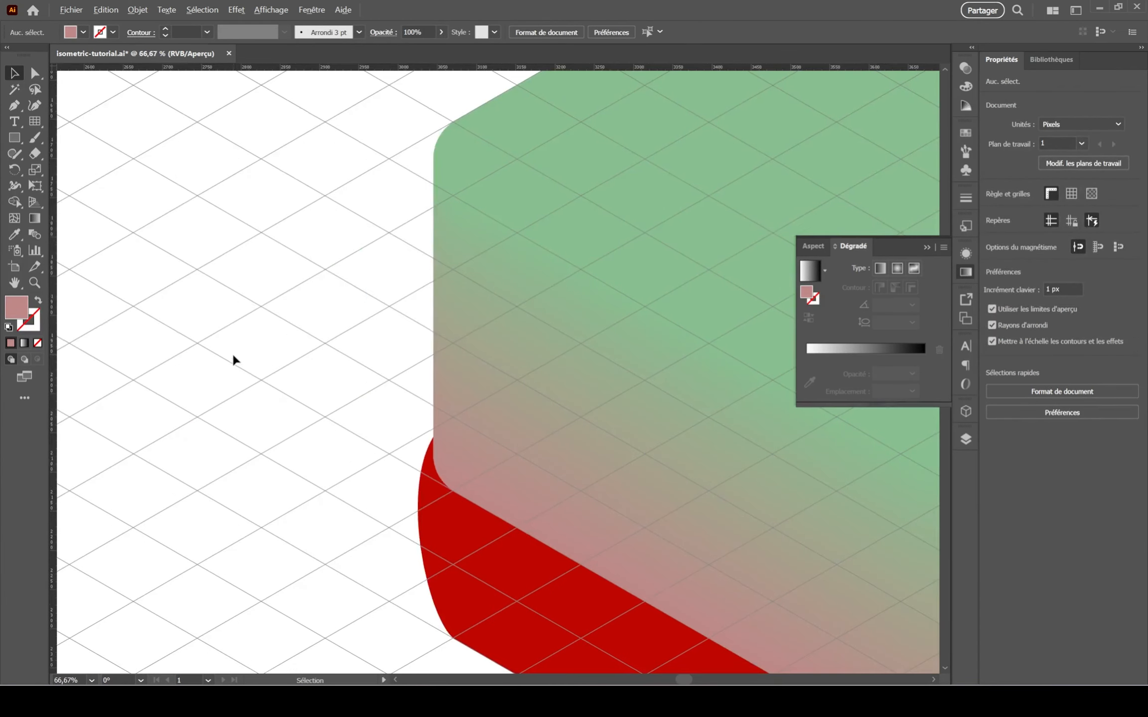
pyautogui.moveTo(231, 353); pyautogui.dragTo(73, 311)
pyautogui.scroll(-1, 309, 510)
pyautogui.click(309, 510)
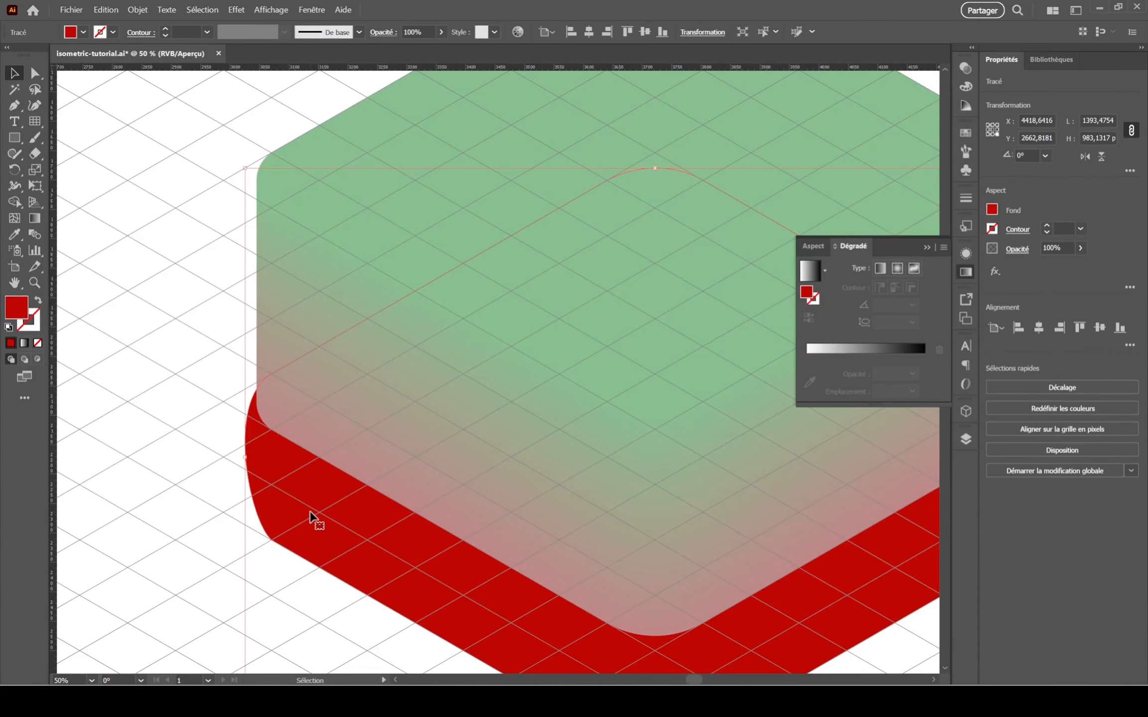
pyautogui.press('Delete')
pyautogui.moveTo(248, 494); pyautogui.dragTo(69, 439)
pyautogui.moveTo(639, 502); pyautogui.dragTo(535, 503)
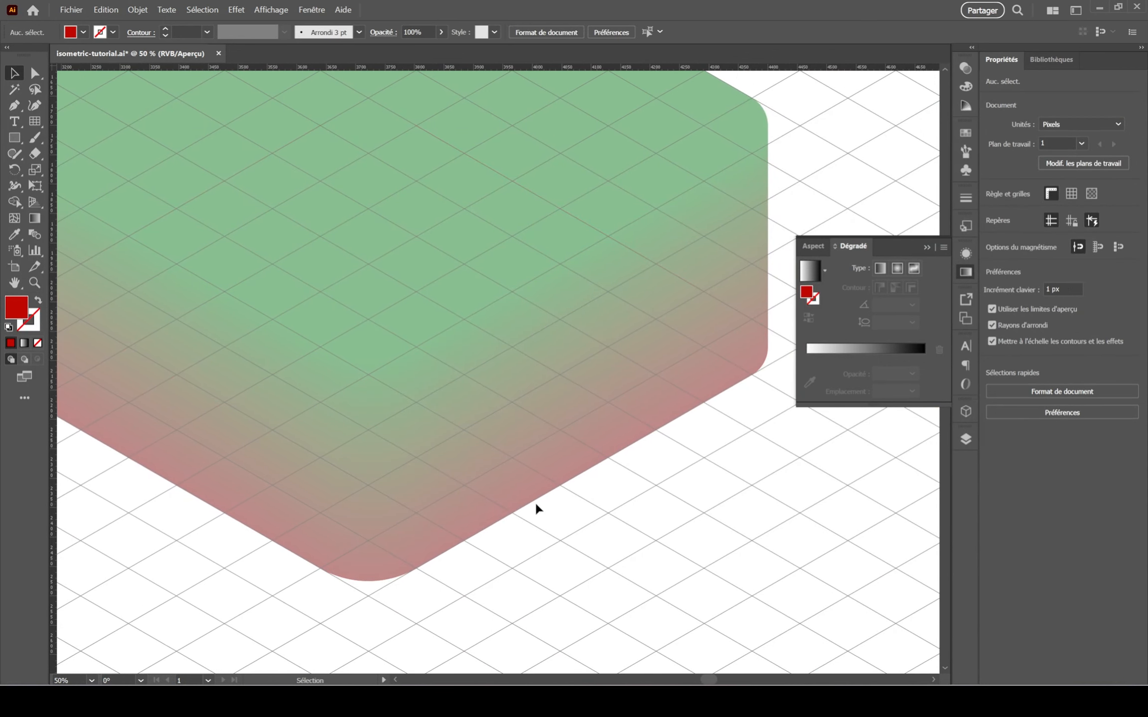
pyautogui.scroll(-1, 535, 503)
# Set the block's blend spacing to a specified number of steps (Etapes), 150, and apply it.
pyautogui.click(418, 272)
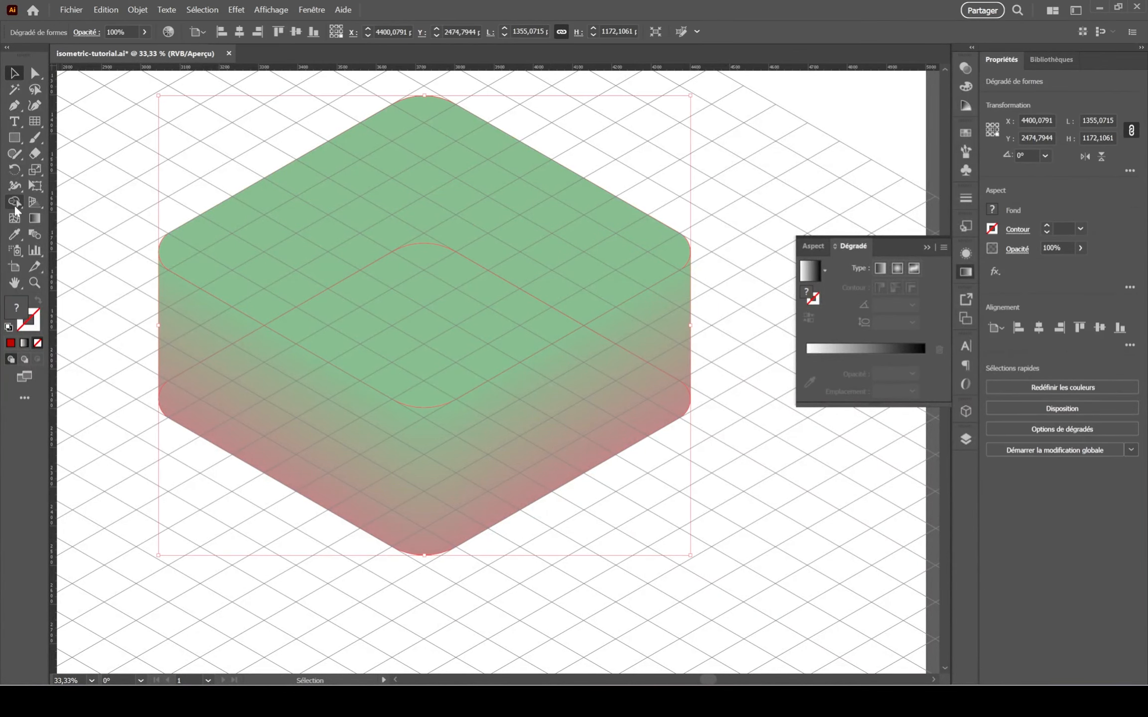
pyautogui.doubleClick(35, 234)
pyautogui.click(764, 268)
pyautogui.click(753, 289)
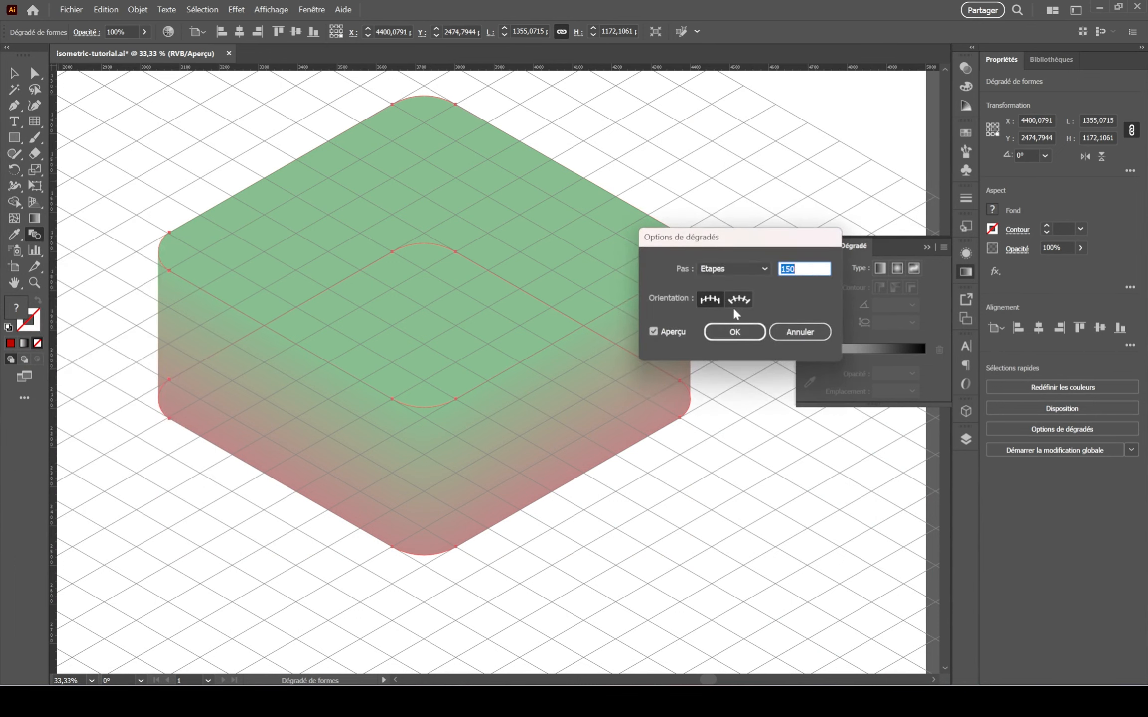
pyautogui.click(731, 332)
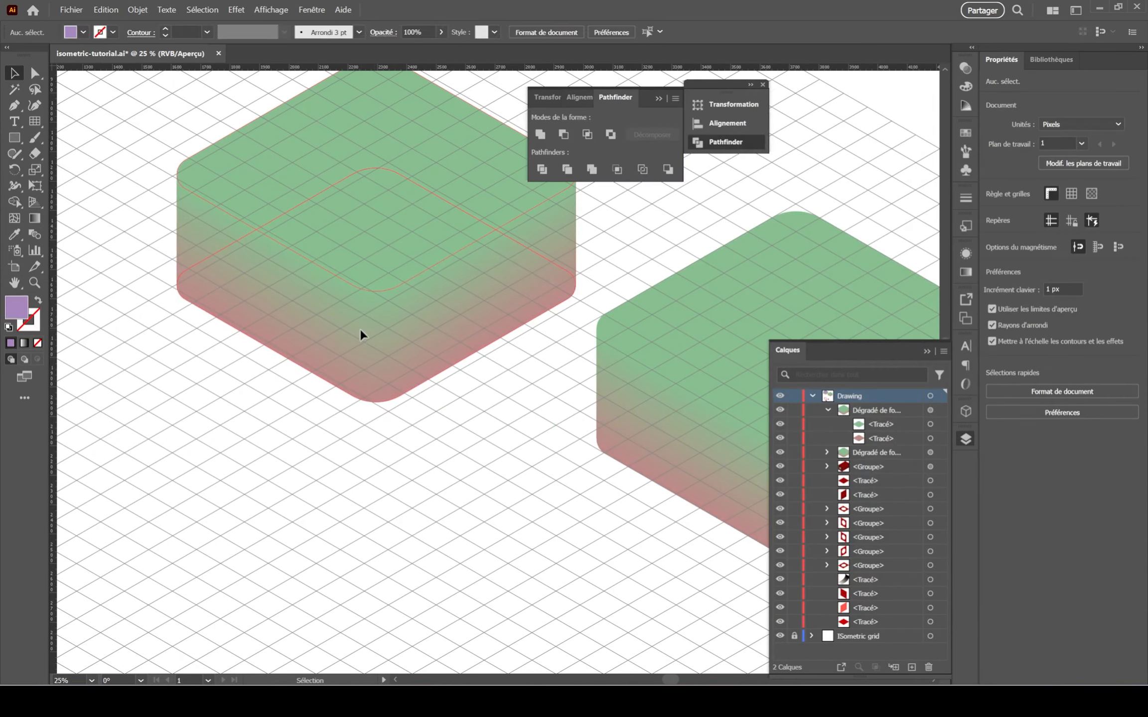
# Delete the existing copy of the blended block and duplicate the original block about 1615 px horizontally to its left.
pyautogui.press('Delete')
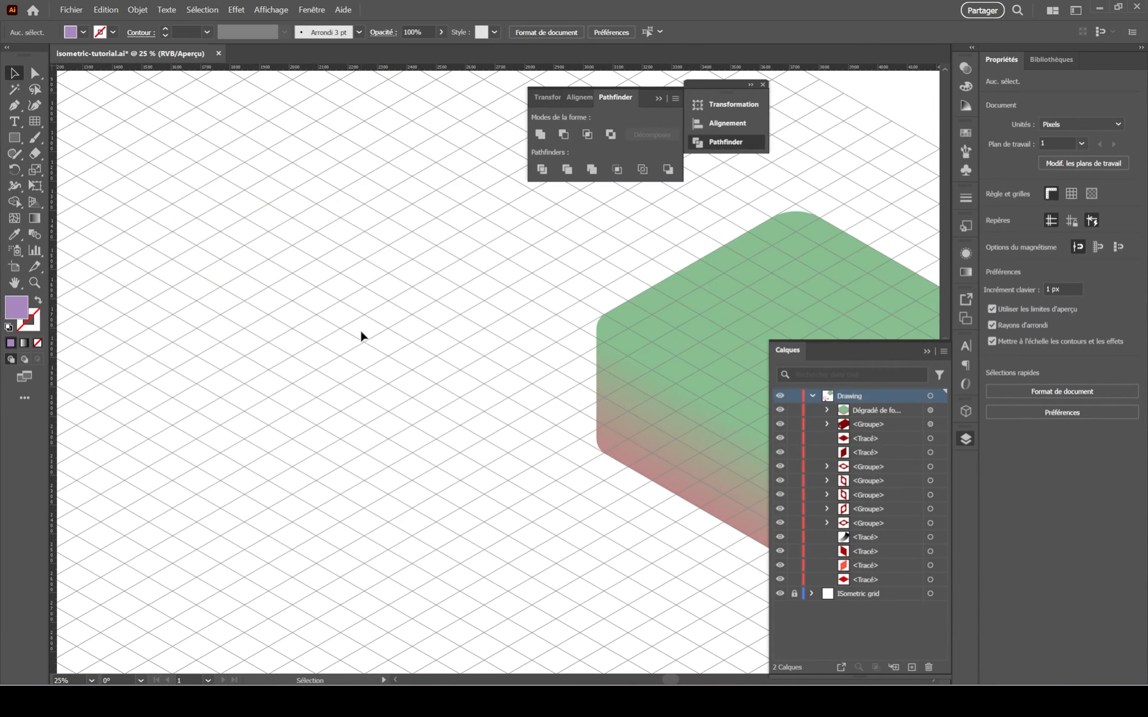
pyautogui.moveTo(741, 331); pyautogui.dragTo(265, 331)
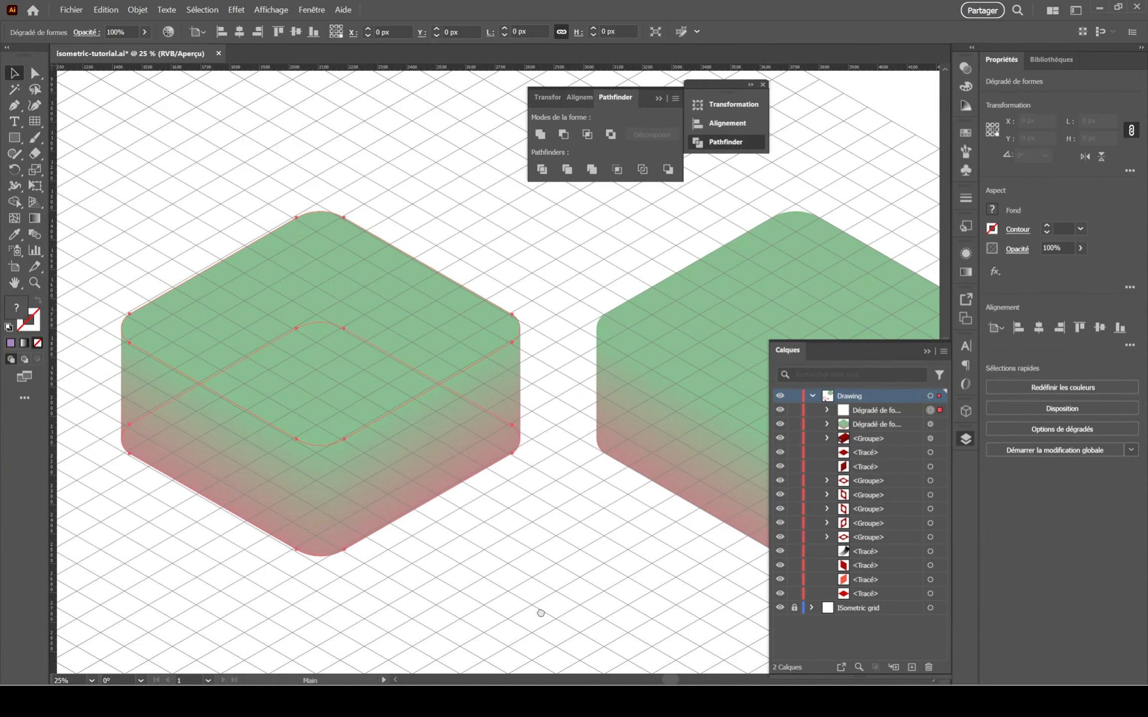
pyautogui.moveTo(539, 612); pyautogui.dragTo(665, 505)
pyautogui.click(661, 501)
# Copy the green top path of the duplicated block's blend, paste it in front, and change the pasted face's hue to blue-violet.
pyautogui.click(826, 410)
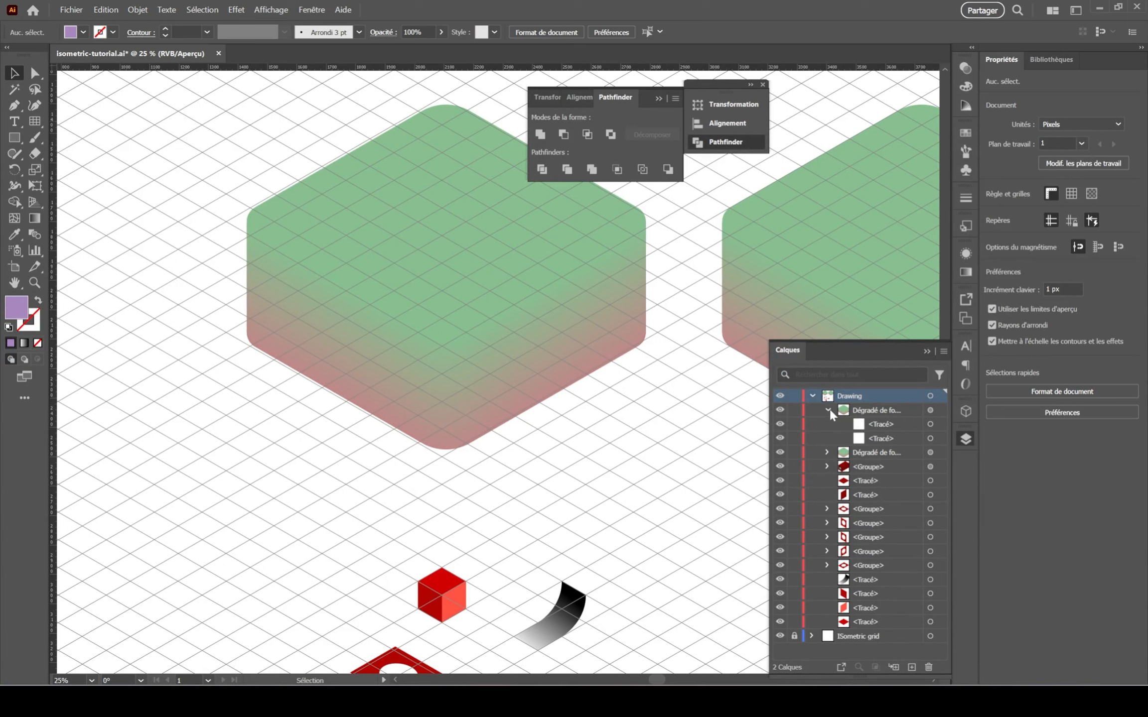
pyautogui.click(930, 424)
pyautogui.hotkey('ctrl', 'c')
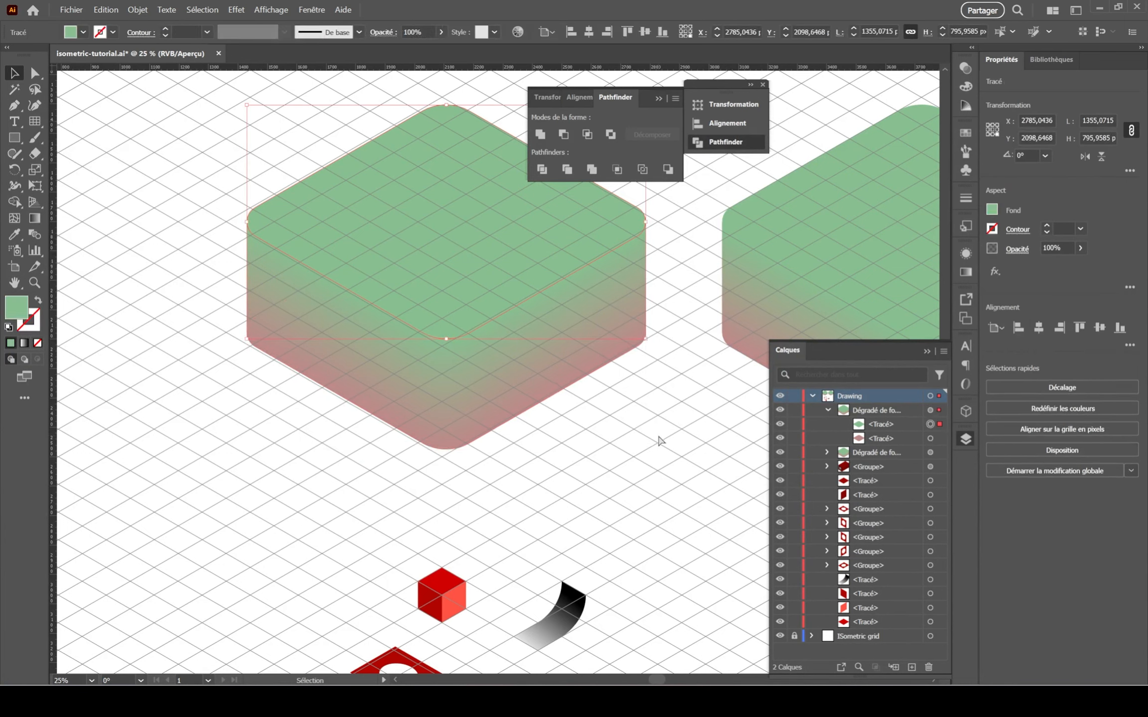
pyautogui.hotkey('ctrl', 'f')
pyautogui.click(992, 209)
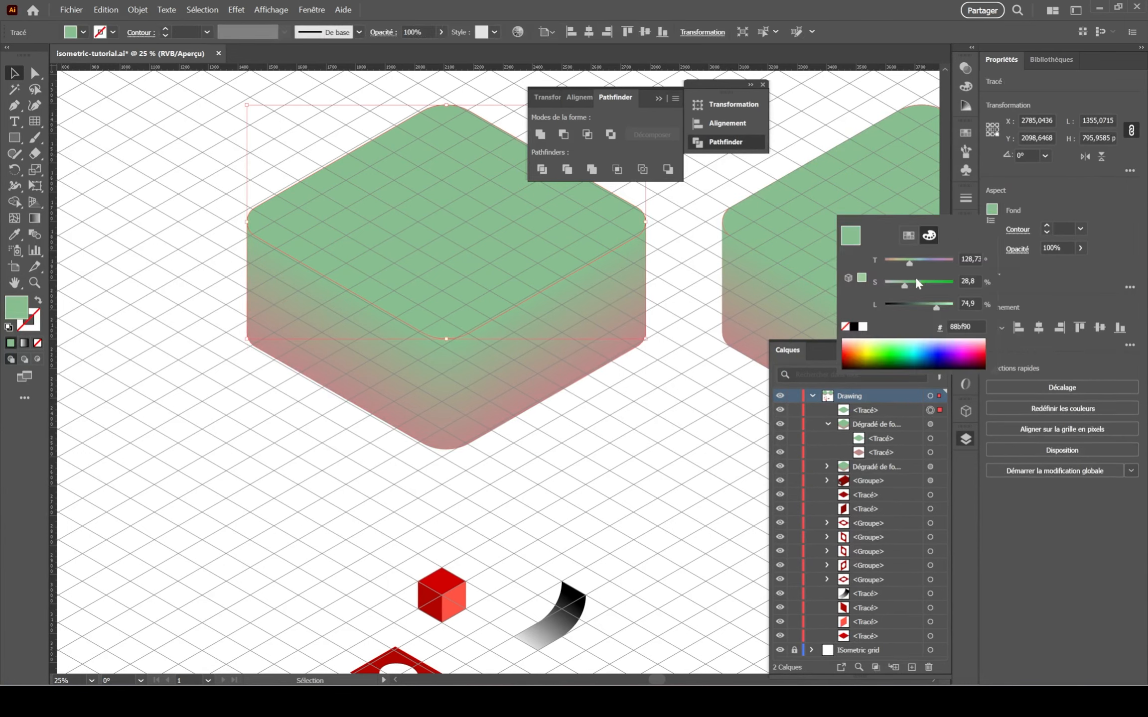
pyautogui.click(950, 259)
pyautogui.click(930, 260)
# Give the blend's upper path the same fill as its lower path, hex bf8888, and save the document.
pyautogui.click(930, 438)
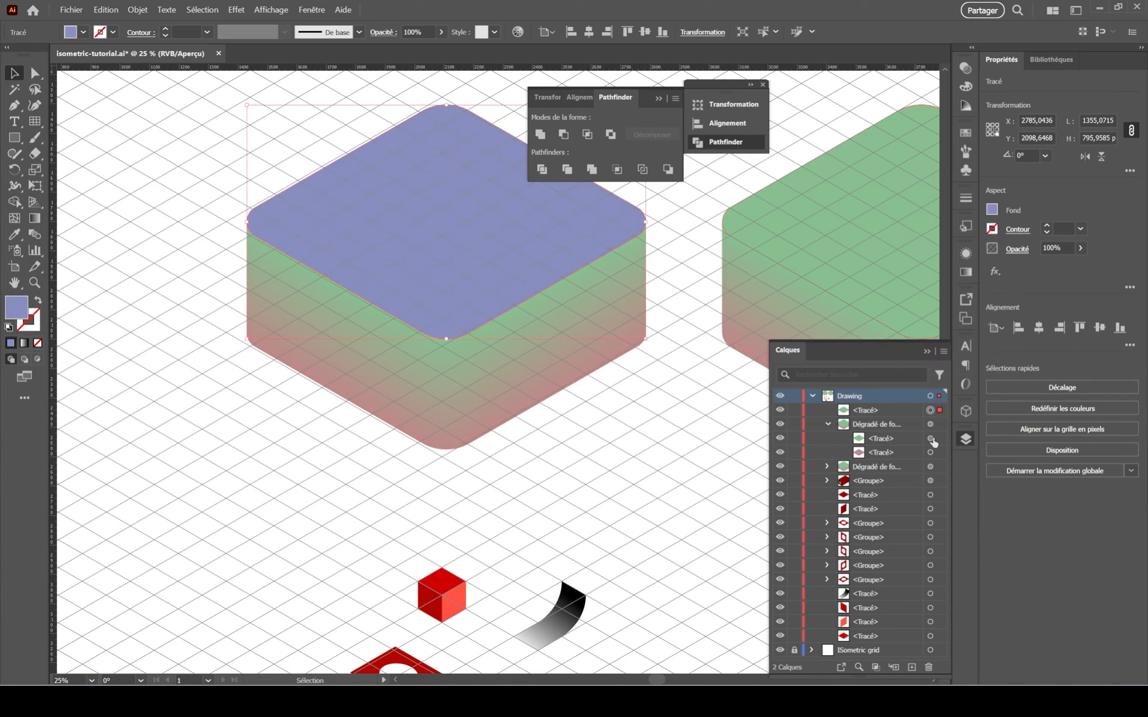
pyautogui.click(930, 452)
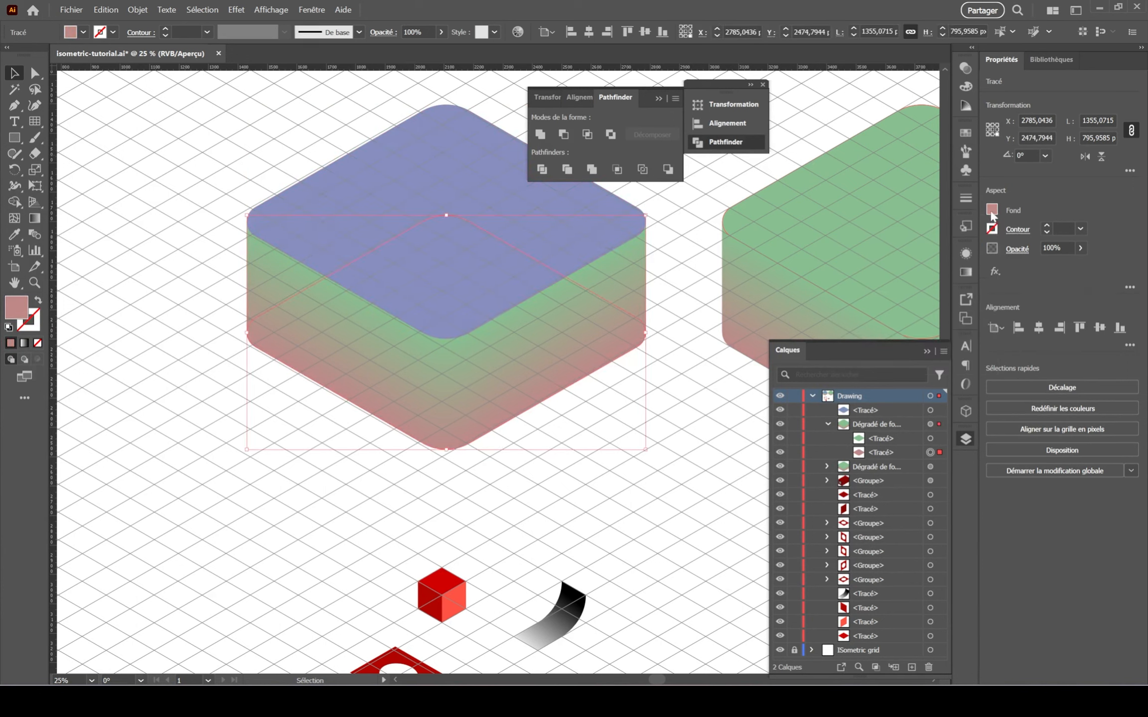
pyautogui.click(992, 211)
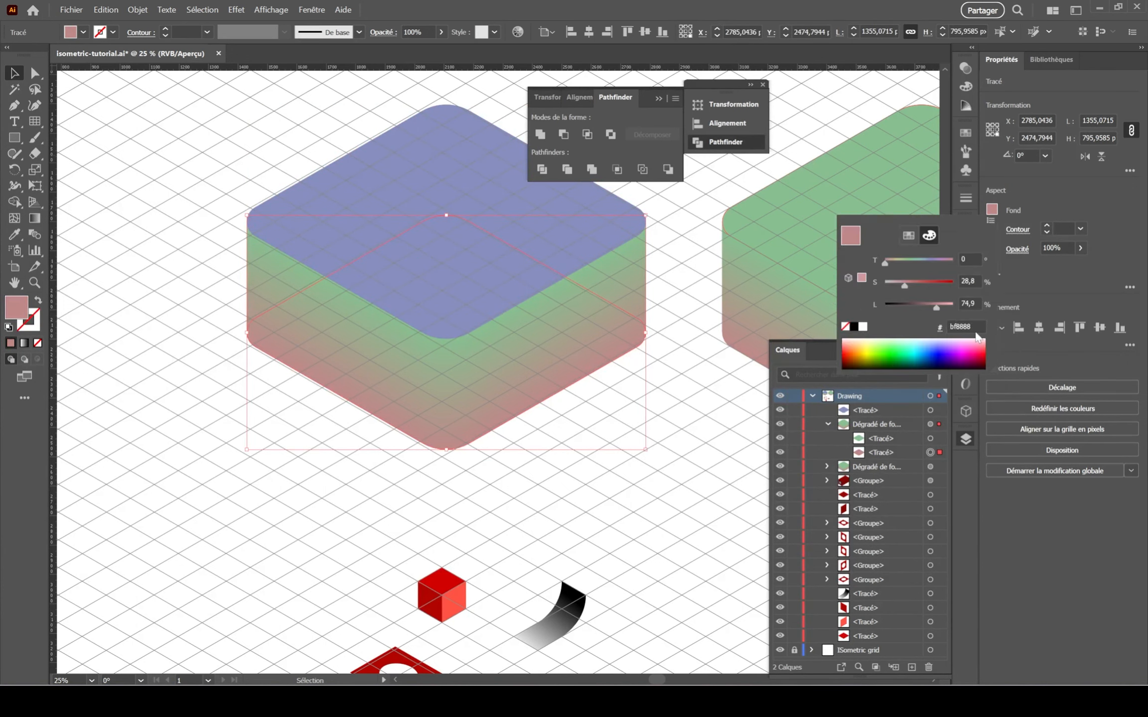
pyautogui.click(930, 439)
pyautogui.click(992, 210)
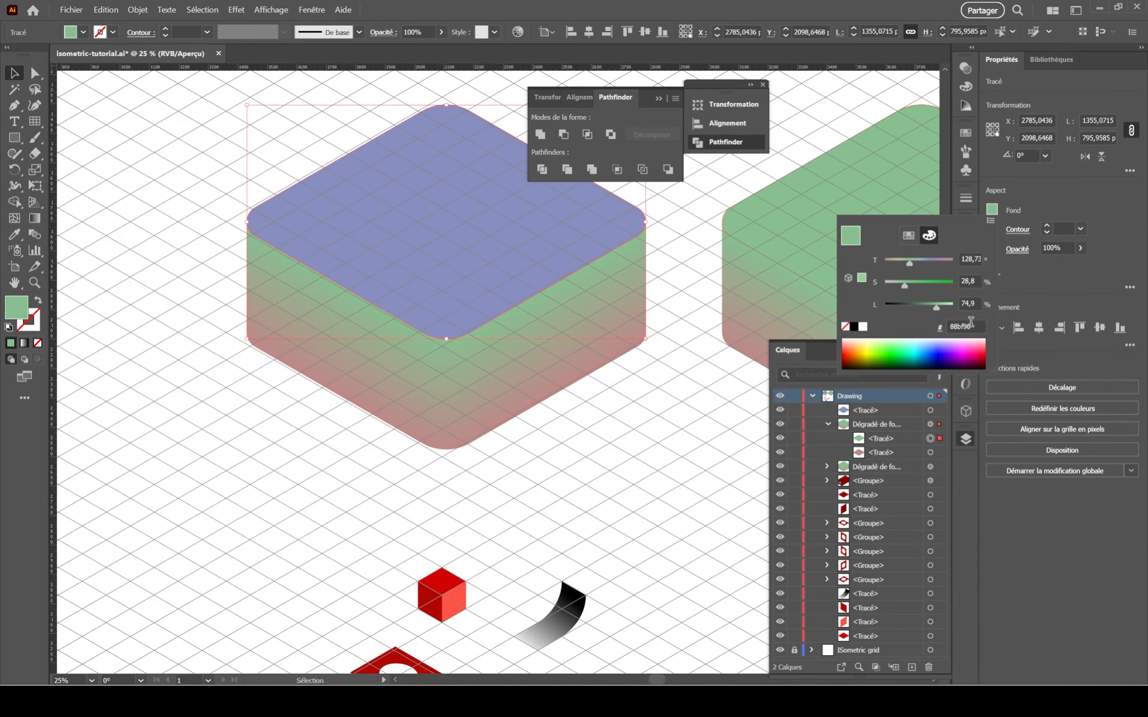
pyautogui.moveTo(971, 325); pyautogui.dragTo(905, 332)
pyautogui.hotkey('ctrl', 'v')
pyautogui.press('Return')
pyautogui.click(117, 159)
pyautogui.moveTo(151, 160); pyautogui.dragTo(82, 250)
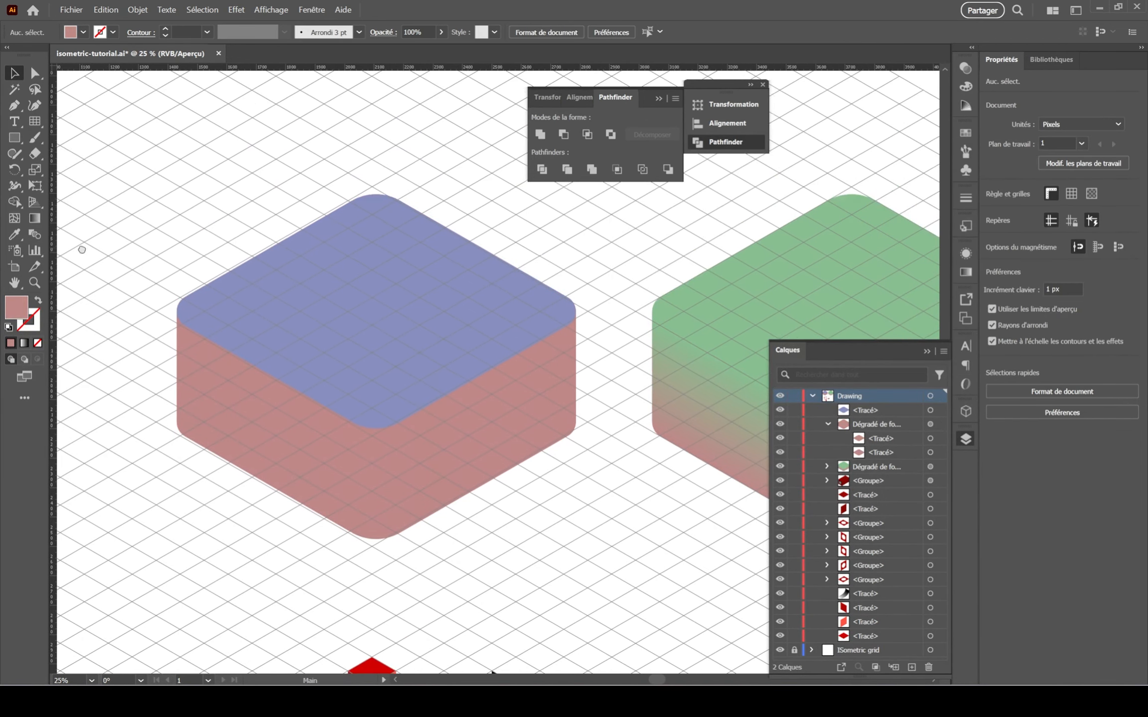
pyautogui.hotkey('ctrl', 's')
pyautogui.scroll(-2, 120, 250)
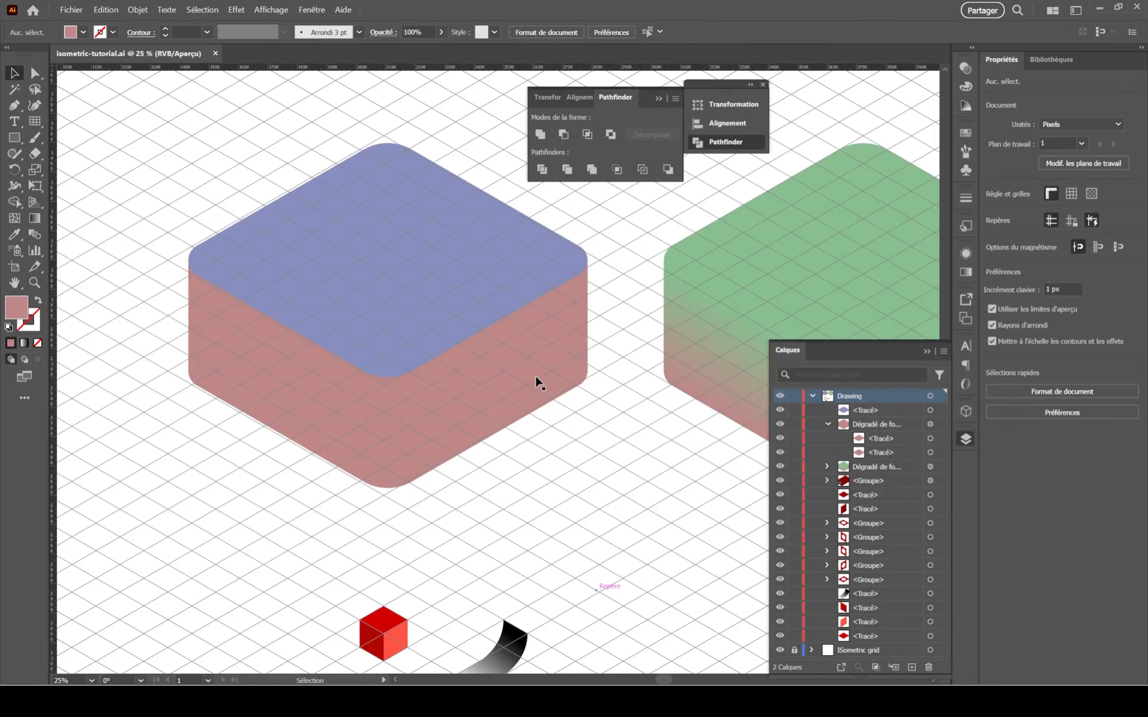
# Expand the pink blended side of the block with its object and fill, and unite the resulting pieces into one shape.
pyautogui.click(496, 372)
pyautogui.click(147, 8)
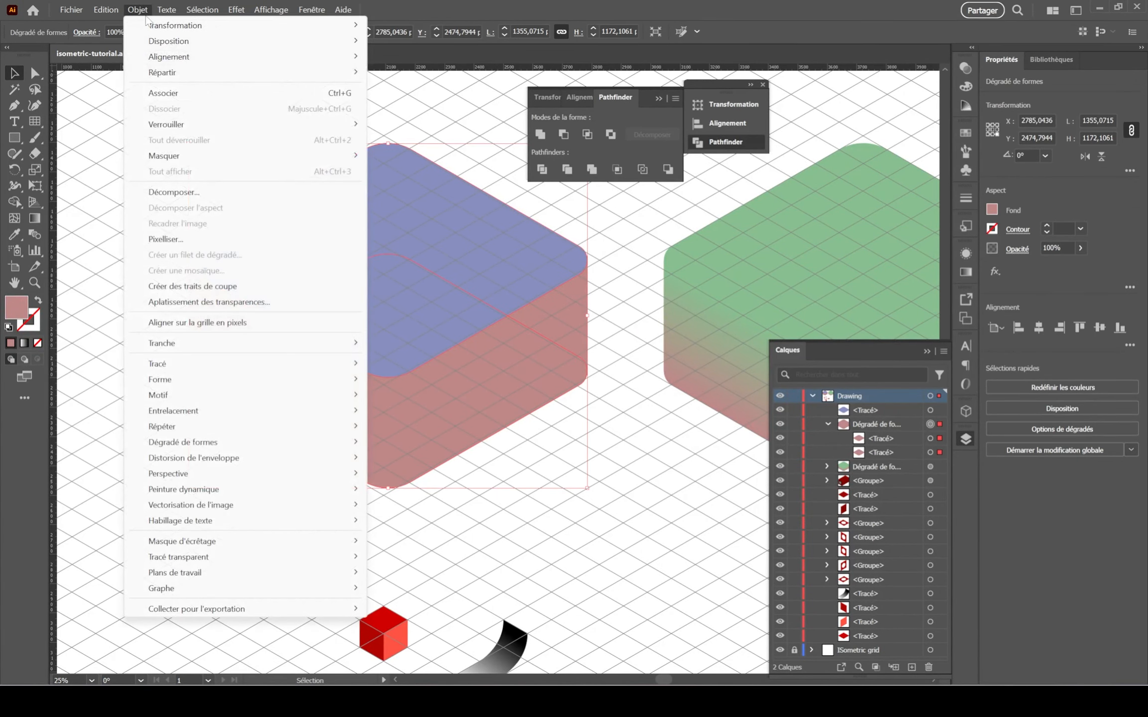
pyautogui.click(221, 194)
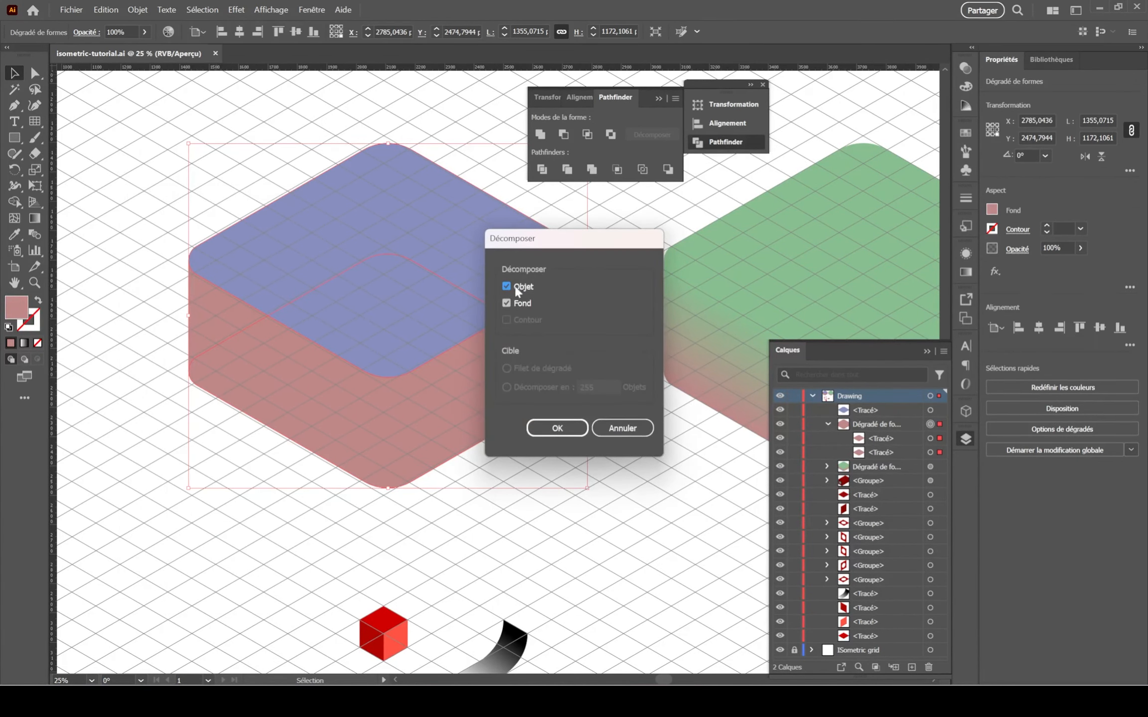
pyautogui.click(557, 429)
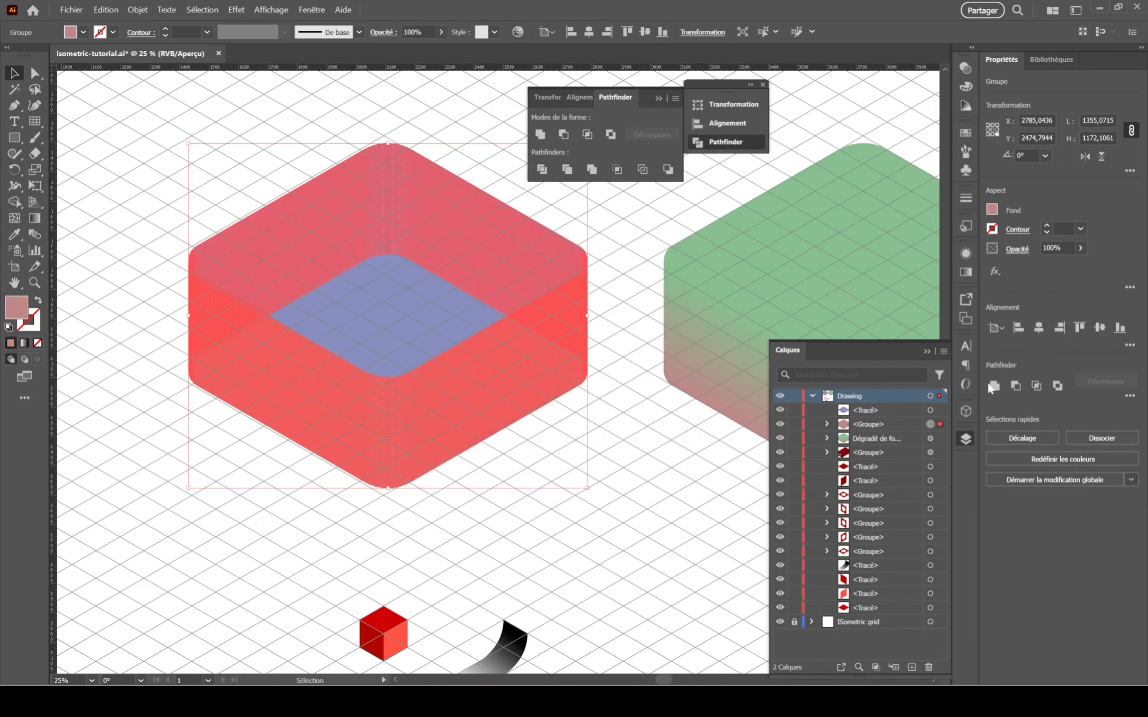
pyautogui.click(699, 490)
pyautogui.click(479, 383)
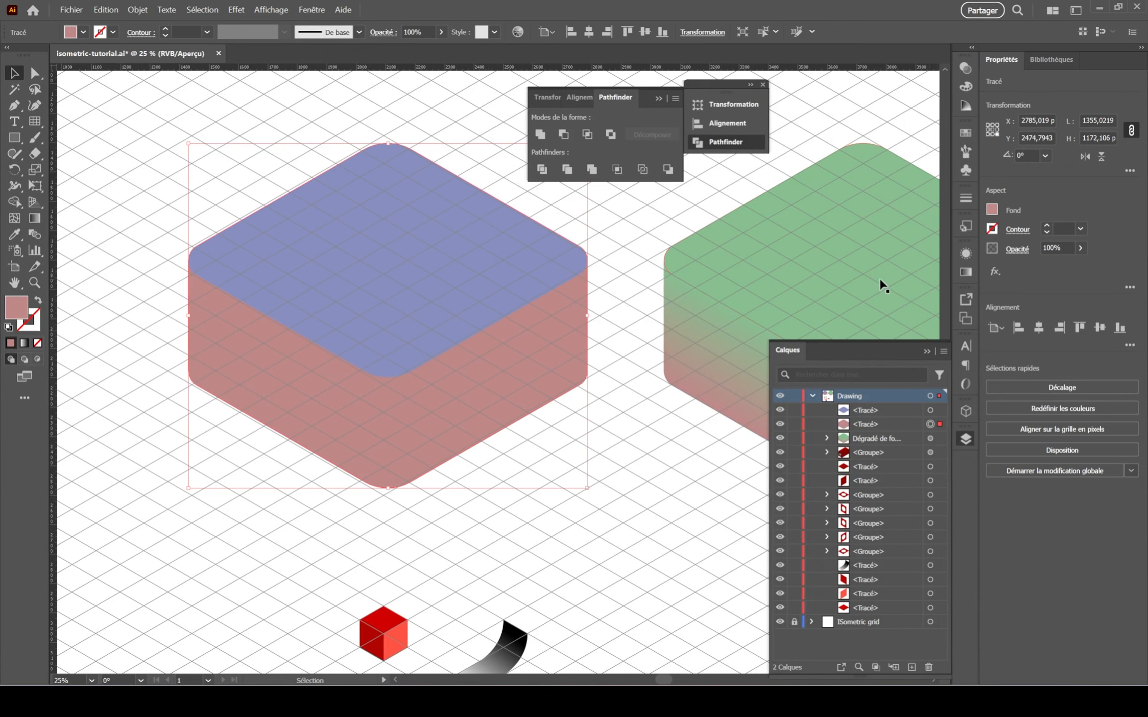
# Fill the block's merged side shape with a linear white-to-black gradient, add a grey stop at about 63%, and save the document.
pyautogui.click(968, 273)
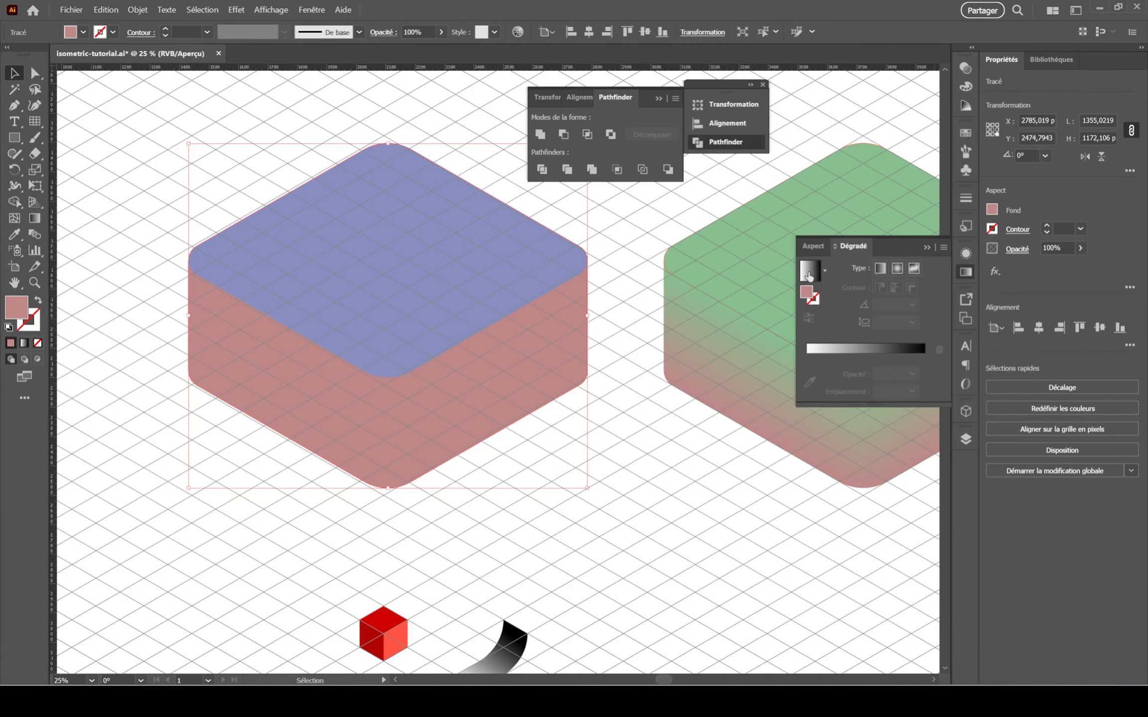
pyautogui.click(808, 273)
pyautogui.click(903, 288)
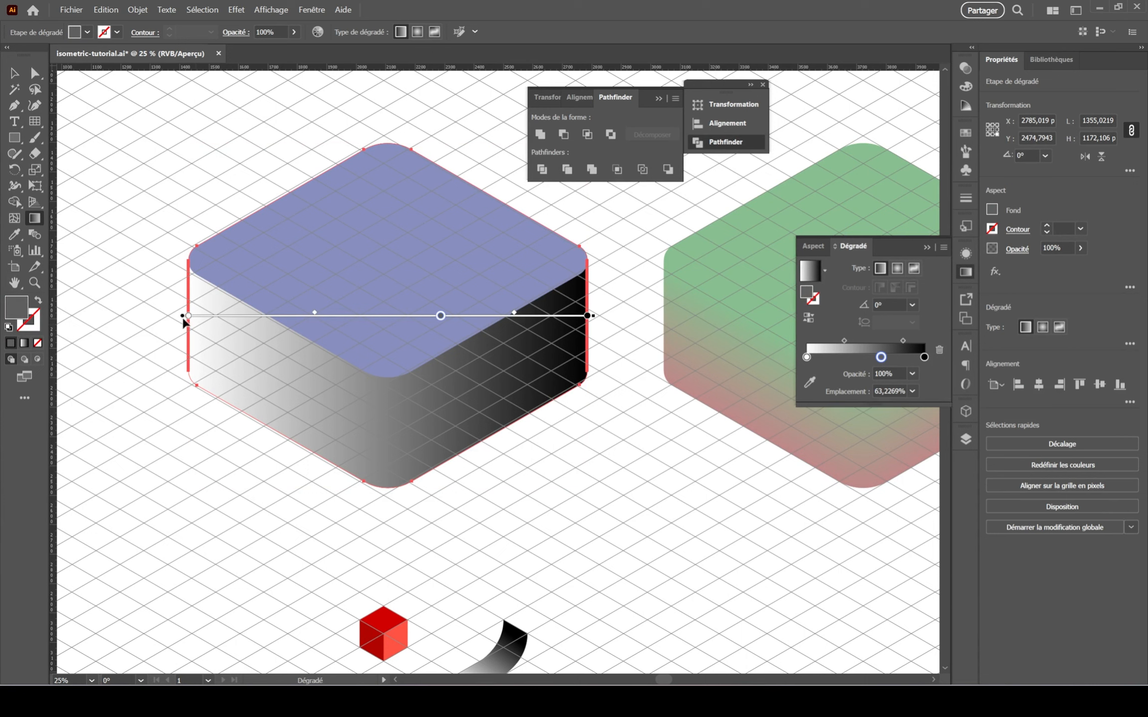
pyautogui.moveTo(184, 321)
pyautogui.mouseDown()
pyautogui.moveTo(95, 321)
pyautogui.moveTo(123, 427)
pyautogui.mouseUp()
pyautogui.hotkey('ctrl', 'z')
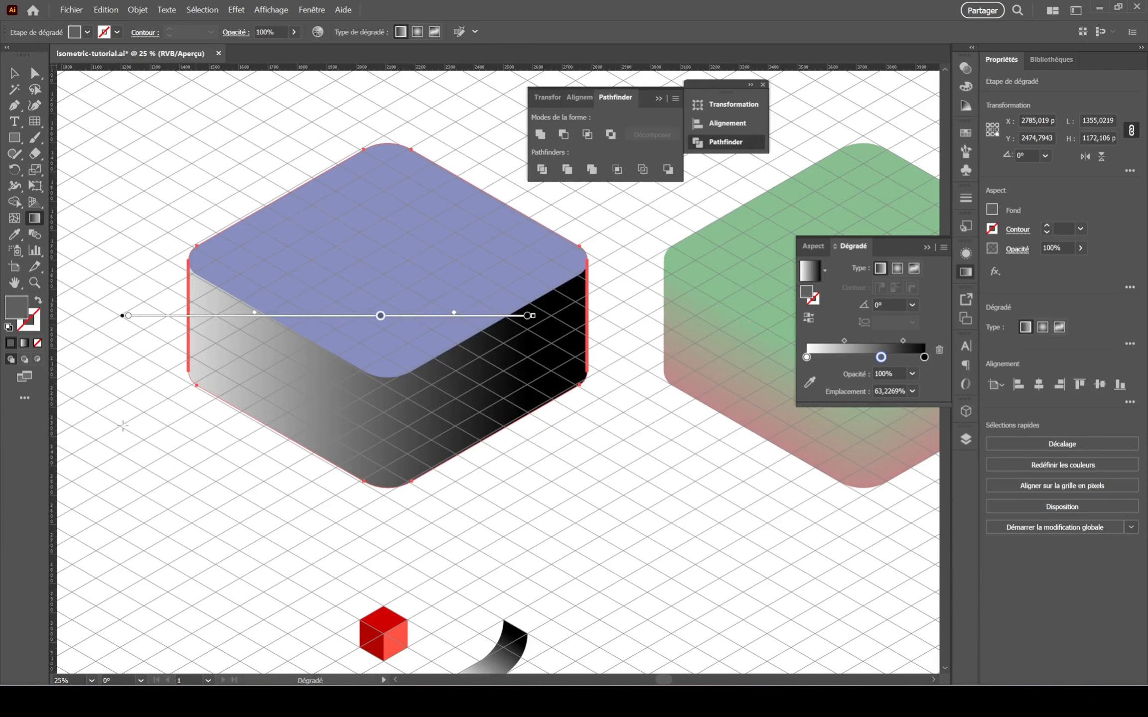
pyautogui.click(14, 74)
pyautogui.click(131, 119)
pyautogui.hotkey('ctrl', 's')
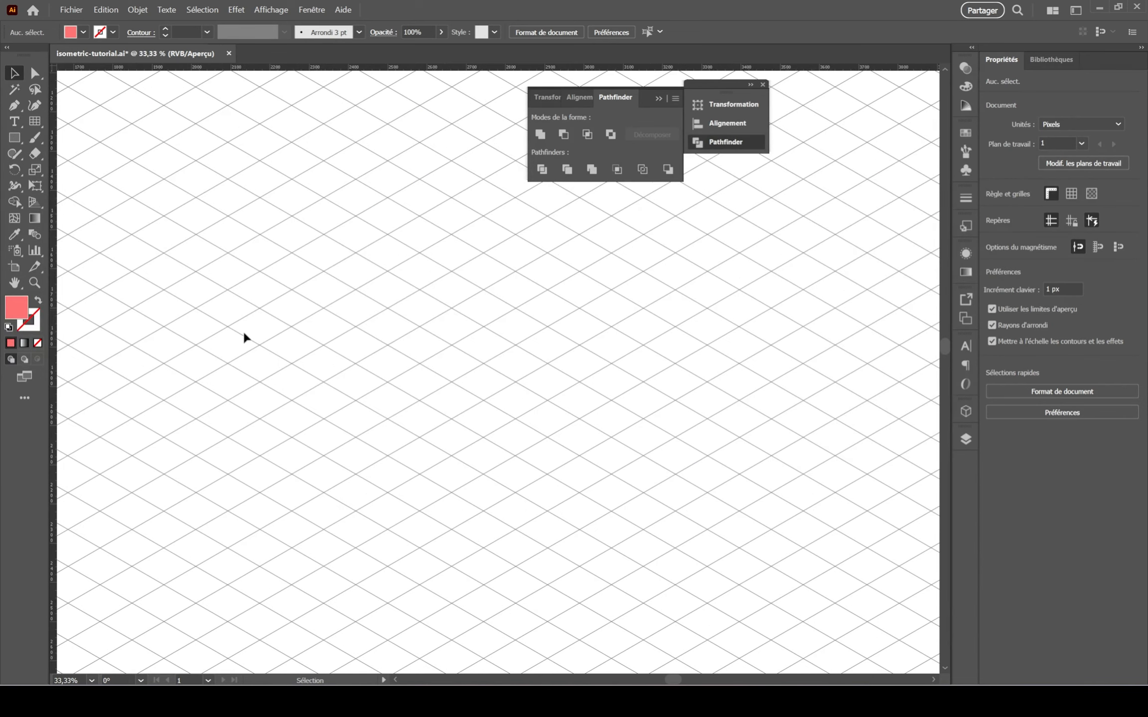
# Draw a red square about 660 px wide on an empty area of the grid and round its corners to about 125 px.
pyautogui.press('m')
pyautogui.moveTo(285, 267); pyautogui.dragTo(544, 526)
pyautogui.moveTo(538, 273); pyautogui.dragTo(496, 316)
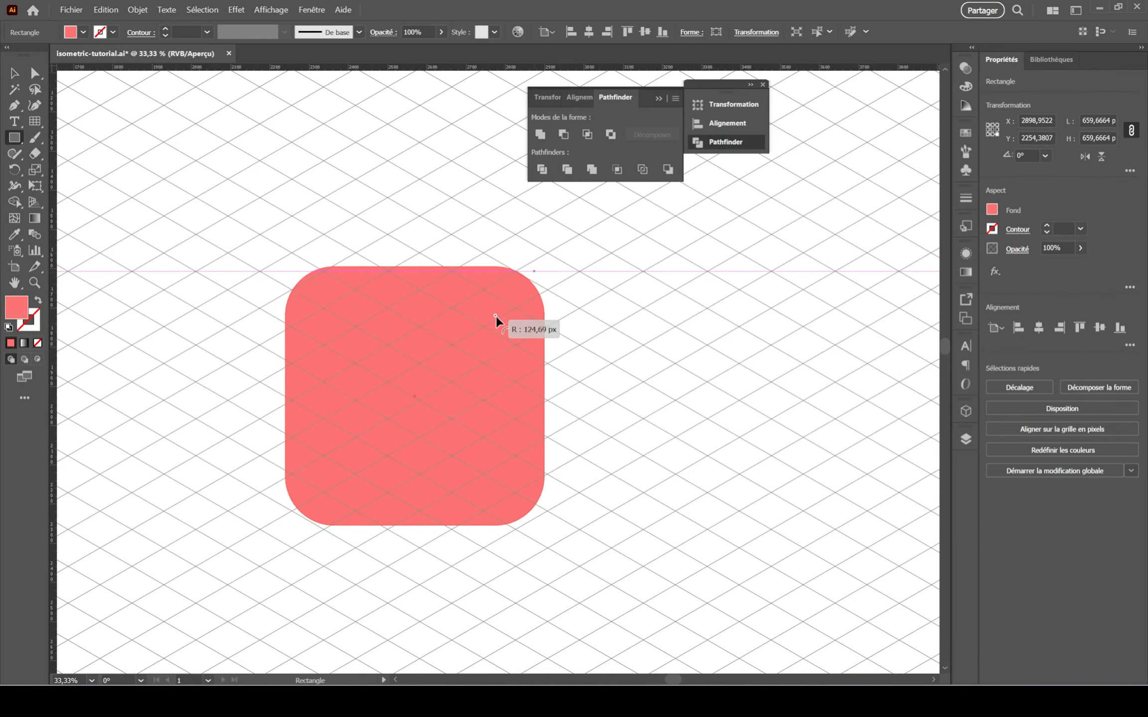
# Apply a classic 3D Extrude & Bevel effect to the rounded square with the isometric top position and a depth of 161 pt.
pyautogui.click(237, 9)
pyautogui.moveTo(299, 88)
pyautogui.moveTo(548, 167)
pyautogui.click(688, 167)
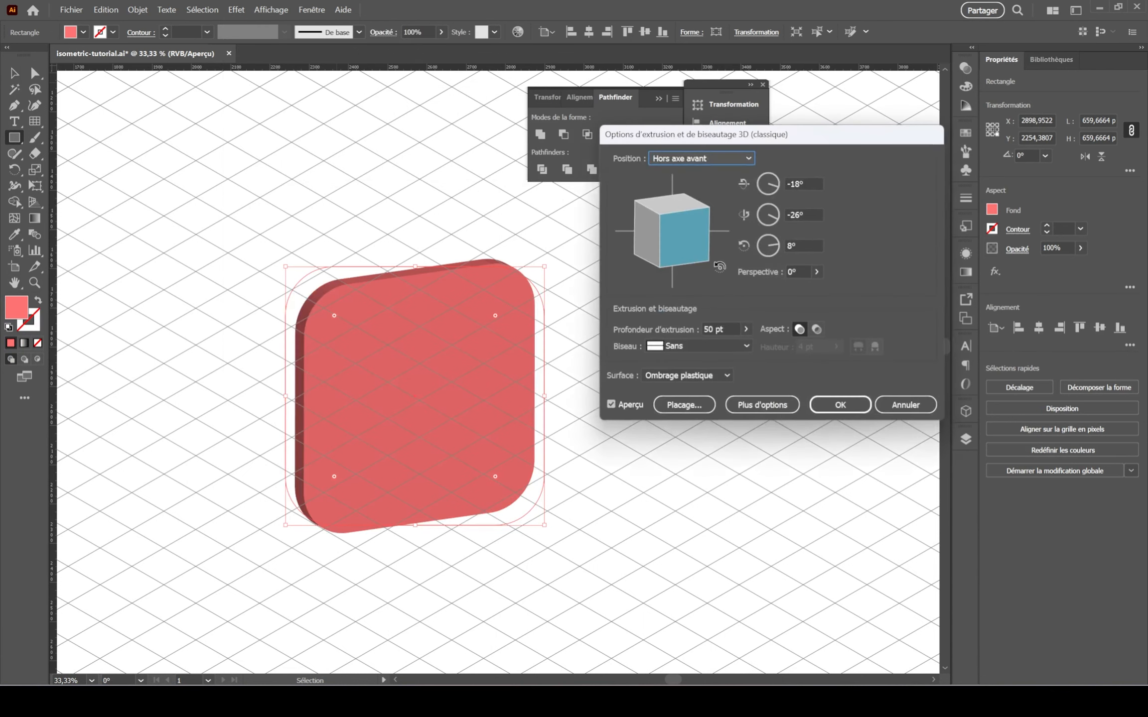
pyautogui.click(743, 158)
pyautogui.click(727, 400)
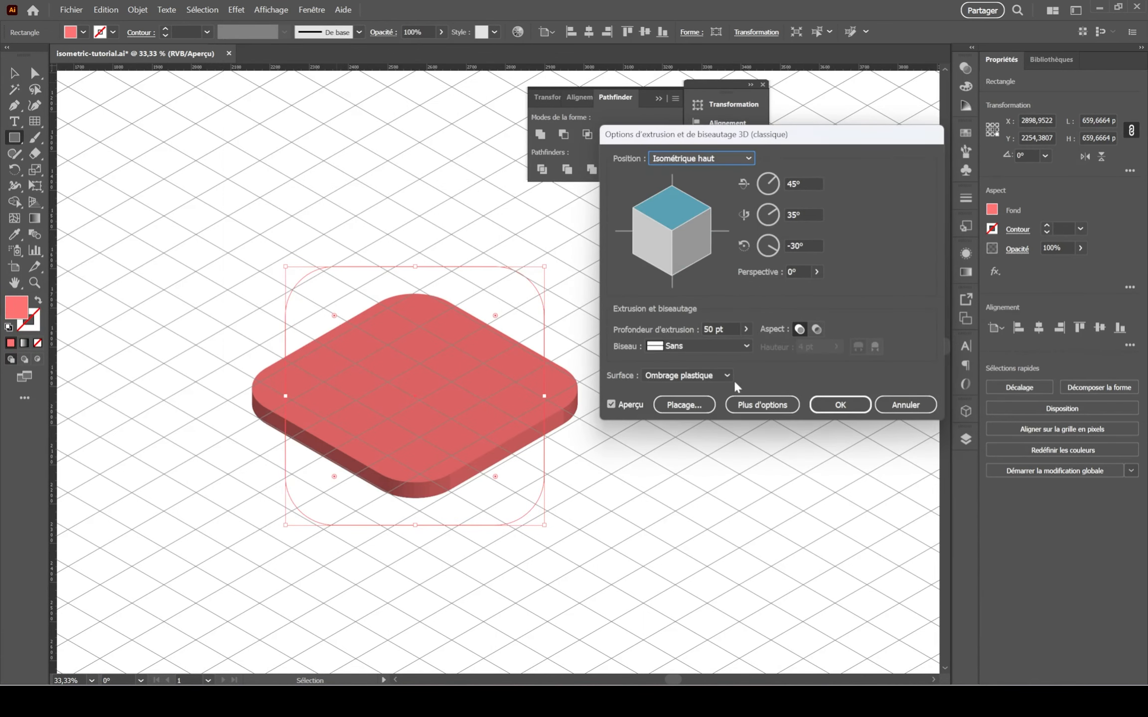
pyautogui.click(746, 329)
pyautogui.moveTo(697, 345); pyautogui.dragTo(699, 345)
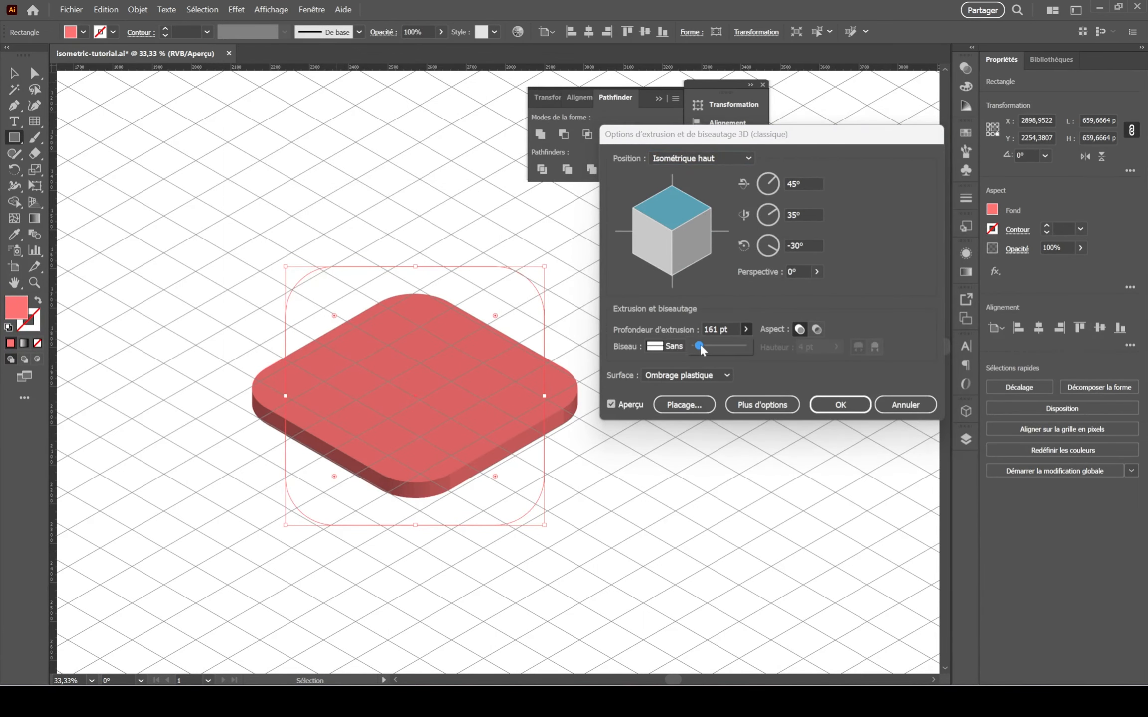
pyautogui.click(840, 405)
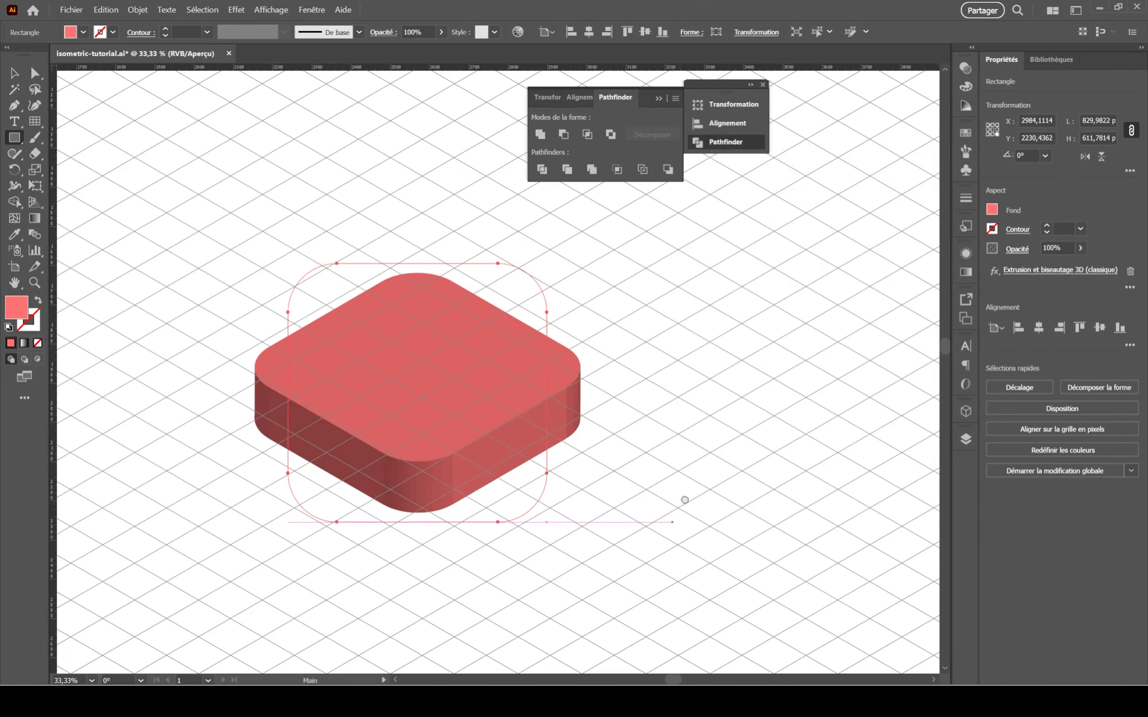
# Expand the appearance of the extruded block and ungroup the resulting artwork.
pyautogui.press('v')
pyautogui.click(137, 10)
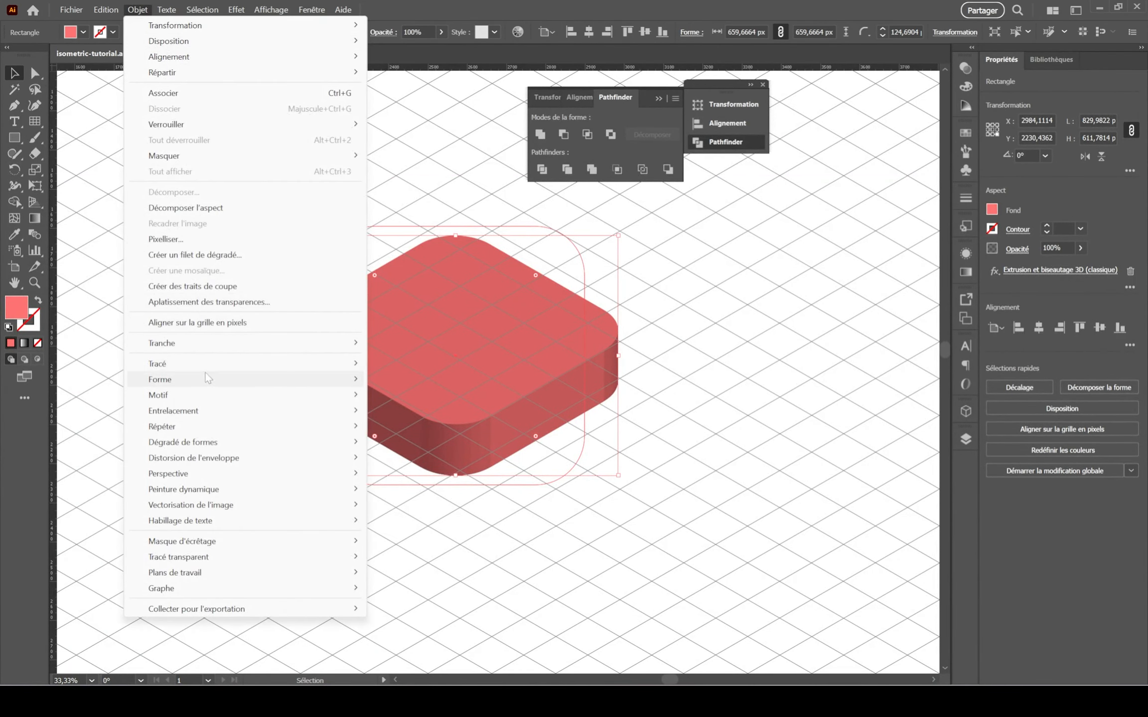
pyautogui.click(218, 208)
pyautogui.click(138, 11)
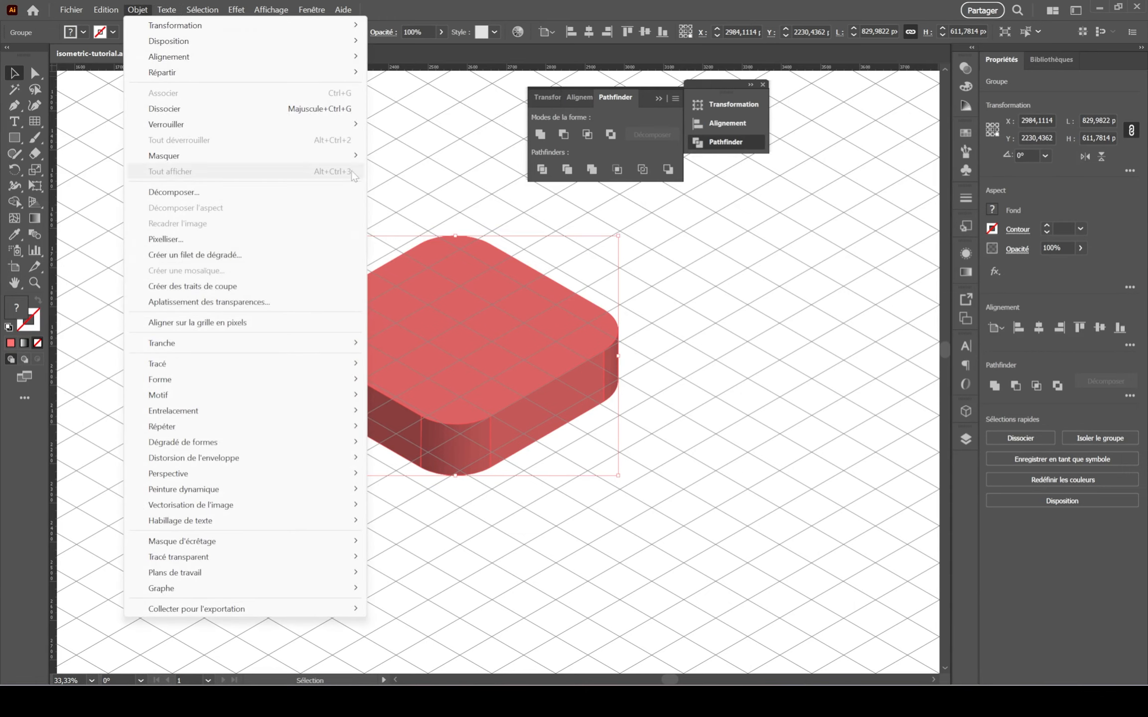
pyautogui.click(170, 109)
pyautogui.scroll(1, 429, 335)
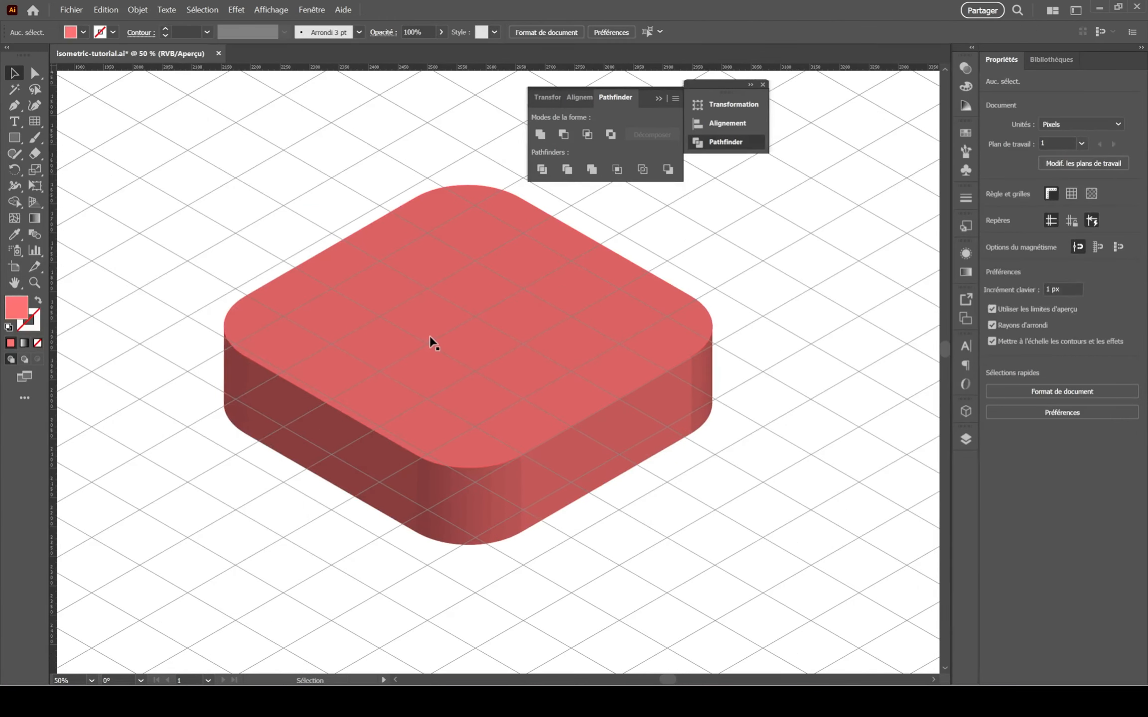
pyautogui.click(38, 78)
pyautogui.moveTo(186, 355); pyautogui.dragTo(317, 457)
pyautogui.click(307, 544)
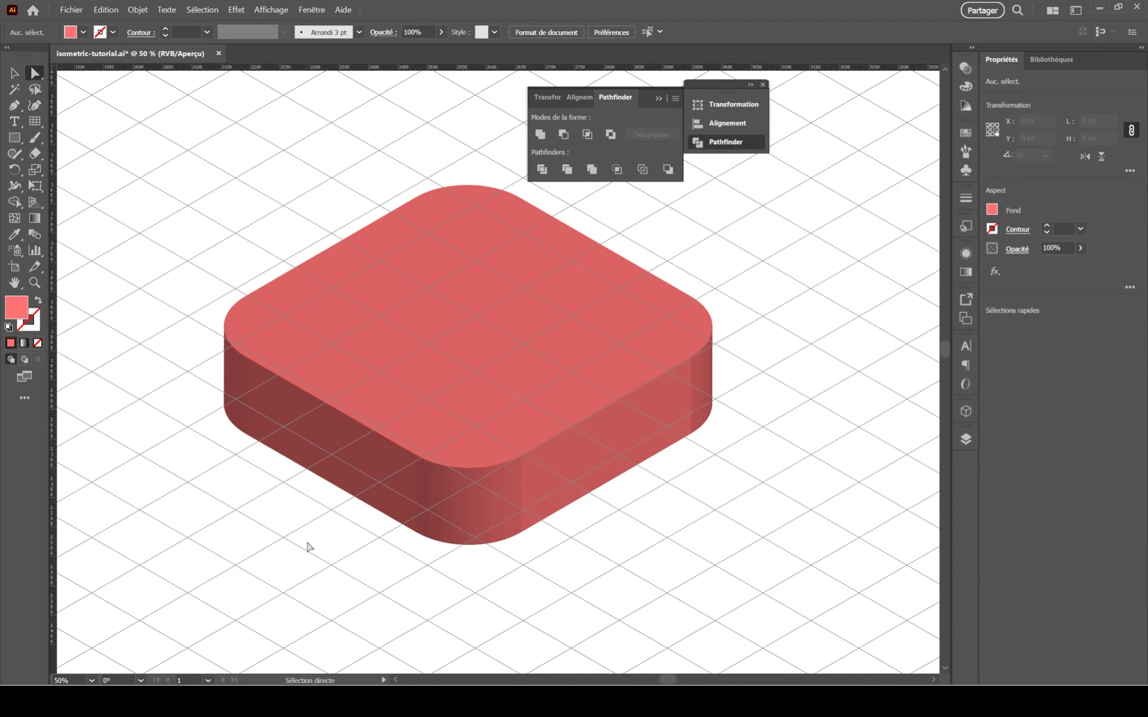
pyautogui.moveTo(307, 544); pyautogui.dragTo(250, 491)
pyautogui.hotkey('ctrl', 'a')
pyautogui.hotkey('shift', 'm')
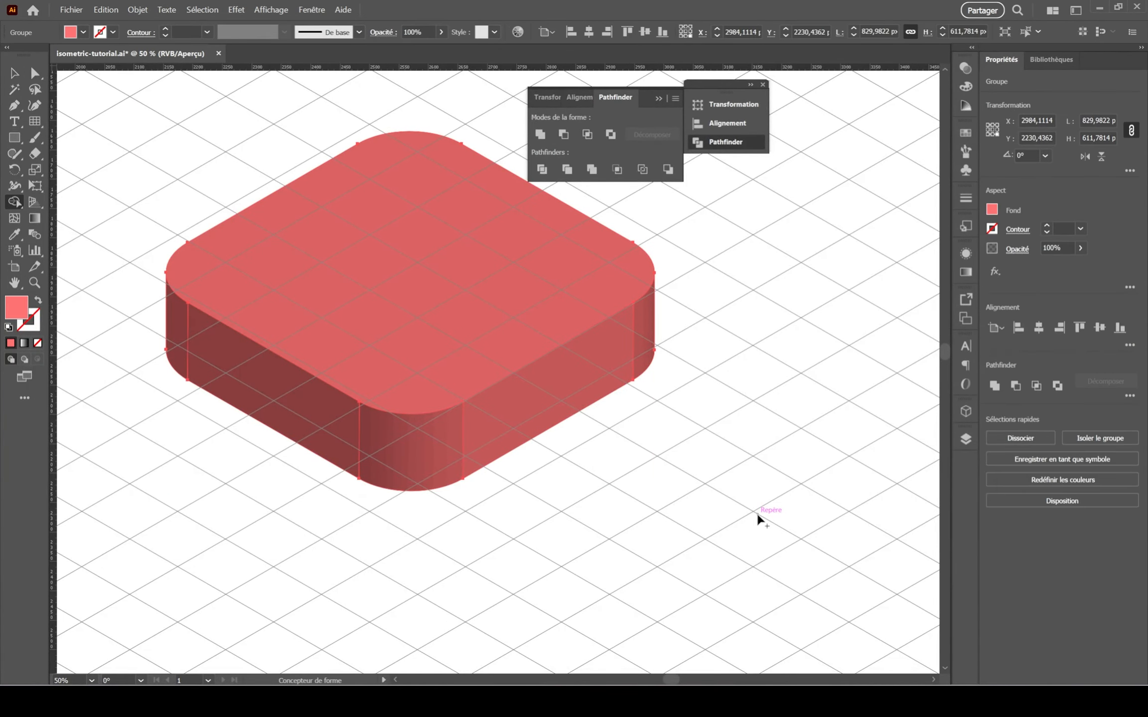
pyautogui.scroll(4, 413, 446)
pyautogui.press('v')
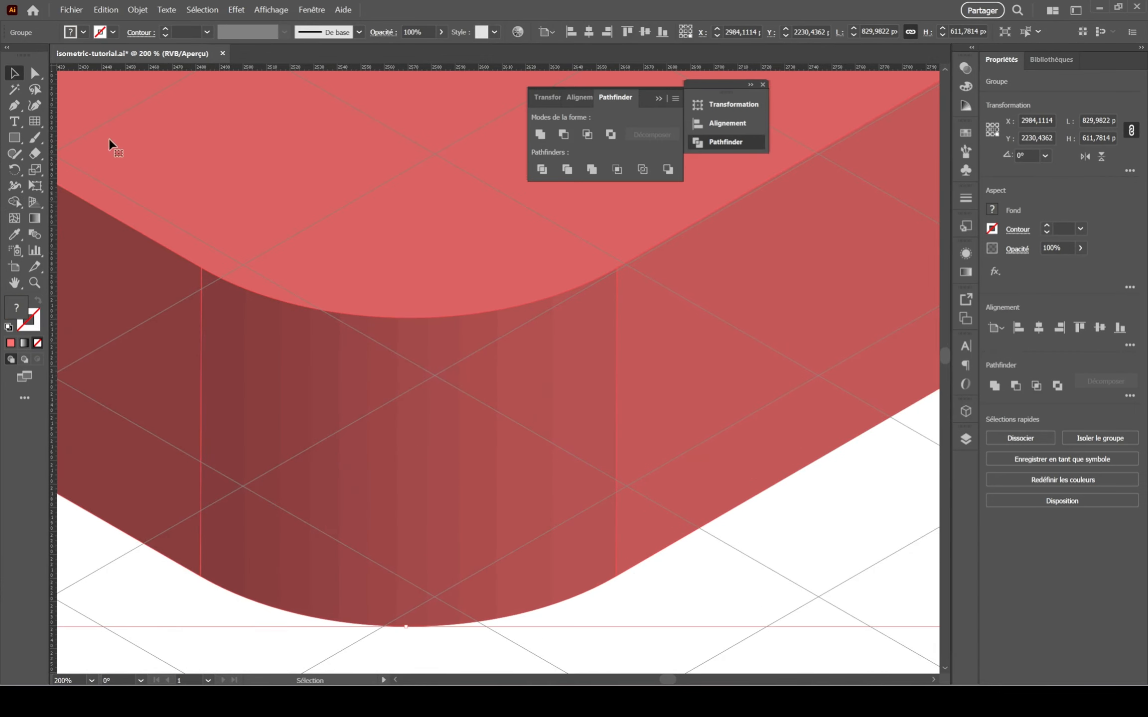
# Unite the strips of the block's front rounded corner into one shape and fill it with green 3c855e.
pyautogui.click(966, 438)
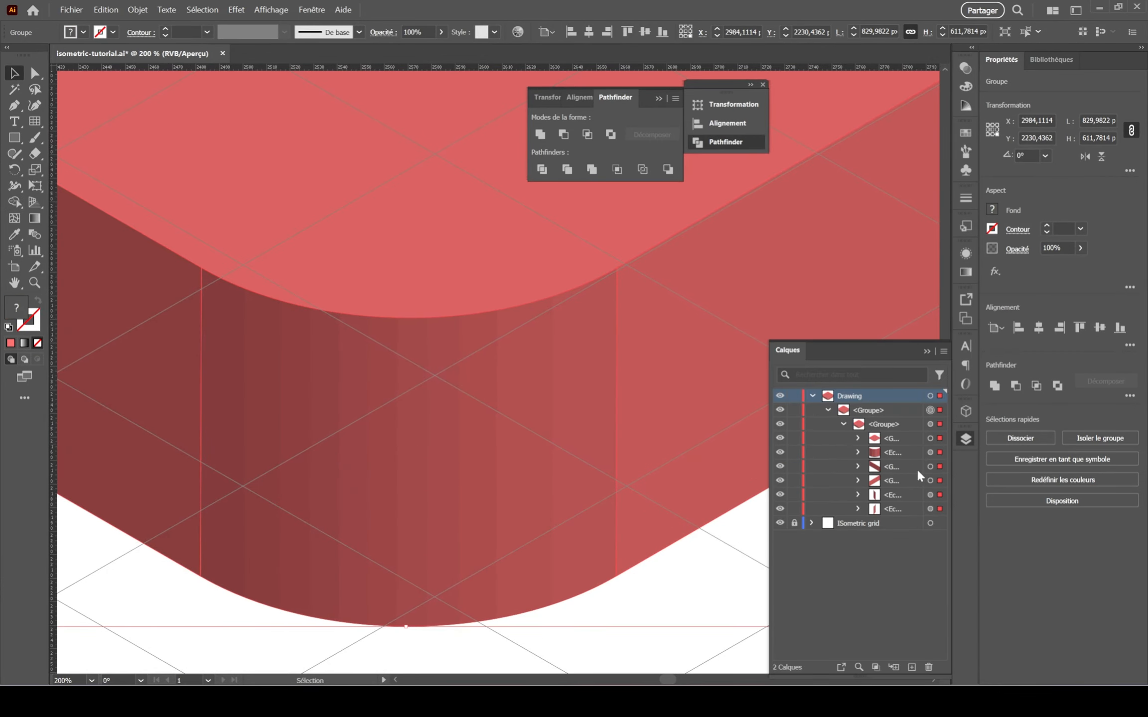
pyautogui.click(929, 452)
pyautogui.click(994, 385)
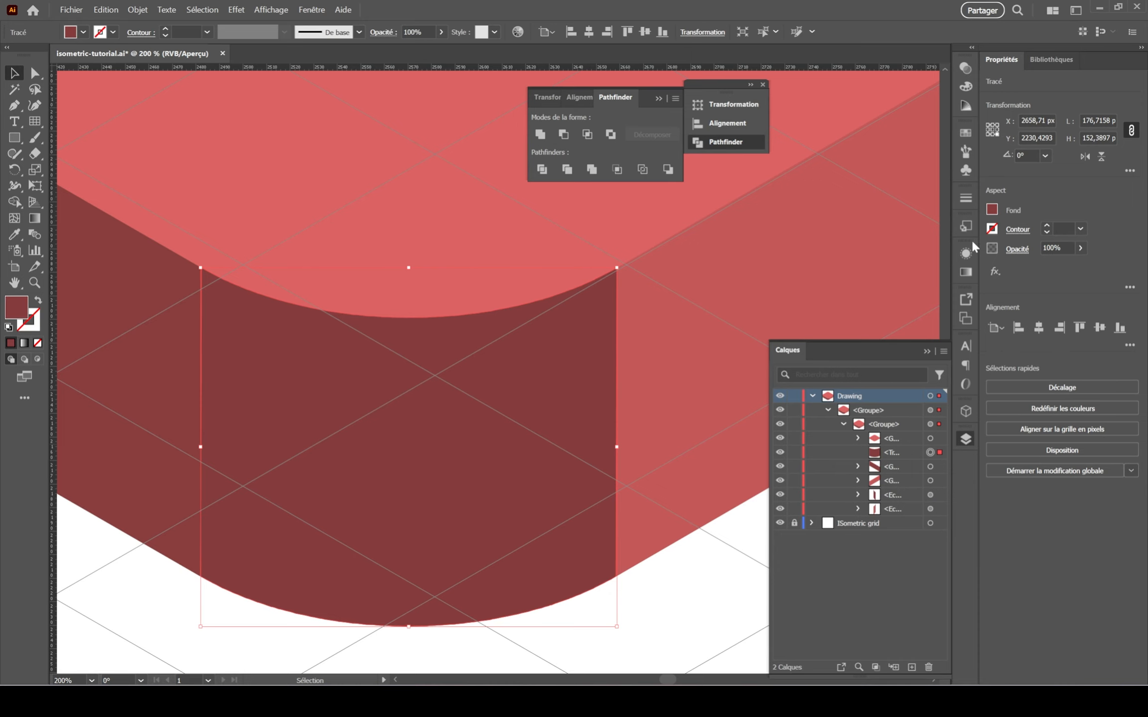
pyautogui.click(993, 210)
pyautogui.moveTo(884, 260); pyautogui.dragTo(912, 260)
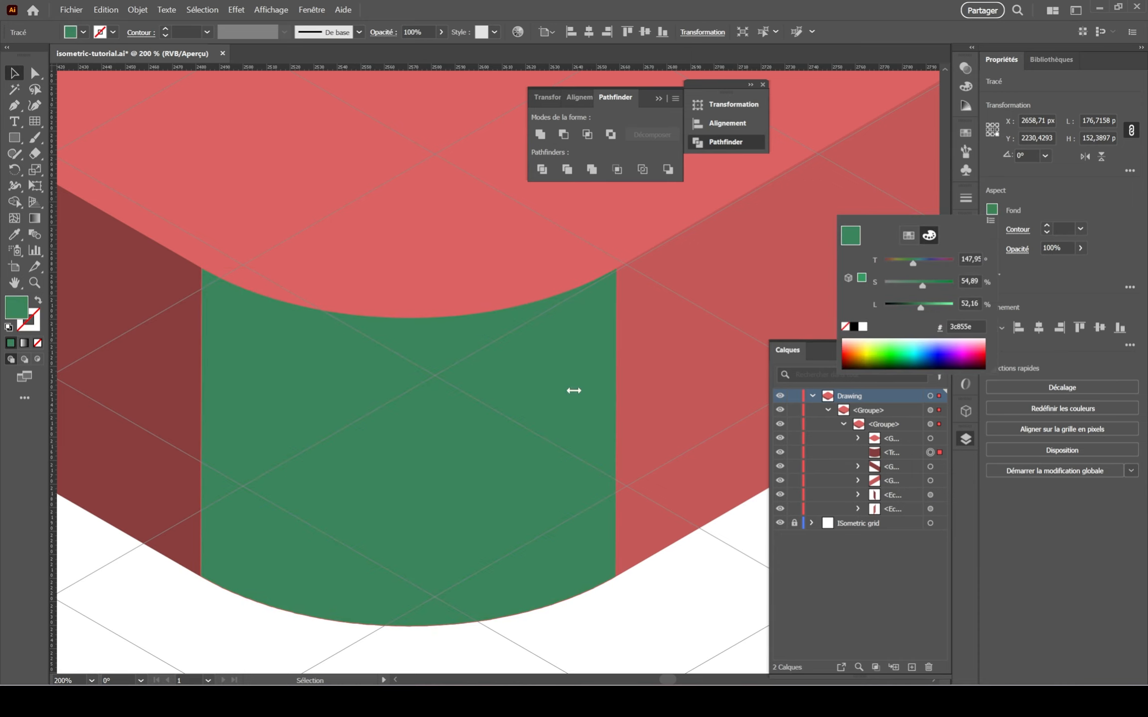
# Unite the strips of the block's left rounded corner into one shape and copy the front corner's green fill onto it.
pyautogui.moveTo(281, 283); pyautogui.dragTo(571, 389)
pyautogui.moveTo(297, 325); pyautogui.dragTo(766, 510)
pyautogui.click(931, 495)
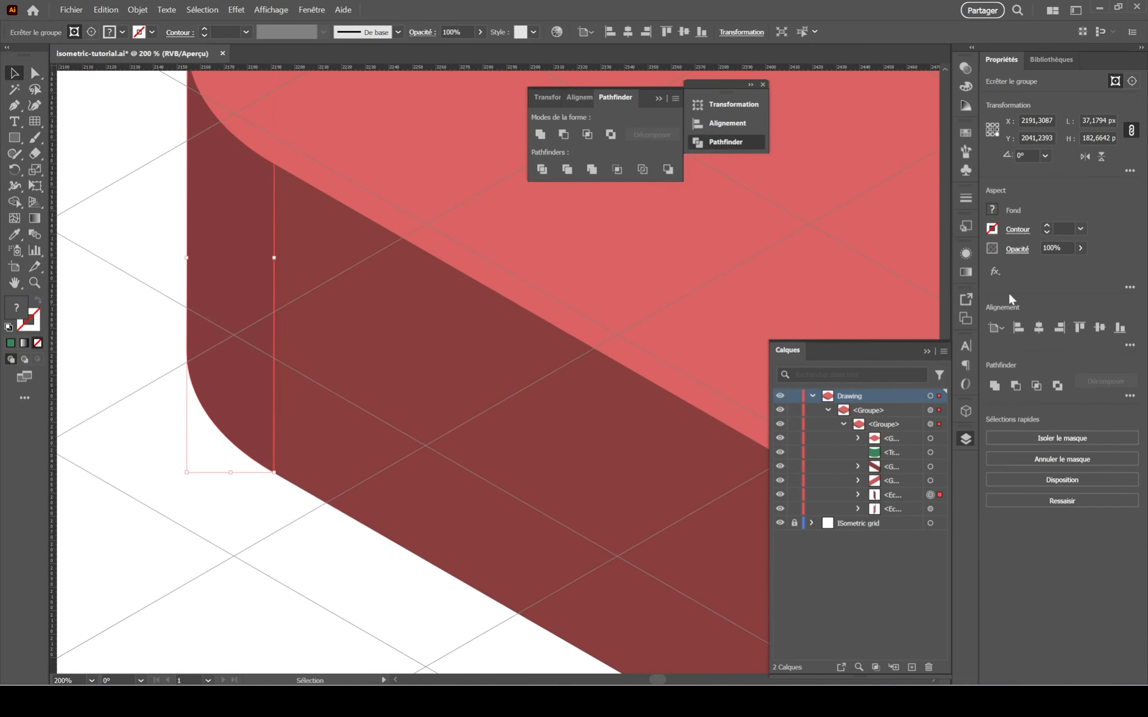
pyautogui.moveTo(677, 384); pyautogui.dragTo(584, 343)
pyautogui.click(994, 384)
pyautogui.hotkey('ctrl', '-')
pyautogui.hotkey('ctrl', '-')
pyautogui.moveTo(533, 422); pyautogui.dragTo(210, 275)
pyautogui.press('i')
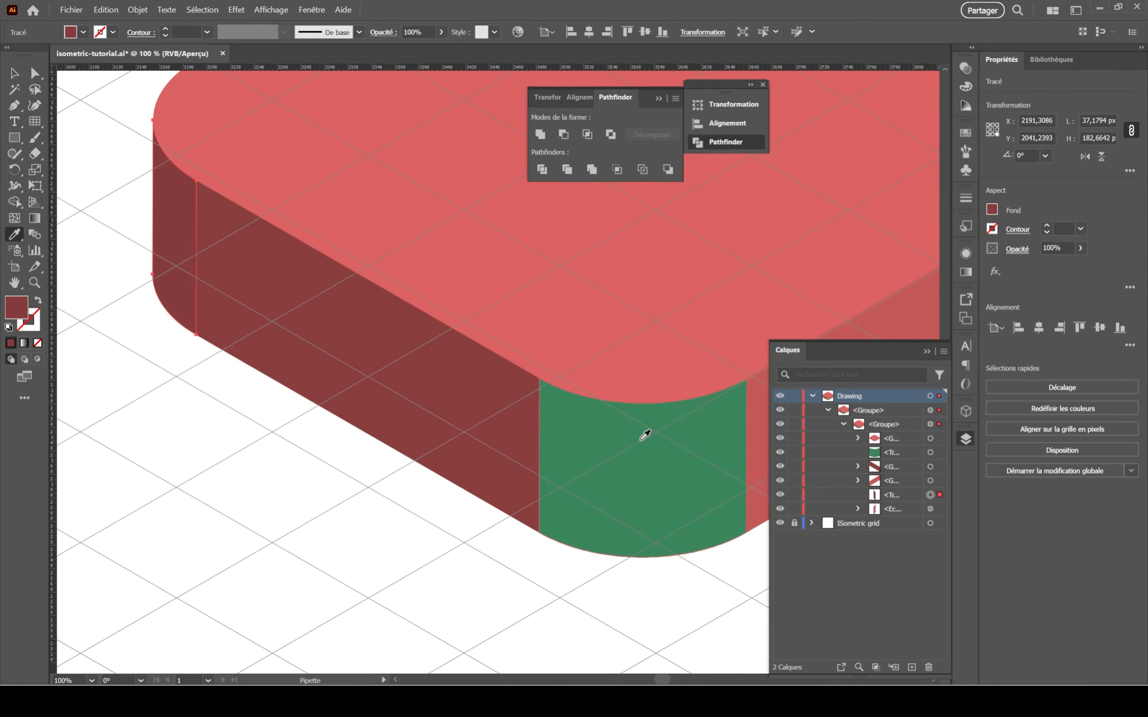
pyautogui.click(643, 435)
pyautogui.click(15, 73)
# Turn the block's right rounded corner into one shape and copy the front corner's green fill onto it.
pyautogui.moveTo(796, 241); pyautogui.dragTo(175, 400)
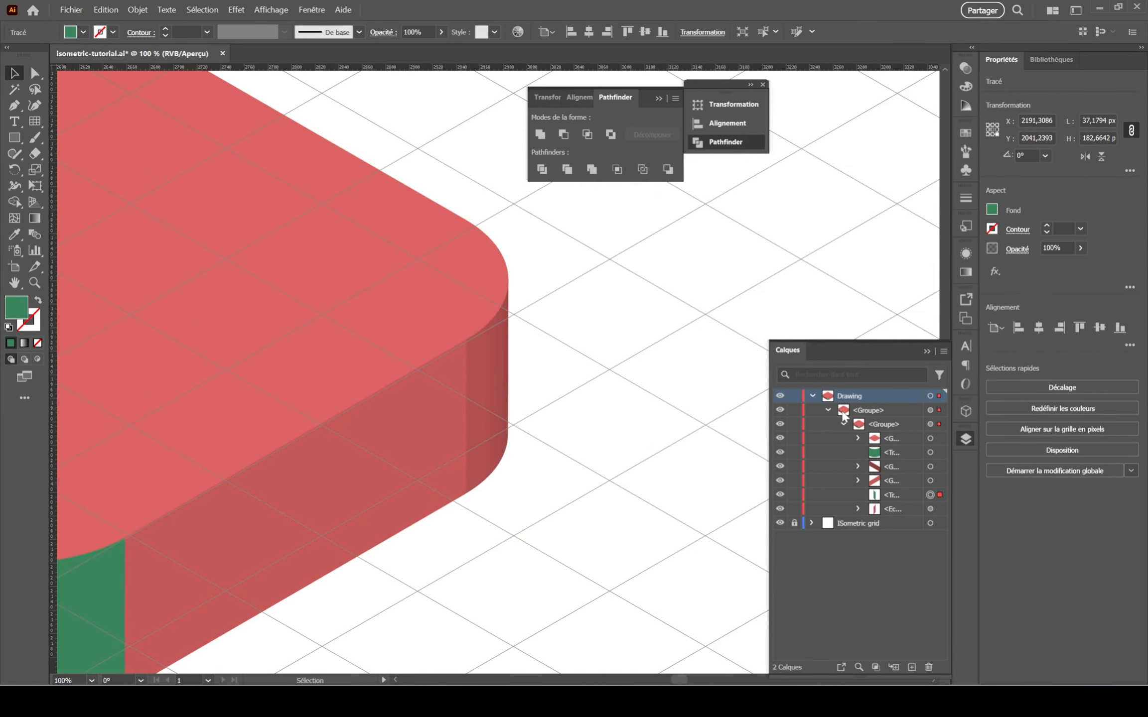
pyautogui.click(931, 509)
pyautogui.press('i')
pyautogui.click(90, 610)
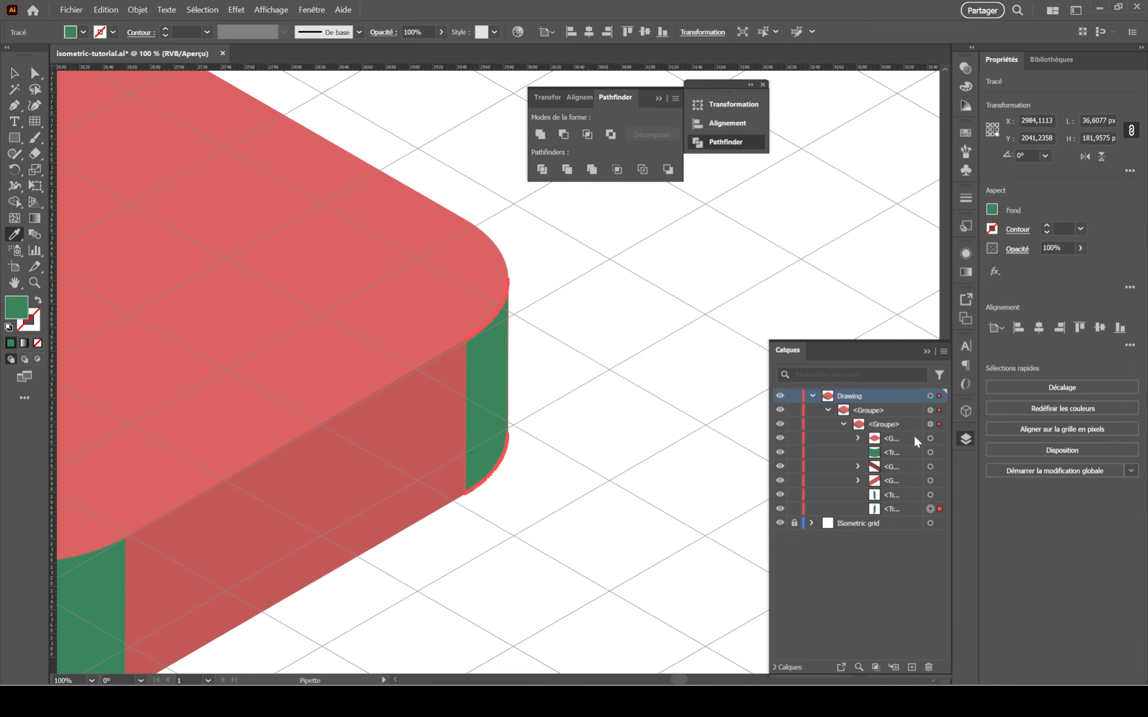
# Shift the hue of the block's top face from red to light green, deselect it, and save the document.
pyautogui.click(930, 439)
pyautogui.click(993, 207)
pyautogui.moveTo(888, 260); pyautogui.dragTo(915, 262)
pyautogui.click(15, 73)
pyautogui.click(19, 77)
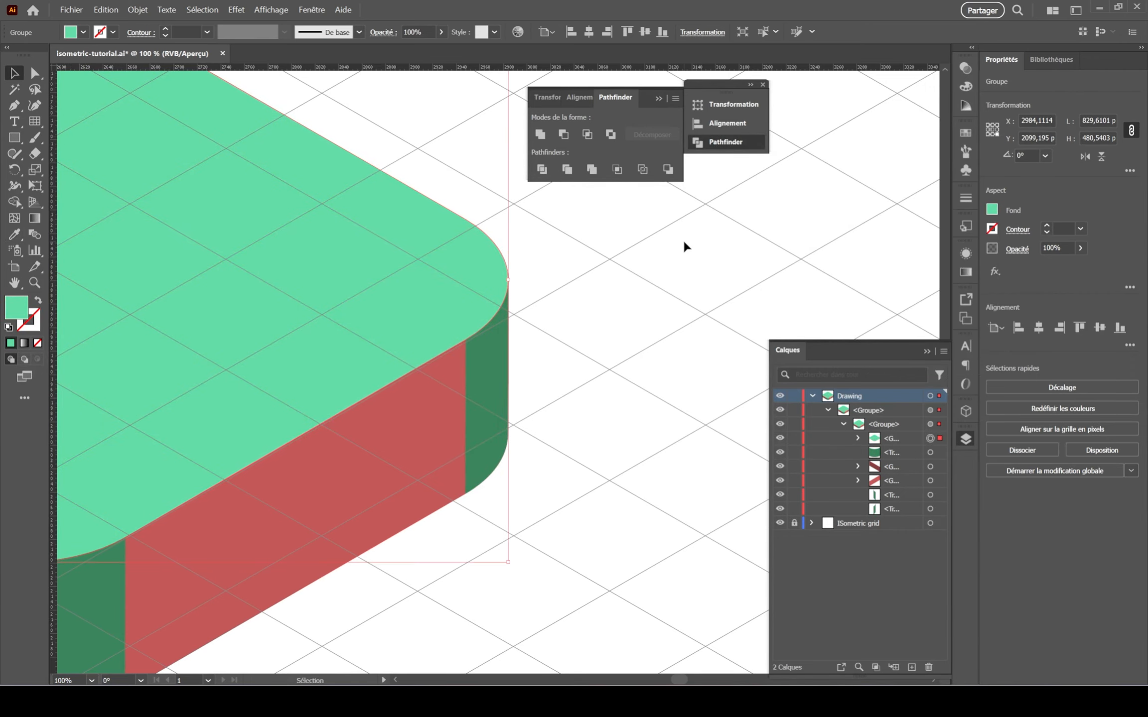
pyautogui.click(683, 239)
pyautogui.scroll(-2, 683, 239)
pyautogui.moveTo(572, 366); pyautogui.dragTo(716, 378)
pyautogui.hotkey('ctrl', 's')
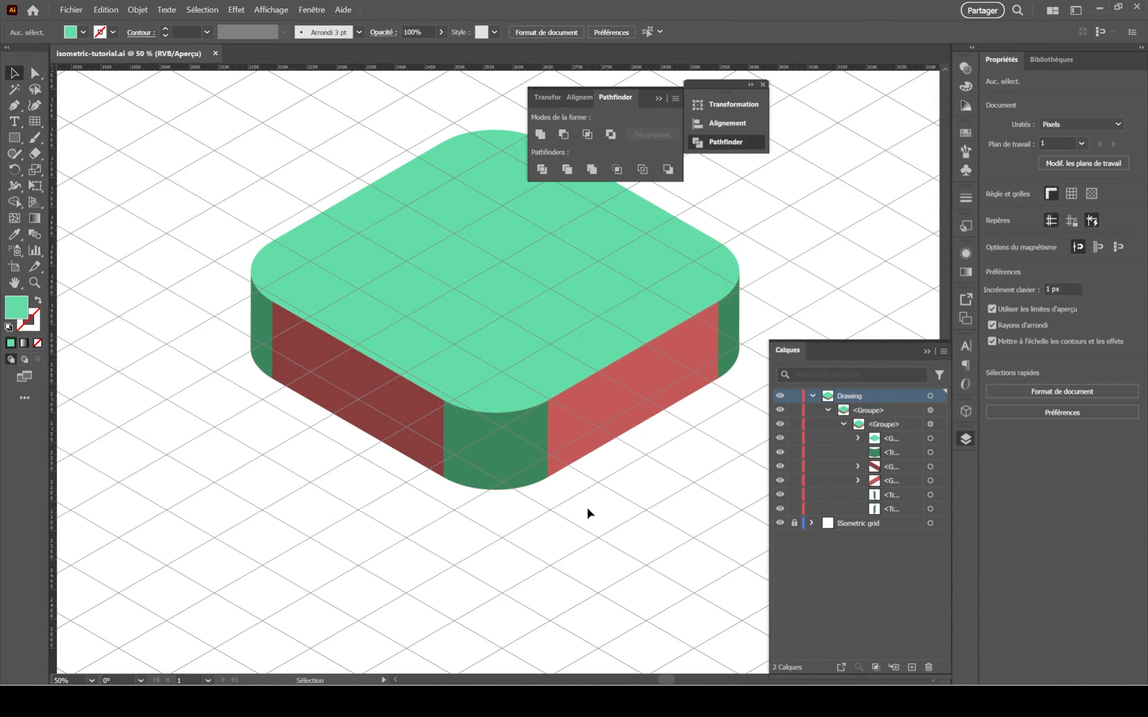
# Unite the block's three corner pieces and two flat sides into one dark green side shape, then deselect it.
pyautogui.scroll(1, 587, 508)
pyautogui.click(36, 73)
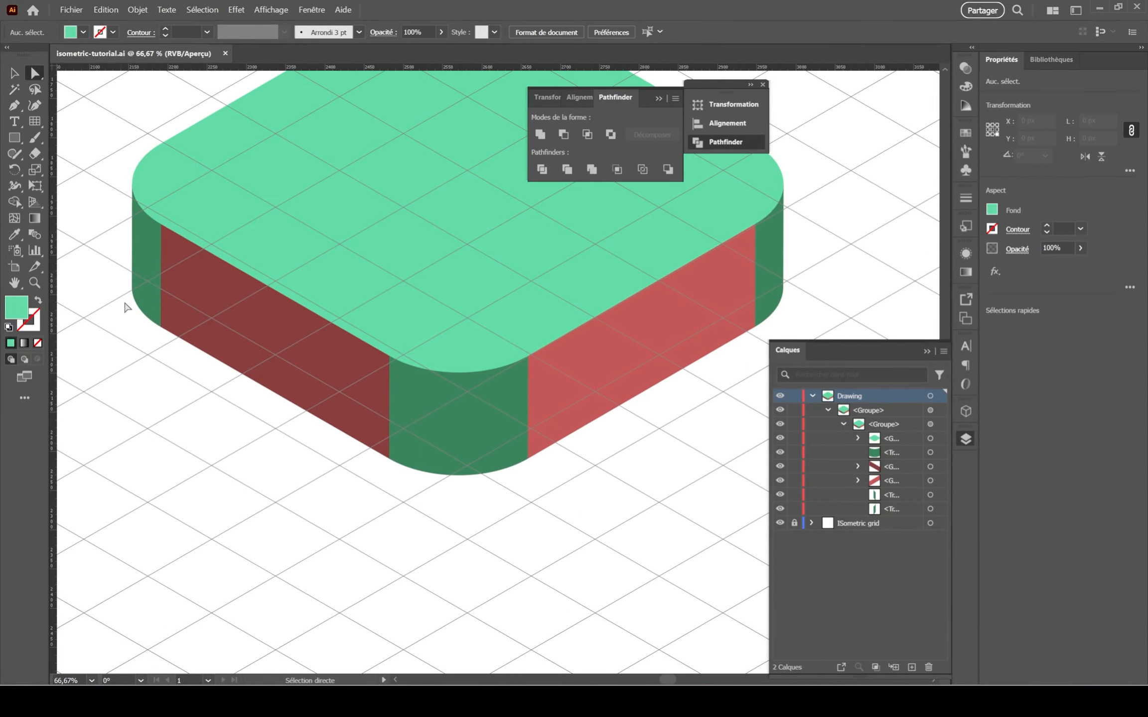
pyautogui.click(146, 300)
pyautogui.keyDown('shift'); pyautogui.click(291, 340); pyautogui.keyUp('shift')
pyautogui.keyDown('shift'); pyautogui.click(439, 411); pyautogui.keyUp('shift')
pyautogui.keyDown('shift'); pyautogui.click(633, 346); pyautogui.keyUp('shift')
pyautogui.keyDown('shift'); pyautogui.click(776, 271); pyautogui.keyUp('shift')
pyautogui.click(994, 386)
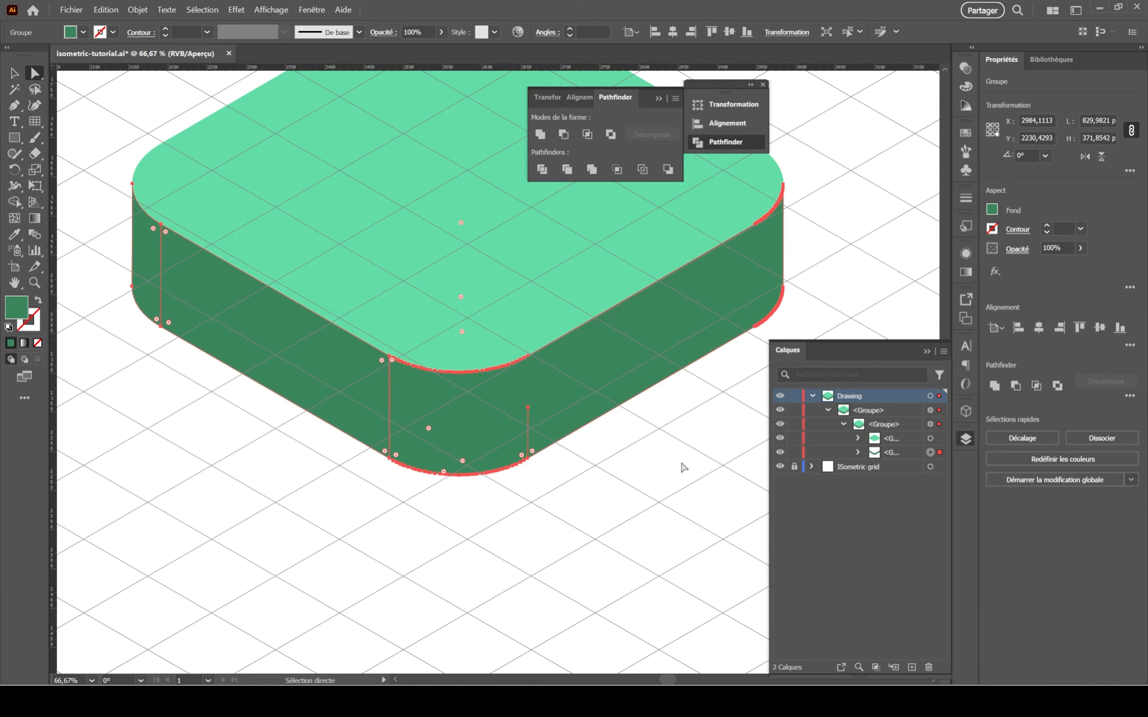
pyautogui.click(617, 500)
pyautogui.scroll(-1, 600, 539)
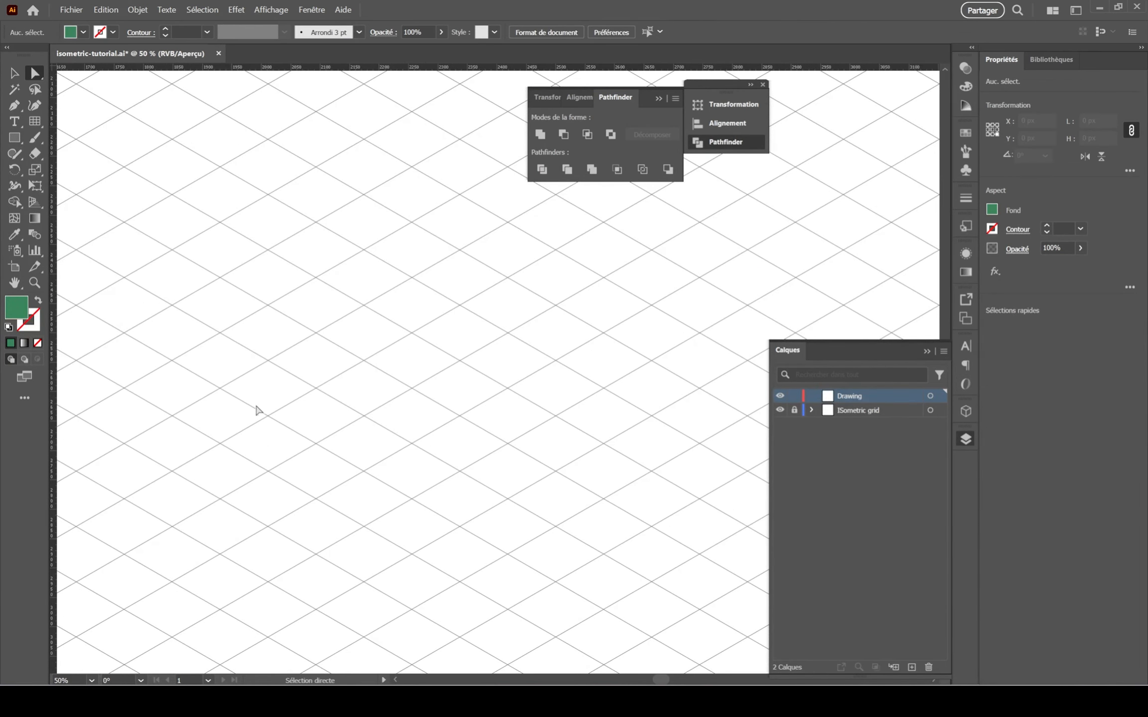
# Draw a green rectangle about 257 × 99 px on an empty area of the grid.
pyautogui.click(5, 138)
pyautogui.moveTo(218, 305); pyautogui.dragTo(369, 363)
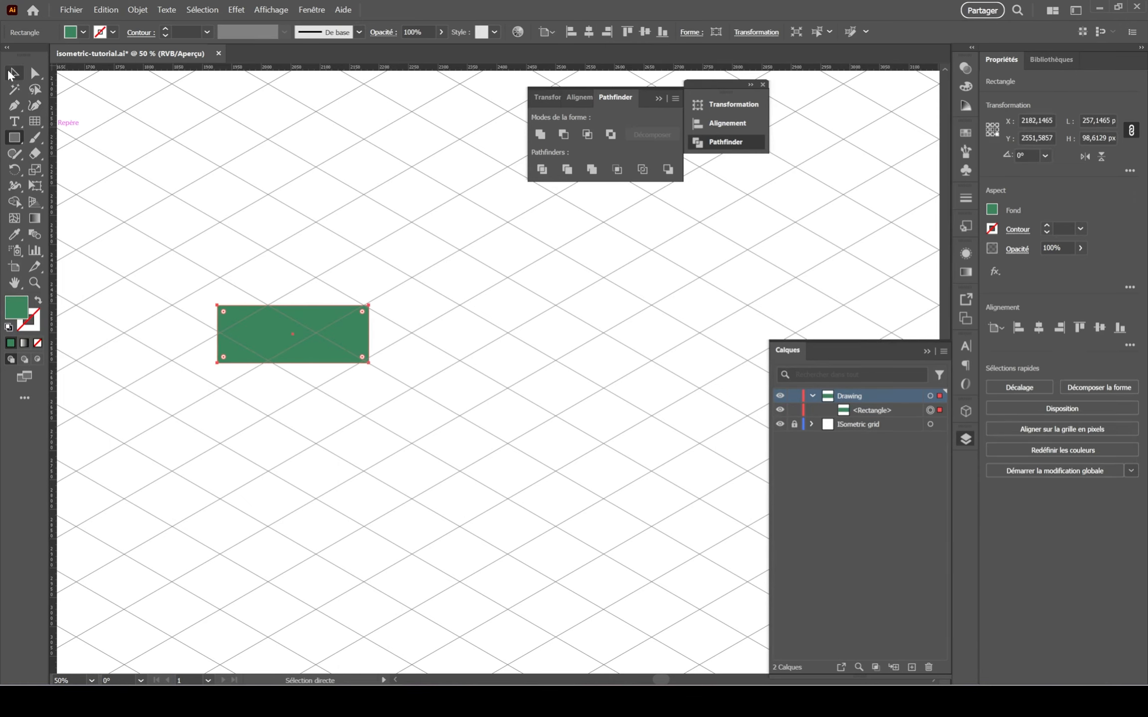
pyautogui.press('v')
# Draw a circle about 68 px across over the rectangle and change its fill to magenta.
pyautogui.moveTo(14, 137); pyautogui.dragTo(80, 169)
pyautogui.scroll(2, 314, 329)
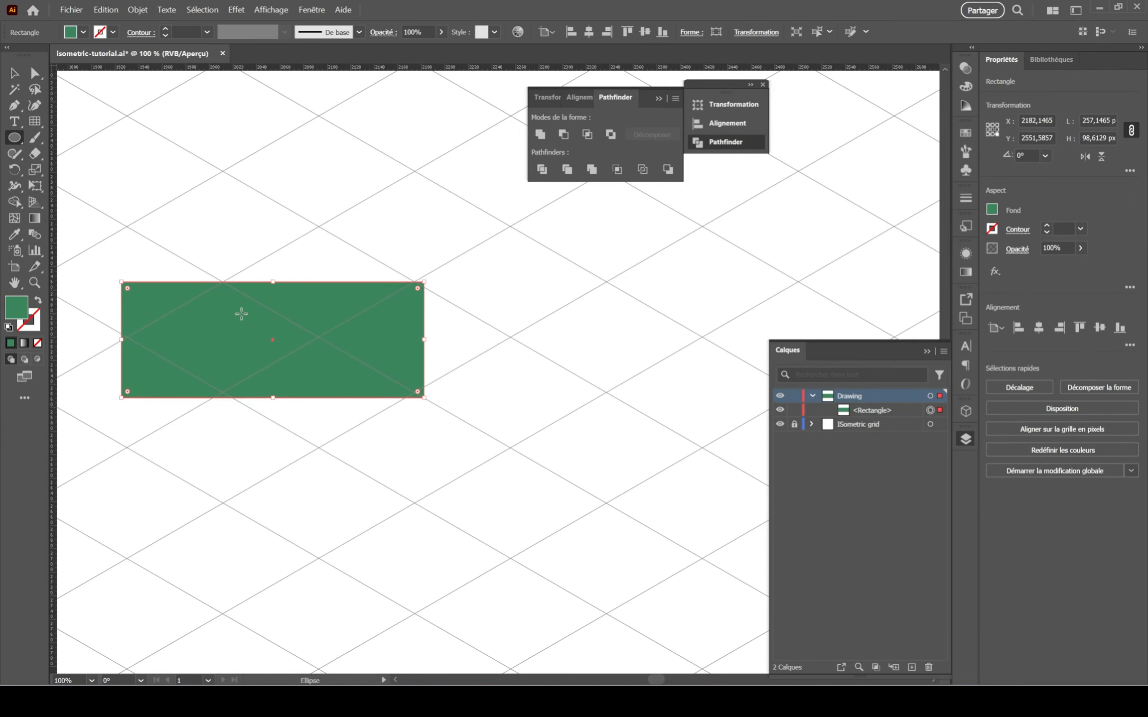
pyautogui.moveTo(241, 314); pyautogui.dragTo(282, 345)
pyautogui.click(992, 210)
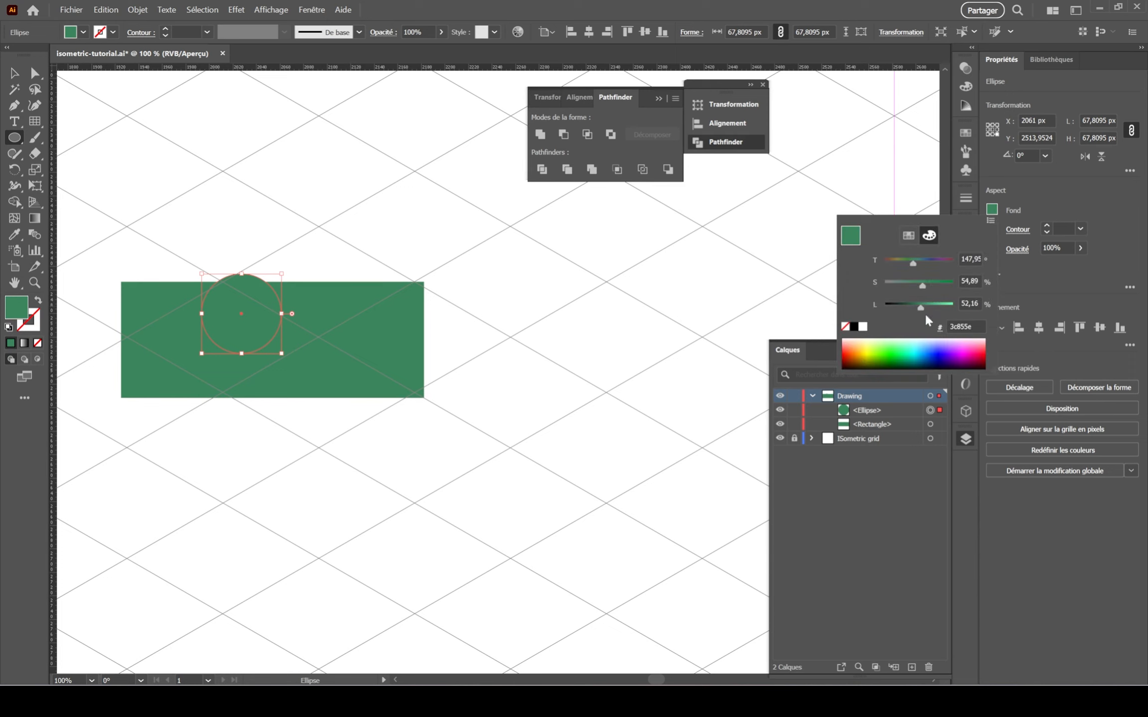
pyautogui.click(936, 261)
pyautogui.moveTo(936, 262); pyautogui.dragTo(949, 261)
pyautogui.click(938, 305)
pyautogui.click(952, 282)
# Centre the magenta circle and the green rectangle on each other horizontally and vertically, then deselect them.
pyautogui.click(15, 74)
pyautogui.keyDown('shift'); pyautogui.click(375, 337); pyautogui.keyUp('shift')
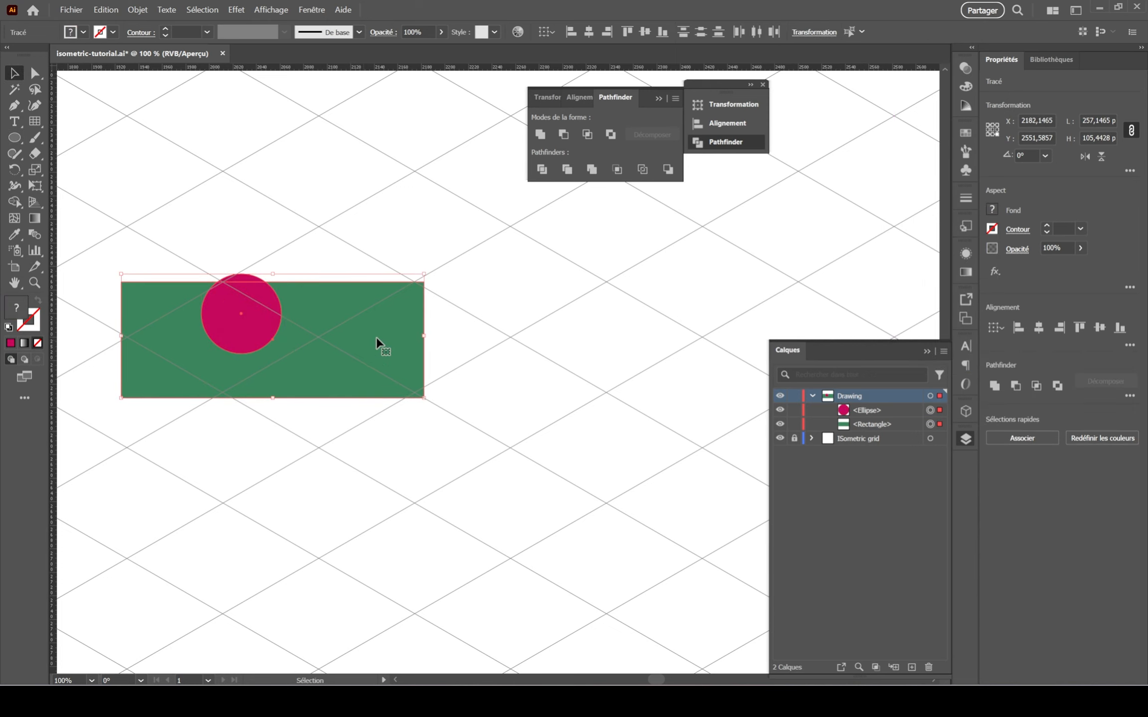
pyautogui.click(1039, 327)
pyautogui.click(1099, 327)
pyautogui.click(458, 289)
# Round all four corners of the green rectangle to a radius of about 35 px and deselect it.
pyautogui.press('a')
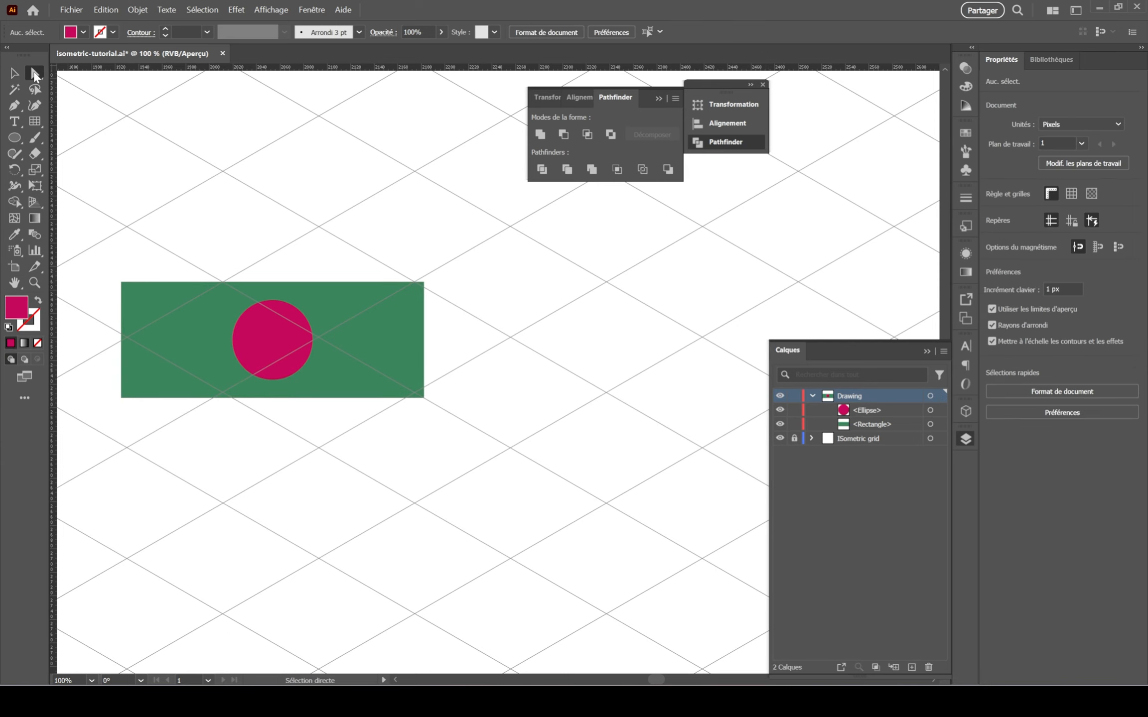
pyautogui.click(419, 297)
pyautogui.moveTo(414, 293); pyautogui.dragTo(375, 313)
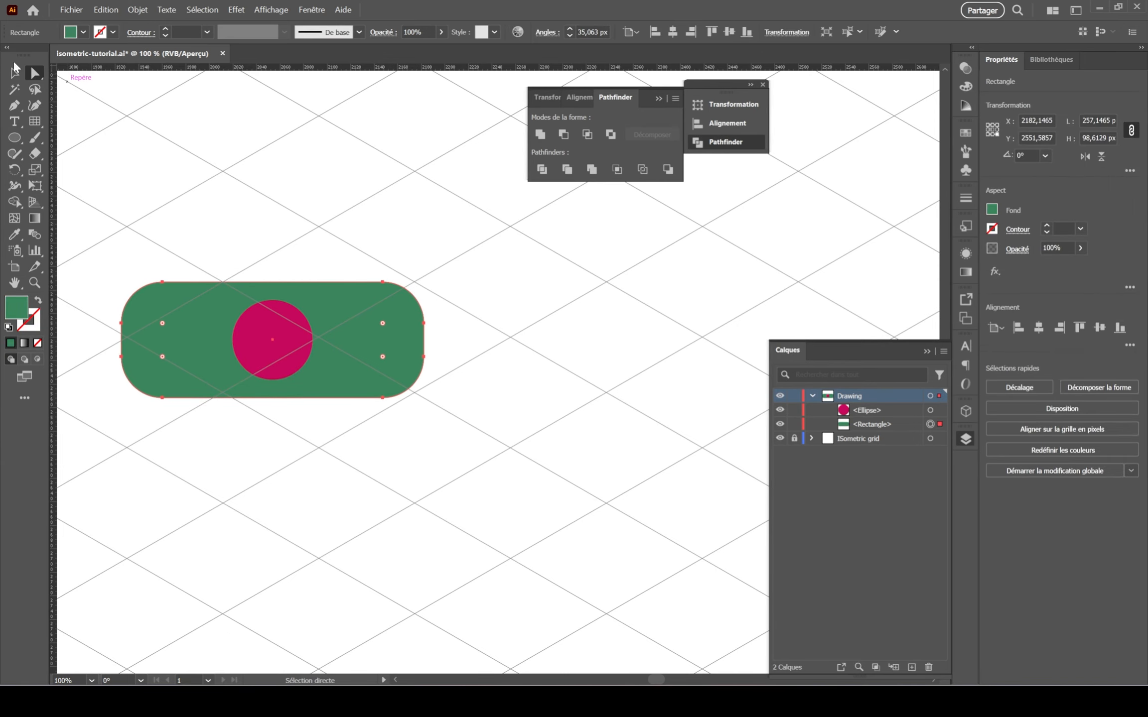
pyautogui.click(15, 74)
pyautogui.click(168, 164)
# Duplicate the rounded rectangle with its circle horizontally and repeat the copy to make a row of three.
pyautogui.scroll(-1, 256, 215)
pyautogui.moveTo(265, 222); pyautogui.dragTo(204, 214)
pyautogui.hotkey('ctrl', 'a')
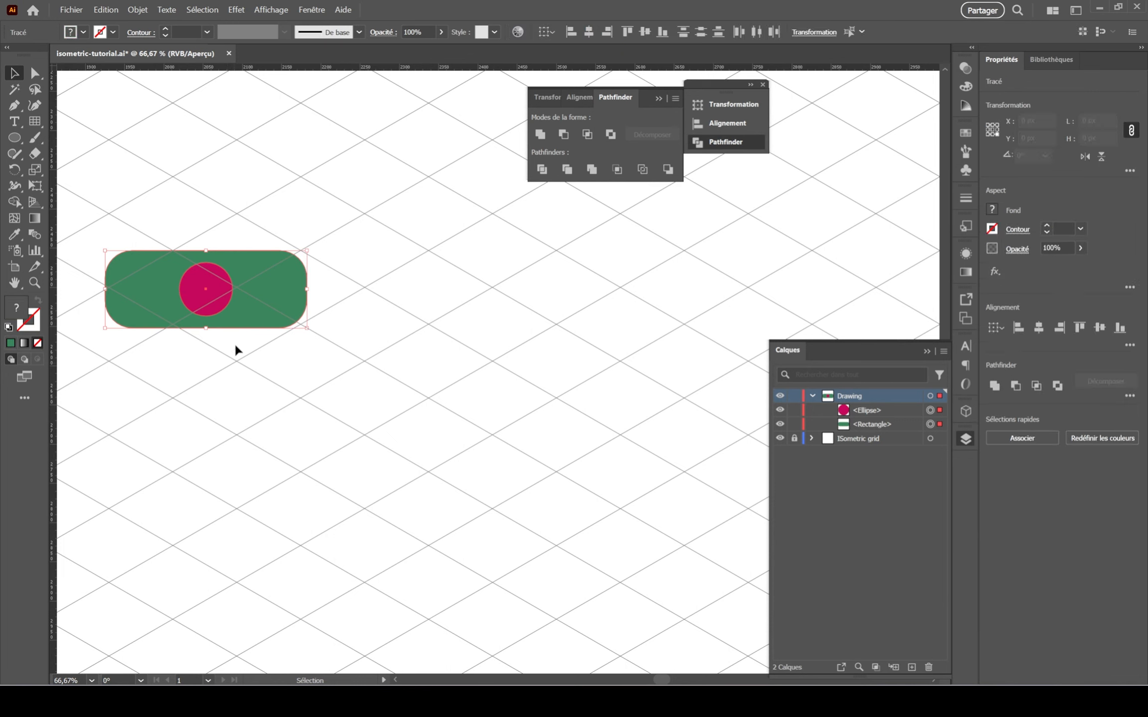
pyautogui.moveTo(216, 302); pyautogui.dragTo(458, 302)
pyautogui.hotkey('ctrl', 'd')
pyautogui.click(460, 424)
pyautogui.scroll(-1, 445, 427)
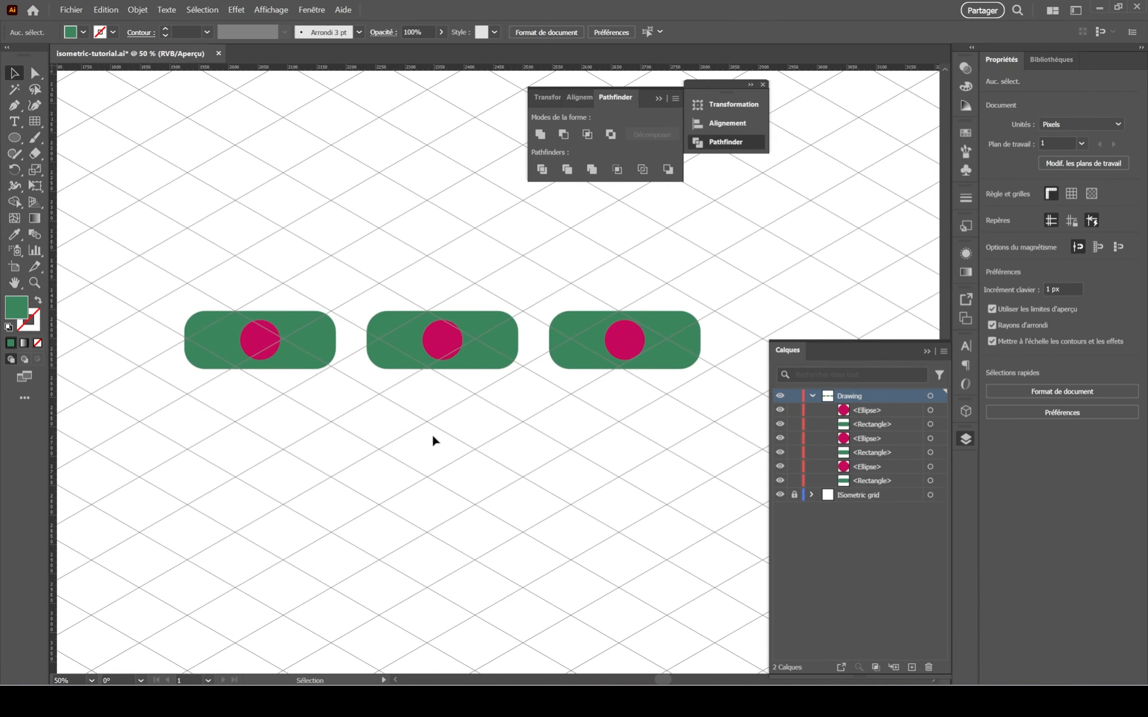
# Turn the row of three rounded rectangles with circles into a dynamic symbol named 3D trick.
pyautogui.moveTo(603, 434); pyautogui.dragTo(635, 431)
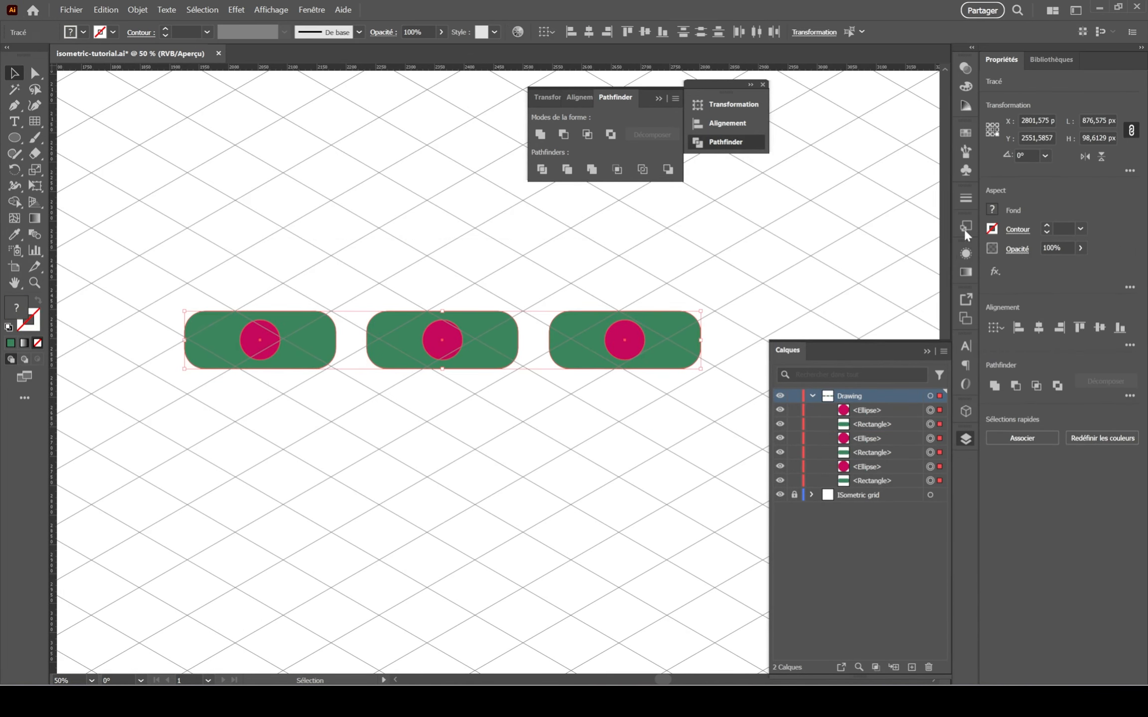
pyautogui.click(966, 170)
pyautogui.moveTo(640, 353); pyautogui.dragTo(854, 264)
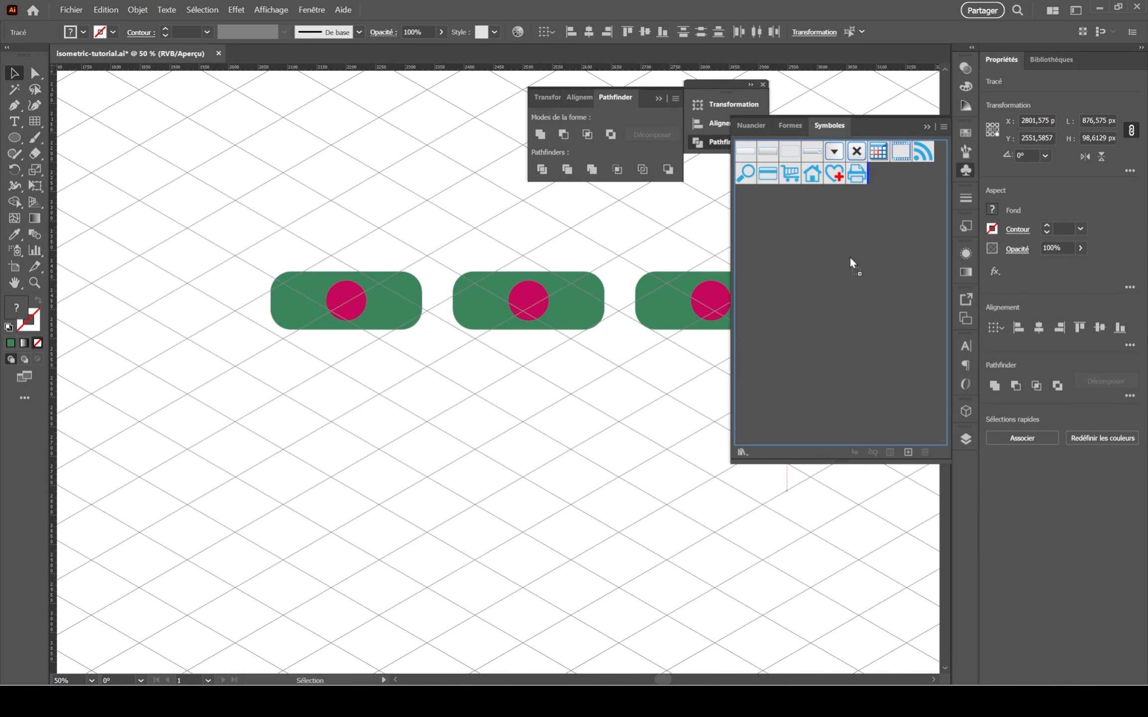
pyautogui.write('3D tri')
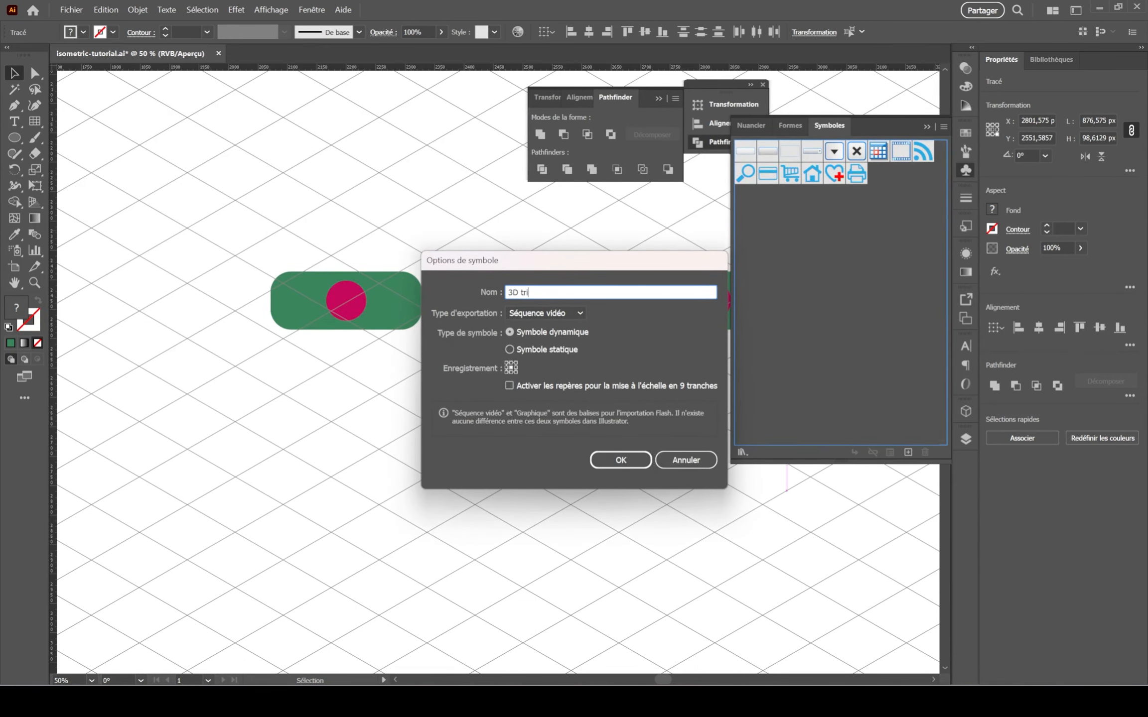
pyautogui.write('ck')
pyautogui.press('Return')
# Deselect the symbol instance and draw a green circle about 407 px across below the row.
pyautogui.hotkey('ctrl', '-')
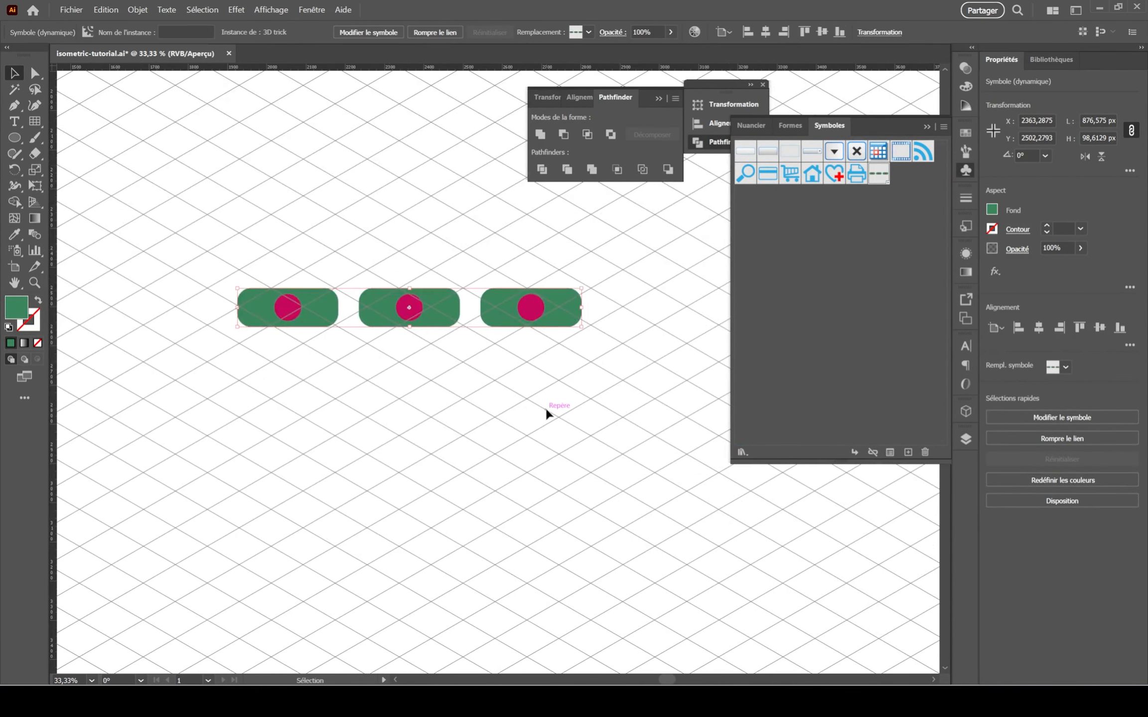
pyautogui.click(546, 409)
pyautogui.moveTo(395, 445); pyautogui.dragTo(329, 371)
pyautogui.hotkey('ctrl', '-')
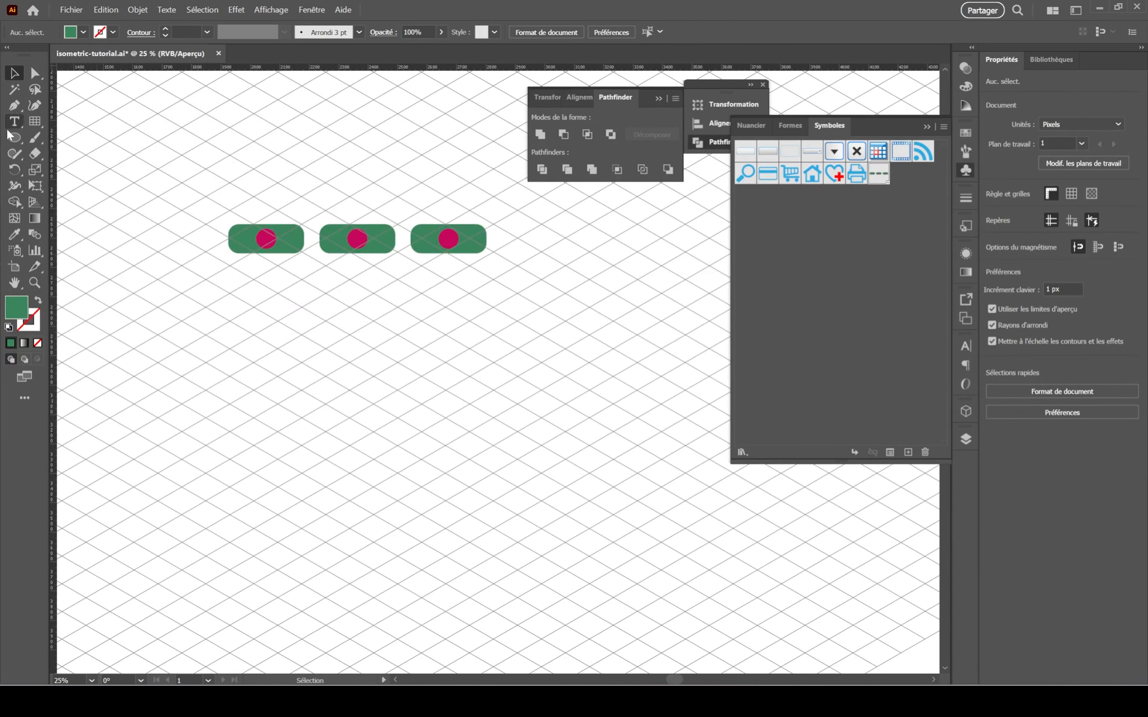
pyautogui.click(14, 138)
pyautogui.moveTo(290, 436)
pyautogui.mouseDown()
pyautogui.moveTo(388, 492)
pyautogui.moveTo(409, 556)
pyautogui.mouseUp()
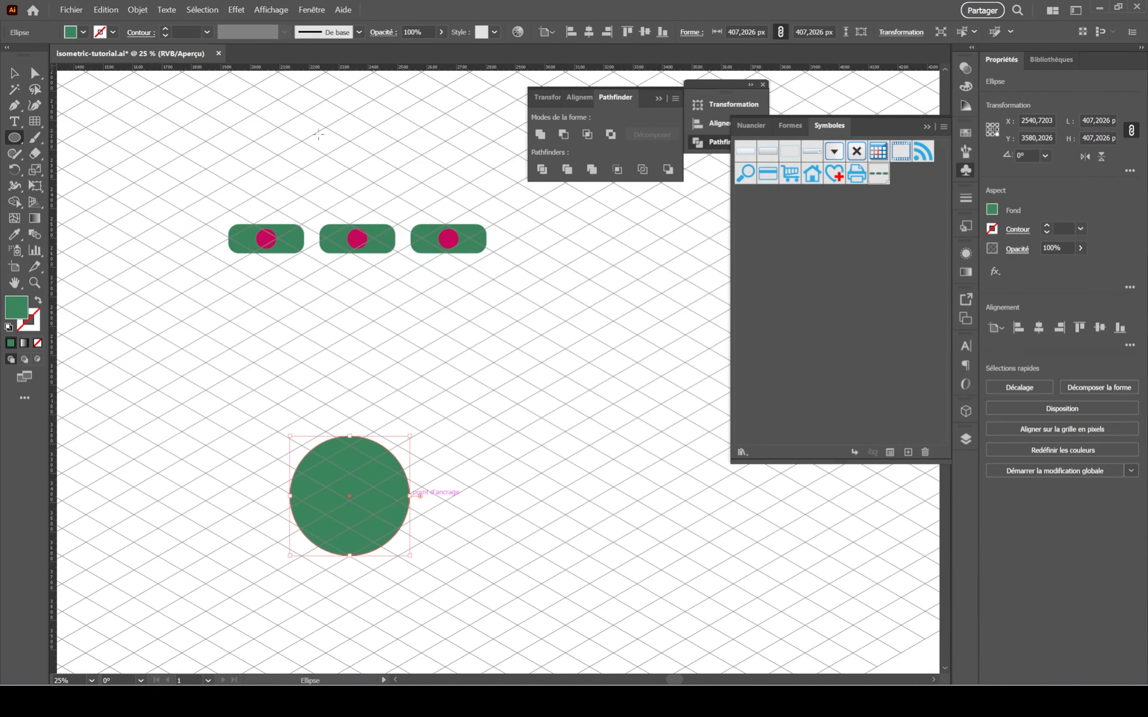
# Apply a classic 3D extrude and bevel to the circle with the Isométrique haut position and an 883 pt depth.
pyautogui.click(237, 9)
pyautogui.moveTo(279, 85)
pyautogui.moveTo(549, 166)
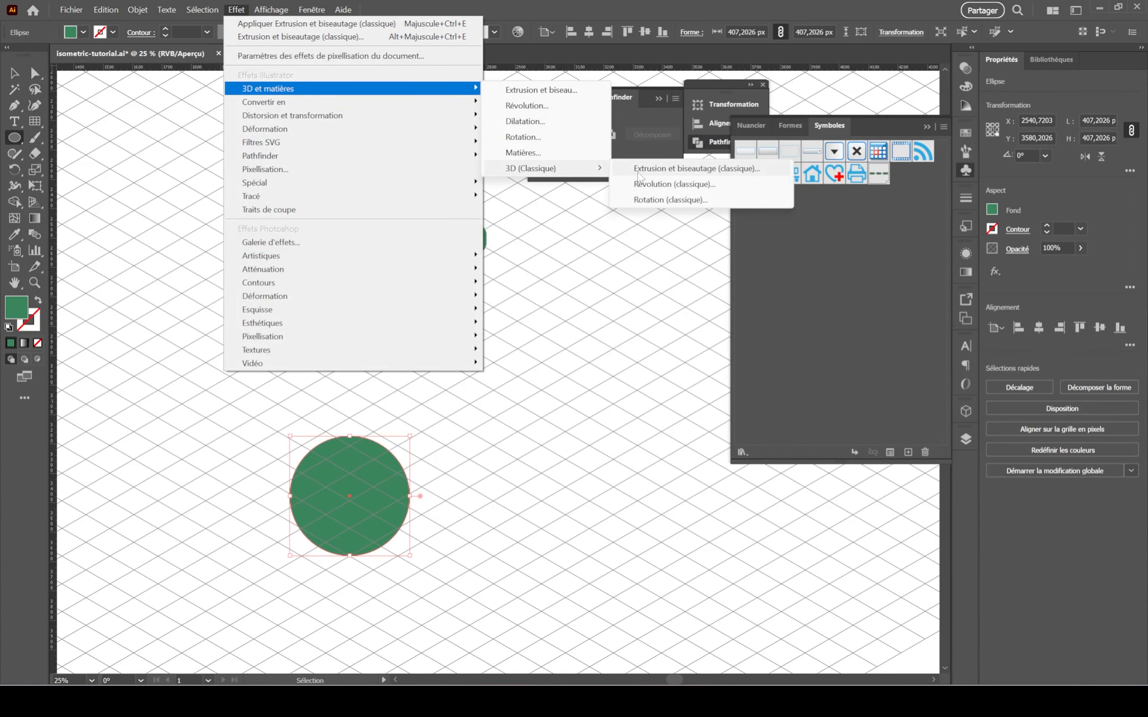
pyautogui.click(643, 167)
pyautogui.click(702, 160)
pyautogui.click(723, 401)
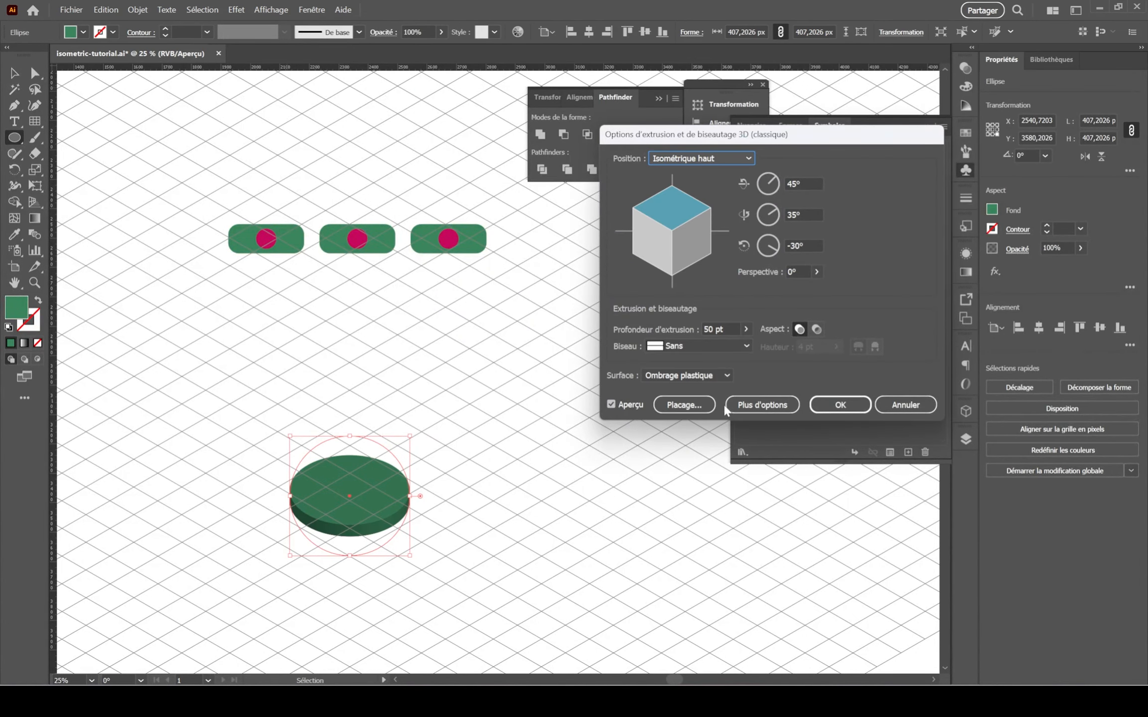
# Try the extrusion's surface without shading, then set it to wireframe (Structure filaire).
pyautogui.click(709, 374)
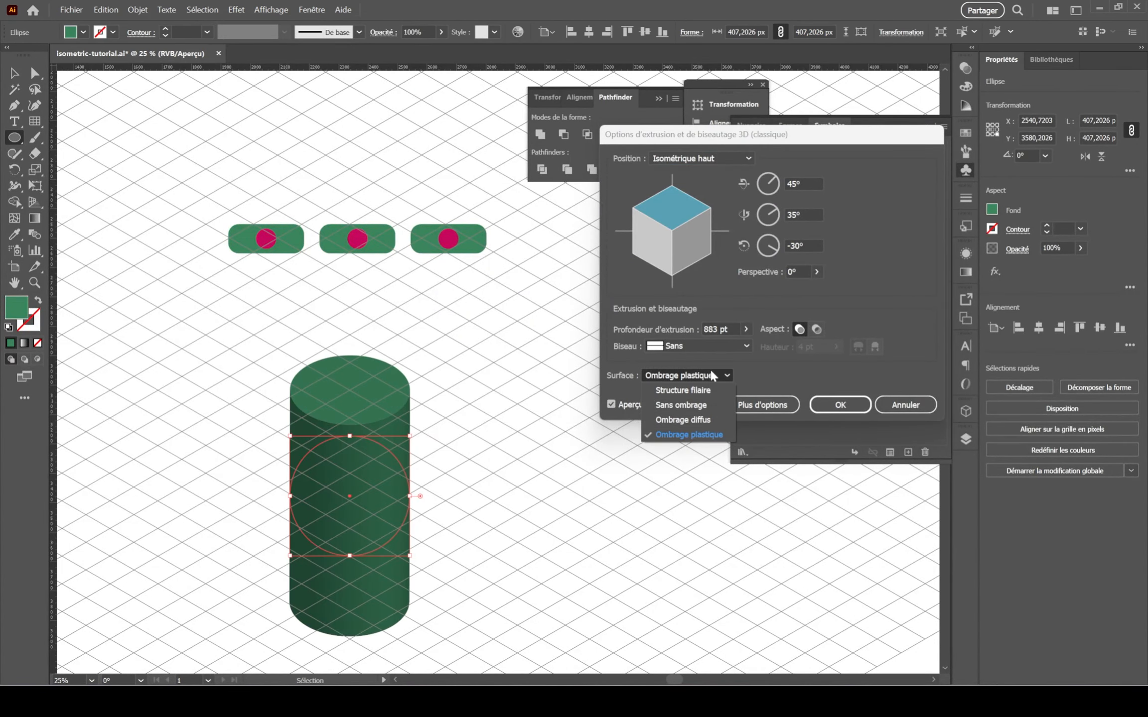
pyautogui.click(693, 402)
pyautogui.click(712, 346)
pyautogui.click(711, 348)
pyautogui.click(698, 376)
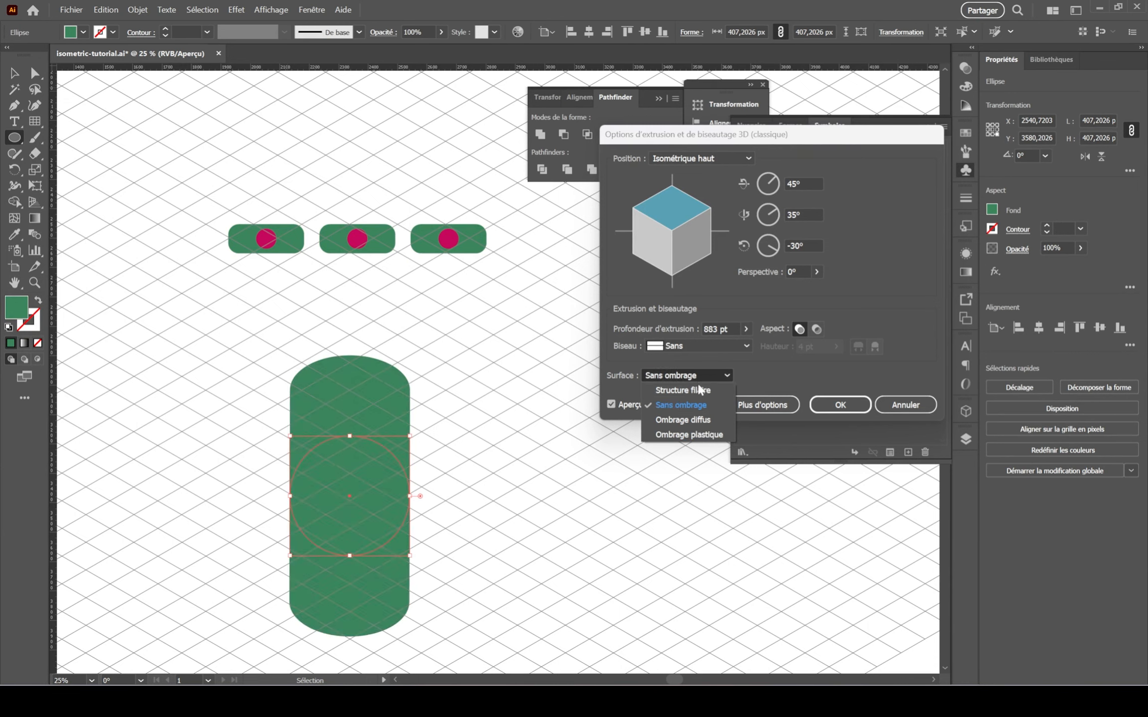
pyautogui.click(685, 390)
# Map the 3D trick symbol onto surface 3 of the cylinder, centre it there, and make the geometry invisible.
pyautogui.click(683, 405)
pyautogui.click(894, 158)
pyautogui.click(894, 158)
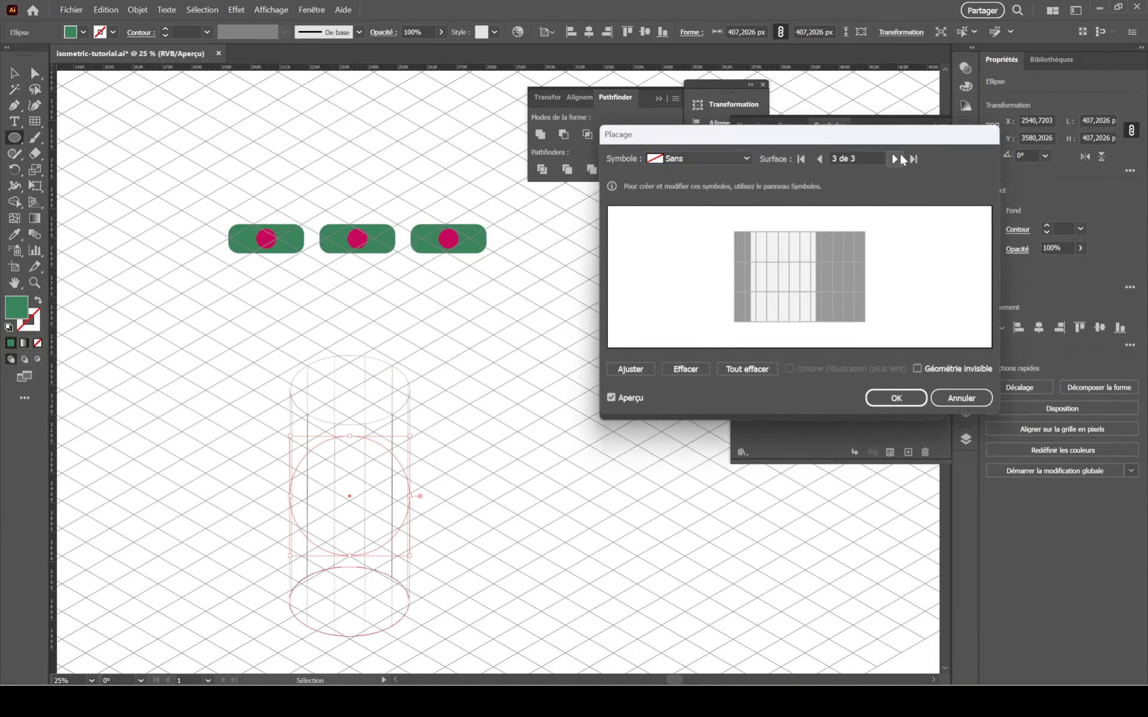
pyautogui.click(707, 159)
pyautogui.click(700, 412)
pyautogui.moveTo(782, 275); pyautogui.dragTo(856, 280)
pyautogui.click(930, 369)
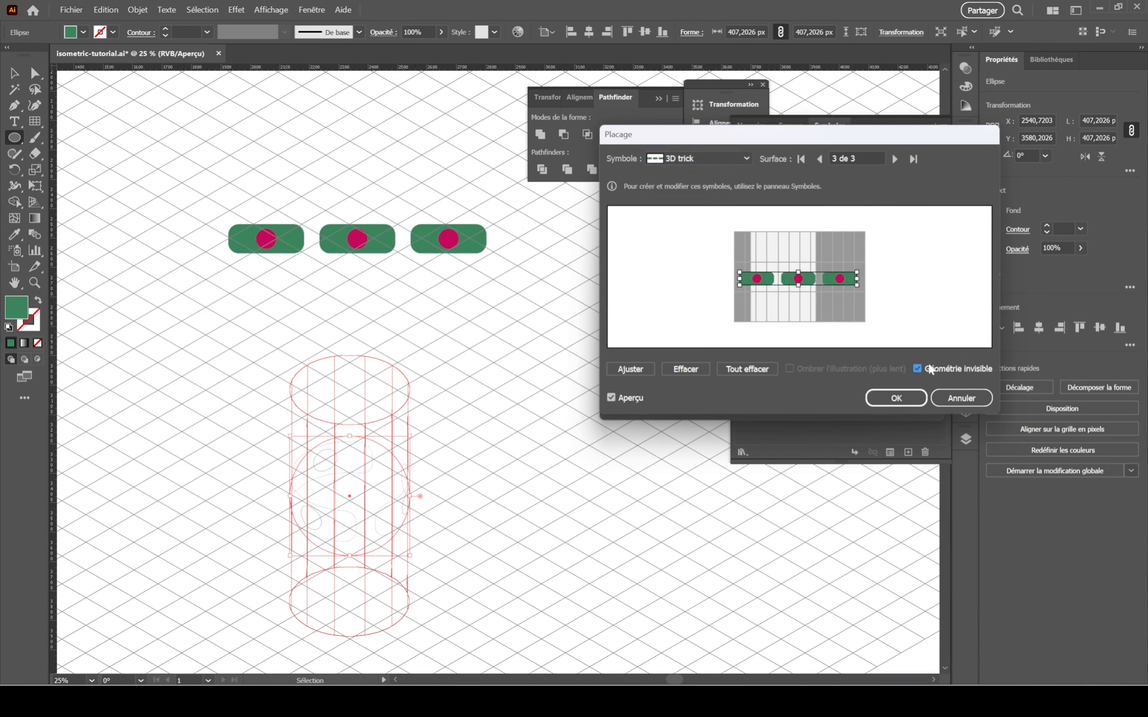
pyautogui.click(895, 398)
# Set the extrusion's surface to plastic shading (Ombrage plastique) and apply the 3D effect.
pyautogui.click(686, 374)
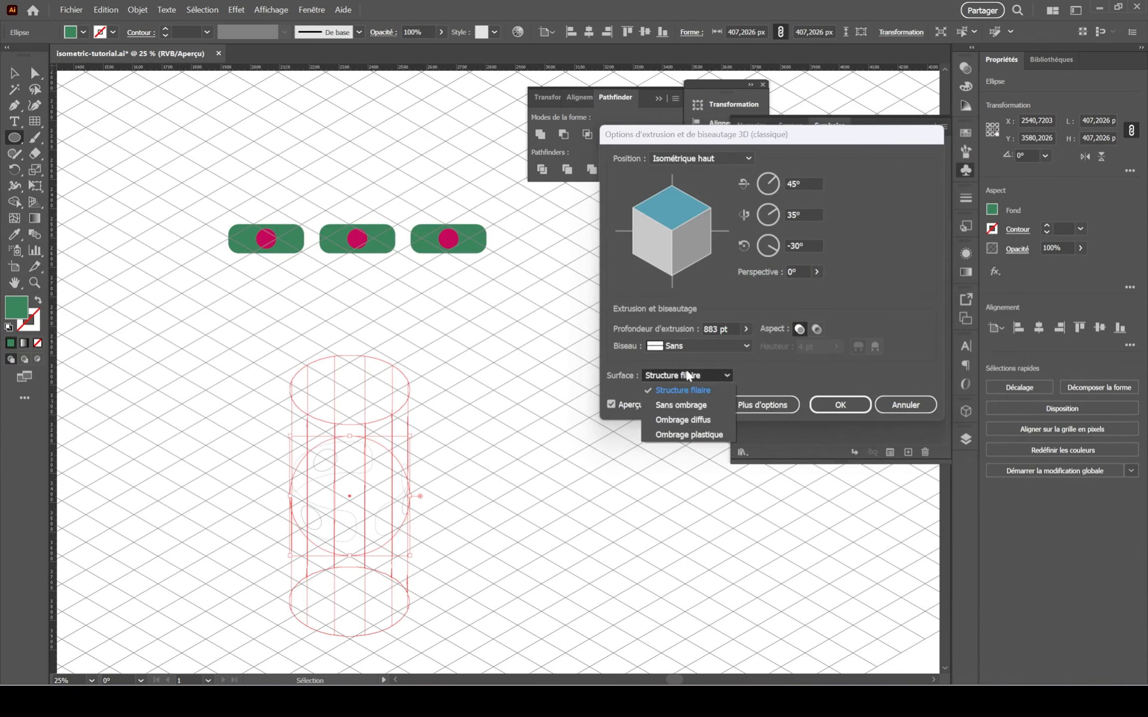
pyautogui.click(680, 405)
pyautogui.click(697, 376)
pyautogui.click(695, 417)
pyautogui.click(696, 375)
pyautogui.click(688, 430)
pyautogui.click(827, 404)
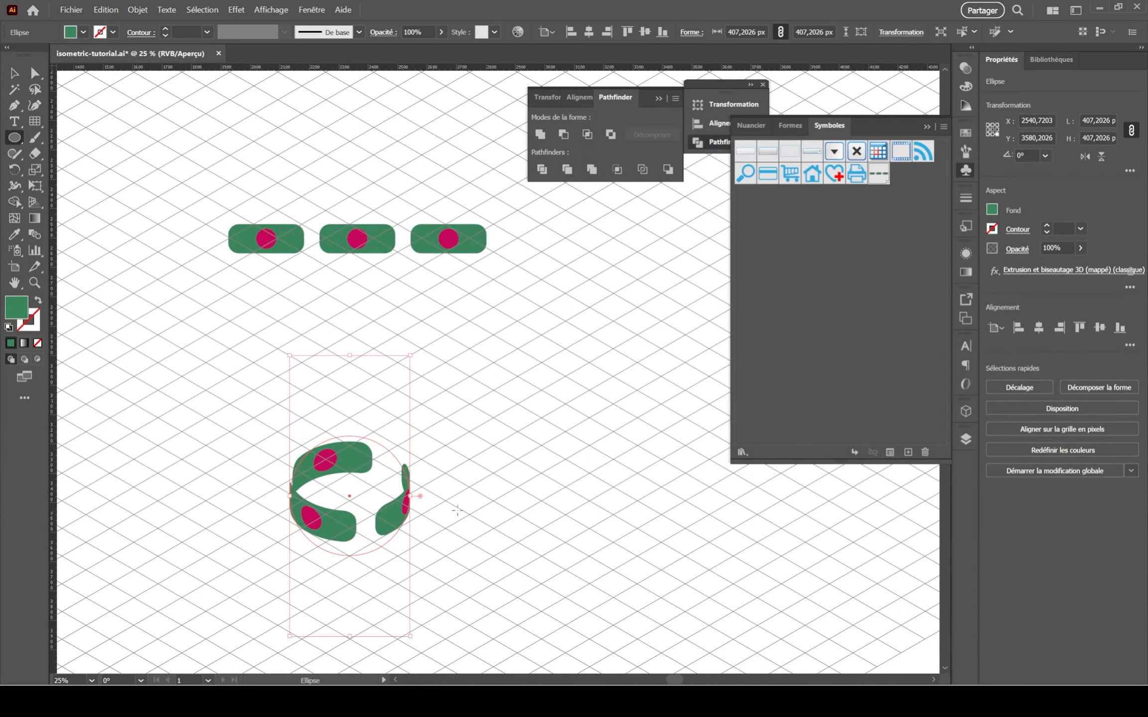
# Edit the ring's 3D effect to shade the mapped artwork, apply the change and deselect the ring.
pyautogui.scroll(3, 323, 559)
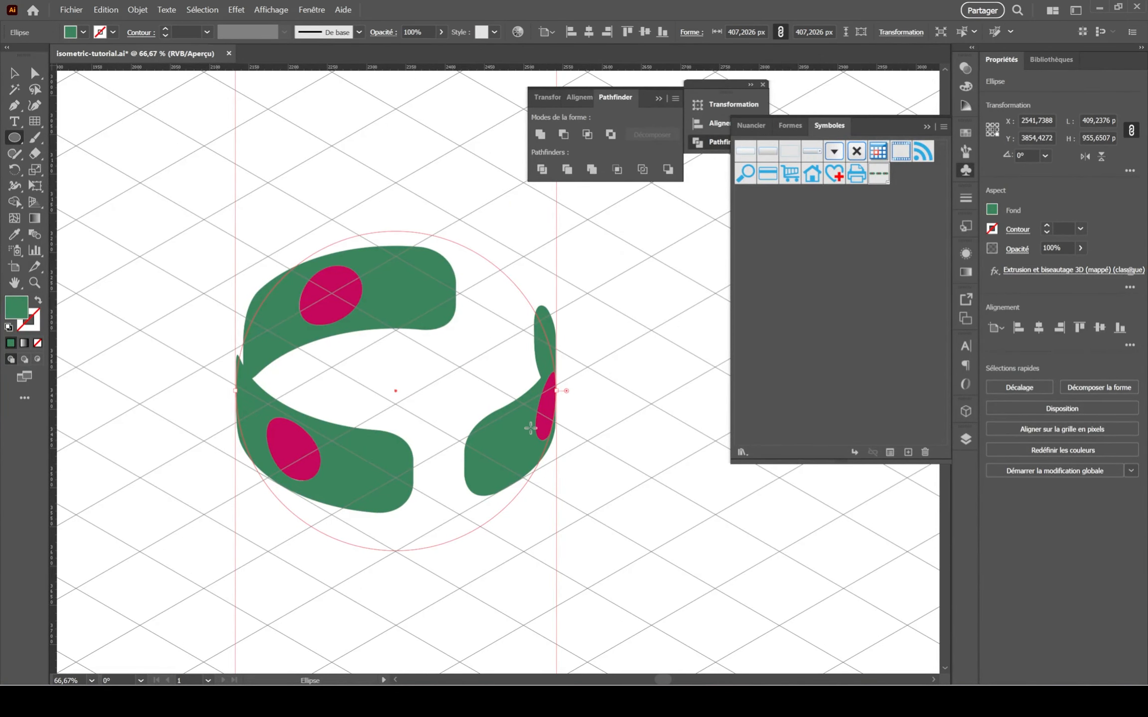
pyautogui.press('v')
pyautogui.doubleClick(498, 432)
pyautogui.click(1043, 272)
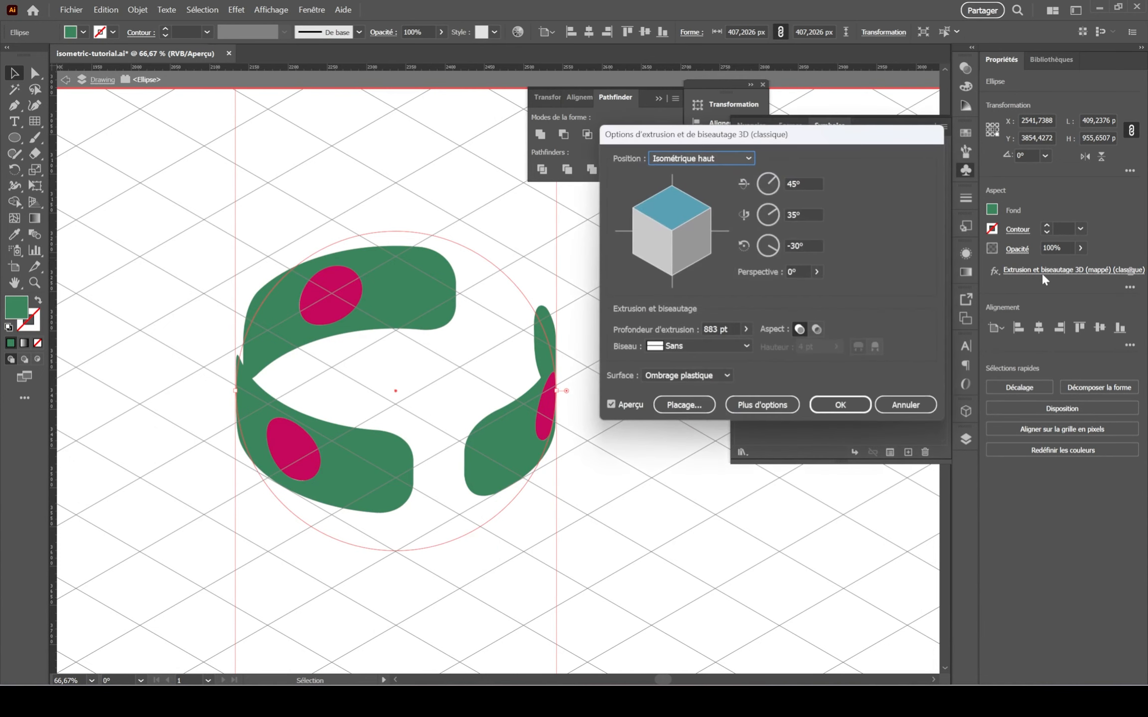
pyautogui.click(711, 405)
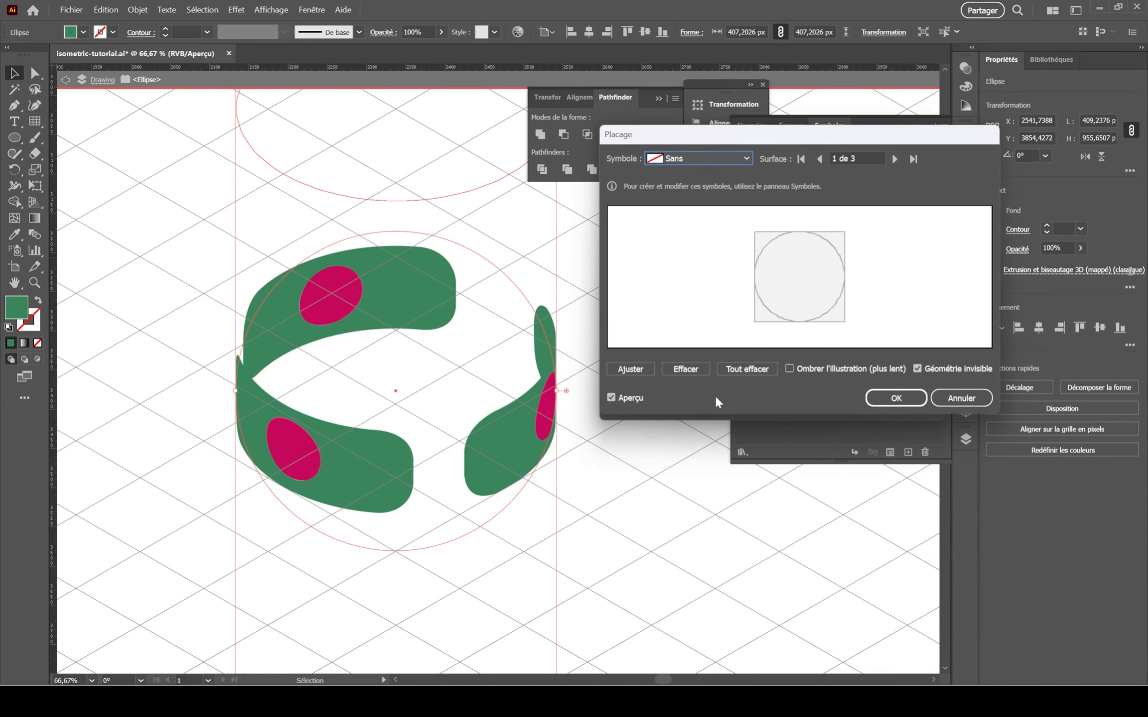
pyautogui.click(872, 367)
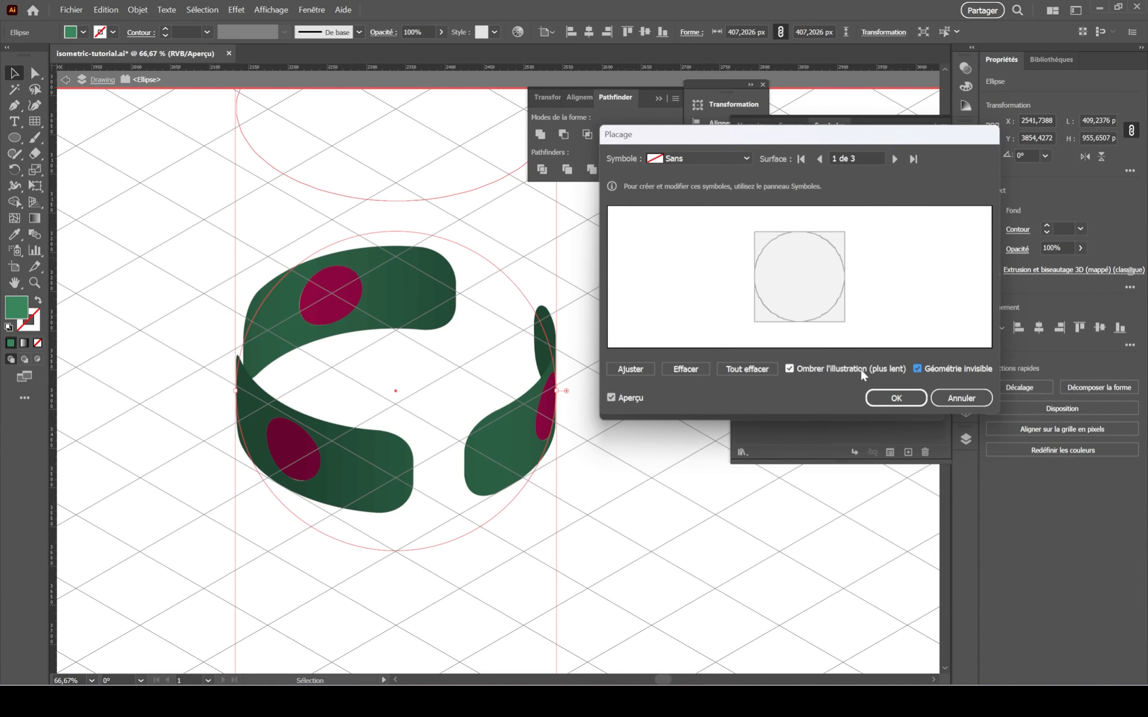
pyautogui.click(896, 398)
pyautogui.click(847, 404)
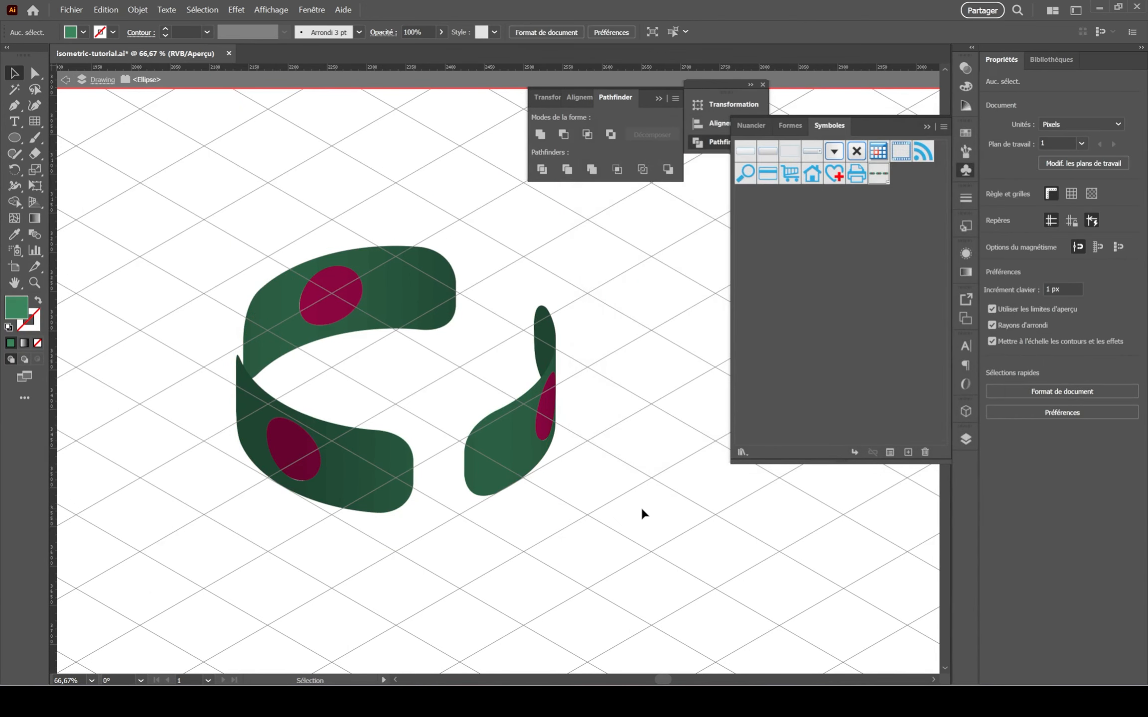
pyautogui.click(640, 505)
# Rotate the ring in its 3D effect to a custom orientation of -76°, 121° and 162°, then deselect it.
pyautogui.scroll(-2, 550, 431)
pyautogui.moveTo(550, 431); pyautogui.dragTo(503, 403)
pyautogui.moveTo(556, 470); pyautogui.dragTo(474, 404)
pyautogui.click(1052, 273)
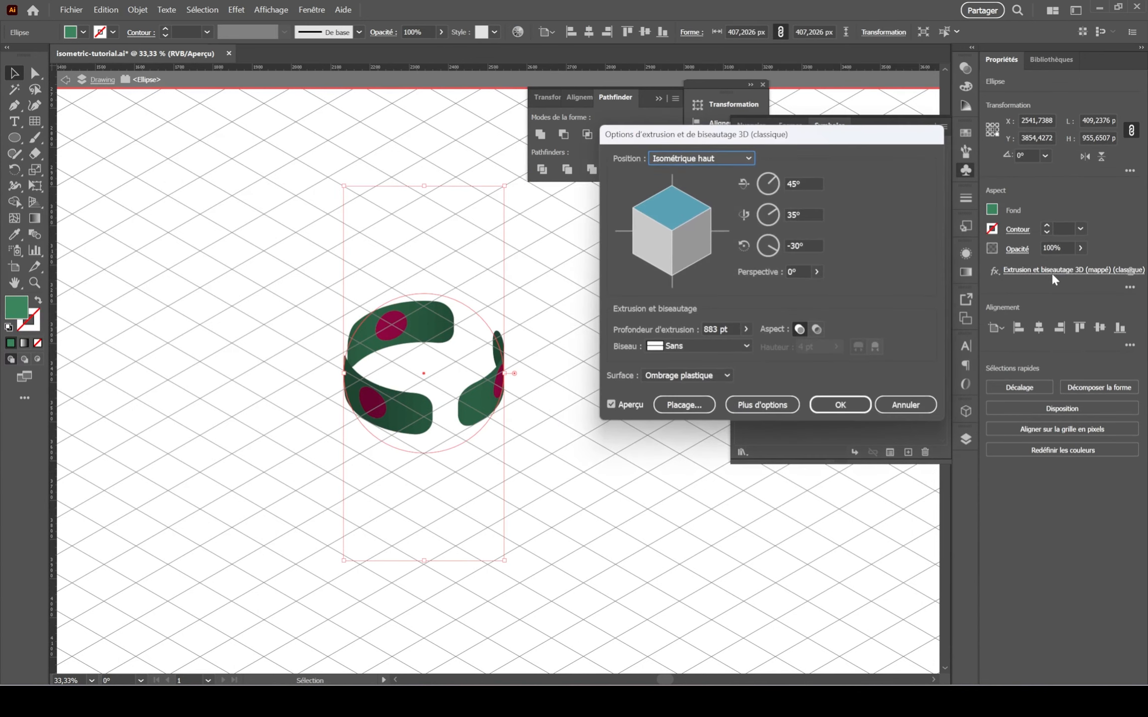
pyautogui.moveTo(777, 251); pyautogui.dragTo(771, 194)
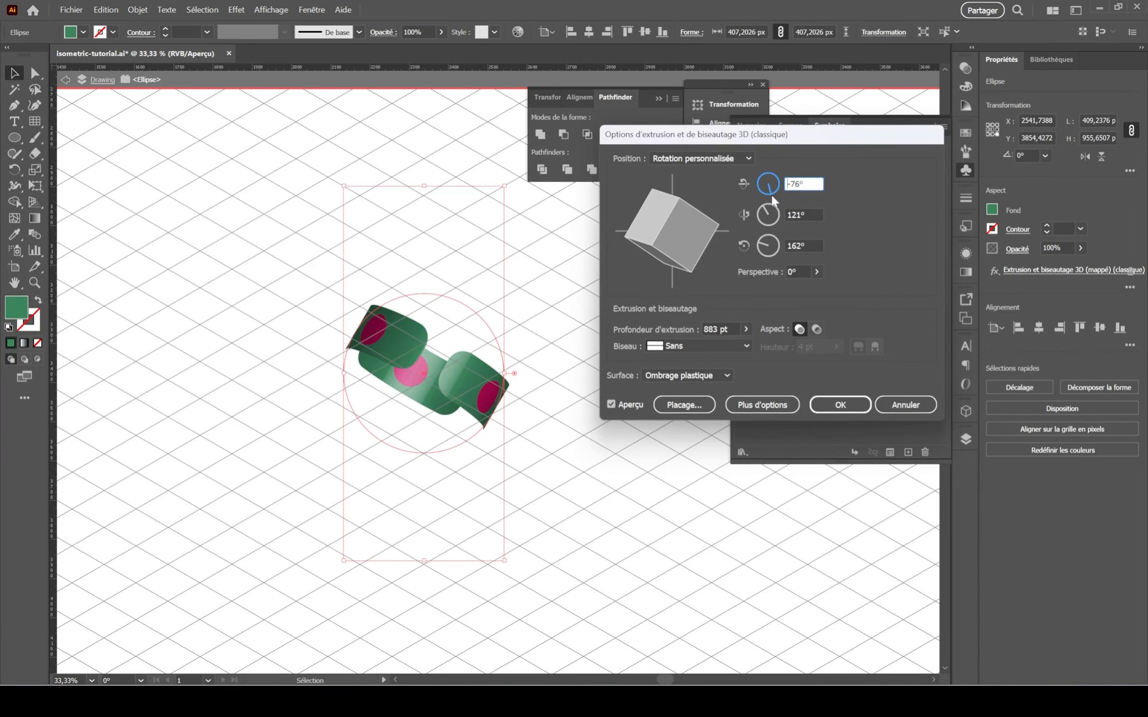
pyautogui.click(839, 405)
pyautogui.click(636, 409)
pyautogui.scroll(2, 582, 427)
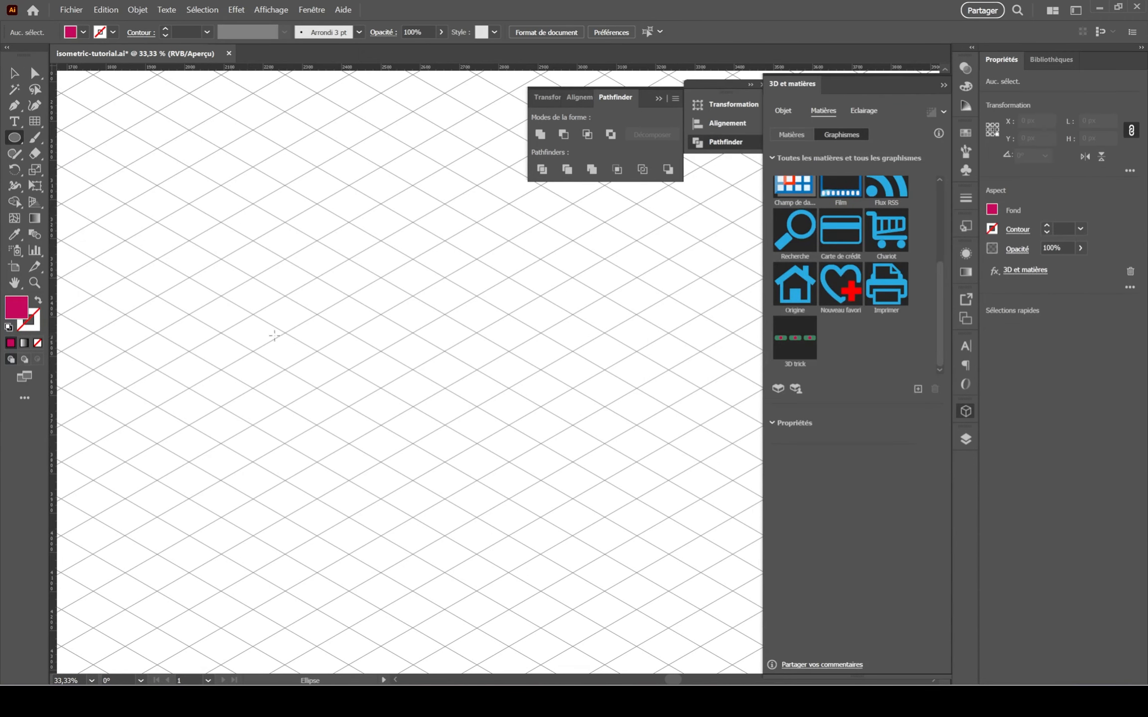
pyautogui.moveTo(247, 323); pyautogui.dragTo(433, 443)
pyautogui.hotkey('ctrl', 'z')
pyautogui.press('v')
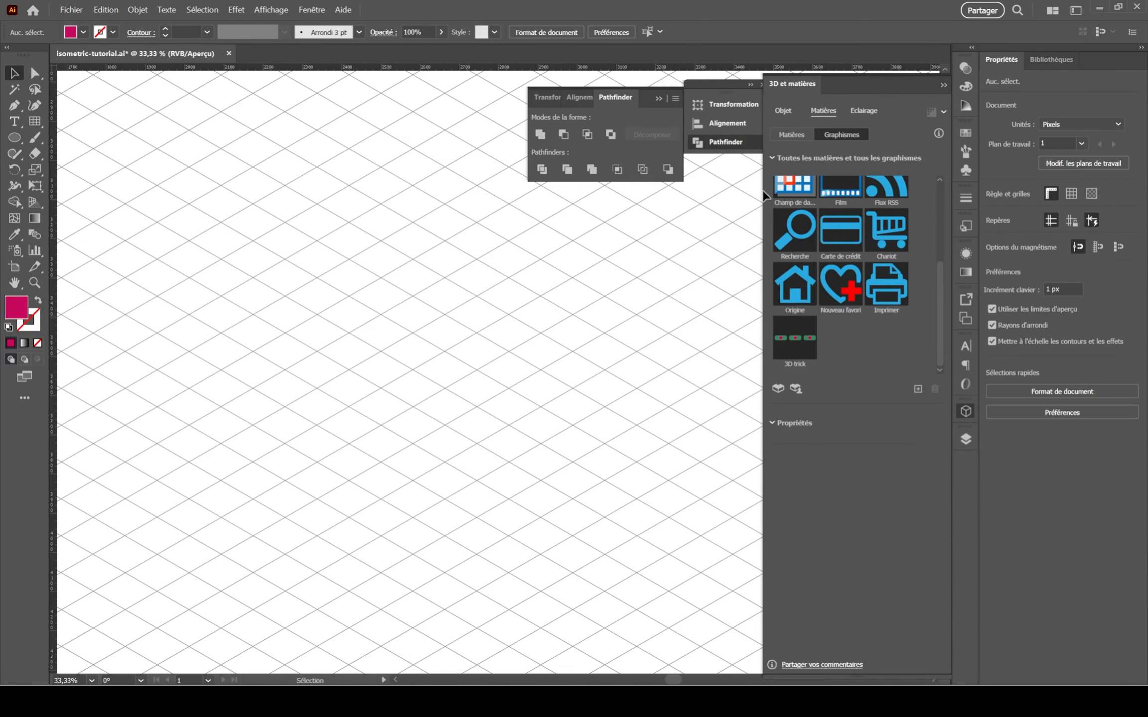
# Draw a circle about 407 px across on the isometric grid and remove its inherited 3D effect.
pyautogui.click(941, 86)
pyautogui.click(13, 138)
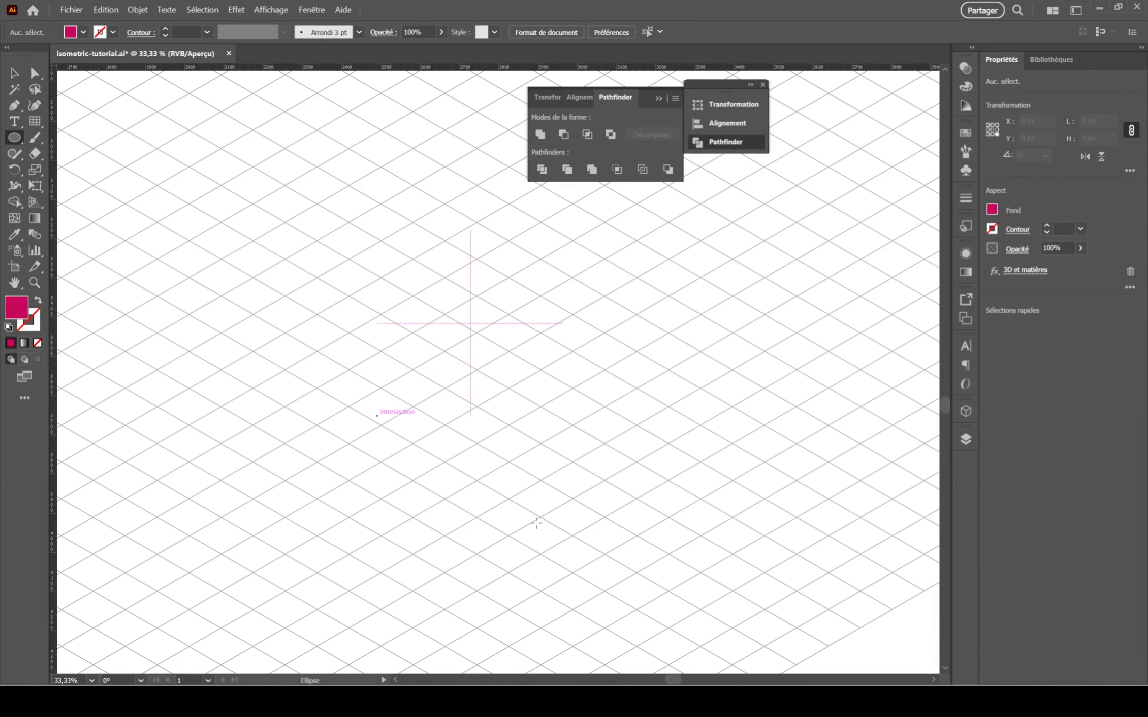
pyautogui.moveTo(376, 416); pyautogui.dragTo(538, 576)
pyautogui.click(1130, 272)
pyautogui.click(1130, 271)
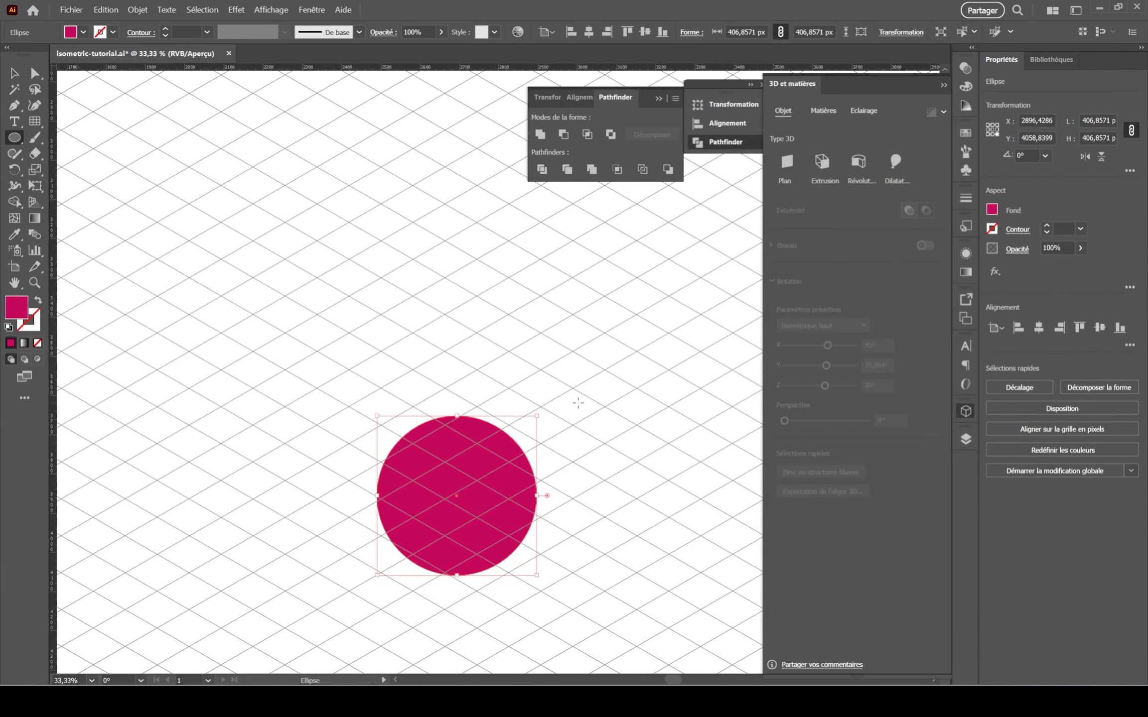
# Extrude the circle in 3D with the Isométrique haut rotation preset and a depth of about 965 px.
pyautogui.click(236, 10)
pyautogui.moveTo(355, 88)
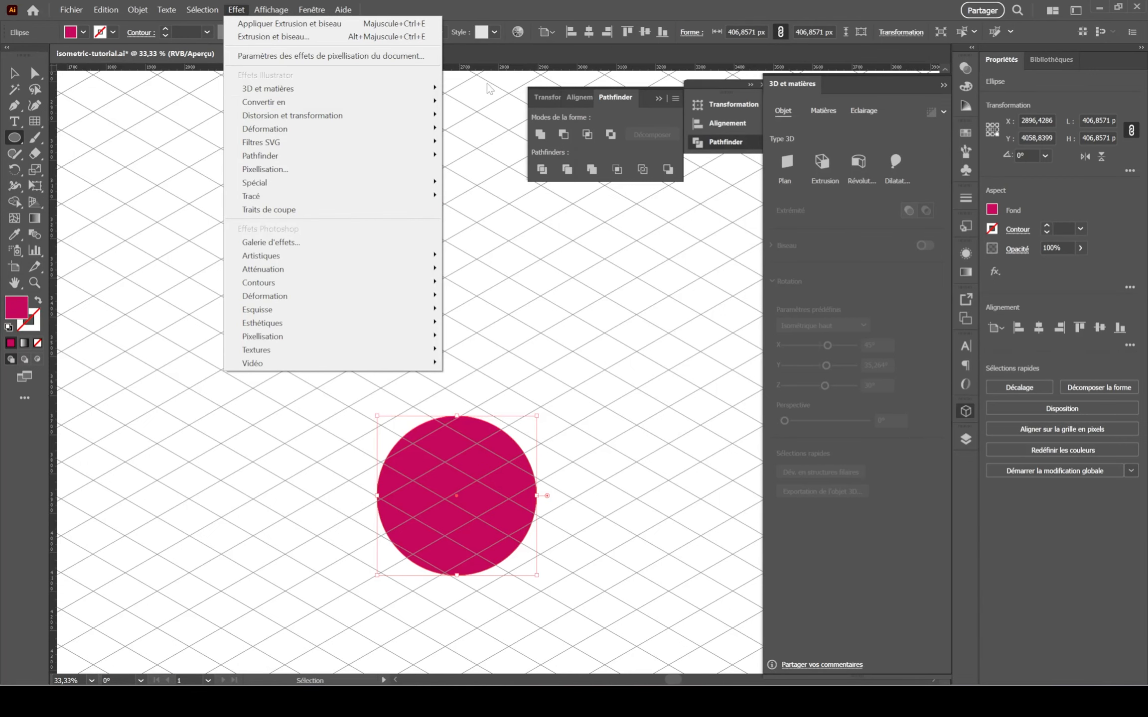
pyautogui.click(500, 90)
pyautogui.click(821, 424)
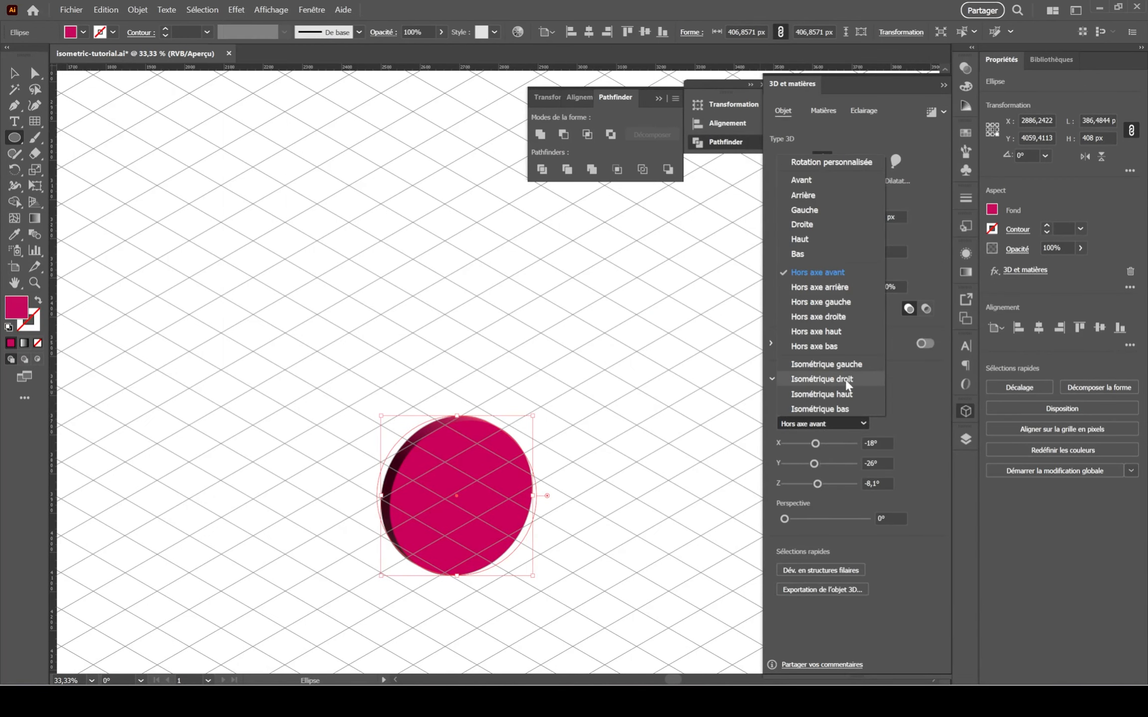
pyautogui.click(846, 394)
pyautogui.moveTo(788, 217); pyautogui.dragTo(825, 218)
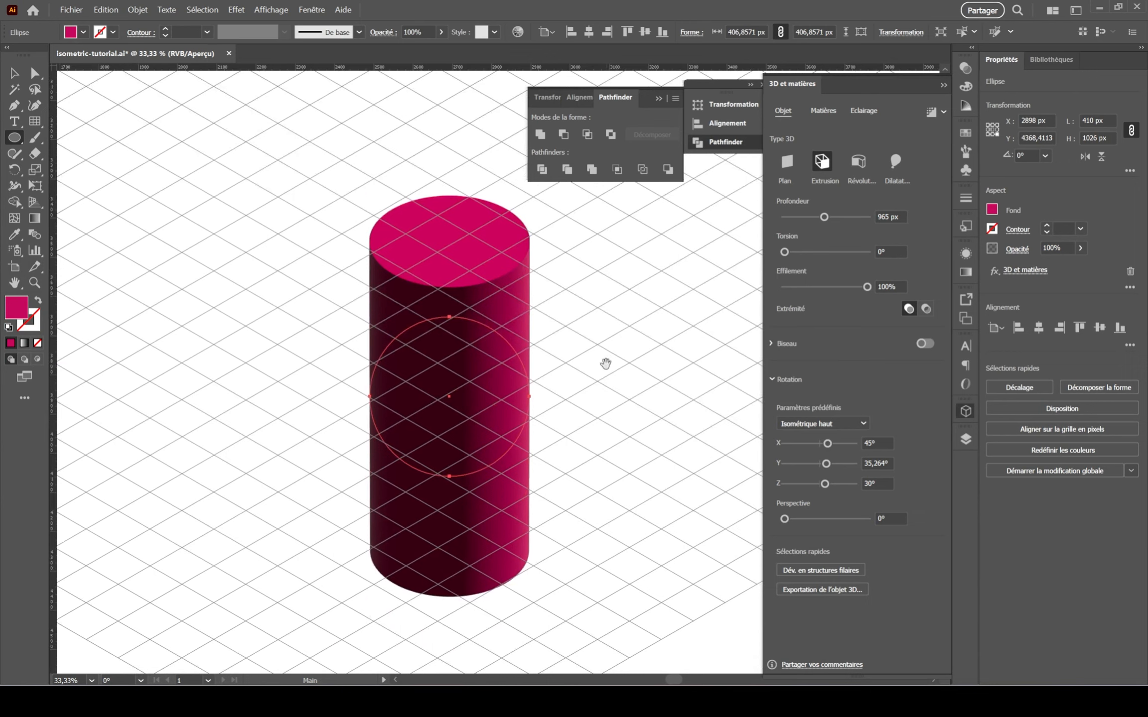
# Map the 3D trick graphic onto the extruded cylinder and make its geometry invisible.
pyautogui.click(824, 110)
pyautogui.click(794, 338)
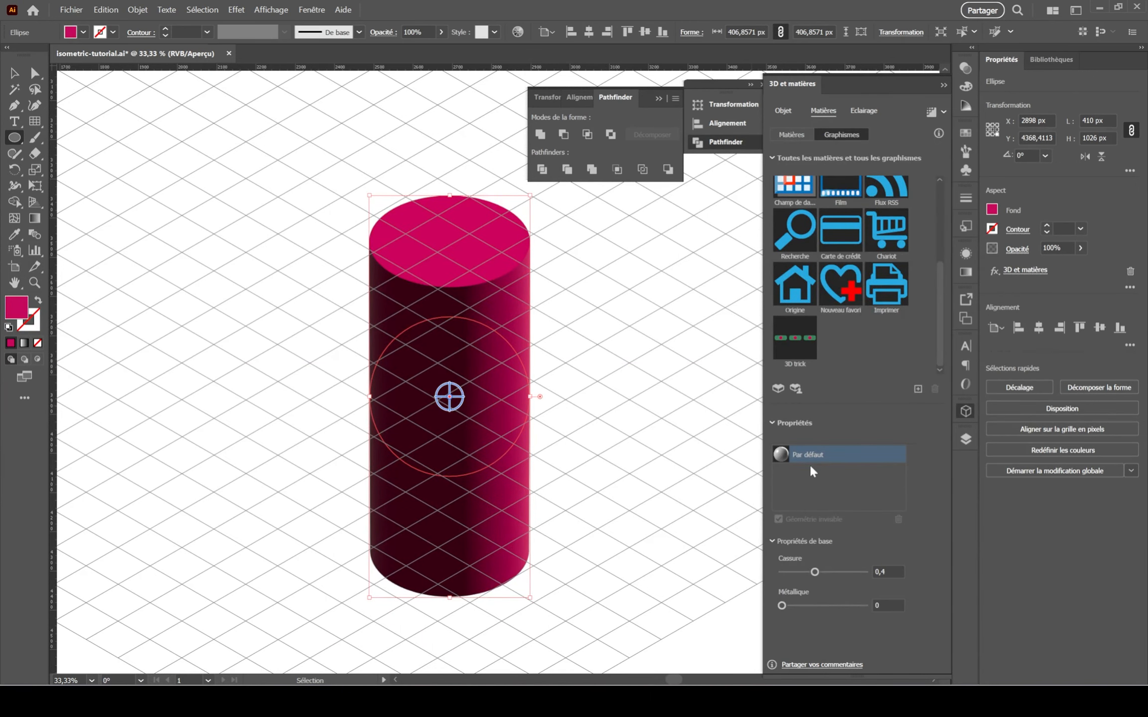
pyautogui.click(778, 519)
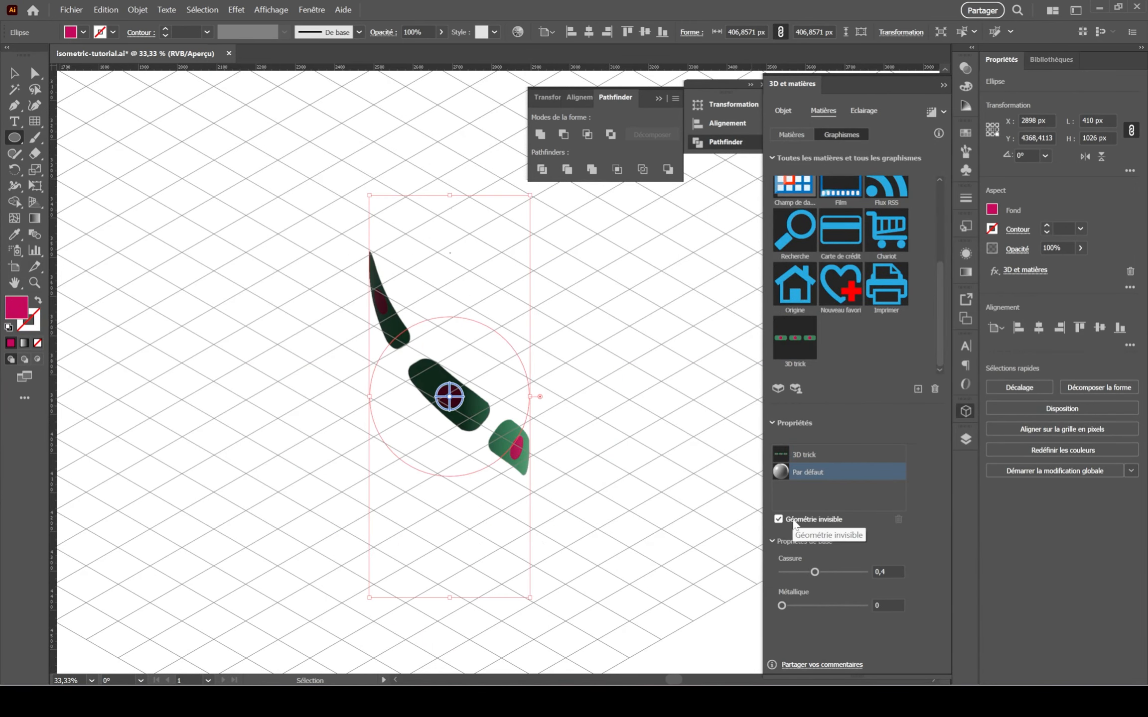
# Rotate the mapped 3D trick artwork to 45° and scale it to about 134.55%.
pyautogui.click(834, 454)
pyautogui.moveTo(782, 605); pyautogui.dragTo(793, 606)
pyautogui.click(891, 605)
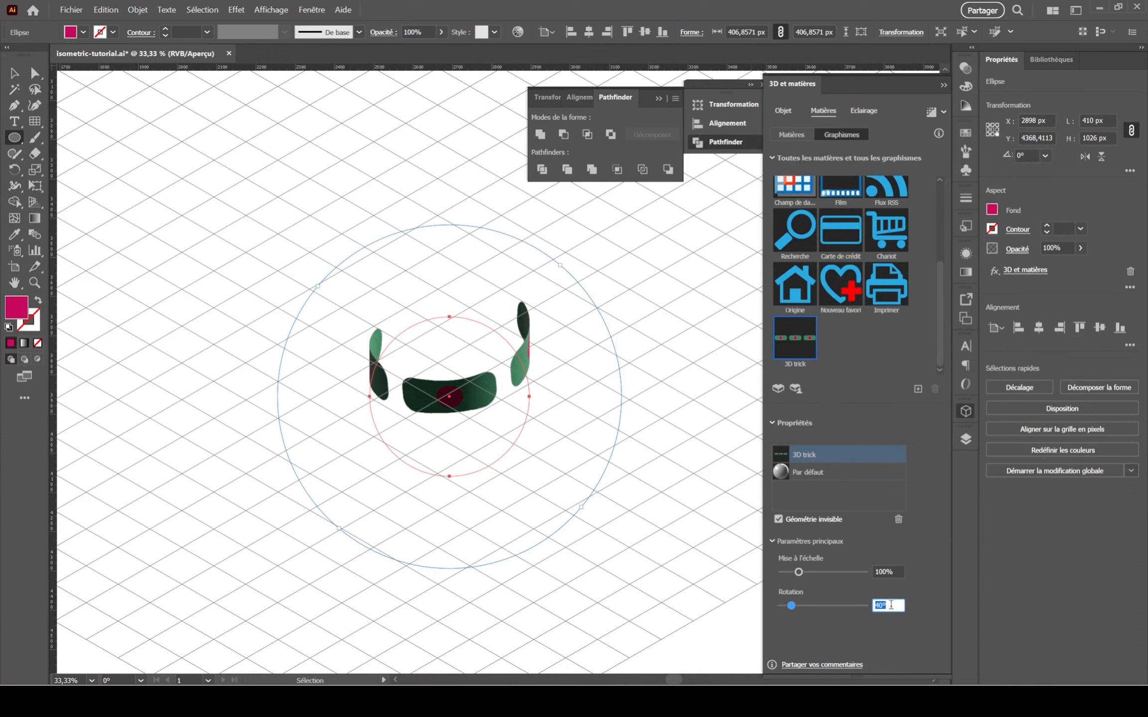
pyautogui.press('Return')
pyautogui.click(891, 605)
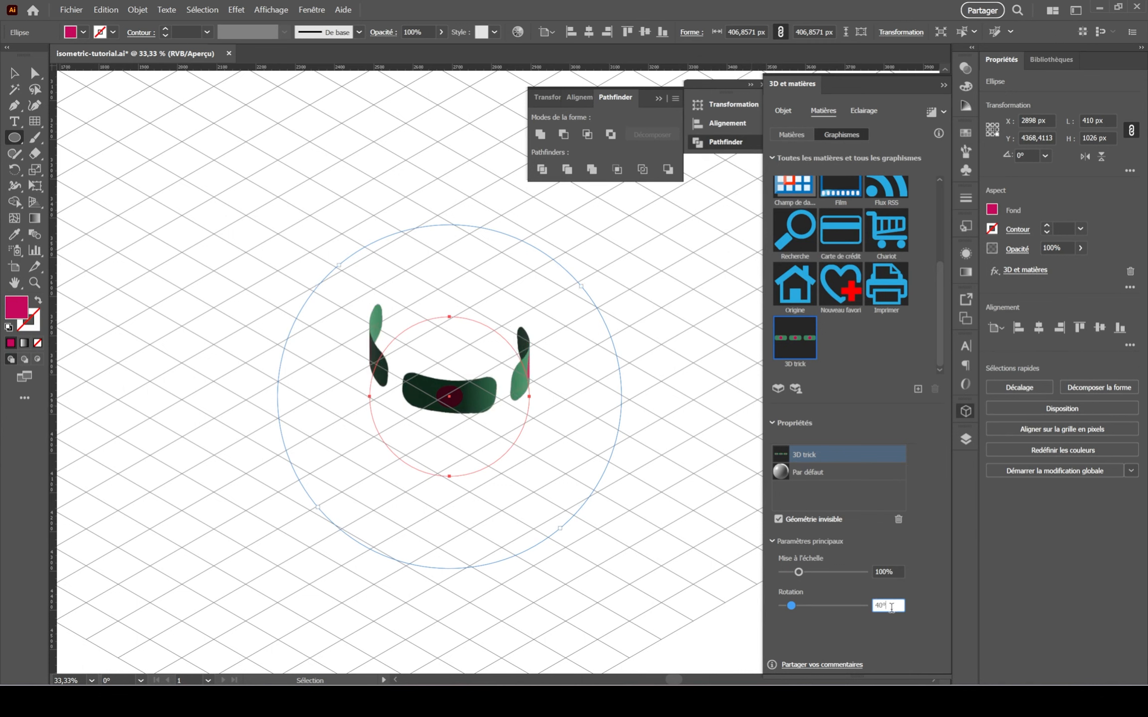
pyautogui.press('Return')
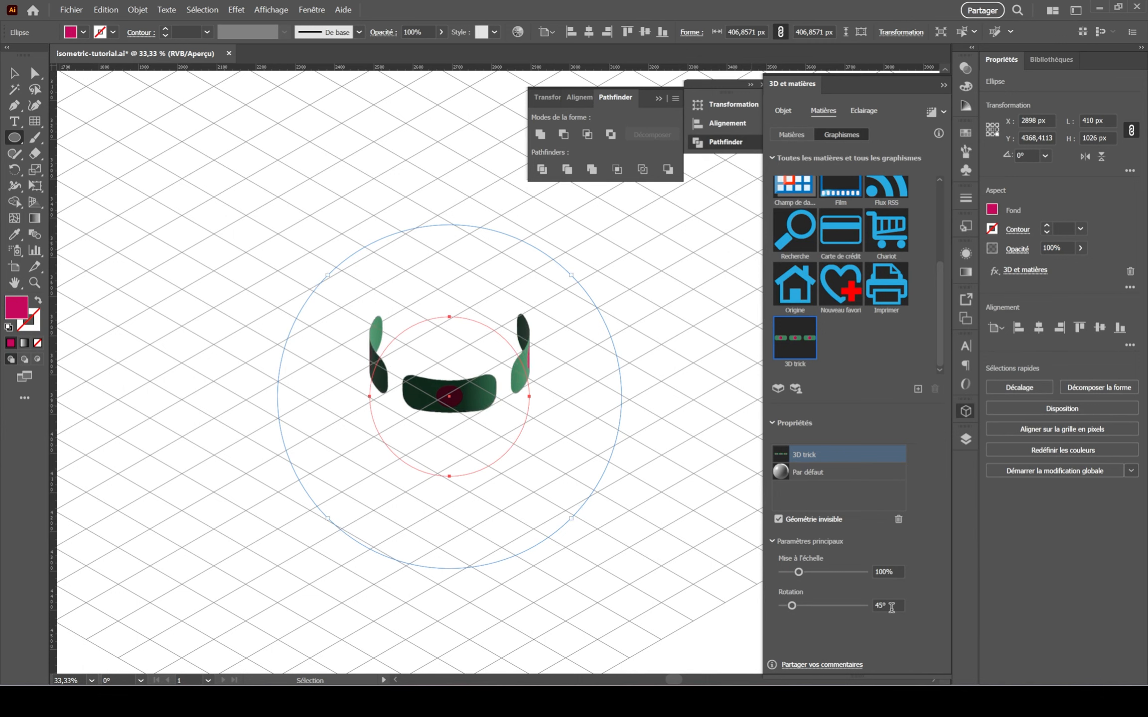
pyautogui.moveTo(800, 572); pyautogui.dragTo(809, 574)
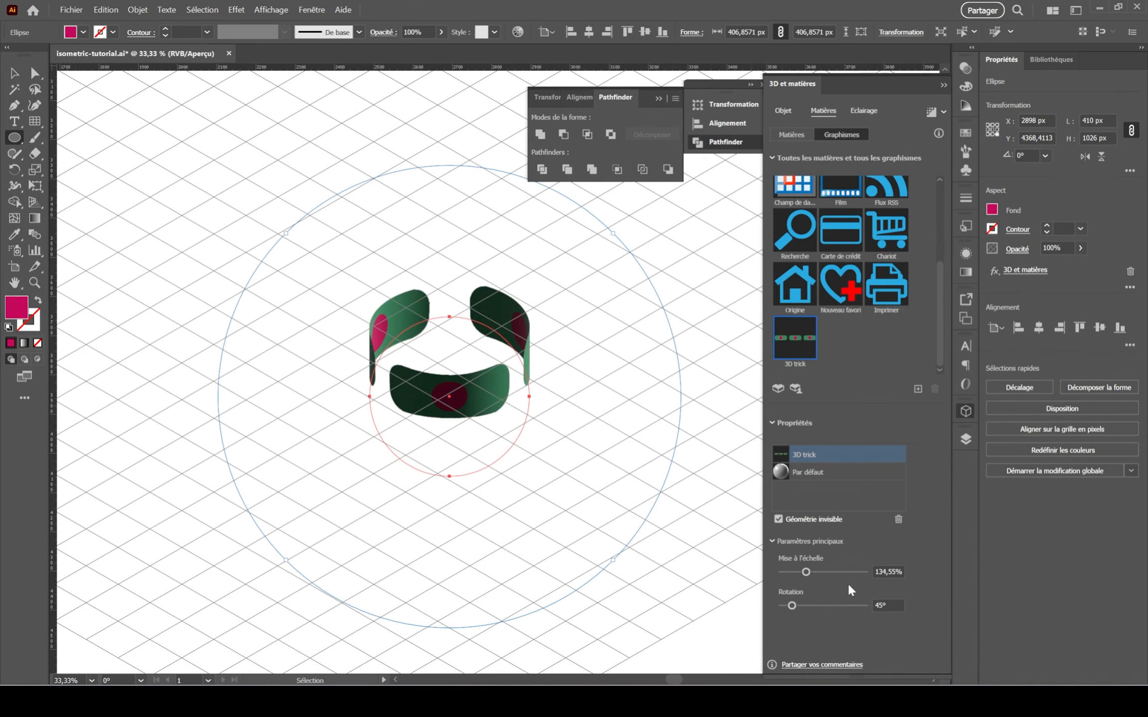
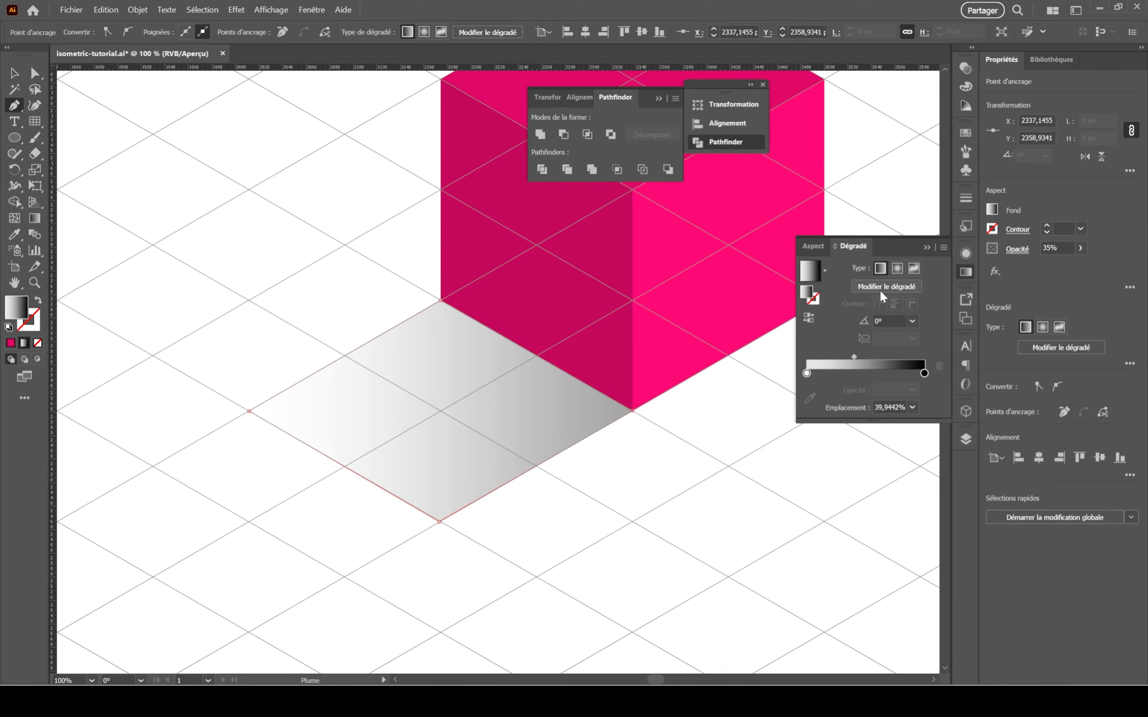
# Run the floor shadow's linear gradient diagonally at about 43°, darkest against the cube, and shorten its fade.
pyautogui.click(886, 287)
pyautogui.moveTo(337, 506); pyautogui.dragTo(619, 244)
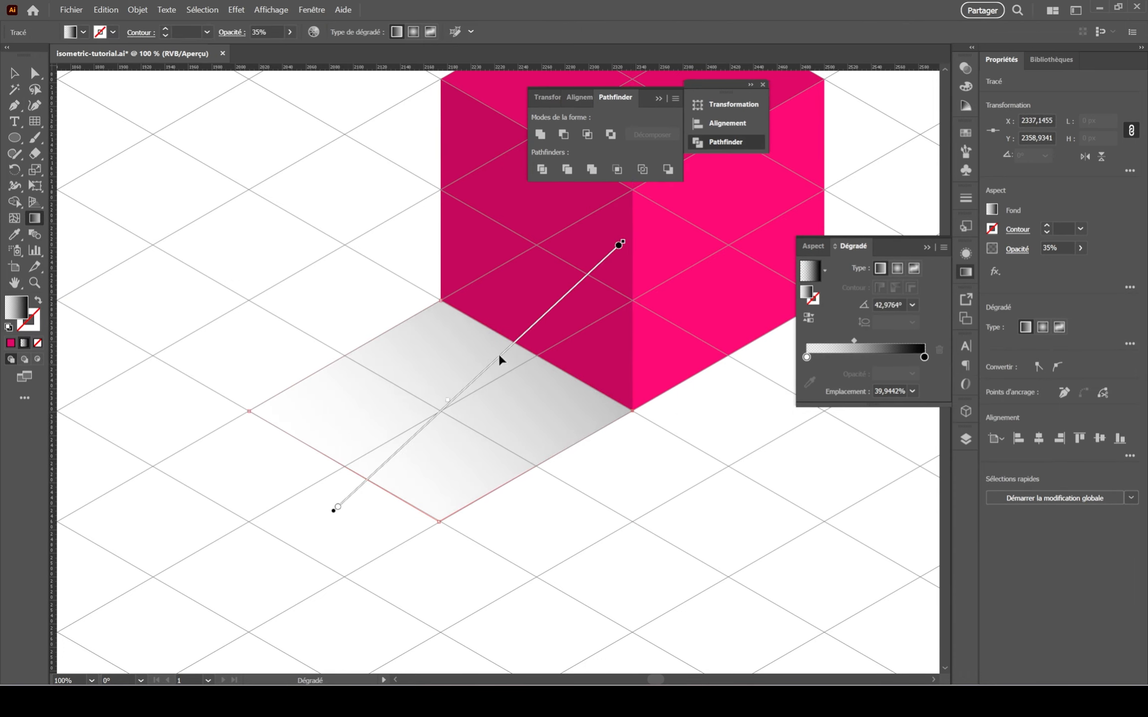
pyautogui.moveTo(501, 358); pyautogui.dragTo(389, 471)
pyautogui.moveTo(241, 602)
pyautogui.mouseDown()
pyautogui.moveTo(229, 613)
pyautogui.moveTo(369, 478)
pyautogui.moveTo(393, 474)
pyautogui.mouseUp()
pyautogui.click(924, 356)
pyautogui.click(1081, 249)
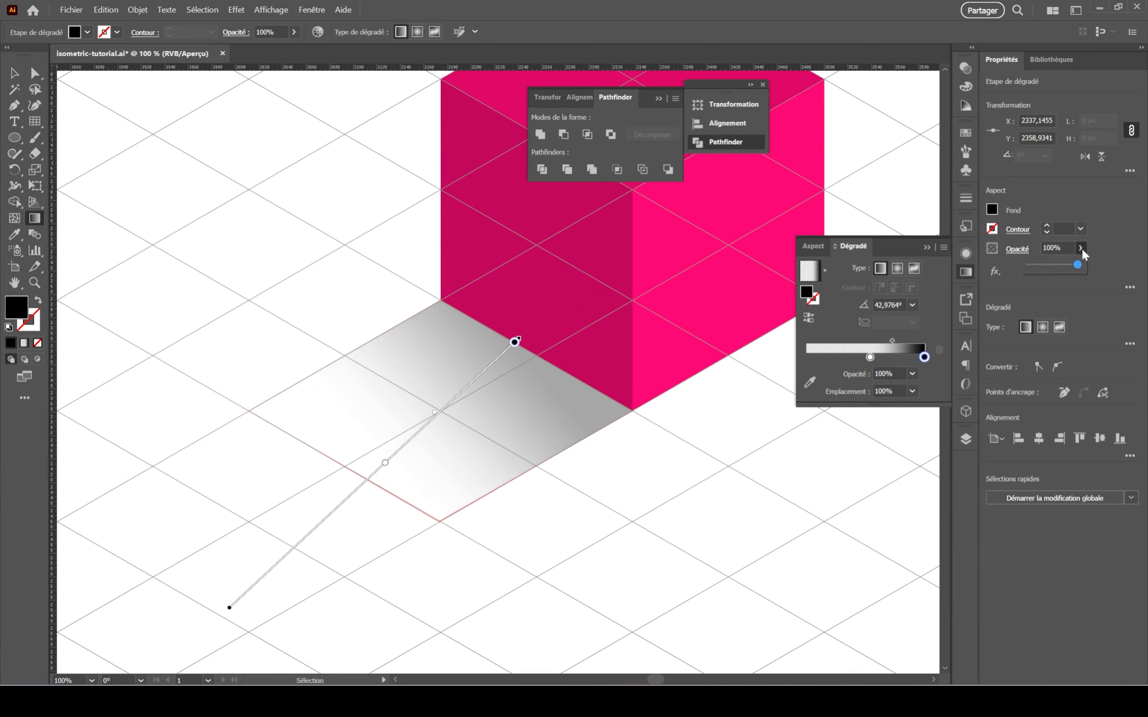
# Set the opacity of the cube's gradient floor shadow to 67%.
pyautogui.click(11, 75)
pyautogui.click(294, 271)
pyautogui.click(479, 388)
pyautogui.click(1081, 249)
pyautogui.moveTo(1048, 265); pyautogui.dragTo(1062, 264)
# Redirect the floor shadow's gradient to about 58° so it fades away from the cube's base edge, and deselect it.
pyautogui.click(887, 288)
pyautogui.moveTo(523, 333); pyautogui.dragTo(481, 296)
pyautogui.moveTo(438, 352)
pyautogui.mouseDown()
pyautogui.moveTo(469, 381)
pyautogui.moveTo(455, 397)
pyautogui.mouseUp()
pyautogui.moveTo(499, 340); pyautogui.dragTo(459, 312)
pyautogui.moveTo(431, 363); pyautogui.dragTo(464, 382)
pyautogui.click(14, 73)
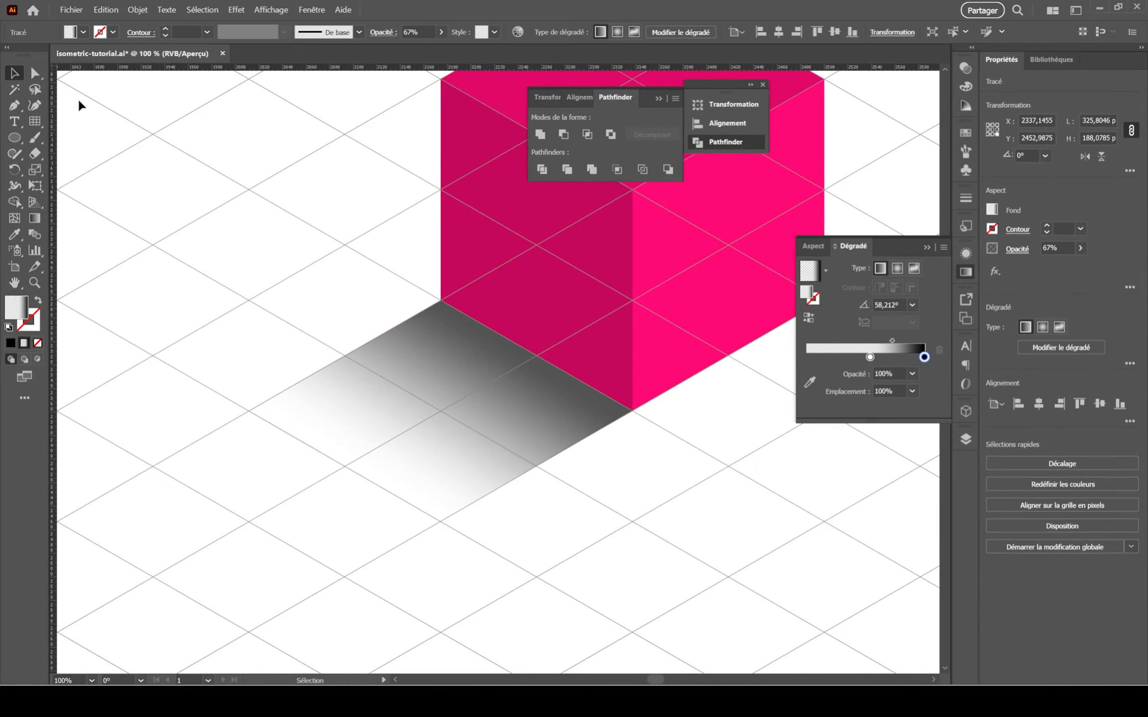
pyautogui.click(217, 550)
# Move the dark diamond shadow beneath the cube's three faces in the Drawing layer's stacking order.
pyautogui.scroll(-2, 218, 551)
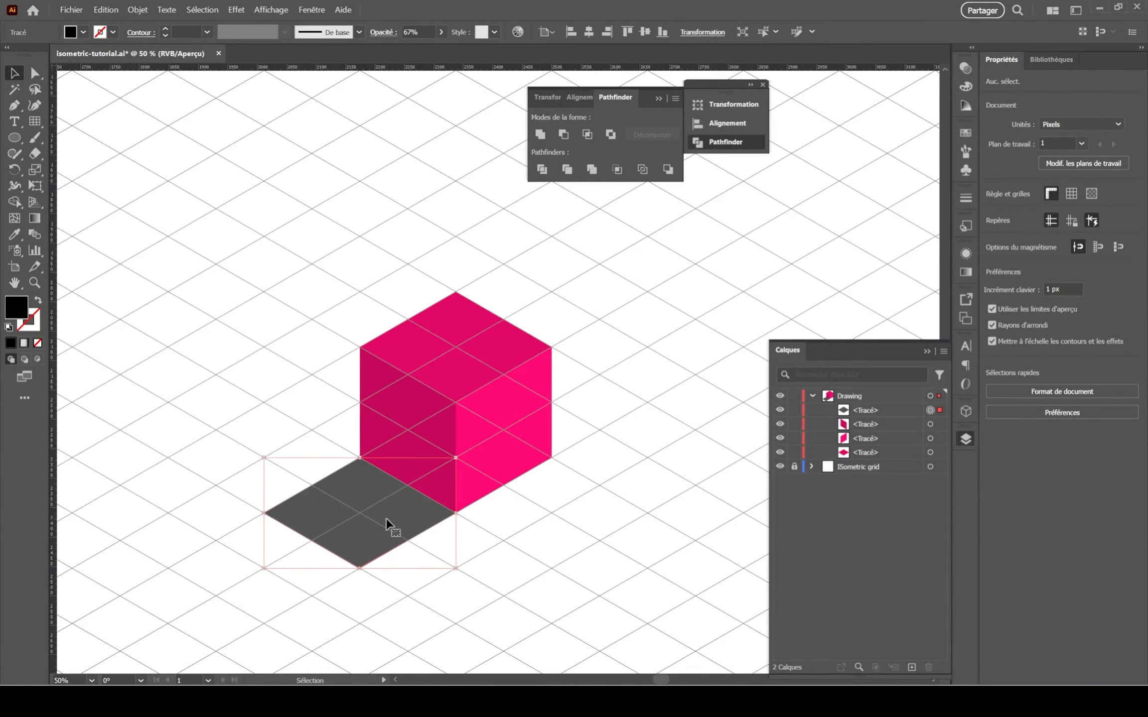
pyautogui.scroll(1, 385, 518)
pyautogui.moveTo(885, 455); pyautogui.dragTo(885, 459)
# Shift the diamond shadow toward the cube and centre it horizontally with the cube's top face.
pyautogui.moveTo(339, 525)
pyautogui.mouseDown()
pyautogui.moveTo(389, 472)
pyautogui.moveTo(399, 525)
pyautogui.mouseUp()
pyautogui.moveTo(477, 582); pyautogui.dragTo(576, 646)
pyautogui.hotkey('ctrl', 'z')
pyautogui.keyDown('shift'); pyautogui.click(449, 296); pyautogui.keyUp('shift')
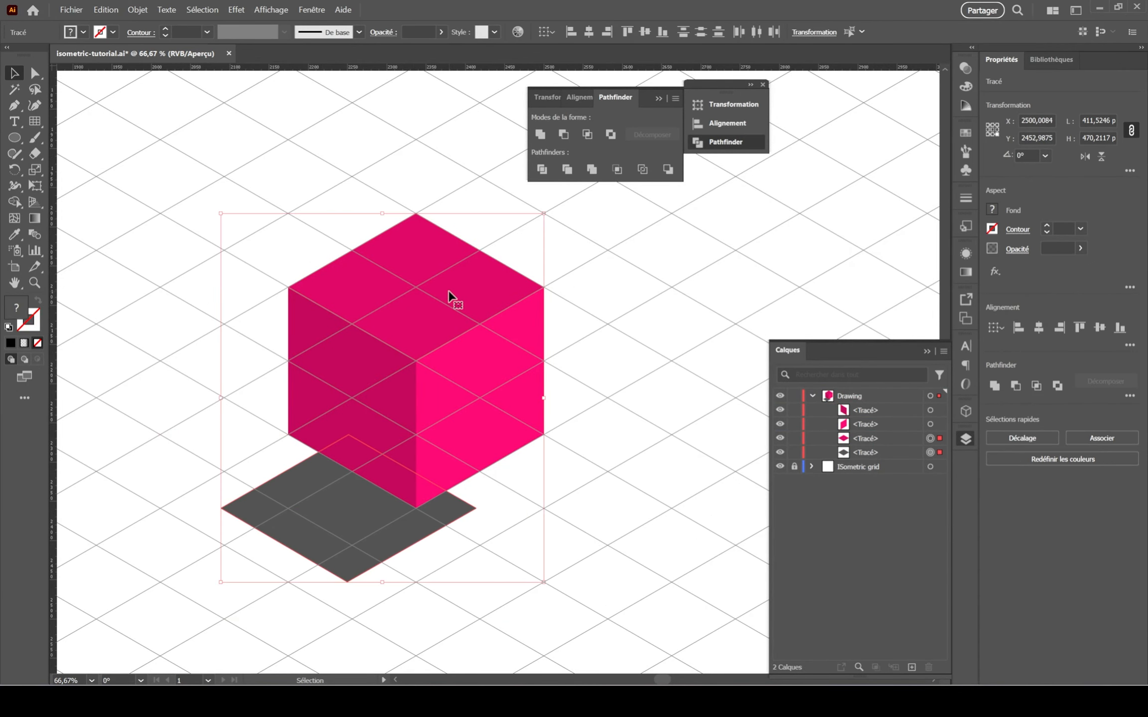
pyautogui.click(1039, 328)
pyautogui.click(615, 478)
# Move the diamond shadow up under the cube's base and enlarge it evenly to about 460 × 266 px.
pyautogui.moveTo(391, 546); pyautogui.dragTo(390, 472)
pyautogui.moveTo(544, 435); pyautogui.dragTo(587, 436)
pyautogui.click(680, 389)
pyautogui.scroll(-1, 680, 389)
pyautogui.click(481, 424)
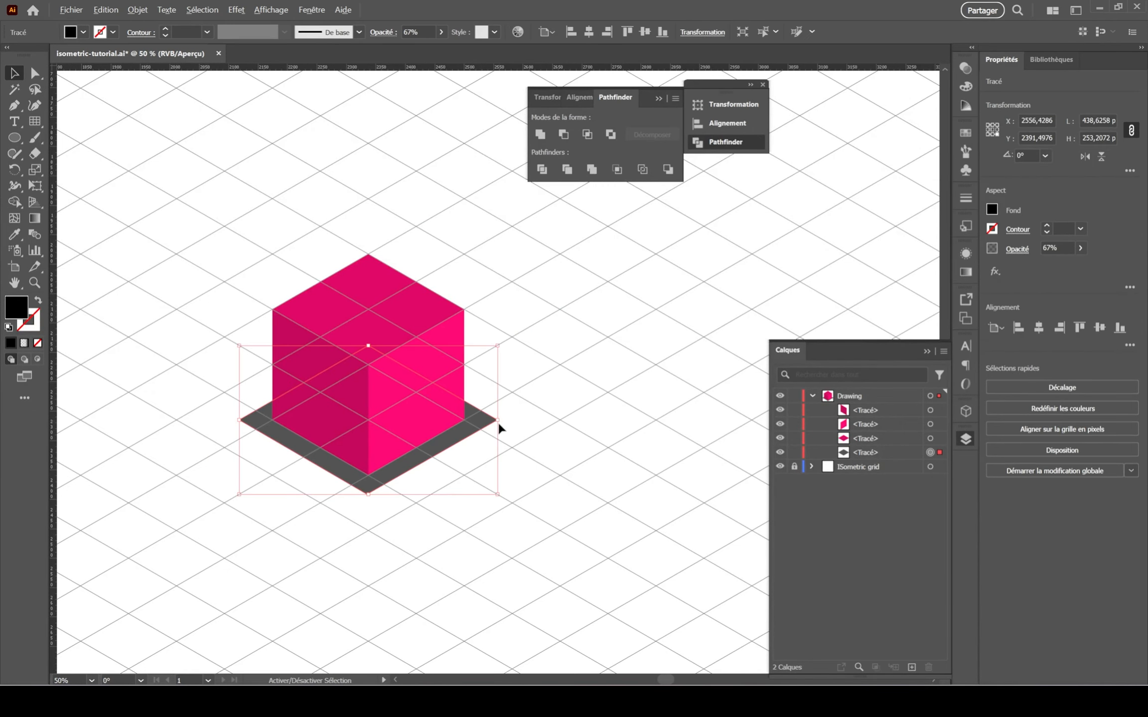
pyautogui.moveTo(497, 421); pyautogui.dragTo(504, 421)
# Lower the diamond shadow's opacity to 37% and deselect it.
pyautogui.click(1080, 248)
pyautogui.moveTo(1066, 263); pyautogui.dragTo(1044, 264)
pyautogui.click(584, 351)
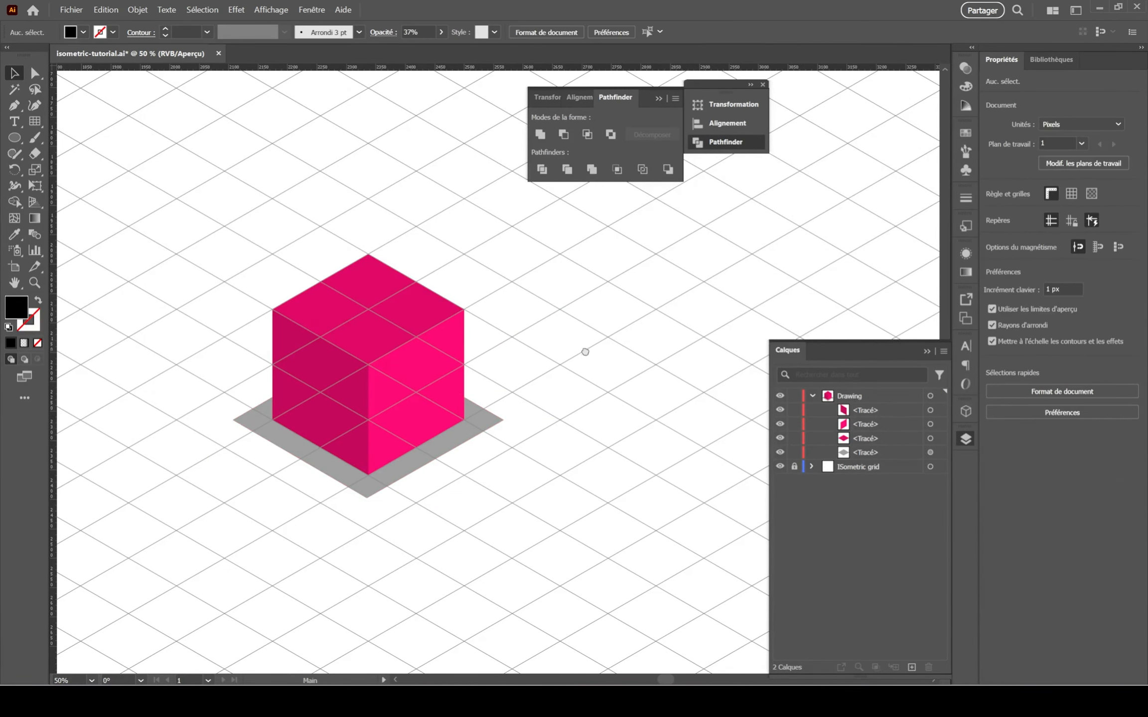
# Apply a drop shadow effect (Ombre portée) in Produit mode with 7 px offsets to the diamond under the cube.
pyautogui.moveTo(632, 498); pyautogui.dragTo(715, 494)
pyautogui.click(550, 437)
pyautogui.click(1130, 288)
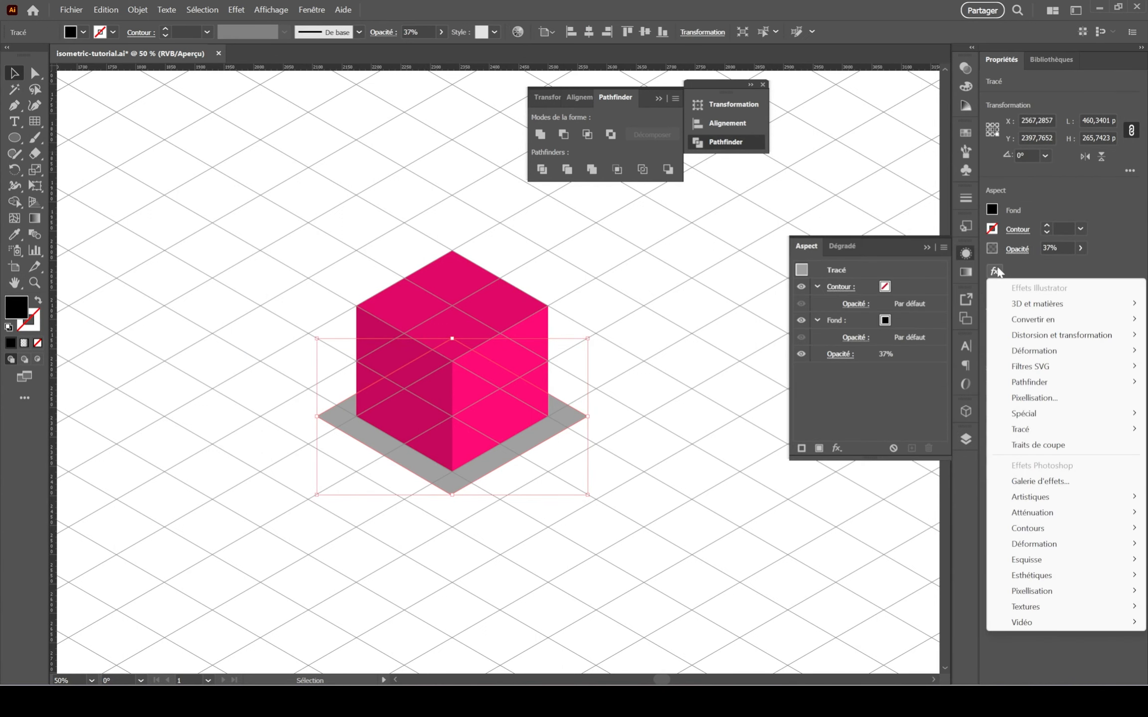
pyautogui.click(836, 448)
pyautogui.moveTo(897, 223)
pyautogui.click(1017, 302)
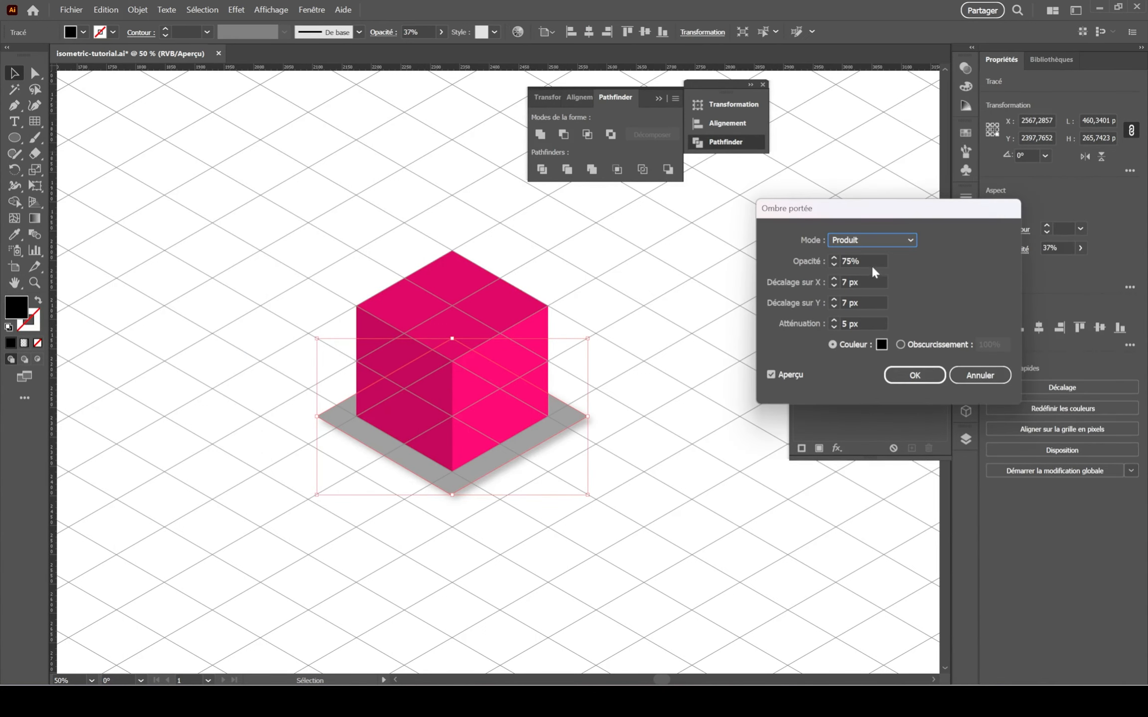
pyautogui.click(917, 376)
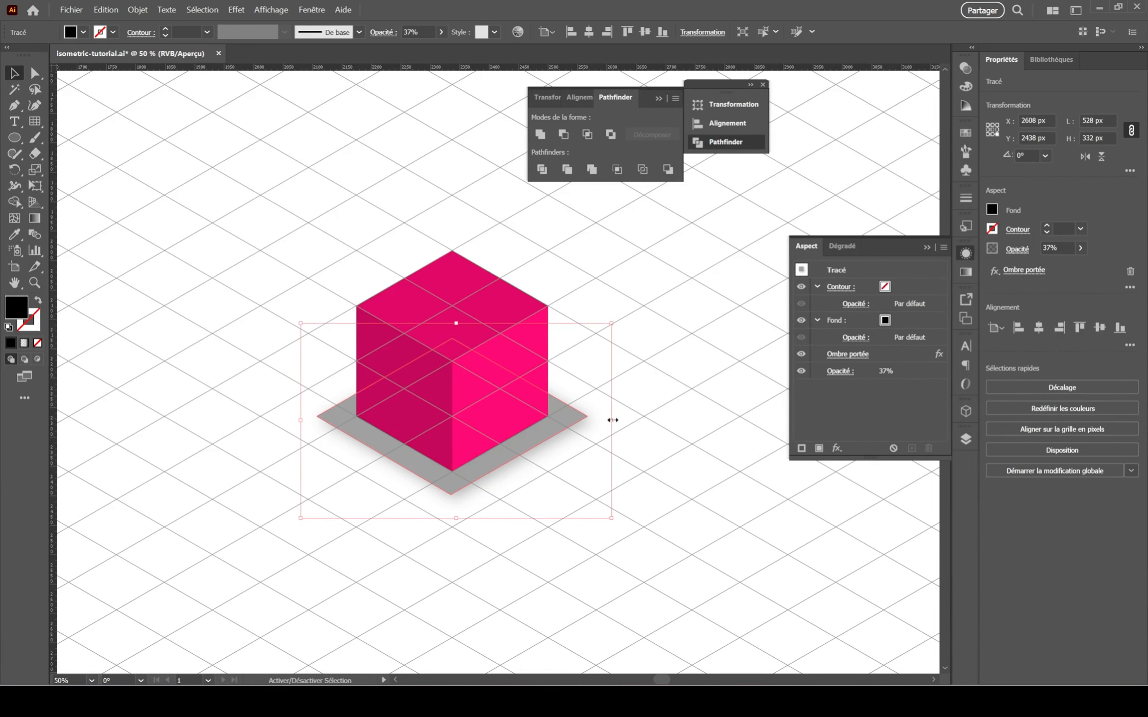
# Shrink the diamond to the cube's base, then adjust its drop shadow's opacity and set the blur to 16 px.
pyautogui.moveTo(613, 420); pyautogui.dragTo(560, 422)
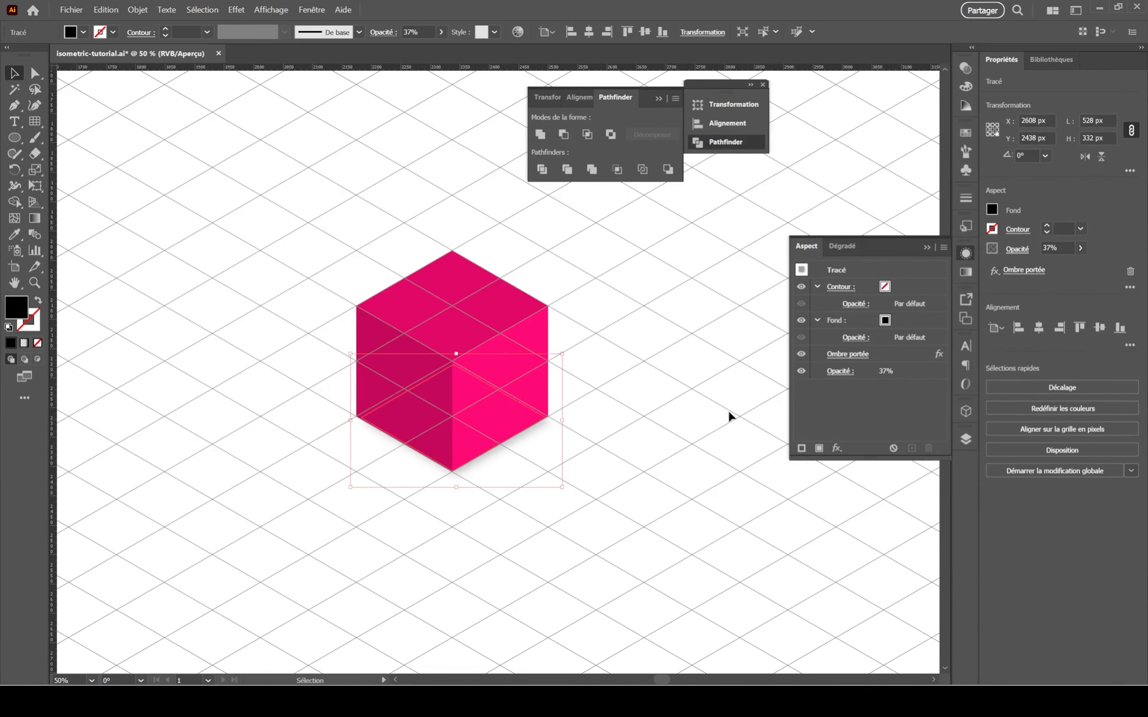
pyautogui.click(848, 354)
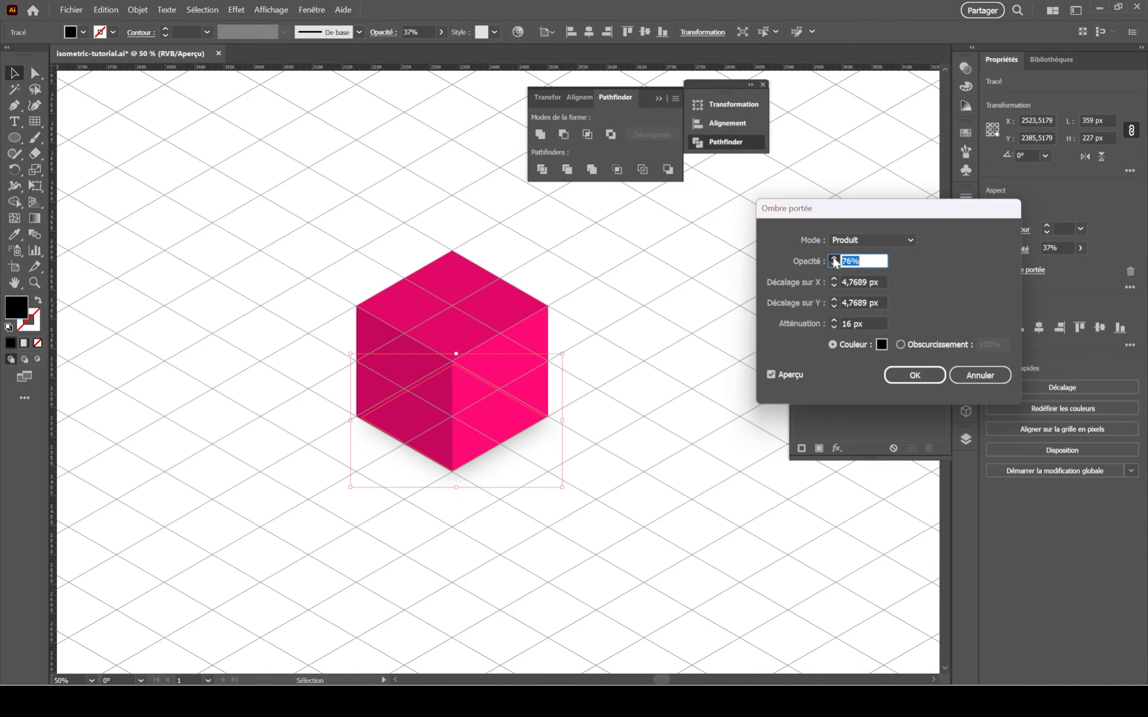
pyautogui.click(923, 382)
pyautogui.click(504, 501)
pyautogui.scroll(2, 504, 501)
pyautogui.scroll(-1, 504, 501)
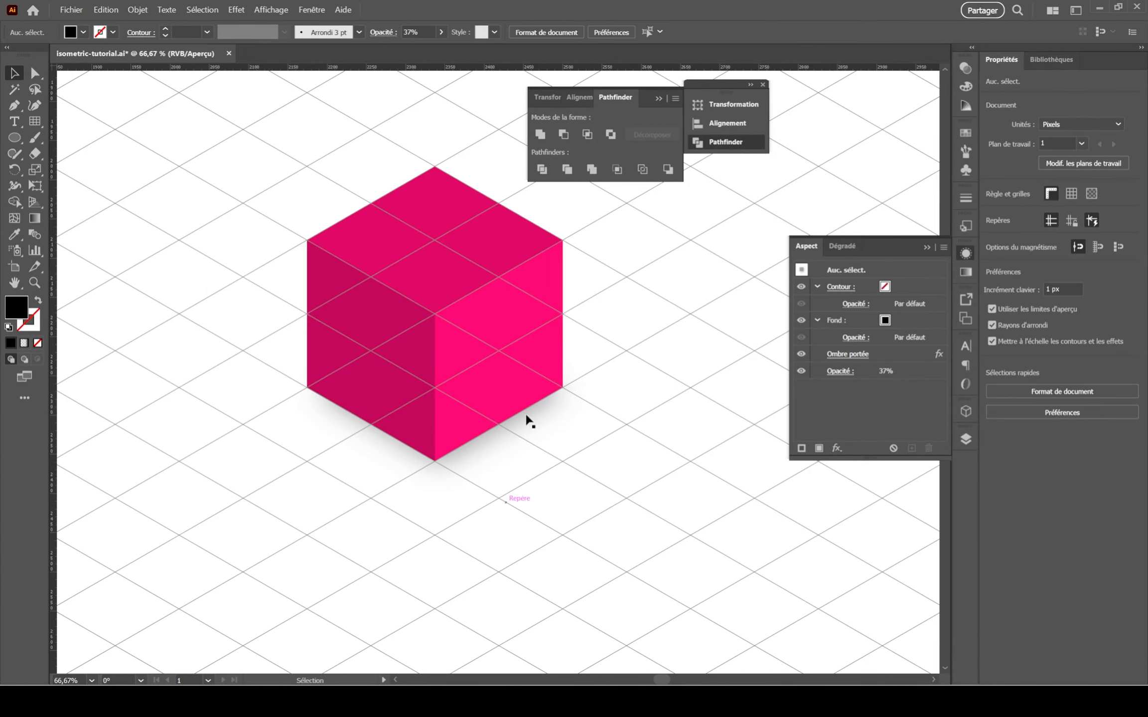
# Raise the diamond's overall opacity to 100% for a stronger shadow under the cube.
pyautogui.click(525, 413)
pyautogui.click(1080, 248)
pyautogui.moveTo(1047, 265); pyautogui.dragTo(1079, 267)
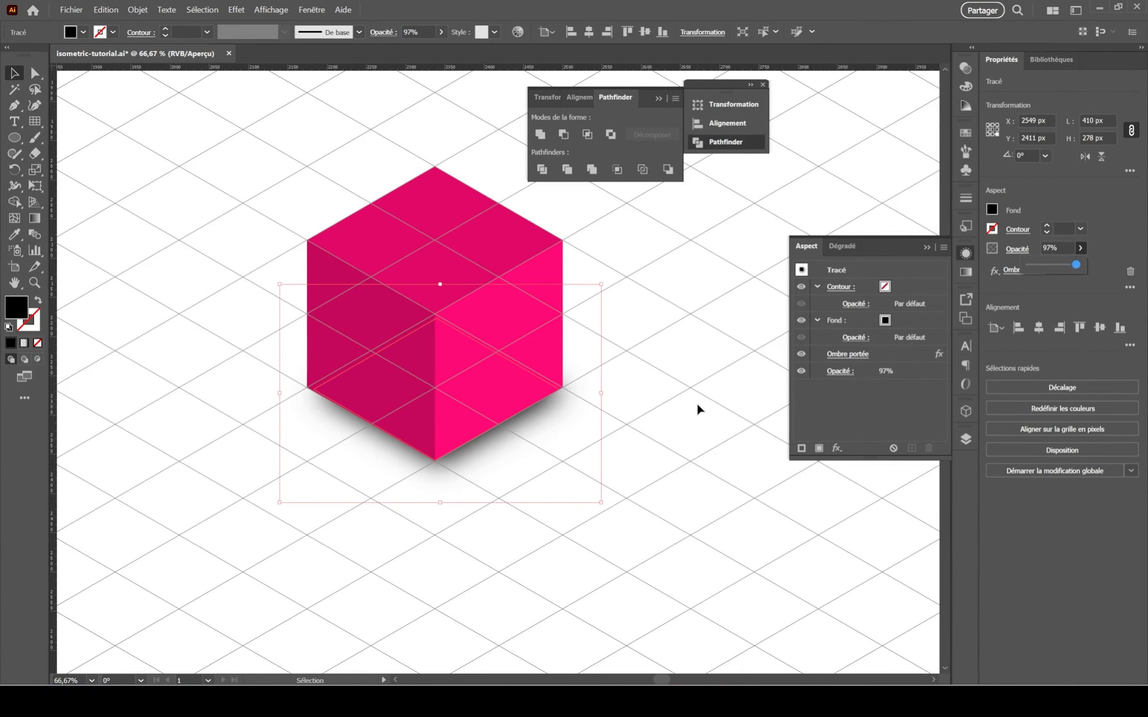
pyautogui.click(697, 405)
pyautogui.moveTo(514, 422); pyautogui.dragTo(512, 419)
pyautogui.scroll(-1, 639, 471)
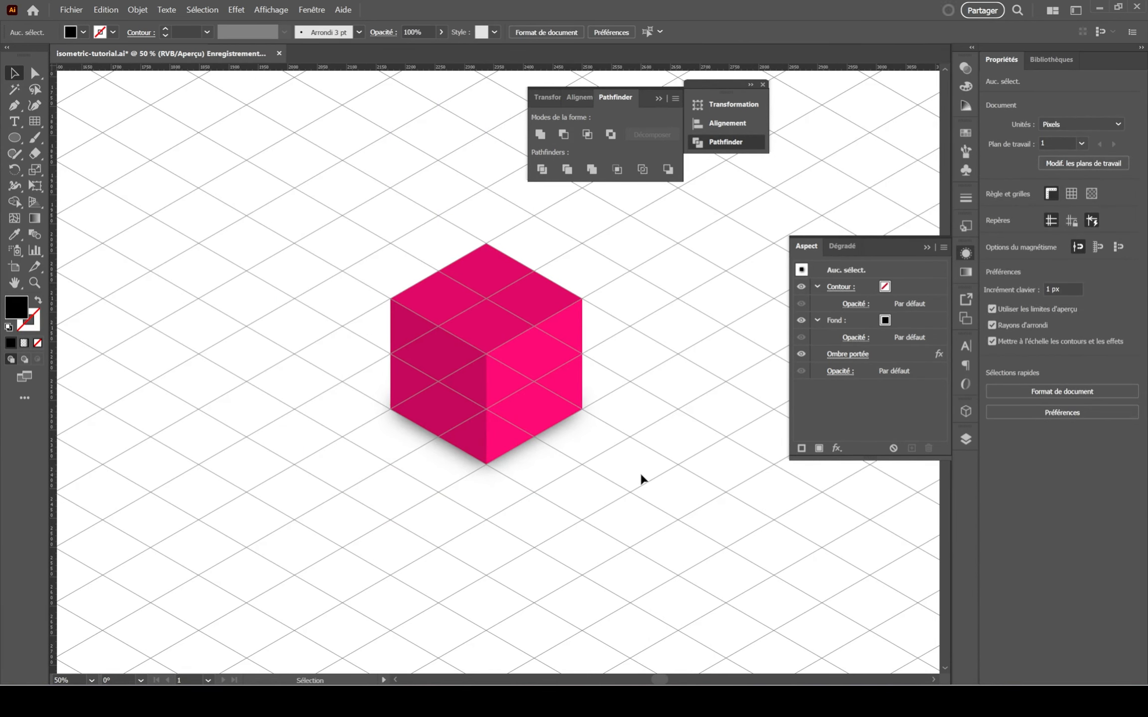
# Undo the opacity, resizing and drop shadow changes made to the diamond under the cube.
pyautogui.hotkey('ctrl', 'z')
pyautogui.hotkey('ctrl', 'z')
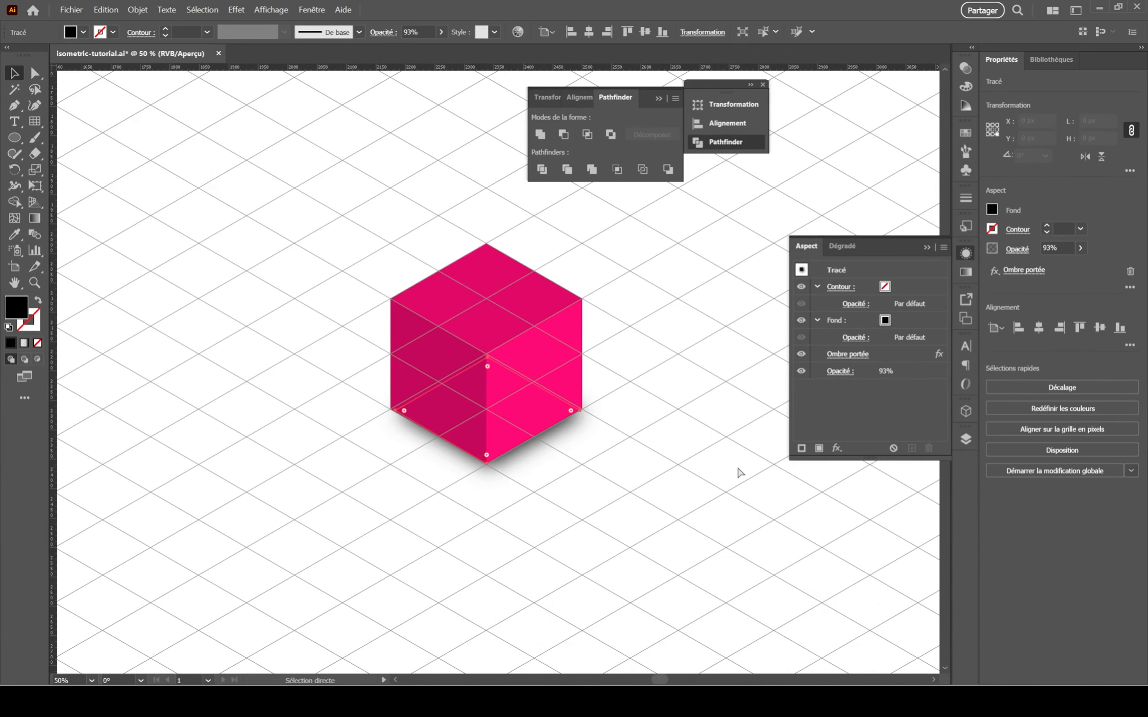
pyautogui.hotkey('ctrl', 'z')
pyautogui.hotkey('ctrl', 'z')
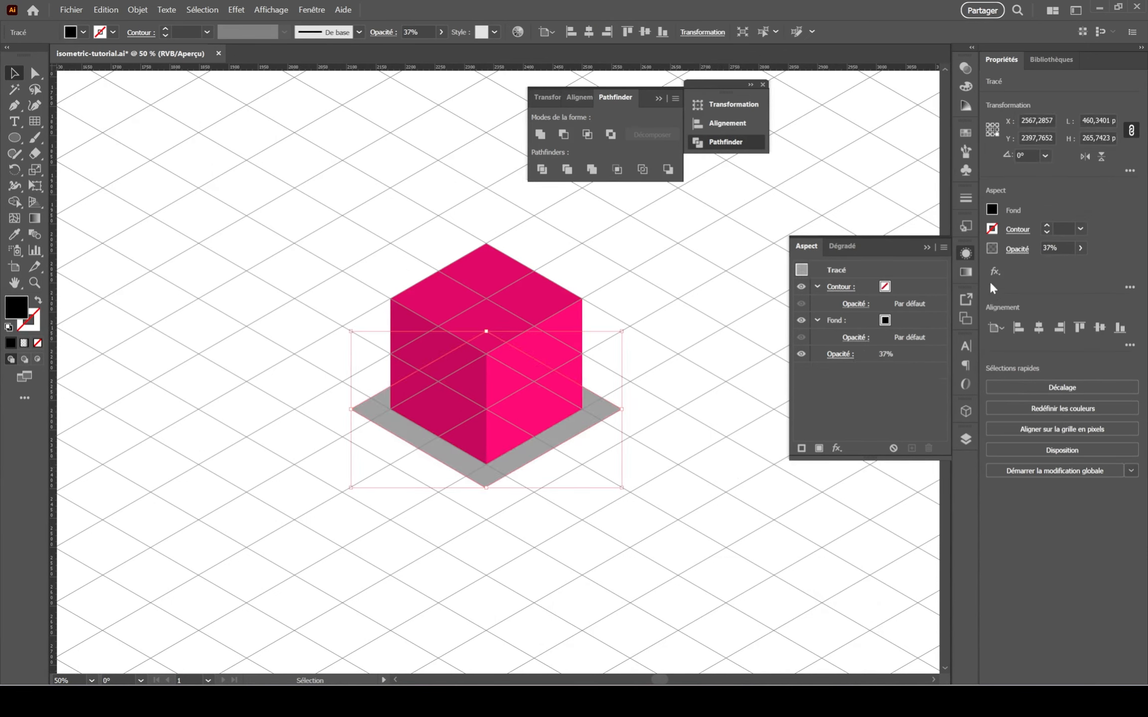
# Apply a Gaussian blur (Flou gaussien) to the diamond shadow to soften its edges, and deselect it.
pyautogui.click(994, 271)
pyautogui.moveTo(1021, 513)
pyautogui.click(904, 512)
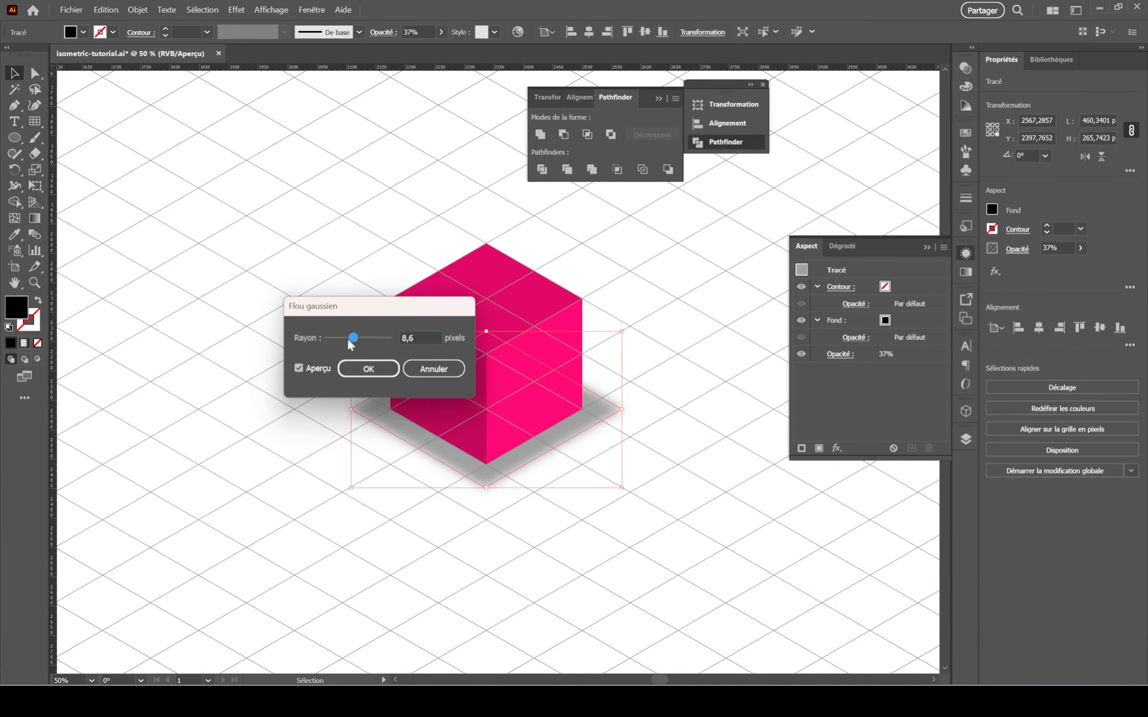
pyautogui.moveTo(352, 339); pyautogui.dragTo(361, 338)
pyautogui.click(368, 369)
pyautogui.click(690, 516)
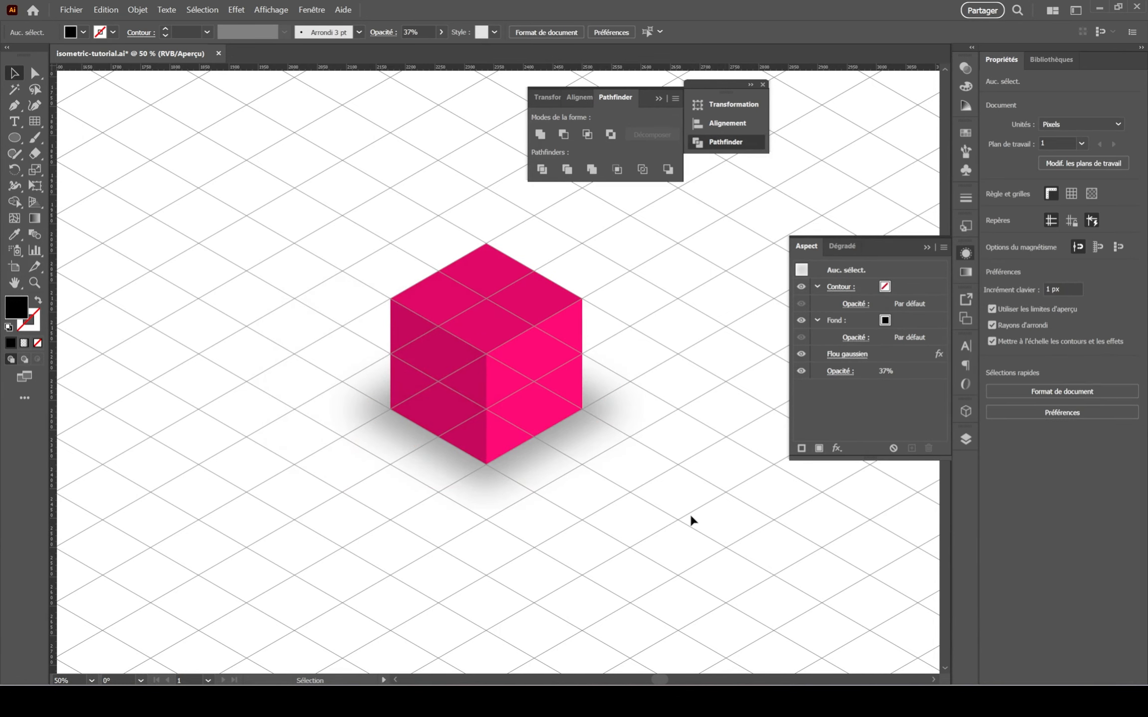
# Set the blurred diamond shadow's opacity to 53% and deselect it.
pyautogui.click(557, 439)
pyautogui.moveTo(1047, 265); pyautogui.dragTo(1056, 259)
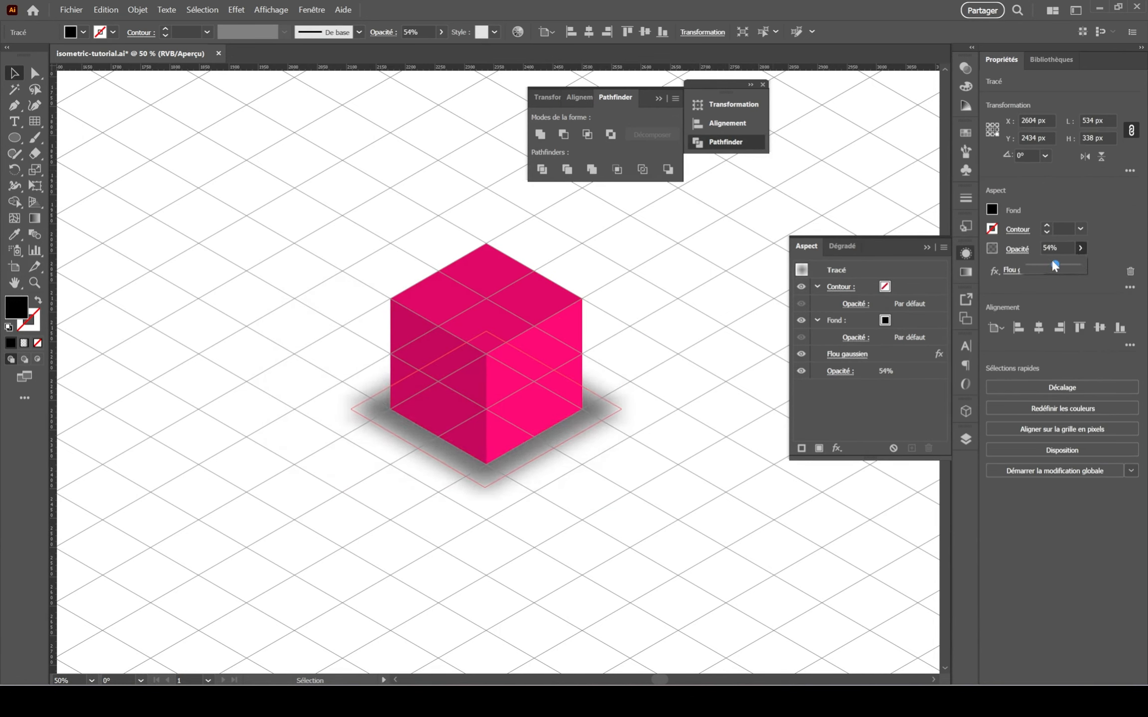
pyautogui.click(707, 305)
pyautogui.click(592, 420)
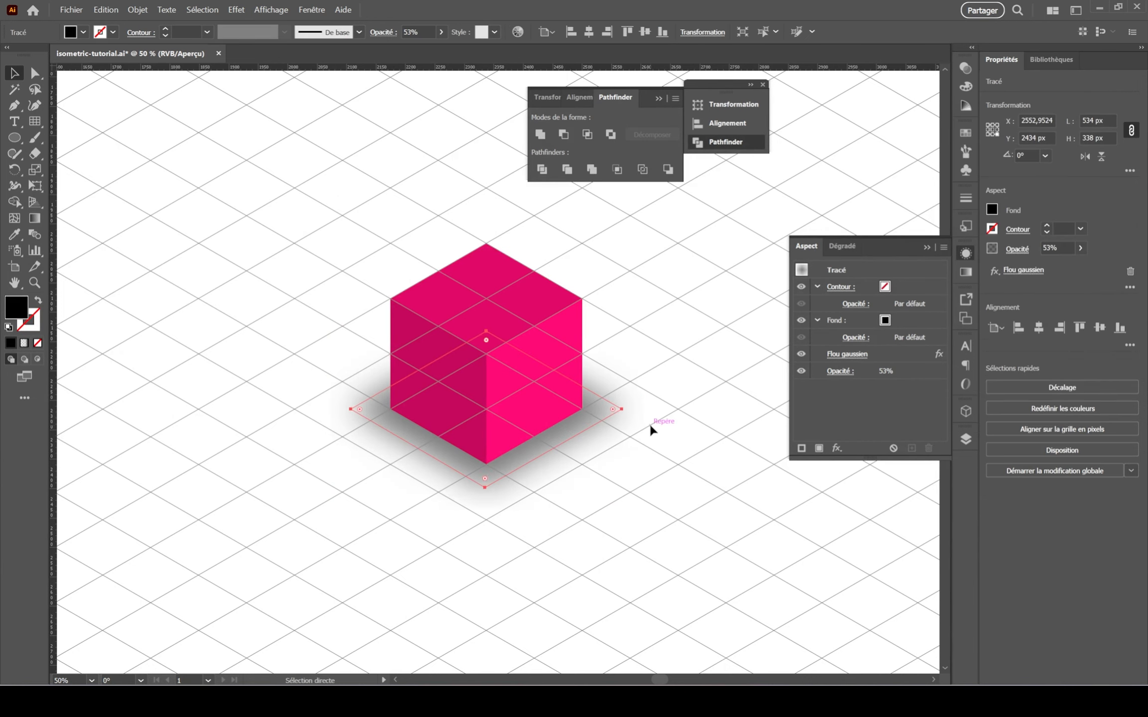
pyautogui.click(710, 418)
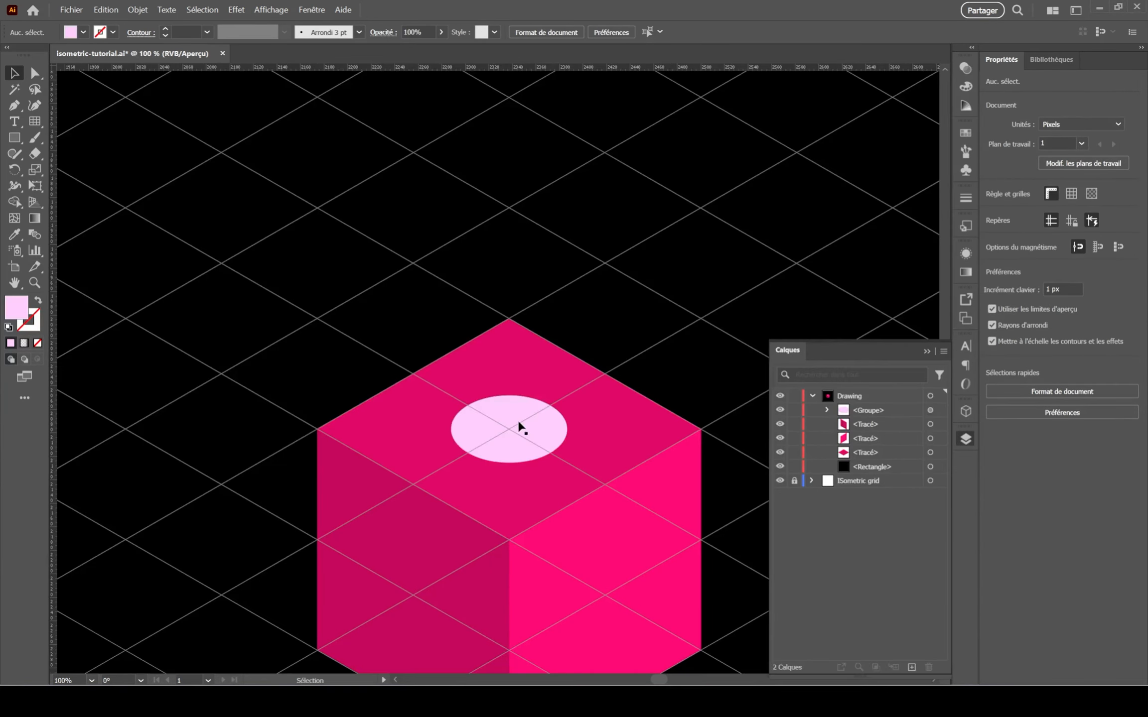
# Duplicate the pale pink ellipse group straight up above the cube and blend the two copies together.
pyautogui.moveTo(519, 426); pyautogui.dragTo(477, 97)
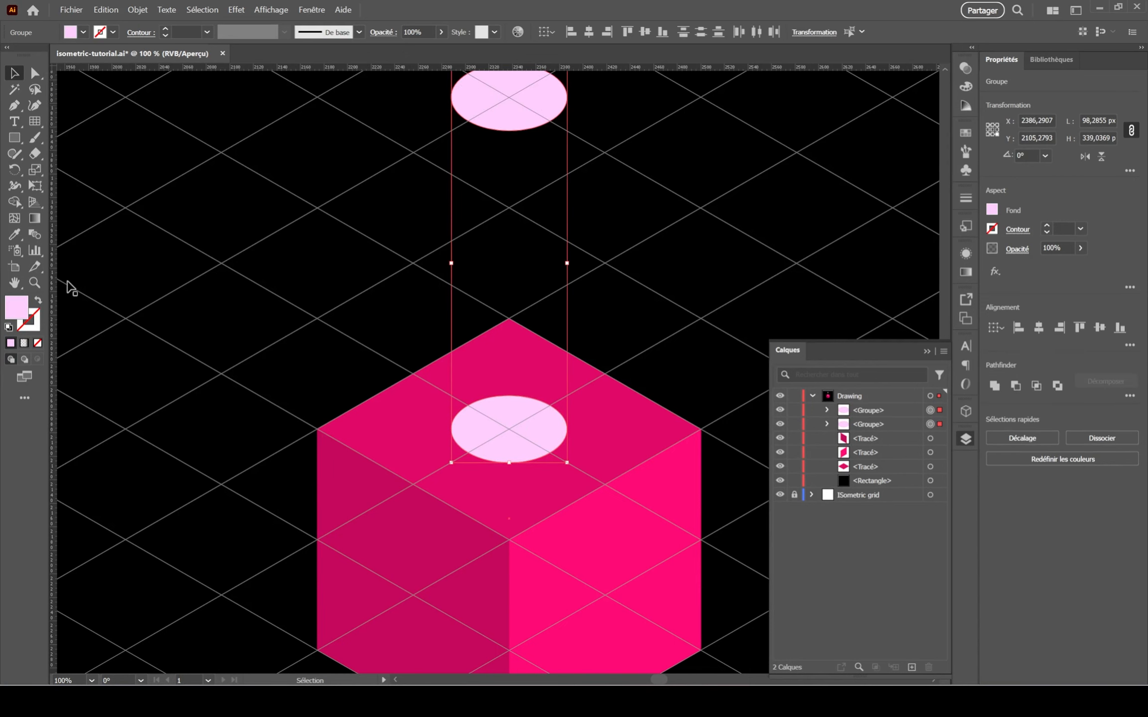
pyautogui.click(39, 234)
pyautogui.click(508, 100)
pyautogui.click(512, 426)
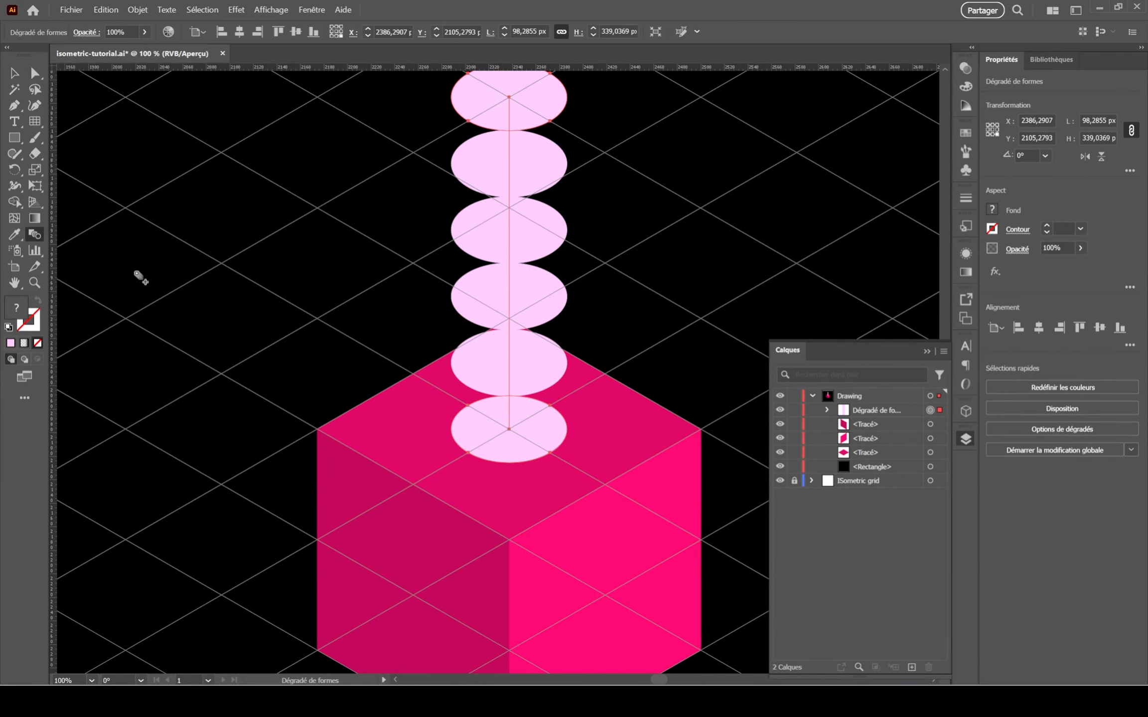
# Set the ellipse blend's spacing to Etapes with a value of 70 to form a solid column.
pyautogui.doubleClick(34, 236)
pyautogui.click(743, 273)
pyautogui.click(739, 299)
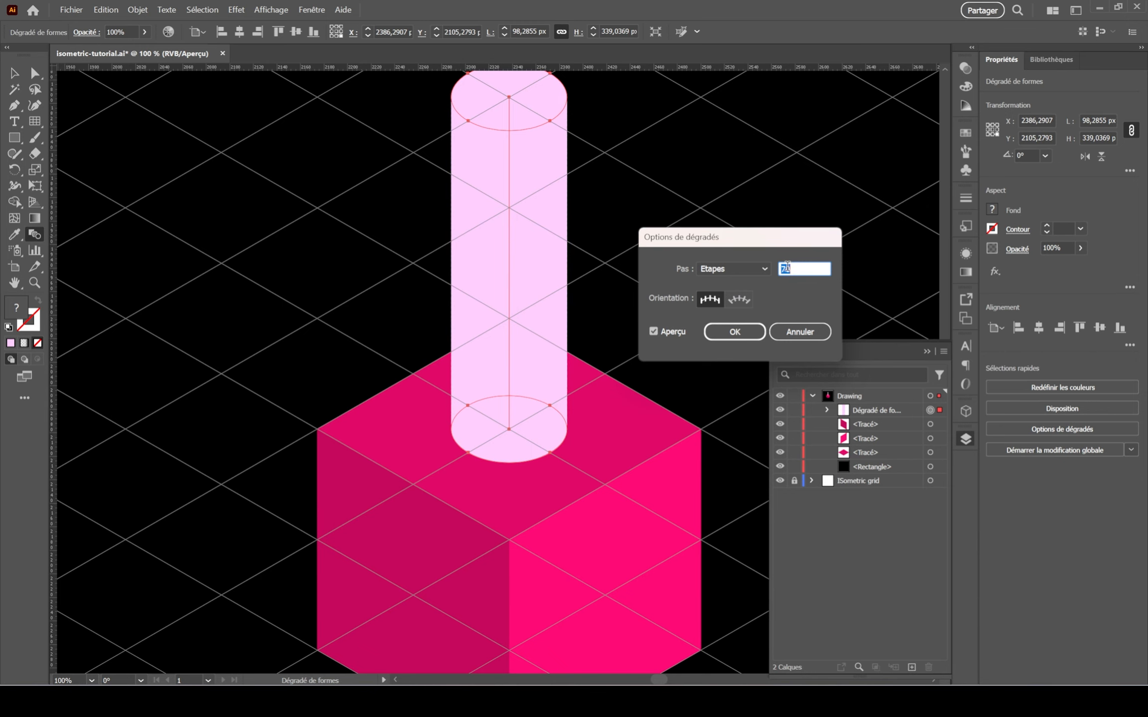
pyautogui.click(735, 332)
# Expand the ellipse blend and unite its pieces into a single column shape.
pyautogui.click(137, 9)
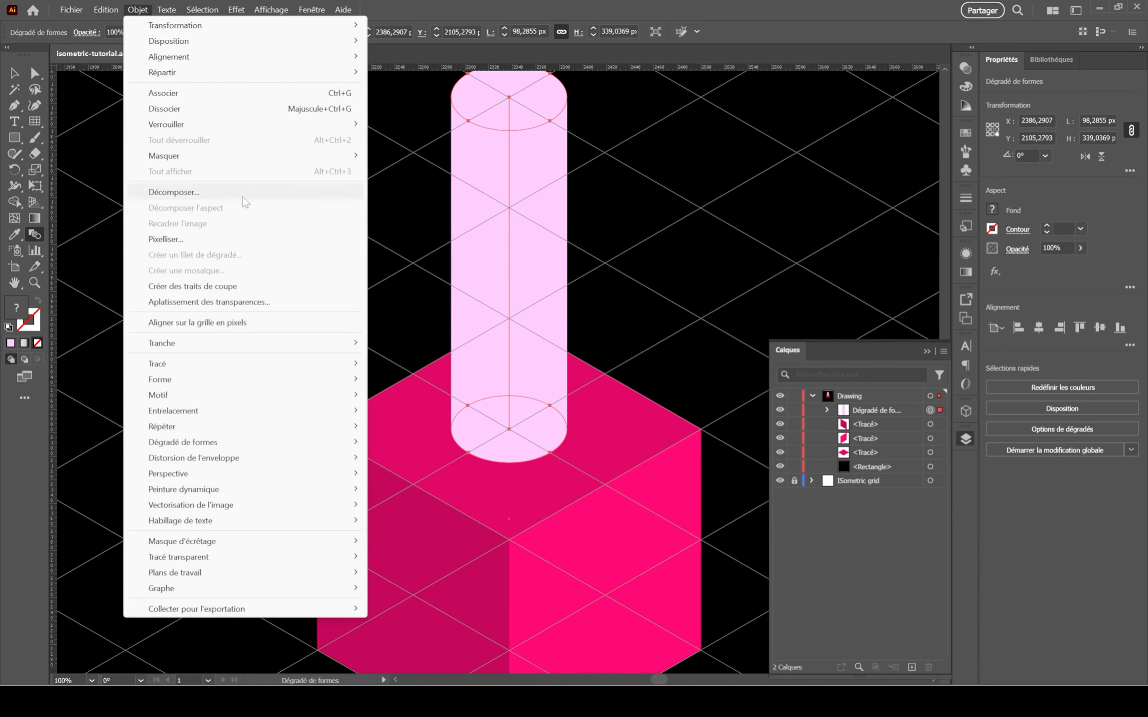
pyautogui.click(210, 194)
pyautogui.click(994, 386)
# Fill the united column shape with a linear gradient.
pyautogui.click(992, 209)
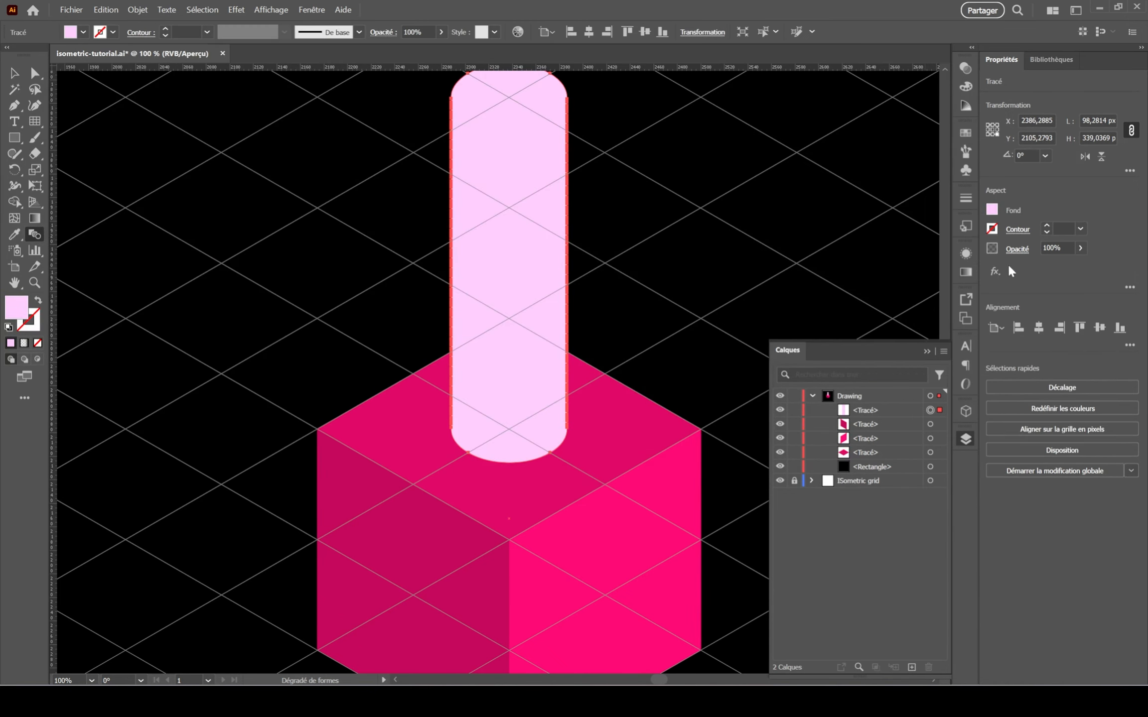
pyautogui.click(966, 272)
pyautogui.click(881, 269)
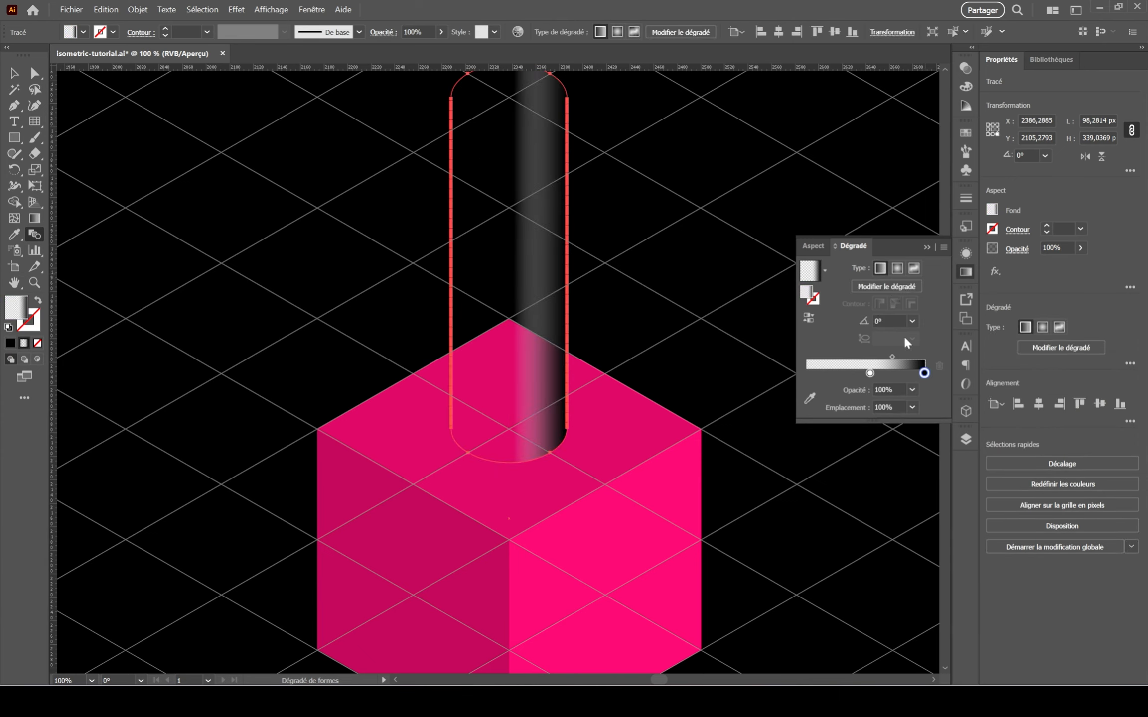
# Set the light beam's gradient angle to 90° and place its first stop at 0% with 100% opacity.
pyautogui.click(911, 320)
pyautogui.click(935, 394)
pyautogui.moveTo(871, 373); pyautogui.dragTo(807, 373)
pyautogui.click(911, 389)
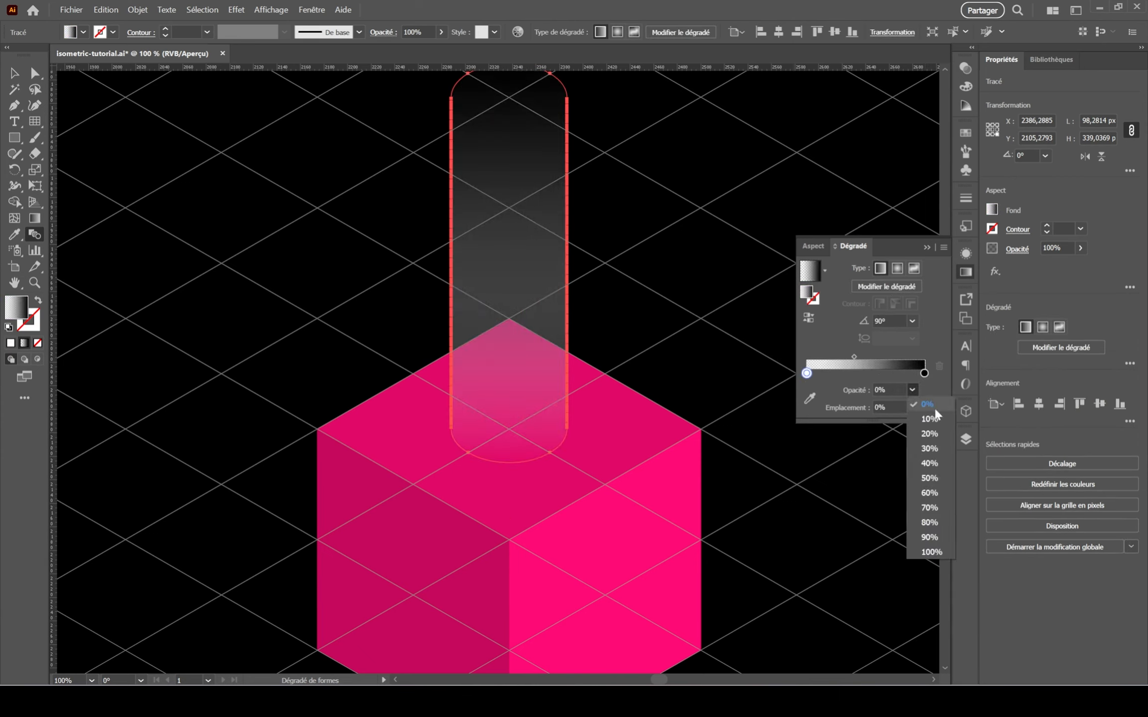
pyautogui.click(931, 552)
# Recolour the beam's gradient stops to light lilac and remove the surplus stop.
pyautogui.doubleClick(925, 373)
pyautogui.moveTo(807, 470); pyautogui.dragTo(871, 467)
pyautogui.press('Escape')
pyautogui.click(854, 373)
pyautogui.moveTo(806, 373); pyautogui.dragTo(836, 376)
pyautogui.doubleClick(826, 376)
pyautogui.click(780, 491)
pyautogui.press('Delete')
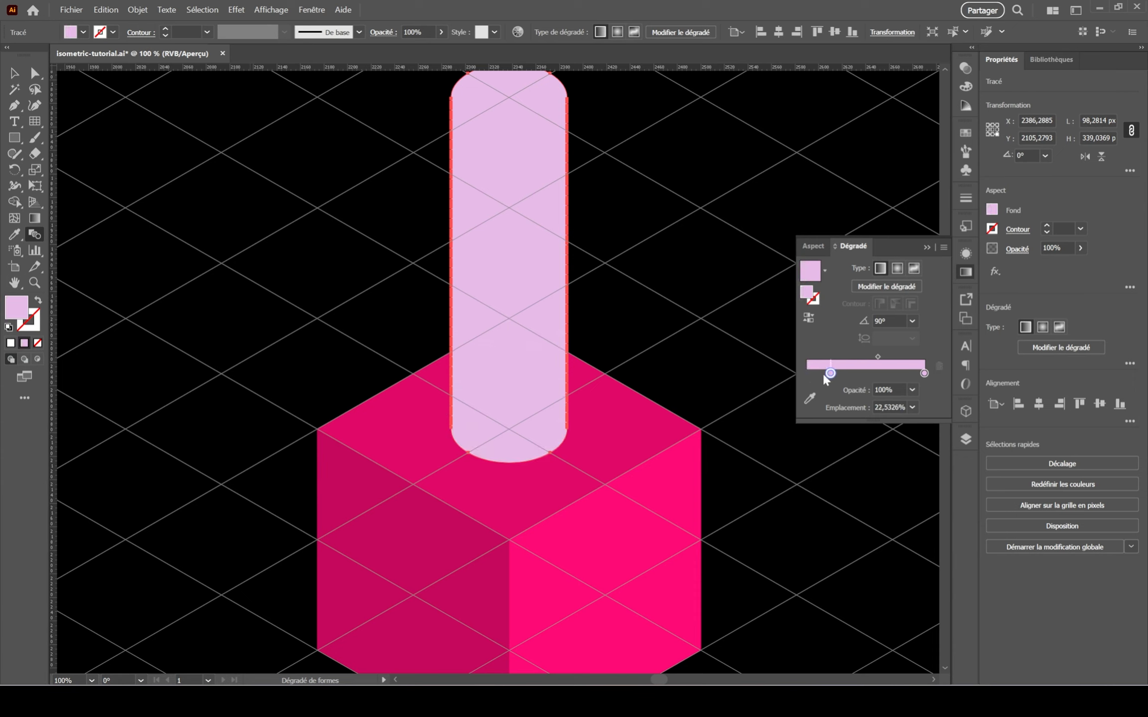
# Set the beam gradient's end stop to 0% opacity so the beam fades out upward.
pyautogui.click(912, 389)
pyautogui.click(918, 406)
pyautogui.click(15, 73)
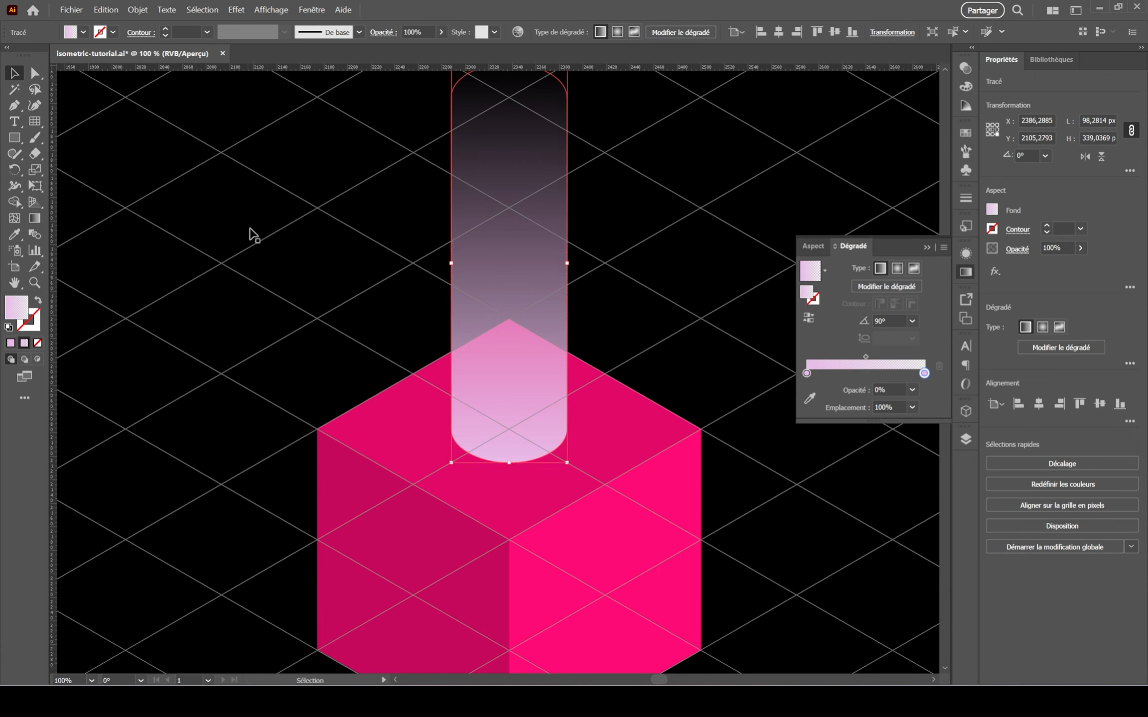
# Display the document's layers and look over the beam standing on the cube.
pyautogui.click(254, 232)
pyautogui.scroll(-1, 346, 310)
pyautogui.click(466, 466)
pyautogui.scroll(2, 466, 466)
pyautogui.click(965, 438)
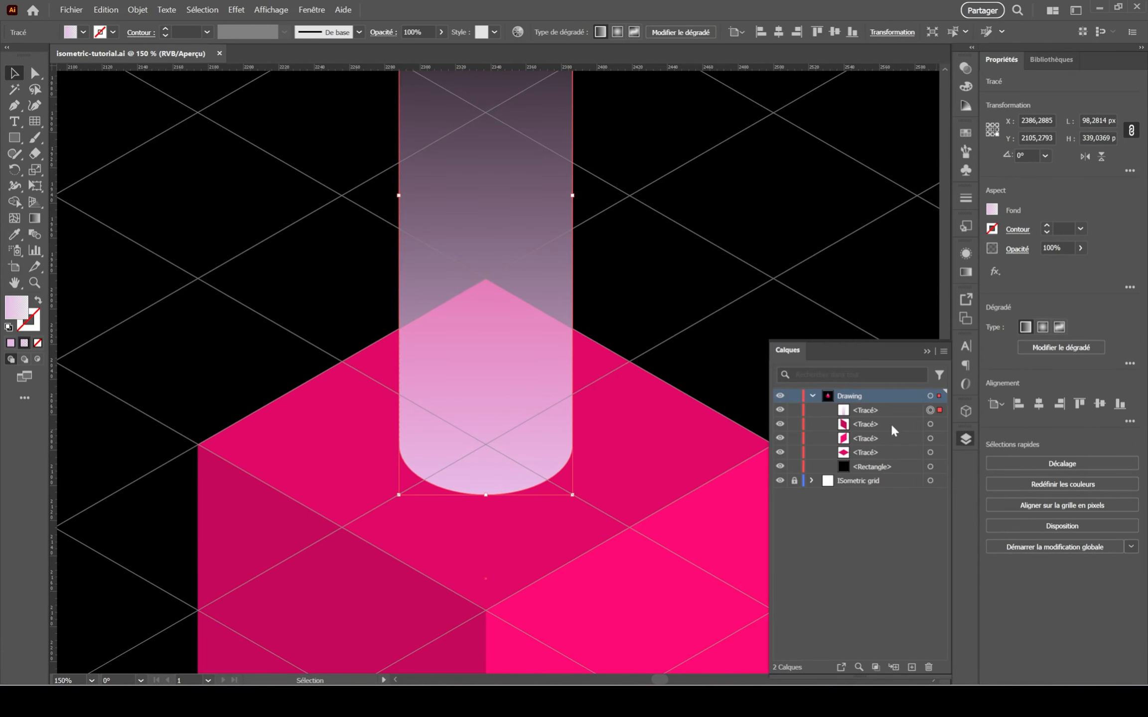
pyautogui.click(224, 207)
pyautogui.scroll(-1, 224, 206)
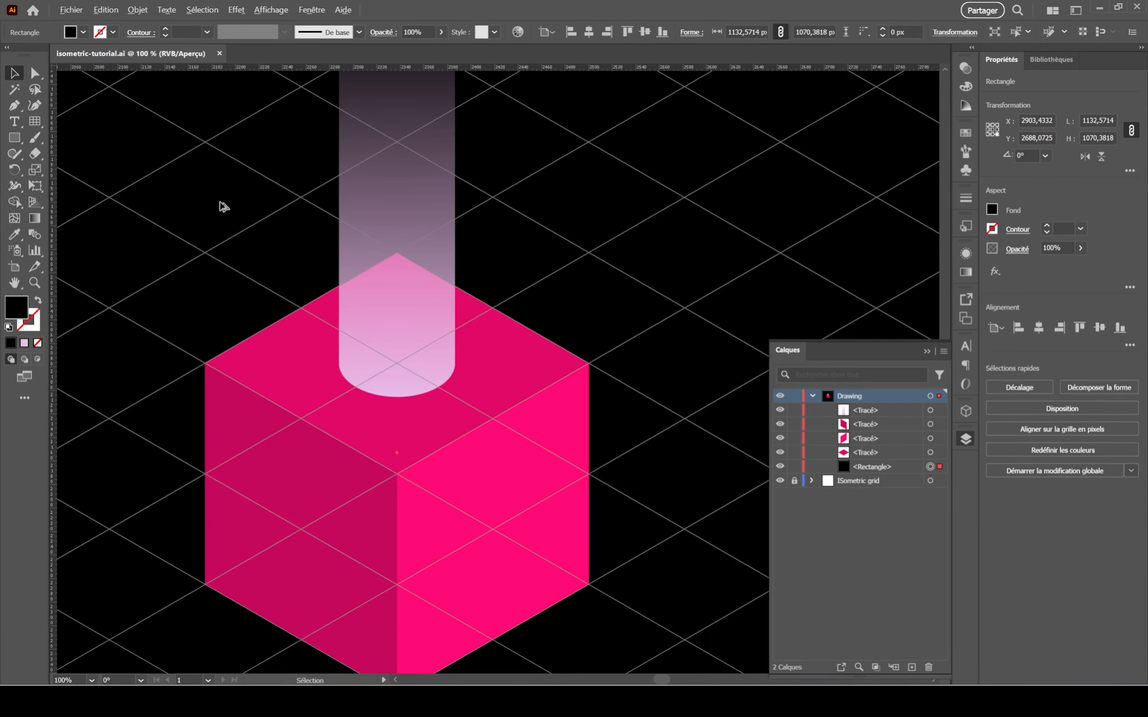
pyautogui.moveTo(392, 372); pyautogui.dragTo(467, 386)
pyautogui.scroll(1, 467, 386)
pyautogui.click(15, 138)
pyautogui.moveTo(272, 225); pyautogui.dragTo(388, 320)
pyautogui.hotkey('ctrl', 'z')
# Draw a circle about 65 px in diameter beside the beam, overlapping the cube's upper edge.
pyautogui.moveTo(16, 143); pyautogui.dragTo(60, 172)
pyautogui.moveTo(289, 229); pyautogui.dragTo(405, 344)
pyautogui.click(138, 10)
pyautogui.moveTo(159, 23)
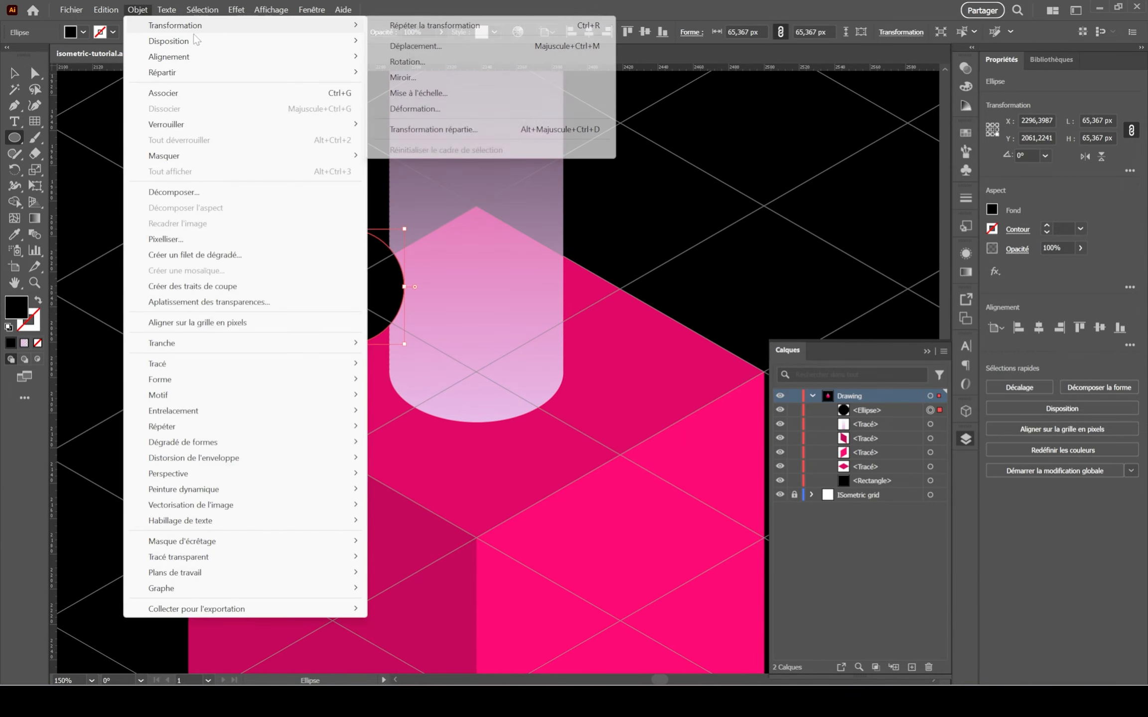
pyautogui.click(438, 112)
pyautogui.click(948, 470)
# Apply a classic 3D Extrude and Bevel effect to the circle with the Isométrique haut (isometric top) position.
pyautogui.click(236, 10)
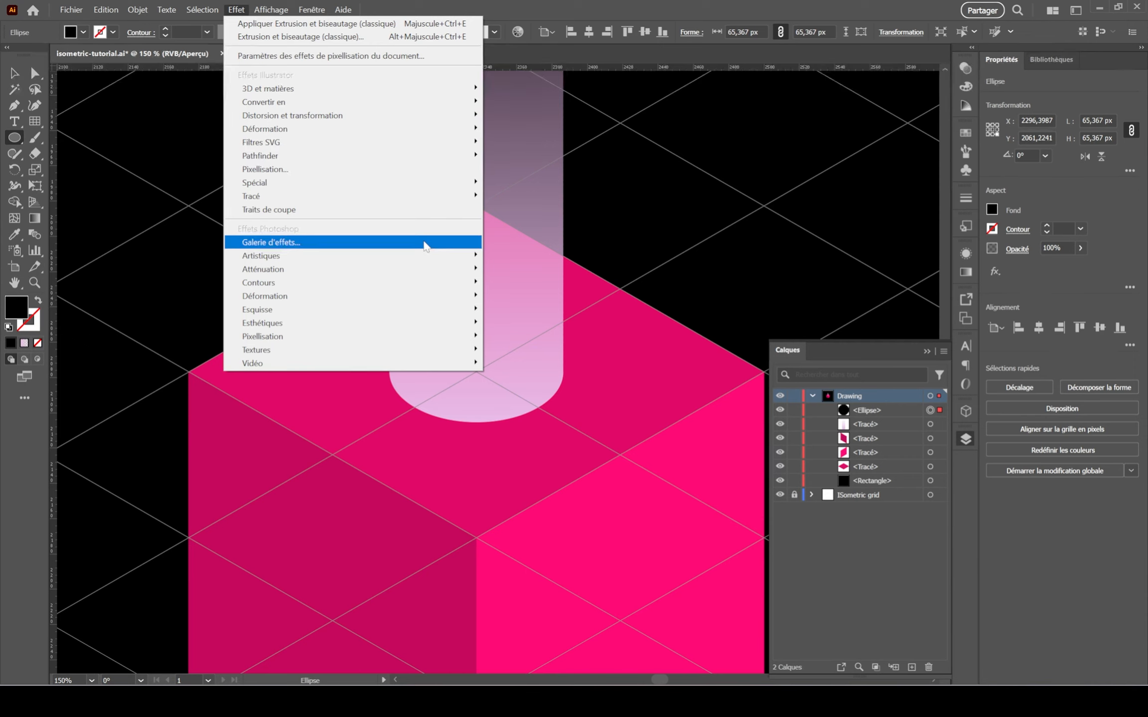
pyautogui.moveTo(448, 89)
pyautogui.click(658, 170)
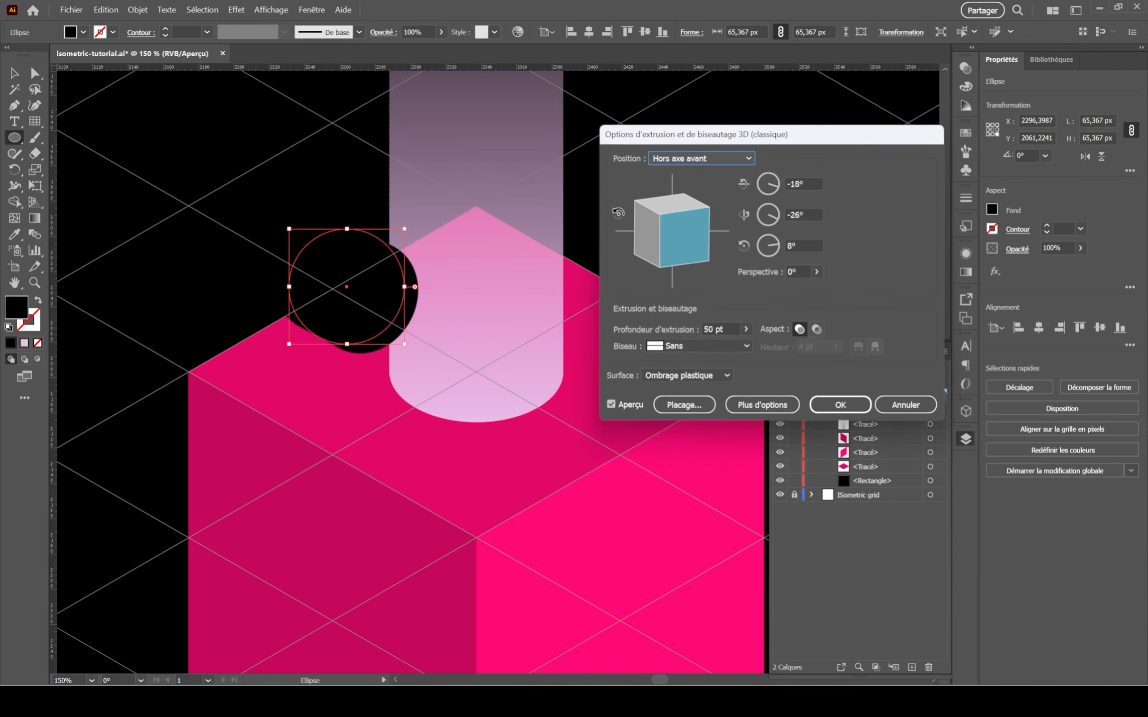
pyautogui.click(718, 158)
pyautogui.click(725, 406)
pyautogui.press('Return')
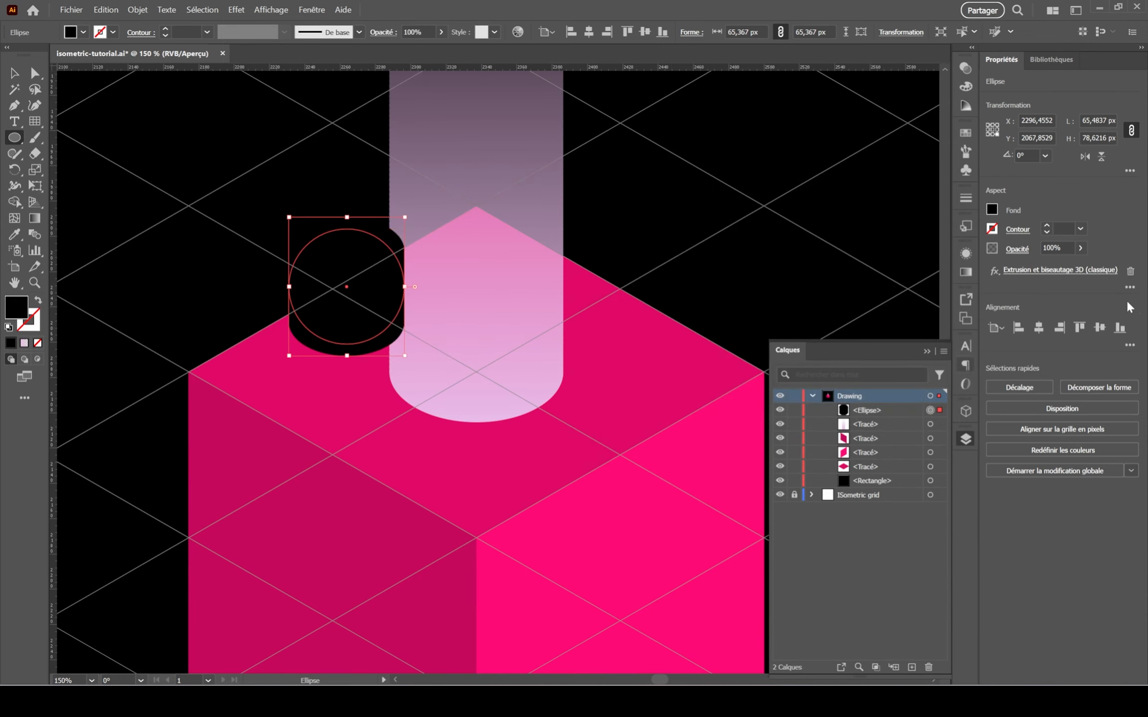
# Reduce the circle's extrusion depth to the minimum so it becomes a flat isometric ellipse.
pyautogui.click(1091, 270)
pyautogui.click(746, 329)
pyautogui.moveTo(695, 347); pyautogui.dragTo(687, 348)
pyautogui.click(832, 405)
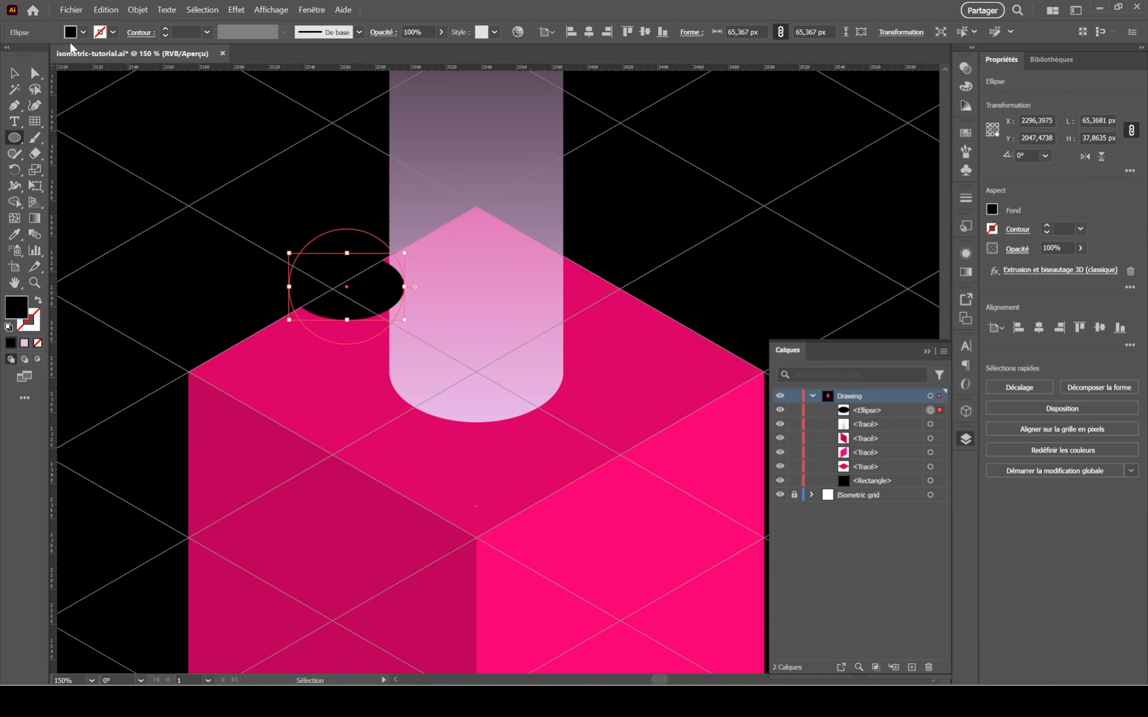
# Fill the isometric ellipse with white (ffffff) and expand its appearance into plain paths.
pyautogui.click(992, 209)
pyautogui.click(862, 327)
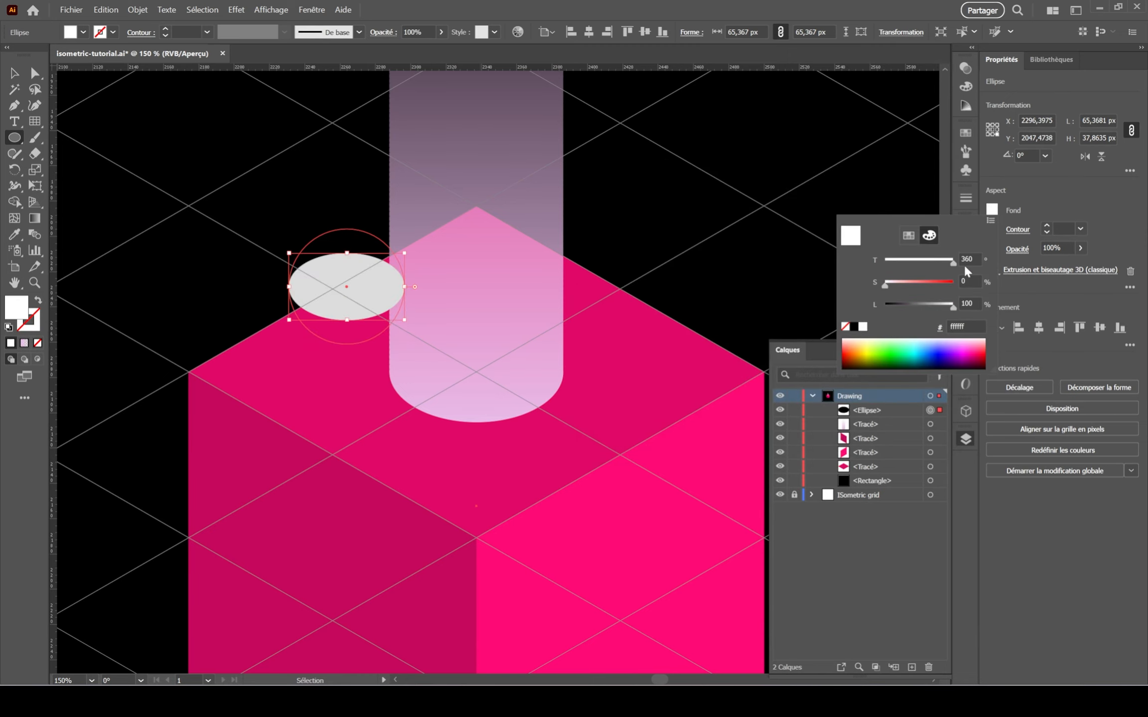
pyautogui.click(137, 10)
pyautogui.click(138, 10)
pyautogui.click(199, 205)
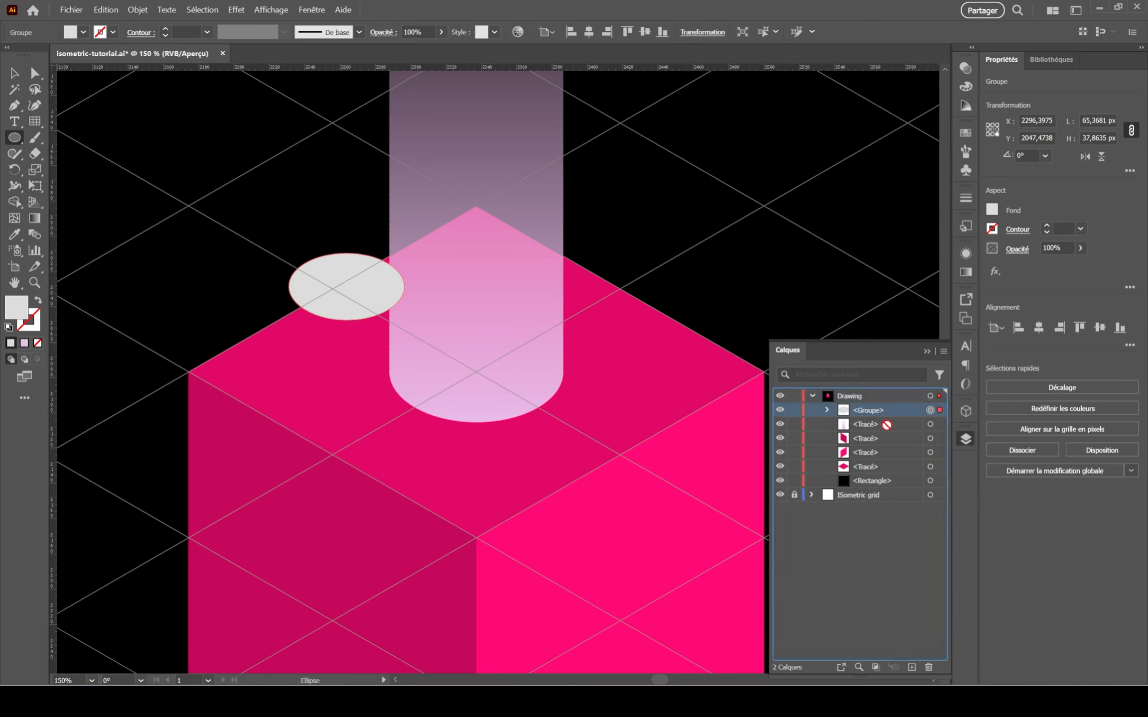
# Fit the ungrouped ellipse to the beam's base at about 98 × 57 px, layered beneath the beam.
pyautogui.press('v')
pyautogui.moveTo(343, 275); pyautogui.dragTo(508, 386)
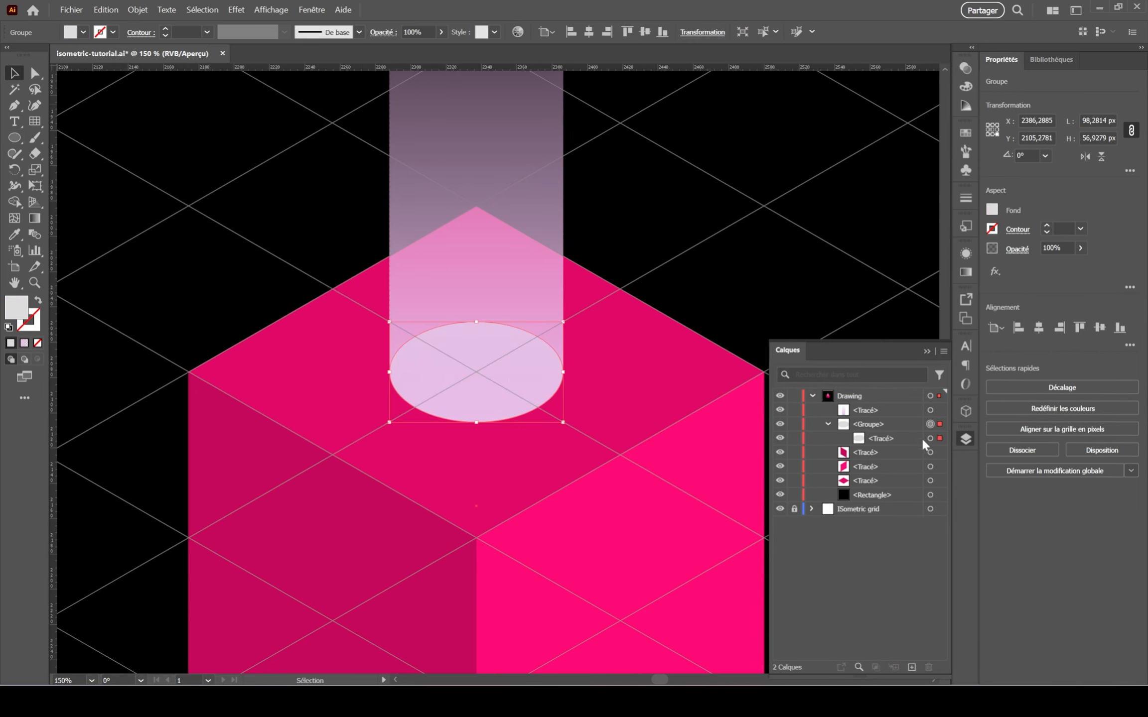
pyautogui.click(930, 439)
# Add an inner glow (Lueur interne) to the base ellipse with the Superposition blending mode.
pyautogui.click(995, 272)
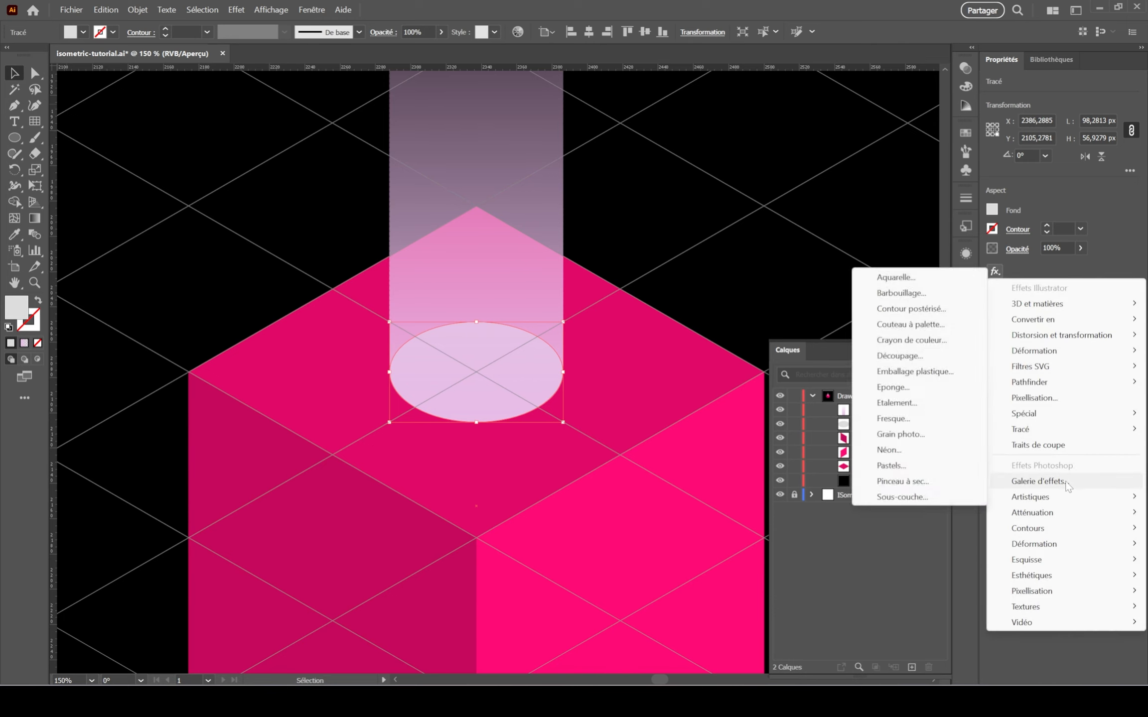
pyautogui.moveTo(1074, 412)
pyautogui.click(907, 476)
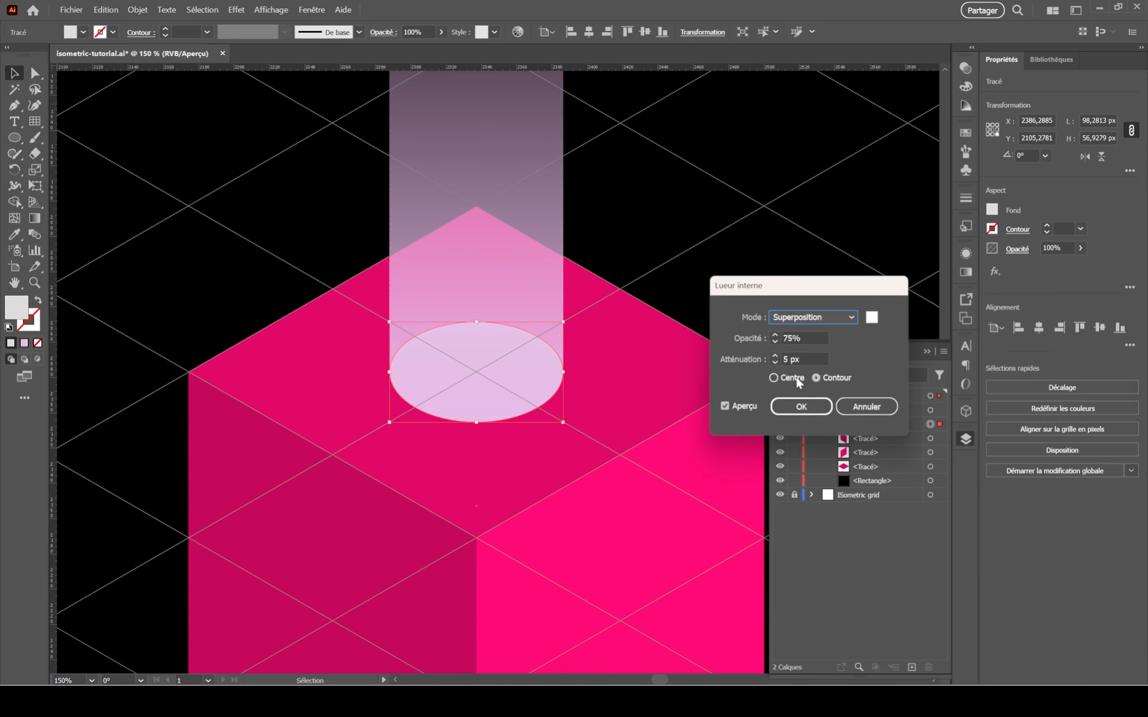
pyautogui.click(775, 356)
pyautogui.click(822, 316)
pyautogui.click(805, 332)
pyautogui.click(812, 318)
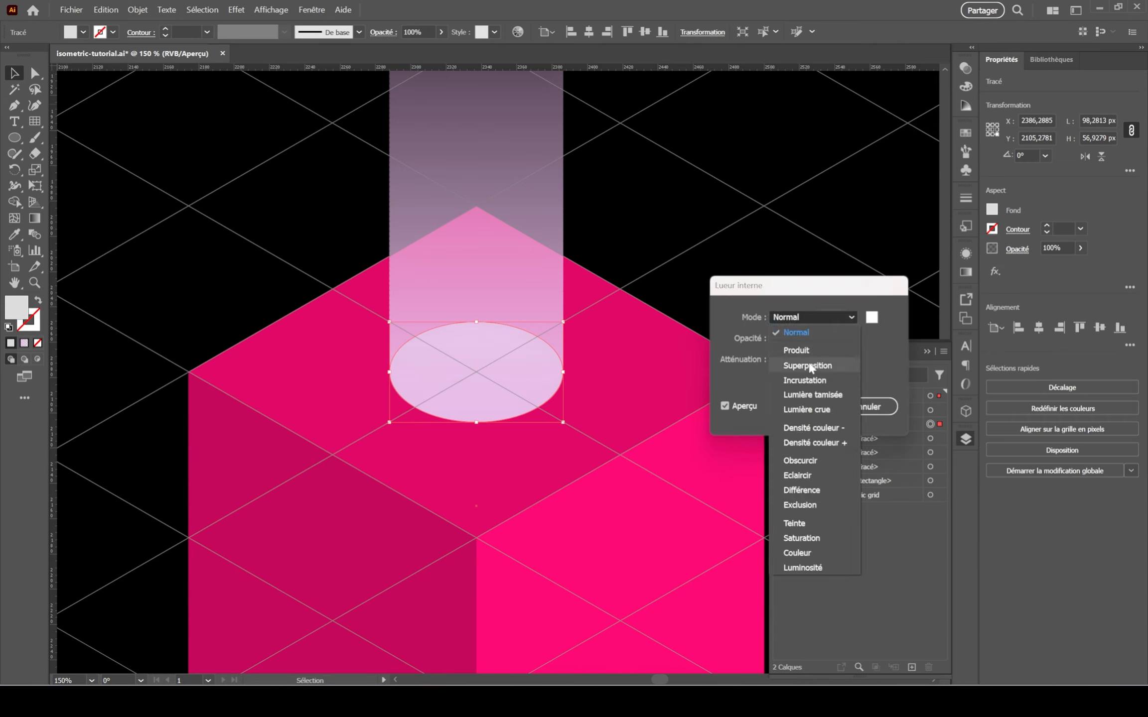
pyautogui.click(811, 365)
pyautogui.click(808, 408)
pyautogui.click(774, 314)
# Add a white outer glow (Lueur externe) to the ellipse at the beam's base.
pyautogui.click(526, 319)
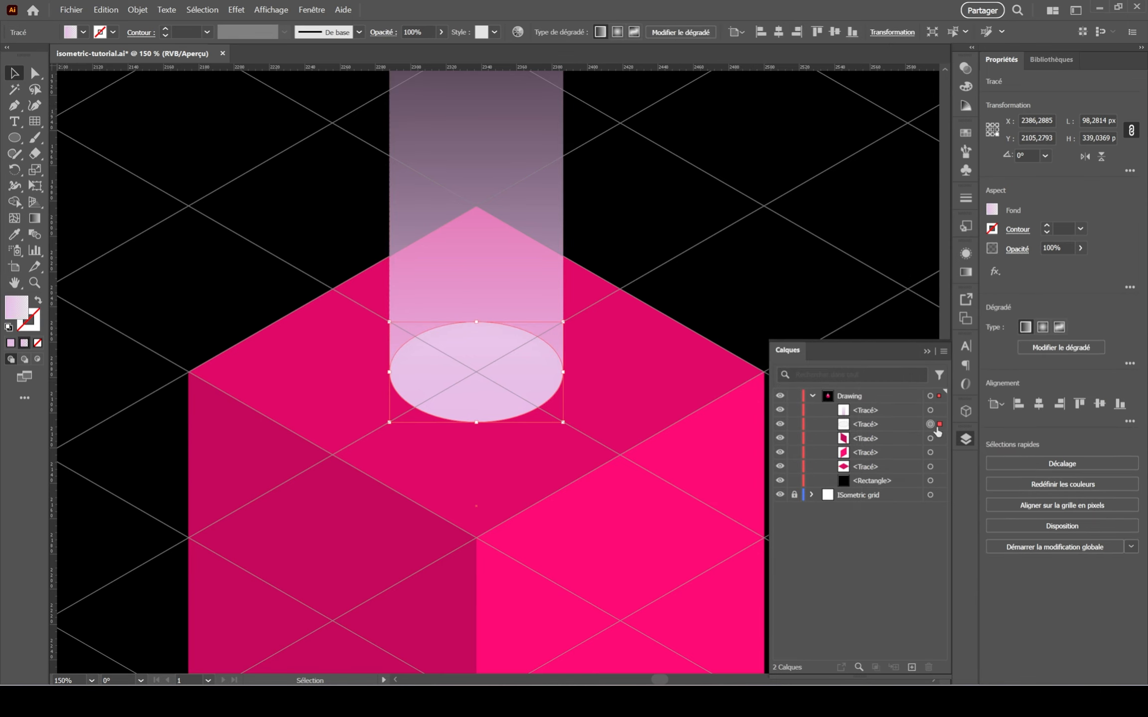
pyautogui.click(1128, 287)
pyautogui.click(994, 271)
pyautogui.moveTo(1027, 413)
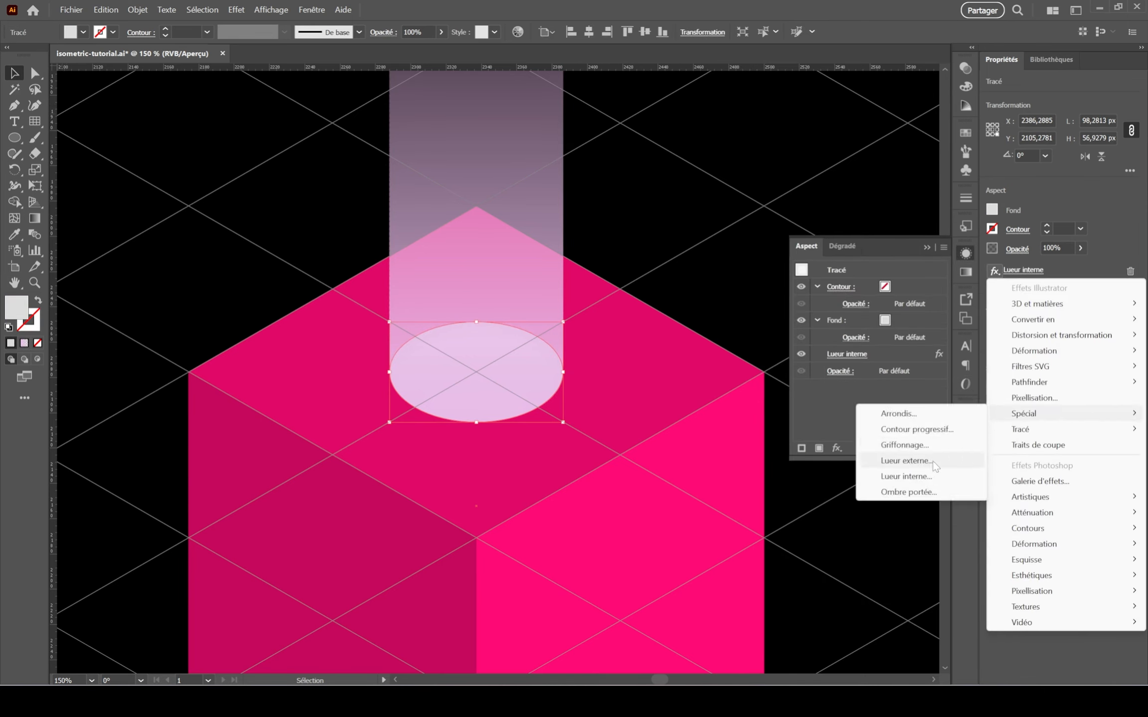
pyautogui.click(906, 461)
pyautogui.click(736, 428)
pyautogui.click(1053, 318)
pyautogui.click(669, 499)
# Try a white outer glow on the beam in Superposition mode at 54% opacity, and undo it.
pyautogui.click(542, 229)
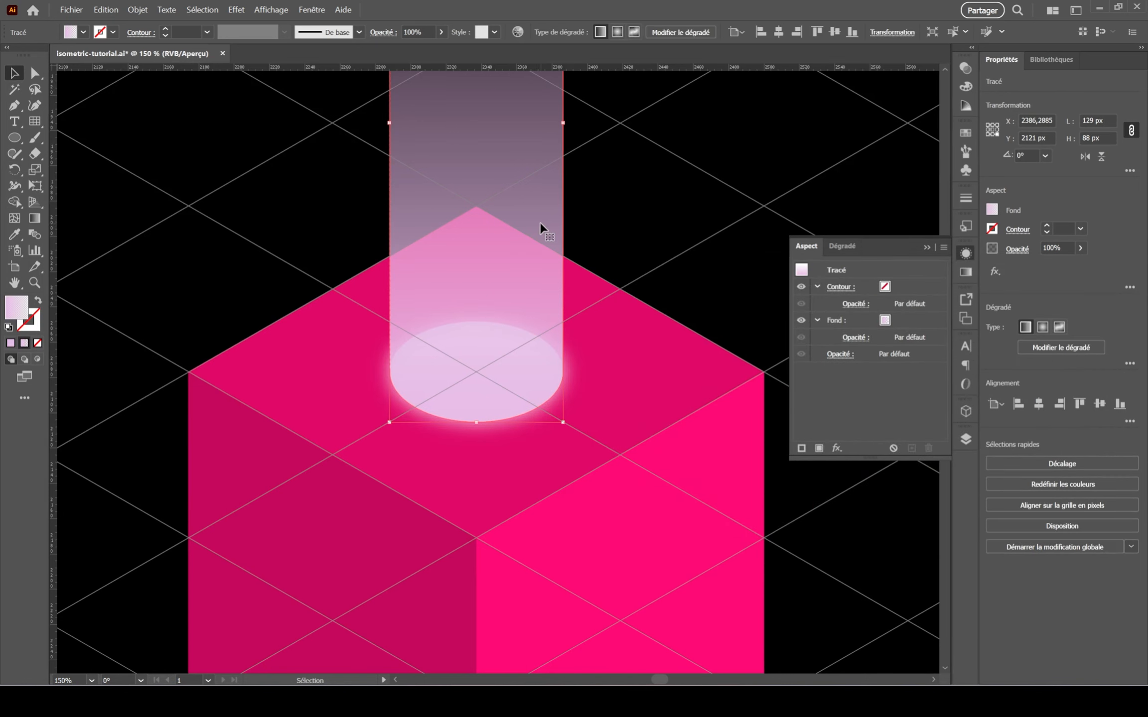
pyautogui.click(994, 271)
pyautogui.moveTo(1026, 411)
pyautogui.click(906, 461)
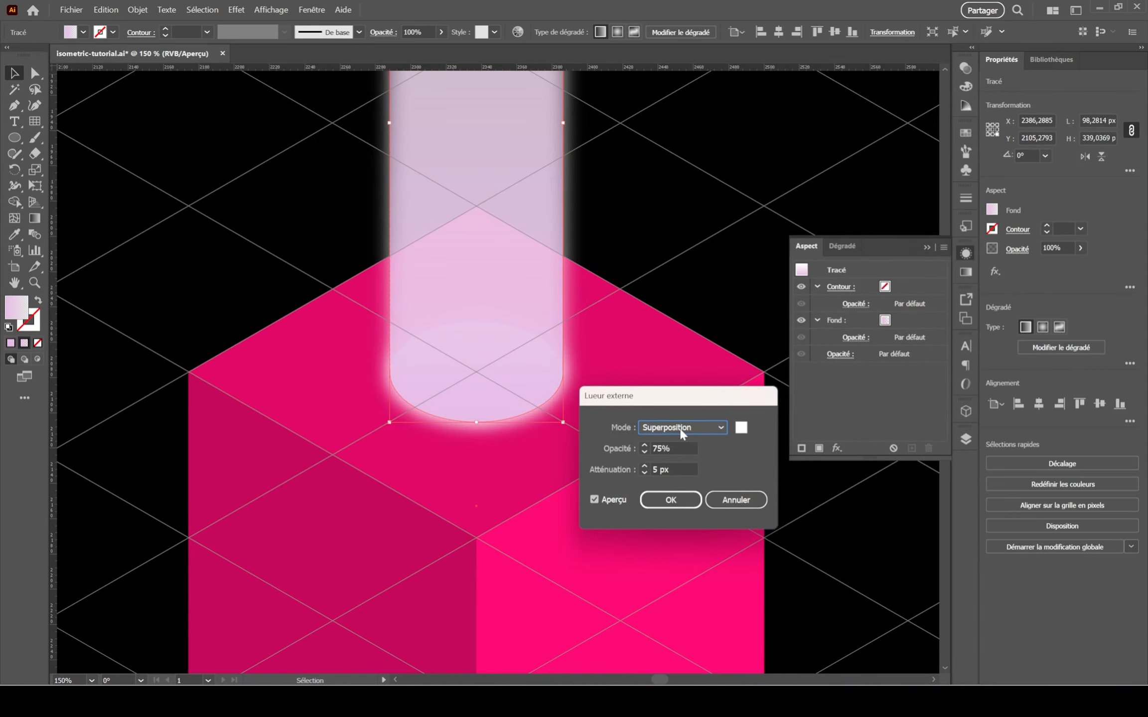
pyautogui.click(701, 427)
pyautogui.click(646, 451)
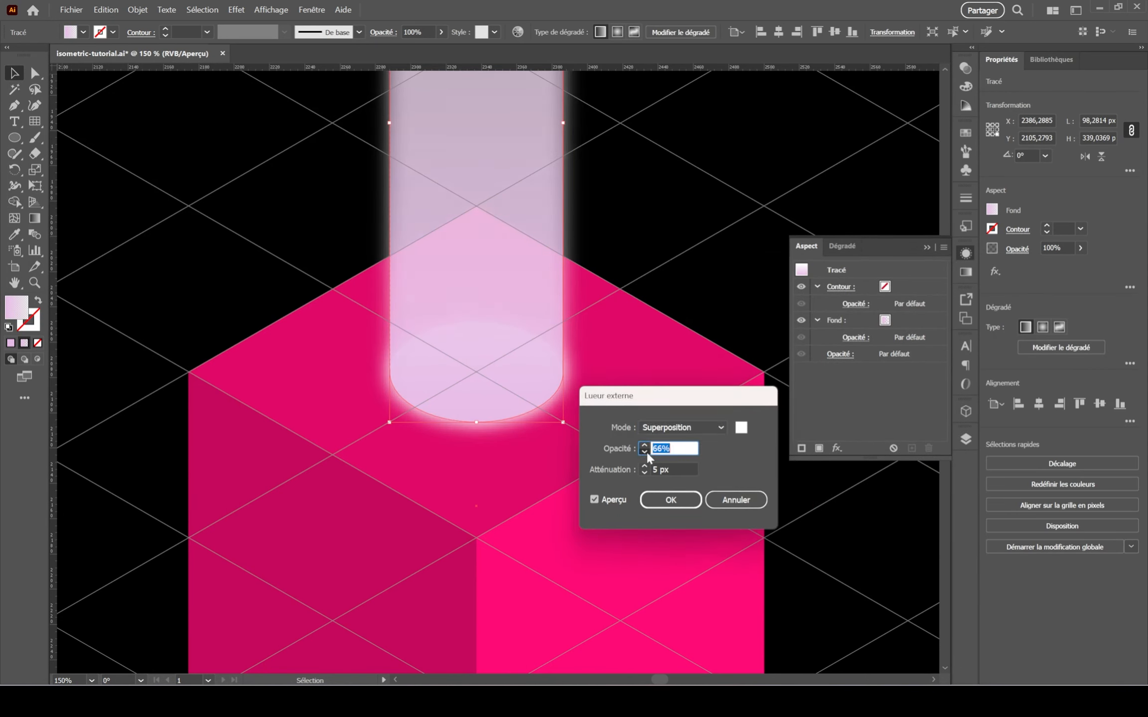
pyautogui.write('54')
pyautogui.press('Return')
pyautogui.hotkey('ctrl', '-')
pyautogui.click(586, 373)
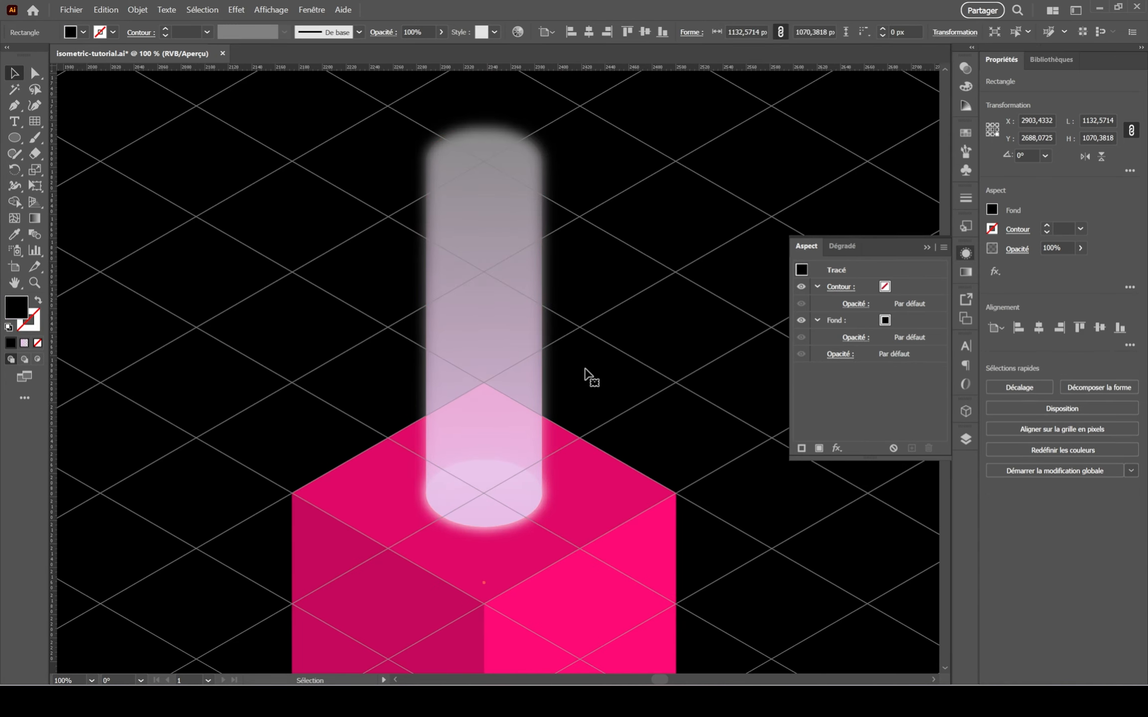
pyautogui.hotkey('ctrl', 'z')
pyautogui.click(642, 439)
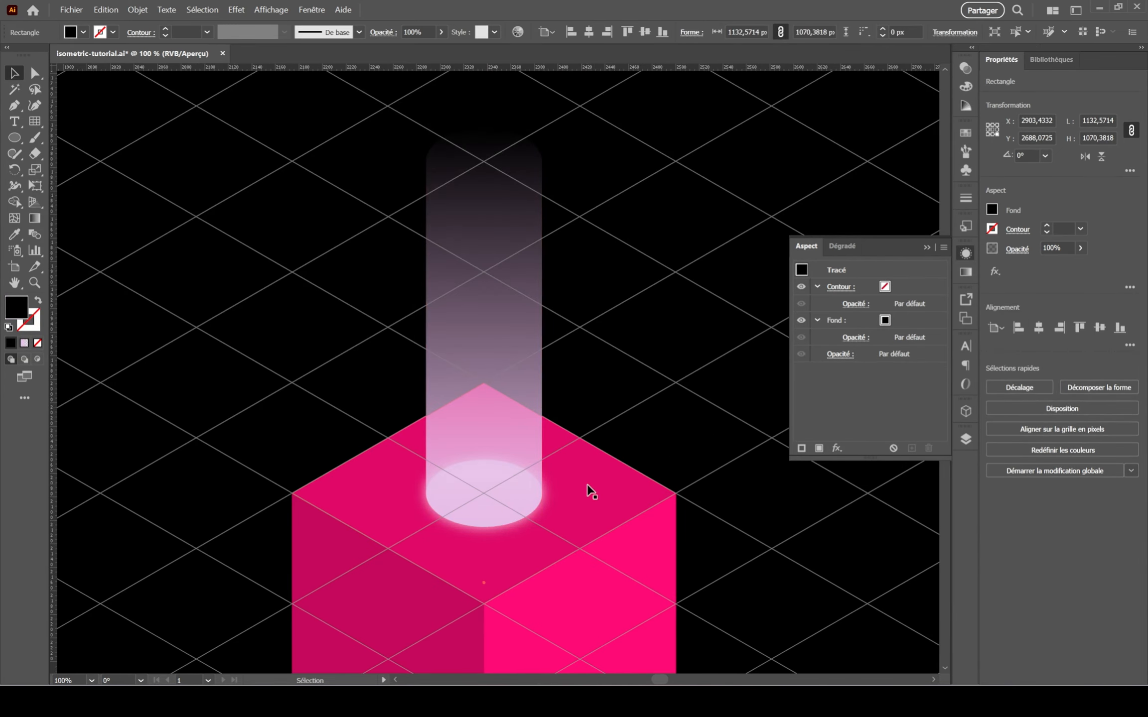
# Apply a Gaussian blur (Flou gaussien) with a radius of about 3 pixels to the beam.
pyautogui.click(508, 387)
pyautogui.click(995, 271)
pyautogui.moveTo(1033, 513)
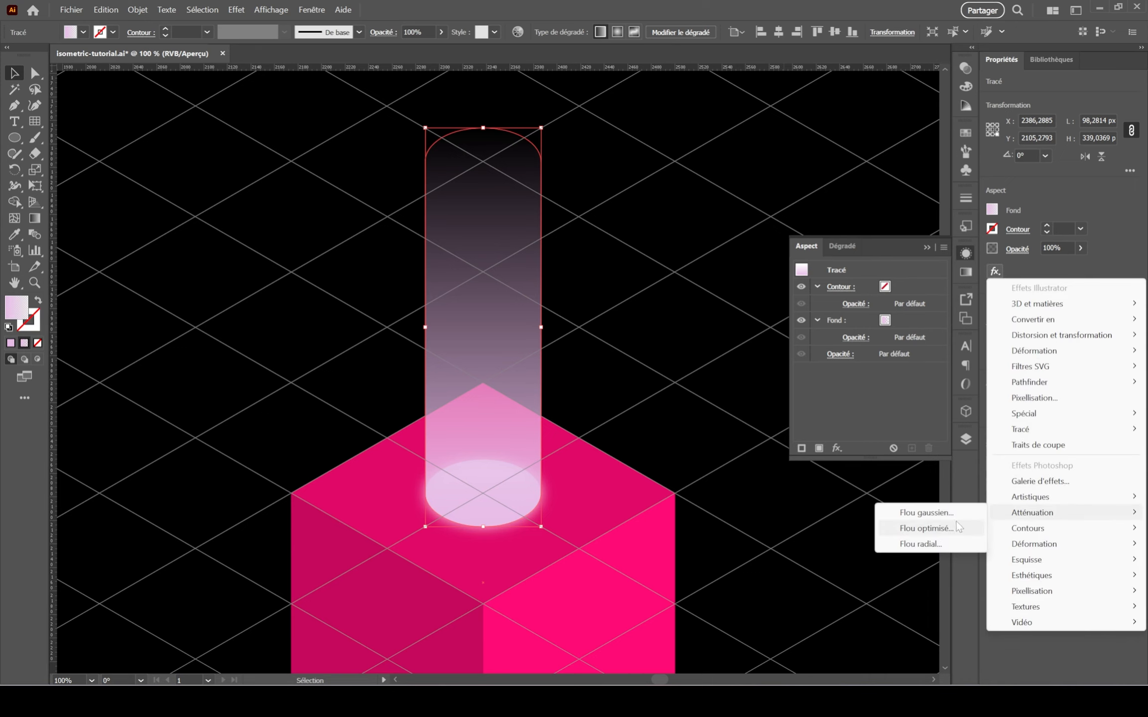
pyautogui.click(926, 513)
pyautogui.moveTo(356, 337); pyautogui.dragTo(329, 335)
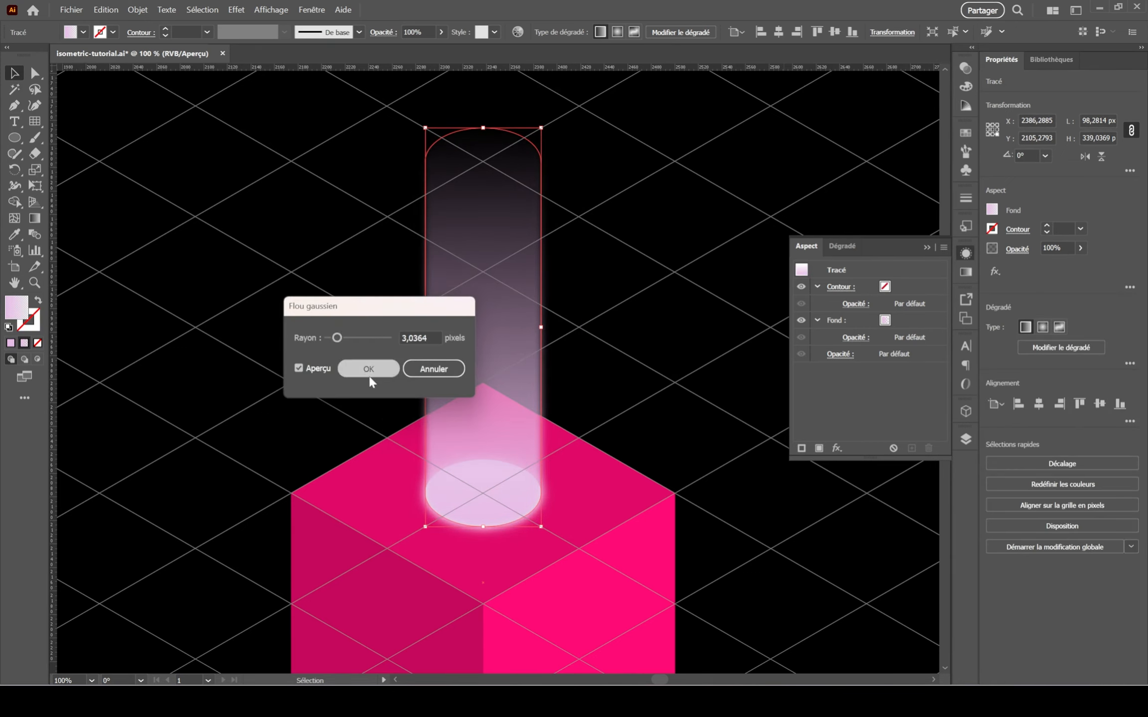
pyautogui.click(369, 375)
pyautogui.click(333, 327)
# Duplicate the glowing base ellipse in place above the beam and lower the duplicate's opacity.
pyautogui.scroll(3, 483, 504)
pyautogui.click(535, 458)
pyautogui.scroll(1, 531, 456)
pyautogui.click(966, 440)
pyautogui.click(932, 424)
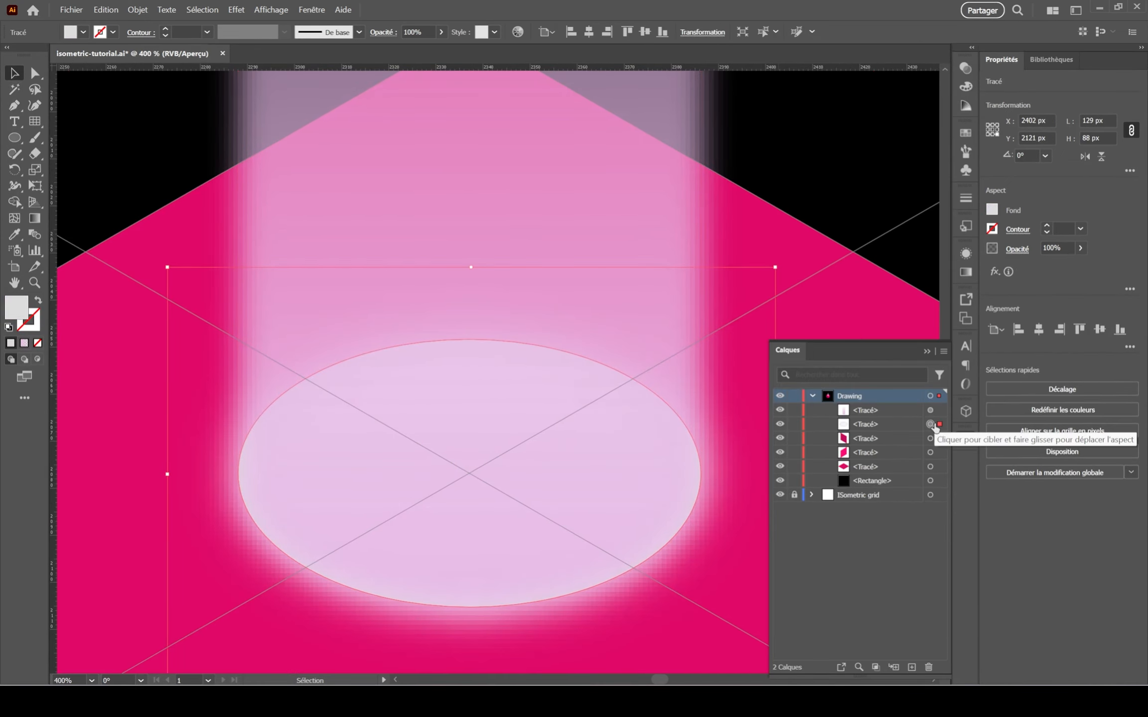
pyautogui.hotkey('ctrl', 'c')
pyautogui.hotkey('ctrl', 'shift', 'v')
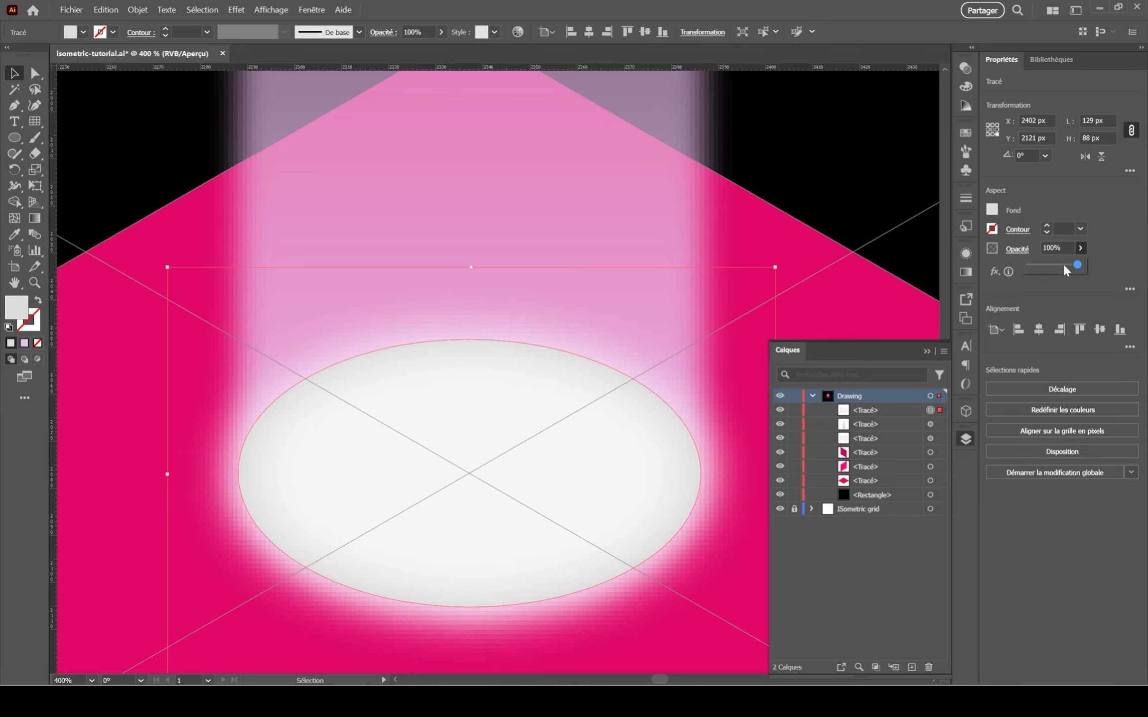
pyautogui.moveTo(1065, 266); pyautogui.dragTo(1021, 266)
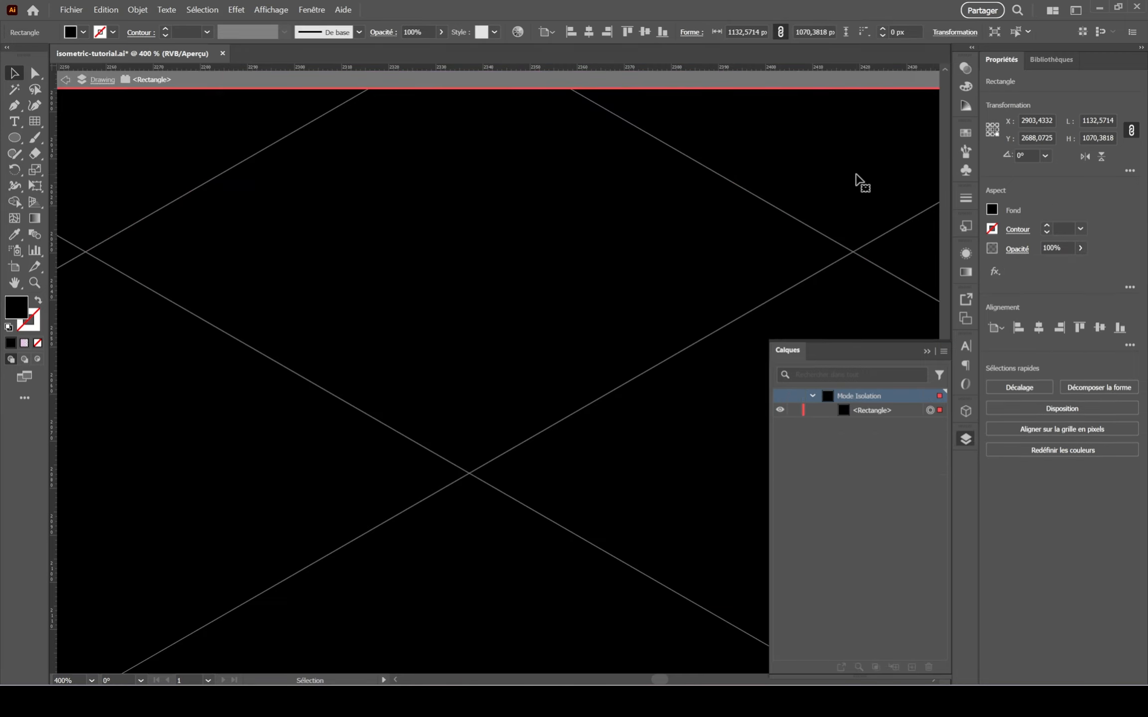
pyautogui.doubleClick(918, 220)
pyautogui.hotkey('ctrl', '1')
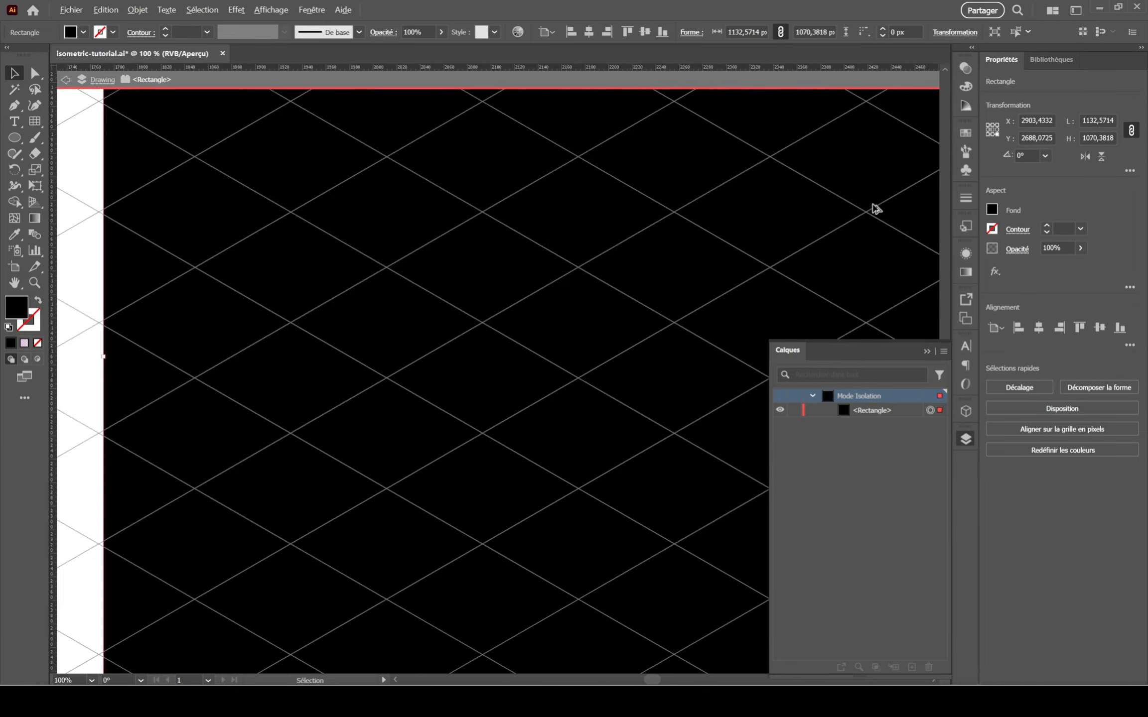
pyautogui.scroll(-3, 875, 209)
pyautogui.doubleClick(135, 324)
# Draw a rectangle of about 389 × 685 px on the empty grid beside the artwork and round its corners.
pyautogui.scroll(4, 640, 319)
pyautogui.scroll(-1, 640, 344)
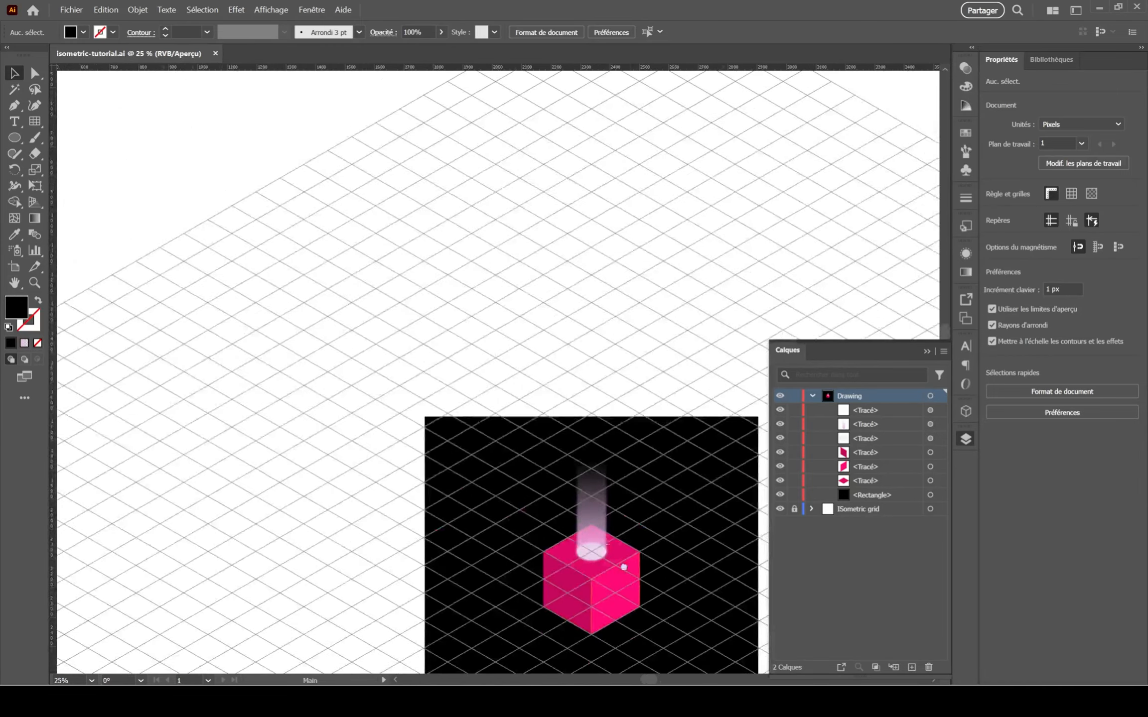
pyautogui.scroll(-5, 645, 294)
pyautogui.hscroll(5, 645, 295)
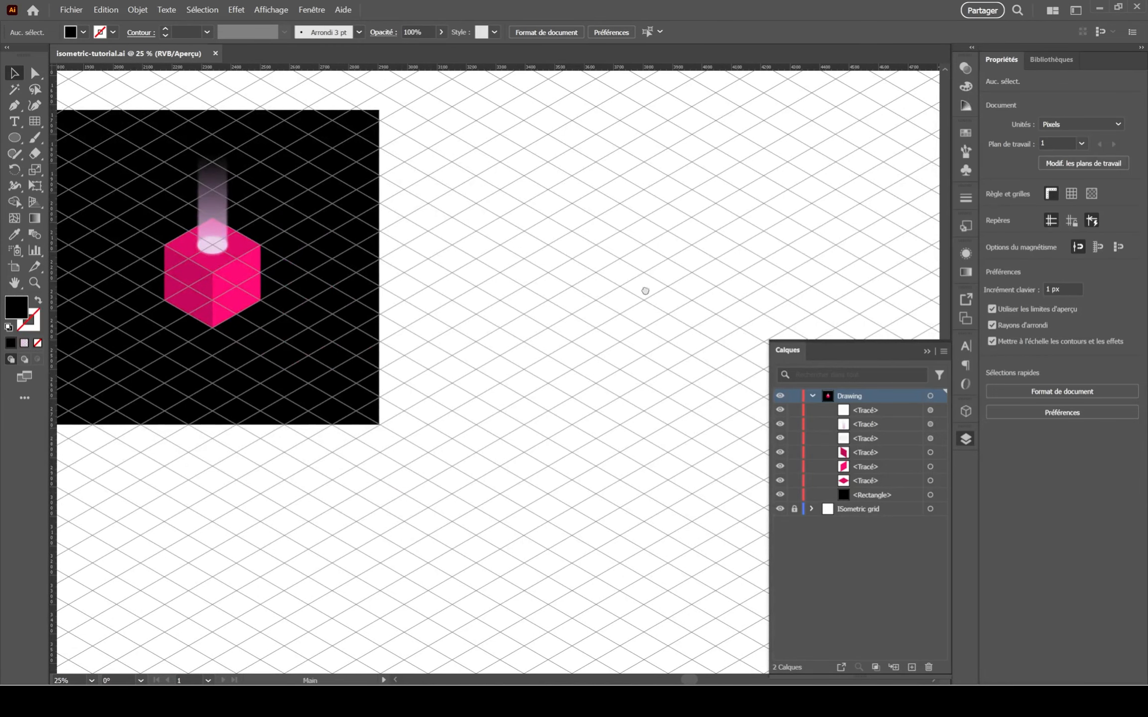
pyautogui.scroll(2, 381, 283)
pyautogui.scroll(-1, 381, 281)
pyautogui.moveTo(10, 142); pyautogui.dragTo(55, 138)
pyautogui.moveTo(370, 206); pyautogui.dragTo(598, 608)
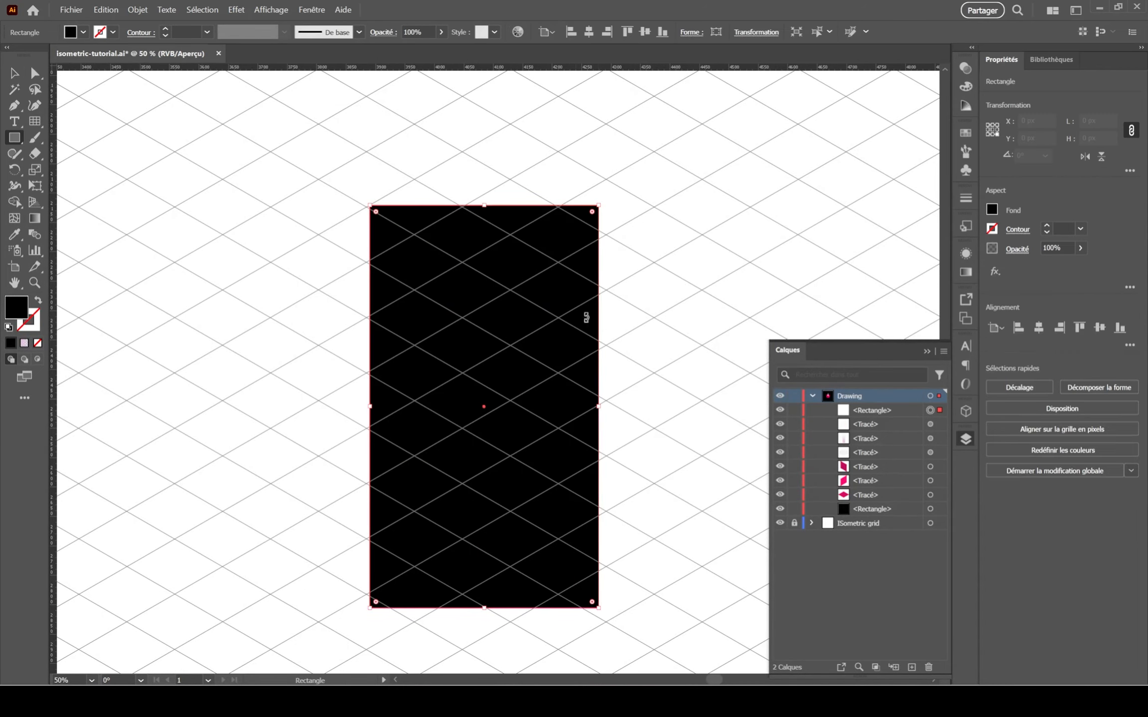
pyautogui.moveTo(591, 215)
pyautogui.mouseDown()
pyautogui.moveTo(569, 256)
pyautogui.moveTo(578, 242)
pyautogui.mouseUp()
# Change the rounded rectangle's fill to a light lavender blue.
pyautogui.click(995, 210)
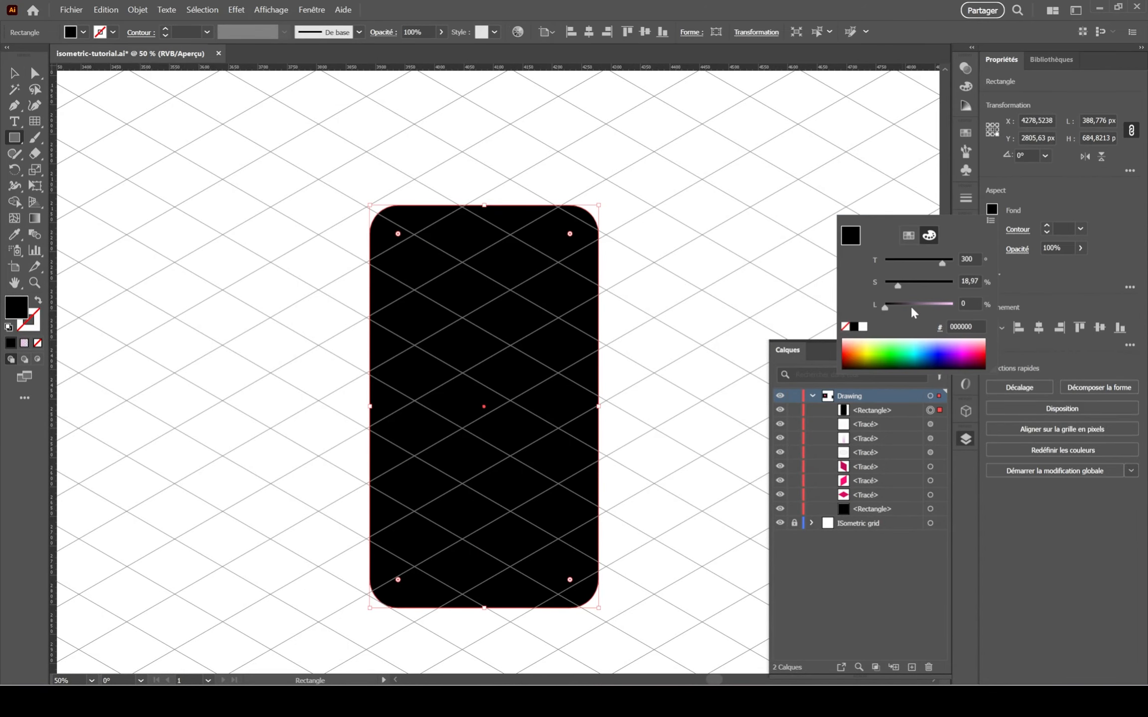
pyautogui.moveTo(912, 308); pyautogui.dragTo(949, 307)
pyautogui.moveTo(942, 263); pyautogui.dragTo(932, 262)
# Apply a classic 3D extrusion and bevel effect to the lavender rounded rectangle, using the Isométrique haut position.
pyautogui.click(236, 10)
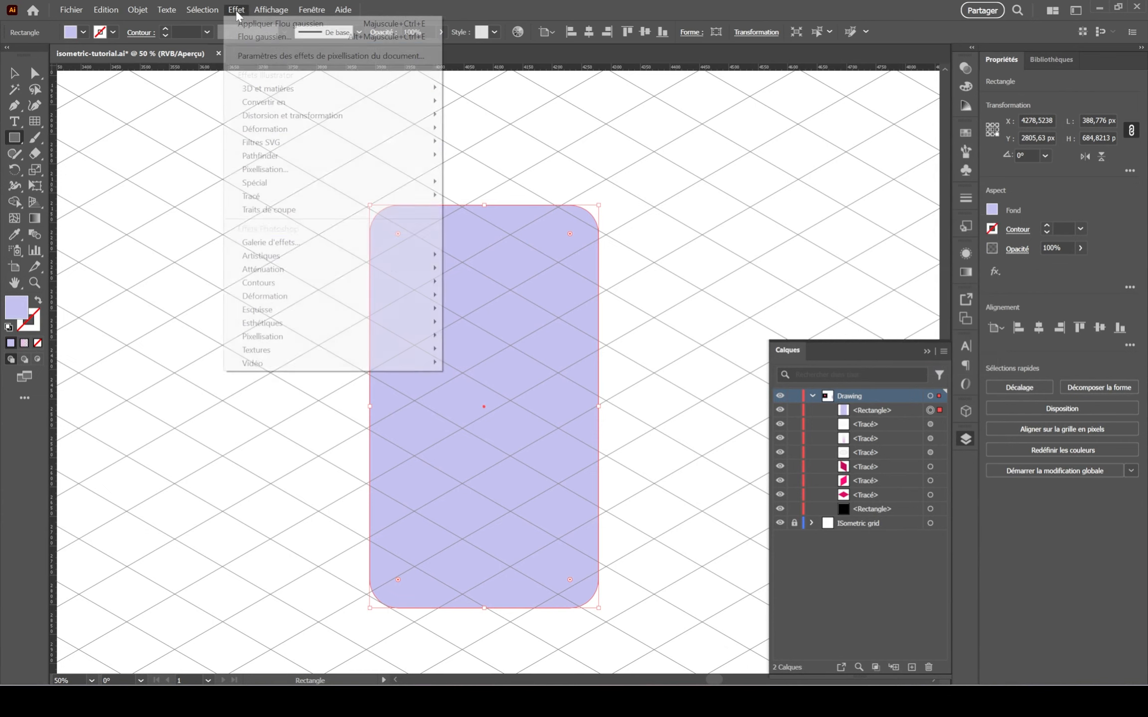
pyautogui.moveTo(314, 88)
pyautogui.moveTo(471, 169)
pyautogui.click(658, 168)
pyautogui.click(721, 159)
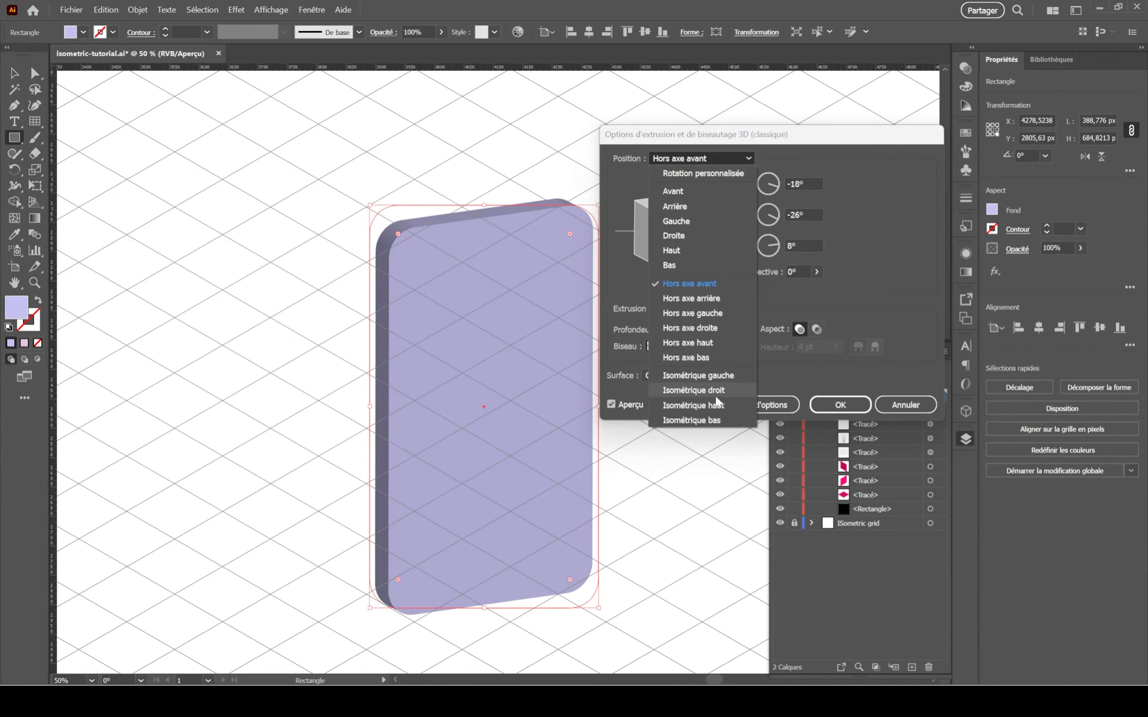
pyautogui.click(693, 406)
pyautogui.click(838, 407)
# Expand the appearance of the extruded slab into a group of editable shapes.
pyautogui.moveTo(698, 427); pyautogui.dragTo(650, 389)
pyautogui.press('v')
pyautogui.click(138, 10)
pyautogui.click(184, 208)
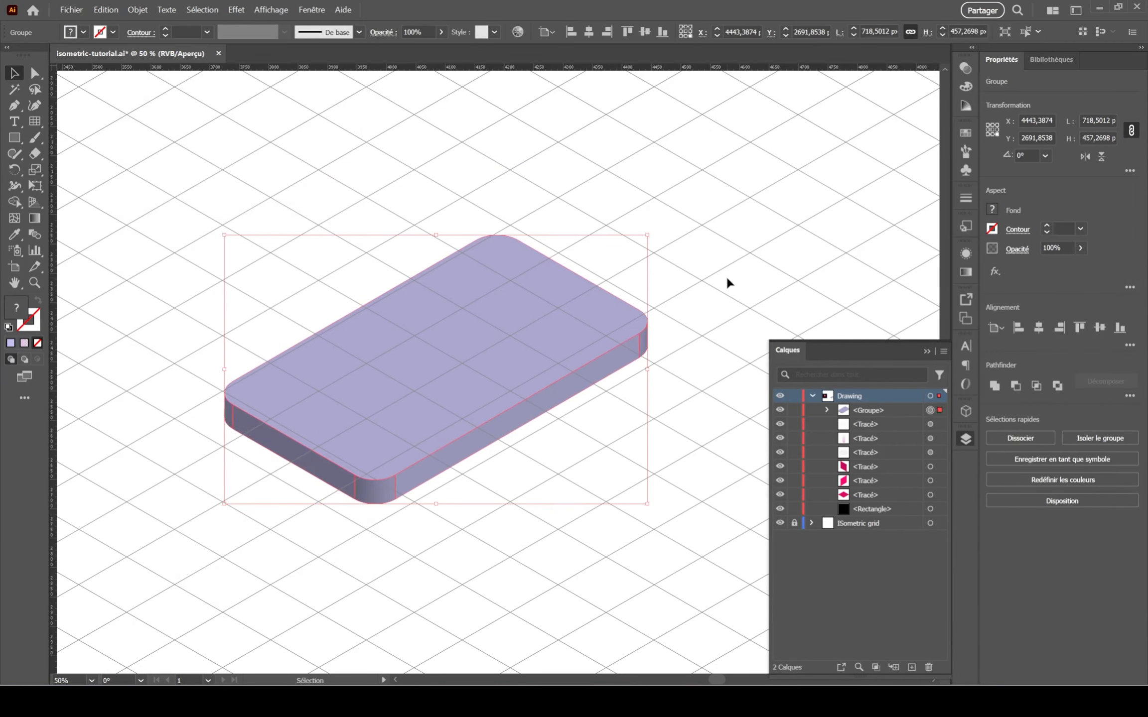
pyautogui.click(728, 282)
# Unite the clipped shading strips of the slab's front corner into one shape and fill it with a near-black colour.
pyautogui.click(828, 410)
pyautogui.moveTo(583, 427); pyautogui.dragTo(596, 379)
pyautogui.click(844, 424)
pyautogui.scroll(2, 400, 429)
pyautogui.click(930, 452)
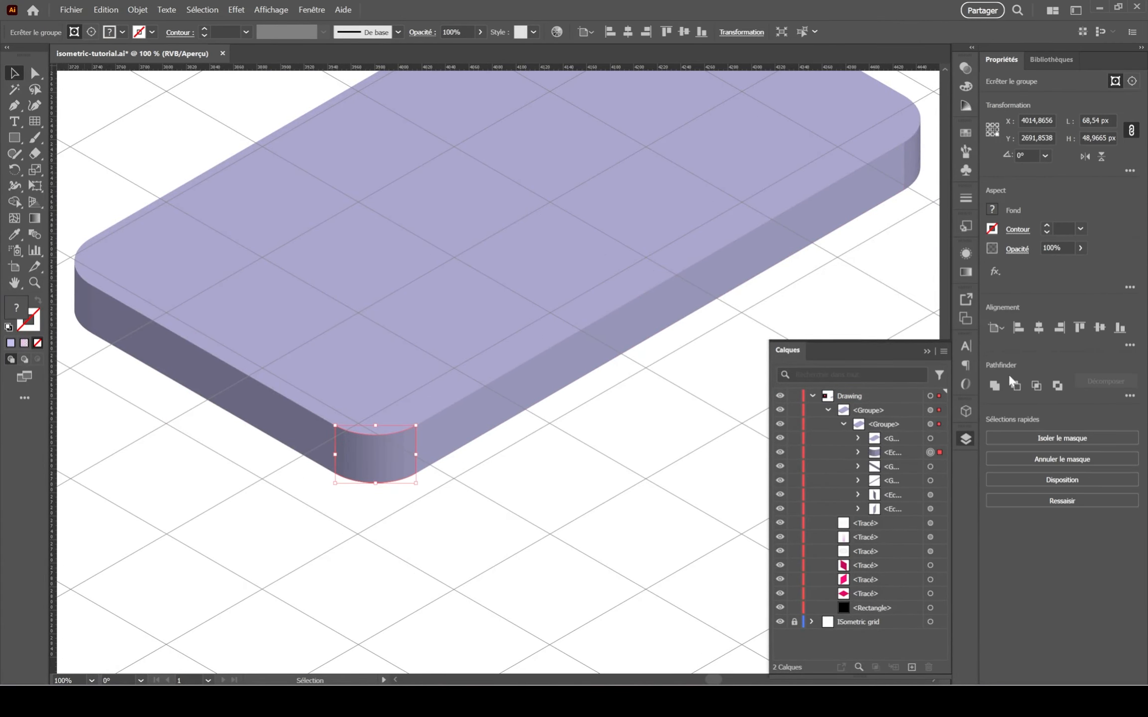
pyautogui.click(995, 385)
pyautogui.click(992, 211)
pyautogui.moveTo(918, 308); pyautogui.dragTo(893, 308)
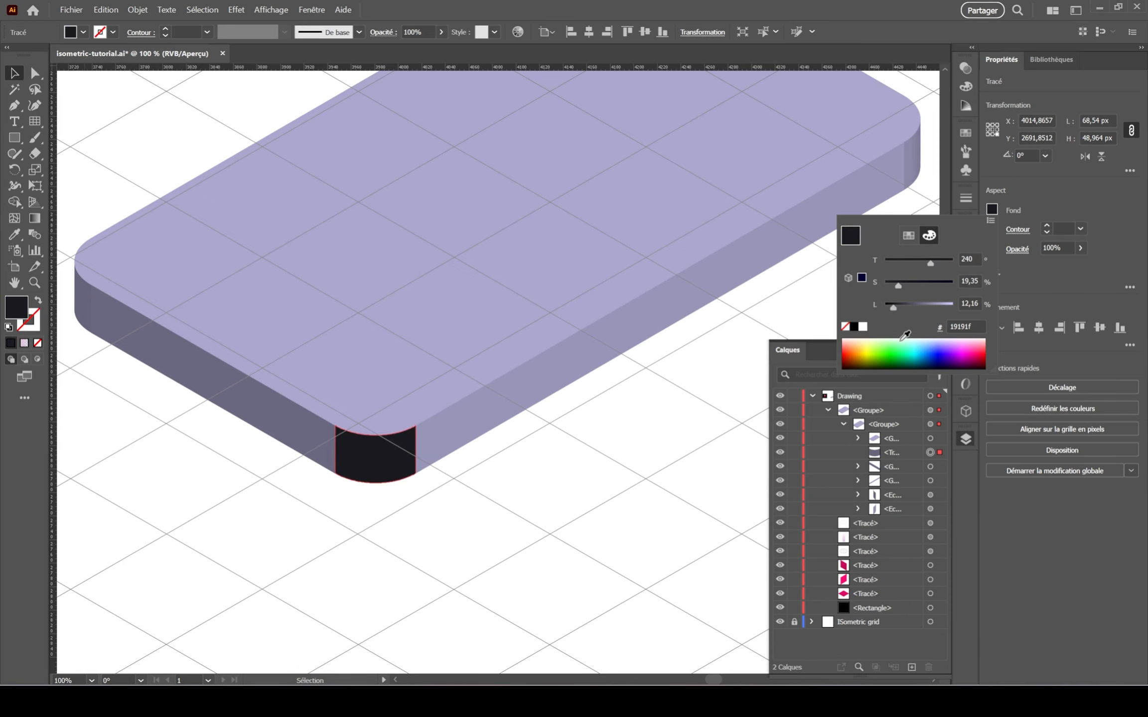
# Unite the slab's top face into a single path and scale a copy of it to about 682 × 395 px.
pyautogui.click(930, 439)
pyautogui.click(858, 439)
pyautogui.click(930, 453)
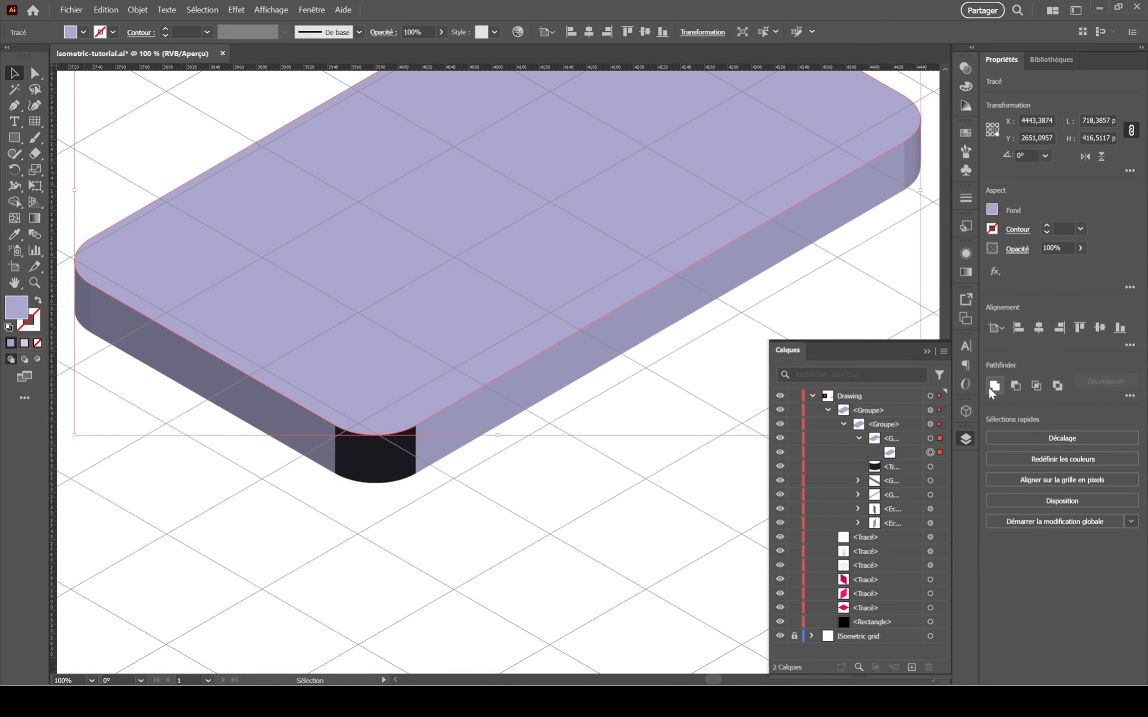
pyautogui.click(990, 387)
pyautogui.click(894, 413)
pyautogui.press('space')
pyautogui.moveTo(775, 284); pyautogui.dragTo(724, 452)
pyautogui.moveTo(869, 112); pyautogui.dragTo(848, 123)
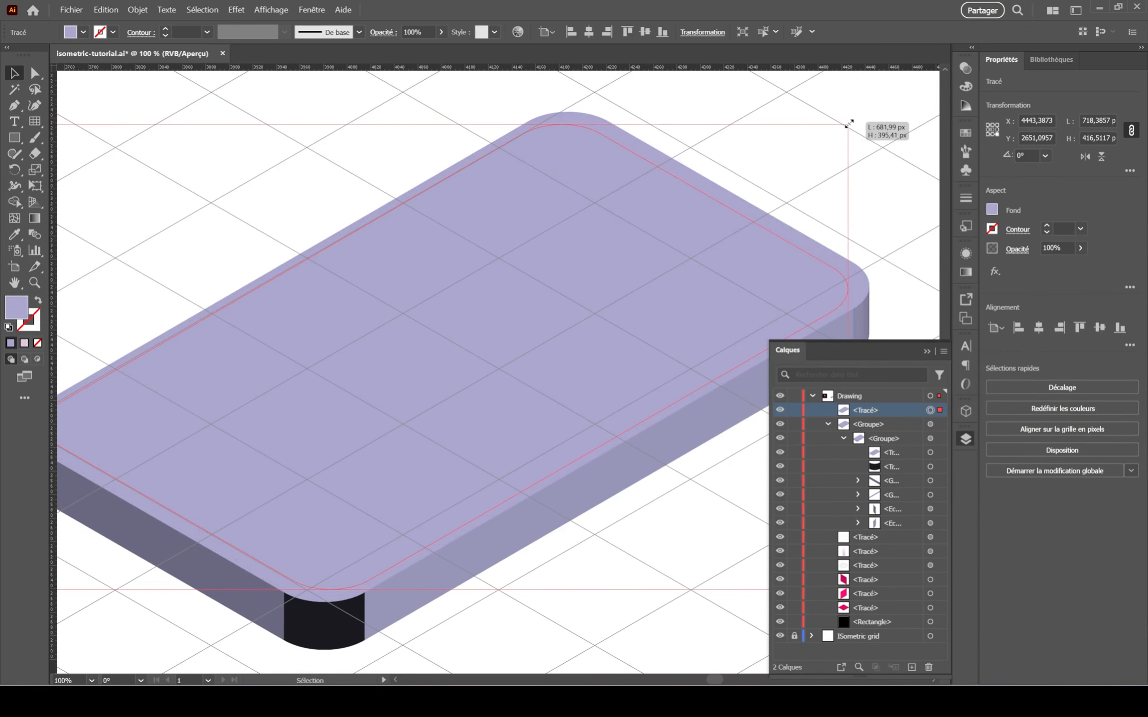
# Change the fill of the smaller top-face copy to a bright light blue.
pyautogui.click(992, 210)
pyautogui.moveTo(931, 263); pyautogui.dragTo(920, 264)
pyautogui.click(927, 285)
pyautogui.moveTo(927, 286)
pyautogui.mouseDown()
pyautogui.moveTo(915, 286)
pyautogui.moveTo(923, 264)
pyautogui.mouseUp()
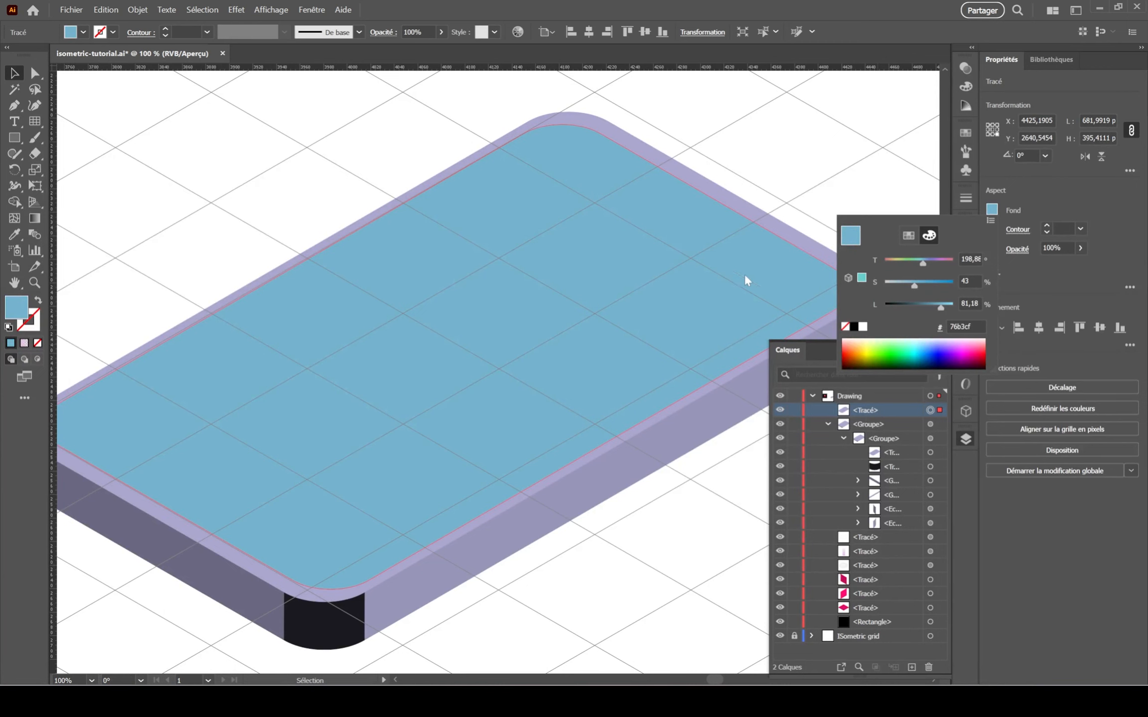
pyautogui.moveTo(940, 308); pyautogui.dragTo(952, 308)
pyautogui.click(14, 75)
pyautogui.click(324, 146)
pyautogui.scroll(-1, 325, 146)
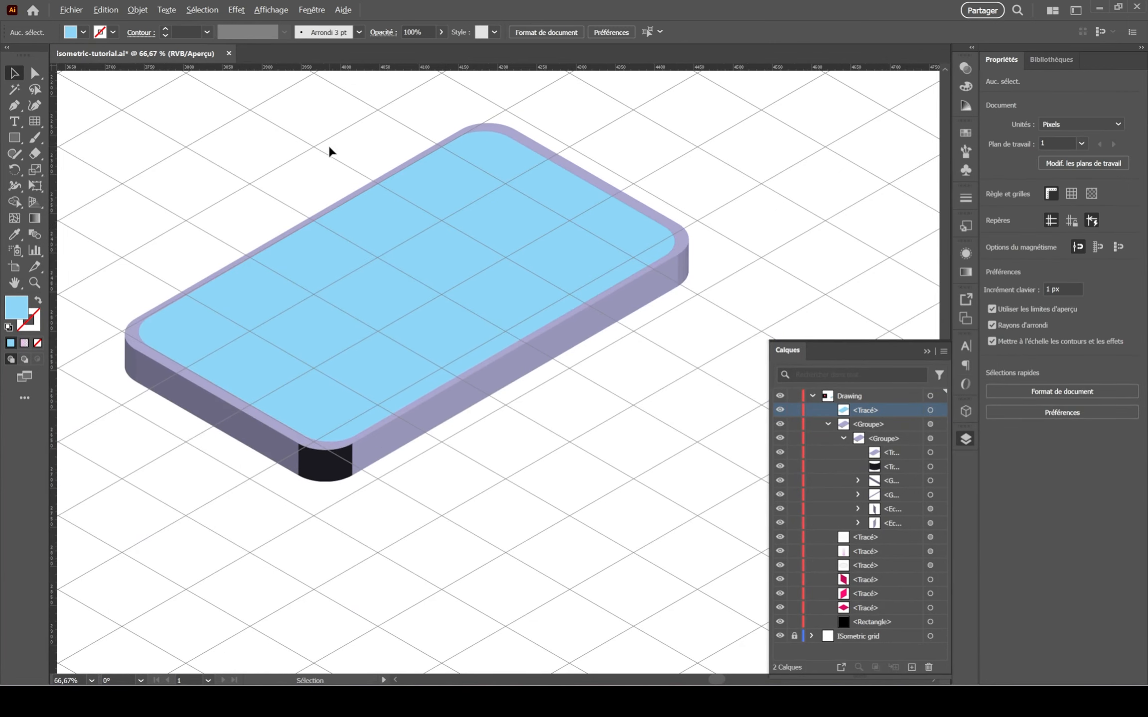
# Fill the slab's original top face, which frames the blue screen, with a dark grey swatch.
pyautogui.scroll(1, 360, 165)
pyautogui.click(930, 452)
pyautogui.click(991, 209)
pyautogui.click(908, 235)
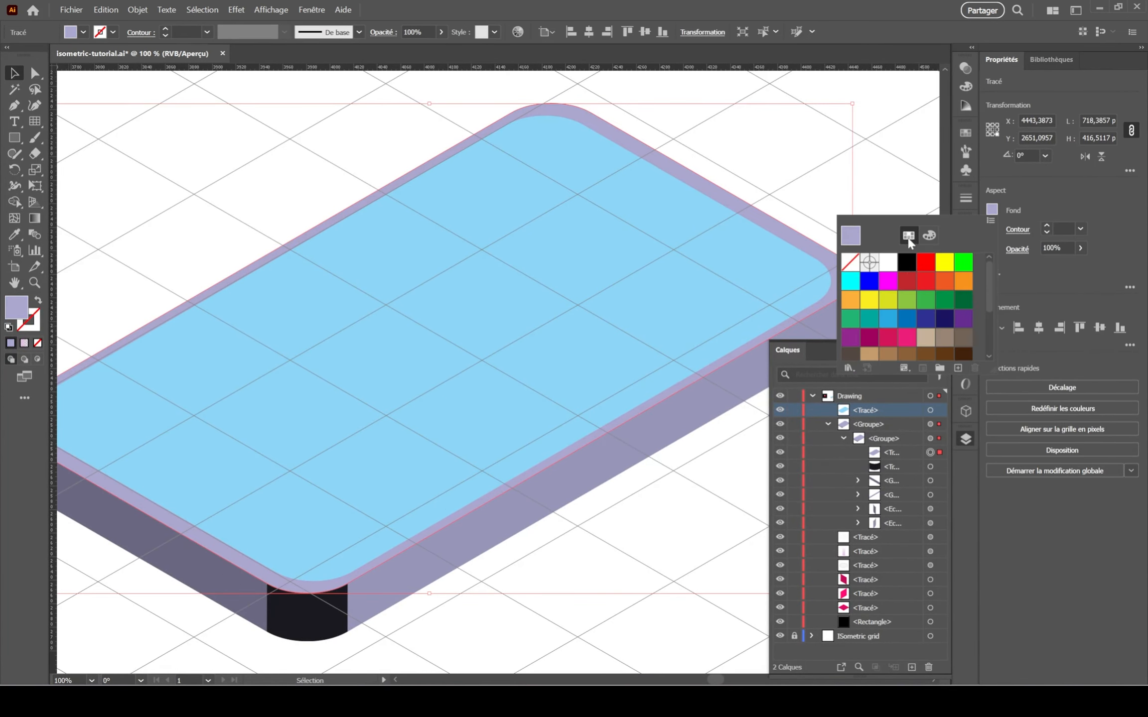
pyautogui.scroll(-3, 918, 302)
pyautogui.click(925, 310)
pyautogui.click(14, 75)
pyautogui.moveTo(422, 124); pyautogui.dragTo(447, 82)
# Recolour the slab's front corner with the dark grey sampled from the top face.
pyautogui.click(331, 571)
pyautogui.click(35, 74)
pyautogui.click(511, 648)
pyautogui.click(302, 562)
pyautogui.press('i')
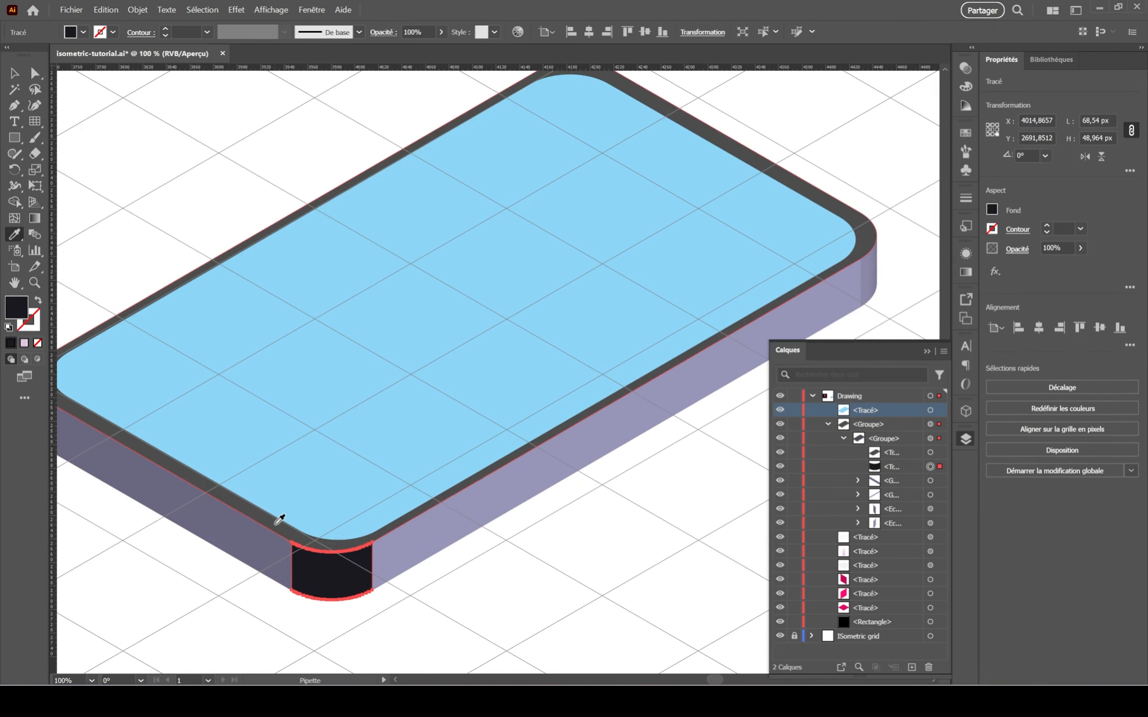
pyautogui.click(275, 526)
# Unite each of the two remaining clipped corners into one shape and fill both with the sampled dark grey.
pyautogui.click(13, 71)
pyautogui.click(930, 508)
pyautogui.press('i')
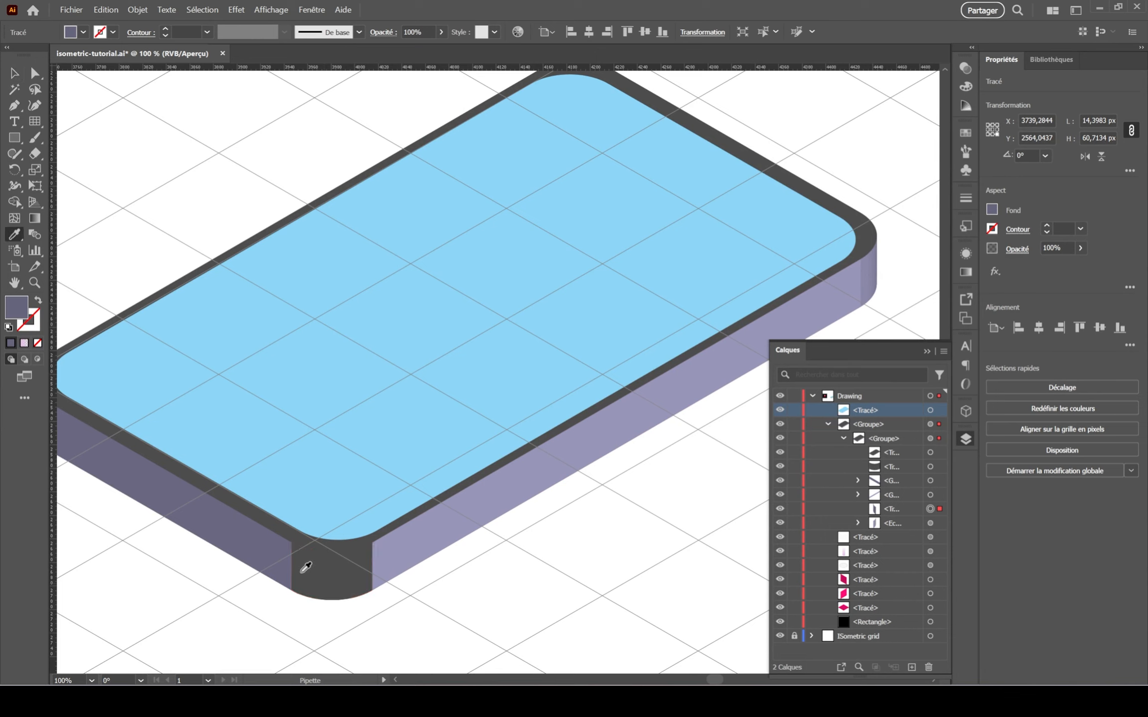
pyautogui.click(930, 523)
pyautogui.click(15, 74)
pyautogui.hscroll(-3, 254, 128)
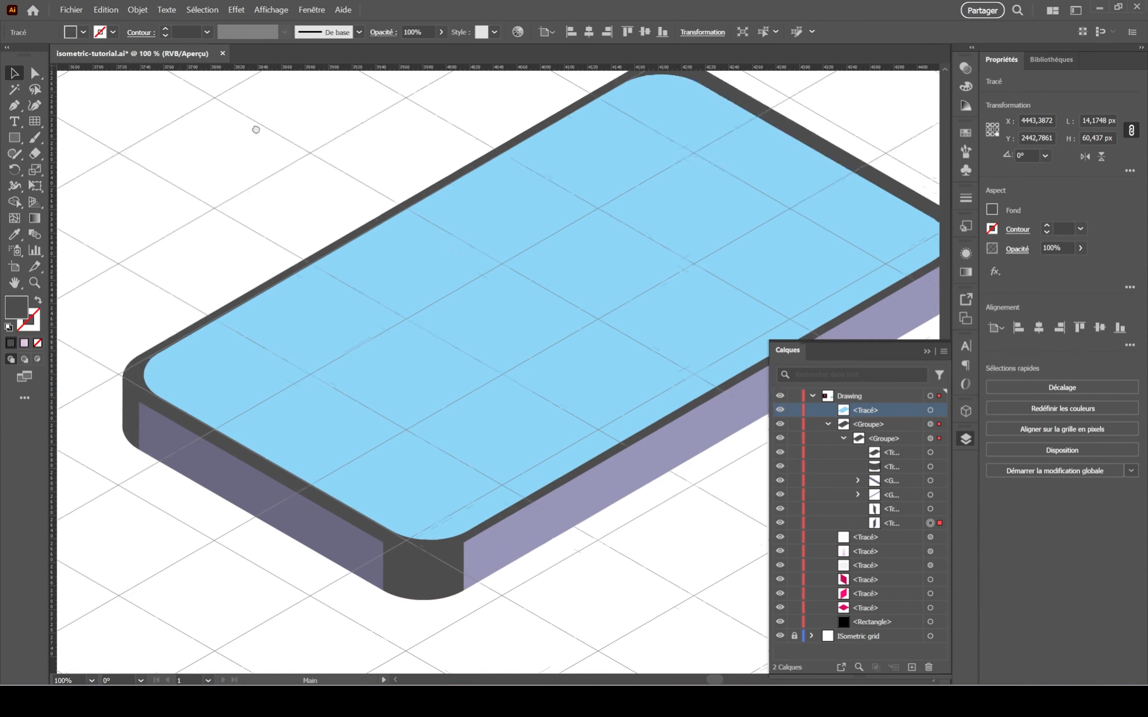
pyautogui.click(253, 128)
# Ungroup the short and long side faces of the slab into separate paths.
pyautogui.click(930, 481)
pyautogui.click(858, 481)
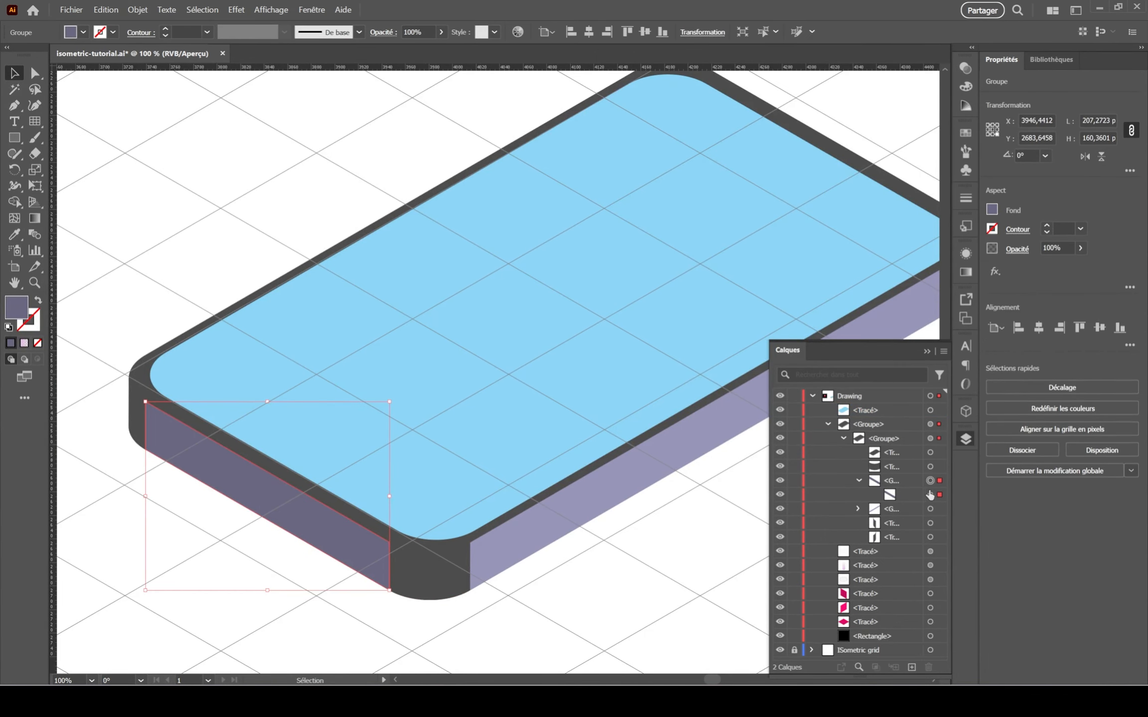
pyautogui.click(1022, 450)
pyautogui.click(858, 495)
pyautogui.click(930, 495)
pyautogui.click(1023, 451)
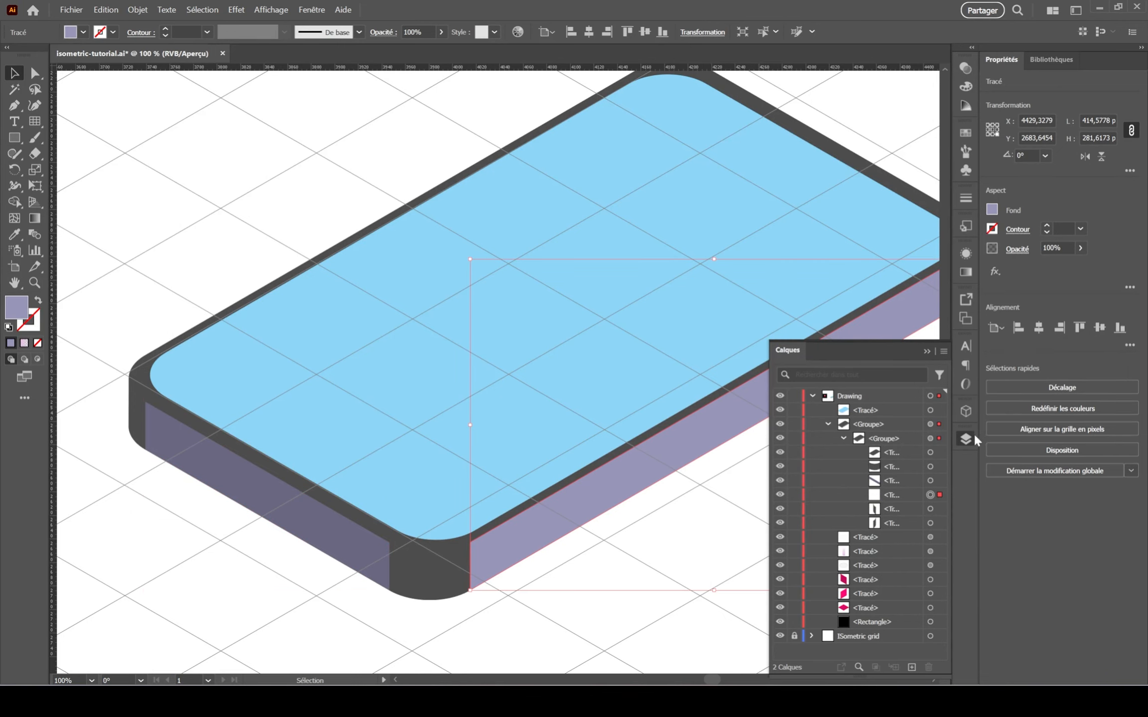
# Apply a linear gradient to the short side face and set its end stop's opacity to 100%.
pyautogui.click(930, 481)
pyautogui.click(966, 272)
pyautogui.click(880, 269)
pyautogui.click(924, 374)
pyautogui.click(911, 390)
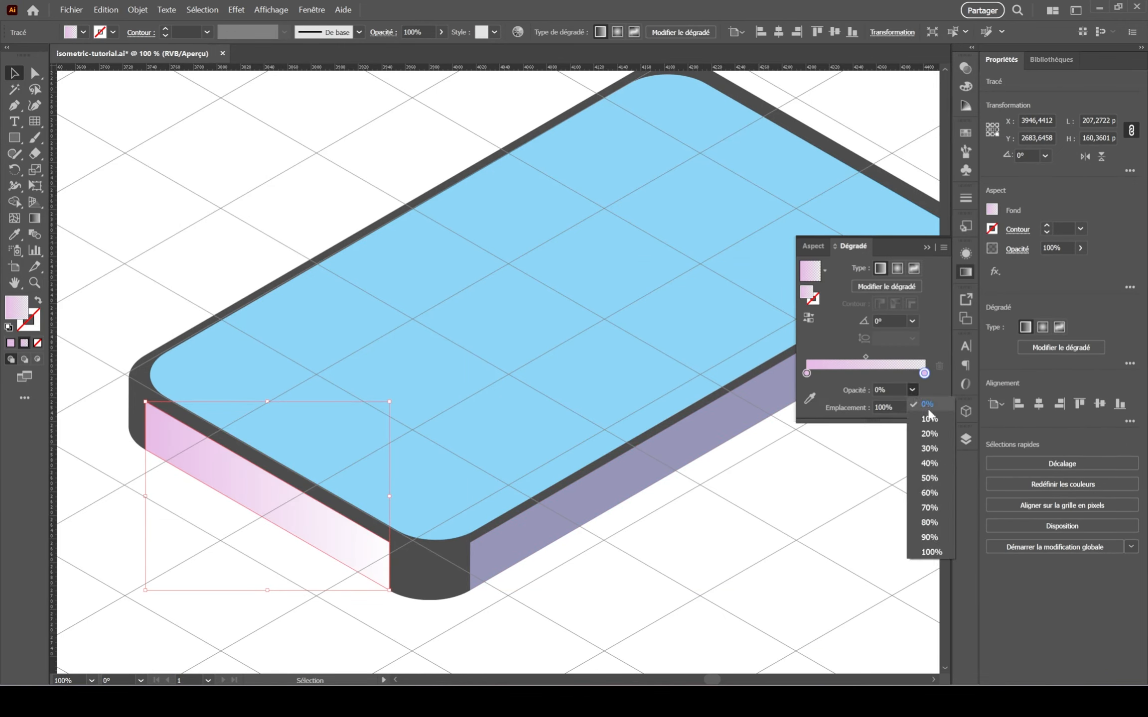
pyautogui.click(930, 552)
# Load the Métaux gradient library and fill the short side face with the Argent gradient.
pyautogui.click(966, 132)
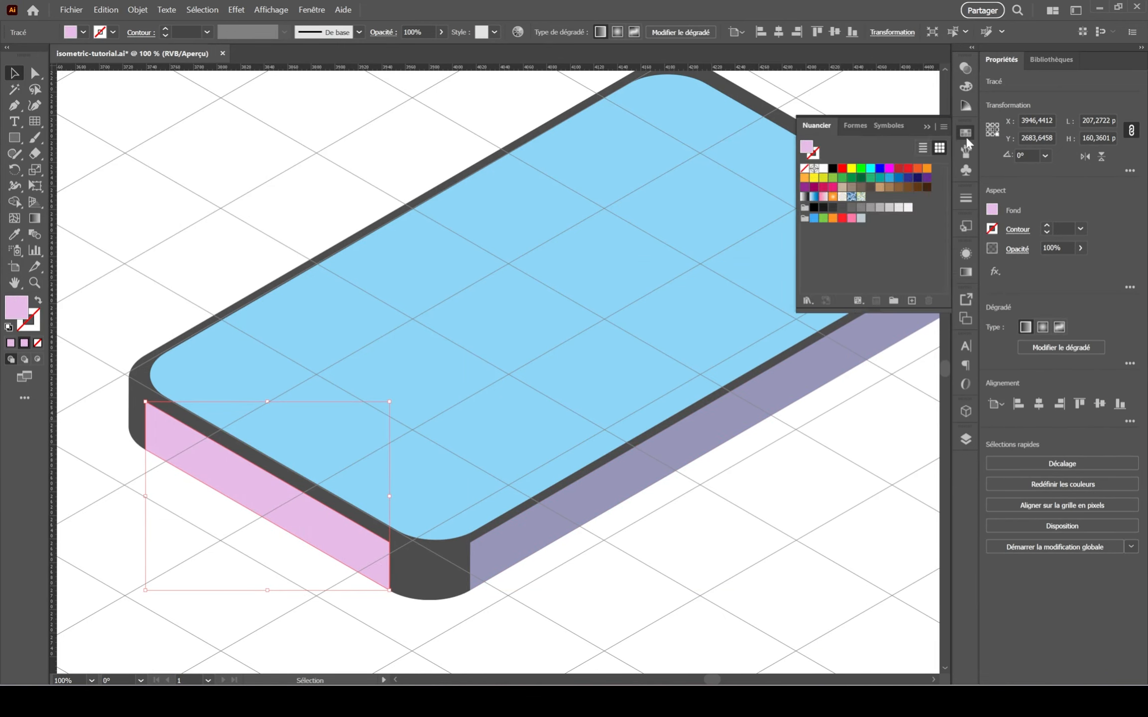
pyautogui.click(808, 300)
pyautogui.moveTo(837, 373)
pyautogui.click(1021, 531)
pyautogui.click(569, 372)
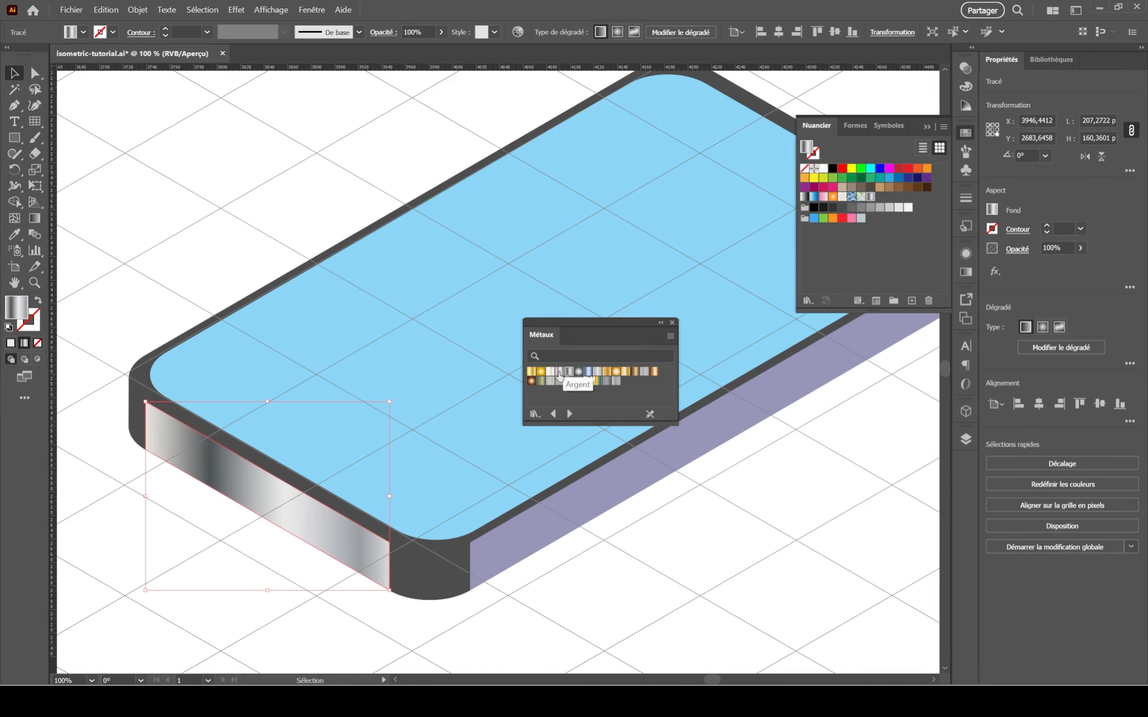
pyautogui.click(561, 381)
pyautogui.click(678, 454)
# Fill the long side face with the Argent gradient and close the Métaux library.
pyautogui.click(966, 438)
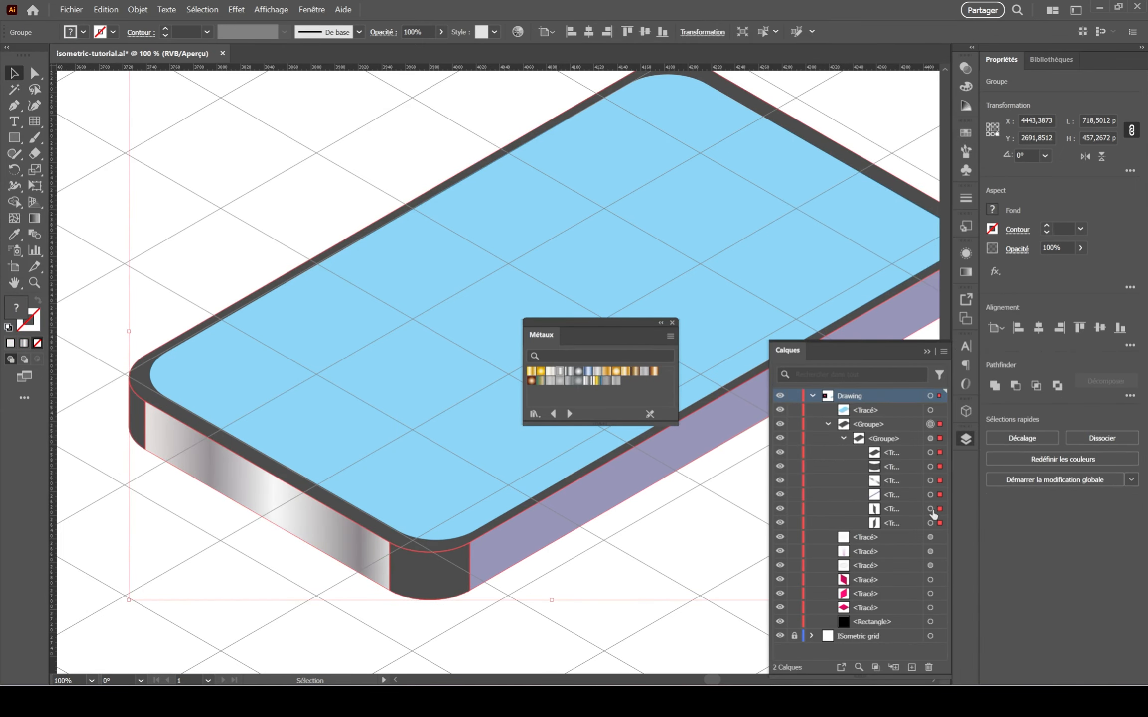
pyautogui.click(930, 496)
pyautogui.click(559, 371)
pyautogui.click(230, 144)
pyautogui.scroll(-2, 243, 241)
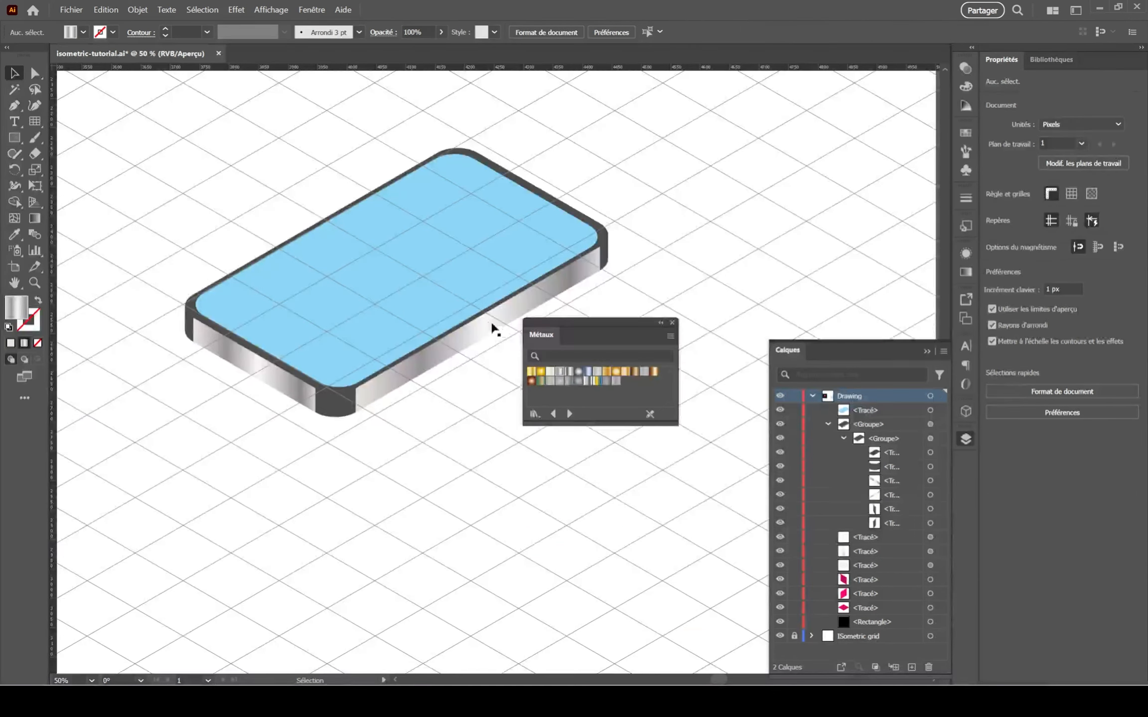
pyautogui.click(673, 322)
pyautogui.scroll(2, 670, 344)
pyautogui.scroll(2, 427, 279)
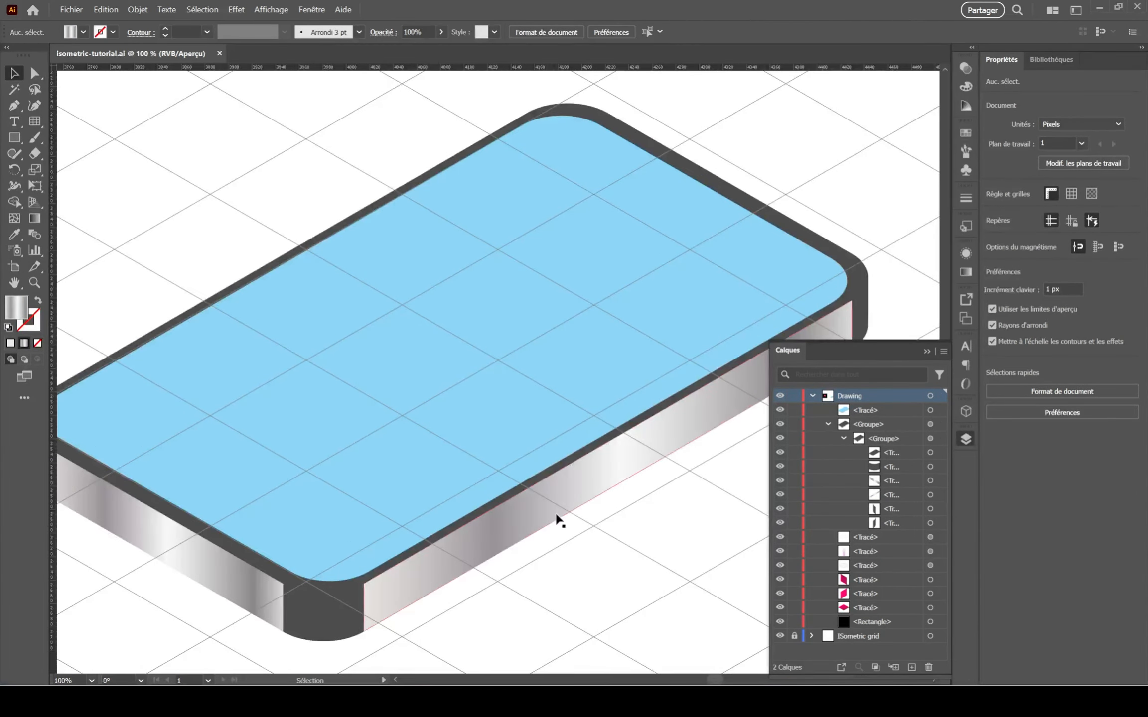
pyautogui.scroll(-1, 557, 515)
# Using Draw Inside on the blue screen, draw a rectangle about 111 × 549 px and rotate it to about 332°.
pyautogui.click(523, 375)
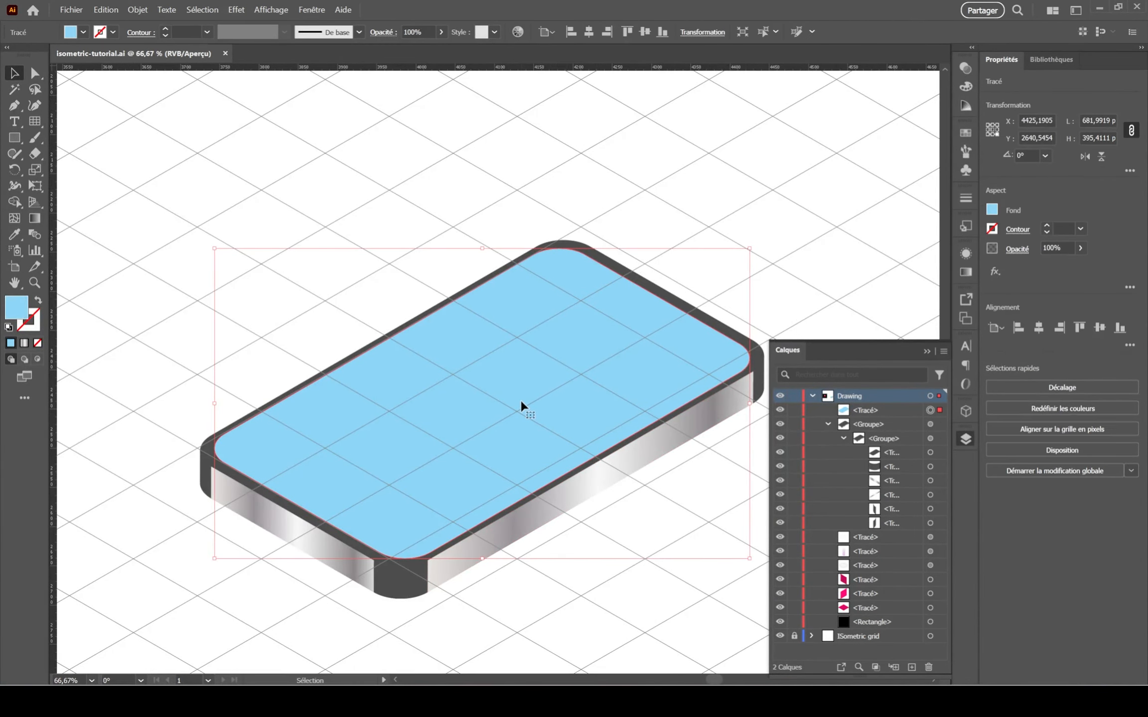
pyautogui.click(38, 359)
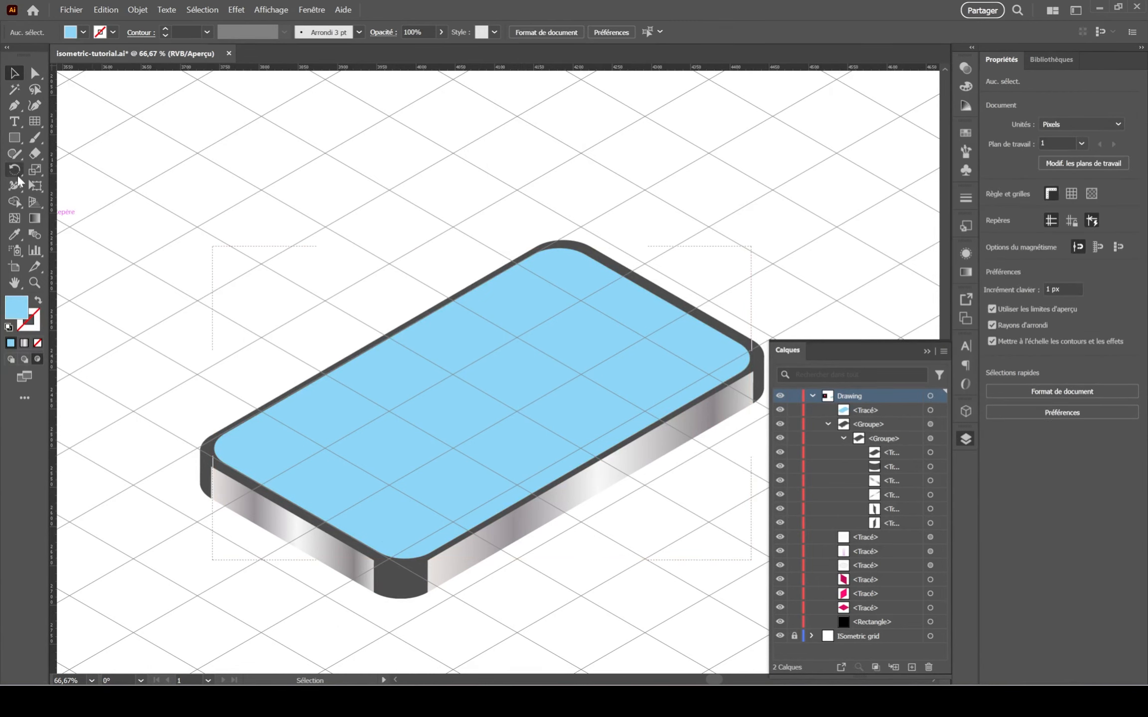
pyautogui.moveTo(480, 160)
pyautogui.mouseDown()
pyautogui.moveTo(480, 394)
pyautogui.moveTo(393, 590)
pyautogui.mouseUp()
pyautogui.click(484, 156)
pyautogui.press('Escape')
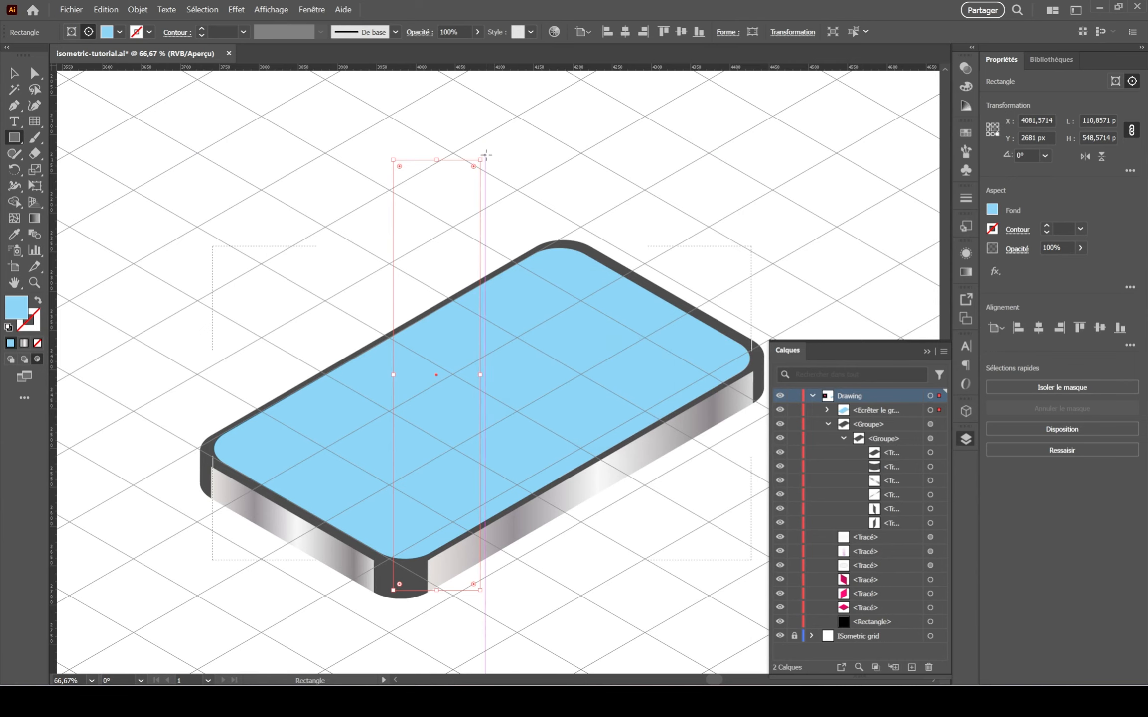
pyautogui.moveTo(483, 158); pyautogui.dragTo(577, 204)
# Give the rotated rectangle a sampled white fill and set its opacity to 22%.
pyautogui.press('i')
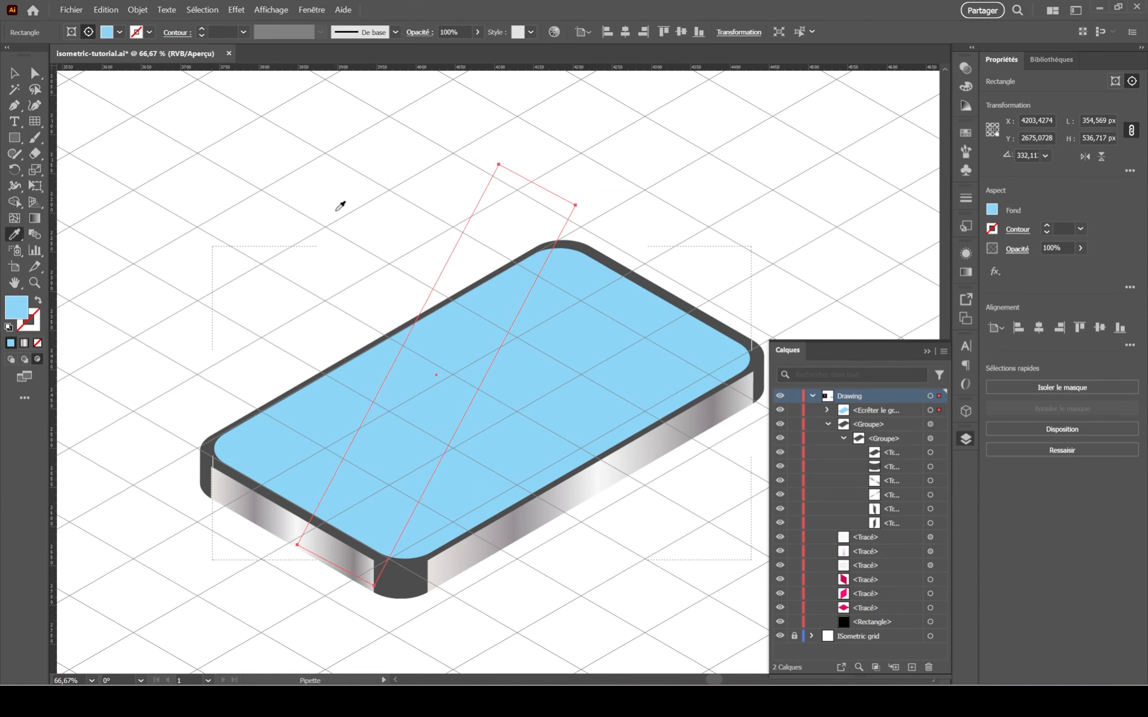
pyautogui.click(344, 204)
pyautogui.click(1080, 248)
pyautogui.moveTo(1078, 265); pyautogui.dragTo(1036, 265)
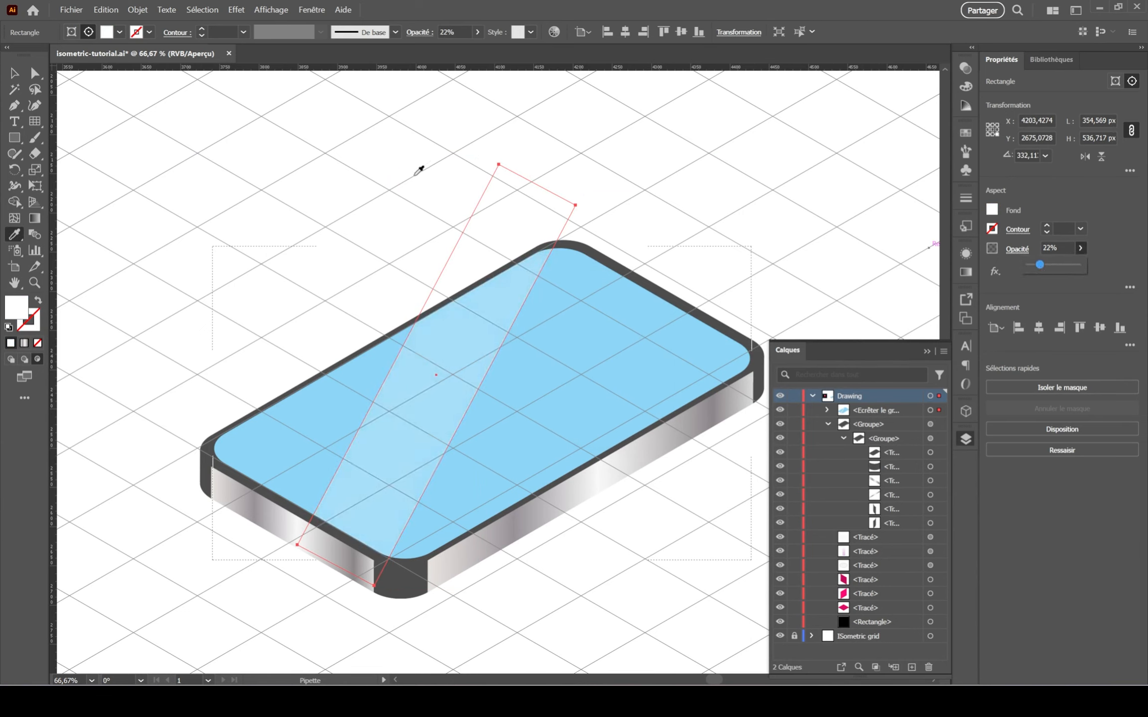
# Duplicate the translucent stripe and space the two reflections across the blue screen.
pyautogui.press('v')
pyautogui.moveTo(495, 356); pyautogui.dragTo(618, 381)
pyautogui.doubleClick(325, 401)
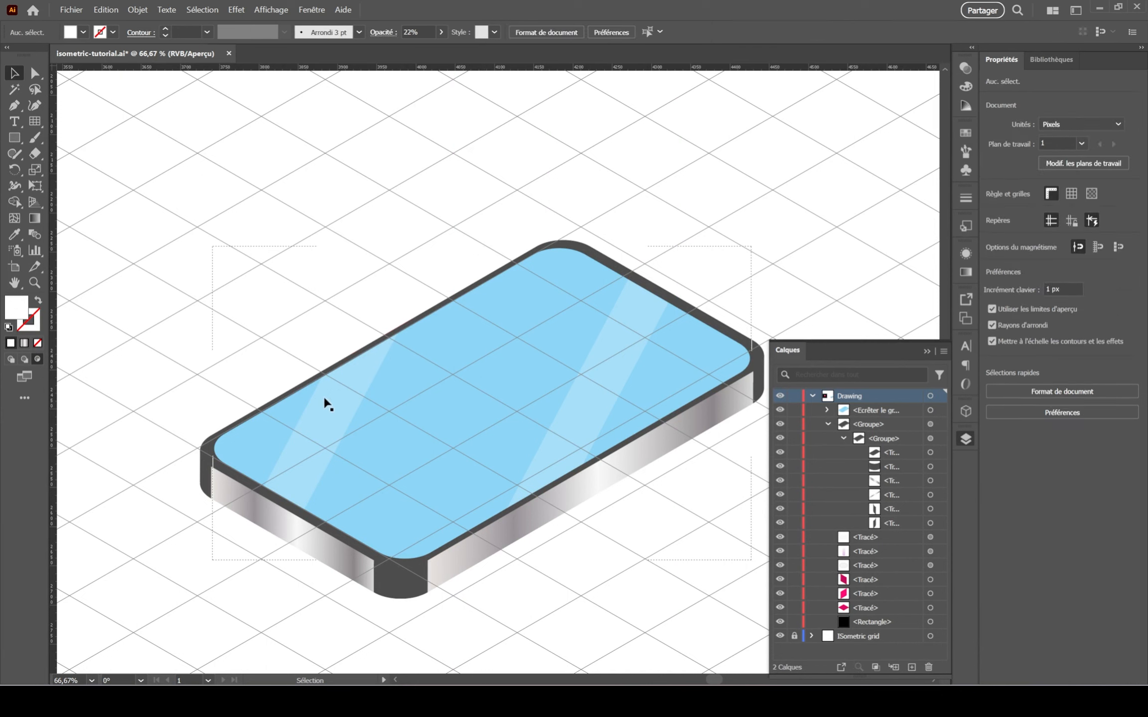
# Narrow the two reflection stripes to about 43 px and 44 px wide and save the document.
pyautogui.click(365, 433)
pyautogui.doubleClick(316, 424)
pyautogui.moveTo(336, 427)
pyautogui.mouseDown()
pyautogui.moveTo(333, 441)
pyautogui.moveTo(334, 413)
pyautogui.moveTo(589, 407)
pyautogui.mouseUp()
pyautogui.doubleClick(441, 255)
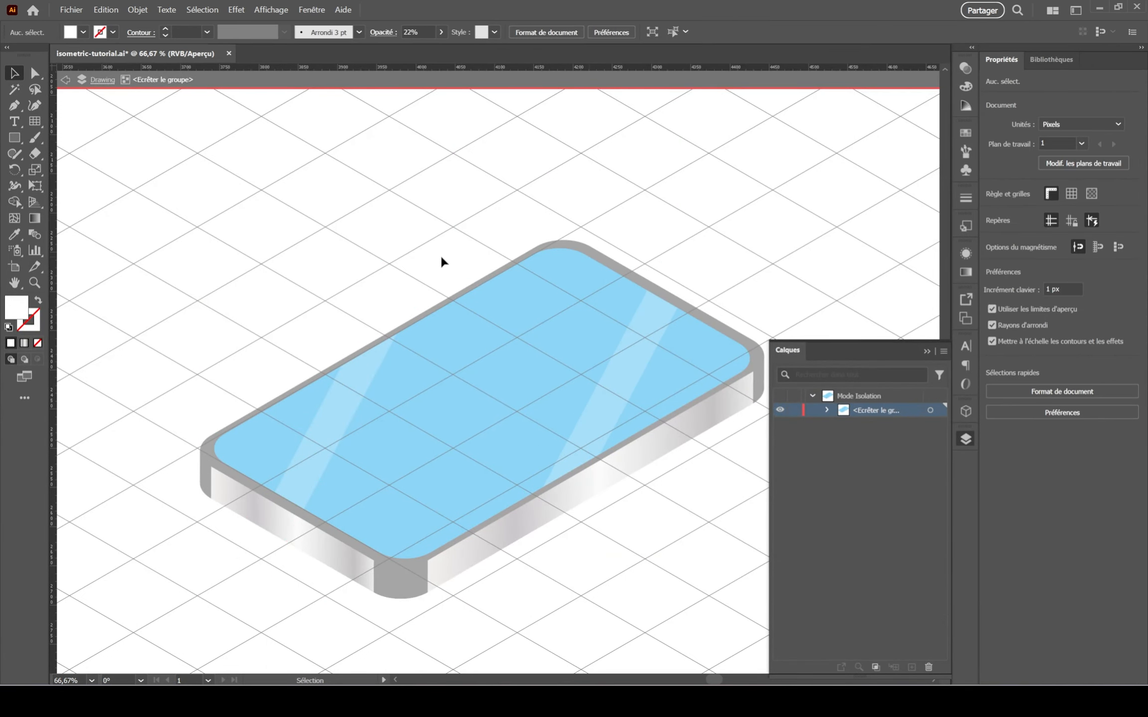
pyautogui.hotkey('ctrl', 's')
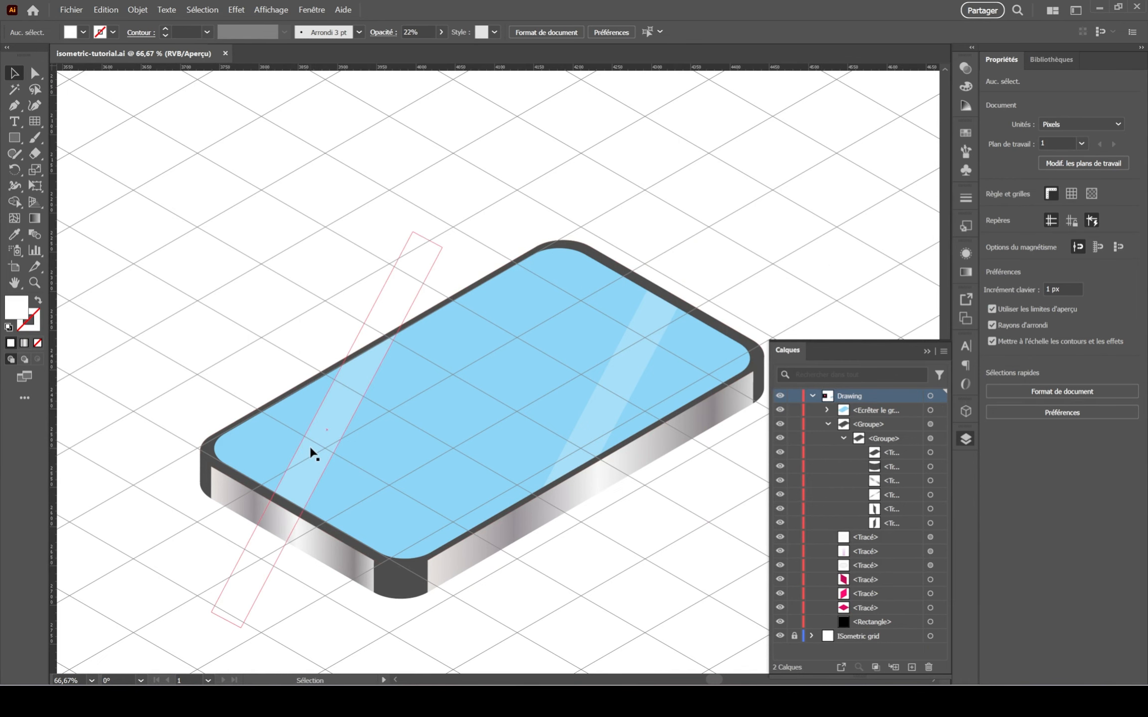
# Shift both reflection stripes slightly farther right across the blue screen within the clipping group.
pyautogui.doubleClick(326, 446)
pyautogui.moveTo(337, 433); pyautogui.dragTo(341, 435)
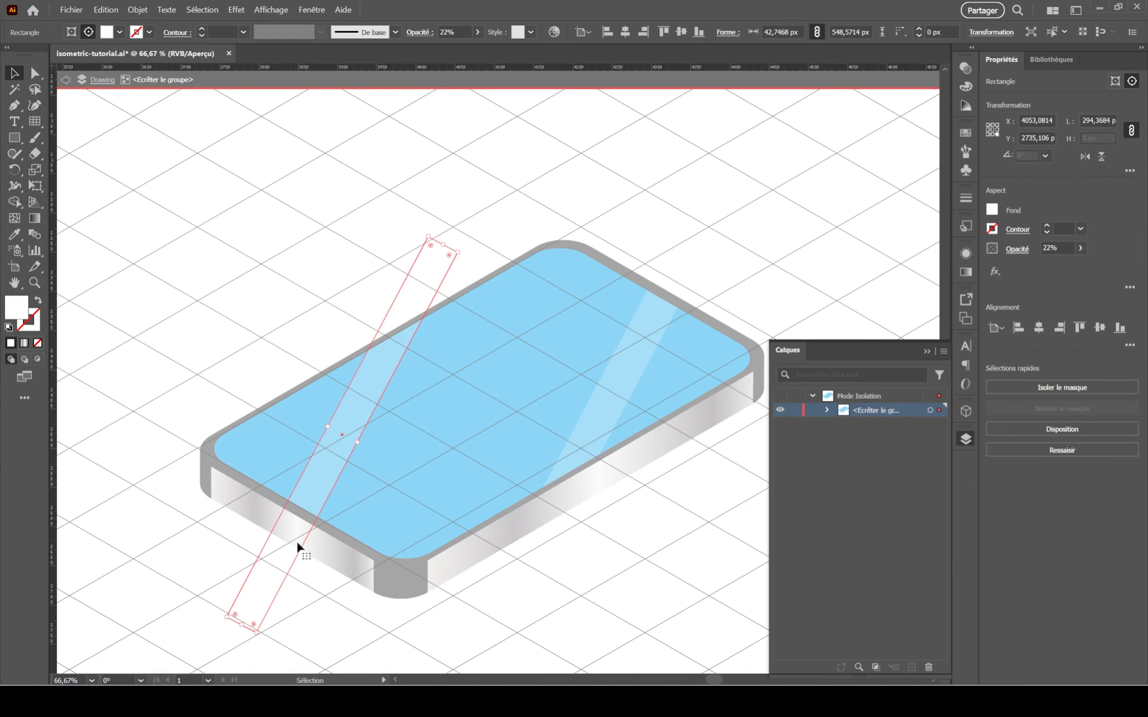
pyautogui.moveTo(635, 353); pyautogui.dragTo(609, 456)
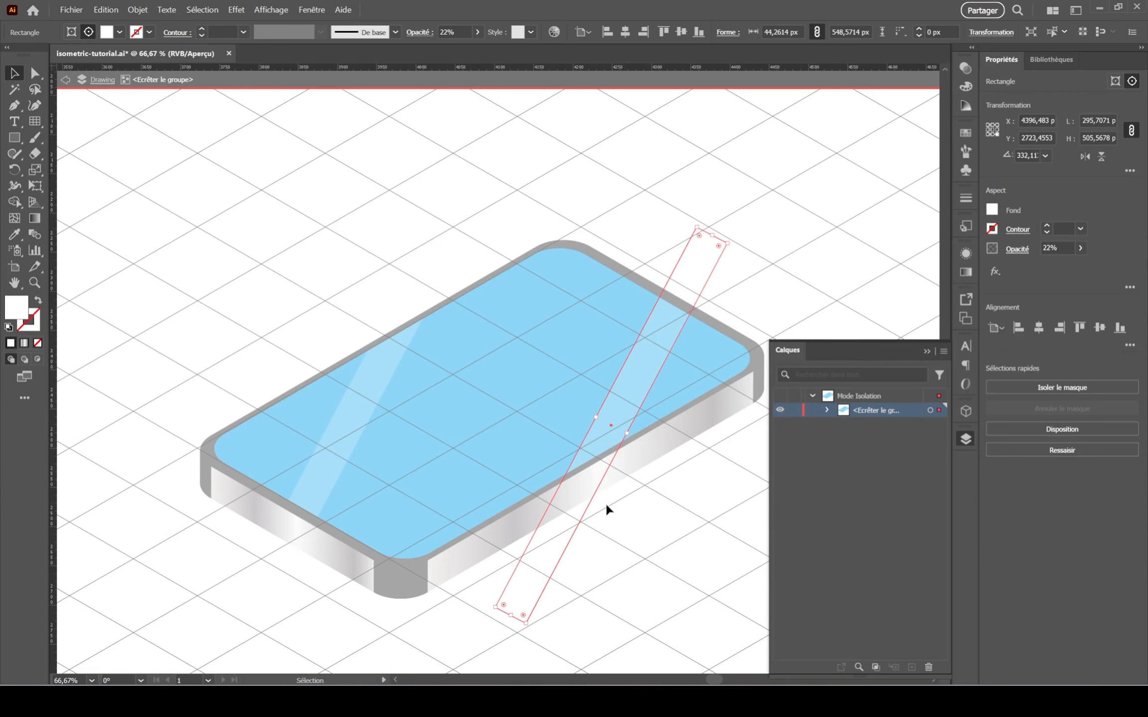
pyautogui.click(743, 272)
pyautogui.click(646, 371)
pyautogui.doubleClick(656, 526)
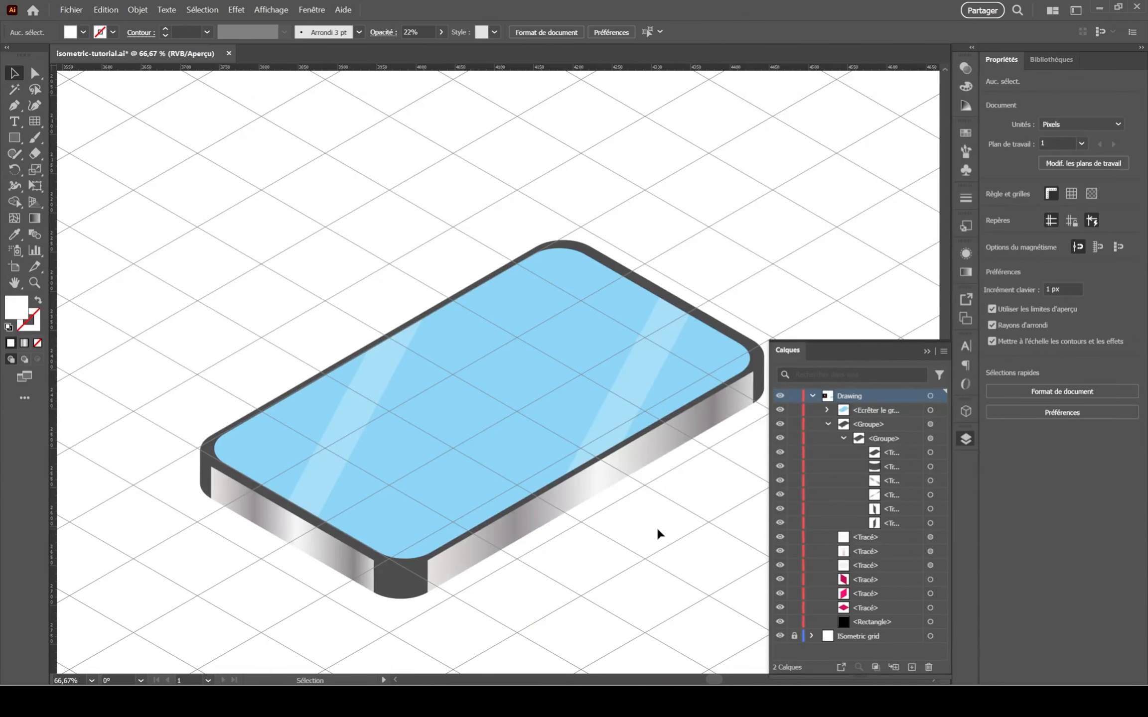
# Apply a Gaussian blur (Flou gaussien) to the right-hand reflection stripe on the screen.
pyautogui.doubleClick(648, 356)
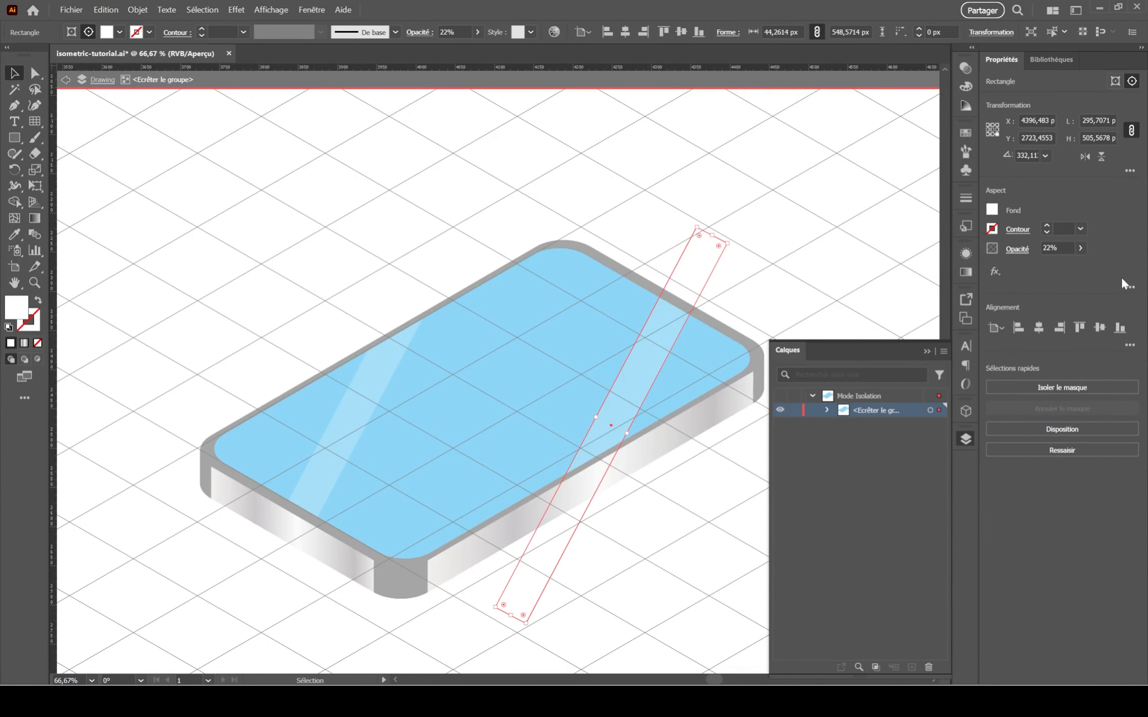
pyautogui.click(995, 271)
pyautogui.moveTo(1028, 513)
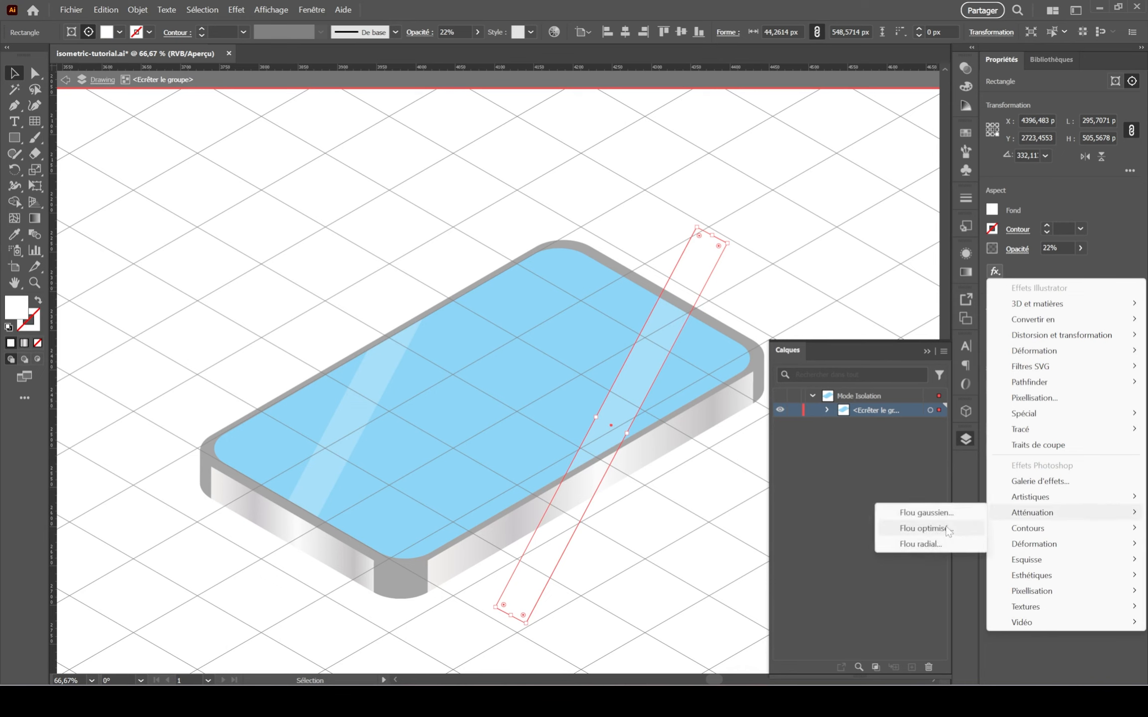
pyautogui.click(926, 513)
pyautogui.click(351, 367)
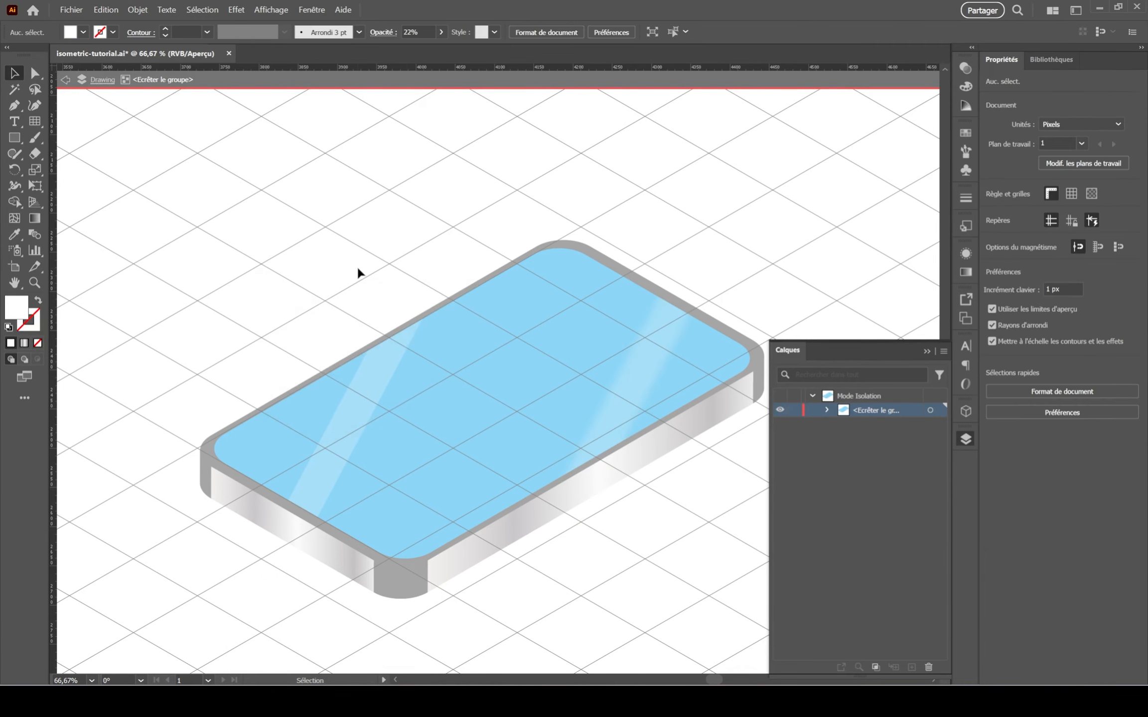
# Apply a Gaussian blur (Flou gaussien) to the left-hand reflection stripe, leave the clipping group's isolation mode and save the document.
pyautogui.click(373, 392)
pyautogui.click(991, 273)
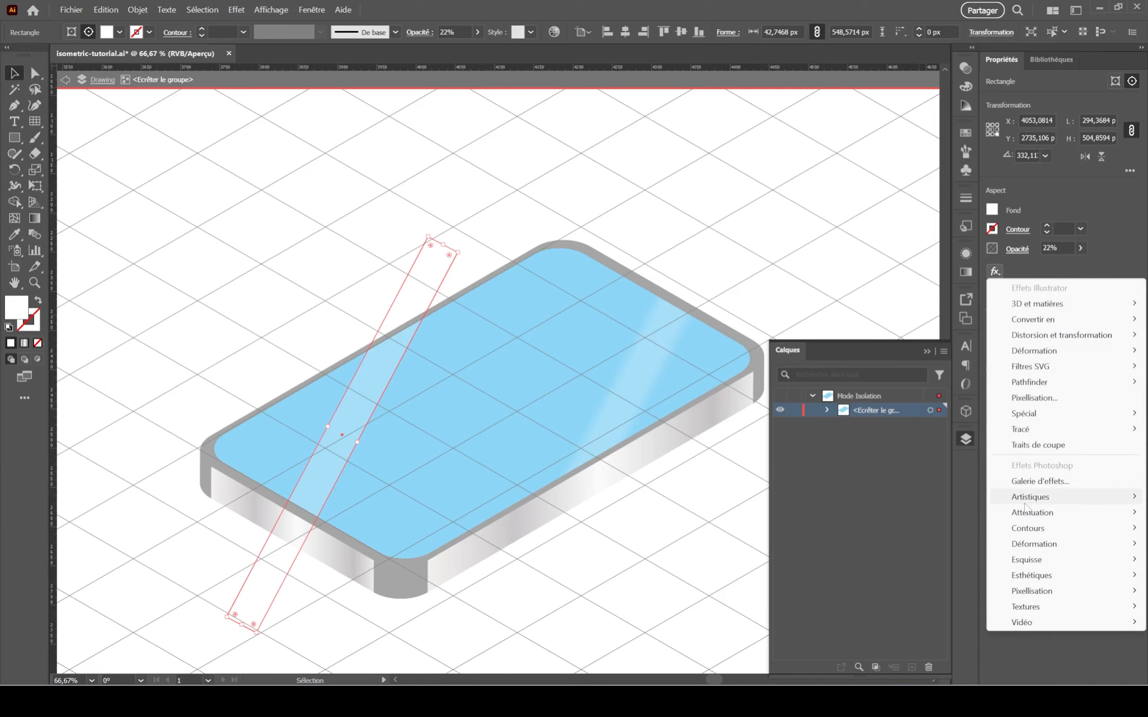
pyautogui.moveTo(1026, 511)
pyautogui.click(922, 513)
pyautogui.click(366, 368)
pyautogui.click(299, 283)
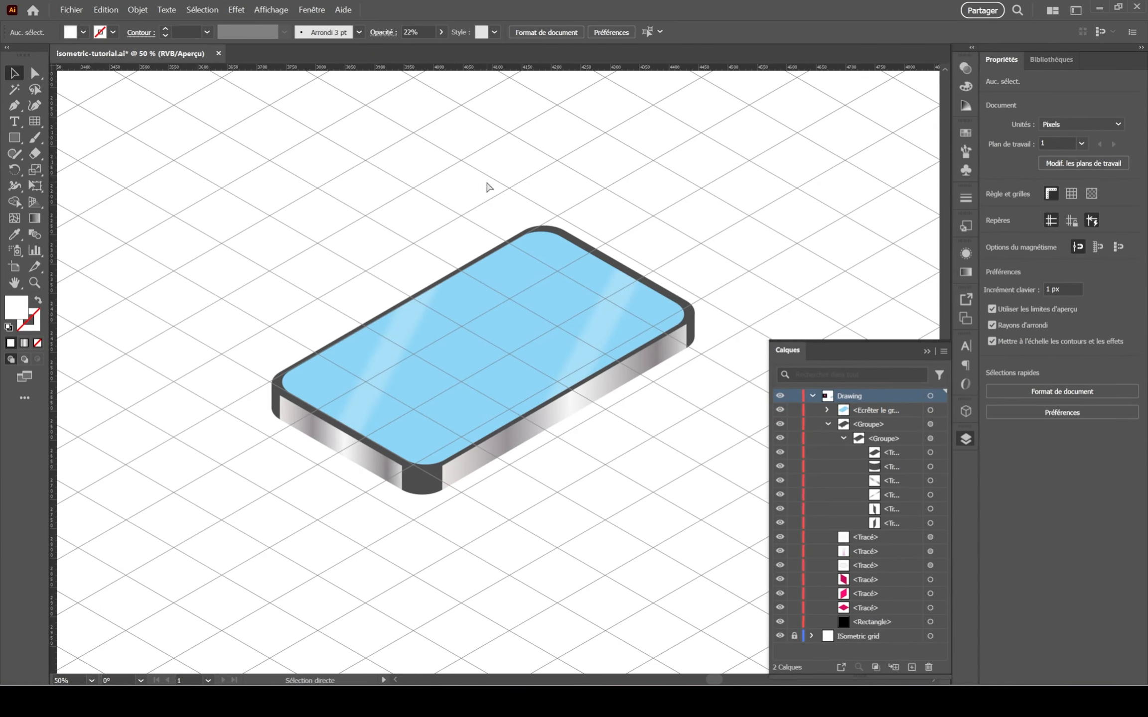
pyautogui.hotkey('ctrl', 's')
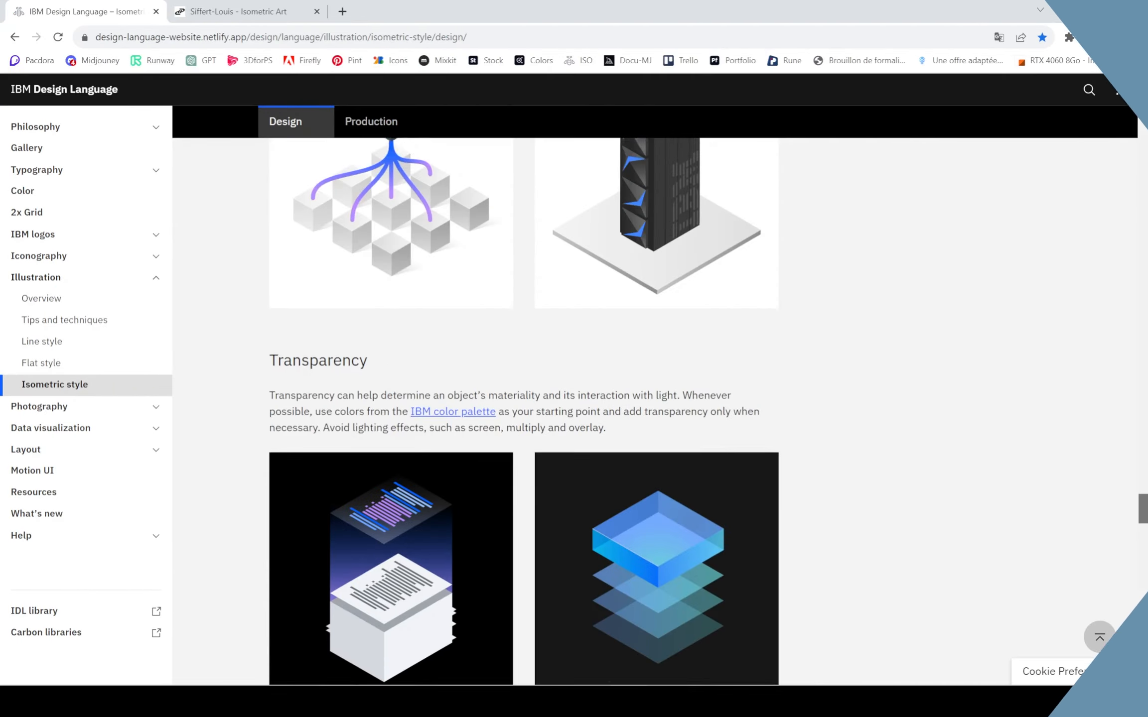
# Switch to the browser and examine the isometric design guidelines on angles, organic curves and shadows in the IBM Design Language.
pyautogui.moveTo(1144, 509); pyautogui.dragTo(1144, 99)
pyautogui.scroll(-20, 1046, 509)
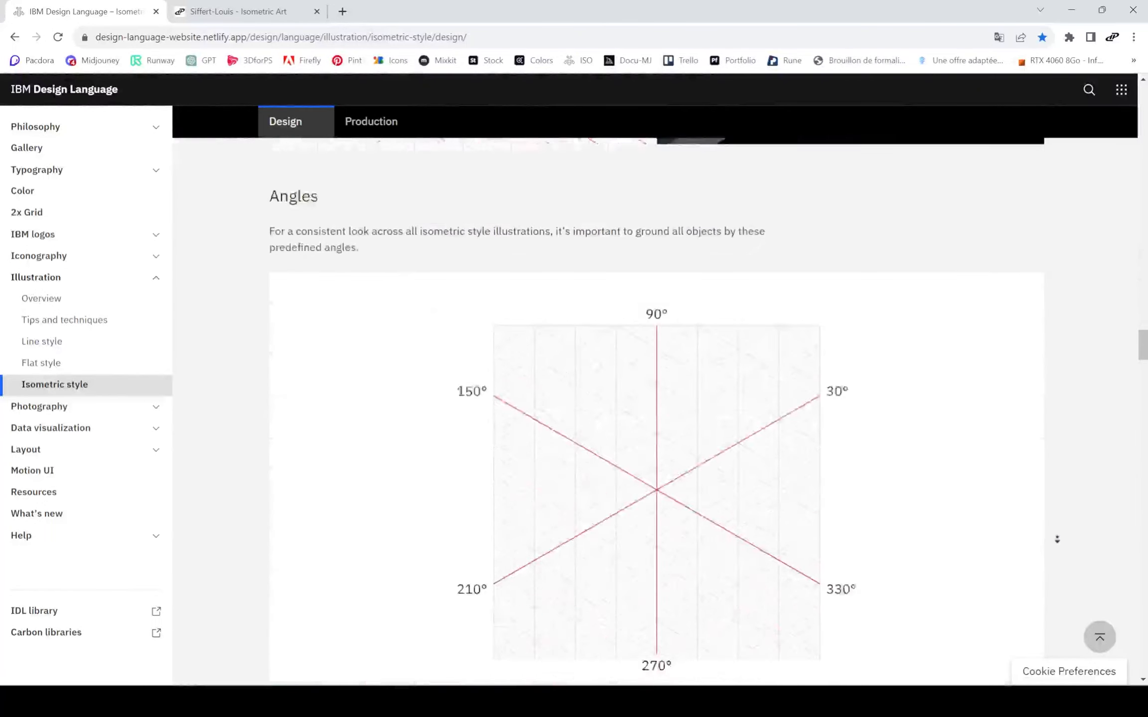
pyautogui.scroll(-15, 988, 514)
pyautogui.scroll(5, 989, 514)
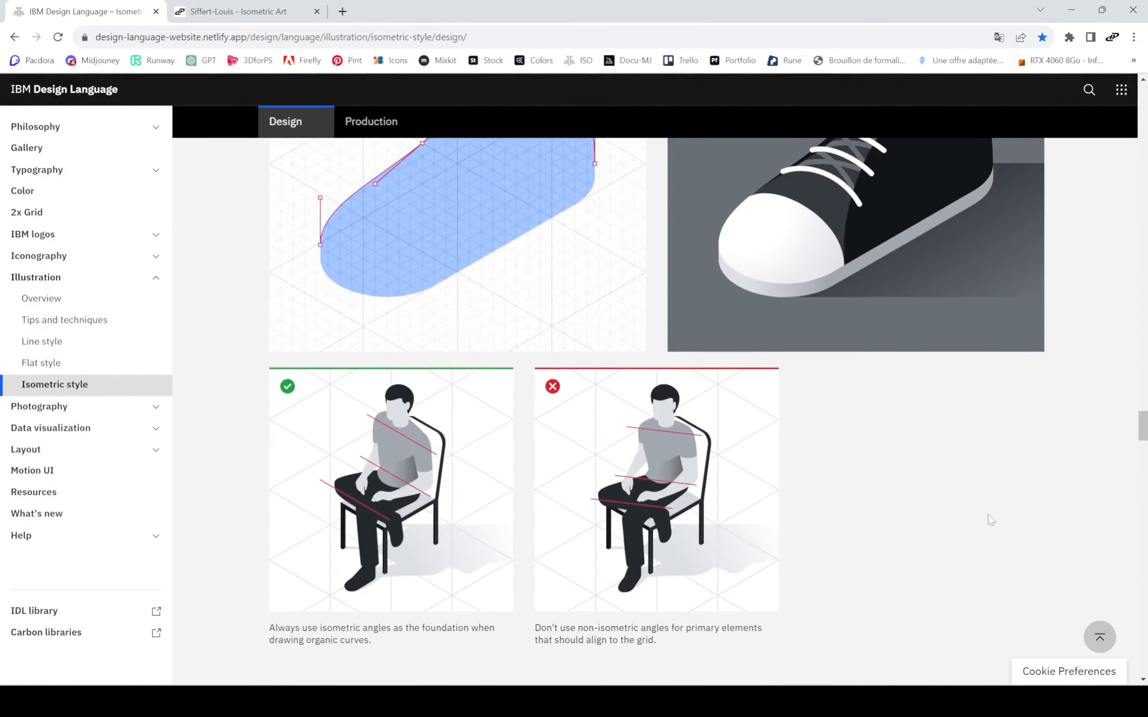
pyautogui.scroll(-2, 988, 514)
pyautogui.scroll(5, 989, 515)
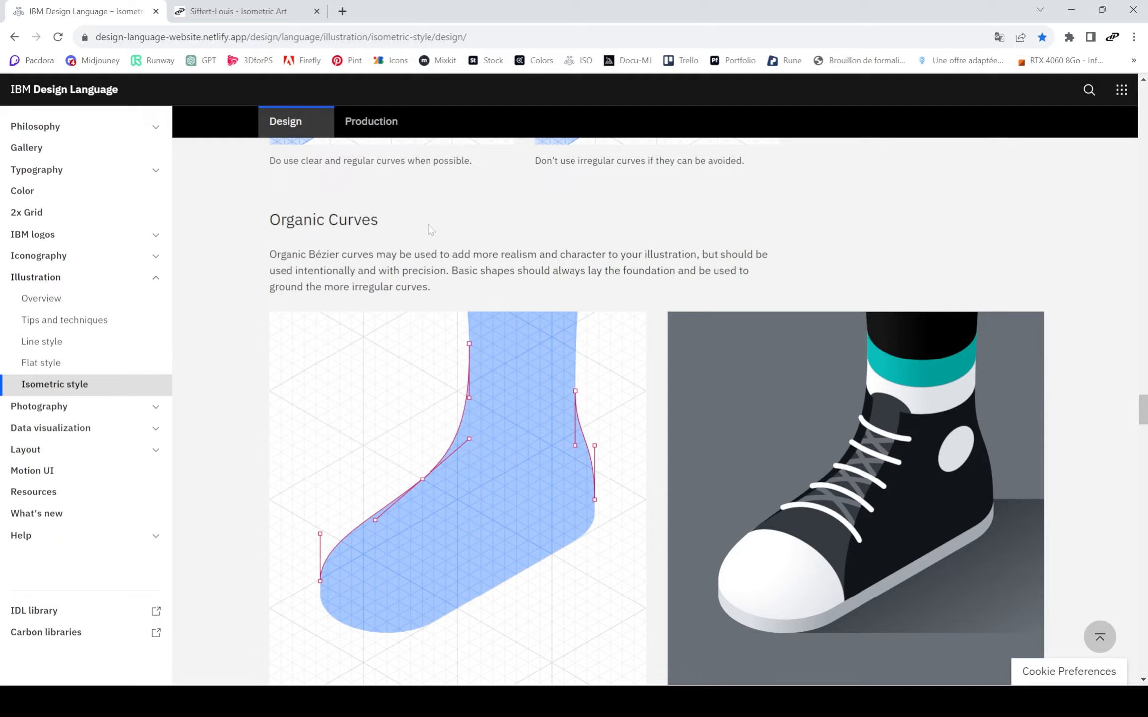
pyautogui.scroll(-12, 573, 337)
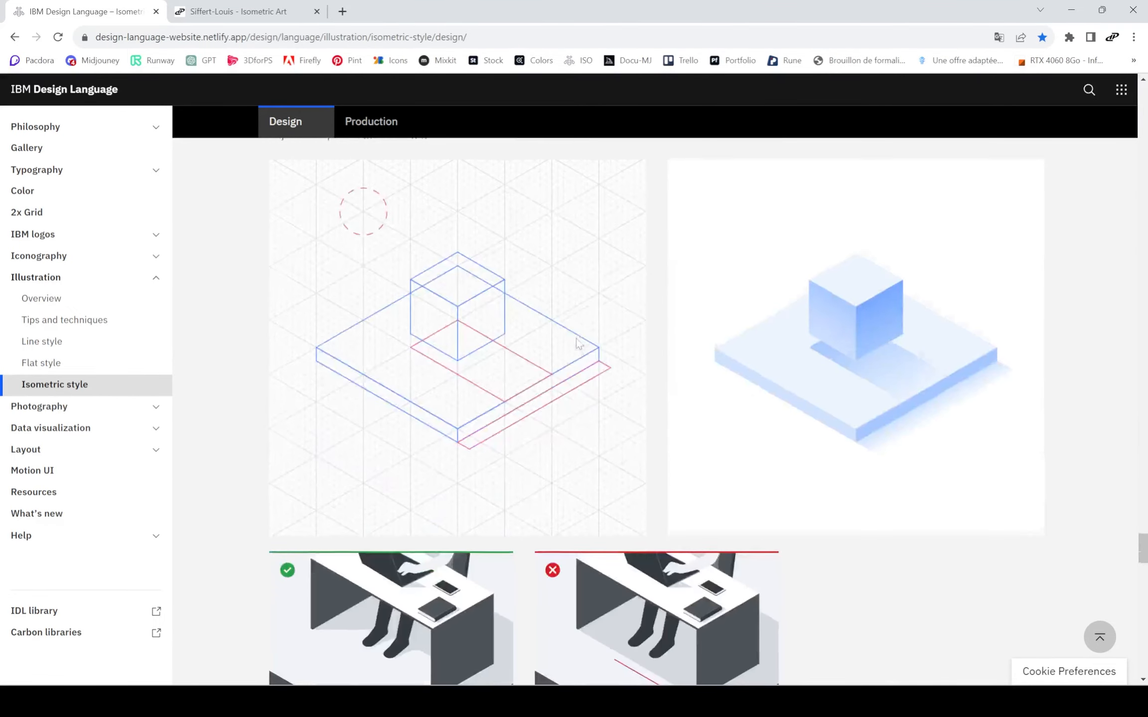
pyautogui.scroll(-20, 578, 344)
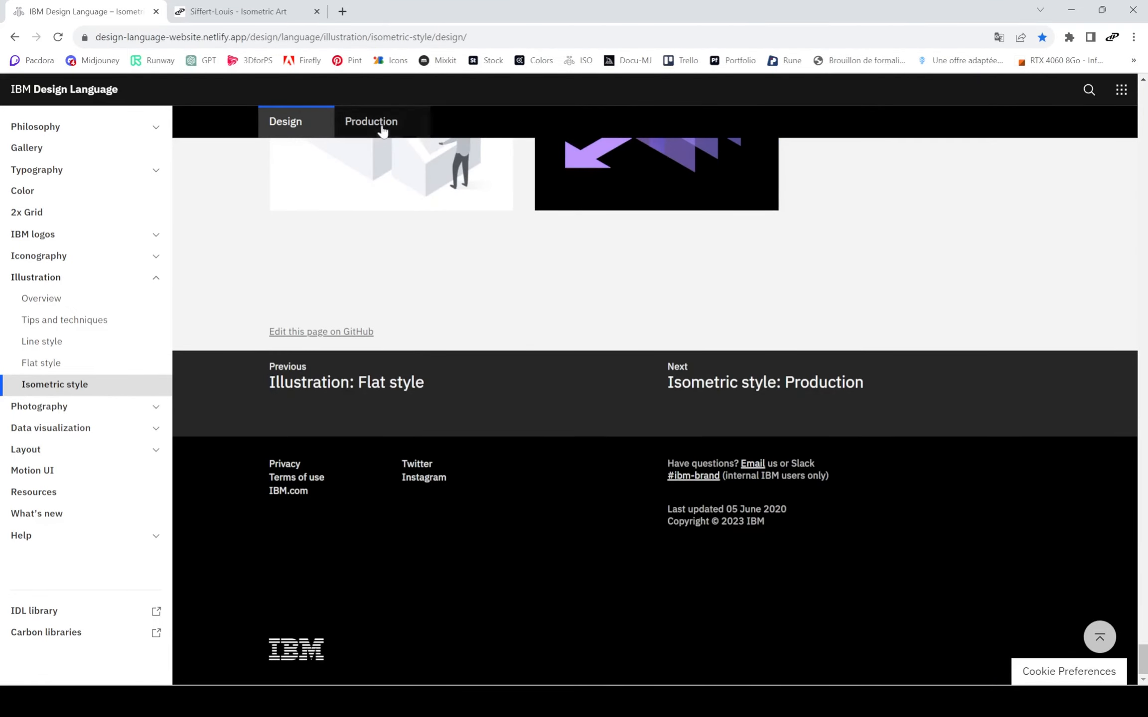
# Open the Production page of the IBM isometric style guide and read through its perspective and object transformation techniques.
pyautogui.click(383, 130)
pyautogui.scroll(-10, 588, 455)
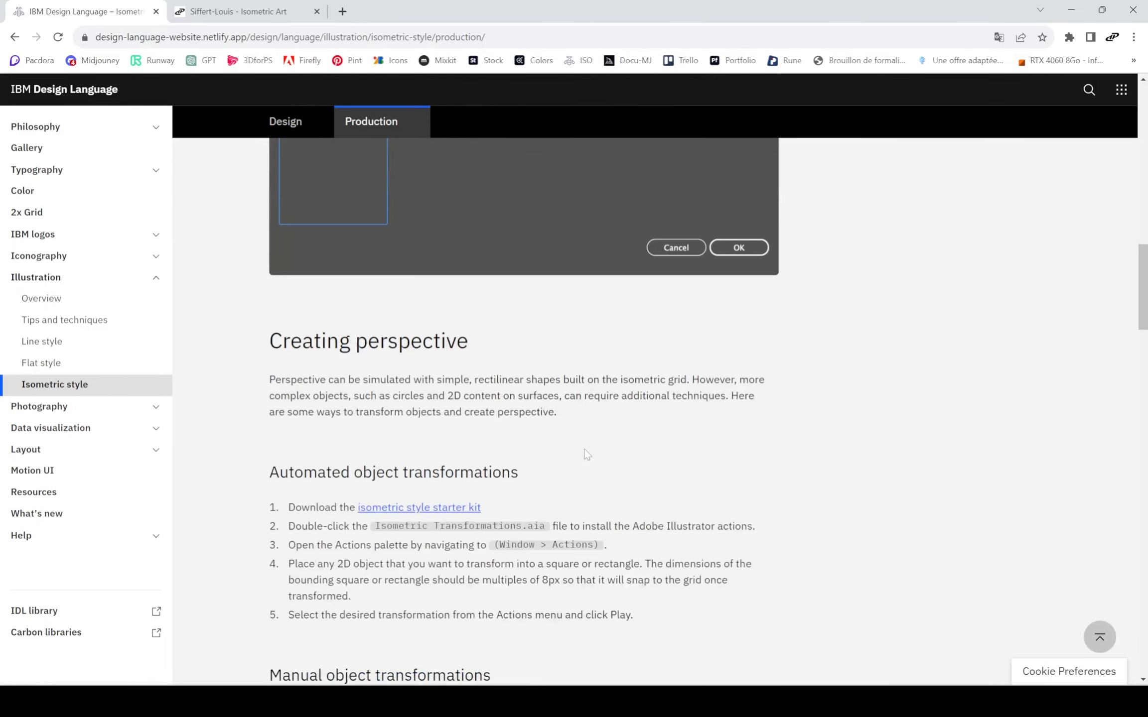
pyautogui.scroll(-15, 586, 453)
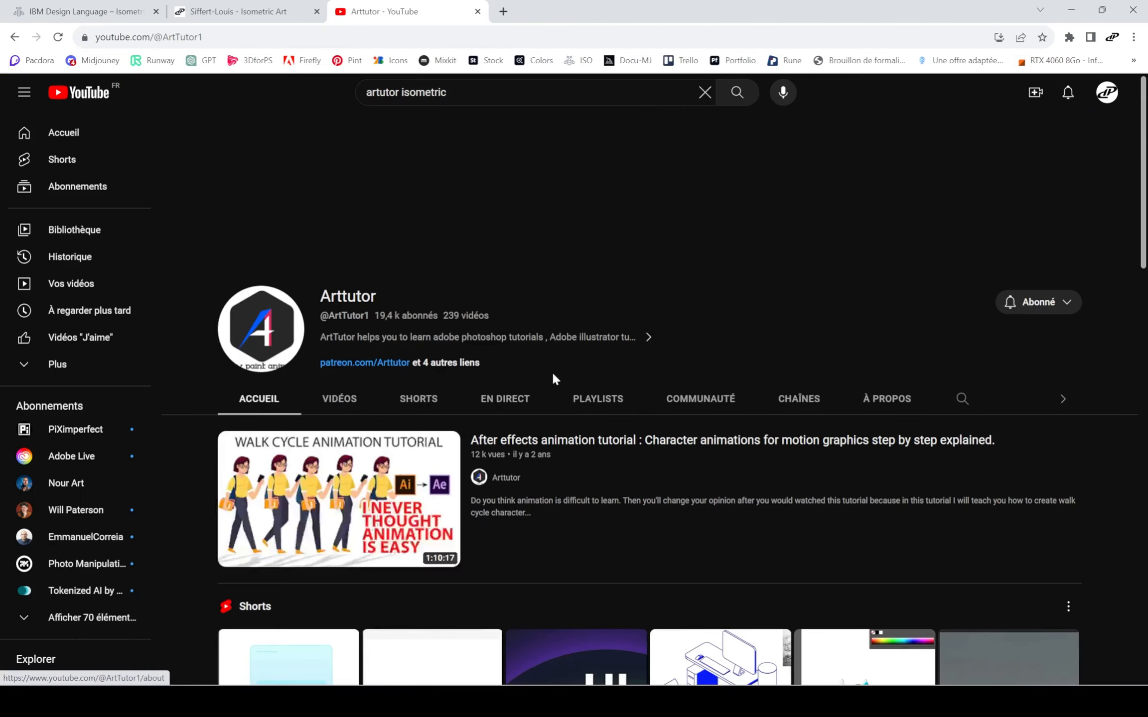
# Open the Isometric tutorials playlist of the Arttutor YouTube channel and look through its videos.
pyautogui.scroll(-4, 554, 369)
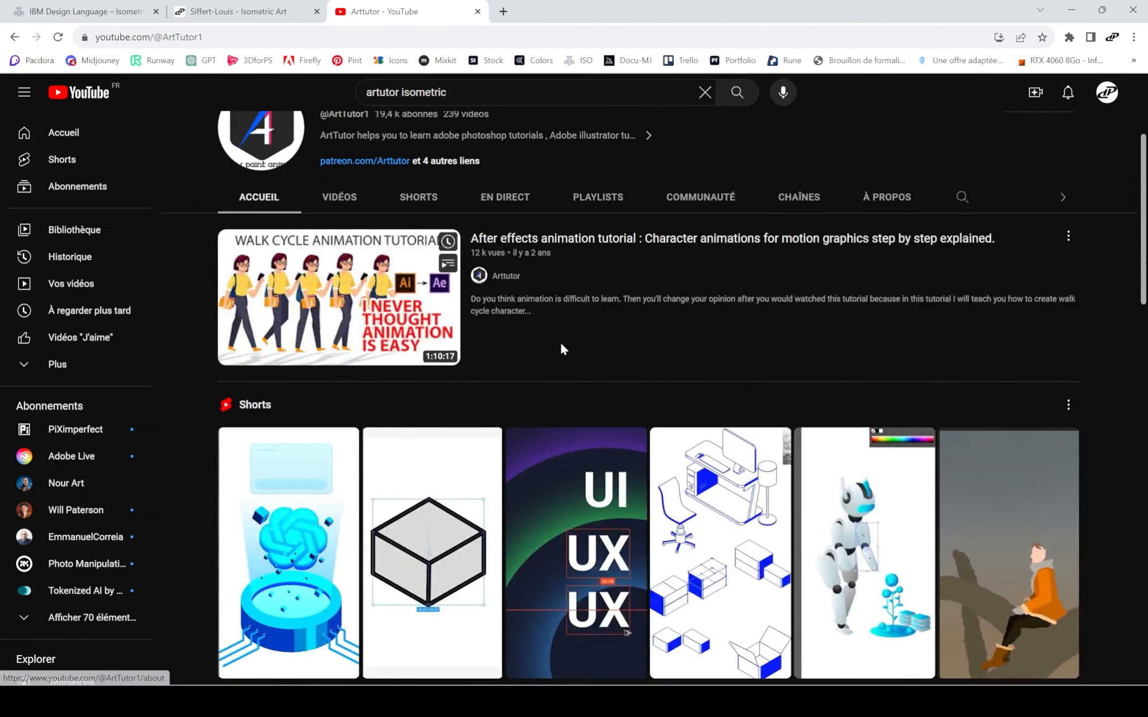
pyautogui.scroll(-1, 561, 347)
pyautogui.click(601, 131)
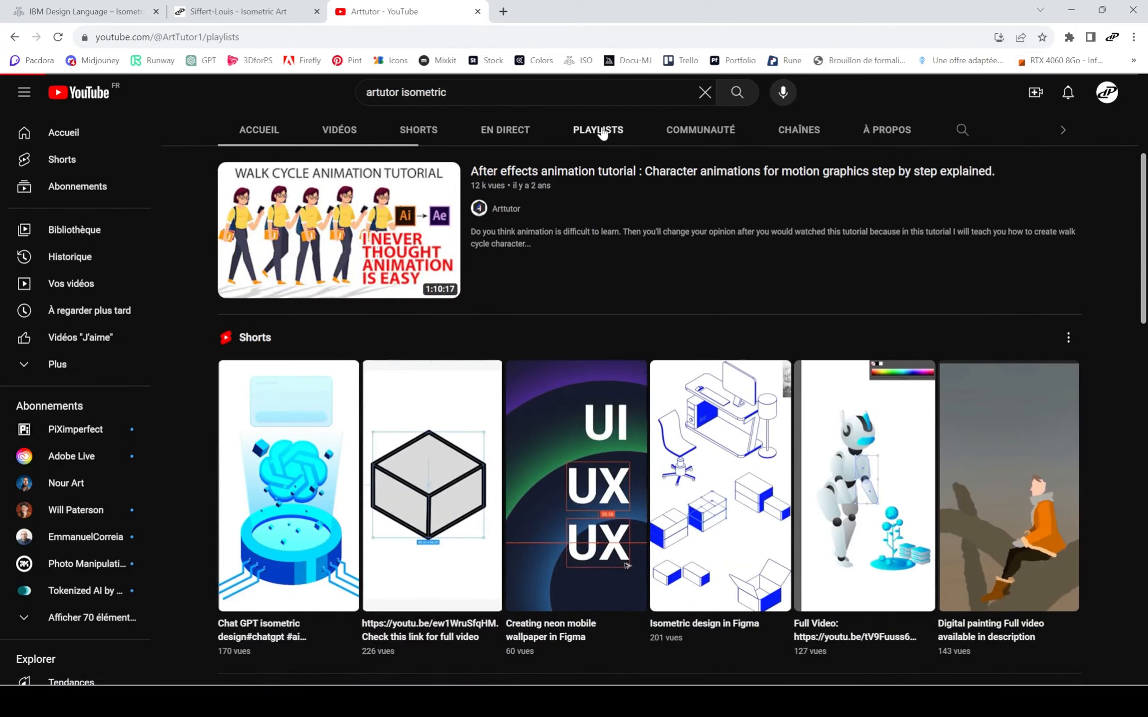
pyautogui.scroll(-4, 625, 380)
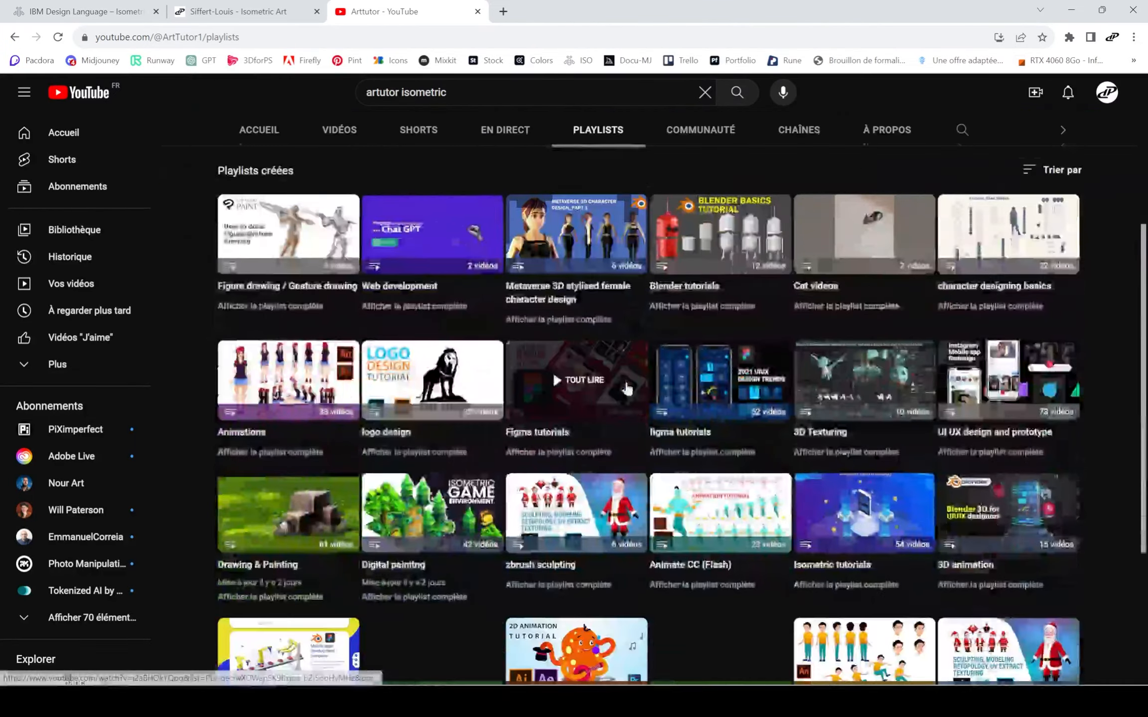
pyautogui.scroll(-2, 627, 389)
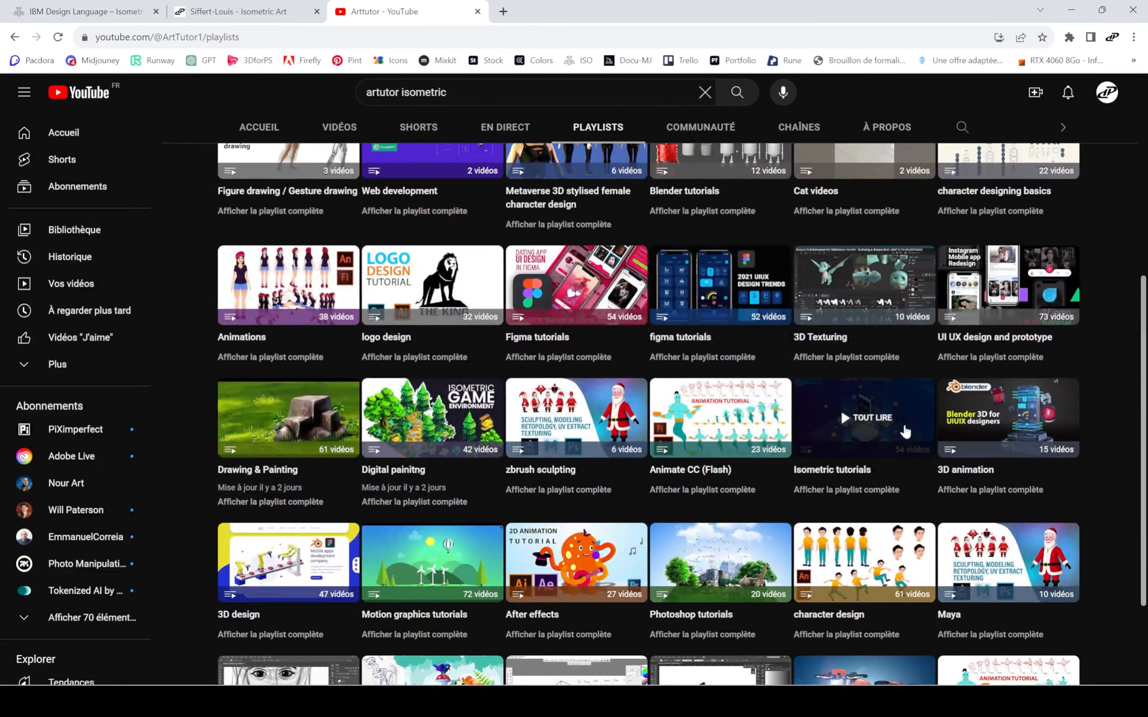
pyautogui.click(856, 492)
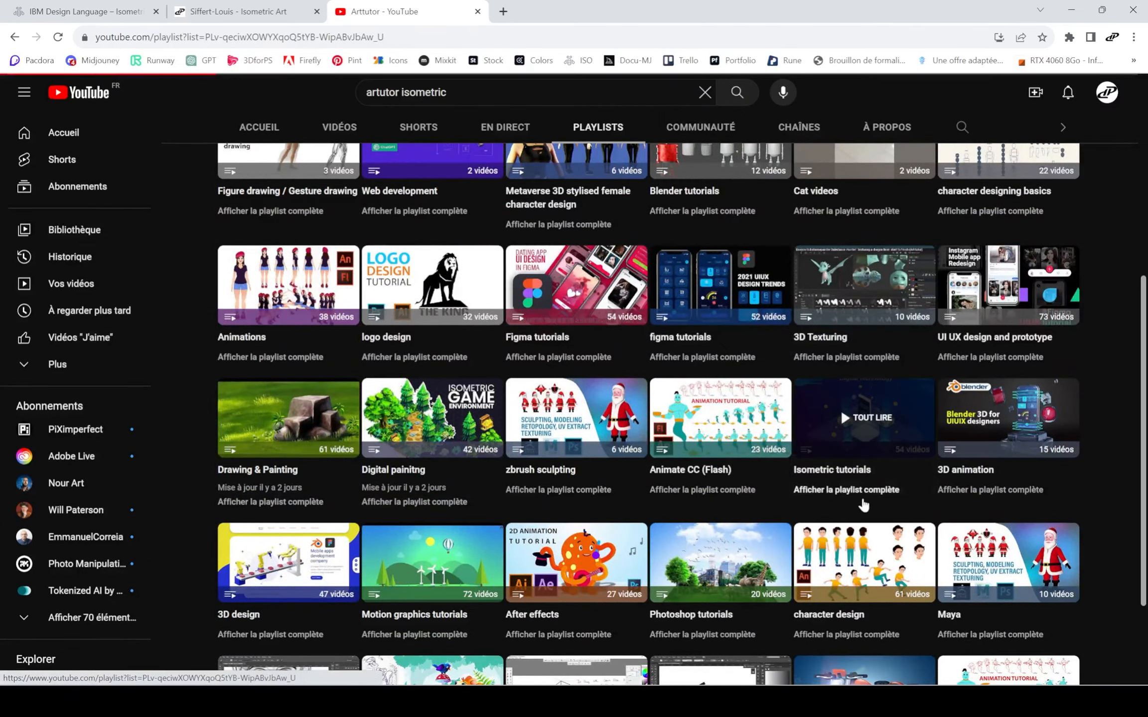
pyautogui.scroll(-6, 664, 548)
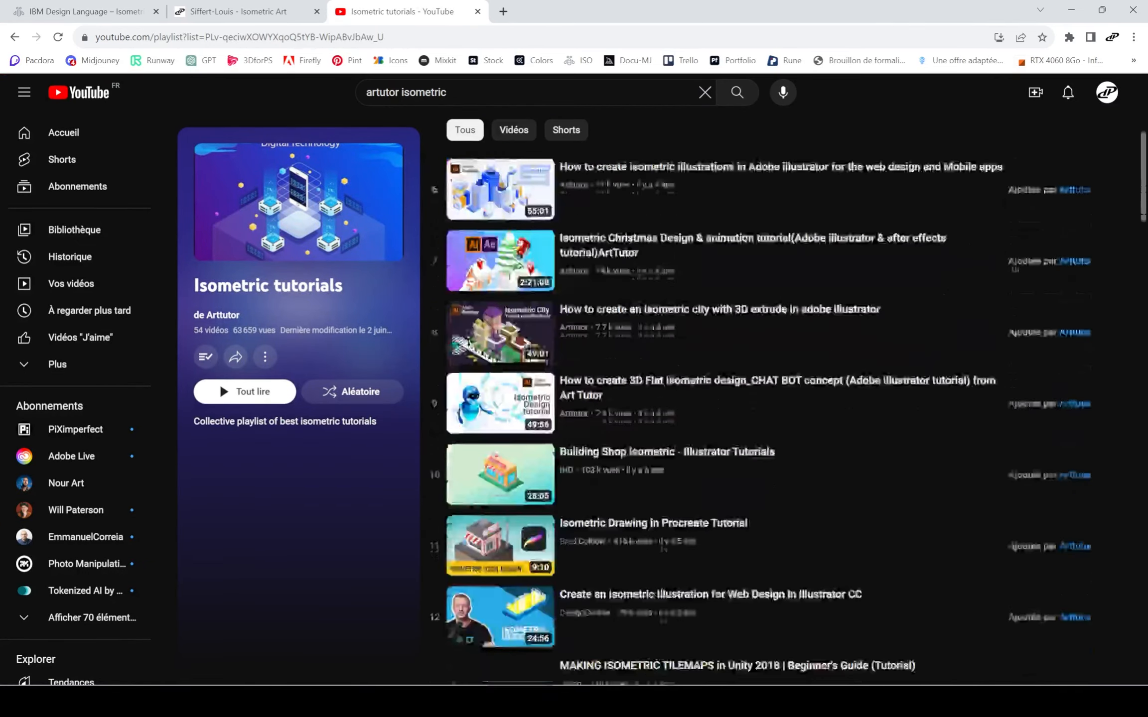
pyautogui.scroll(-1, 664, 548)
pyautogui.scroll(-20, 617, 321)
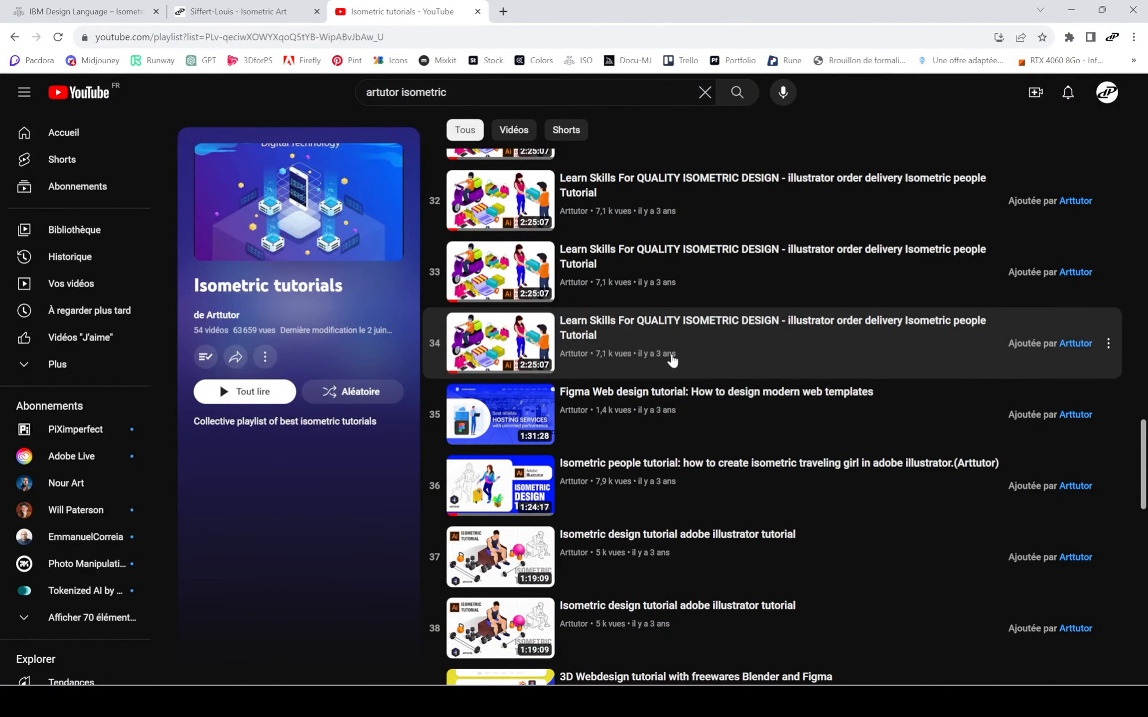
# Search Freepik for "isometric" in a new tab, restrict the results to vectors and close the YouTube tab.
pyautogui.click(503, 12)
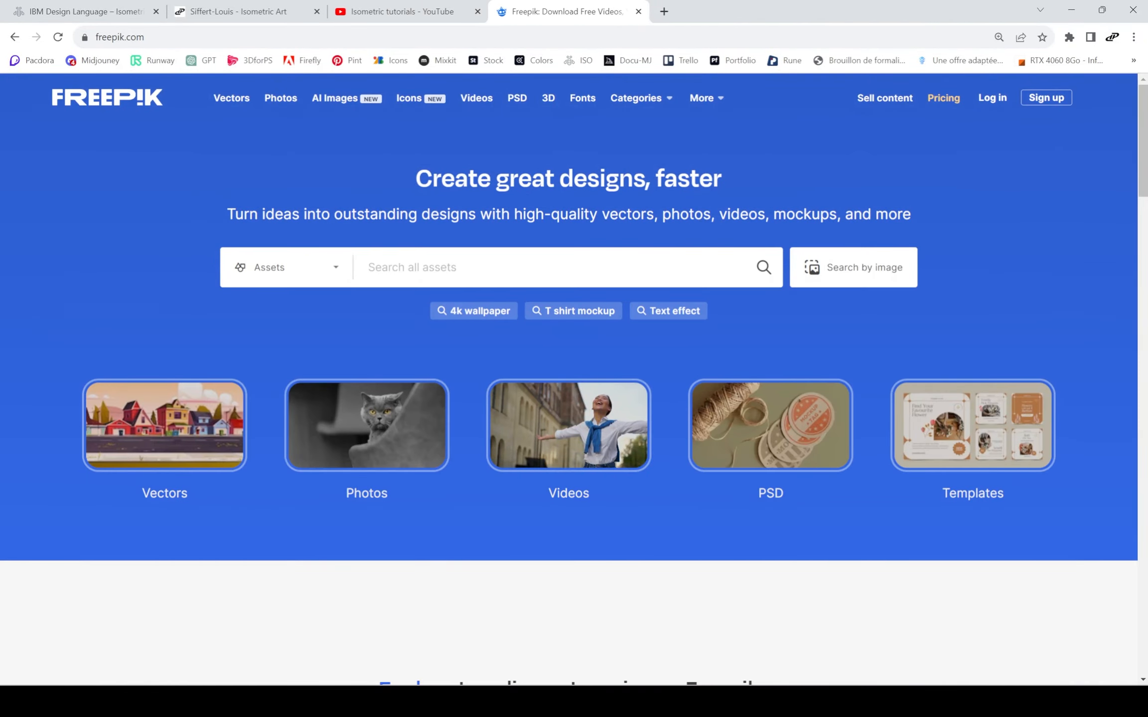
pyautogui.write('isometric')
pyautogui.press('Return')
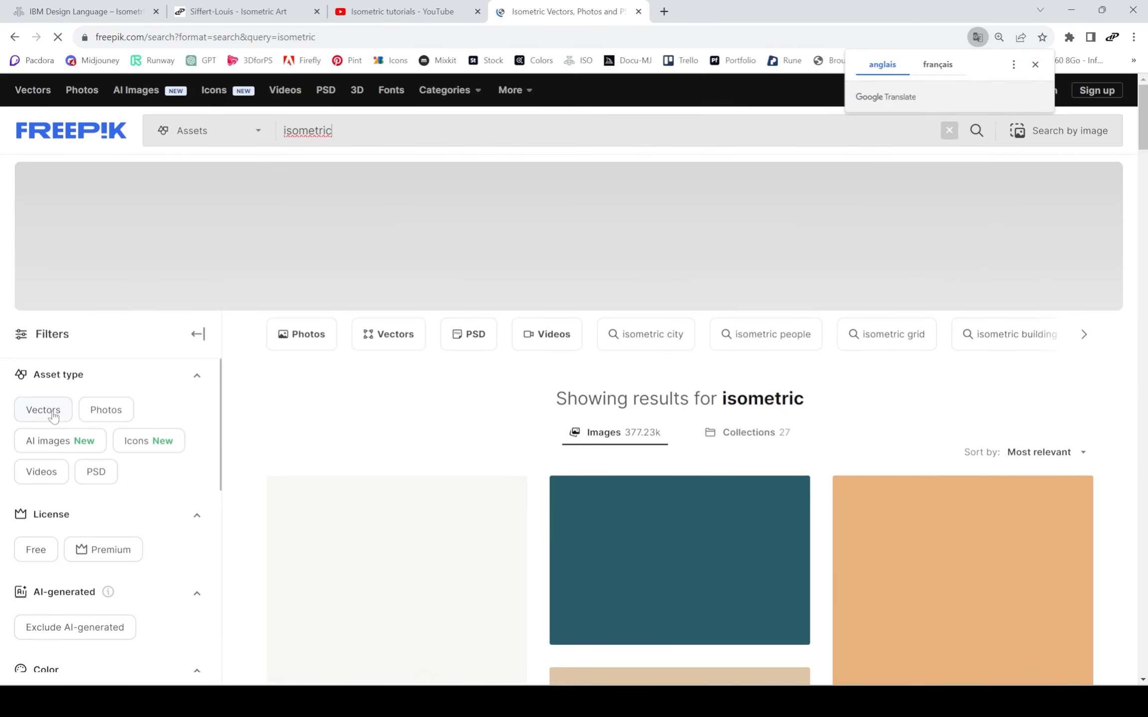
pyautogui.click(54, 417)
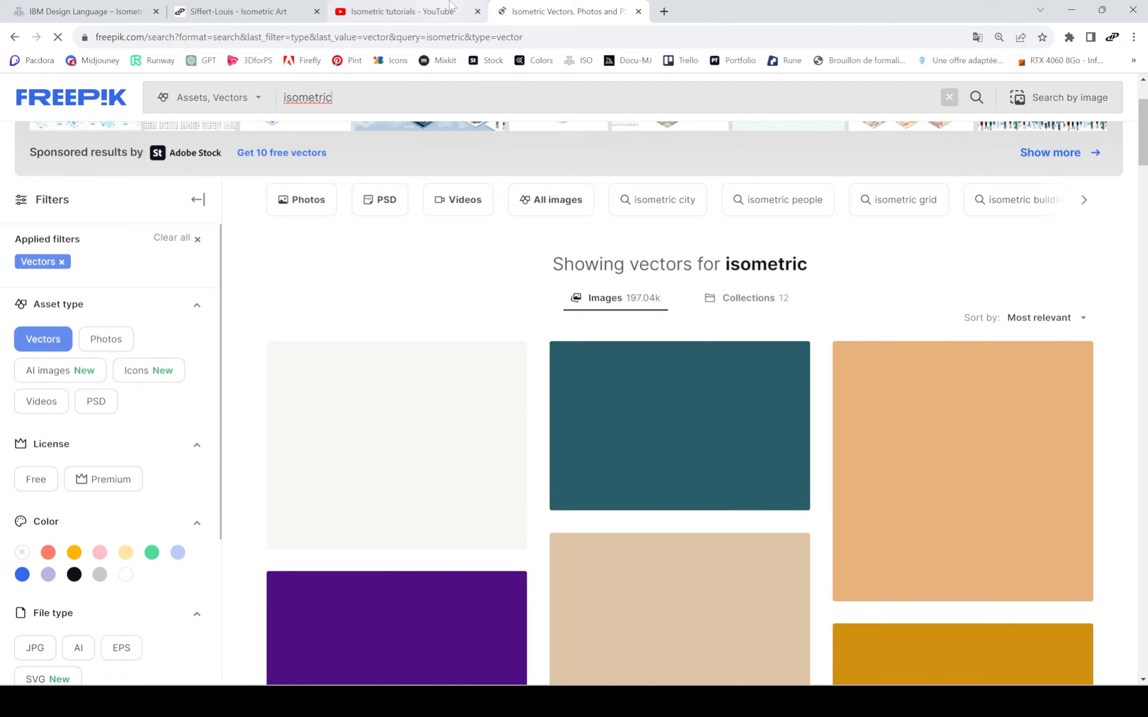
pyautogui.click(477, 11)
pyautogui.scroll(-5, 384, 221)
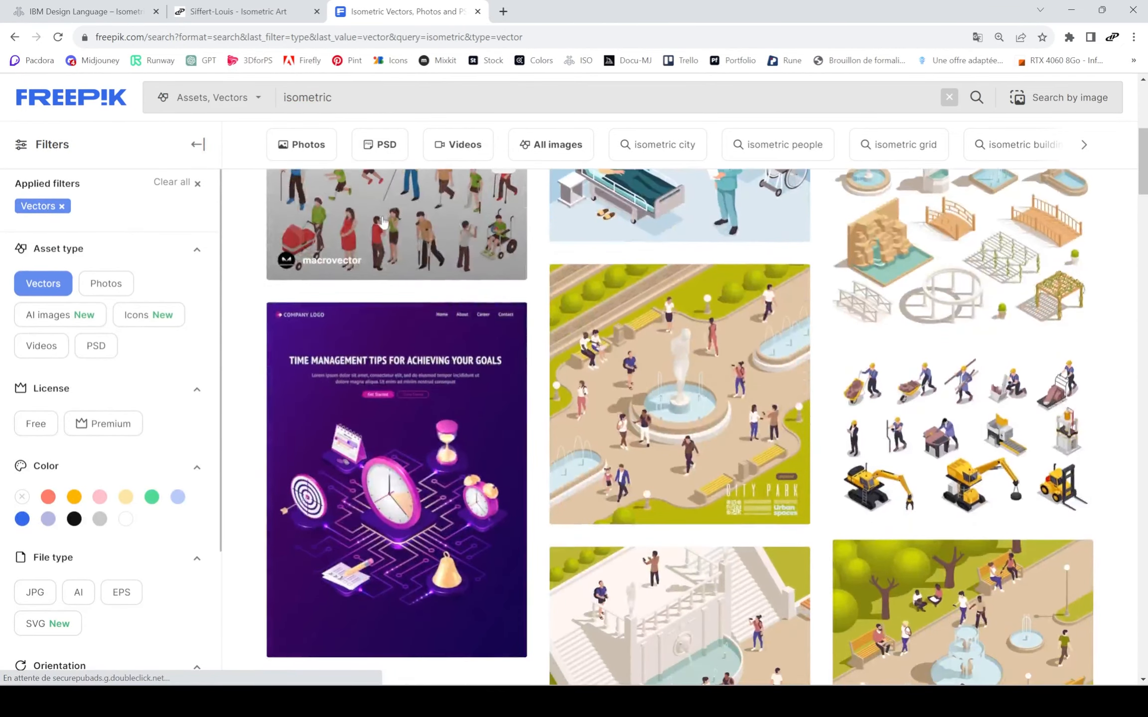
# Inspect the download options of the free scrap metal isometric vector and return to the search results.
pyautogui.click(973, 425)
pyautogui.click(959, 350)
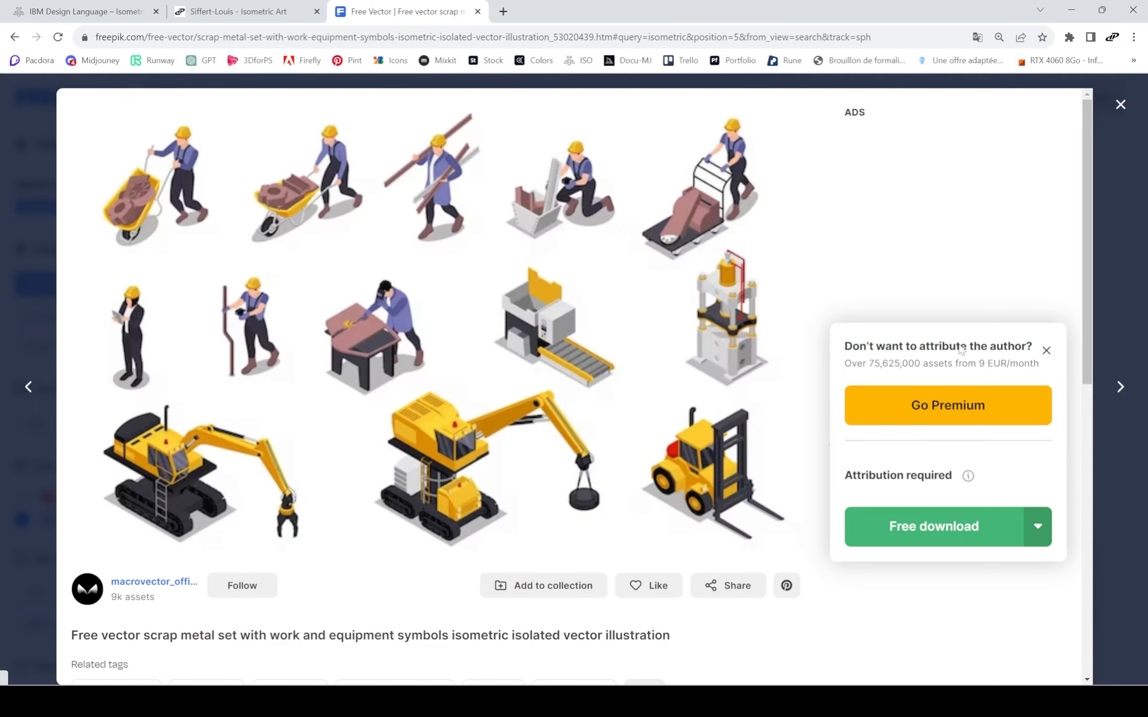
pyautogui.click(1035, 526)
pyautogui.scroll(-3, 1039, 527)
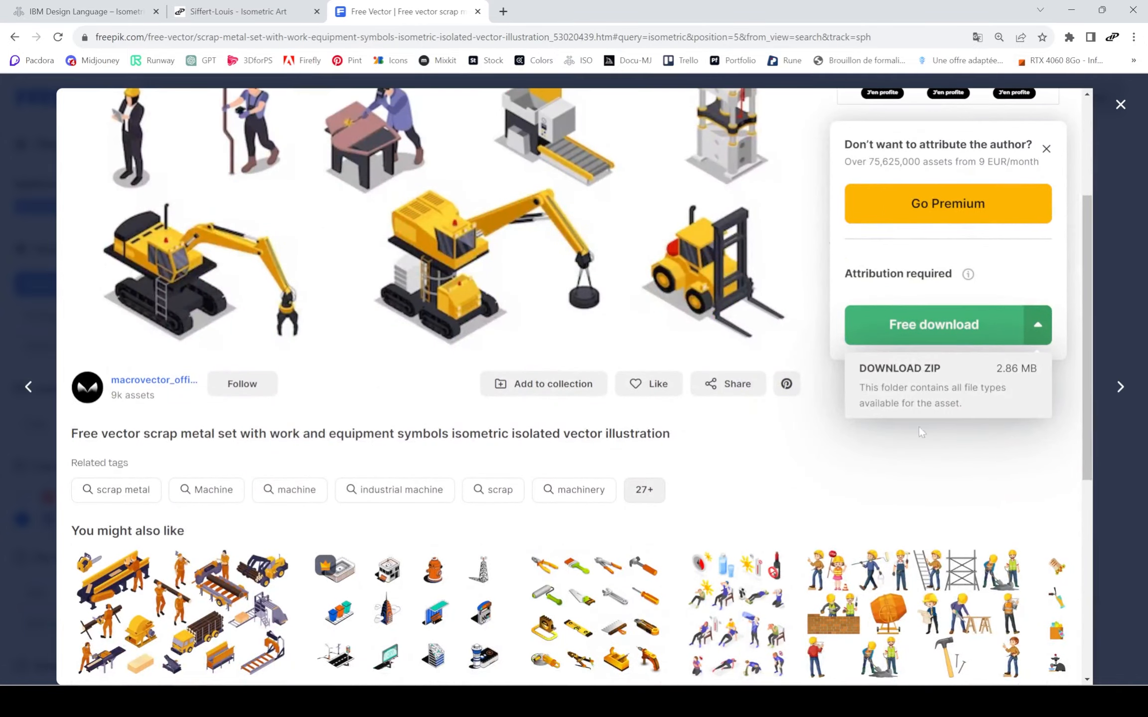
pyautogui.scroll(3, 918, 425)
pyautogui.click(1120, 105)
# Check the available file types of the premium isometric business teamwork vector and return to the search results.
pyautogui.scroll(-5, 834, 408)
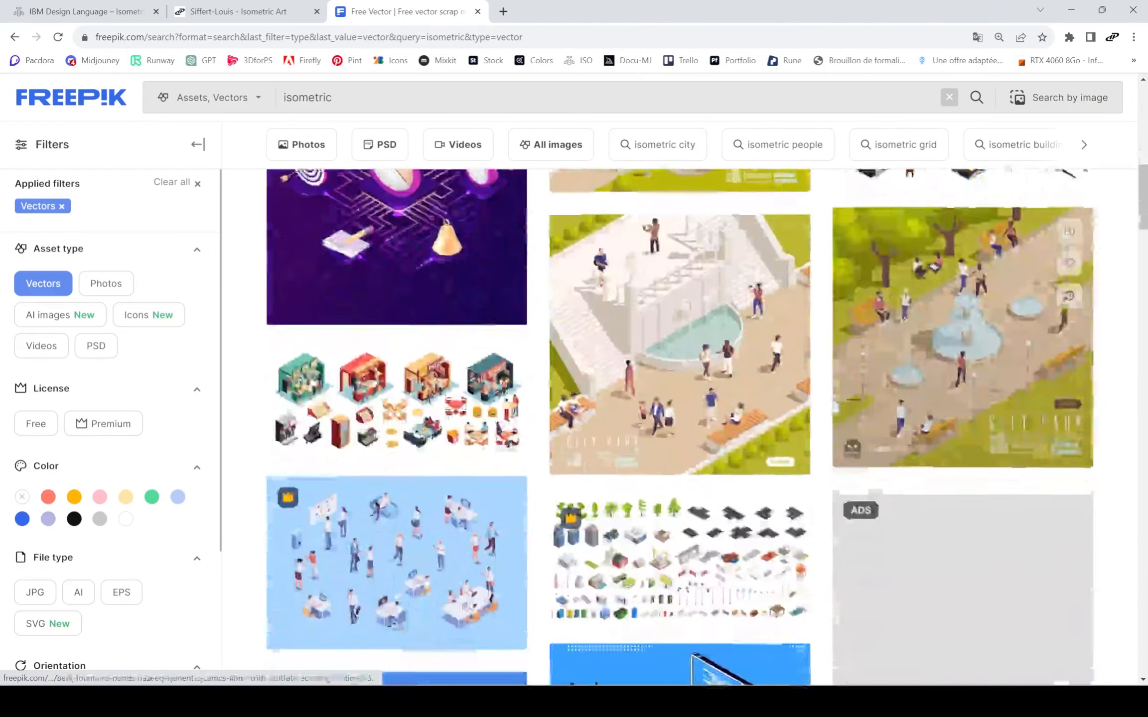
pyautogui.click(438, 419)
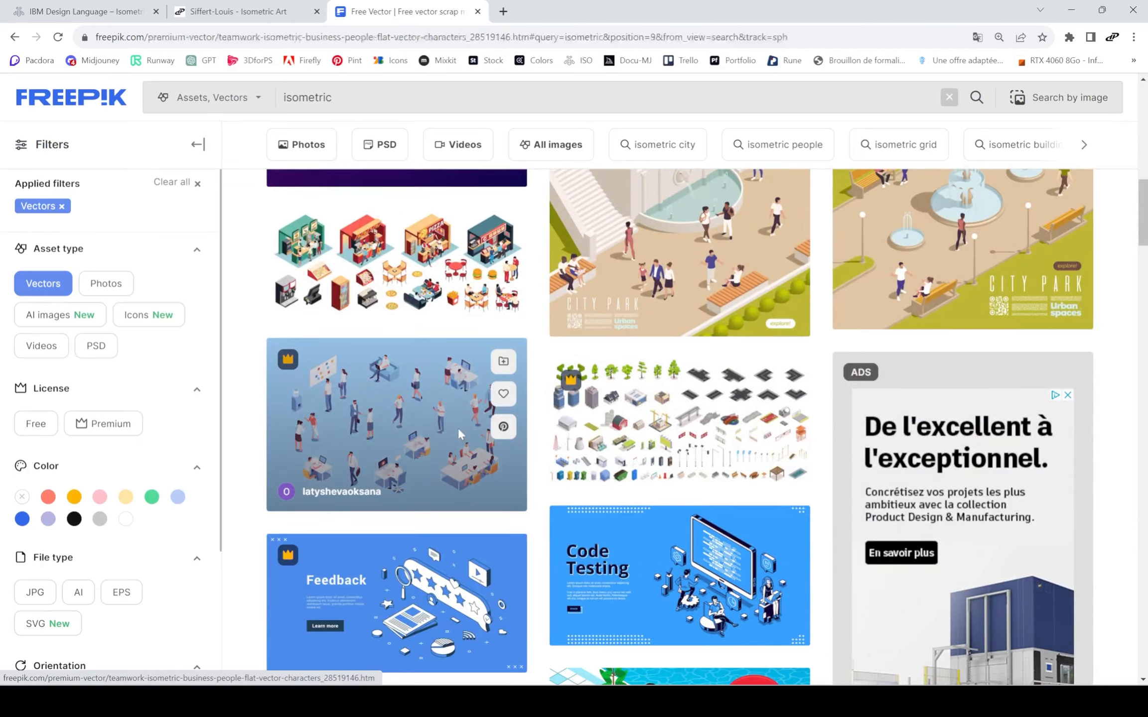
pyautogui.moveTo(900, 397); pyautogui.dragTo(913, 398)
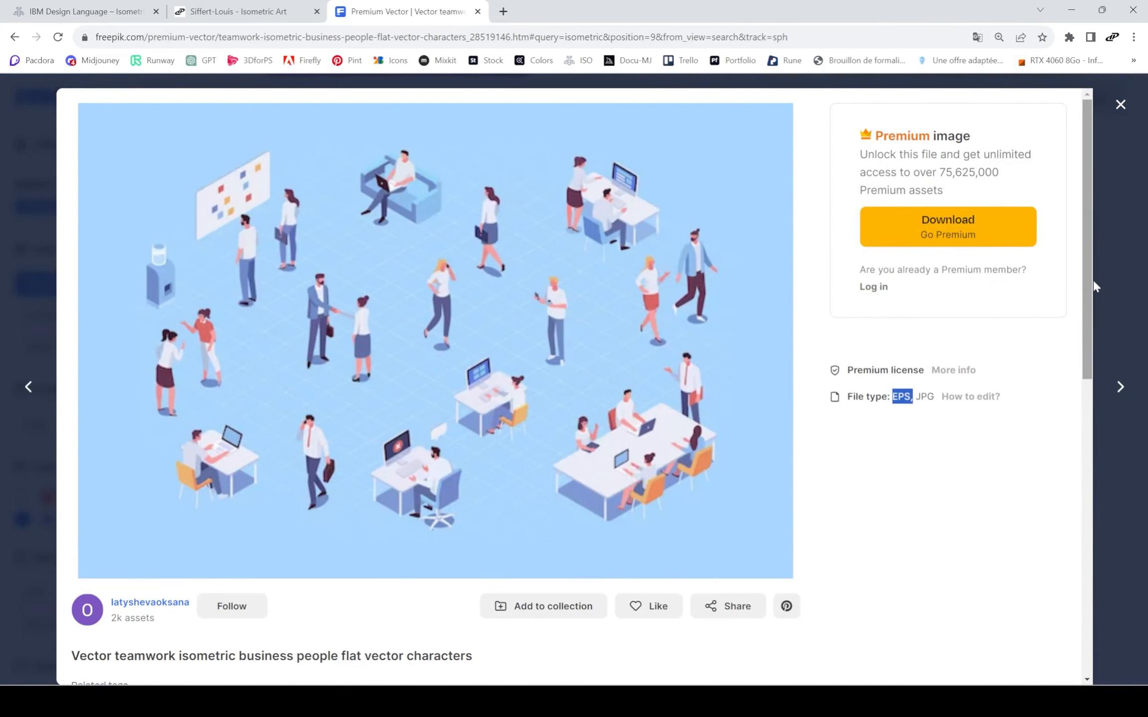
pyautogui.click(1109, 275)
pyautogui.scroll(-4, 847, 294)
pyautogui.scroll(5, 96, 290)
# Restrict the isometric vector results to free assets and browse them.
pyautogui.click(35, 424)
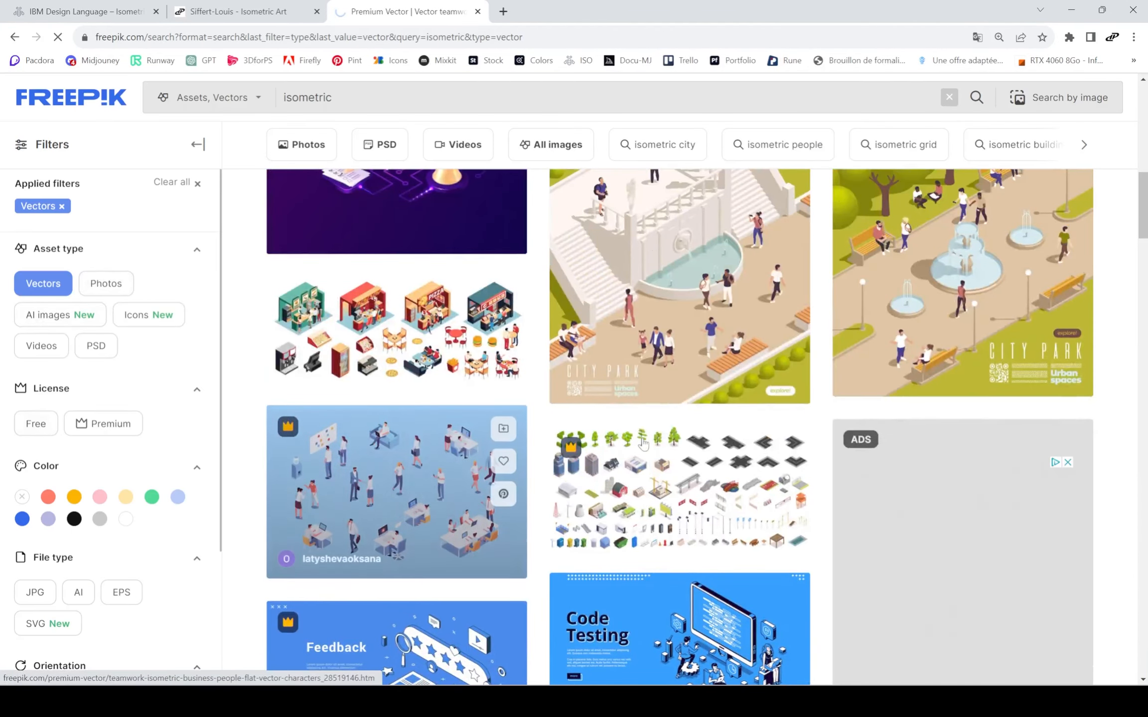
pyautogui.scroll(-5, 855, 498)
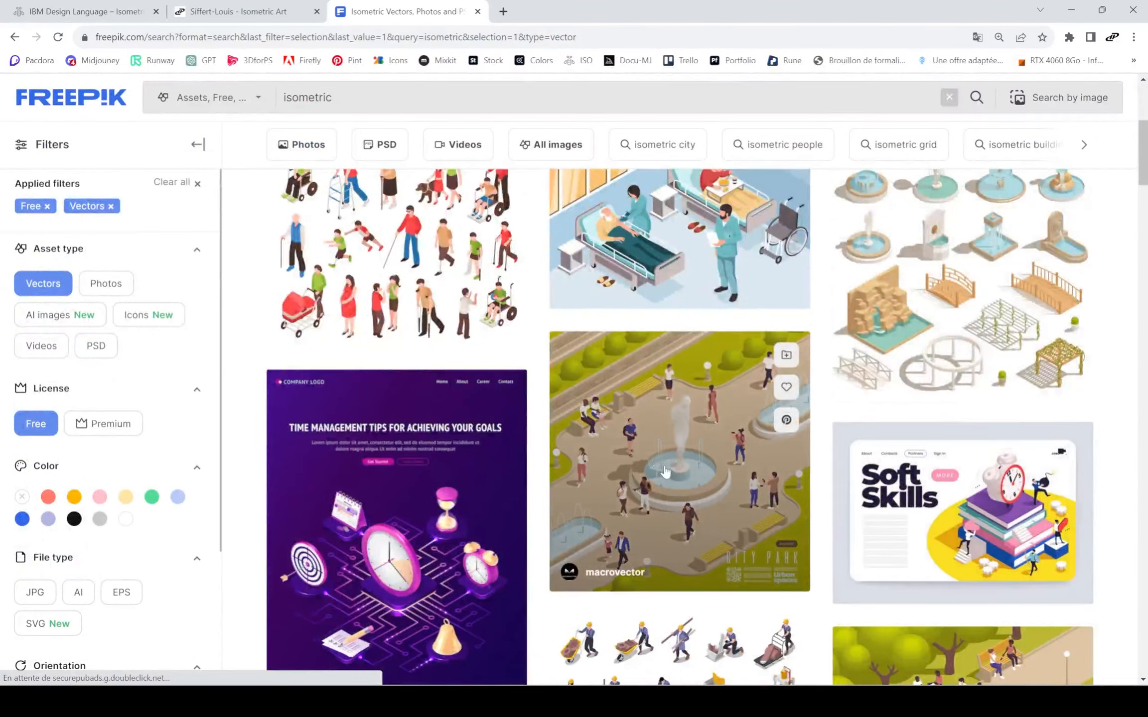
pyautogui.scroll(-10, 855, 498)
pyautogui.scroll(-5, 367, 487)
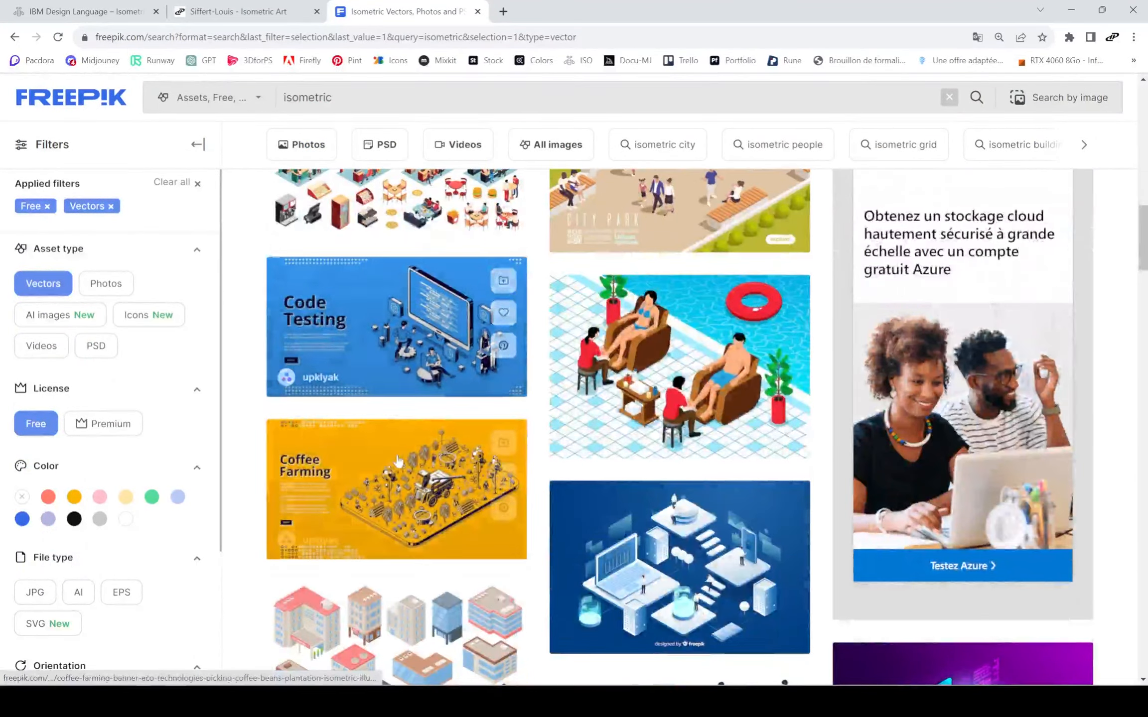
# Open the free Coffee Farming isometric vector and download it as a ZIP.
pyautogui.click(367, 487)
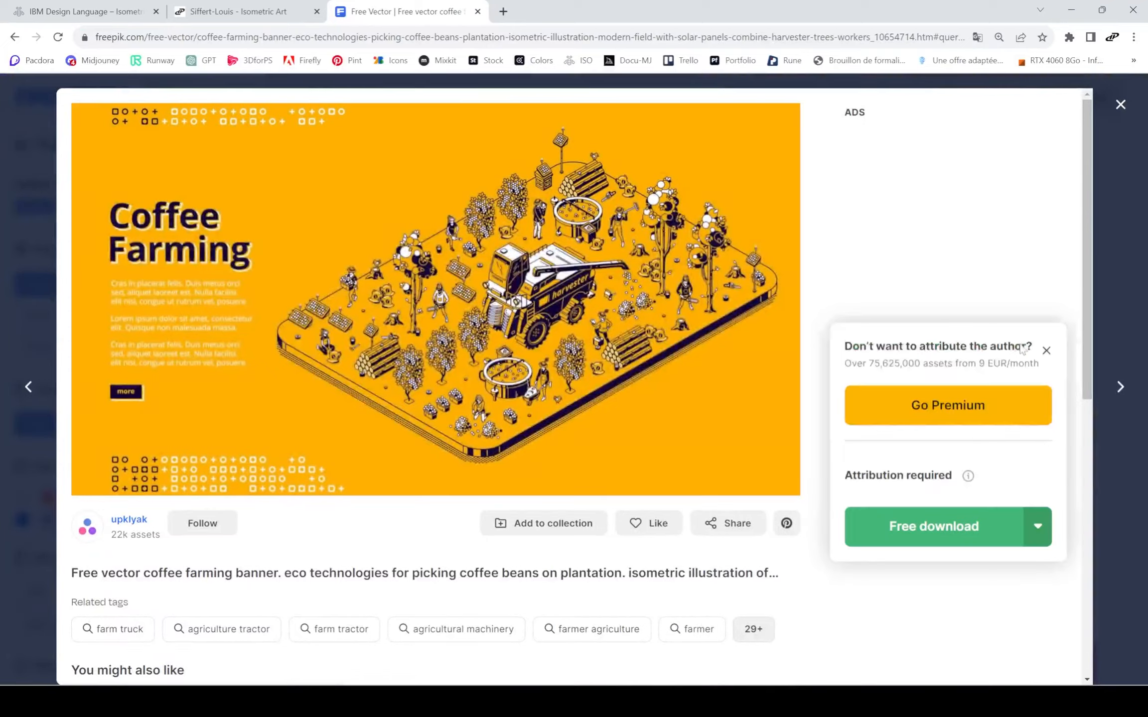
pyautogui.click(1032, 523)
pyautogui.scroll(-3, 916, 467)
pyautogui.click(916, 467)
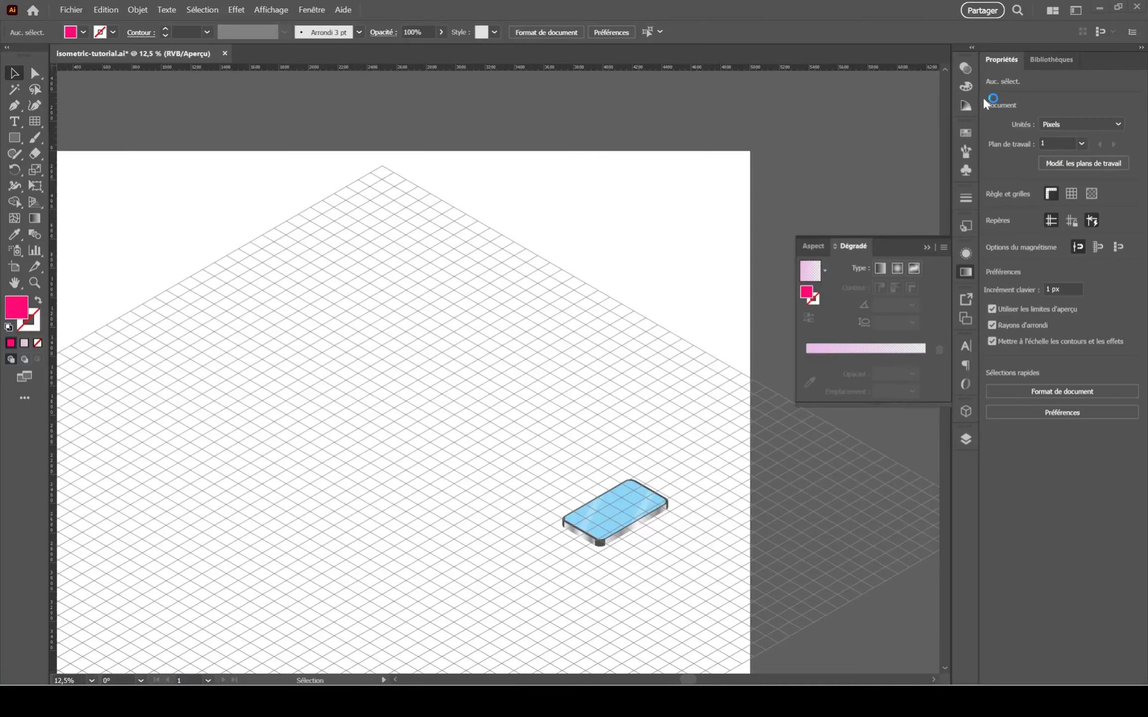
# In Illustrator, select the grouped artwork of the downloaded coffee farming EPS around the character with the tablet and ungroup it.
pyautogui.scroll(10, 652, 415)
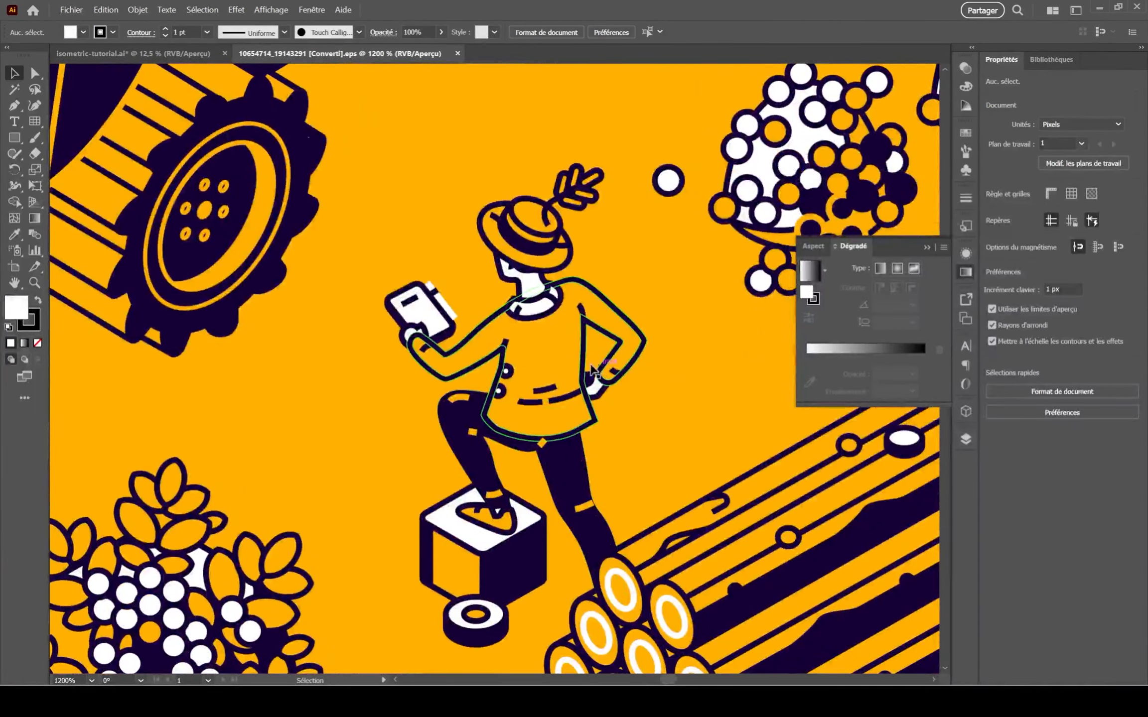
pyautogui.click(583, 367)
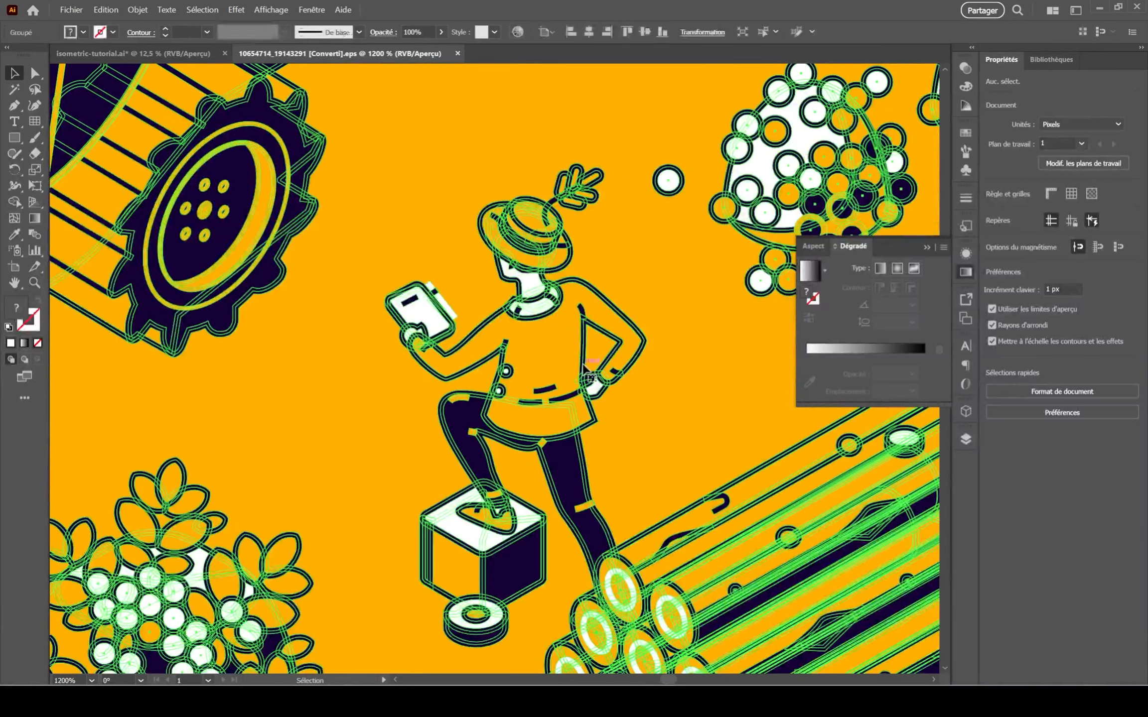
pyautogui.rightClick(582, 368)
pyautogui.click(670, 217)
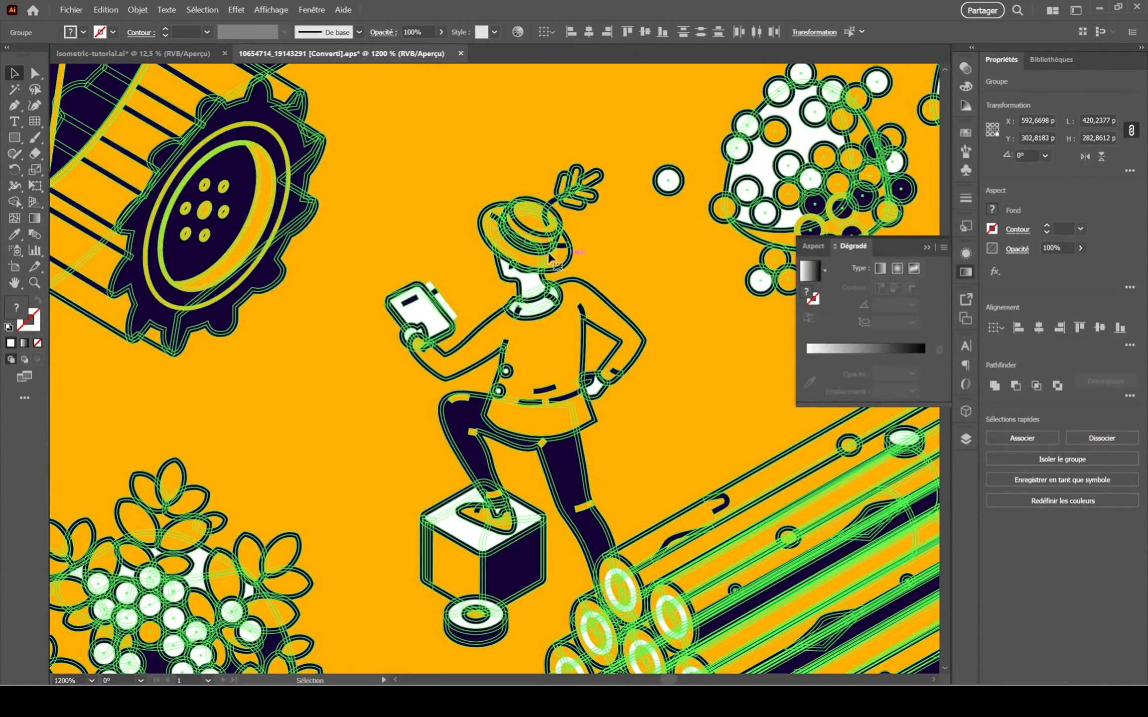
pyautogui.scroll(-4, 683, 616)
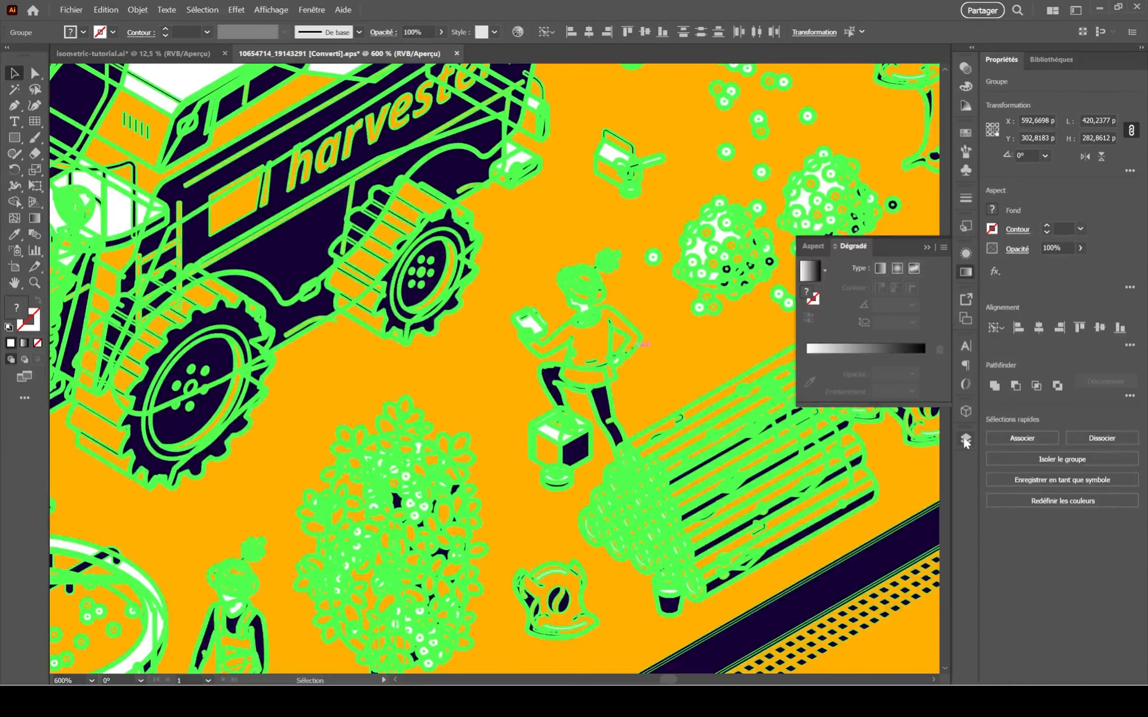
# Expand the content layer and its upper artwork group in the layer structure, and target the tree's subgroup.
pyautogui.click(966, 440)
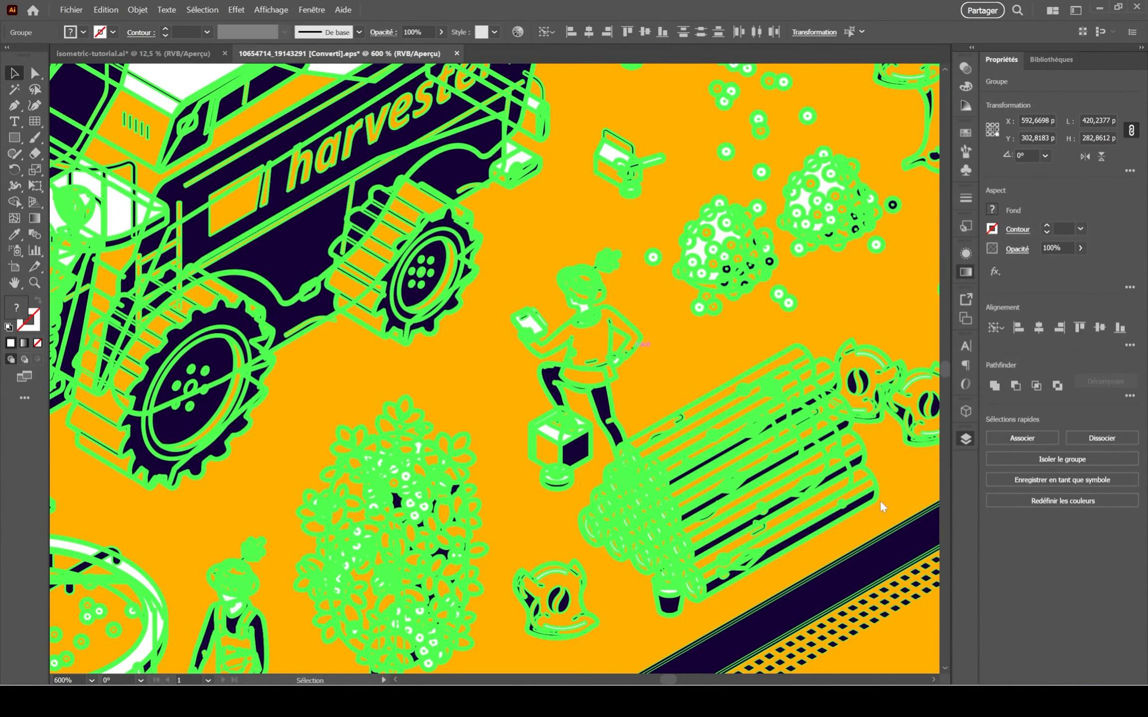
pyautogui.click(965, 441)
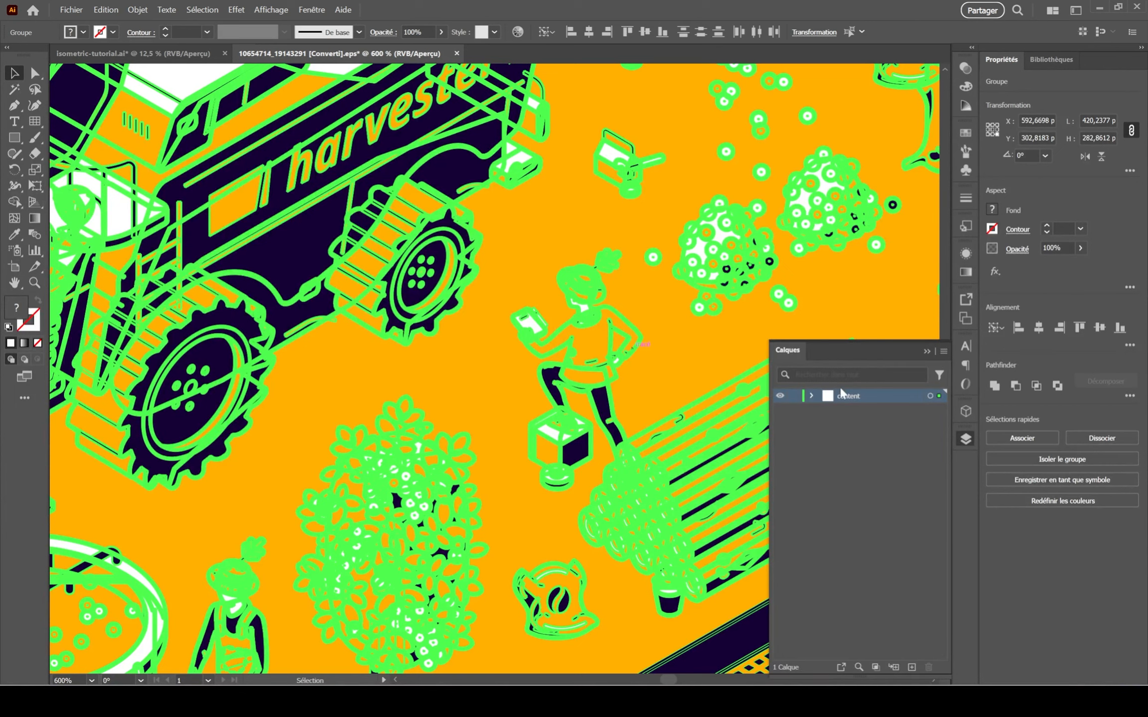
pyautogui.click(812, 396)
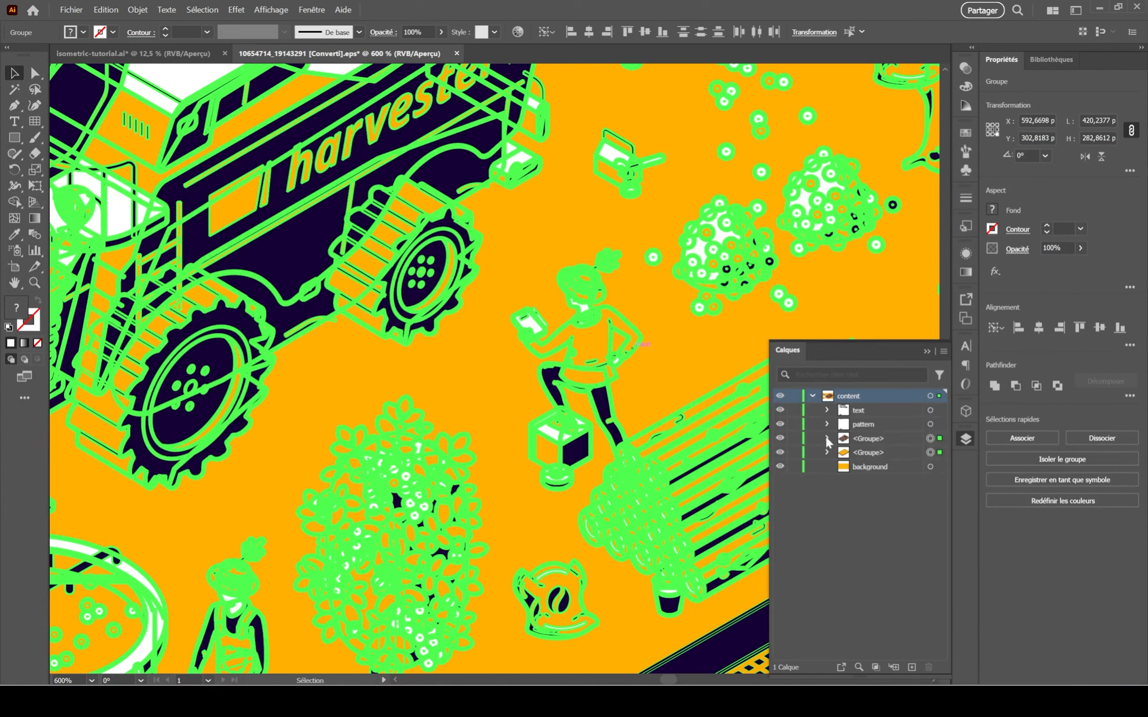
pyautogui.click(827, 439)
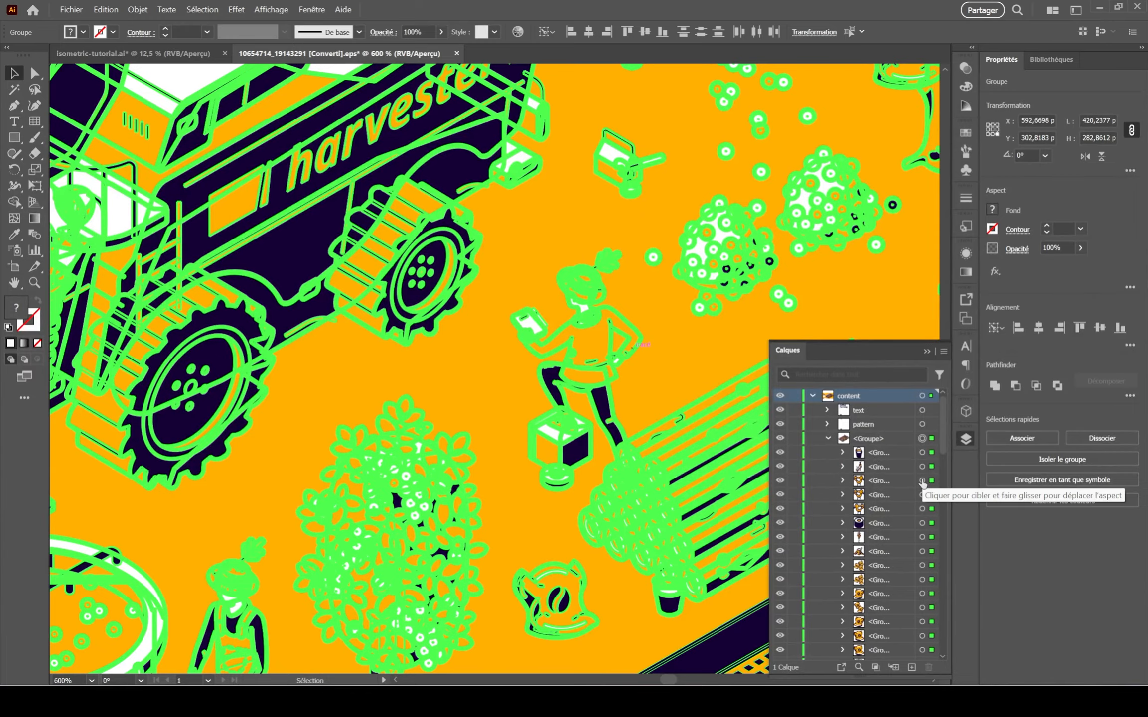
pyautogui.click(922, 537)
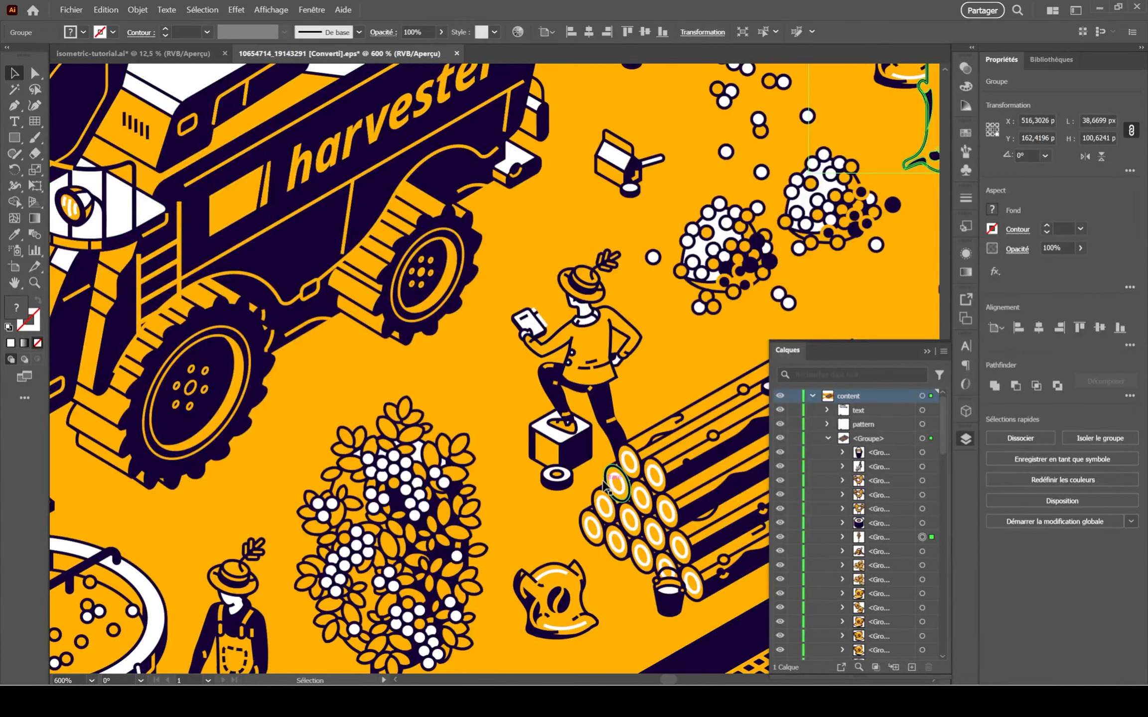
# Examine the tree on the canvas and expand its nested subgroups to inspect how it is built.
pyautogui.scroll(-3, 433, 465)
pyautogui.scroll(3, 600, 266)
pyautogui.moveTo(603, 269); pyautogui.dragTo(497, 318)
pyautogui.click(842, 537)
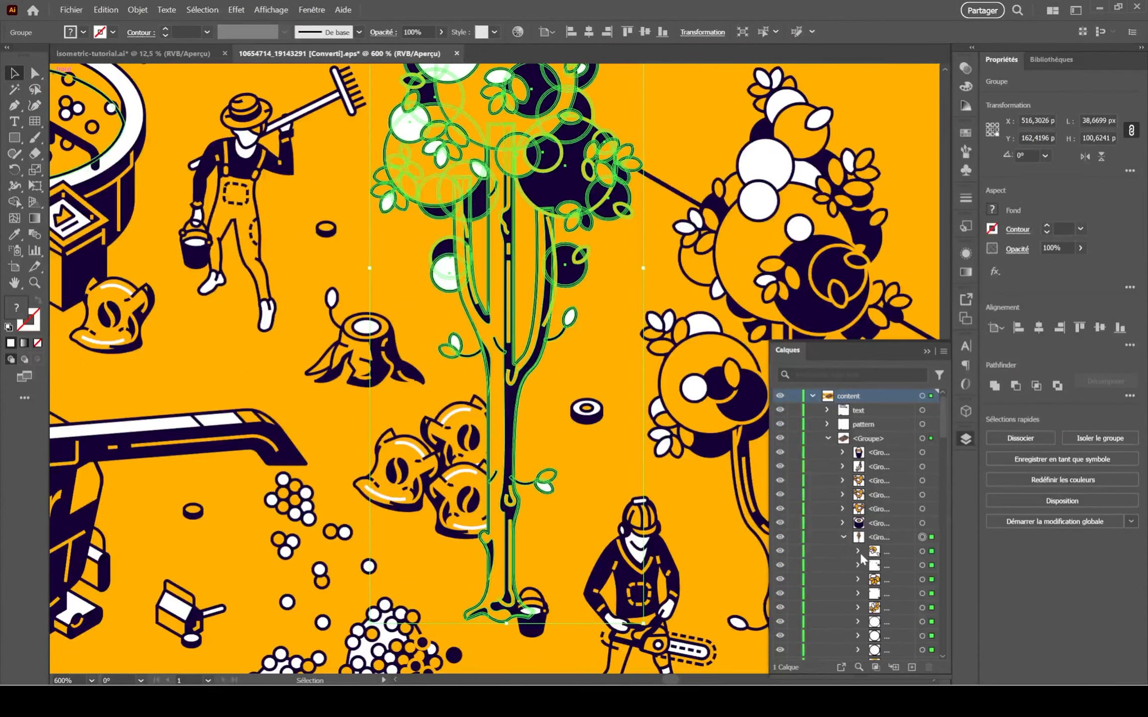
pyautogui.click(857, 551)
pyautogui.scroll(-3, 892, 563)
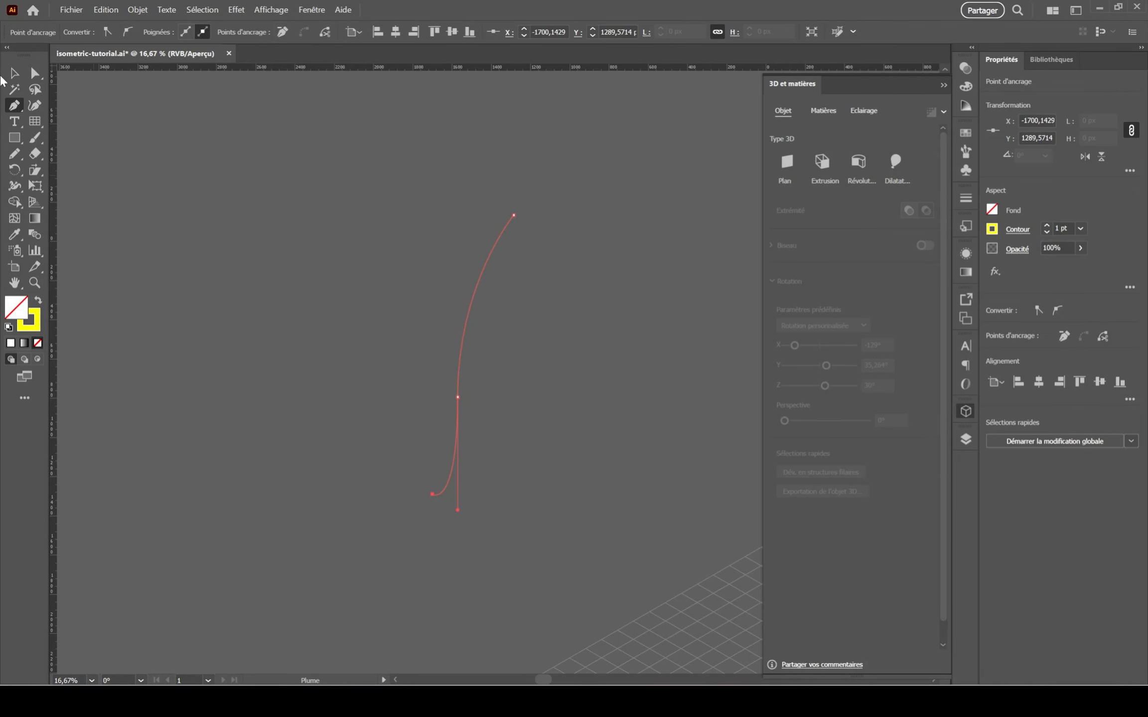
# Delete the existing curved path and place the first anchor point of a new Pen tool path.
pyautogui.press('Delete')
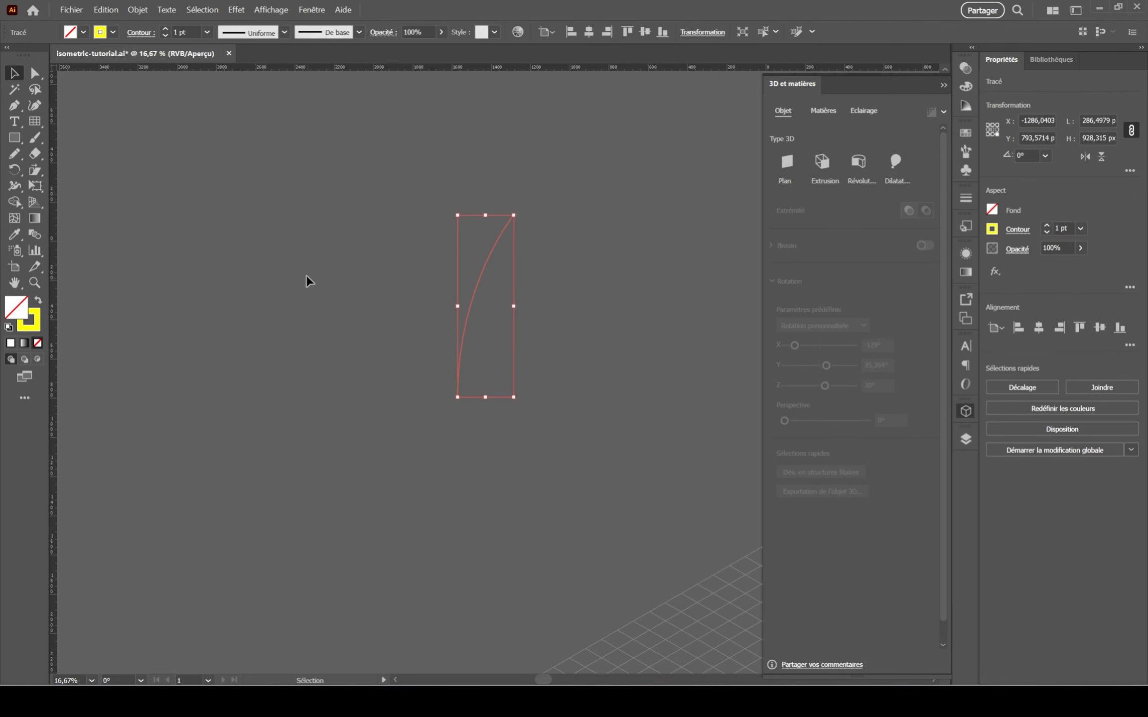
pyautogui.press('Delete')
pyautogui.click(15, 108)
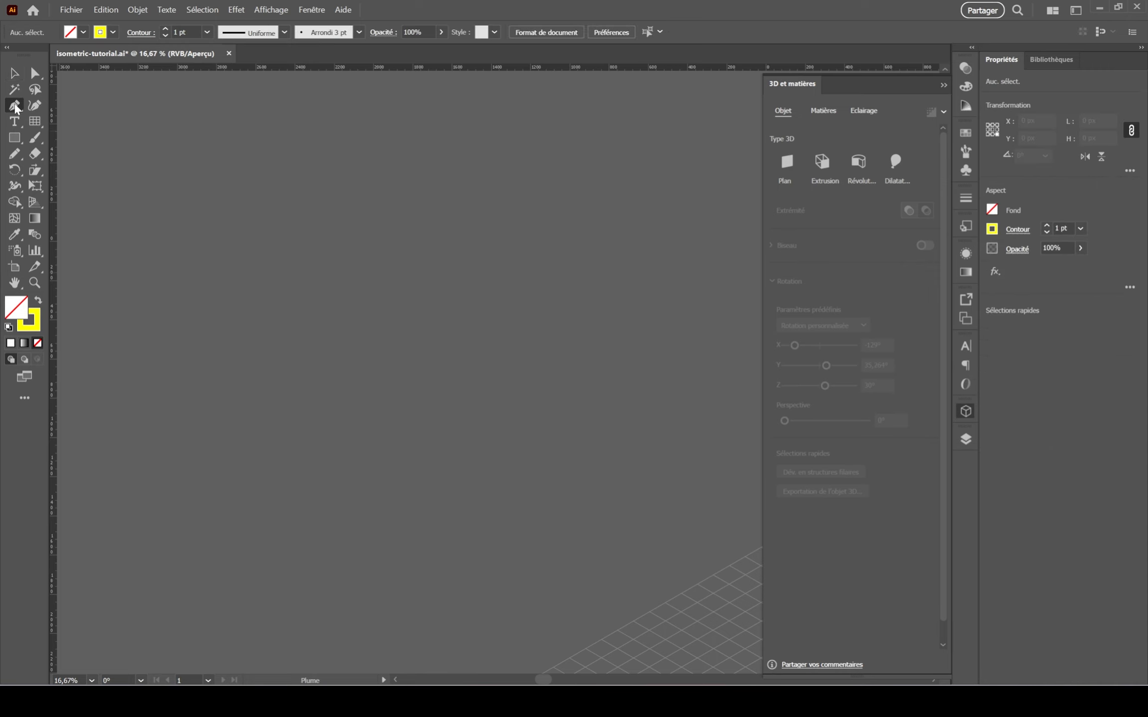
pyautogui.click(578, 173)
pyautogui.moveTo(423, 328); pyautogui.dragTo(539, 444)
pyautogui.moveTo(486, 485); pyautogui.dragTo(487, 486)
pyautogui.hotkey('ctrl', 'z')
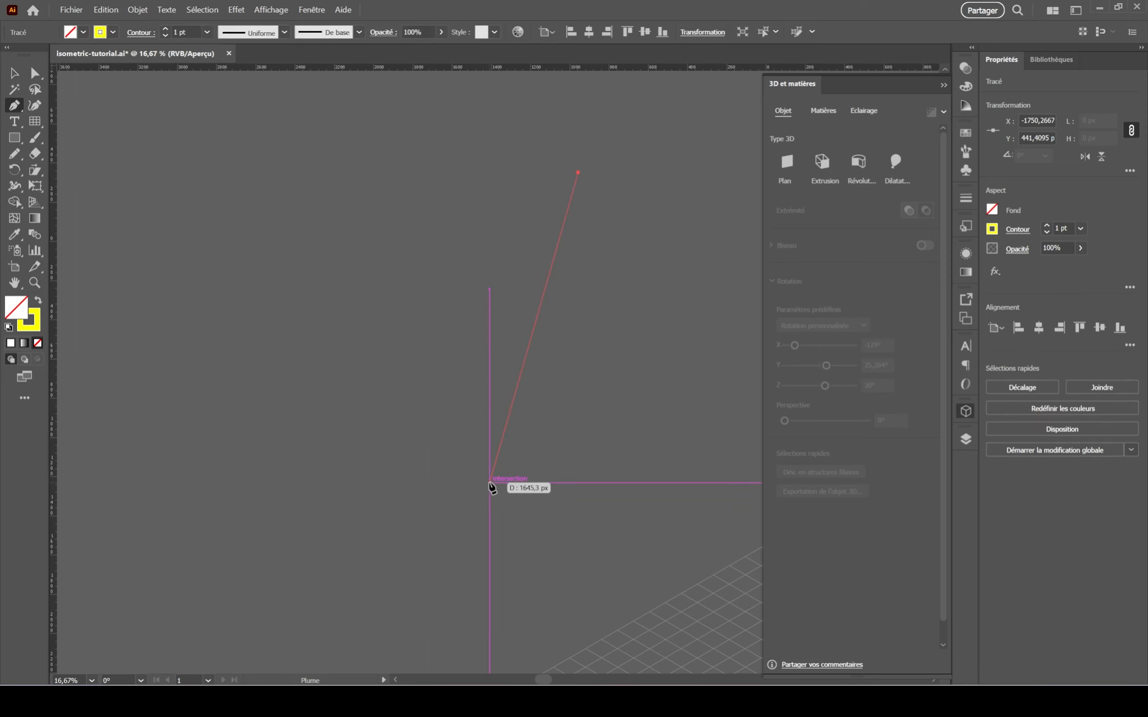
pyautogui.moveTo(466, 285); pyautogui.dragTo(498, 434)
pyautogui.hotkey('ctrl', 'z')
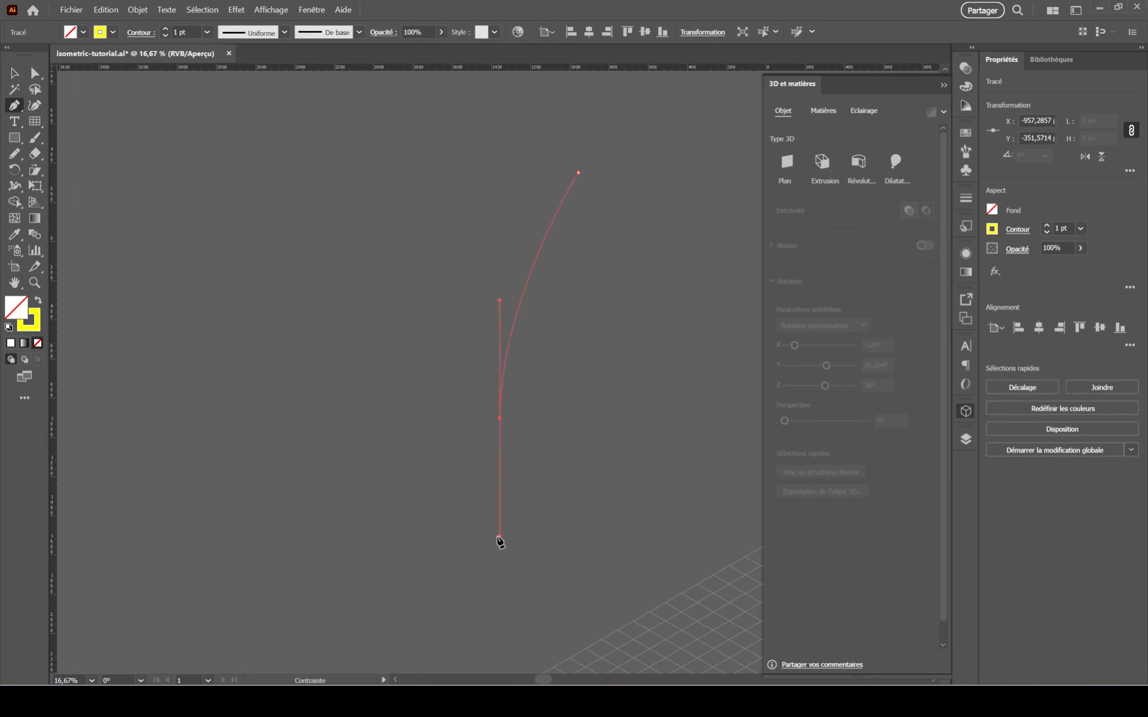
# Complete the open profile curve with a smooth middle anchor on vertical handles and a lower end anchor.
pyautogui.moveTo(500, 537); pyautogui.dragTo(500, 536)
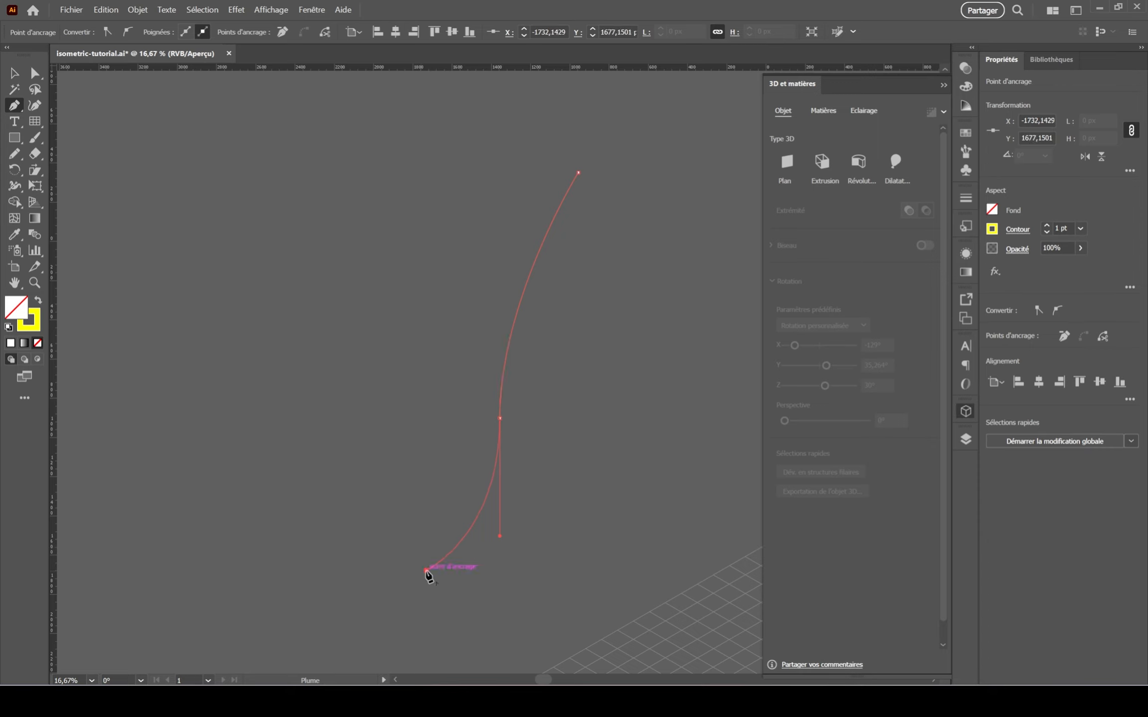
pyautogui.click(427, 571)
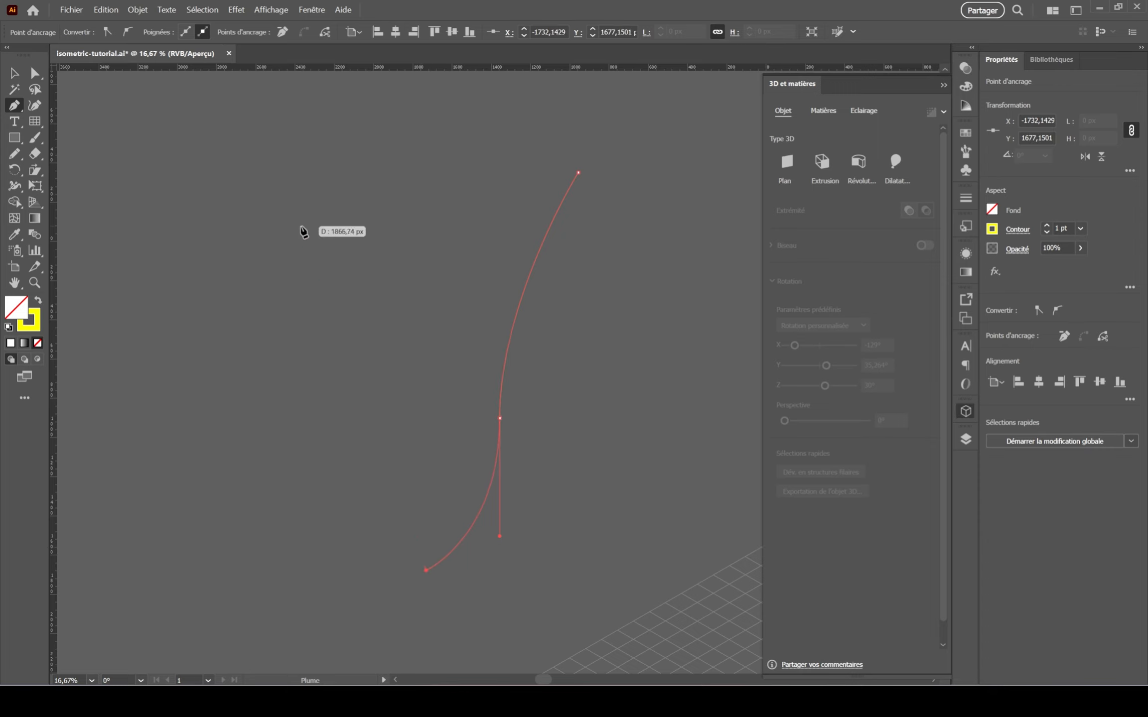
# Apply the classic 3D Revolve effect to the profile curve using the Isométrique gauche position.
pyautogui.click(237, 10)
pyautogui.moveTo(279, 89)
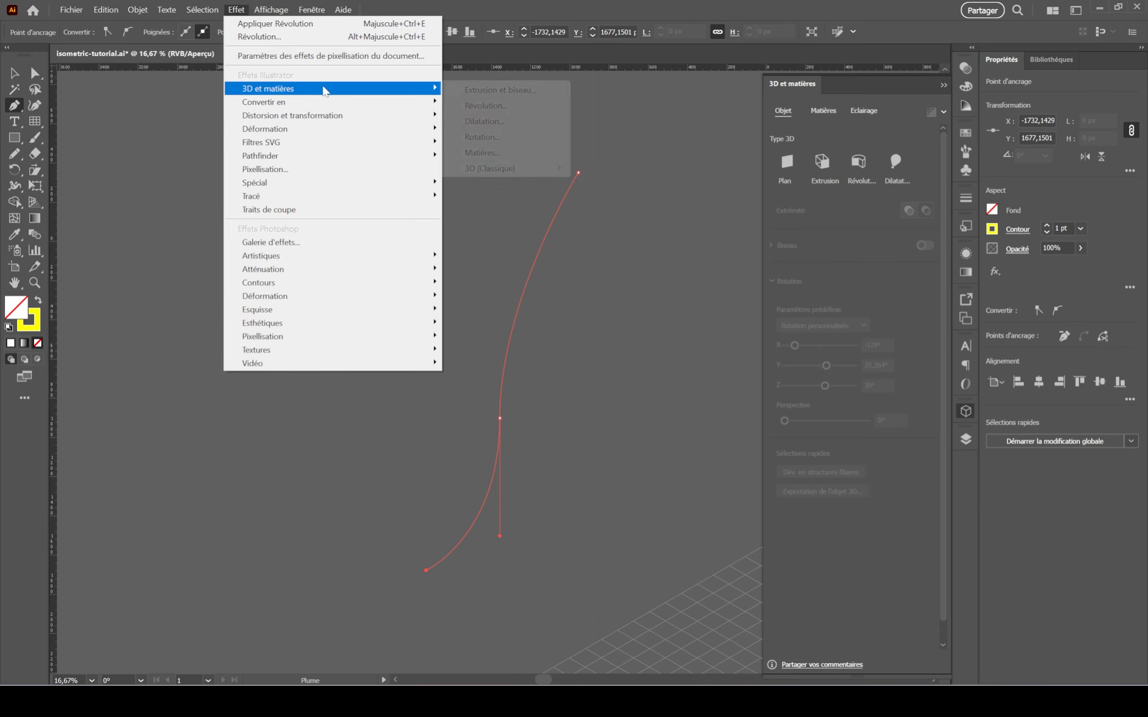
pyautogui.moveTo(532, 171)
pyautogui.click(611, 184)
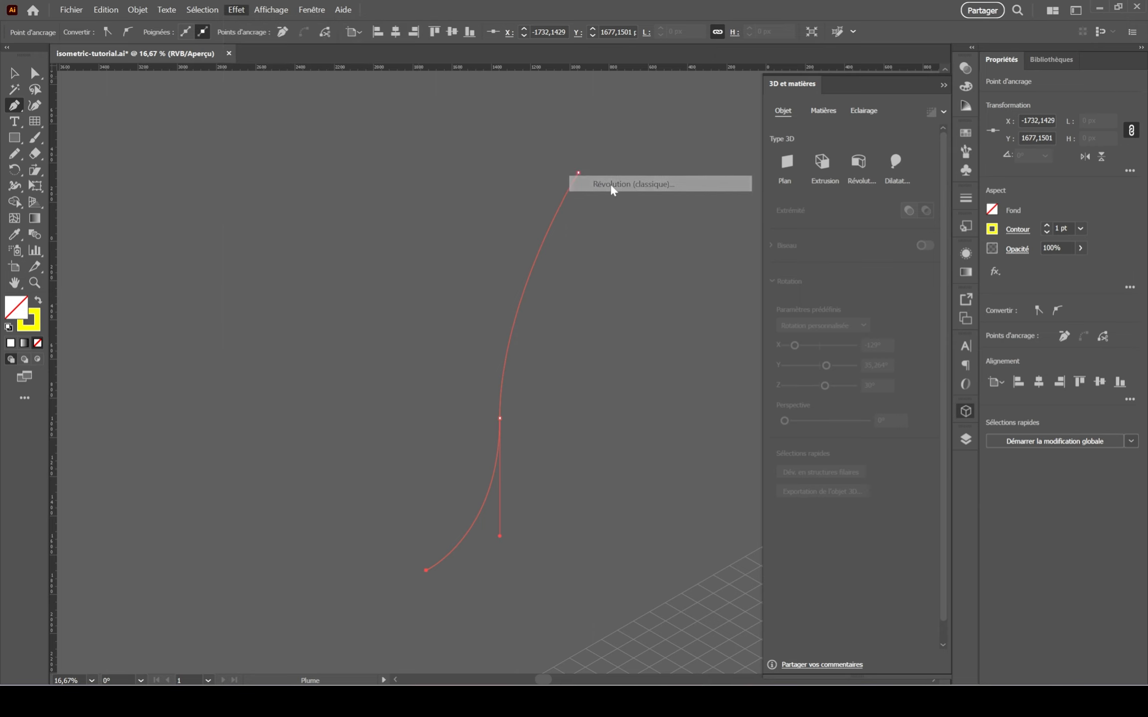
pyautogui.click(730, 155)
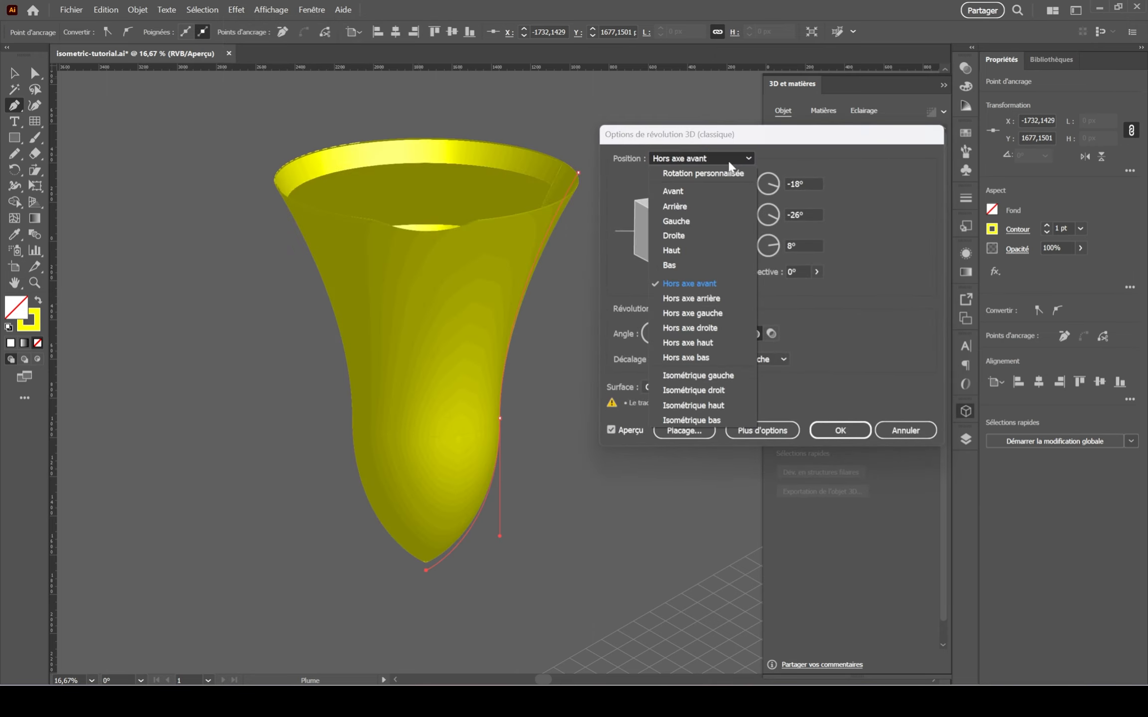
pyautogui.click(713, 373)
# Preview the Isométrique droit and Isométrique haut positions, and set the revolve position to Isométrique bas.
pyautogui.click(729, 158)
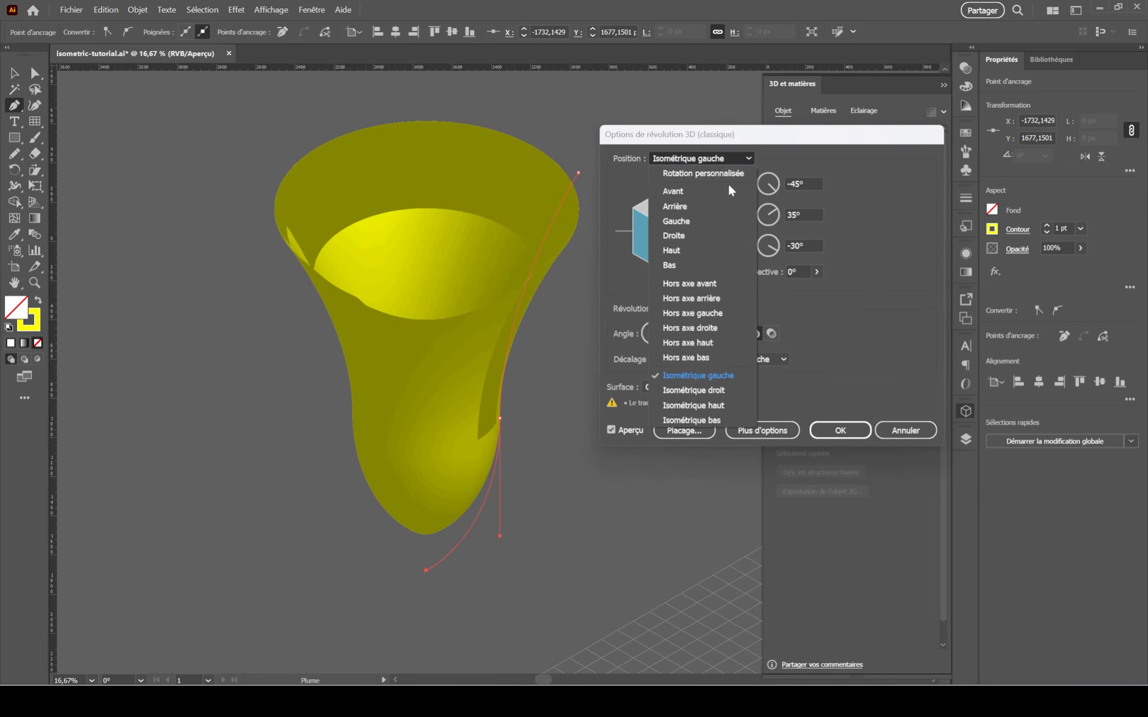
pyautogui.click(728, 390)
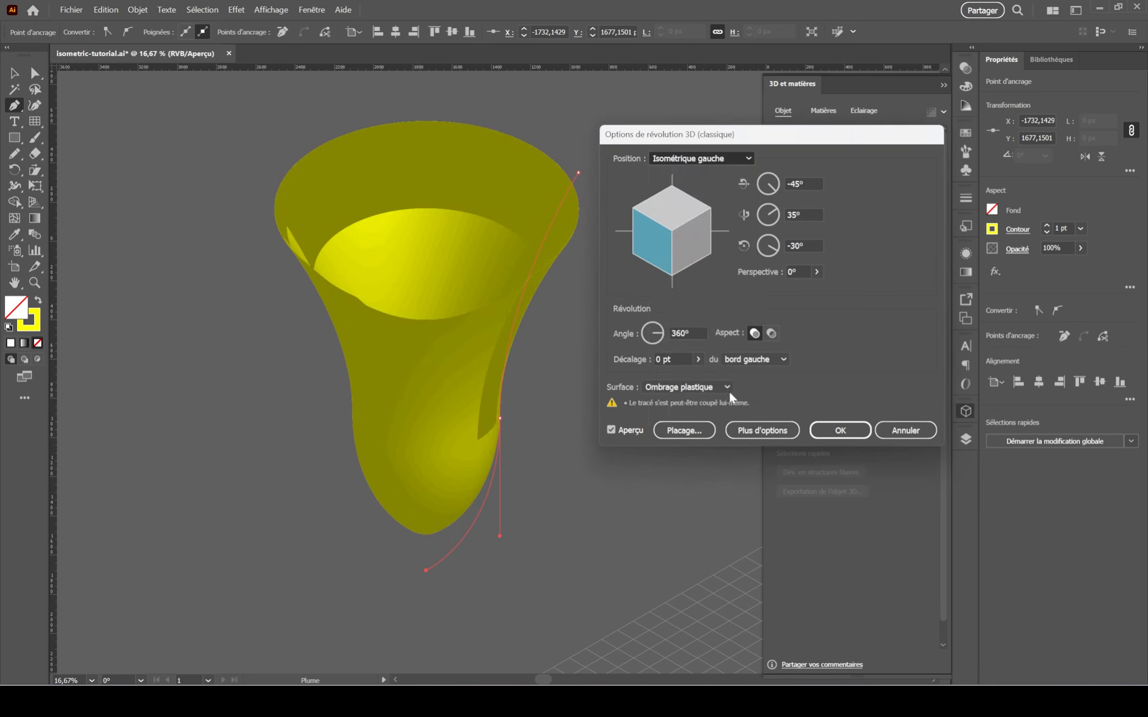
pyautogui.click(723, 161)
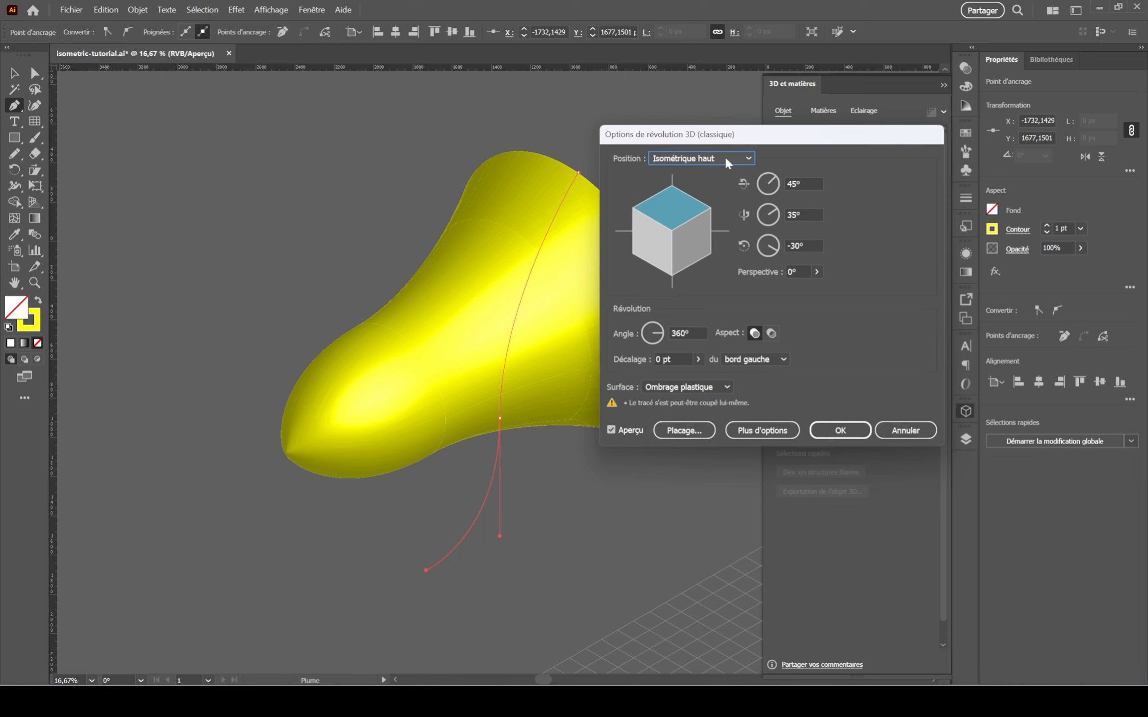
pyautogui.click(724, 157)
pyautogui.click(739, 419)
pyautogui.click(734, 159)
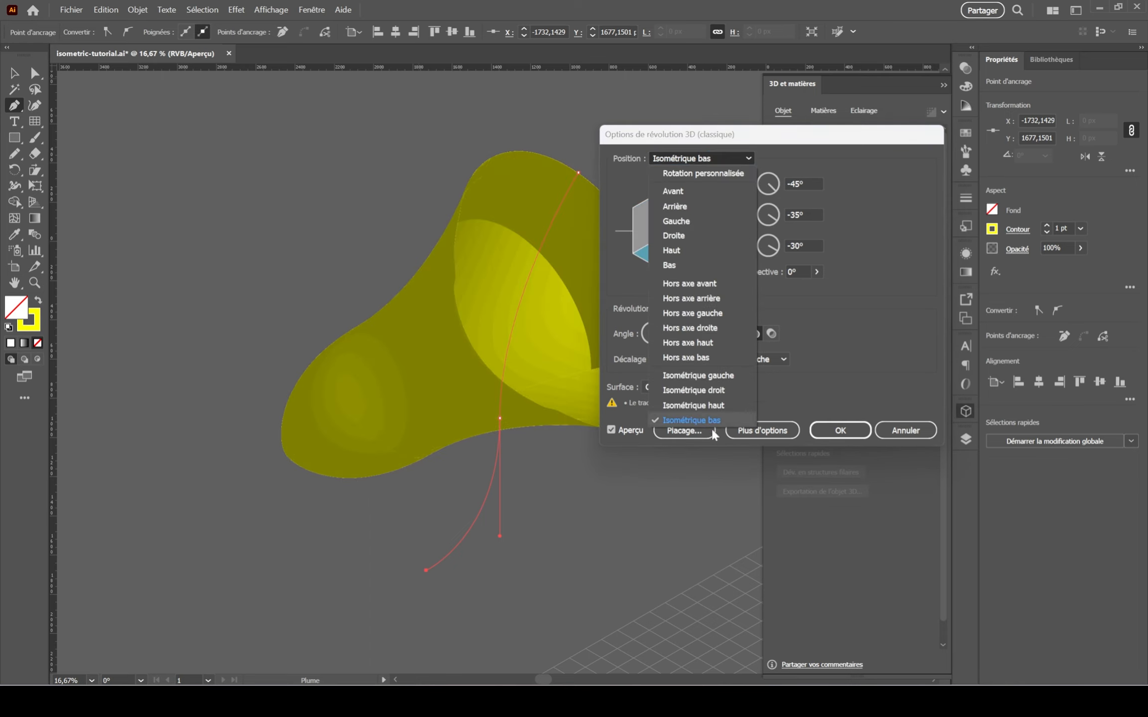
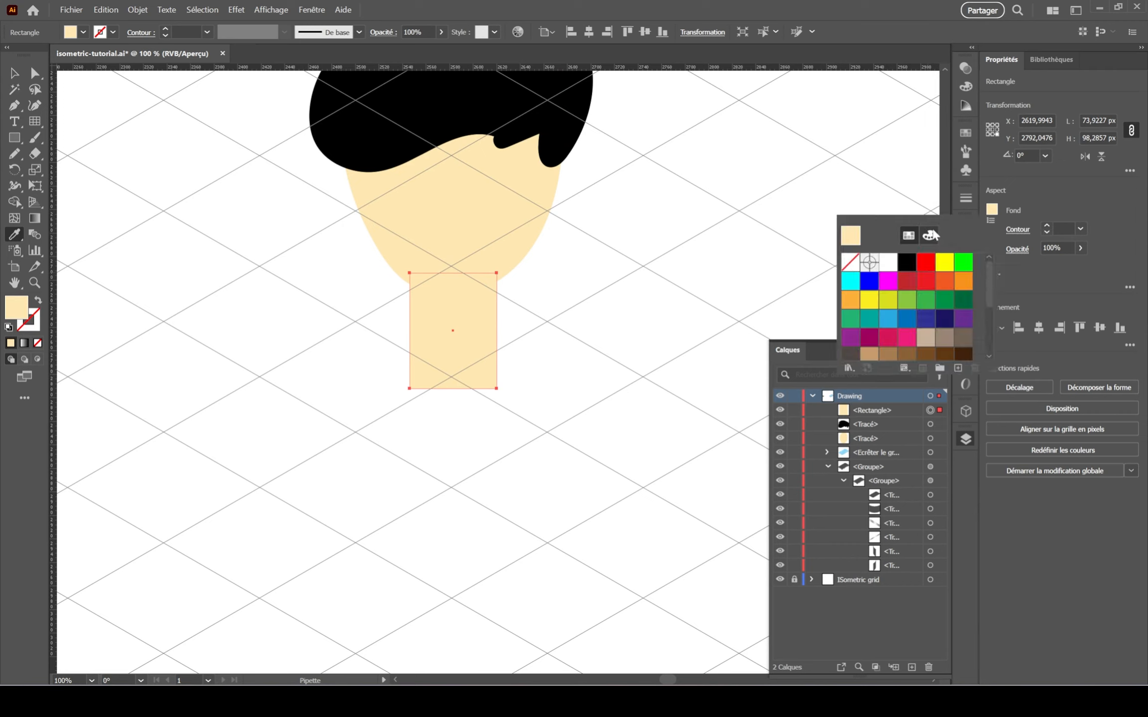
# Darken the beige fill of the neck rectangle below the face.
pyautogui.click(929, 235)
pyautogui.moveTo(957, 309); pyautogui.dragTo(949, 311)
pyautogui.press('Escape')
# Move the neck rectangle behind the face in the layer order and shift it slightly up under the chin.
pyautogui.click(969, 439)
pyautogui.click(968, 440)
pyautogui.moveTo(877, 411); pyautogui.dragTo(875, 432)
pyautogui.press('v')
pyautogui.moveTo(449, 324); pyautogui.dragTo(448, 315)
# Fill the neck rectangle with a linear gradient at 90° whose stops use the skin colour sampled from the face.
pyautogui.click(965, 271)
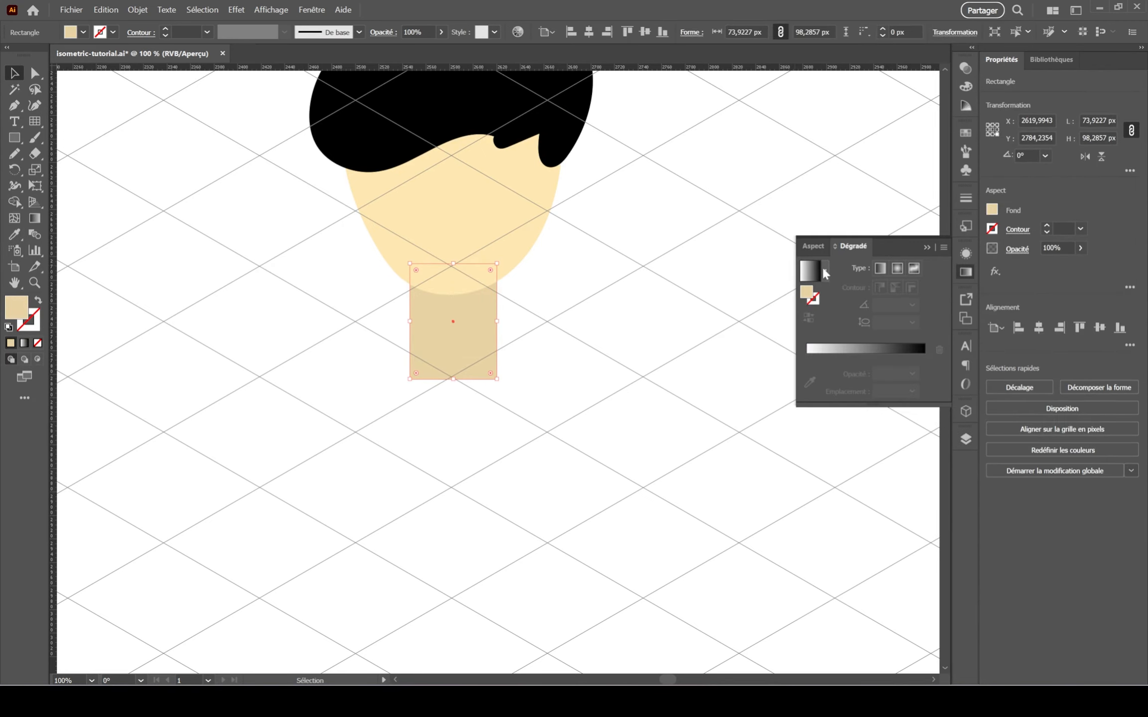
pyautogui.click(807, 295)
pyautogui.click(808, 395)
pyautogui.click(441, 249)
pyautogui.moveTo(808, 359); pyautogui.dragTo(925, 383)
pyautogui.moveTo(895, 357); pyautogui.dragTo(928, 357)
pyautogui.click(912, 305)
pyautogui.click(931, 377)
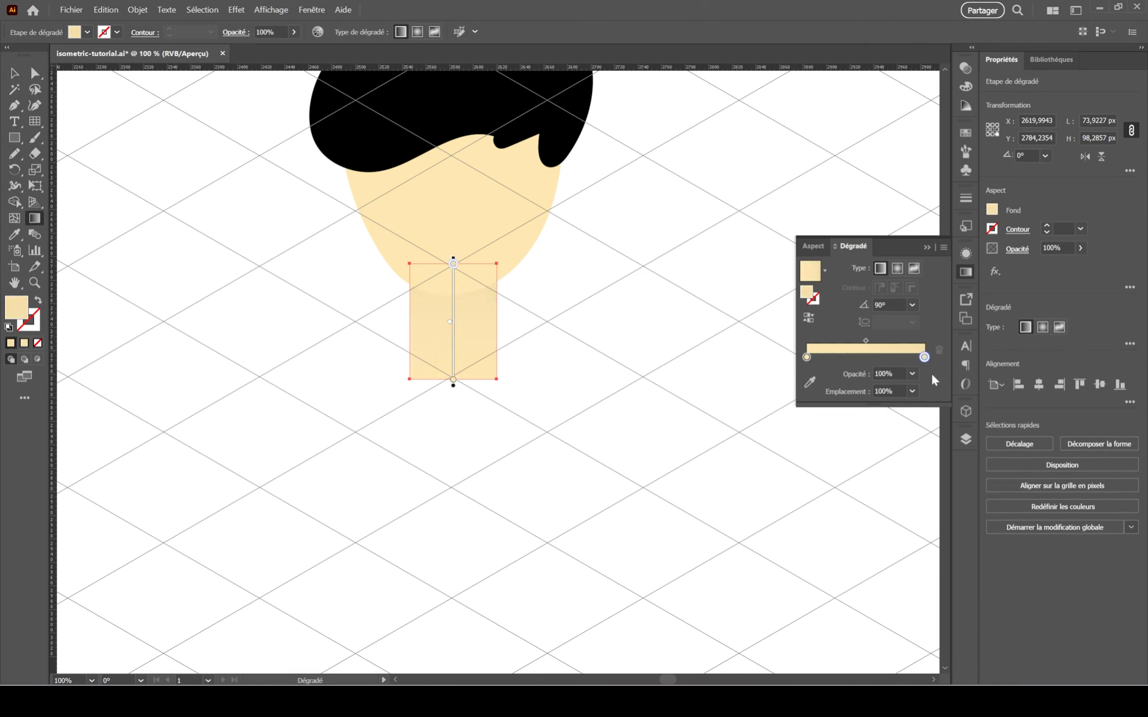
# Darken the neck gradient's end stop to dbc89a and shorten the gradient so its start stop sits at about 38%.
pyautogui.doubleClick(925, 357)
pyautogui.moveTo(872, 451); pyautogui.dragTo(866, 451)
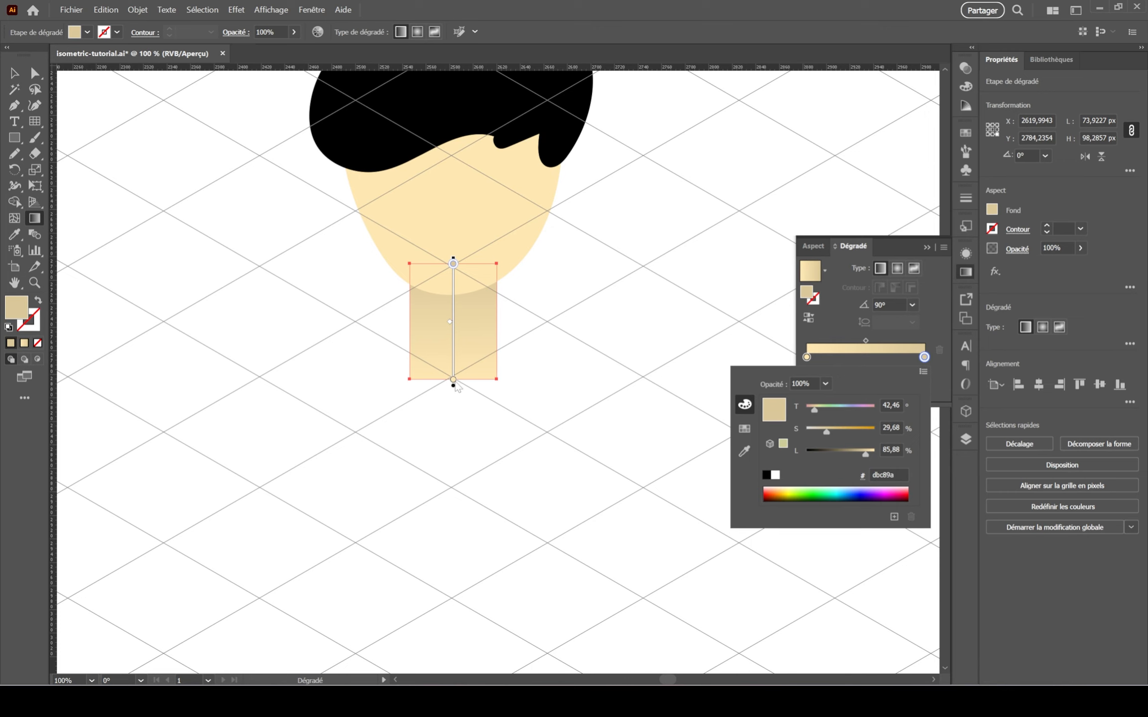
pyautogui.moveTo(454, 381); pyautogui.dragTo(514, 286)
pyautogui.hotkey('ctrl', 'shift', 'a')
pyautogui.click(17, 72)
# Adjust the neck's position slightly beneath the chin and deselect it.
pyautogui.click(553, 308)
pyautogui.moveTo(454, 303); pyautogui.dragTo(447, 305)
pyautogui.click(563, 324)
pyautogui.scroll(-1, 607, 328)
pyautogui.click(14, 156)
pyautogui.scroll(-1, 235, 287)
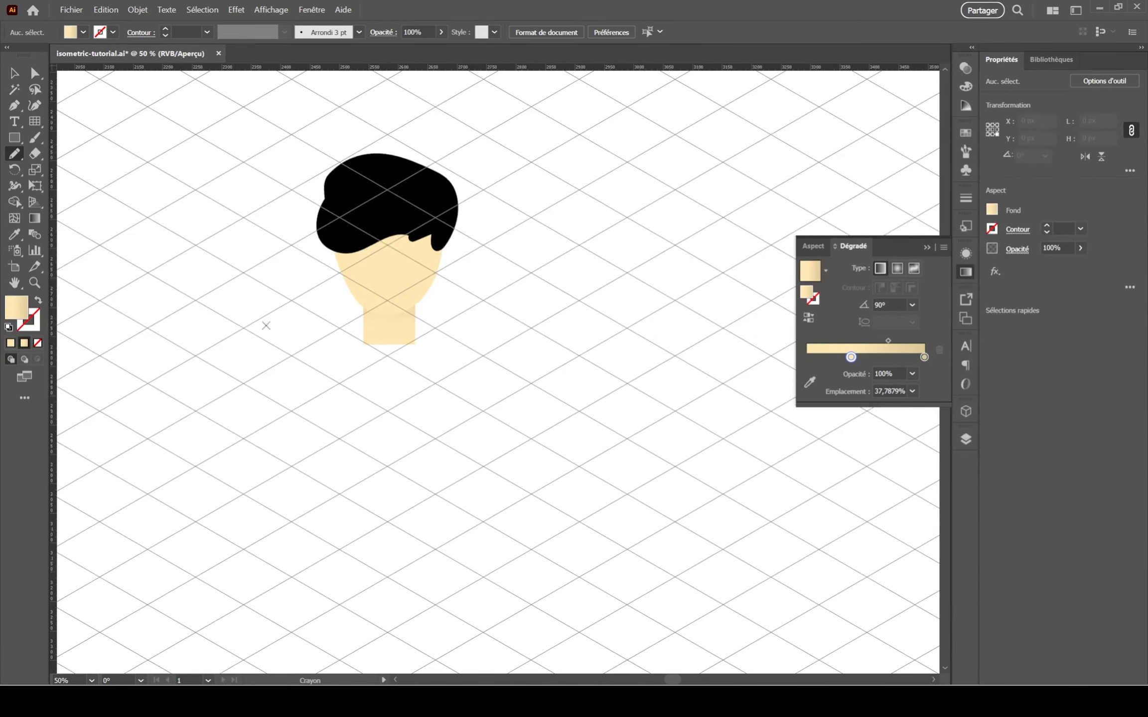
pyautogui.moveTo(270, 325); pyautogui.dragTo(295, 242)
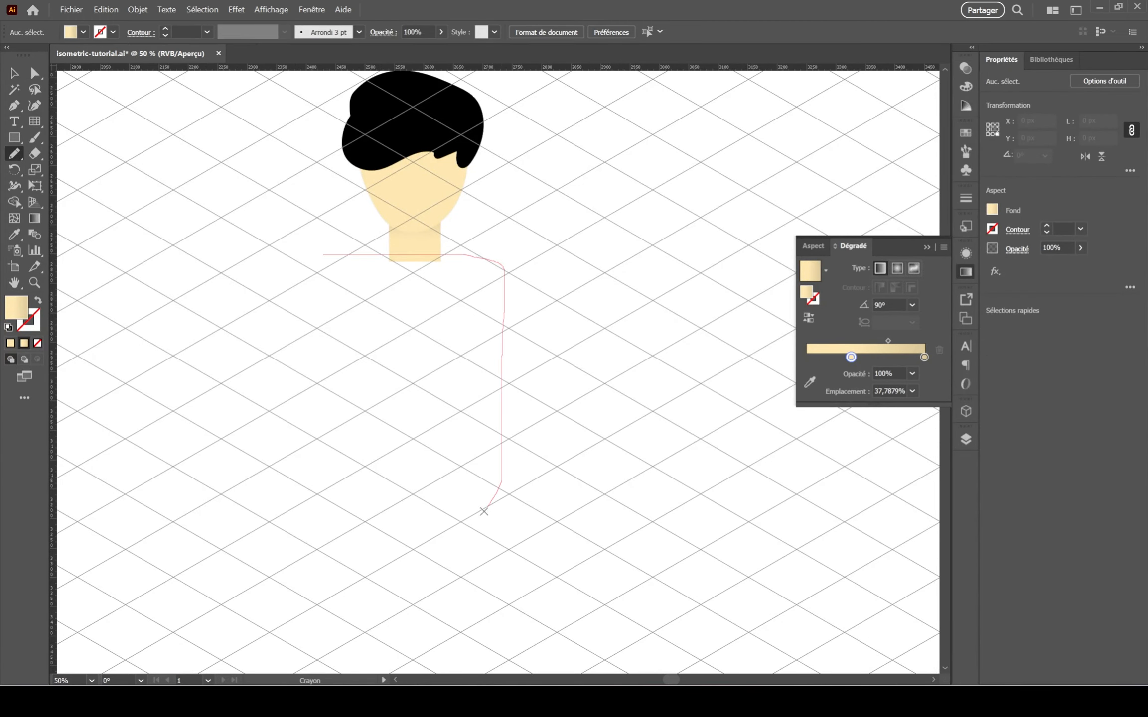
pyautogui.moveTo(484, 511)
pyautogui.mouseDown()
pyautogui.moveTo(337, 249)
pyautogui.moveTo(500, 353)
pyautogui.moveTo(515, 512)
pyautogui.mouseUp()
pyautogui.hotkey('ctrl', 'z')
# Draw a torso rectangle of about 255 × 448 px below the neck and fill it with solid green.
pyautogui.press('m')
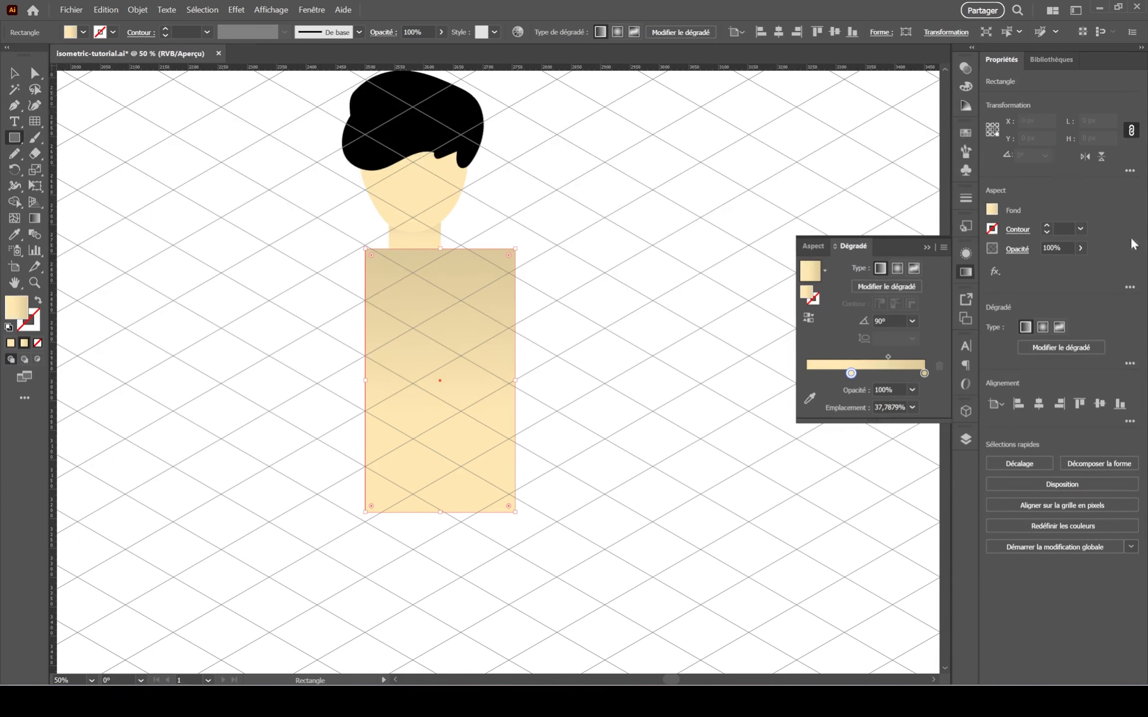
pyautogui.doubleClick(851, 373)
pyautogui.moveTo(903, 283); pyautogui.dragTo(953, 284)
pyautogui.doubleClick(851, 373)
pyautogui.click(909, 235)
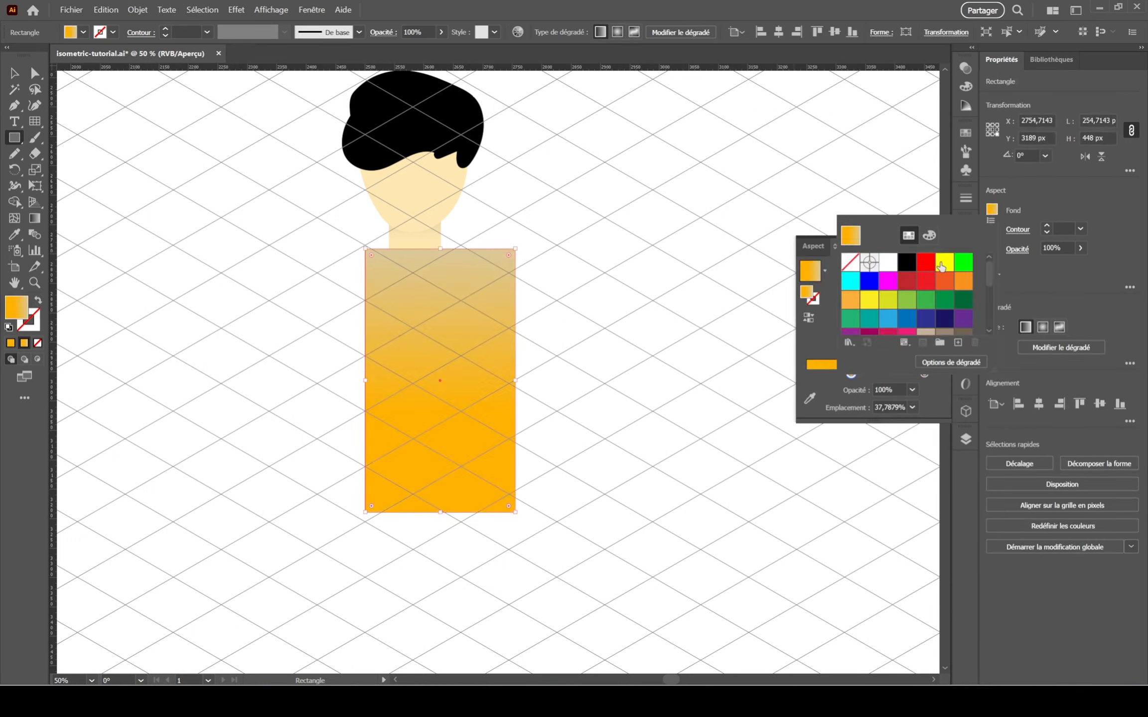
pyautogui.click(963, 262)
# Shift the green torso rectangle under the head and resize it to about 312 px wide.
pyautogui.doubleClick(15, 73)
pyautogui.press('Escape')
pyautogui.click(199, 260)
pyautogui.moveTo(417, 362); pyautogui.dragTo(386, 354)
pyautogui.moveTo(485, 373); pyautogui.dragTo(505, 379)
# Round the torso's two upper corners into shoulders, with a larger radius of about 101 px on the right one.
pyautogui.press('a')
pyautogui.moveTo(475, 278); pyautogui.dragTo(443, 305)
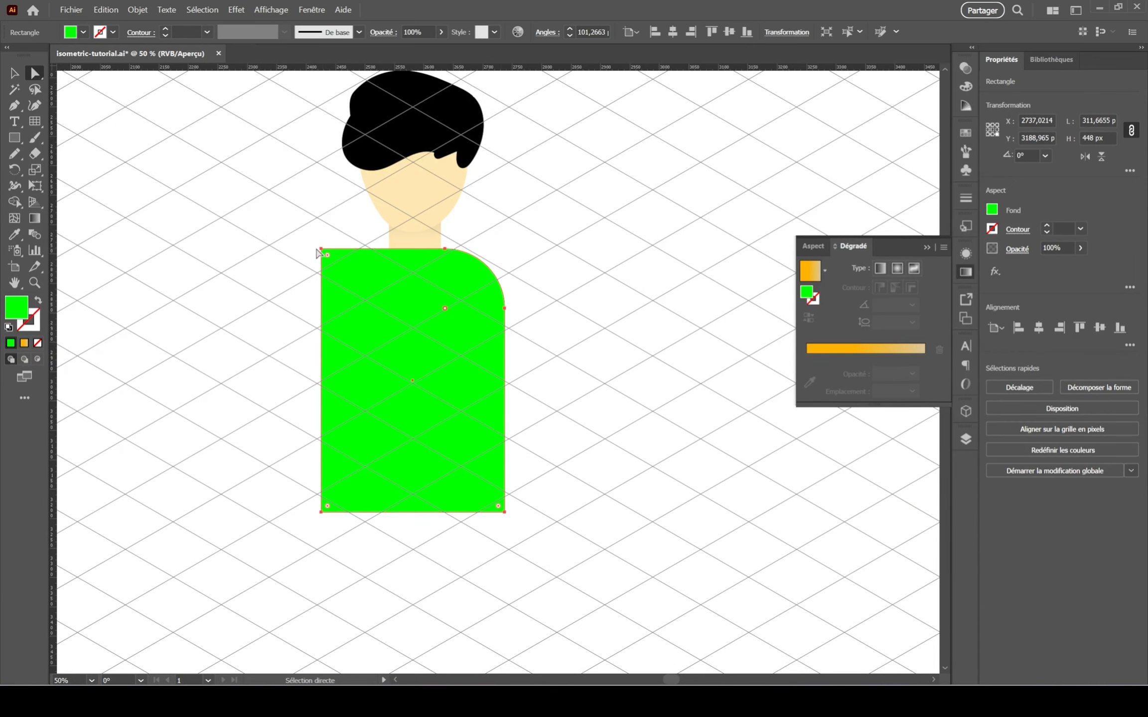
pyautogui.click(321, 249)
pyautogui.moveTo(328, 256); pyautogui.dragTo(356, 283)
pyautogui.moveTo(497, 464)
pyautogui.mouseDown()
pyautogui.moveTo(482, 465)
pyautogui.moveTo(502, 468)
pyautogui.mouseUp()
# Try flipping the torso, narrow it to about 270 px and centre it under the neck.
pyautogui.click(1101, 157)
pyautogui.hotkey('ctrl', 'z')
pyautogui.click(1089, 158)
pyautogui.moveTo(623, 344); pyautogui.dragTo(433, 335)
pyautogui.click(14, 73)
pyautogui.moveTo(502, 374); pyautogui.dragTo(467, 374)
pyautogui.moveTo(445, 373)
pyautogui.mouseDown()
pyautogui.moveTo(479, 374)
pyautogui.moveTo(418, 387)
pyautogui.moveTo(461, 369)
pyautogui.mouseUp()
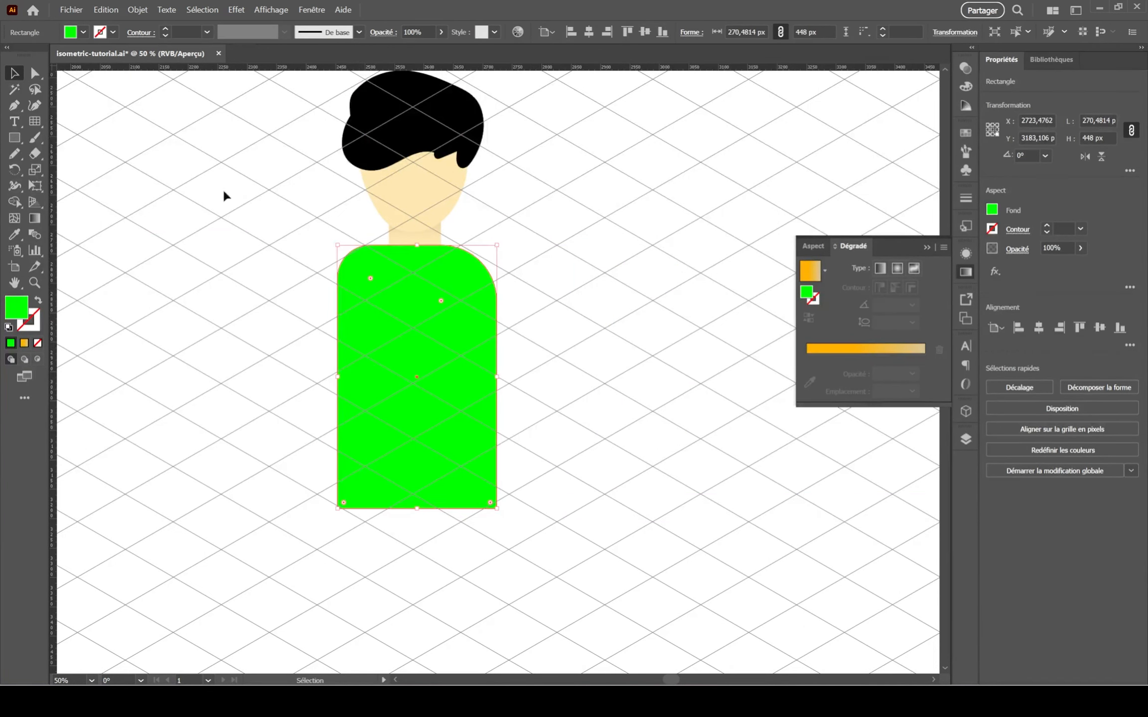
# Skew the torso vertically with the Shear tool and reposition it under the head.
pyautogui.click(35, 170)
pyautogui.click(95, 187)
pyautogui.moveTo(339, 384); pyautogui.dragTo(339, 356)
pyautogui.press('v')
pyautogui.click(470, 276)
pyautogui.moveTo(448, 344)
pyautogui.mouseDown()
pyautogui.moveTo(439, 361)
pyautogui.moveTo(457, 352)
pyautogui.mouseUp()
# Delete the green torso shape.
pyautogui.click(601, 359)
pyautogui.moveTo(601, 359); pyautogui.dragTo(329, 457)
pyautogui.press('Delete')
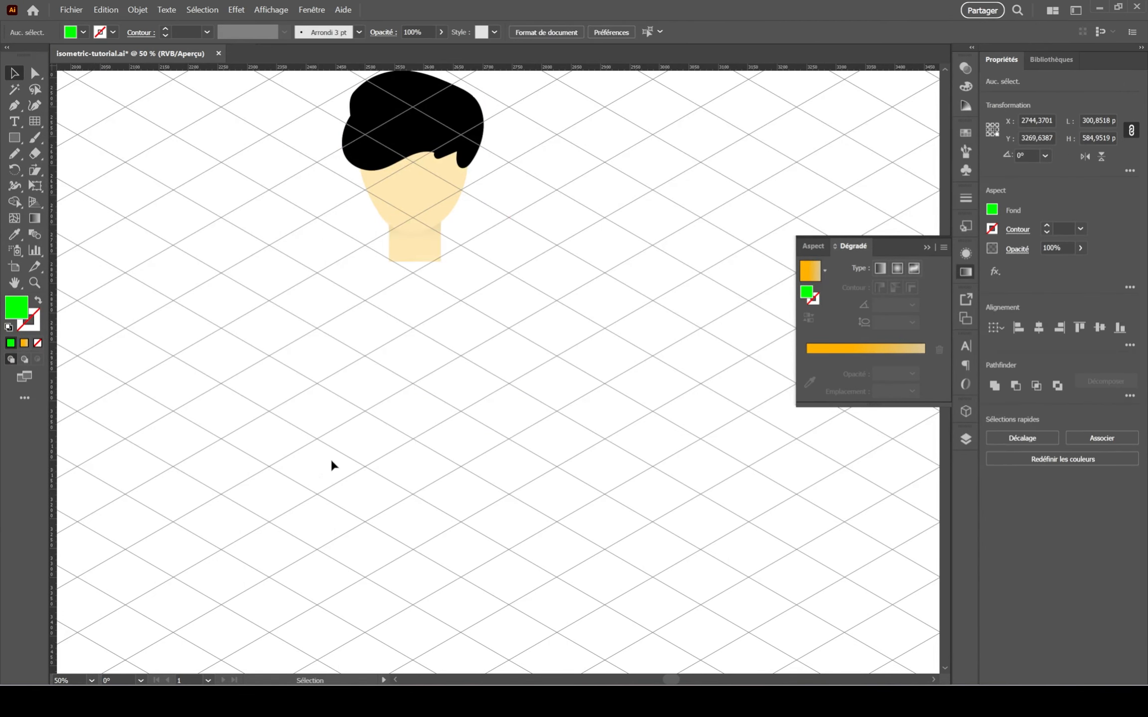
pyautogui.moveTo(564, 371); pyautogui.dragTo(519, 483)
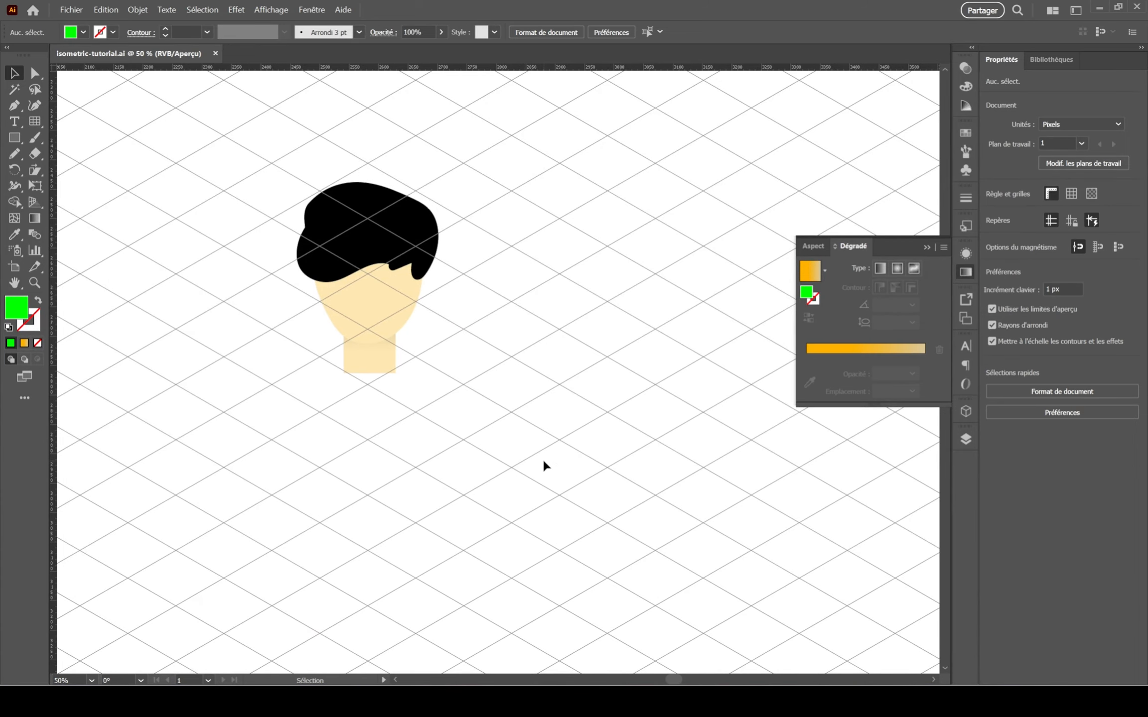
pyautogui.scroll(-2, 422, 335)
pyautogui.click(14, 138)
pyautogui.moveTo(316, 318)
pyautogui.mouseDown()
pyautogui.moveTo(423, 393)
pyautogui.moveTo(461, 579)
pyautogui.mouseUp()
pyautogui.press('v')
pyautogui.moveTo(372, 406)
pyautogui.mouseDown()
pyautogui.moveTo(353, 433)
pyautogui.moveTo(352, 395)
pyautogui.mouseUp()
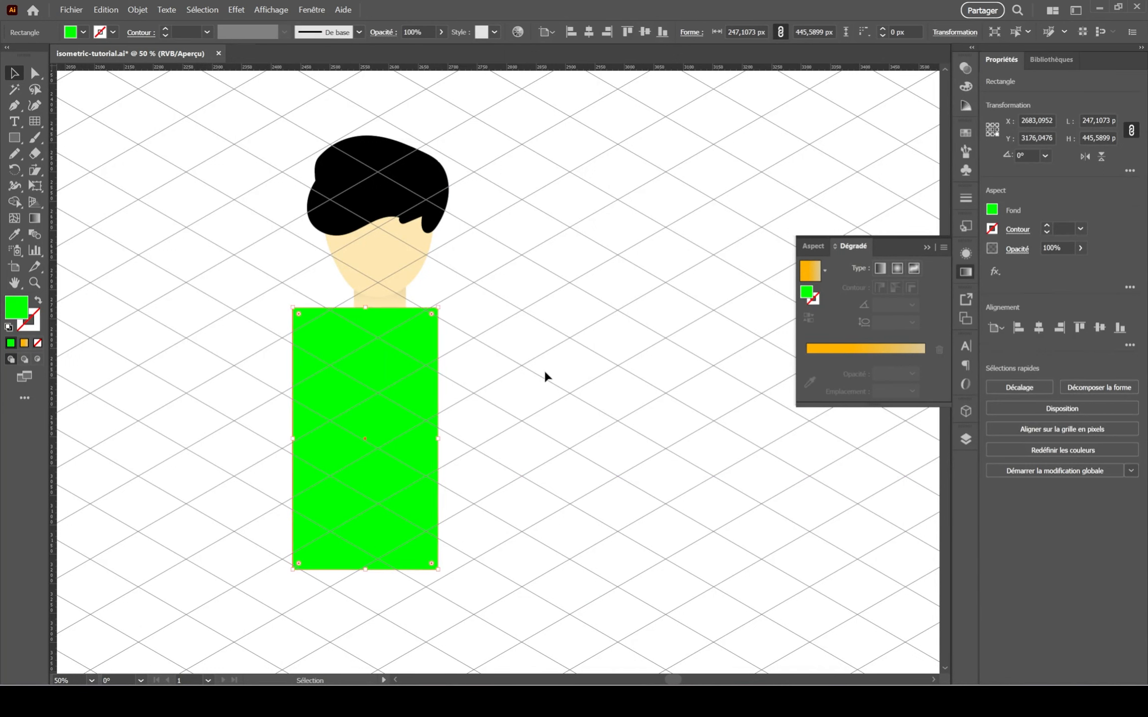
pyautogui.press('Delete')
# Try to draw a freehand torso outline with shoulders below the neck using the Pencil tool.
pyautogui.click(14, 153)
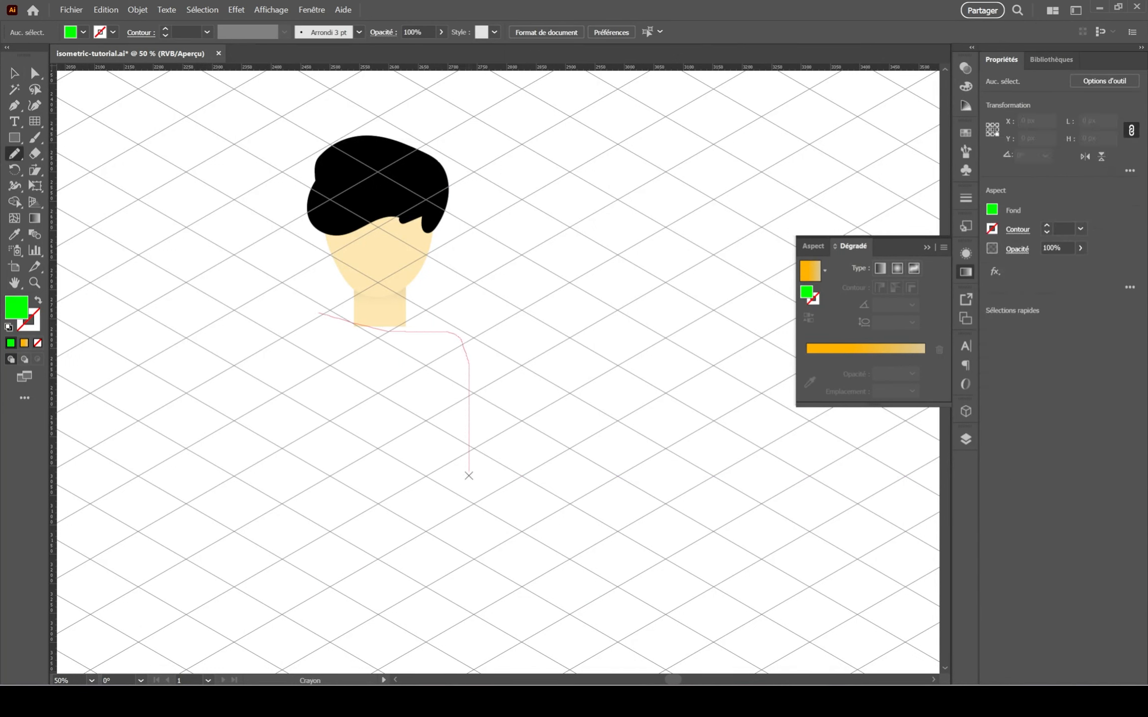
pyautogui.moveTo(317, 313); pyautogui.dragTo(317, 314)
pyautogui.press('v')
pyautogui.click(385, 423)
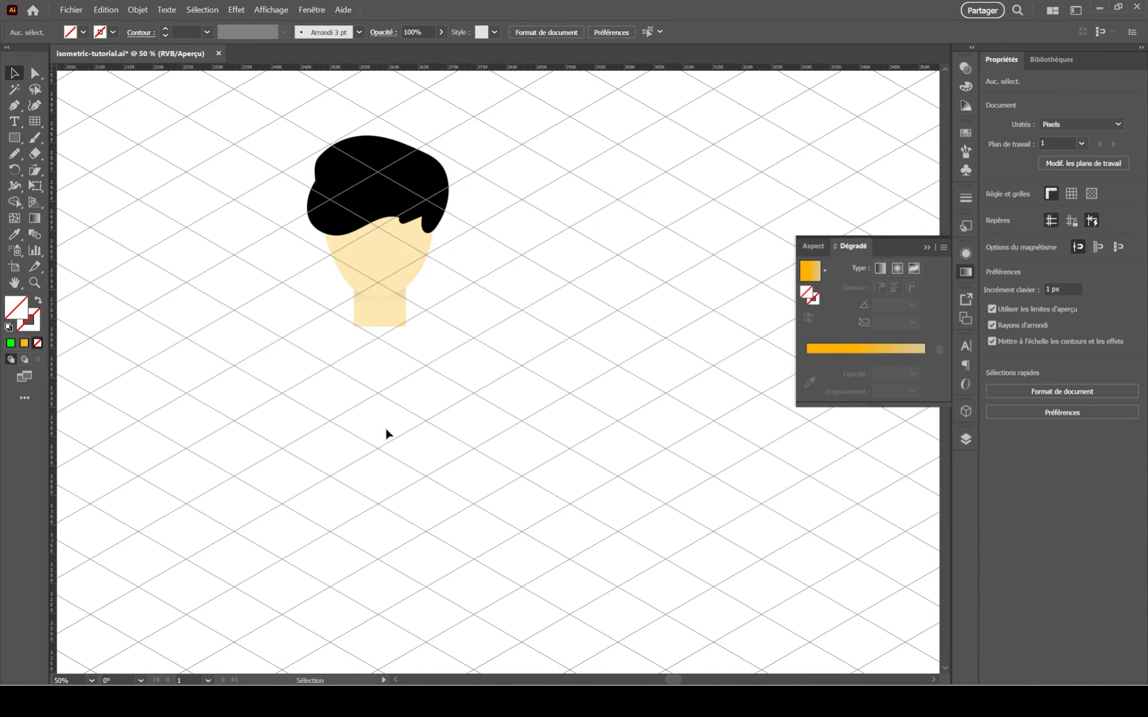
# Draw a freehand torso outline below the neck, fill it with dark blue and position it under the head.
pyautogui.moveTo(384, 426); pyautogui.dragTo(491, 399)
pyautogui.click(992, 209)
pyautogui.click(945, 319)
pyautogui.hotkey('ctrl', 'shift', 'a')
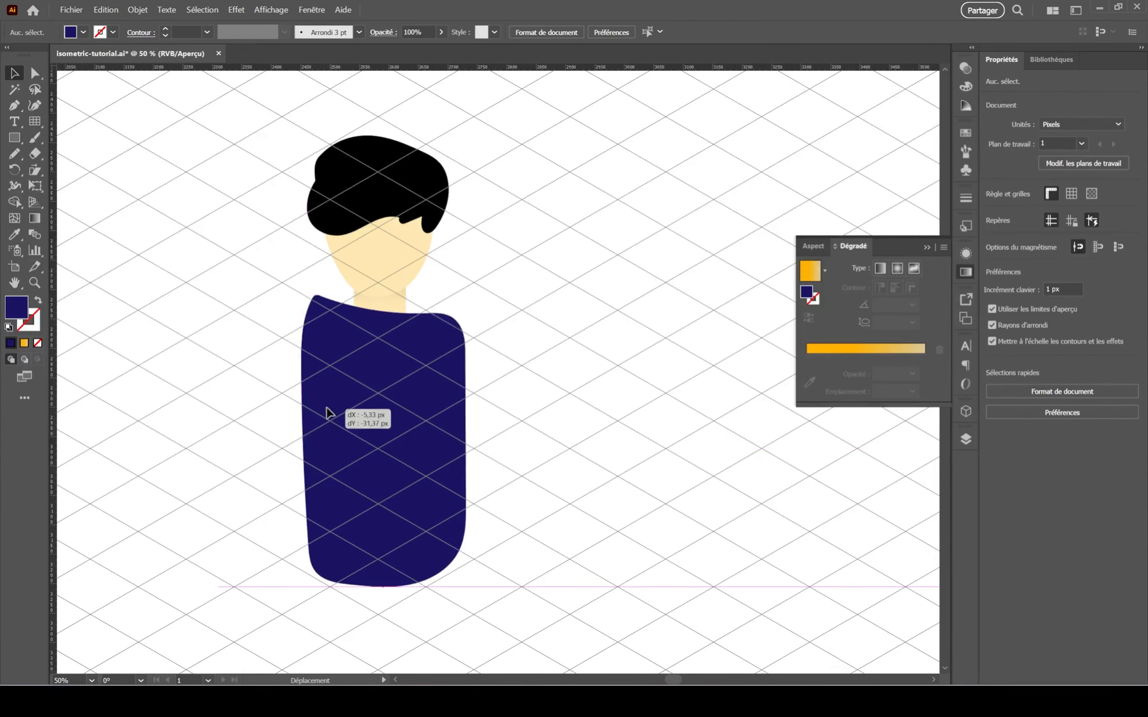
pyautogui.click(328, 410)
# Move the torso's upper anchor points to form a scooped neckline under the neck.
pyautogui.scroll(3, 497, 376)
pyautogui.press('a')
pyautogui.moveTo(383, 281); pyautogui.dragTo(365, 292)
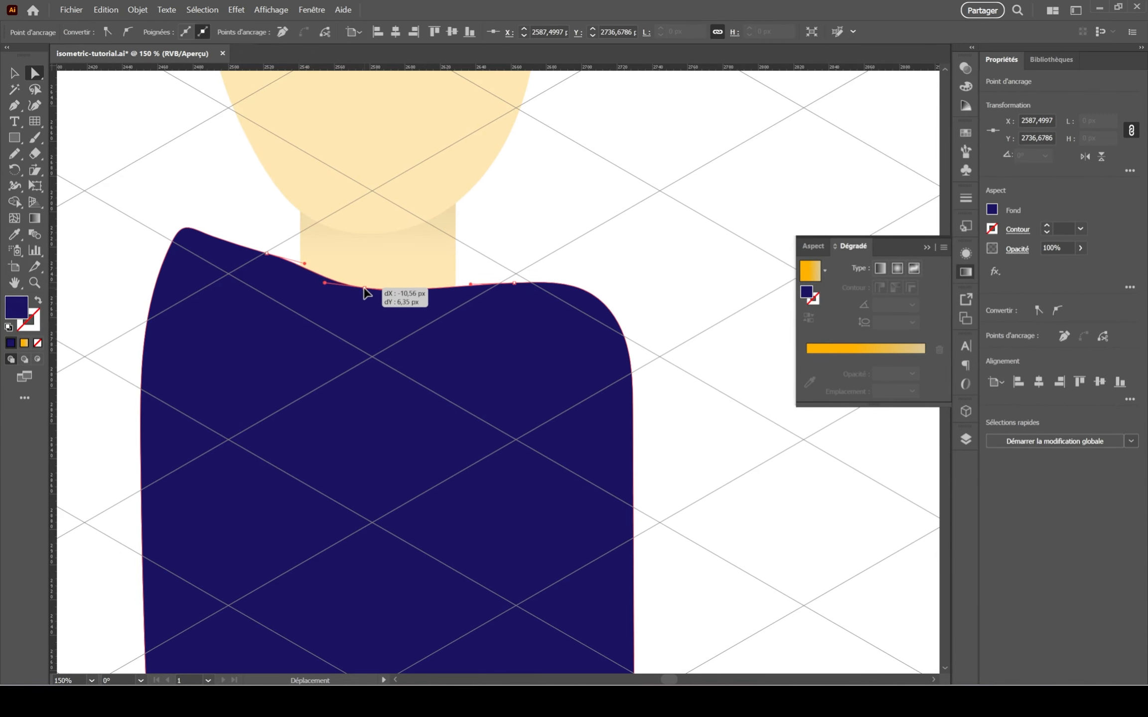
pyautogui.moveTo(514, 284); pyautogui.dragTo(459, 283)
pyautogui.moveTo(372, 281); pyautogui.dragTo(406, 282)
pyautogui.hotkey('ctrl', 'z')
pyautogui.click(434, 290)
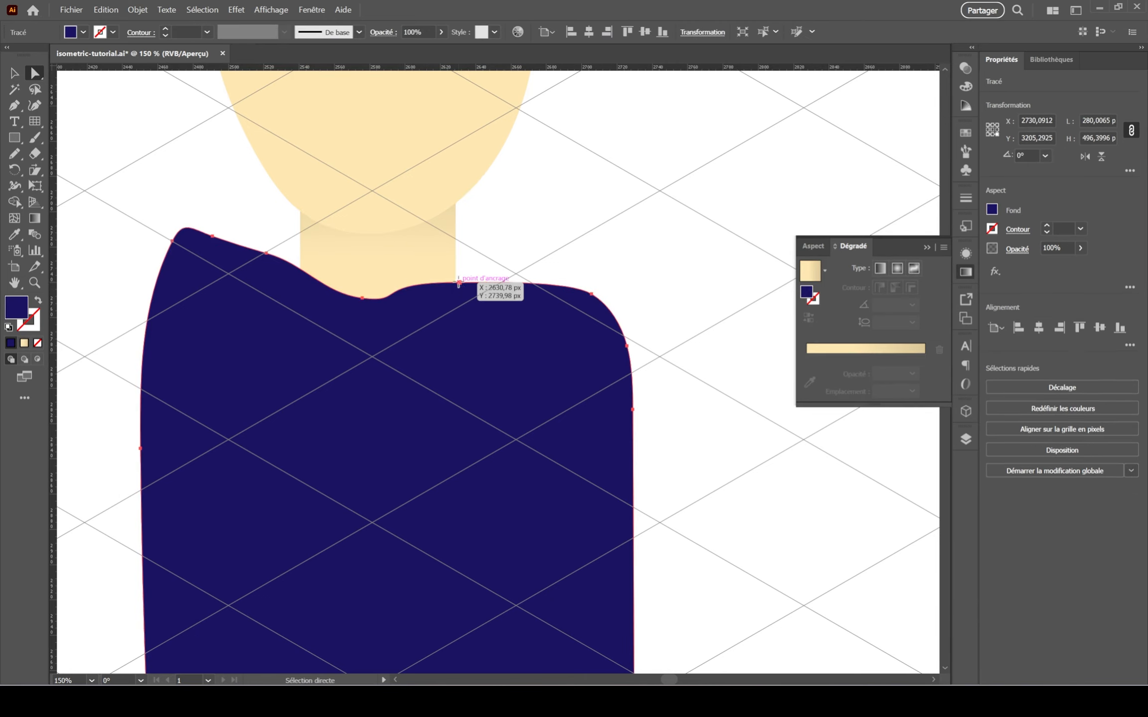
pyautogui.click(459, 282)
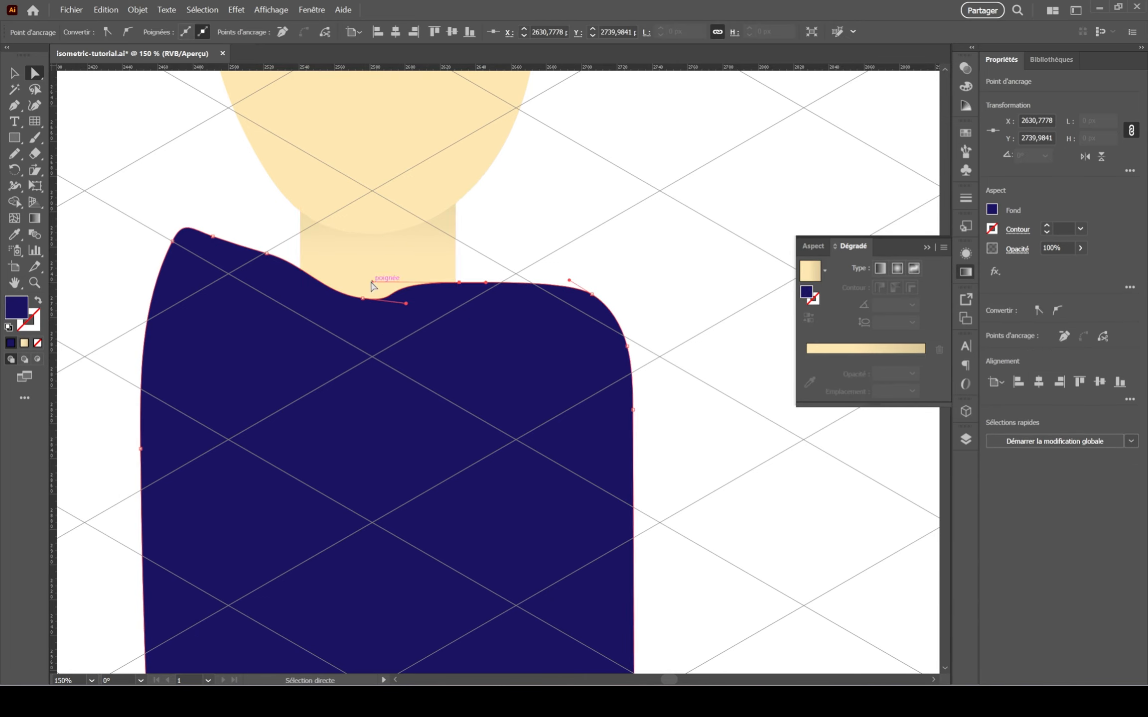
# Shift the neckline's left anchor point to the neck's left edge and refine its curve.
pyautogui.moveTo(267, 256); pyautogui.dragTo(315, 269)
pyautogui.click(268, 238)
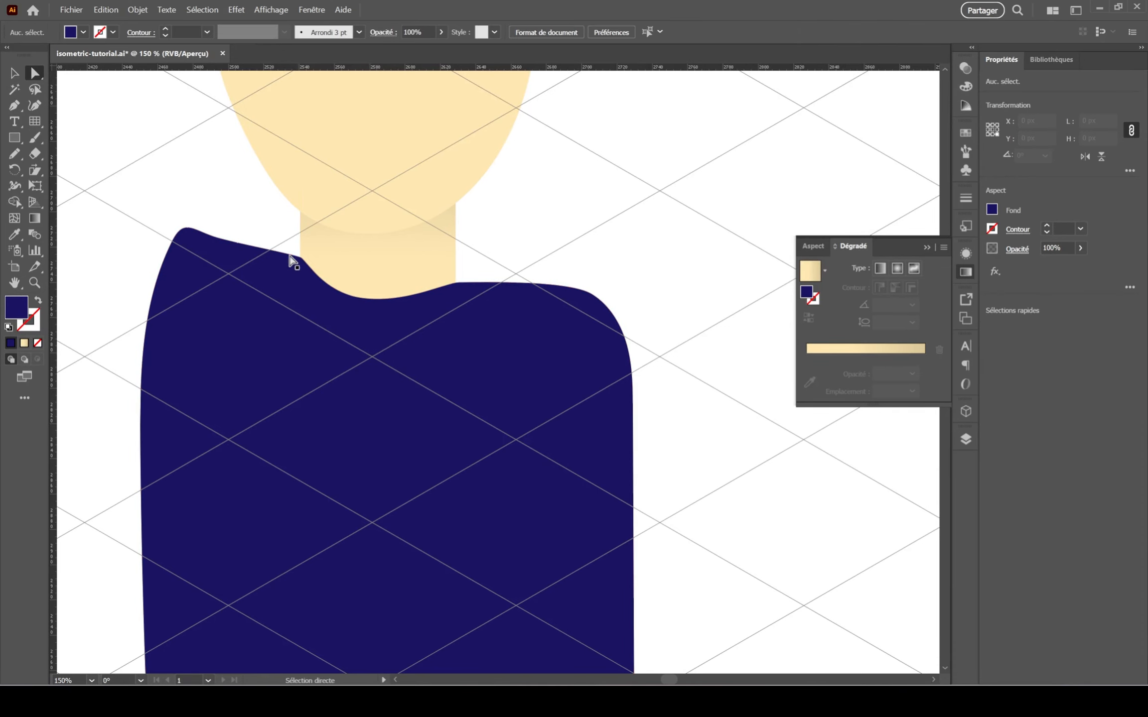
pyautogui.click(301, 256)
pyautogui.click(298, 257)
pyautogui.moveTo(295, 257); pyautogui.dragTo(294, 256)
pyautogui.click(234, 197)
# Draw a dark blue rectangle about 94 × 269 px over the torso's right side as the upper arm.
pyautogui.scroll(-3, 330, 329)
pyautogui.moveTo(362, 409); pyautogui.dragTo(363, 402)
pyautogui.click(581, 395)
pyautogui.scroll(-1, 581, 398)
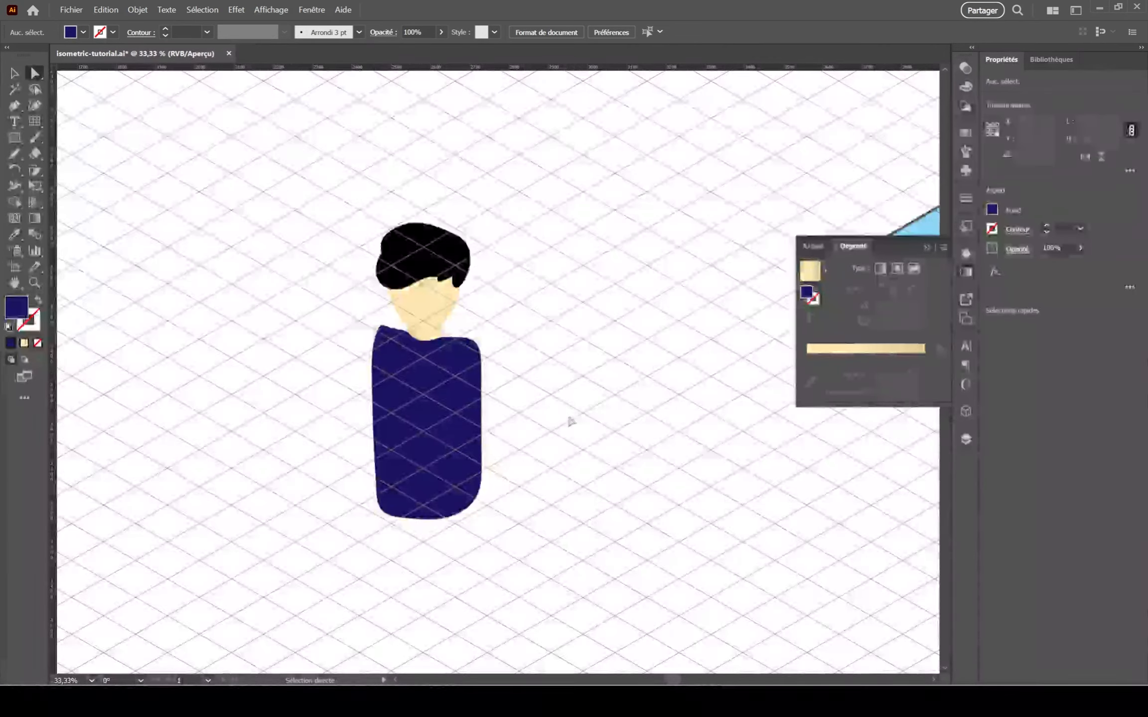
pyautogui.scroll(2, 581, 429)
pyautogui.moveTo(342, 305); pyautogui.dragTo(495, 515)
pyautogui.moveTo(496, 410); pyautogui.dragTo(416, 411)
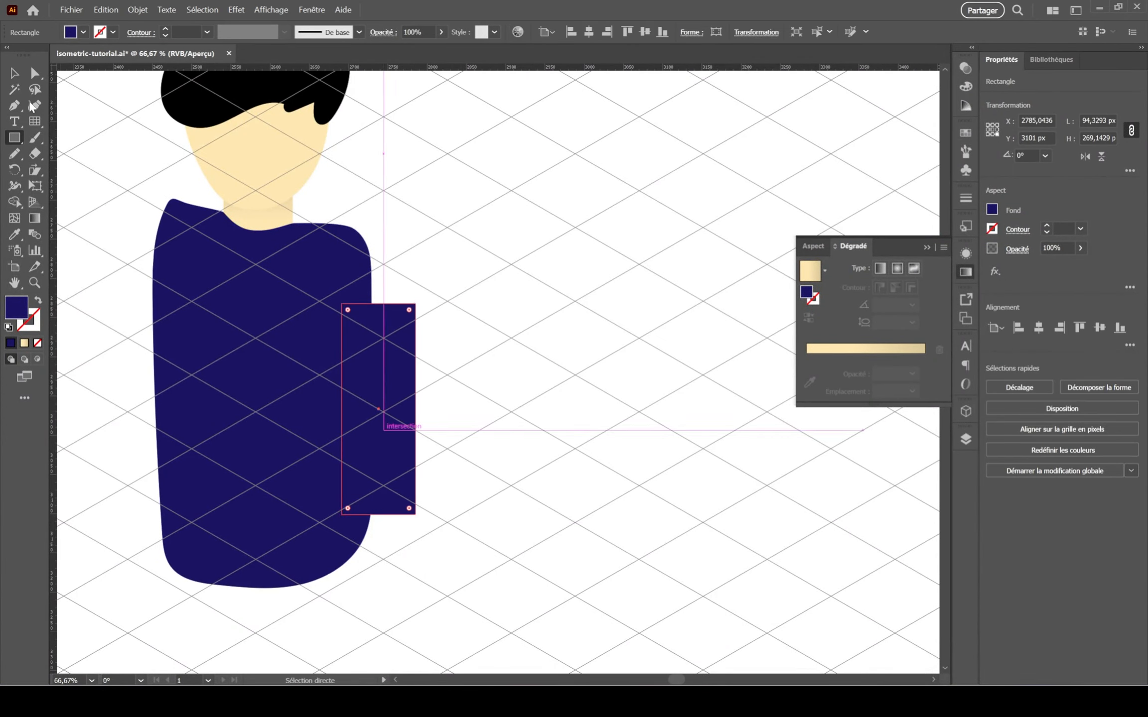
# Rotate the upper-arm rectangle about 49° and attach it to the right shoulder.
pyautogui.press('v')
pyautogui.moveTo(384, 455); pyautogui.dragTo(389, 406)
pyautogui.moveTo(422, 471); pyautogui.dragTo(479, 392)
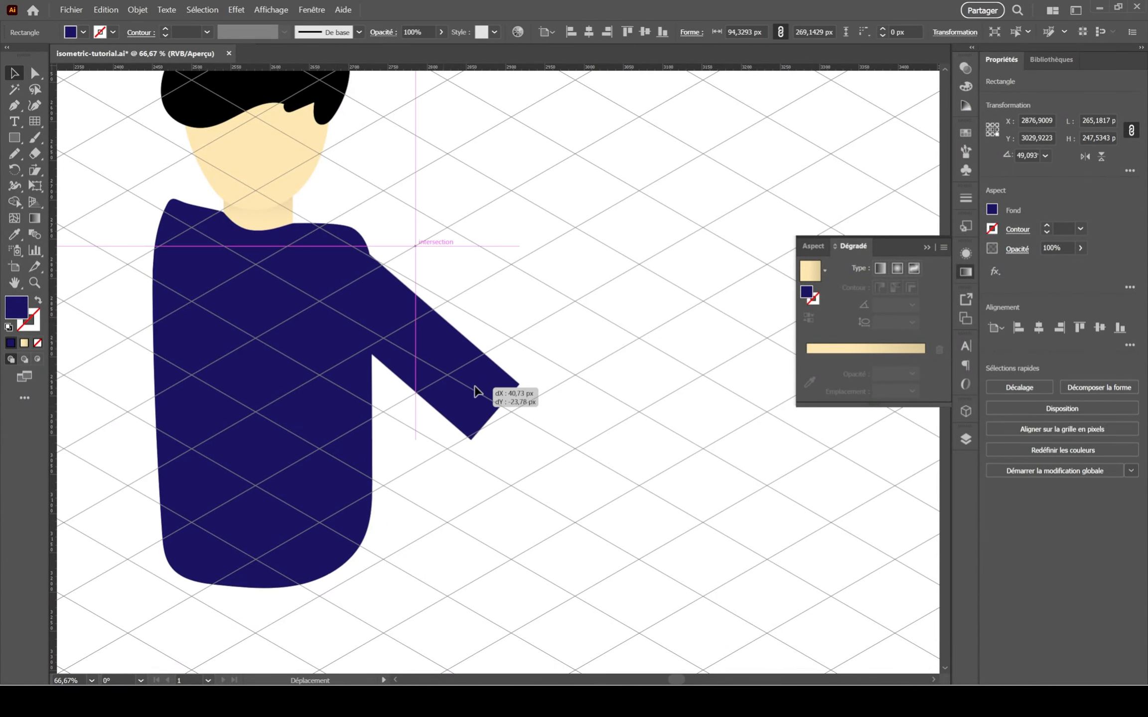
# Round the outer elbow corner of the upper-arm rectangle.
pyautogui.press('a')
pyautogui.click(577, 254)
pyautogui.click(422, 344)
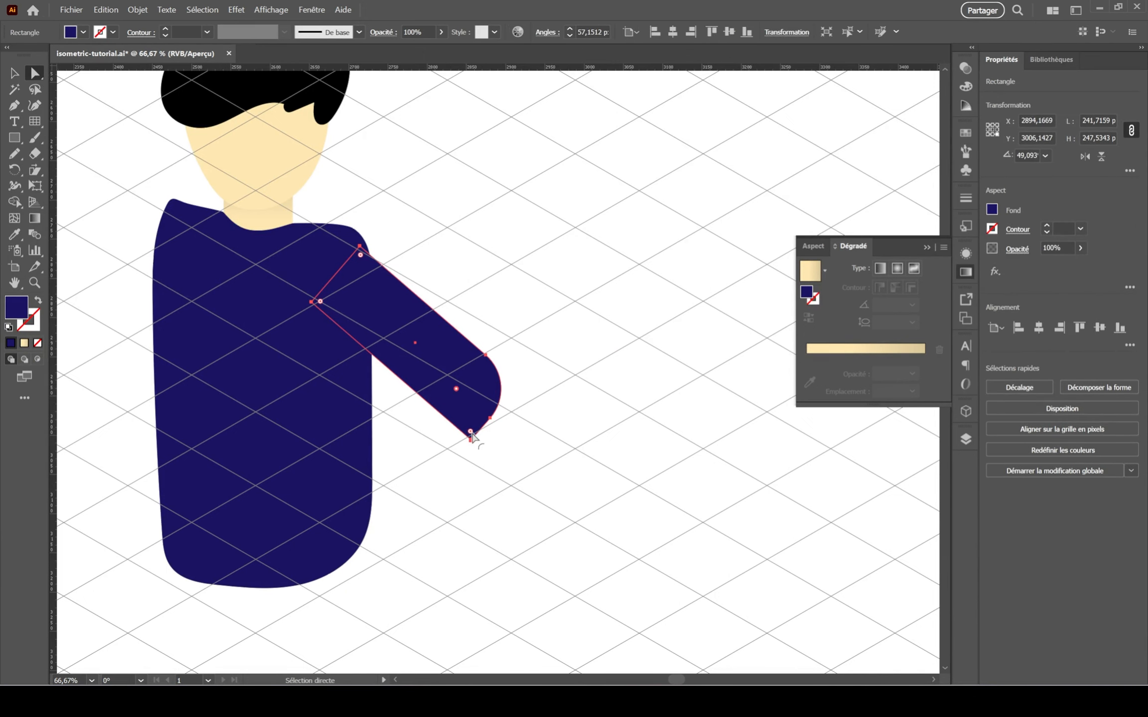
pyautogui.click(617, 363)
pyautogui.moveTo(617, 362); pyautogui.dragTo(586, 302)
pyautogui.moveTo(378, 271); pyautogui.dragTo(364, 257)
pyautogui.moveTo(379, 319); pyautogui.dragTo(475, 437)
pyautogui.hotkey('ctrl', 'z')
# Draw a second rectangle about 84 × 223 px hanging below the elbow as the forearm.
pyautogui.press('m')
pyautogui.moveTo(399, 303); pyautogui.dragTo(464, 478)
pyautogui.click(15, 73)
pyautogui.click(379, 423)
pyautogui.moveTo(445, 434); pyautogui.dragTo(433, 437)
# Round both lower corners of the forearm rectangle.
pyautogui.press('a')
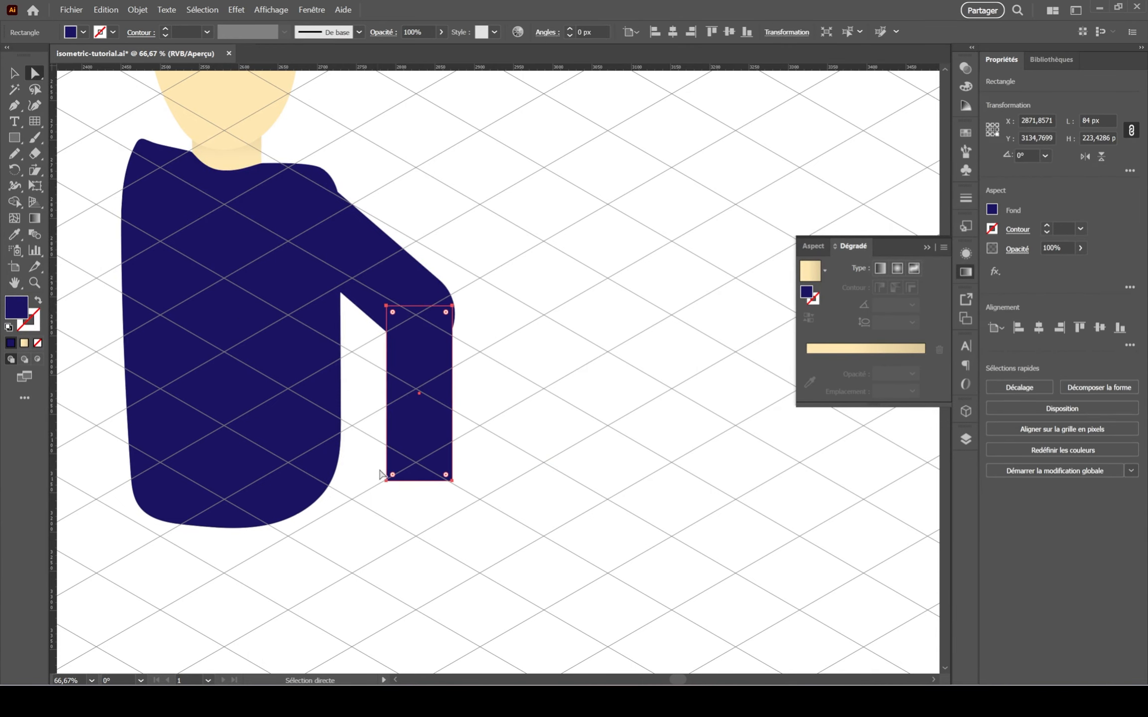
pyautogui.click(386, 481)
pyautogui.moveTo(392, 475); pyautogui.dragTo(423, 452)
pyautogui.click(452, 481)
pyautogui.click(503, 432)
pyautogui.scroll(-1, 503, 428)
pyautogui.moveTo(503, 426); pyautogui.dragTo(573, 450)
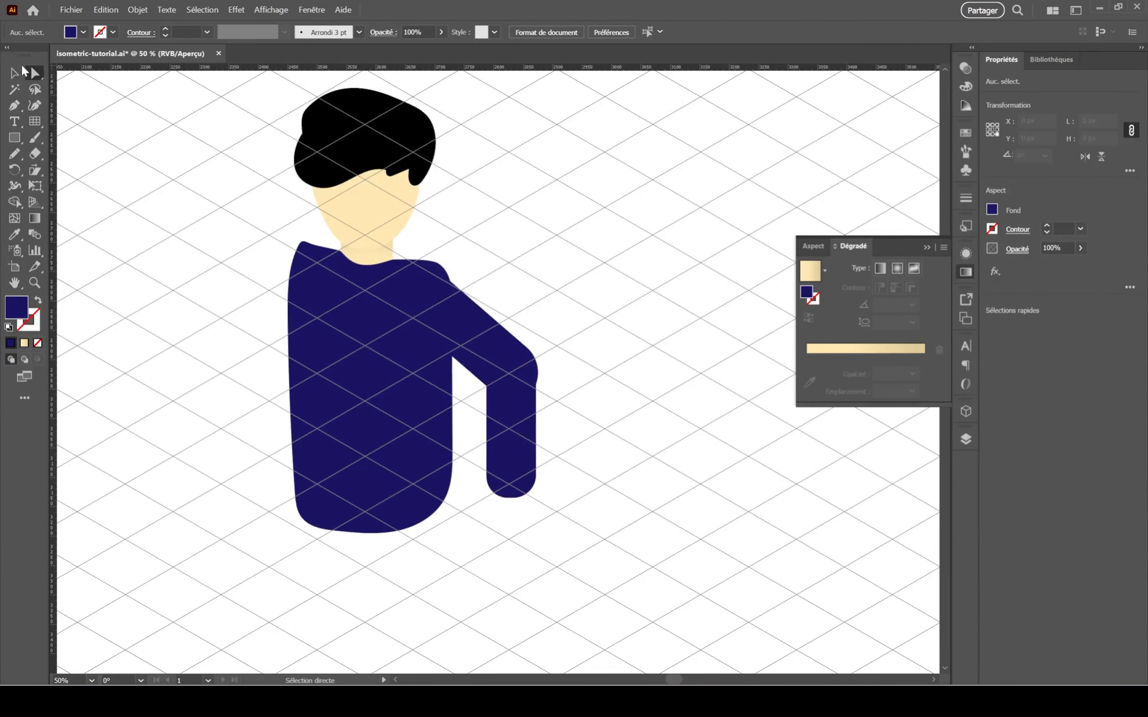
# Rotate the forearm to 330° towards the torso and align its upper end with the elbow.
pyautogui.click(15, 73)
pyautogui.click(518, 461)
pyautogui.moveTo(538, 501); pyautogui.dragTo(500, 505)
pyautogui.moveTo(510, 440); pyautogui.dragTo(482, 427)
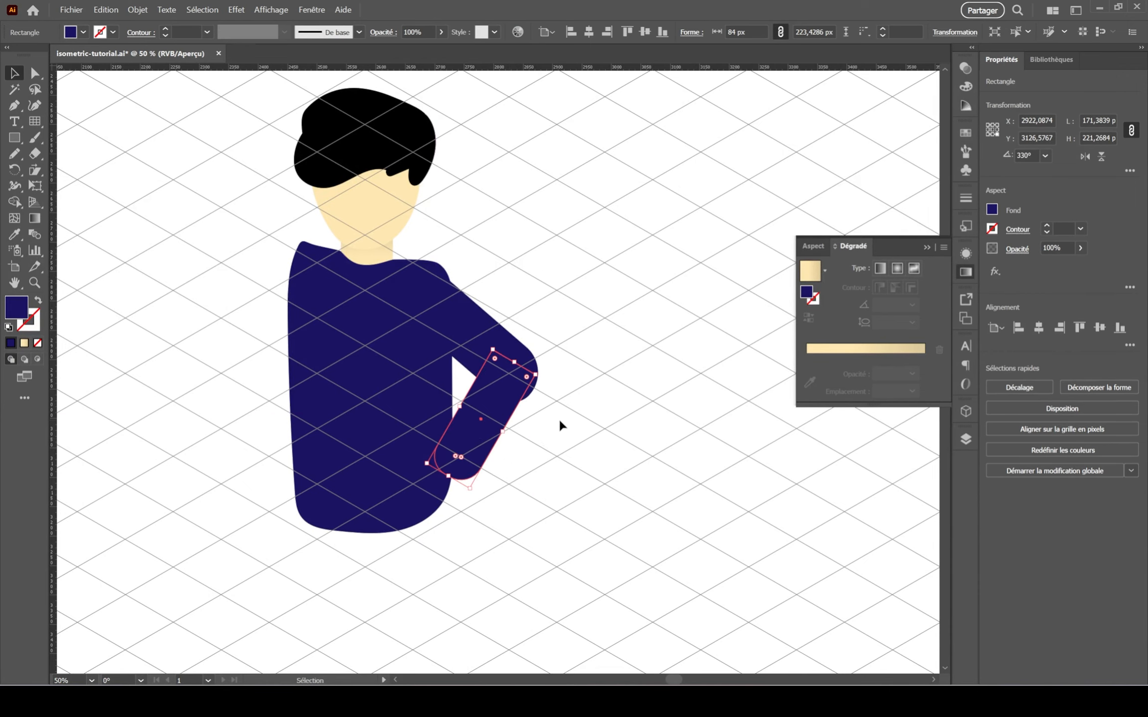
pyautogui.click(558, 417)
# Unite the upper arm and forearm into one shape and smooth the notch below the outer elbow.
pyautogui.scroll(3, 558, 418)
pyautogui.click(321, 418)
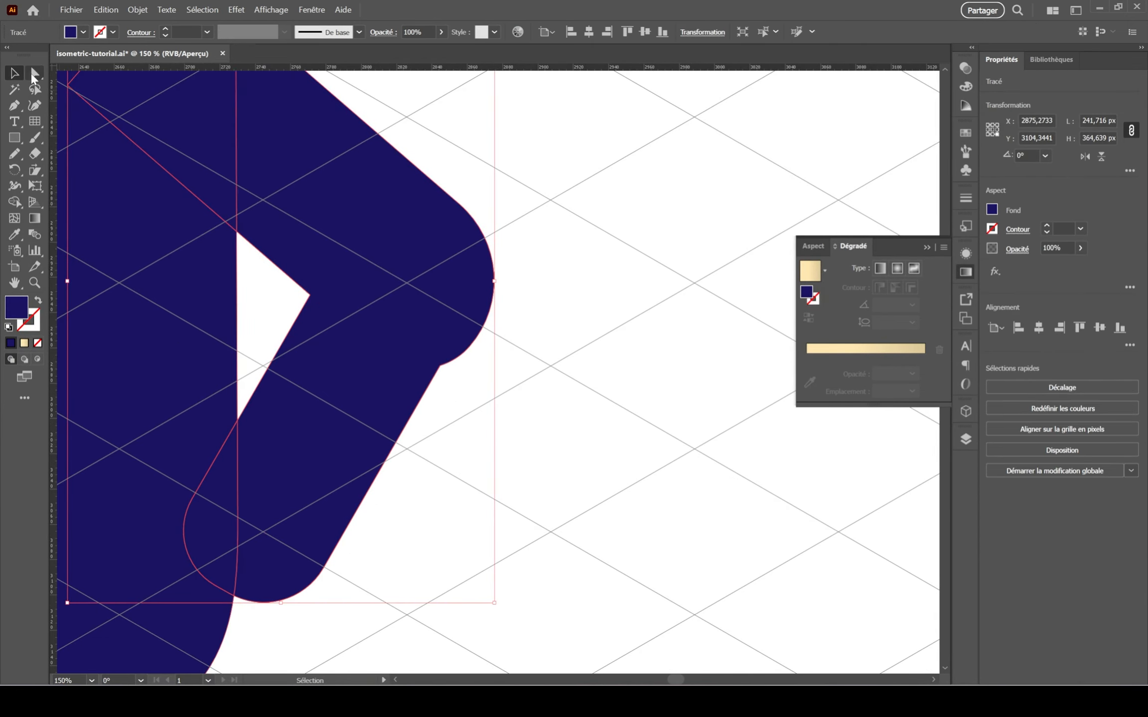
pyautogui.click(32, 73)
pyautogui.click(673, 517)
pyautogui.click(309, 296)
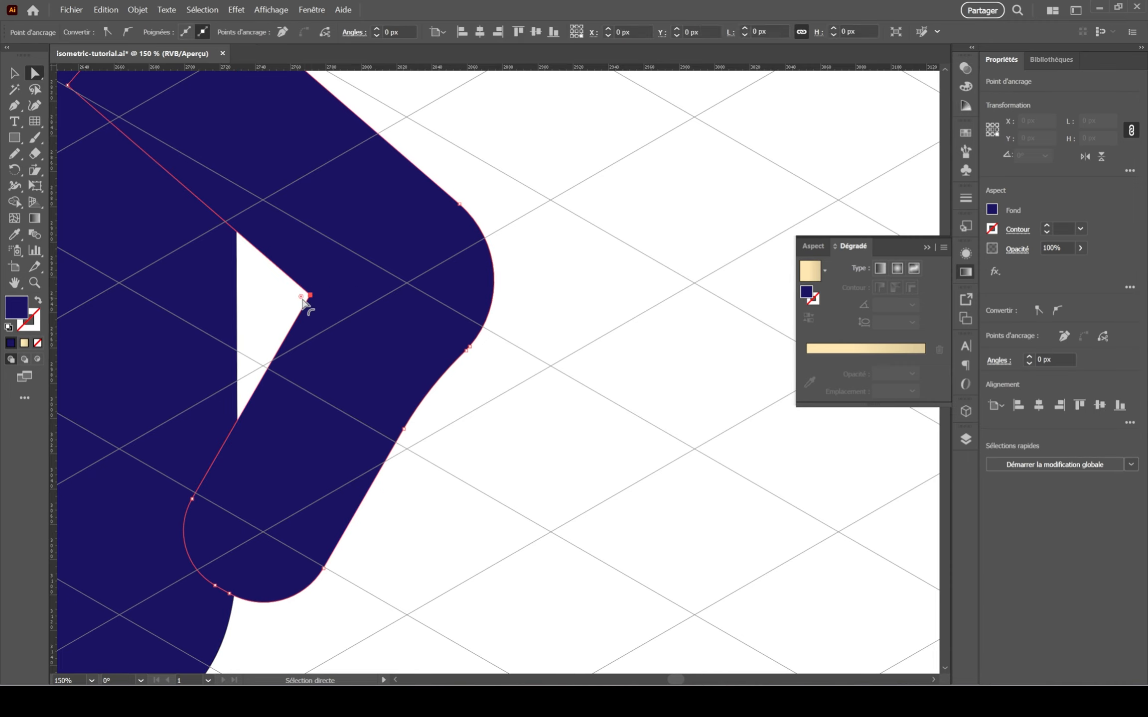
pyautogui.click(559, 343)
# Save the illustration with the finished arm shape.
pyautogui.scroll(-3, 536, 349)
pyautogui.scroll(2, 536, 349)
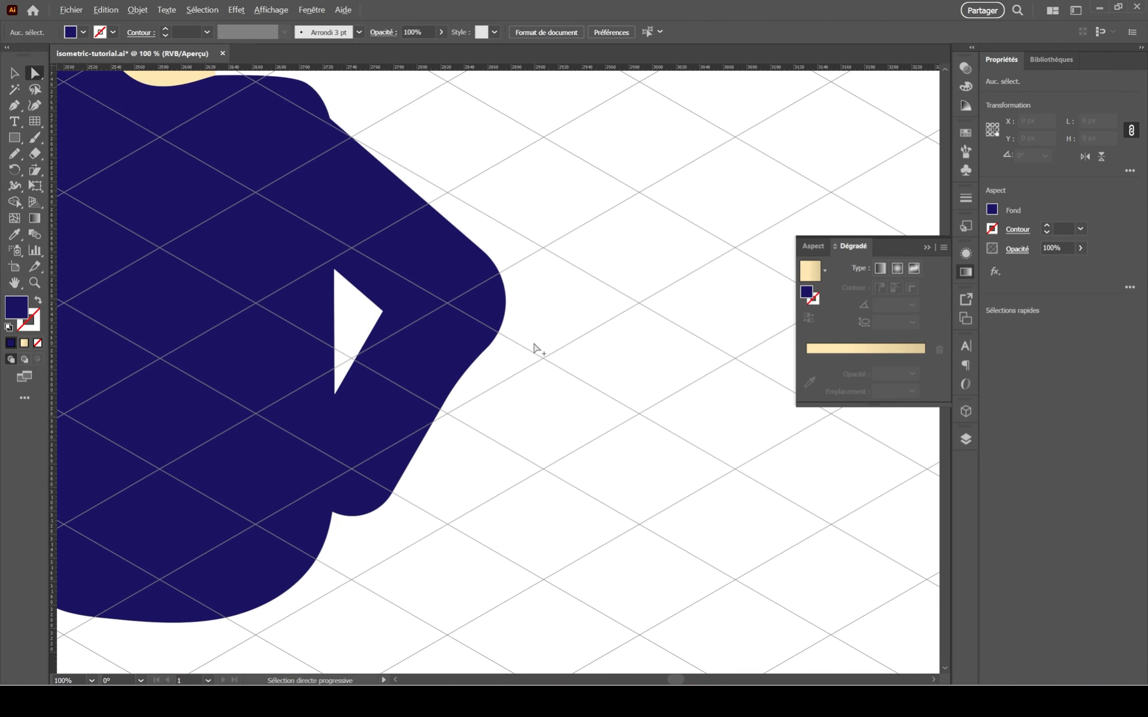
pyautogui.click(383, 427)
pyautogui.click(569, 459)
pyautogui.scroll(-1, 573, 457)
pyautogui.hotkey('ctrl', 's')
pyautogui.scroll(1, 644, 419)
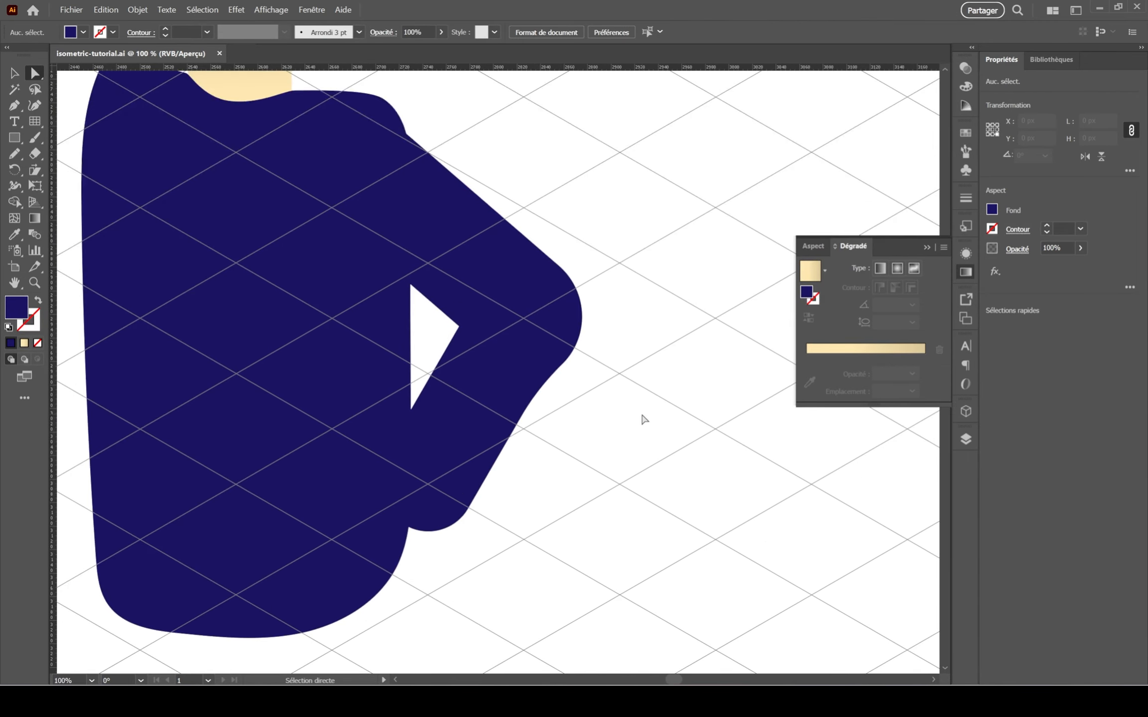
# Draw a freehand shading shape along the torso's right side in Draw Inside mode.
pyautogui.scroll(-1, 528, 409)
pyautogui.click(494, 341)
pyautogui.click(626, 338)
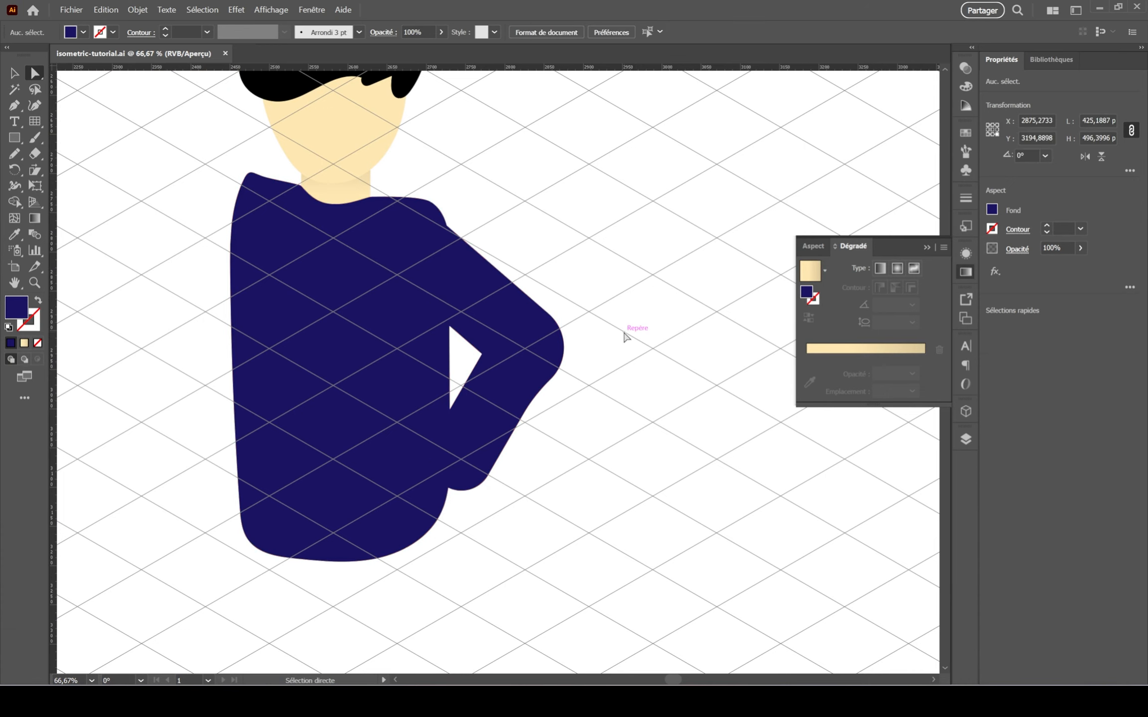
pyautogui.click(367, 385)
pyautogui.click(39, 360)
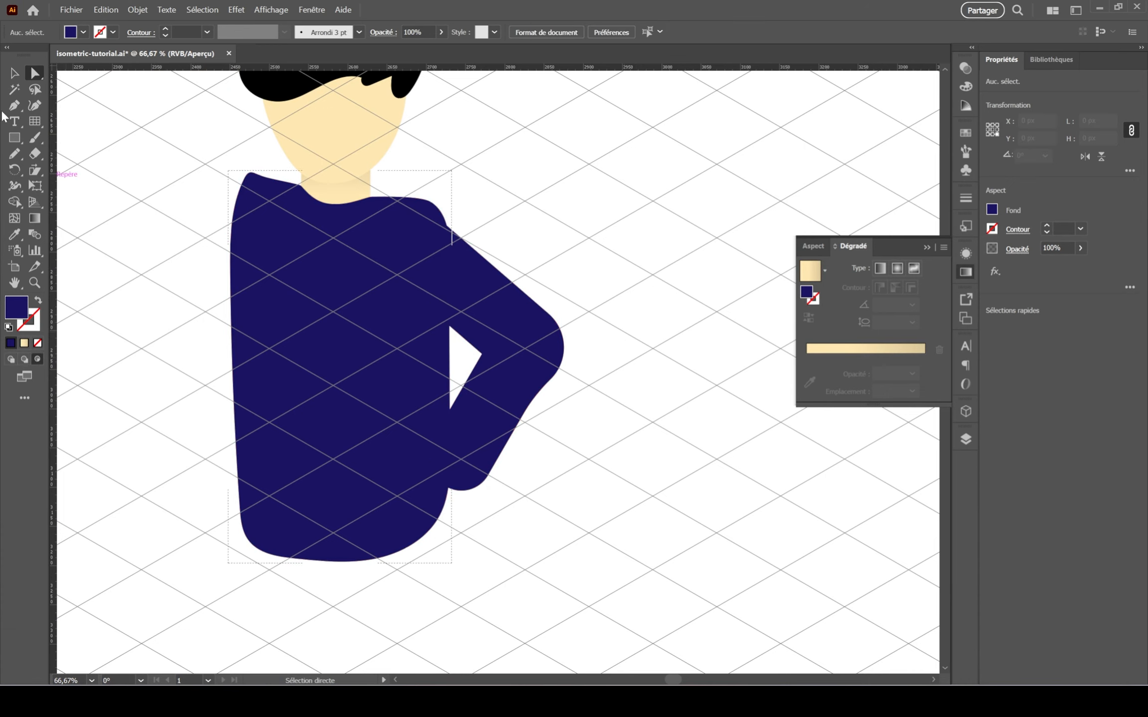
pyautogui.moveTo(417, 437)
pyautogui.mouseDown()
pyautogui.moveTo(381, 583)
pyautogui.moveTo(436, 609)
pyautogui.moveTo(377, 586)
pyautogui.mouseUp()
# Sample the torso's dark blue for the shading shape and make it a lighter blue.
pyautogui.press('i')
pyautogui.click(364, 451)
pyautogui.click(992, 210)
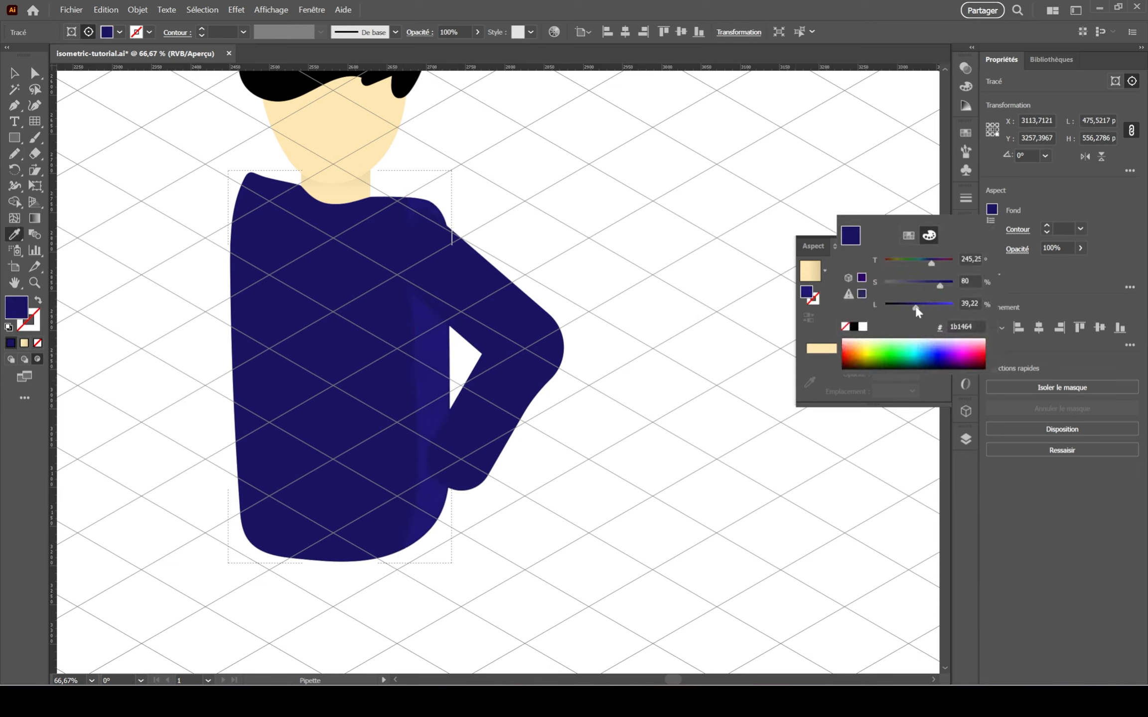
pyautogui.moveTo(901, 304); pyautogui.dragTo(923, 308)
pyautogui.click(468, 138)
pyautogui.hotkey('ctrl', 'z')
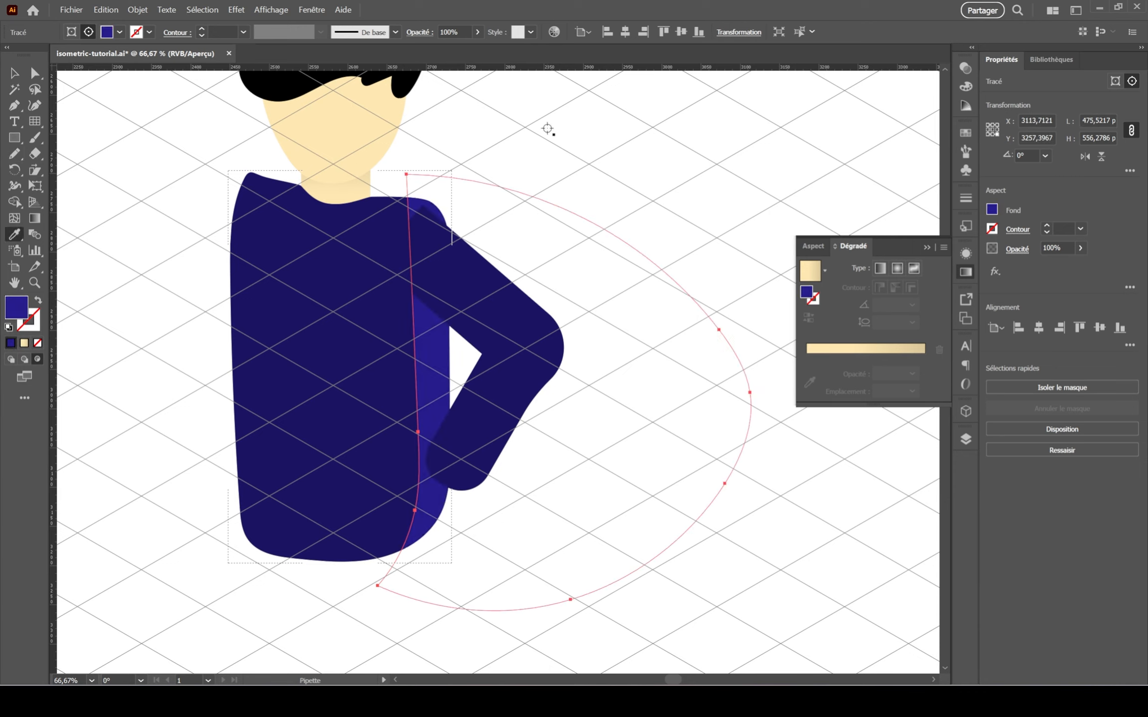
pyautogui.press('v')
pyautogui.click(676, 152)
pyautogui.scroll(-1, 659, 450)
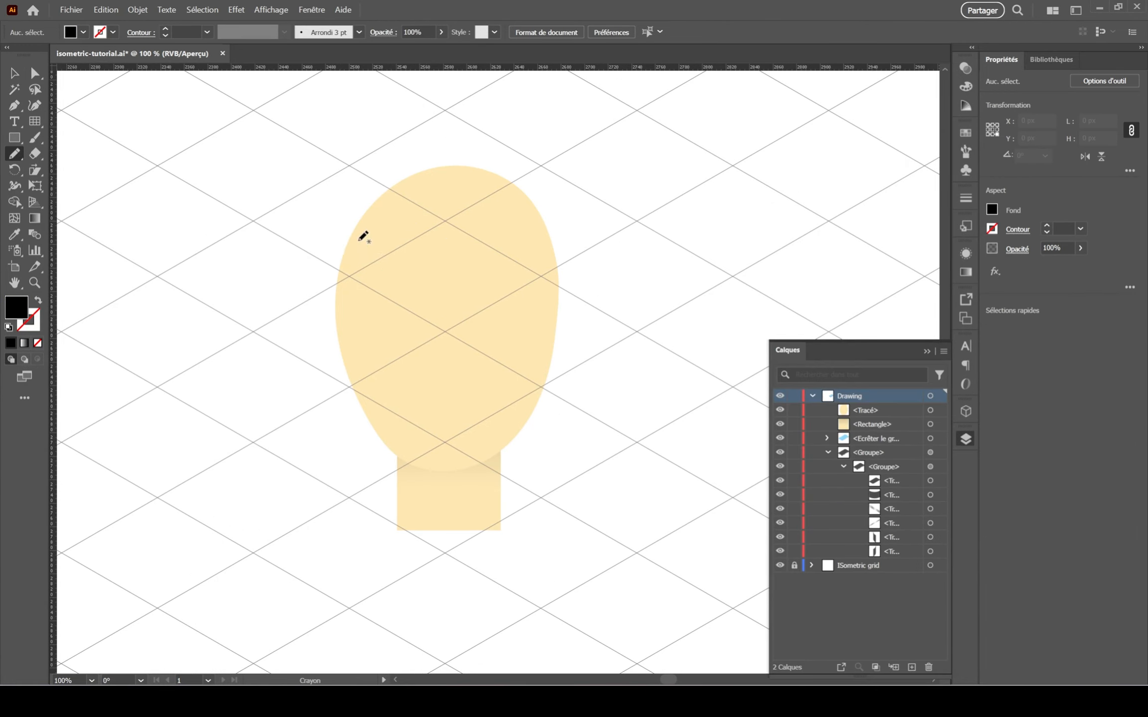
# Try a freehand hair shape with a short fringe over the top of the head, filled with black.
pyautogui.moveTo(604, 228); pyautogui.dragTo(341, 266)
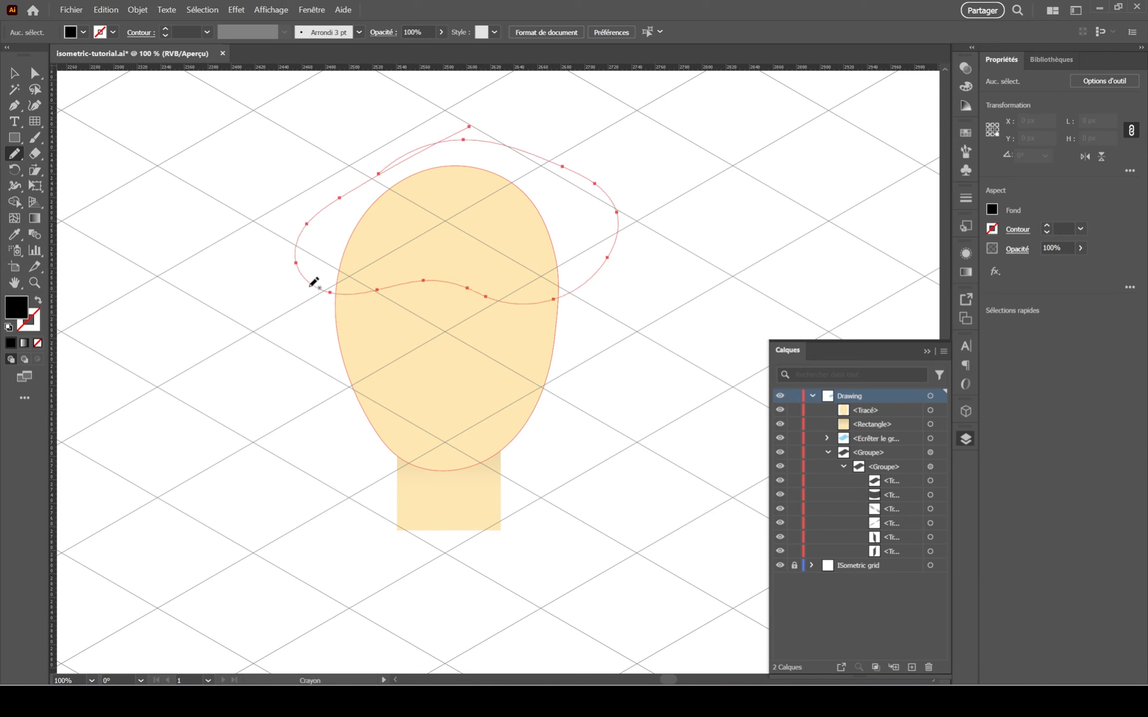
pyautogui.hotkey('ctrl', 'z')
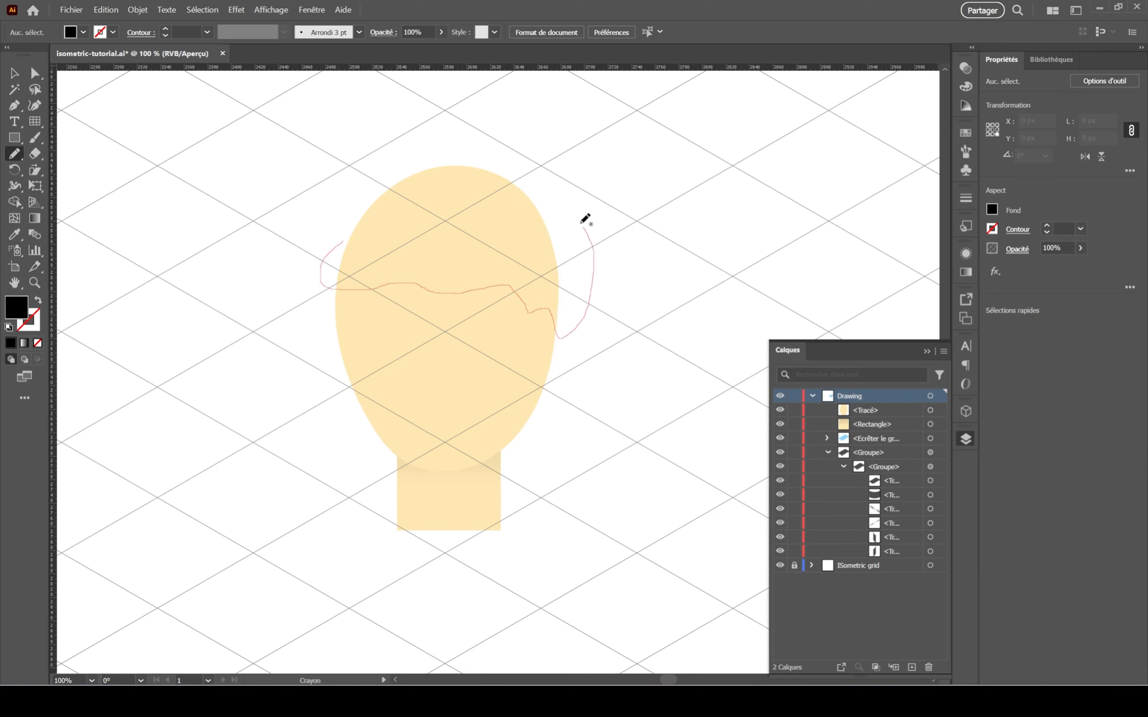
pyautogui.moveTo(381, 286); pyautogui.dragTo(390, 284)
pyautogui.click(991, 211)
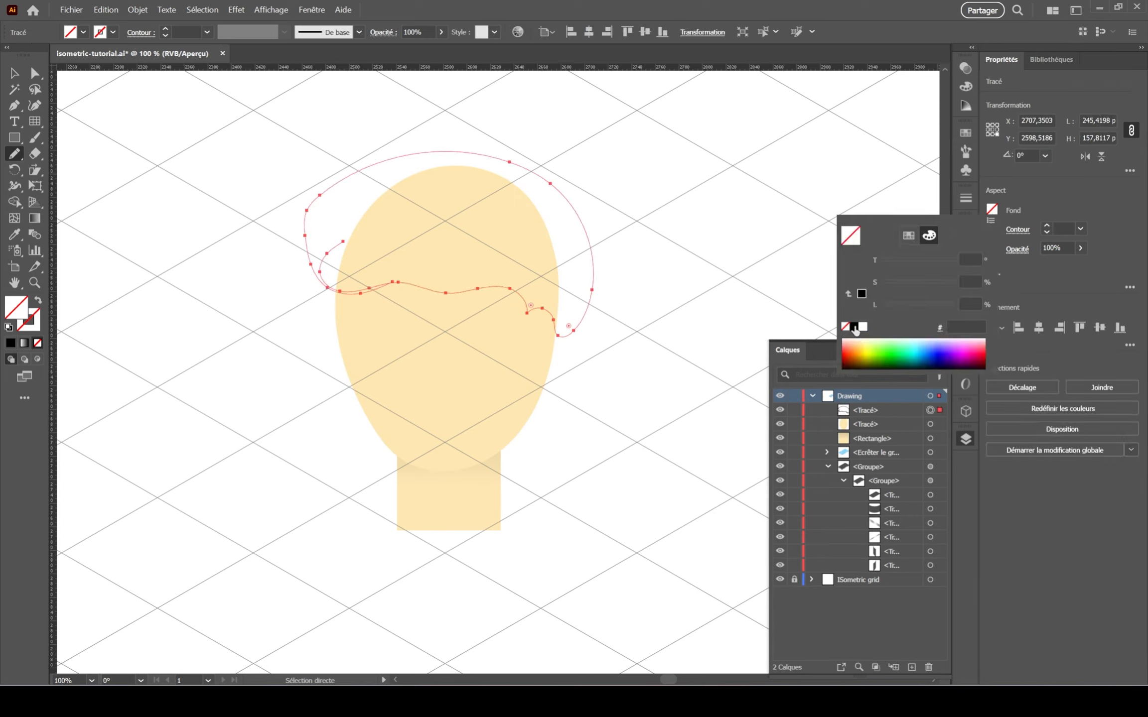
pyautogui.click(856, 328)
# Move the black hair shape lower on the head and adjust an anchor point at its right side.
pyautogui.click(15, 74)
pyautogui.click(214, 199)
pyautogui.moveTo(515, 273); pyautogui.dragTo(524, 324)
pyautogui.click(35, 75)
pyautogui.click(602, 298)
pyautogui.moveTo(568, 289); pyautogui.dragTo(565, 285)
pyautogui.click(286, 224)
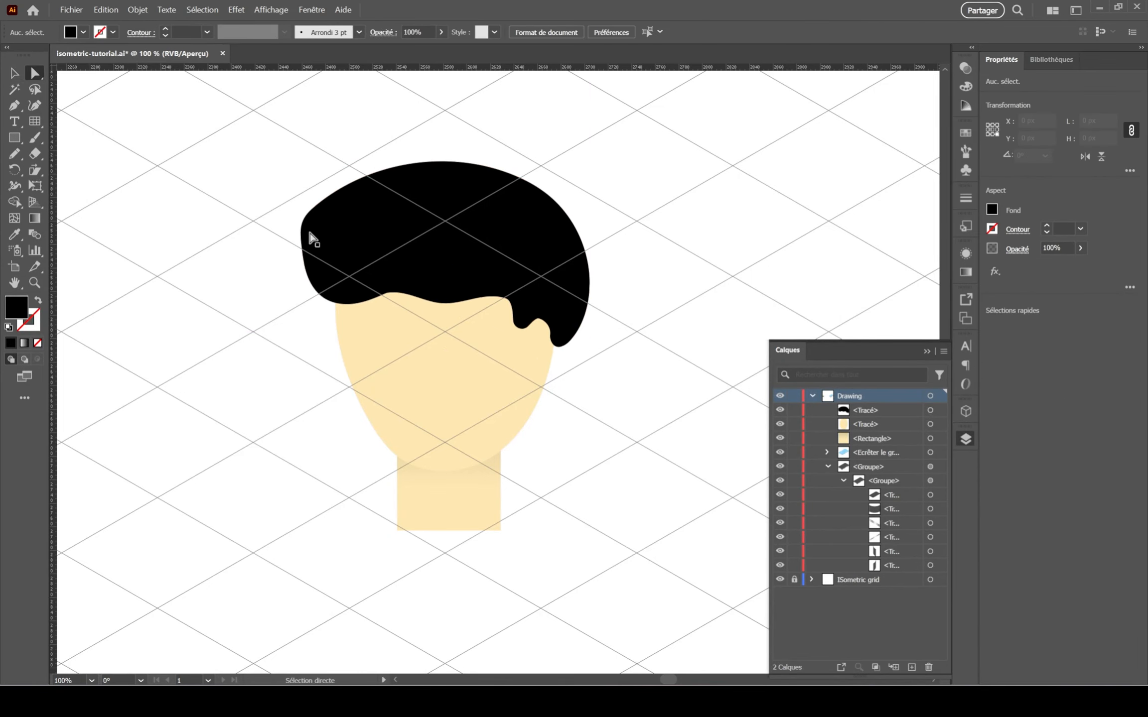
# Narrow the hair to about 223 px and centre it over the head.
pyautogui.click(14, 73)
pyautogui.click(349, 244)
pyautogui.moveTo(300, 255); pyautogui.dragTo(314, 255)
pyautogui.moveTo(450, 261); pyautogui.dragTo(455, 266)
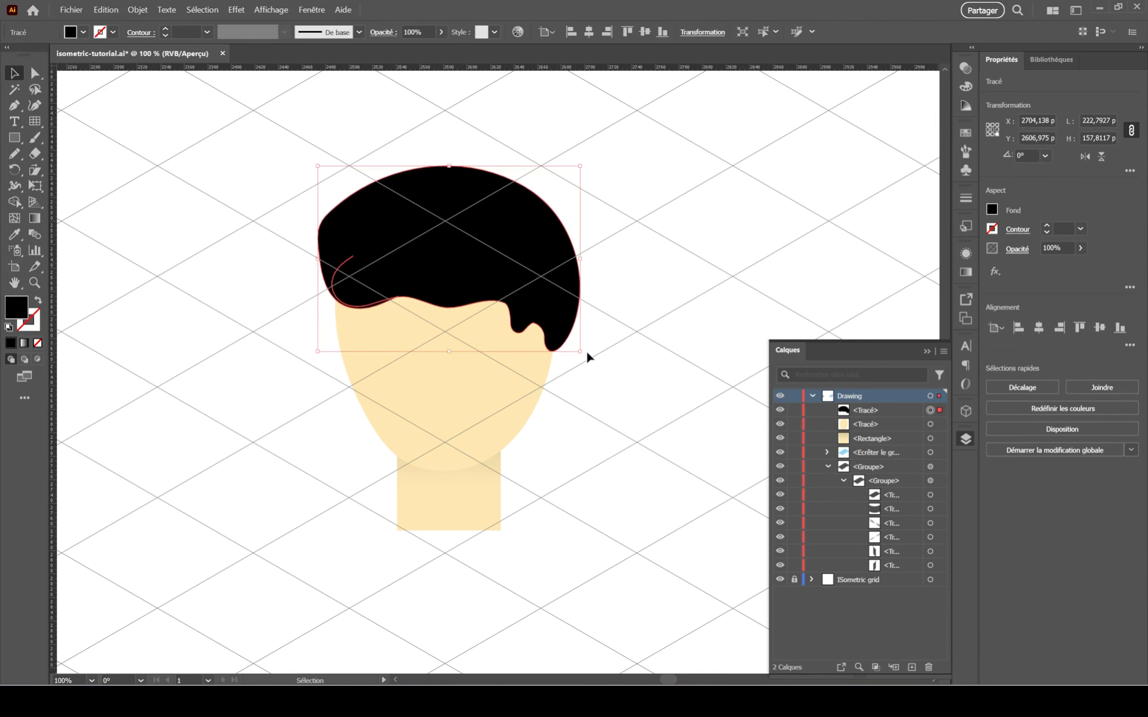
pyautogui.click(174, 371)
# Try adjusting the hair's left edge and delete the short-fringed hair shape.
pyautogui.scroll(-2, 291, 473)
pyautogui.scroll(2, 291, 471)
pyautogui.click(461, 195)
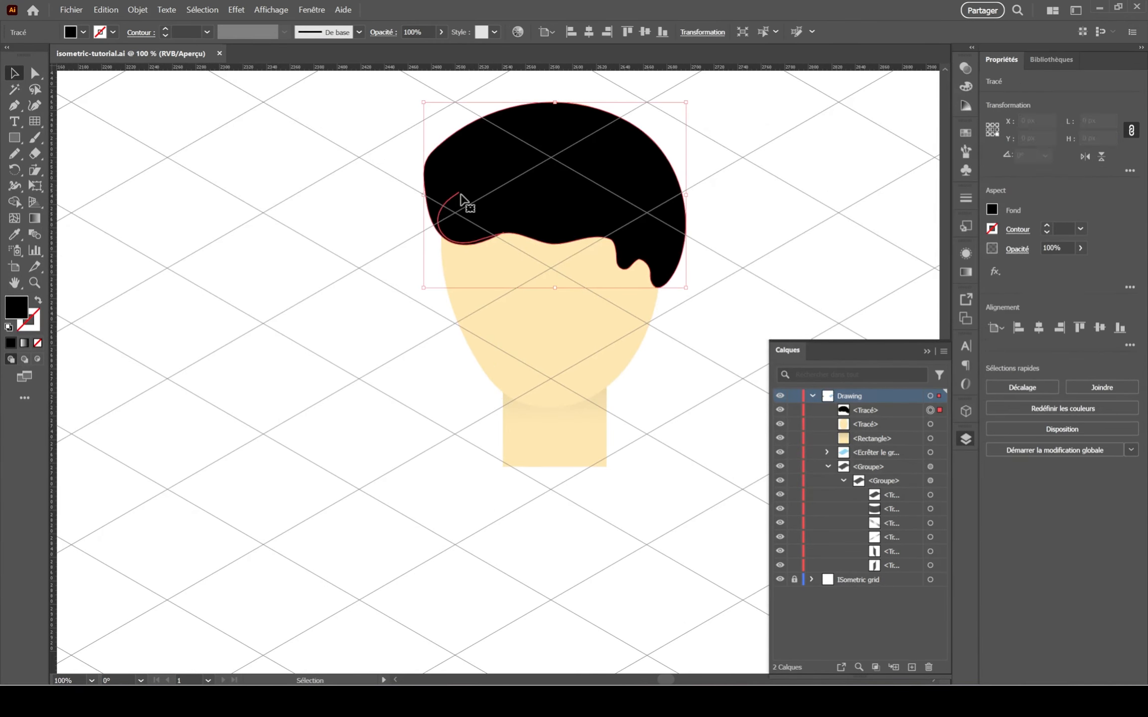
pyautogui.moveTo(431, 215); pyautogui.dragTo(429, 220)
pyautogui.click(355, 326)
pyautogui.scroll(-1, 355, 325)
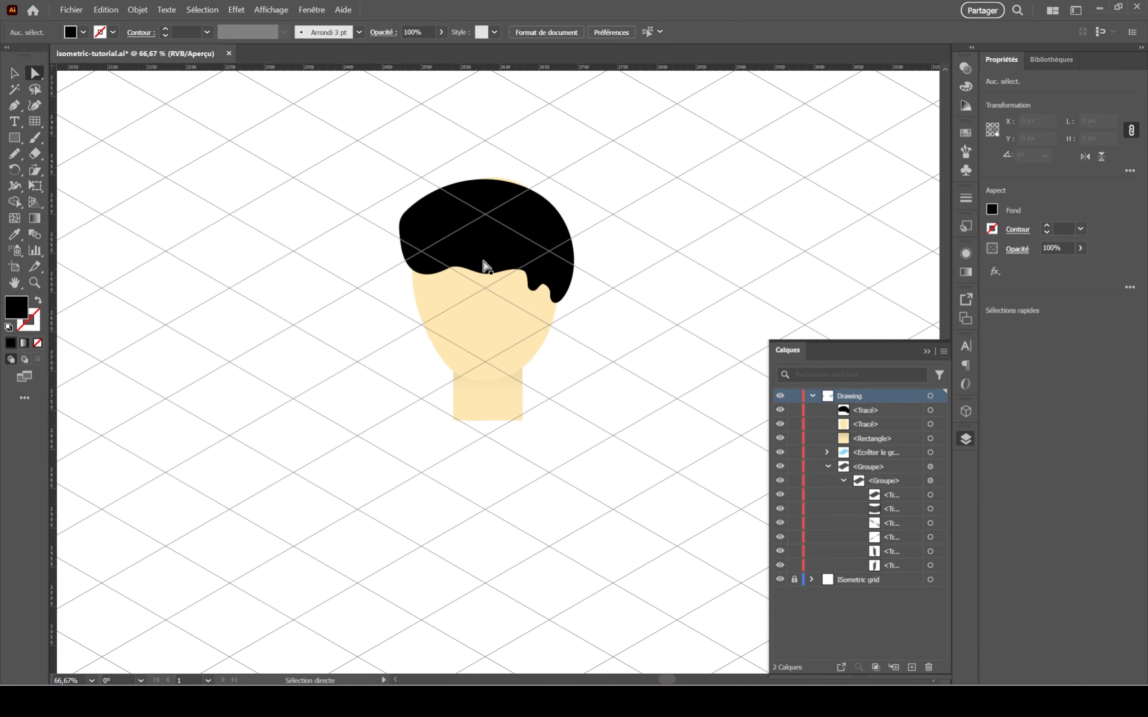
pyautogui.click(482, 259)
pyautogui.press('Delete')
# Try a freehand swept hair shape about 259 × 152 px over the head, filled with black.
pyautogui.scroll(1, 517, 259)
pyautogui.click(15, 154)
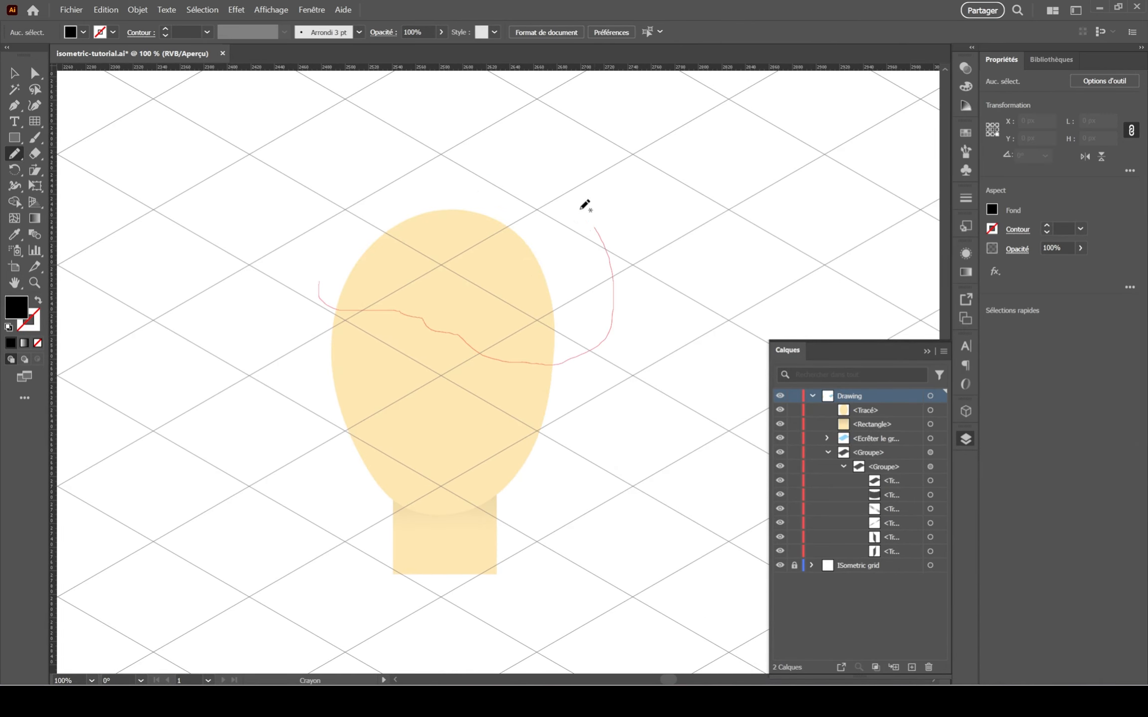
pyautogui.moveTo(581, 209); pyautogui.dragTo(310, 273)
pyautogui.click(992, 209)
pyautogui.click(854, 328)
pyautogui.click(1002, 187)
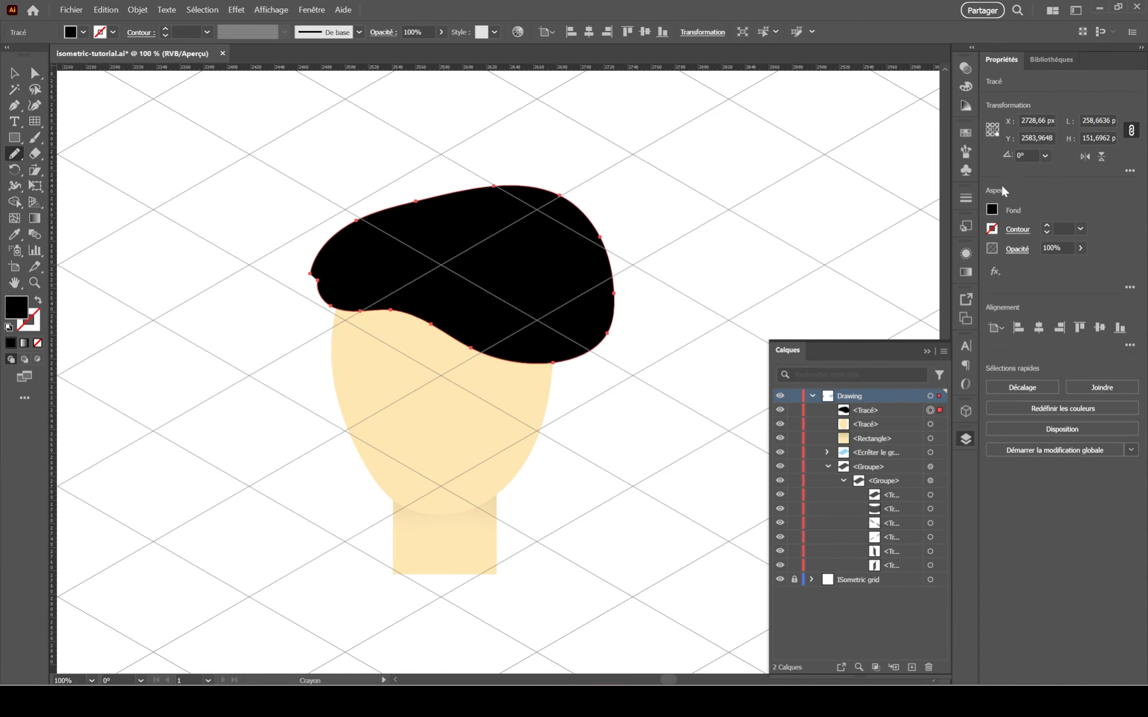
# Try the swept hair flipped horizontally and refitted over the head, and delete it.
pyautogui.click(1085, 156)
pyautogui.press('v')
pyautogui.moveTo(917, 283); pyautogui.dragTo(600, 283)
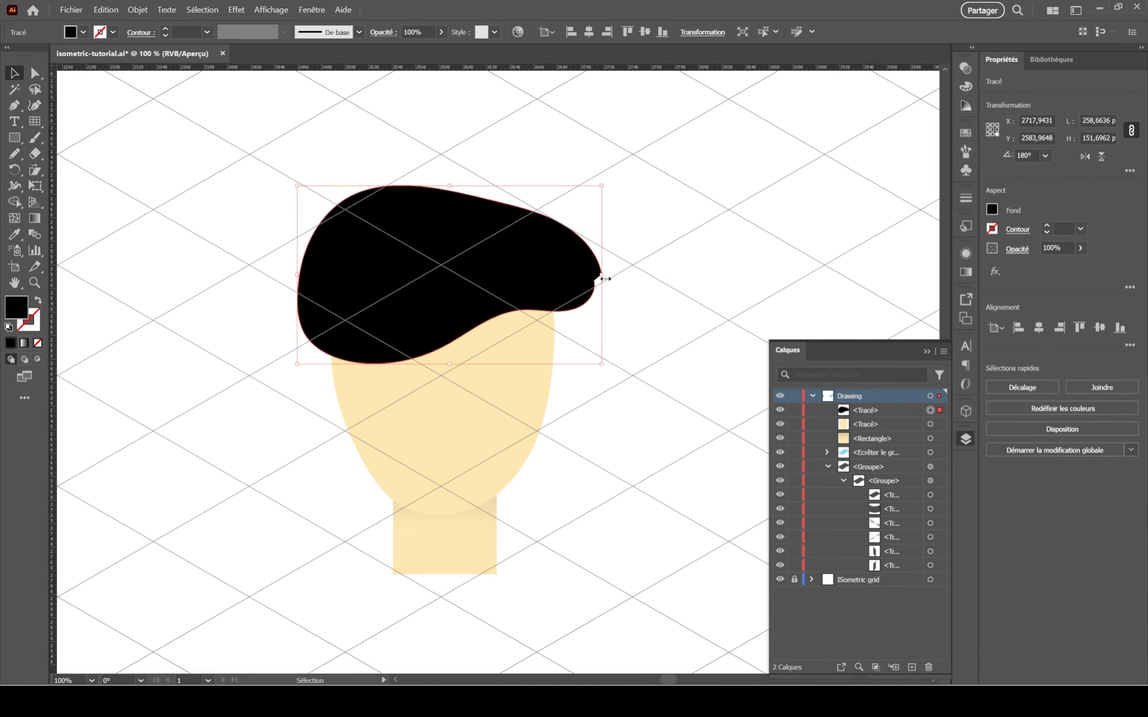
pyautogui.moveTo(605, 364); pyautogui.dragTo(578, 318)
pyautogui.click(669, 331)
pyautogui.click(445, 332)
pyautogui.press('Delete')
# Try a long freehand hair shape falling beside the face's right side, filled with black.
pyautogui.press('n')
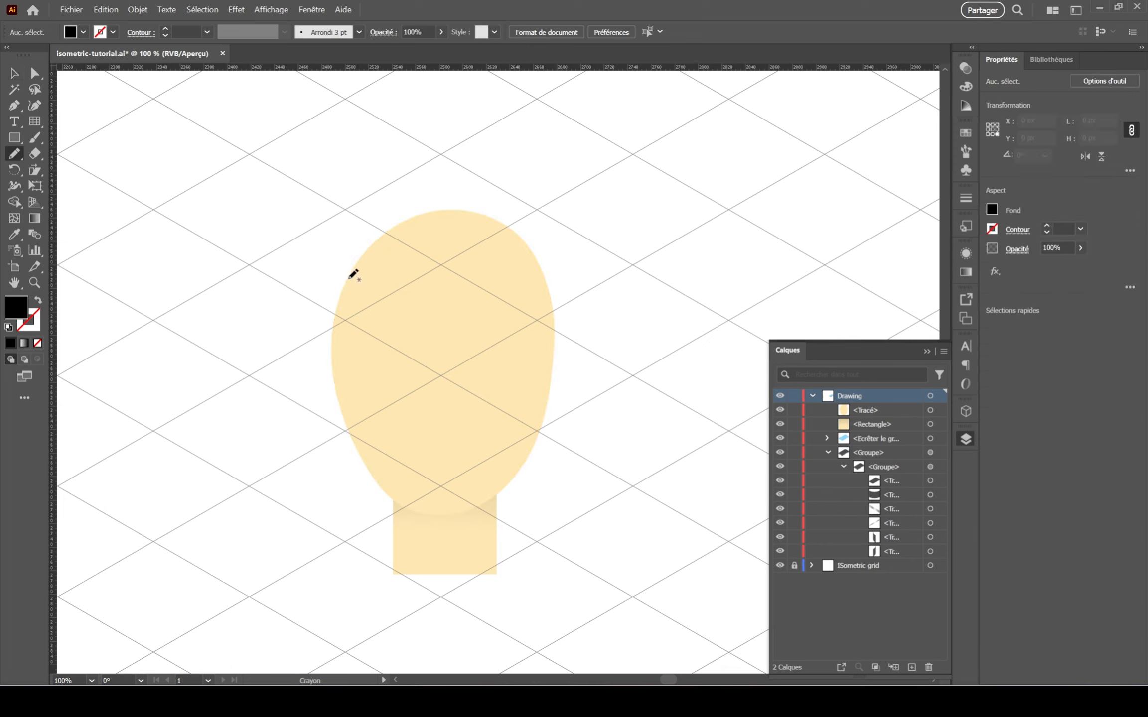
pyautogui.moveTo(403, 351); pyautogui.dragTo(405, 355)
pyautogui.hotkey('ctrl', 'z')
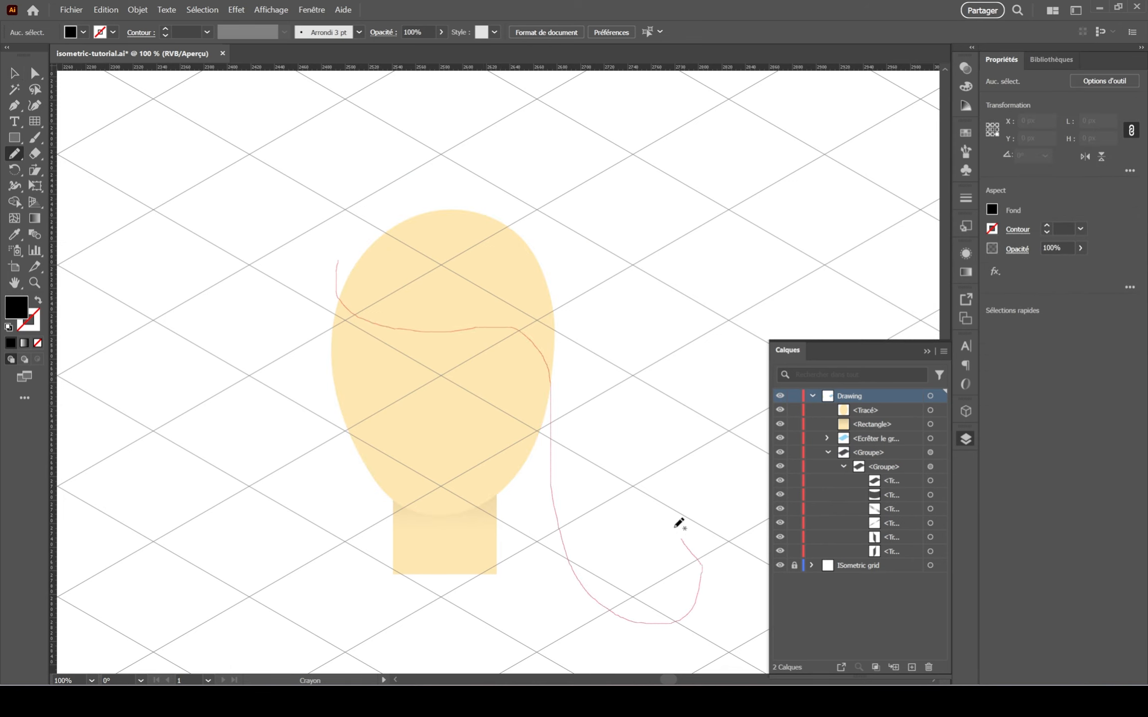
pyautogui.moveTo(675, 529); pyautogui.dragTo(323, 240)
pyautogui.click(992, 209)
pyautogui.click(855, 328)
pyautogui.click(450, 228)
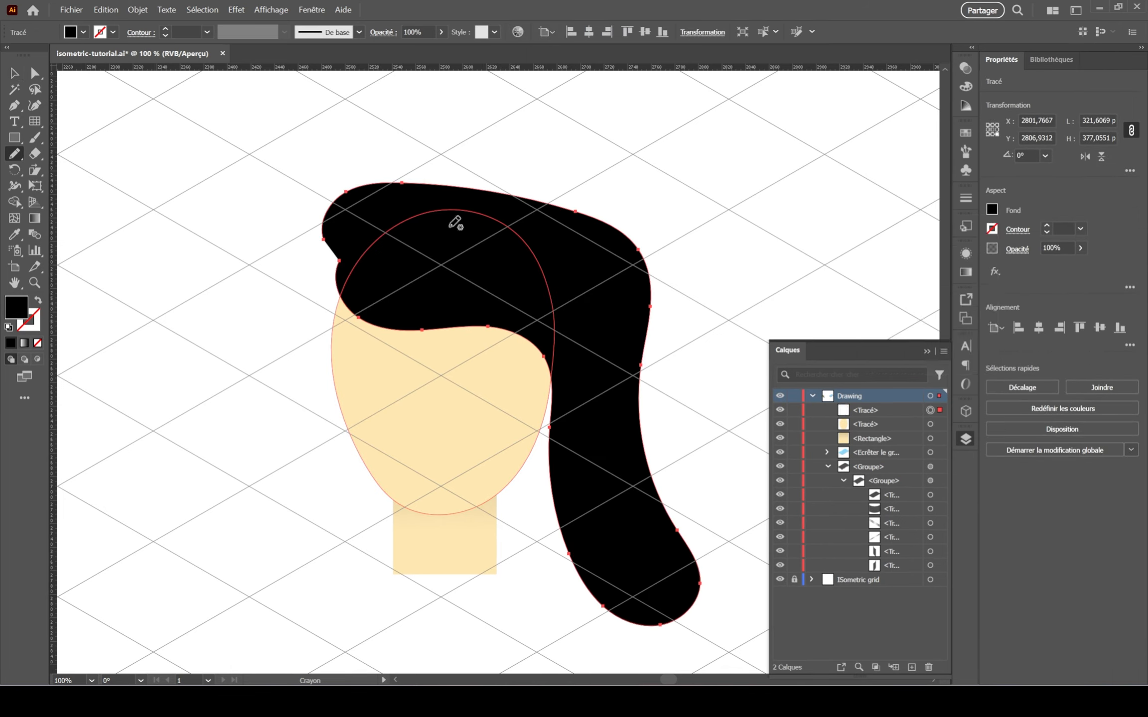
# Try repositioning the long hair on the head and delete it.
pyautogui.press('v')
pyautogui.moveTo(566, 283); pyautogui.dragTo(545, 290)
pyautogui.moveTo(597, 380); pyautogui.dragTo(595, 366)
pyautogui.press('Delete')
# Try a long freehand hair shape about 379 × 351 px flowing past the neck, filled with black, and delete it.
pyautogui.press('n')
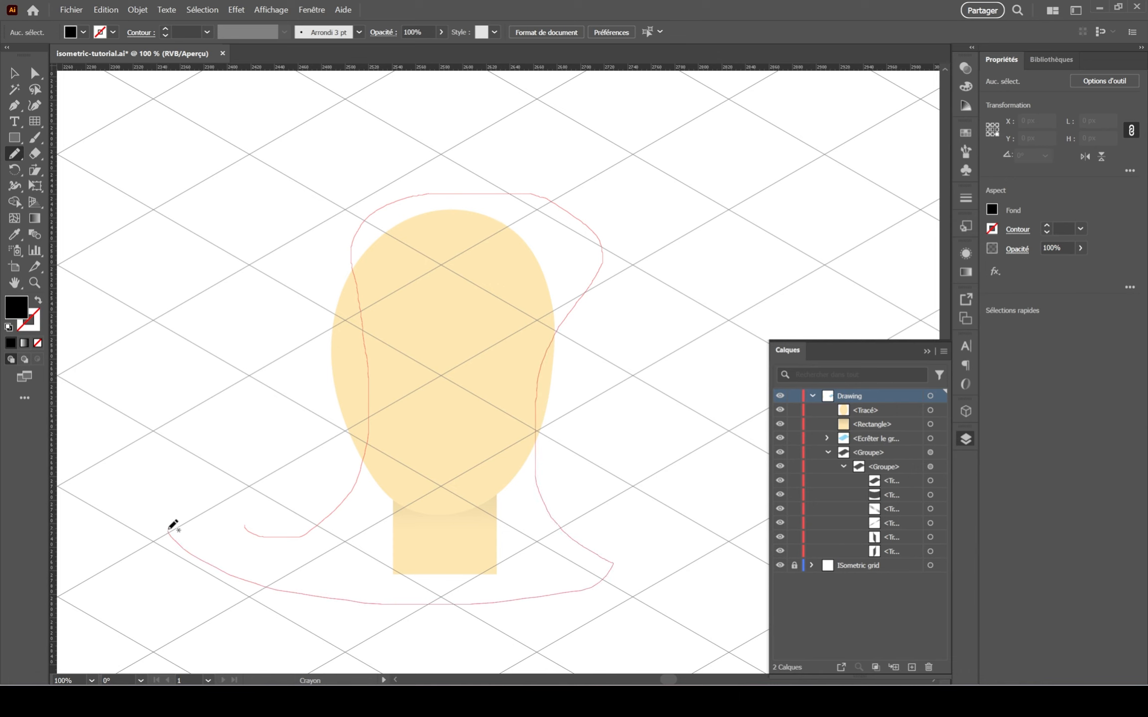
pyautogui.moveTo(173, 526); pyautogui.dragTo(168, 531)
pyautogui.click(992, 209)
pyautogui.click(861, 329)
pyautogui.press('v')
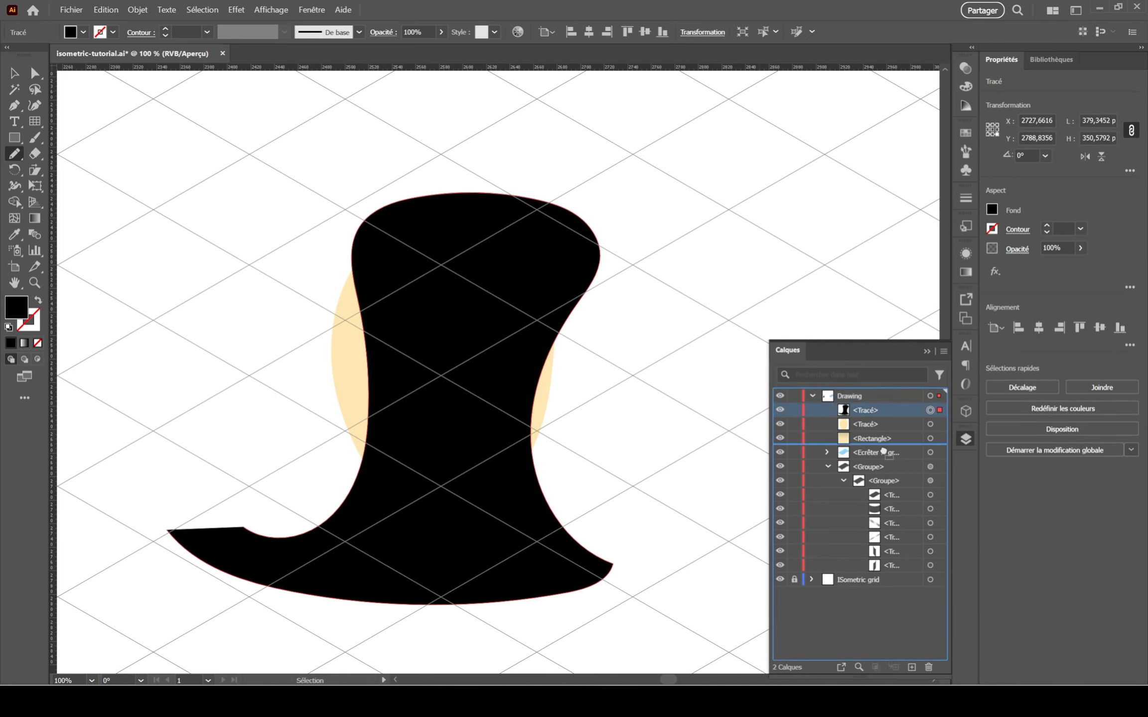
pyautogui.moveTo(884, 452); pyautogui.dragTo(884, 450)
pyautogui.hotkey('ctrl', 'z')
pyautogui.click(17, 77)
pyautogui.press('Delete')
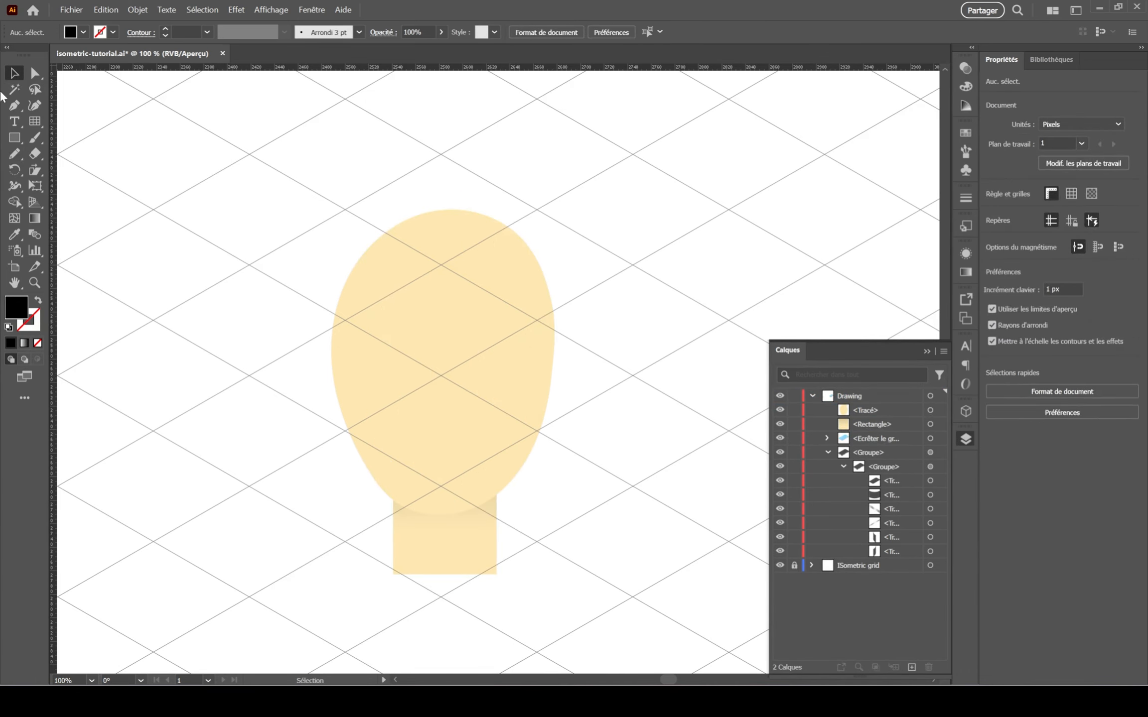
# Try a freehand short hair shape about 238 × 184 px with a notched fringe over the head, filled with black.
pyautogui.press('n')
pyautogui.moveTo(442, 302)
pyautogui.mouseDown()
pyautogui.moveTo(402, 297)
pyautogui.moveTo(443, 302)
pyautogui.mouseUp()
pyautogui.press('Delete')
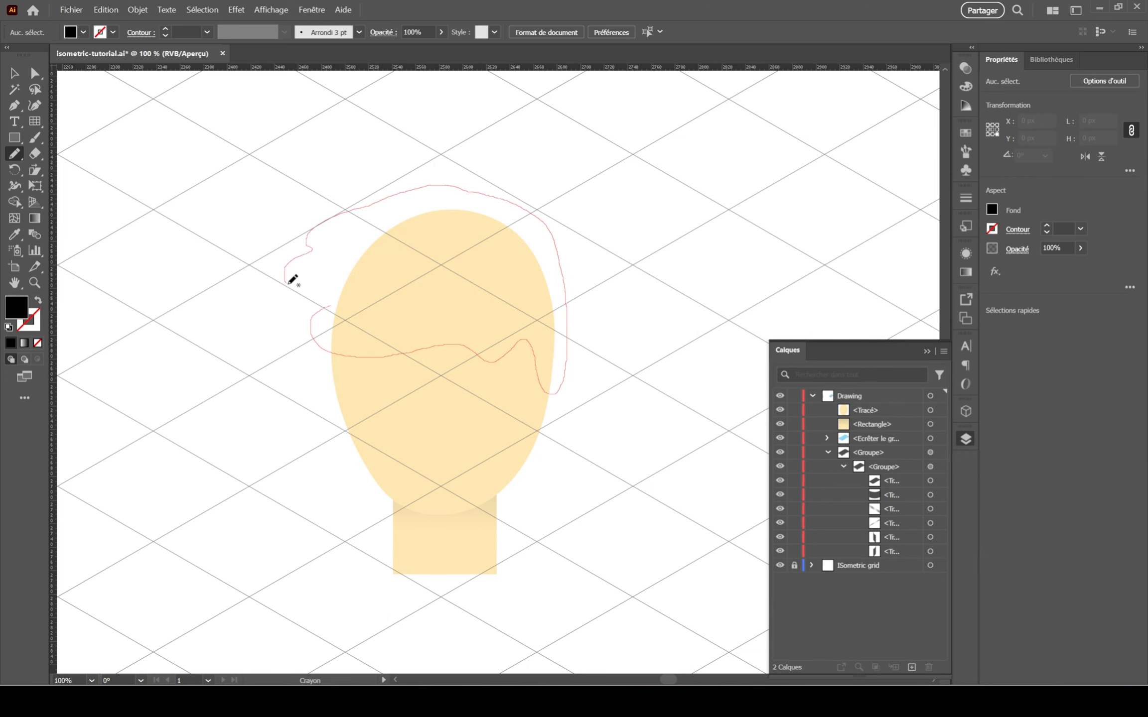
pyautogui.moveTo(293, 280); pyautogui.dragTo(324, 308)
pyautogui.click(992, 209)
pyautogui.click(853, 327)
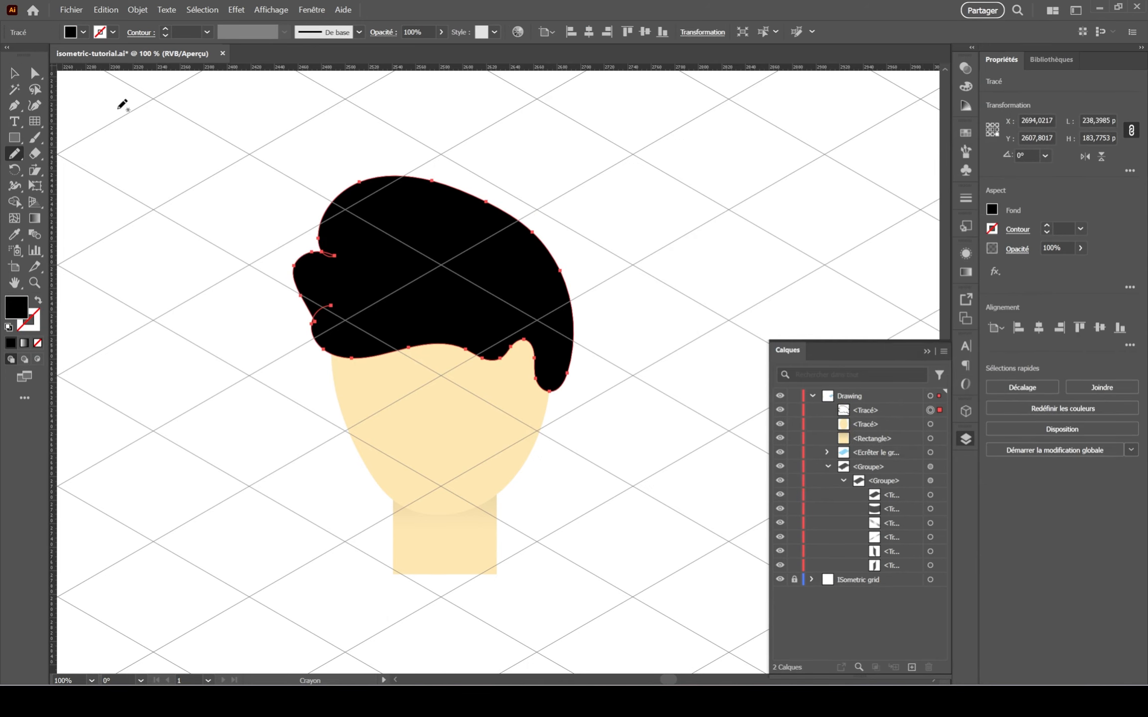
# Try shifting the short notched hair slightly down on the head, and delete it.
pyautogui.click(14, 73)
pyautogui.click(200, 154)
pyautogui.moveTo(500, 292); pyautogui.dragTo(500, 300)
pyautogui.click(701, 284)
pyautogui.scroll(-2, 702, 284)
pyautogui.click(567, 290)
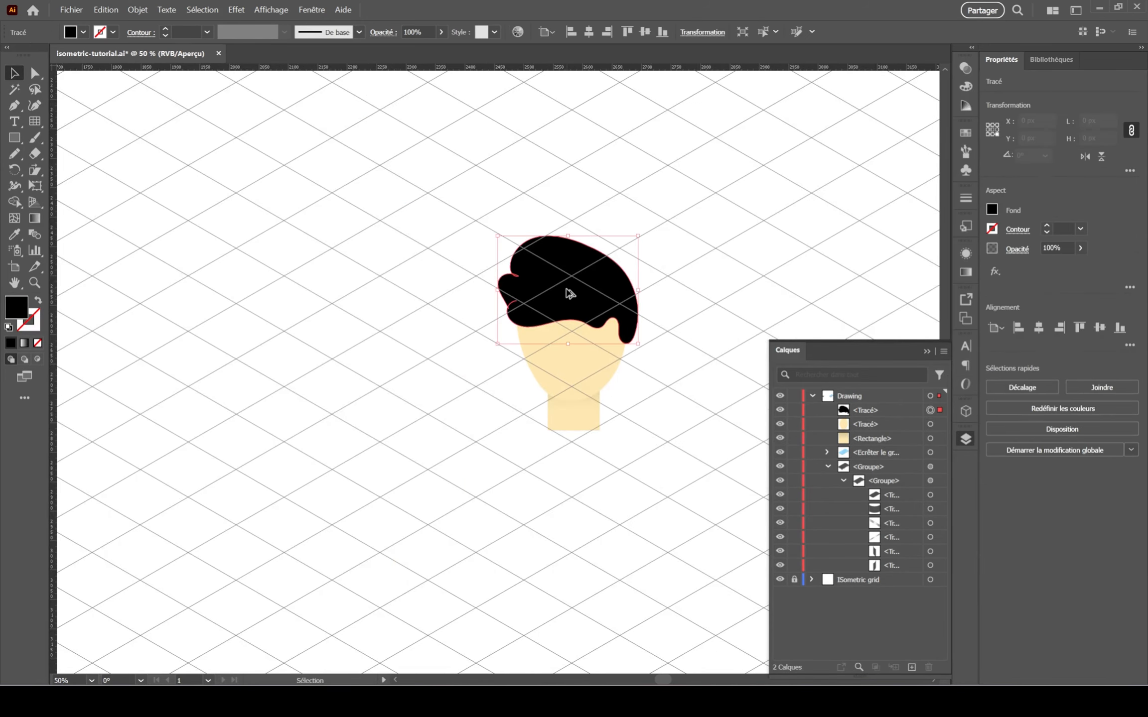
pyautogui.scroll(2, 571, 294)
pyautogui.press('a')
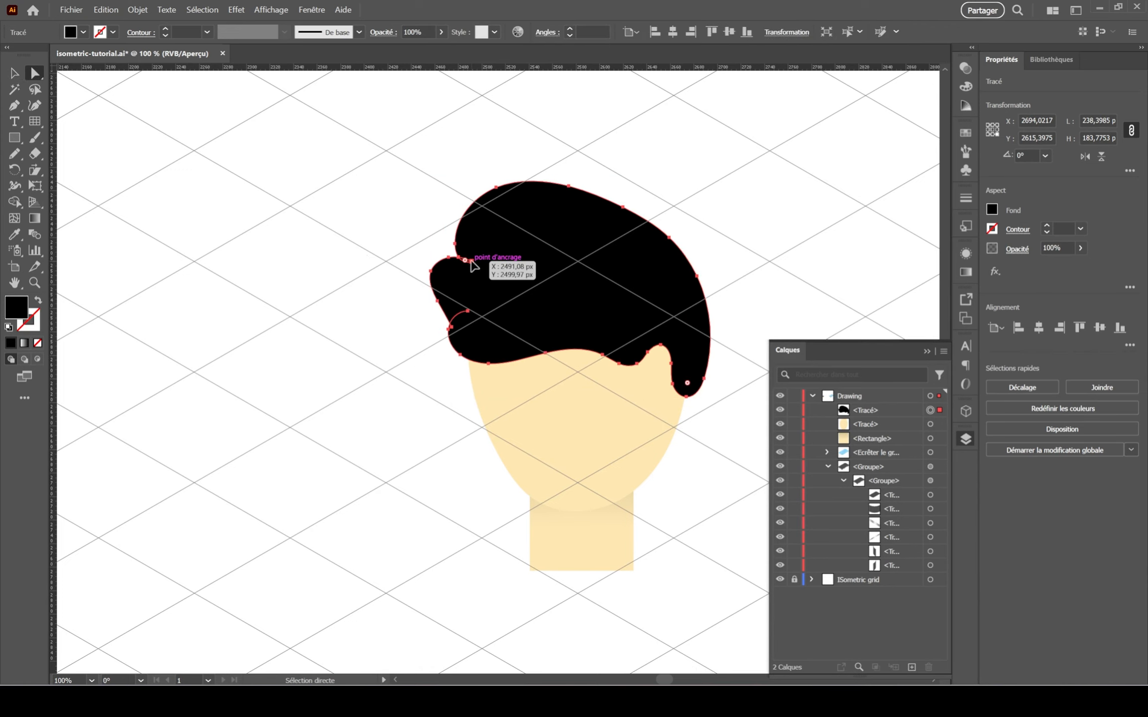
pyautogui.press('Delete')
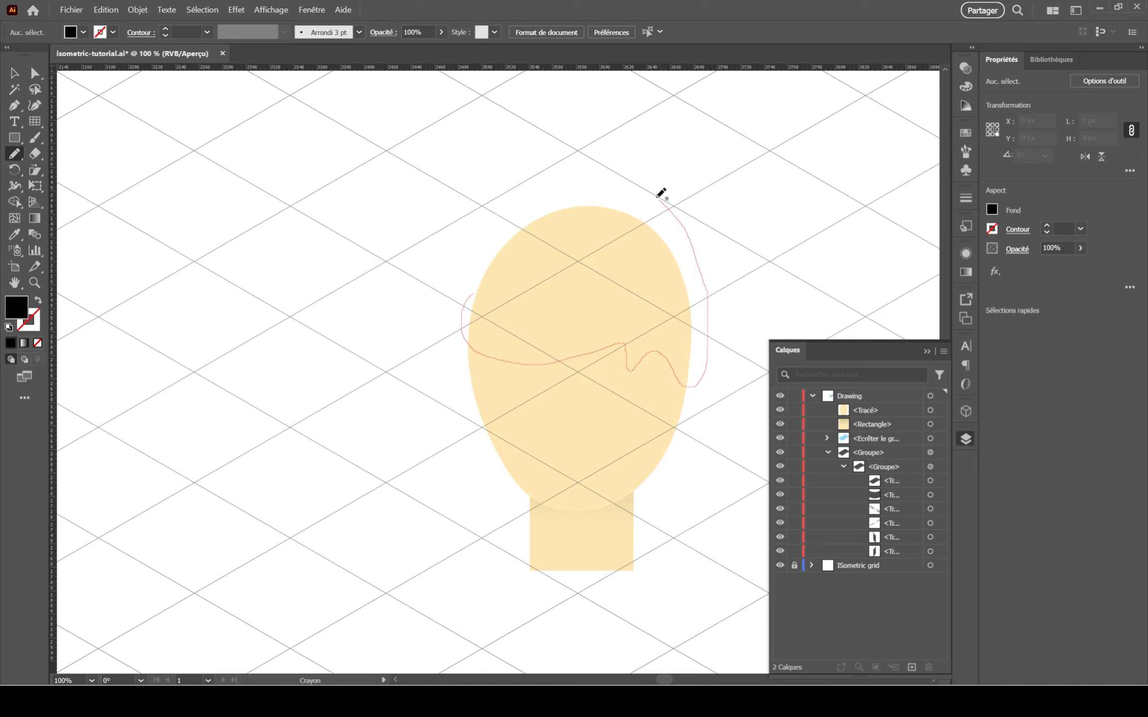
# Draw a freehand short hair shape about 254 × 178 px, fill it with black and shift it slightly over the head.
pyautogui.moveTo(649, 321); pyautogui.dragTo(652, 292)
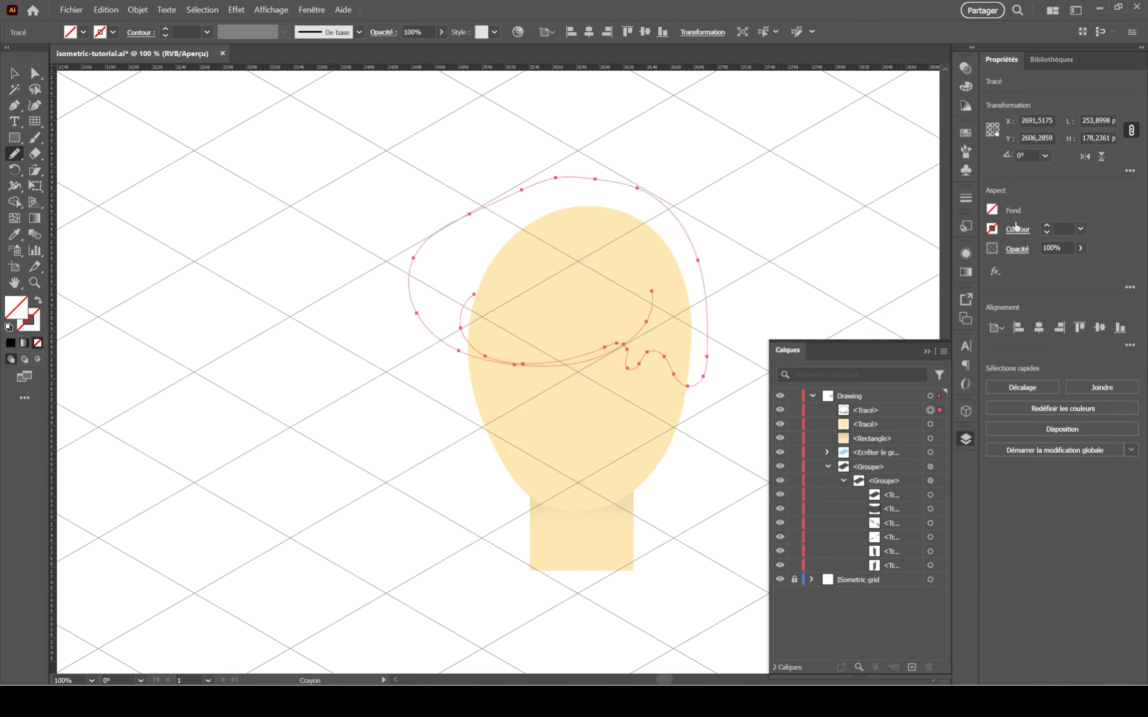
pyautogui.click(992, 210)
pyautogui.click(852, 328)
pyautogui.click(14, 74)
pyautogui.click(154, 120)
pyautogui.moveTo(571, 229); pyautogui.dragTo(580, 229)
pyautogui.click(743, 357)
# Refine the anchor points of the hair's small side lock and sideburn beside the face.
pyautogui.moveTo(743, 357); pyautogui.dragTo(598, 357)
pyautogui.click(29, 72)
pyautogui.click(663, 367)
pyautogui.scroll(5, 602, 353)
pyautogui.click(599, 348)
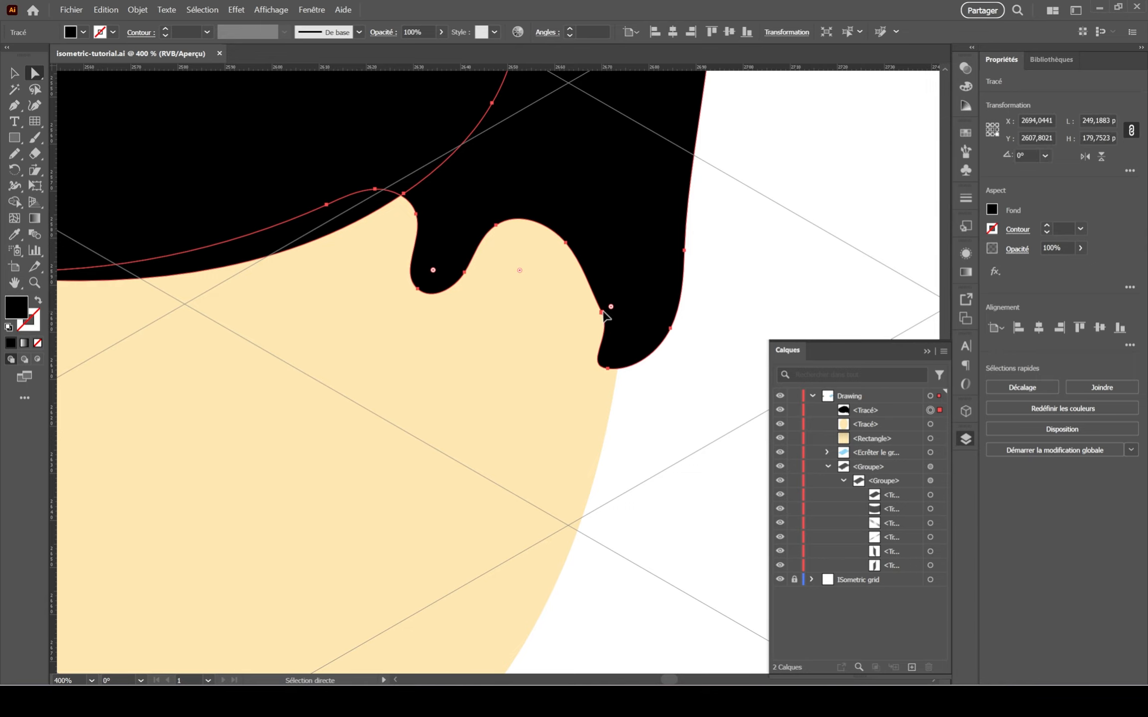
pyautogui.click(682, 365)
pyautogui.scroll(-5, 682, 366)
pyautogui.scroll(1, 669, 449)
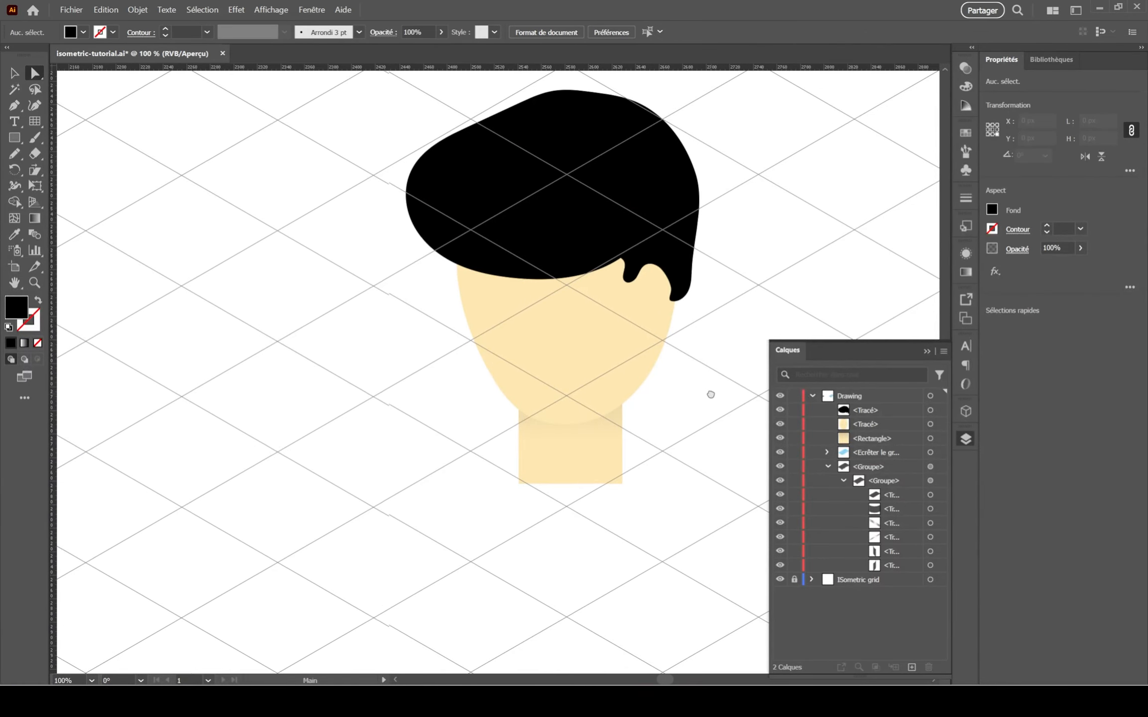
pyautogui.scroll(-2, 647, 348)
pyautogui.moveTo(646, 348); pyautogui.dragTo(596, 357)
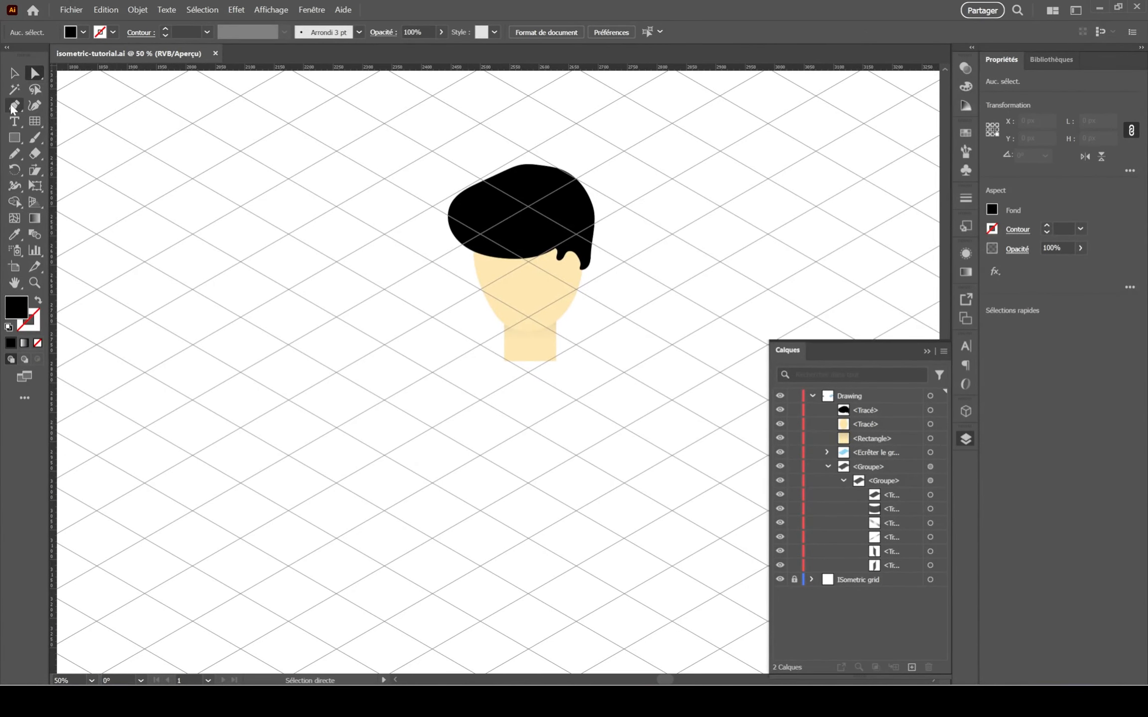
pyautogui.click(385, 344)
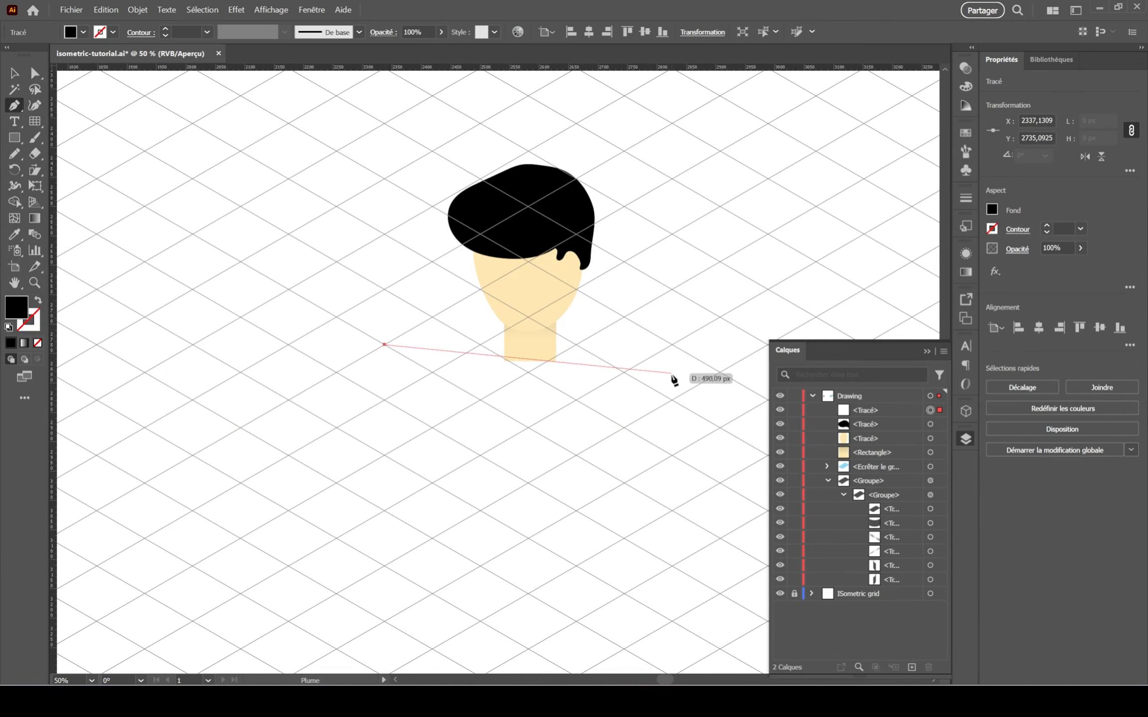
pyautogui.hotkey('ctrl', 'z')
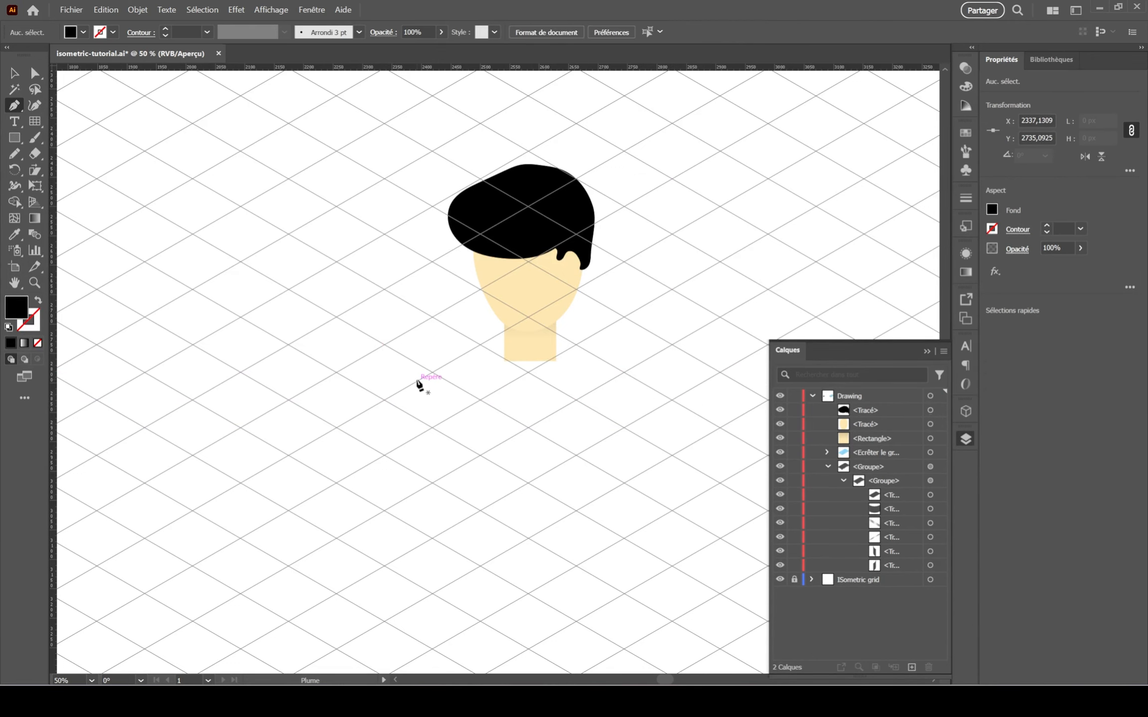
pyautogui.moveTo(651, 432); pyautogui.dragTo(615, 404)
pyautogui.scroll(1, 544, 276)
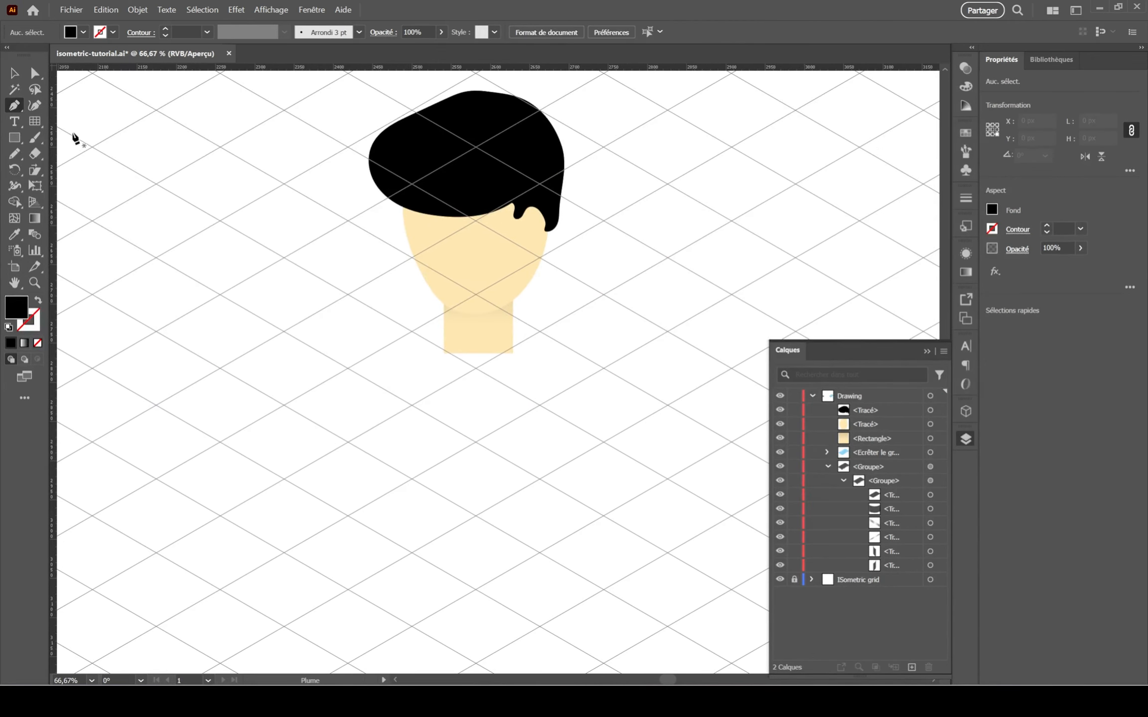
# Draw a freehand rounded torso about 317 × 466 px below the neck and fill it with dark green.
pyautogui.click(15, 153)
pyautogui.moveTo(367, 370); pyautogui.dragTo(323, 337)
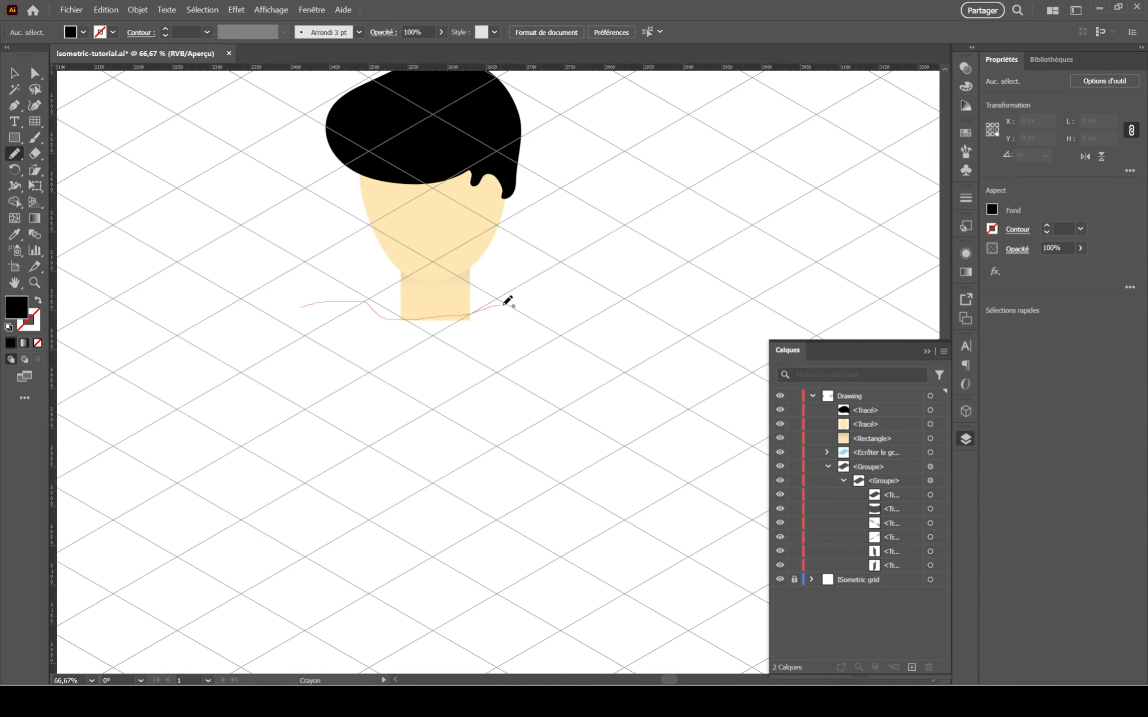
pyautogui.moveTo(286, 331); pyautogui.dragTo(301, 307)
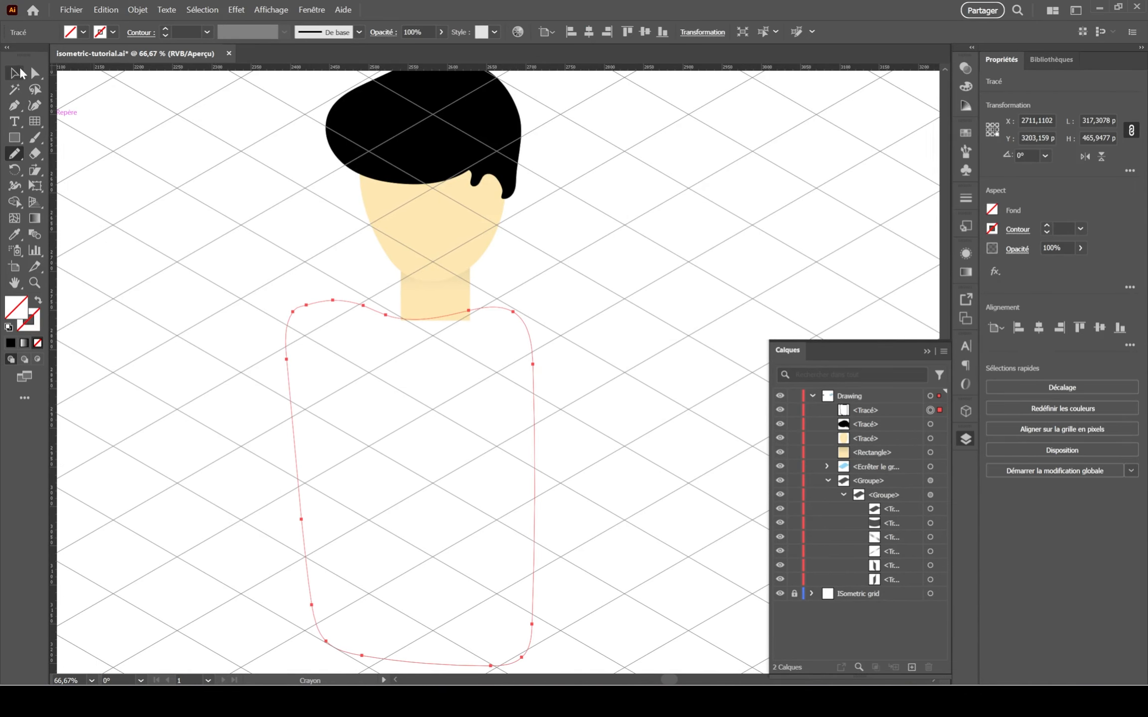
pyautogui.click(15, 73)
pyautogui.click(992, 209)
pyautogui.moveTo(895, 353); pyautogui.dragTo(904, 366)
pyautogui.click(11, 73)
pyautogui.click(224, 259)
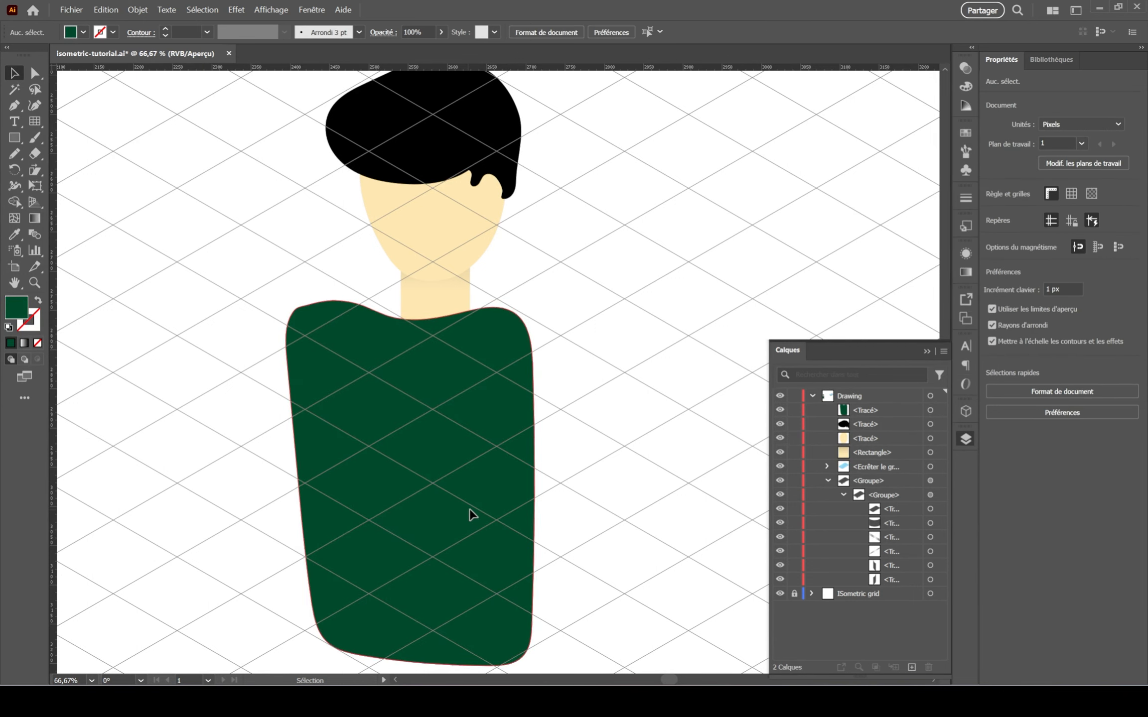
# Try an offset copy of the torso stacked behind the neck with a darker green fill, and delete it.
pyautogui.moveTo(469, 508); pyautogui.dragTo(477, 448)
pyautogui.click(537, 256)
pyautogui.scroll(2, 491, 291)
pyautogui.moveTo(867, 410); pyautogui.dragTo(867, 474)
pyautogui.click(992, 209)
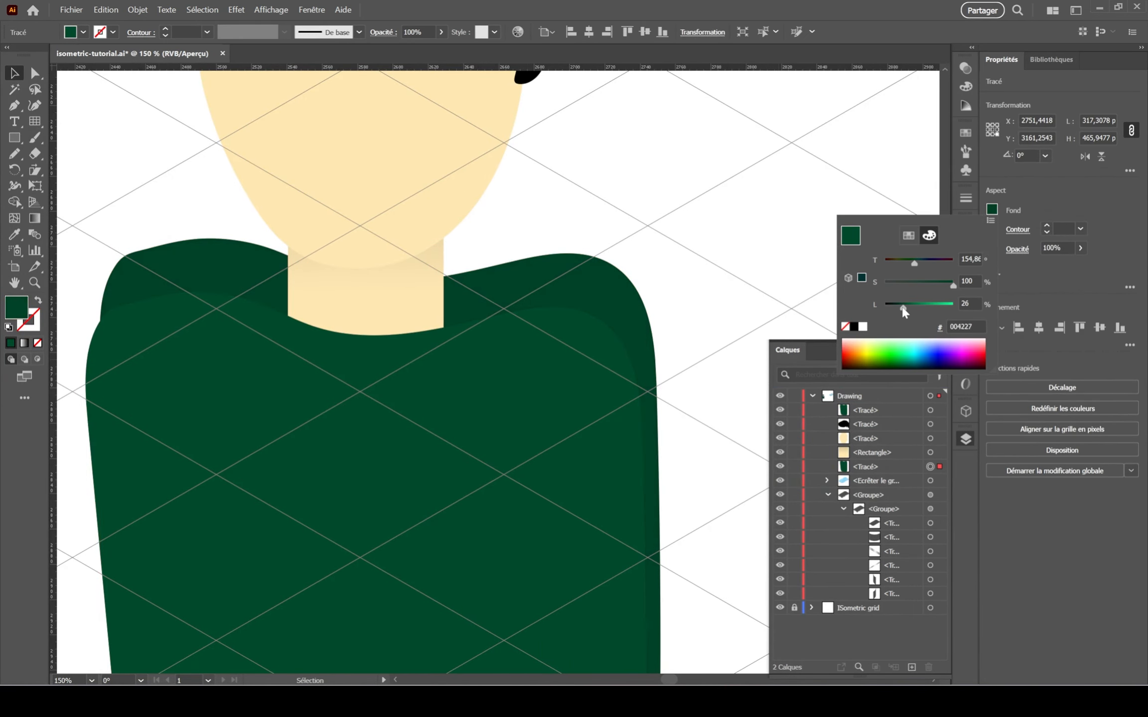
pyautogui.moveTo(614, 307); pyautogui.dragTo(582, 316)
pyautogui.click(752, 285)
pyautogui.scroll(-3, 752, 285)
pyautogui.scroll(4, 753, 285)
pyautogui.click(714, 316)
pyautogui.scroll(-4, 630, 282)
pyautogui.click(615, 291)
pyautogui.press('Delete')
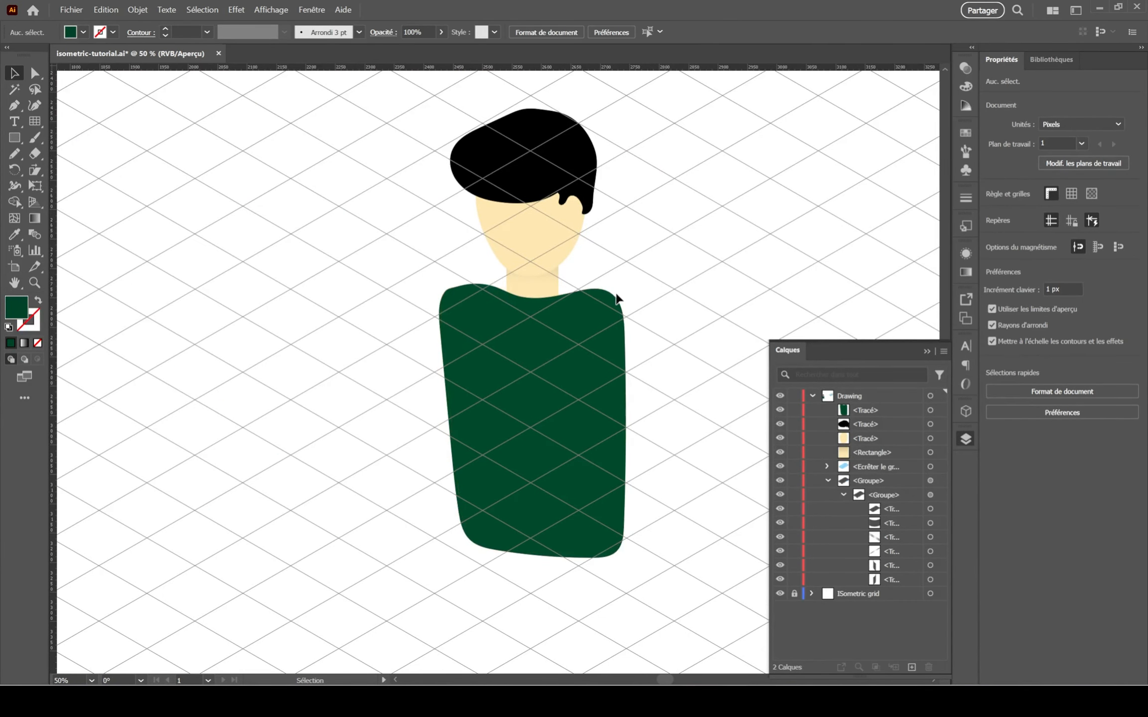
# Move the green torso up slightly so it overlaps more of the neck.
pyautogui.moveTo(574, 412); pyautogui.dragTo(573, 406)
pyautogui.click(726, 344)
pyautogui.scroll(1, 541, 306)
pyautogui.scroll(-1, 541, 305)
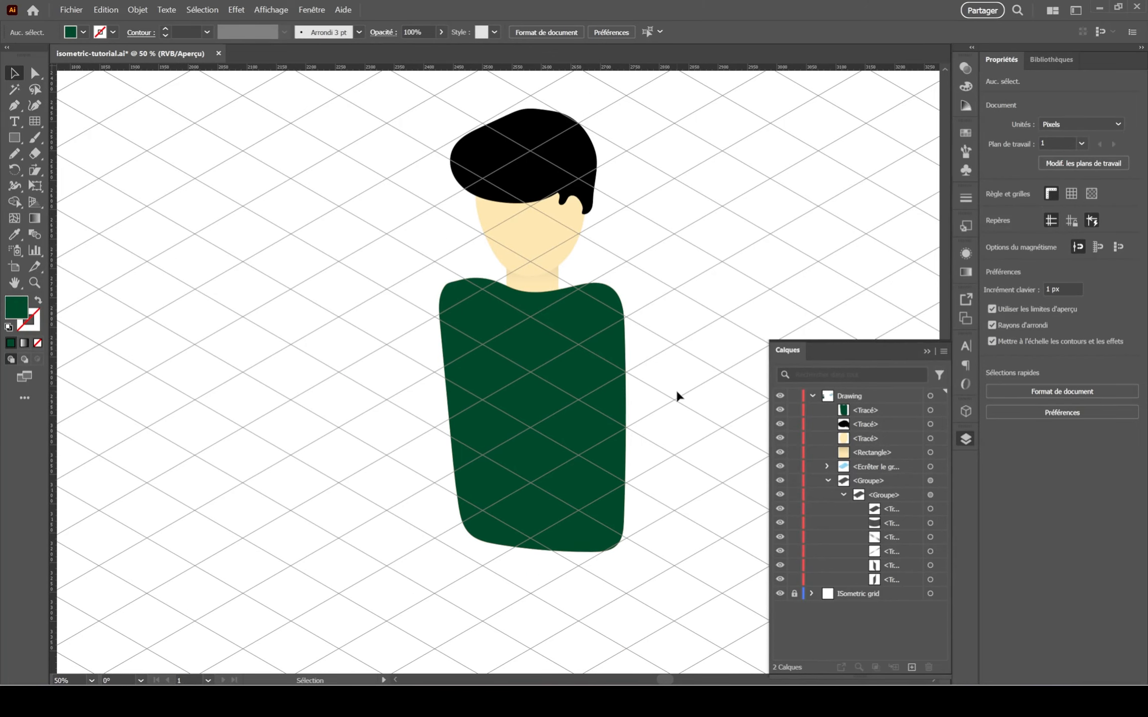
# Choose the Pencil tool and set the fill colour to blue (00479f).
pyautogui.moveTo(422, 219); pyautogui.dragTo(348, 176)
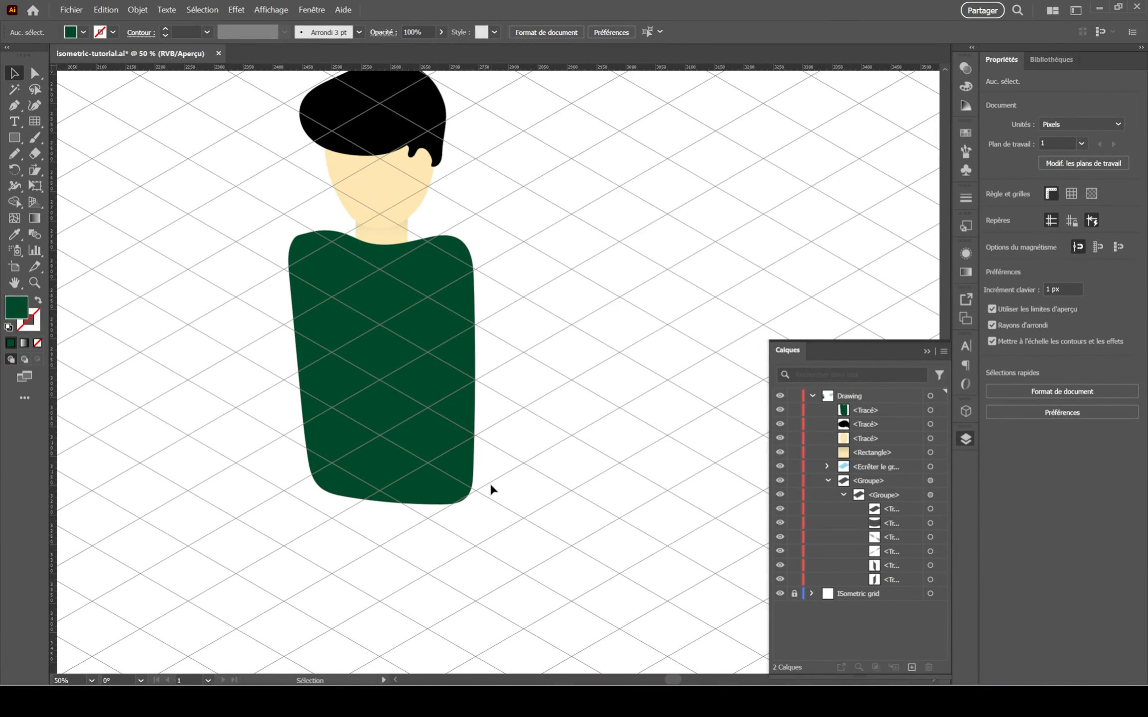
pyautogui.scroll(-3, 452, 479)
pyautogui.scroll(-1, 438, 478)
pyautogui.moveTo(418, 483)
pyautogui.mouseDown()
pyautogui.moveTo(363, 381)
pyautogui.moveTo(415, 436)
pyautogui.mouseUp()
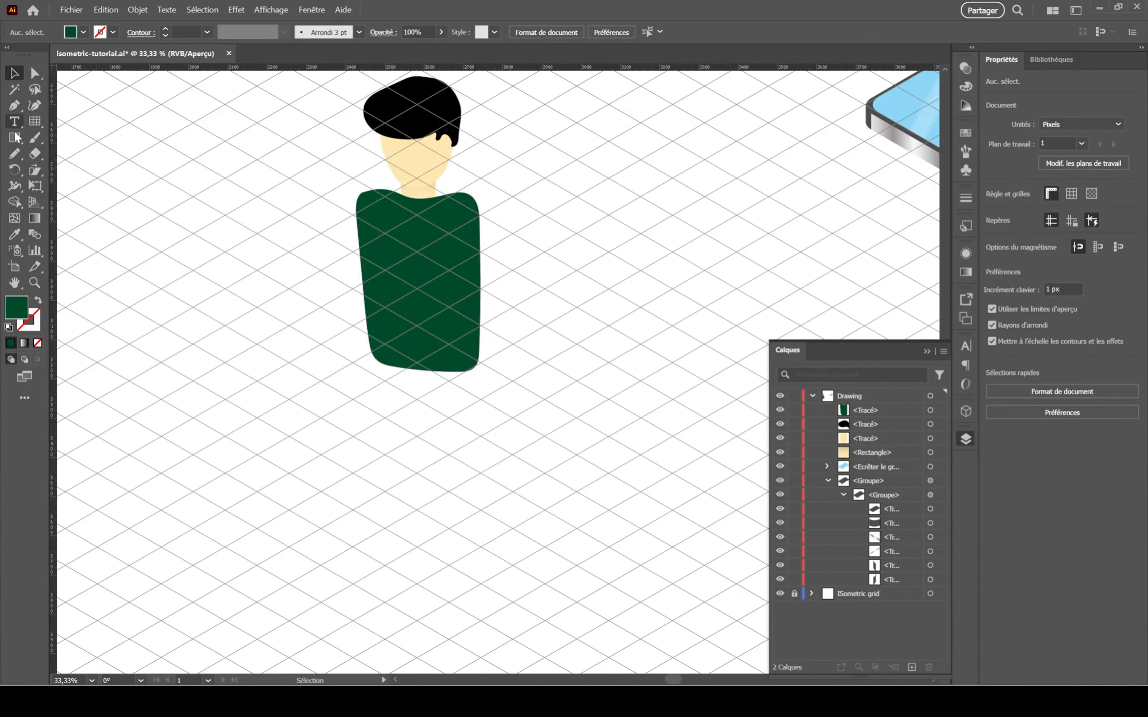
pyautogui.click(15, 154)
pyautogui.click(992, 209)
pyautogui.click(433, 418)
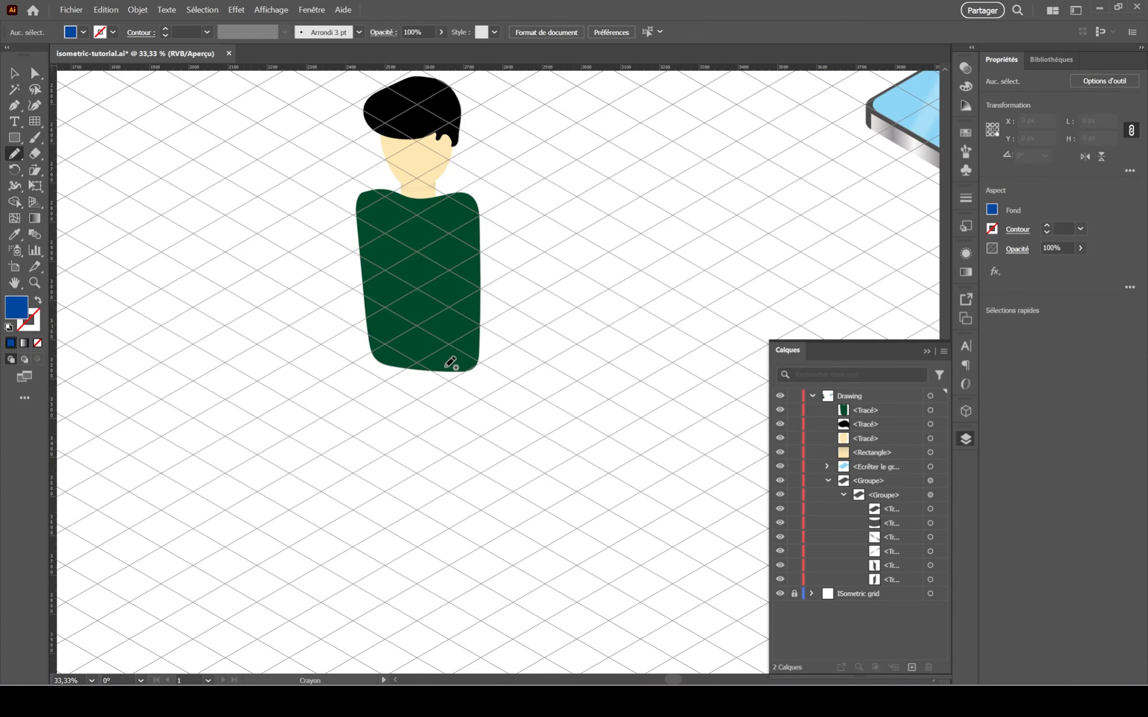
# Try a freehand leg stroke below the torso, replacing it with a blue (00479f) rectangle about 90 × 236 px.
pyautogui.moveTo(471, 513); pyautogui.dragTo(513, 350)
pyautogui.hotkey('ctrl', 'z')
pyautogui.press('m')
pyautogui.scroll(4, 515, 441)
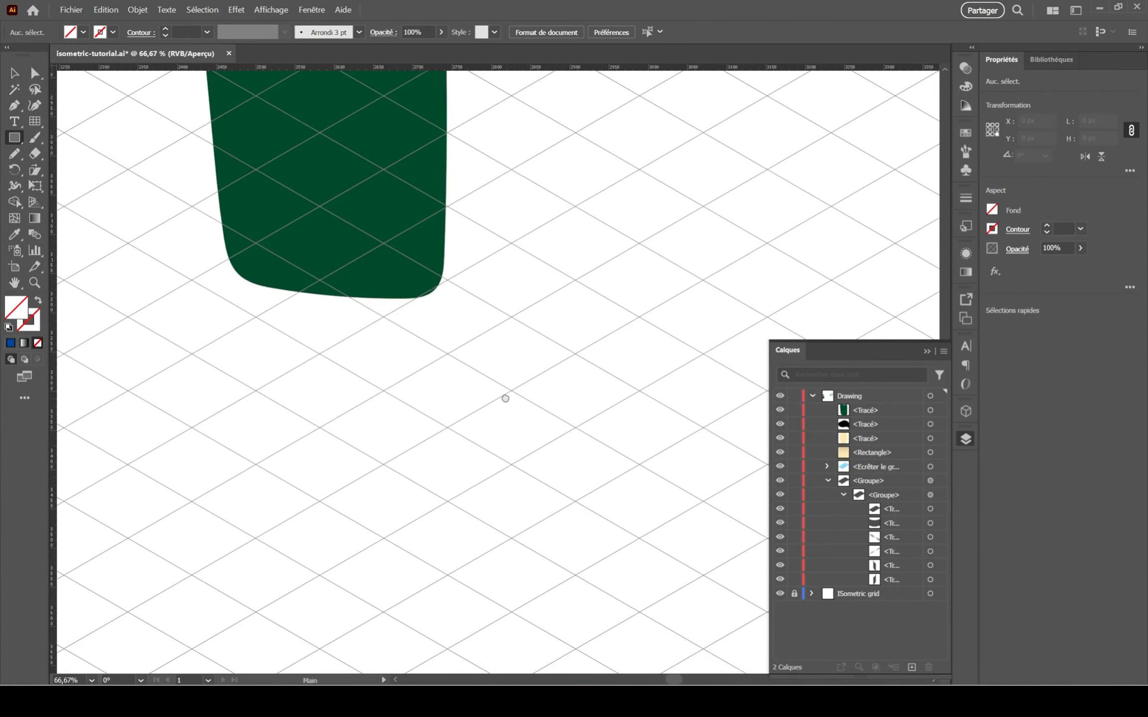
pyautogui.moveTo(266, 182); pyautogui.dragTo(426, 600)
pyautogui.click(10, 343)
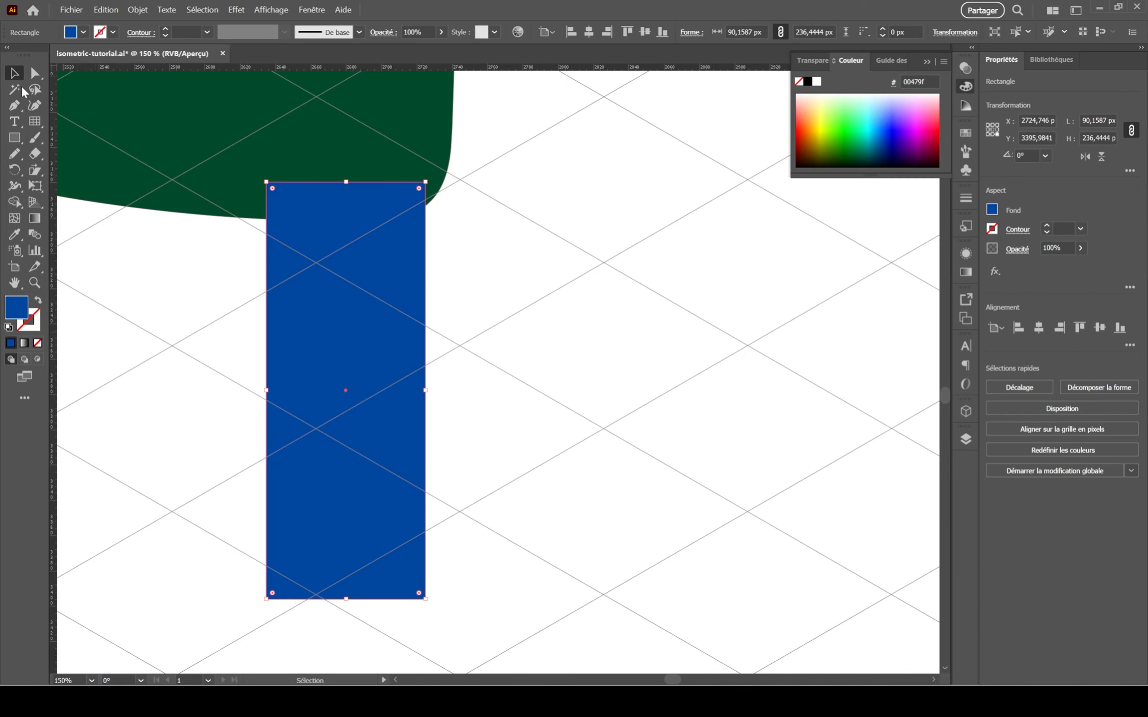
# Try widening the blue leg rectangle to about 103 px and rounding its corners.
pyautogui.click(602, 331)
pyautogui.scroll(-2, 602, 330)
pyautogui.moveTo(602, 331); pyautogui.dragTo(654, 458)
pyautogui.moveTo(553, 479)
pyautogui.mouseDown()
pyautogui.moveTo(533, 472)
pyautogui.moveTo(566, 481)
pyautogui.mouseUp()
pyautogui.moveTo(539, 486); pyautogui.dragTo(543, 491)
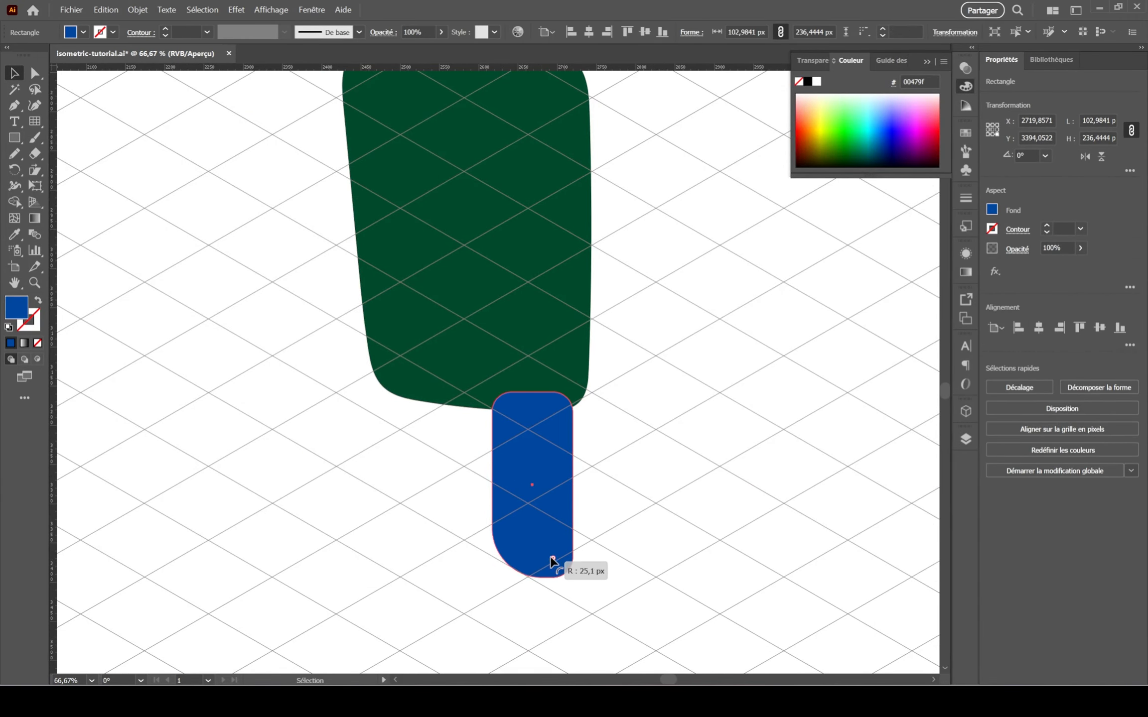
pyautogui.scroll(-3, 712, 592)
pyautogui.press('a')
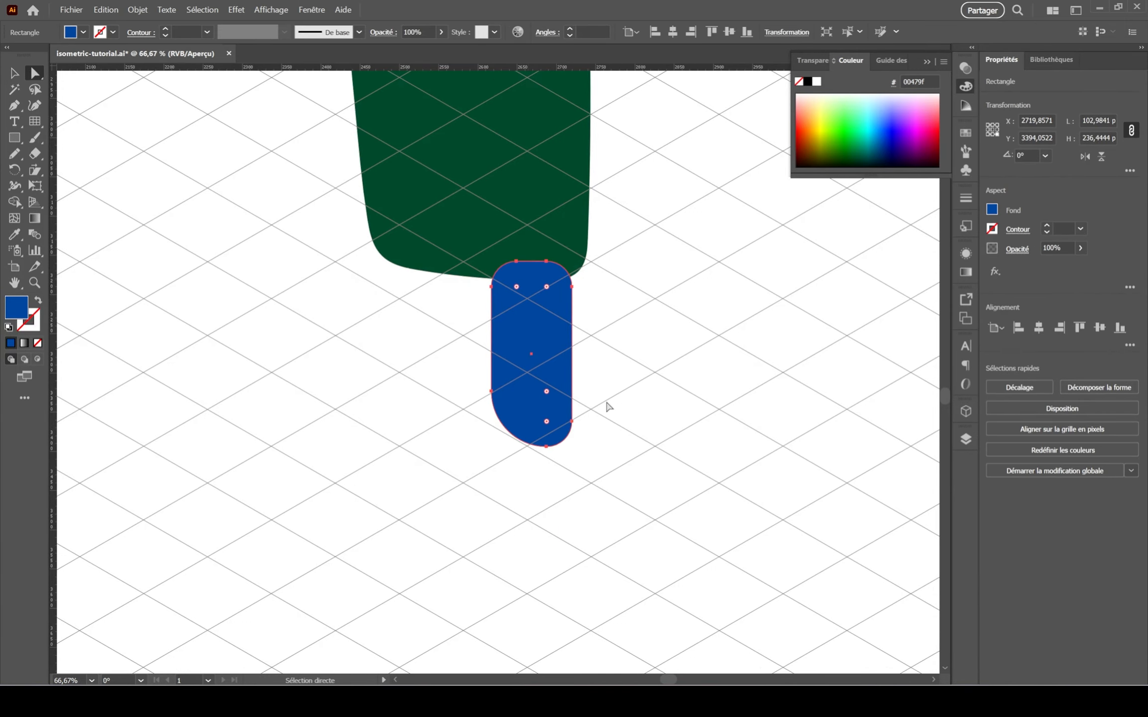
pyautogui.click(481, 470)
pyautogui.scroll(-1, 707, 438)
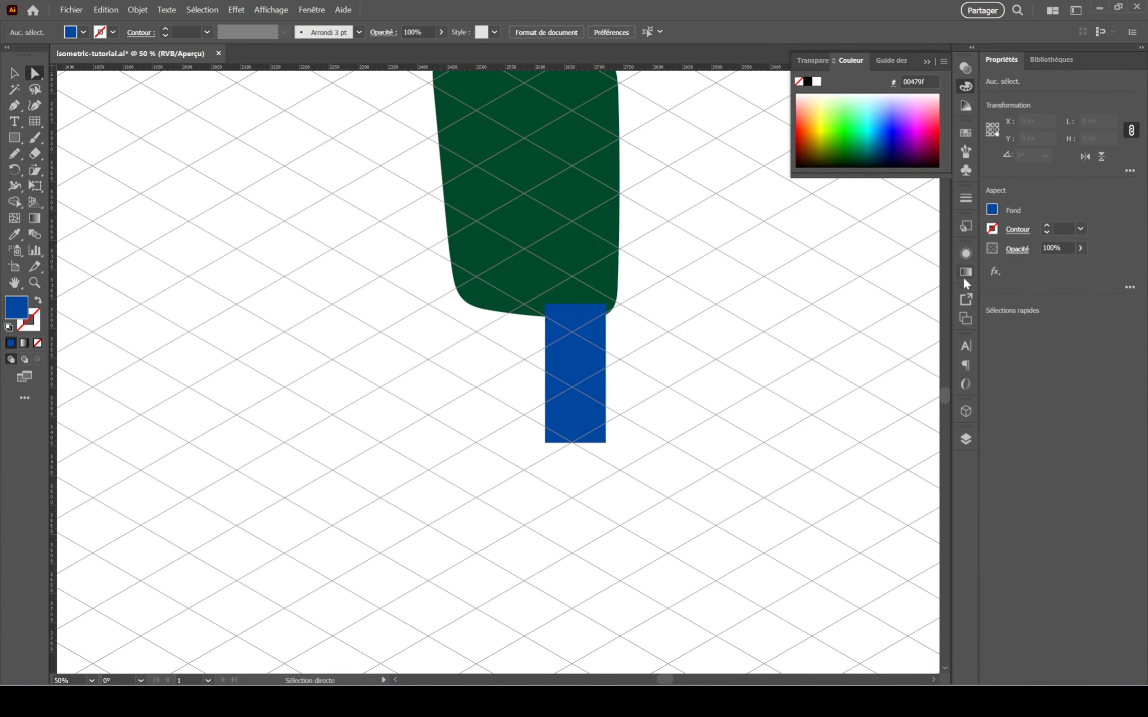
# Try stacking the blue leg rectangle behind the torso and shifting it under the torso's lower edge.
pyautogui.click(968, 440)
pyautogui.moveTo(876, 411)
pyautogui.mouseDown()
pyautogui.moveTo(880, 445)
pyautogui.moveTo(879, 432)
pyautogui.mouseUp()
pyautogui.moveTo(628, 504); pyautogui.dragTo(572, 640)
pyautogui.moveTo(511, 489); pyautogui.dragTo(504, 496)
pyautogui.scroll(1, 537, 617)
# Try bending the leg rectangle's right side inward at an added anchor point, and delete the leg.
pyautogui.press('p')
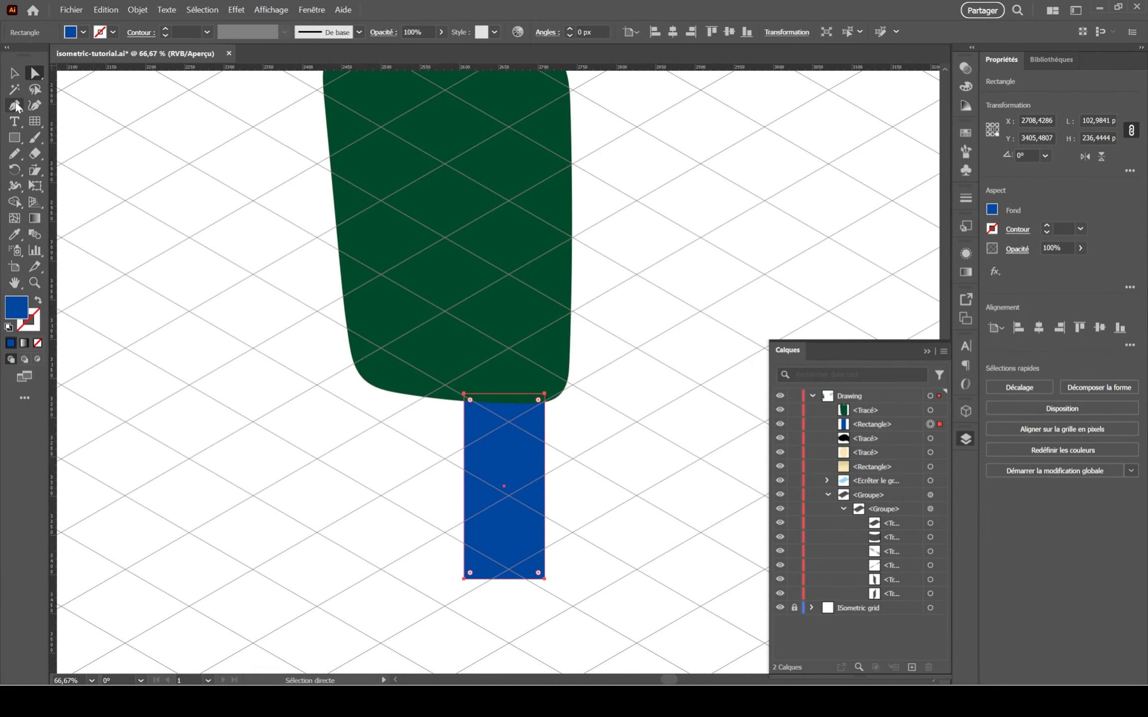
pyautogui.click(544, 495)
pyautogui.press('a')
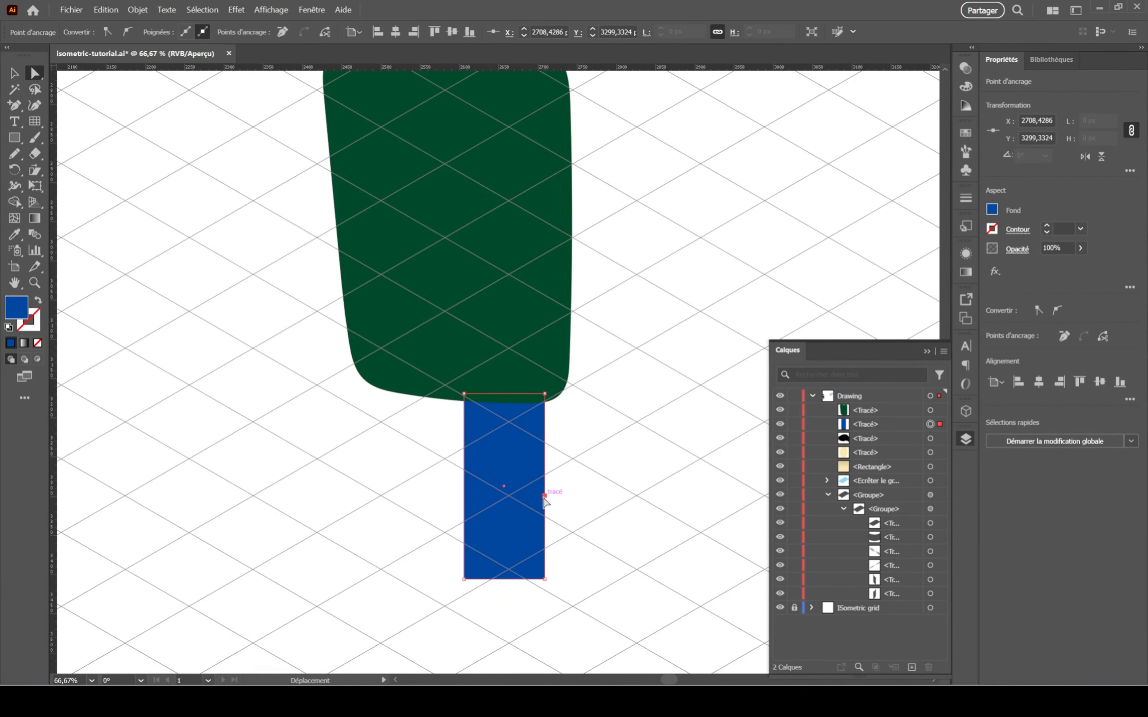
pyautogui.moveTo(544, 496); pyautogui.dragTo(533, 544)
pyautogui.moveTo(914, 523); pyautogui.dragTo(906, 524)
pyautogui.click(643, 521)
pyautogui.scroll(-1, 642, 521)
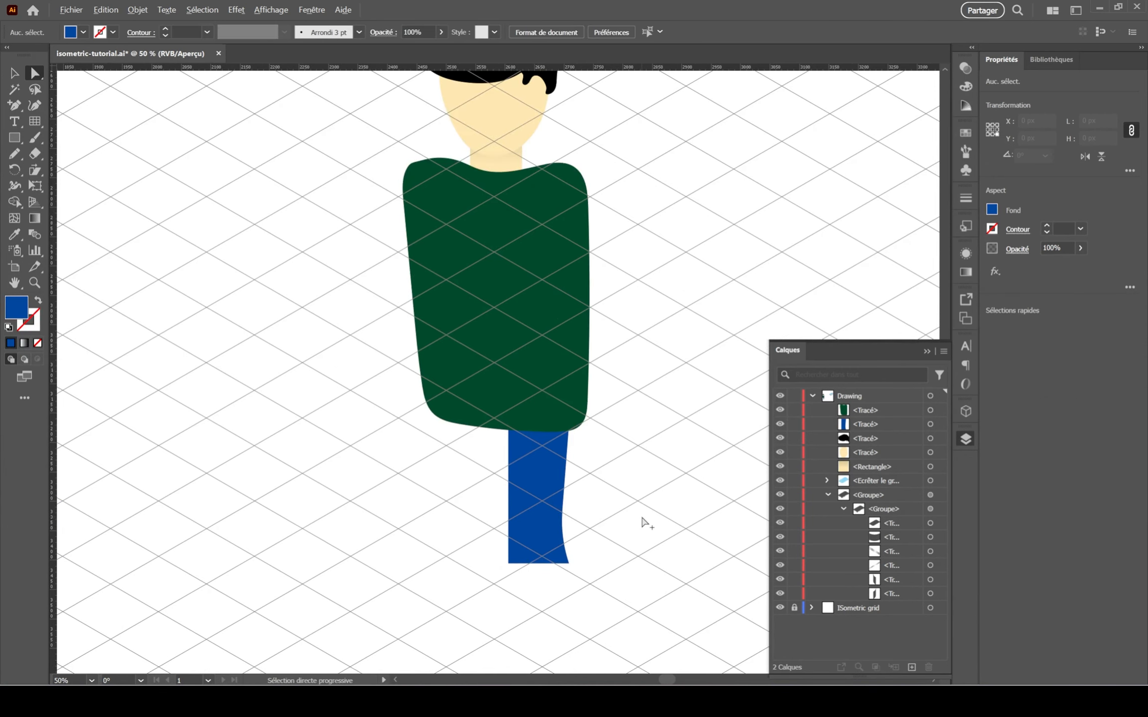
pyautogui.hotkey('ctrl', 'z')
pyautogui.hotkey('ctrl', 'z')
pyautogui.click(546, 525)
pyautogui.press('Delete')
# Draw a closed blue leg shape with the Pen tool, running from the torso's lower edge down to a flat ankle.
pyautogui.rightClick(14, 106)
pyautogui.click(76, 106)
pyautogui.scroll(-1, 604, 438)
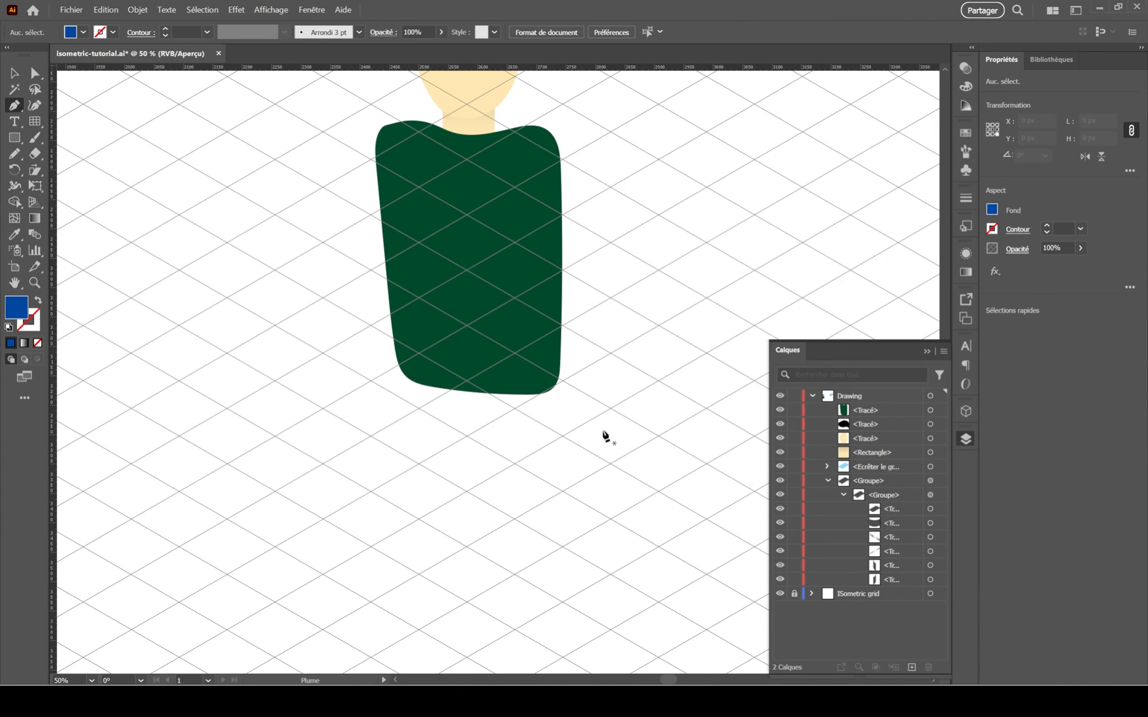
pyautogui.scroll(1, 529, 401)
pyautogui.click(542, 382)
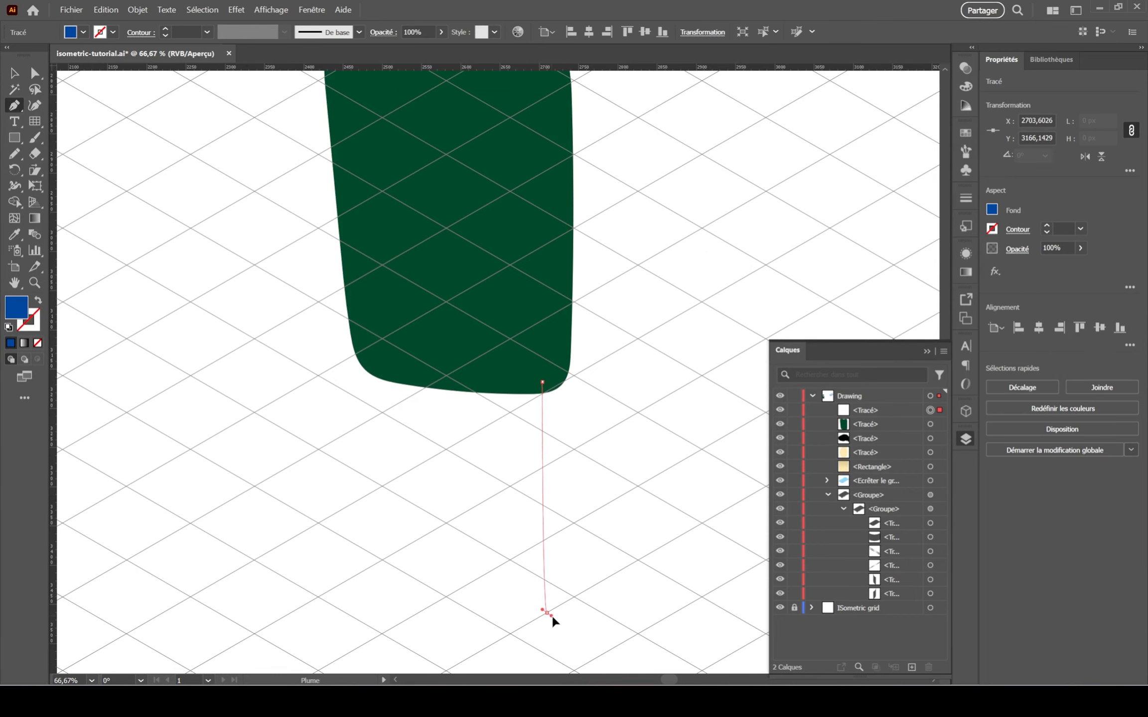
pyautogui.moveTo(517, 670); pyautogui.dragTo(517, 668)
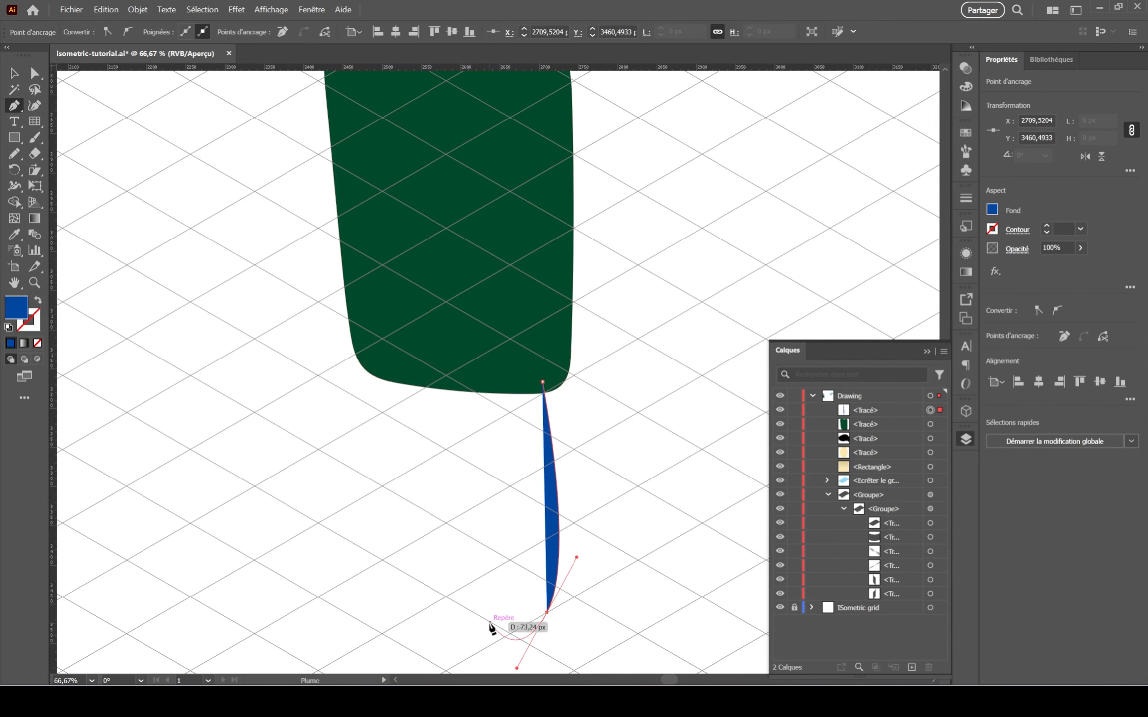
pyautogui.scroll(-1, 491, 506)
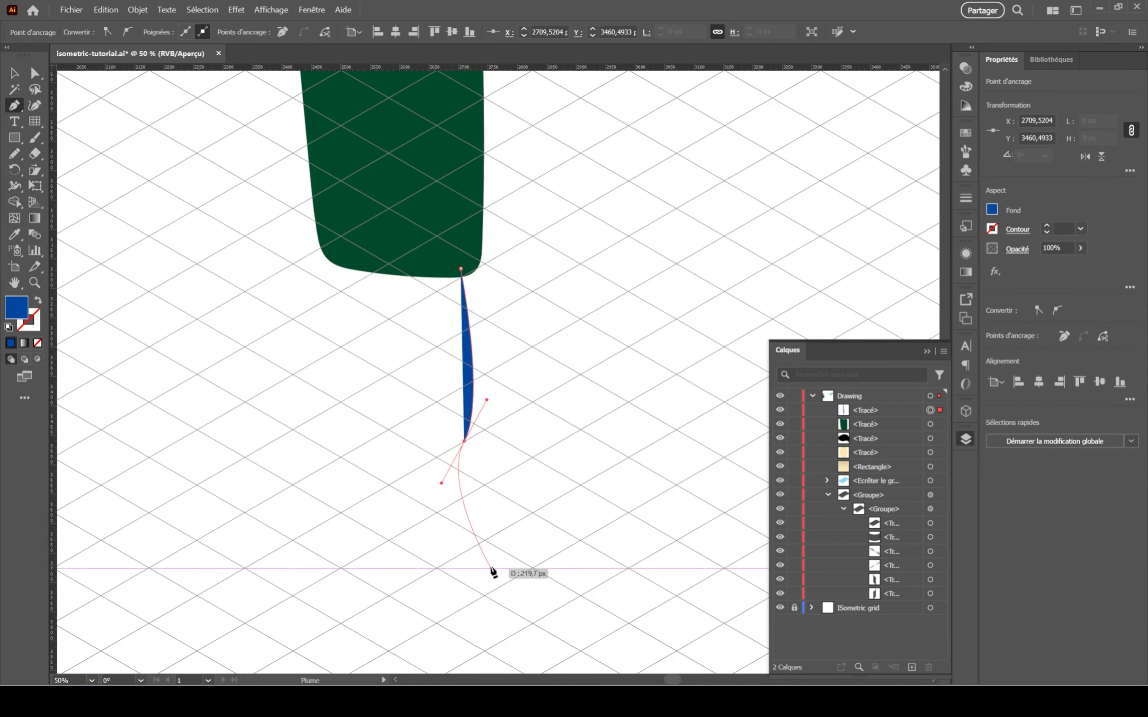
pyautogui.hotkey('ctrl', 'z')
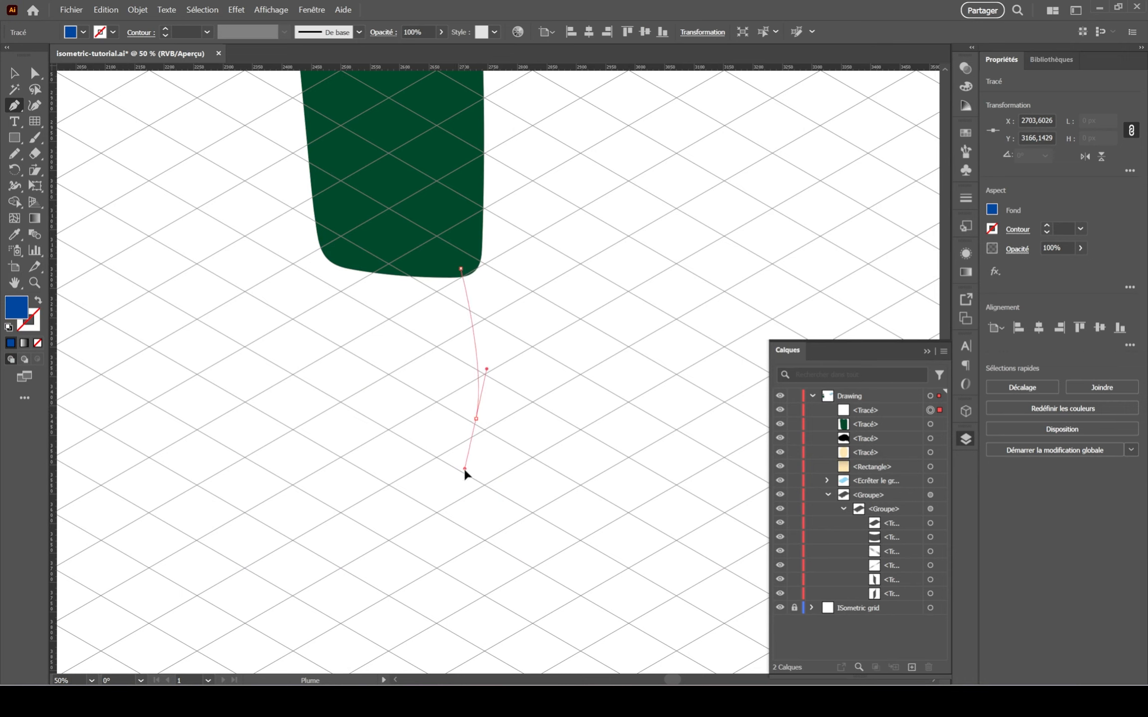
pyautogui.moveTo(465, 473); pyautogui.dragTo(465, 472)
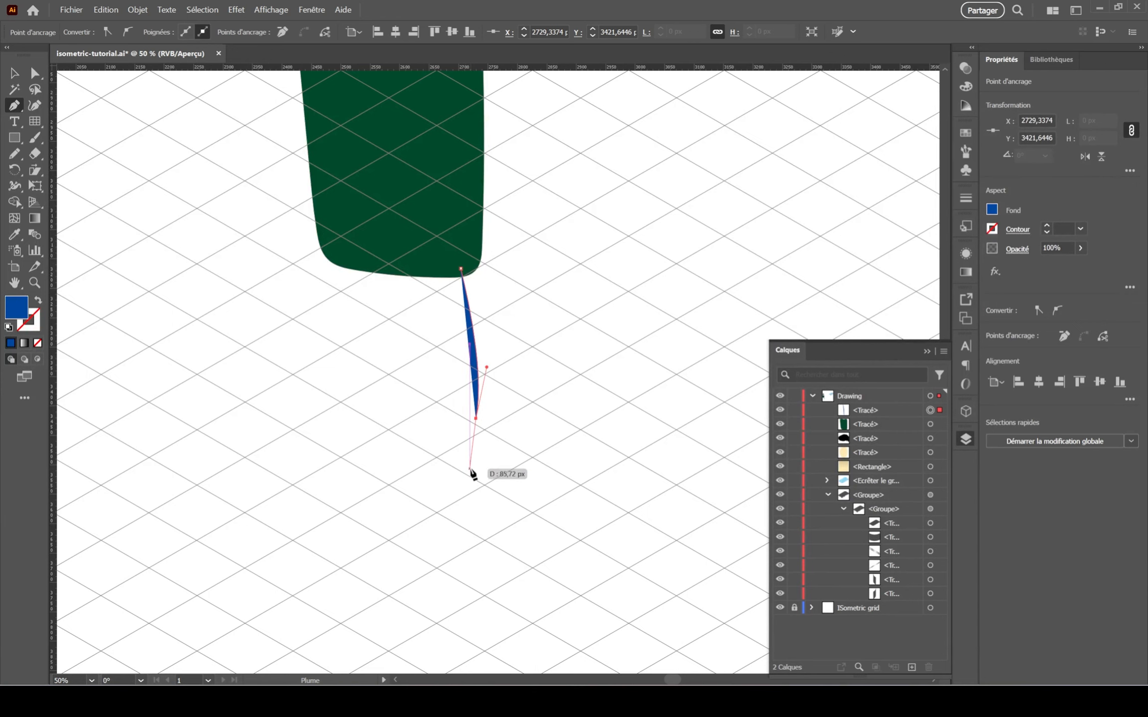
pyautogui.moveTo(486, 534); pyautogui.dragTo(409, 320)
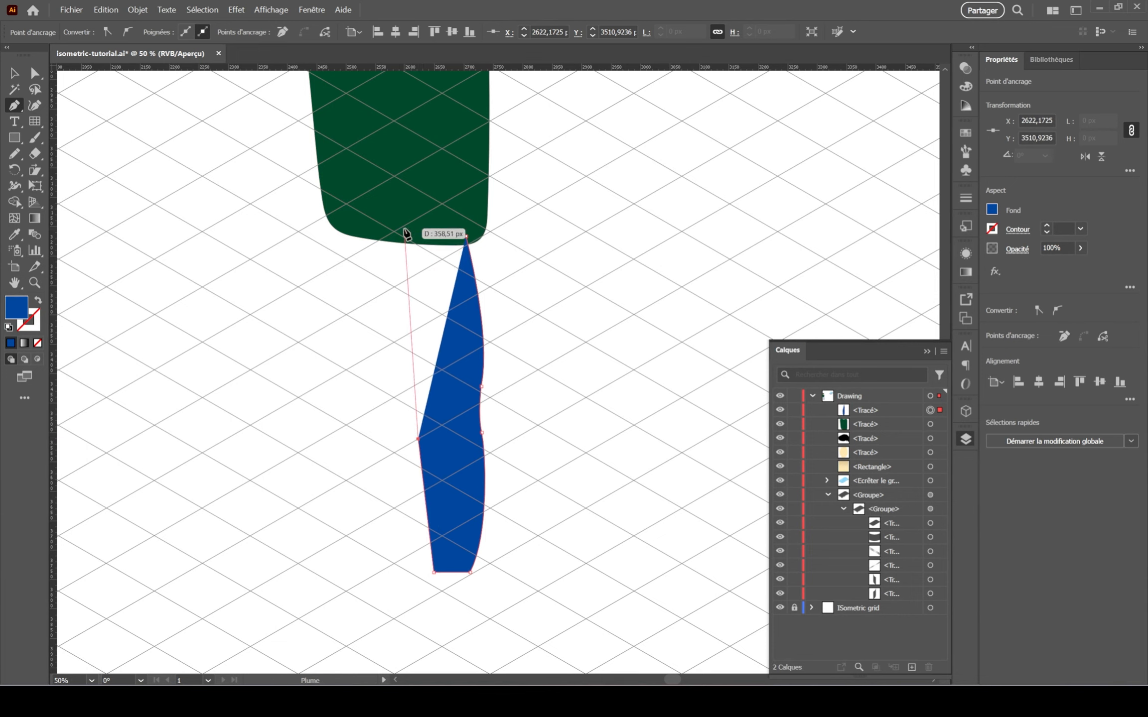
pyautogui.moveTo(585, 232); pyautogui.dragTo(599, 230)
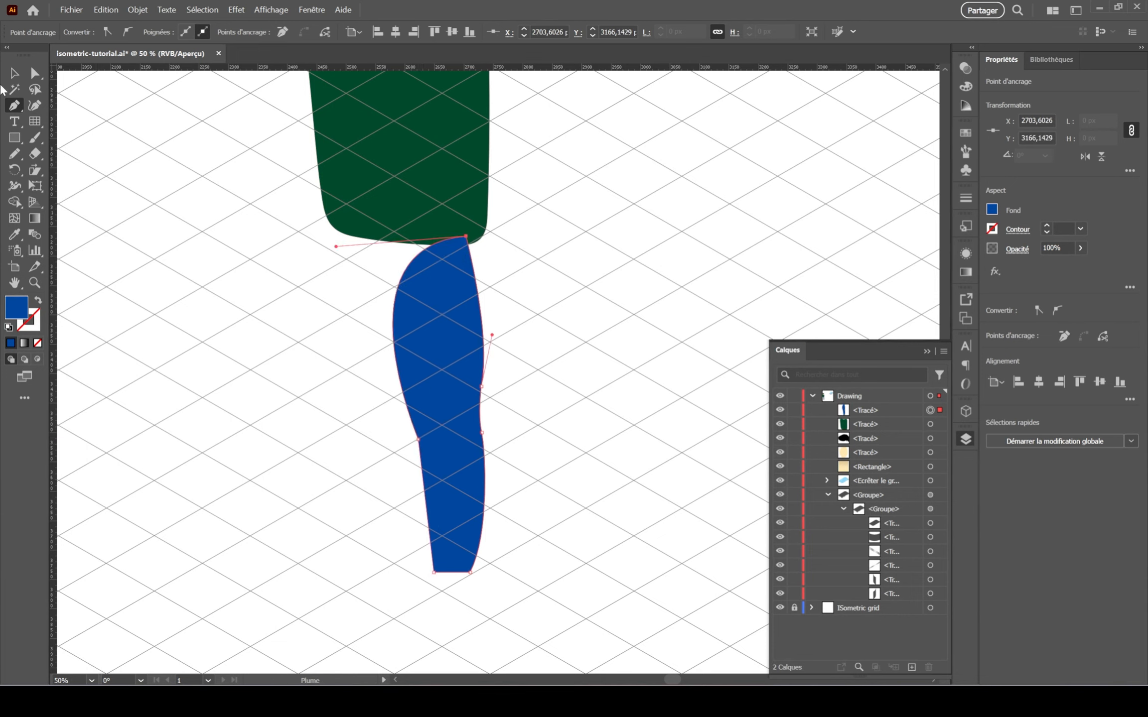
# Stack the leg behind the torso and duplicate it to the left as the second leg.
pyautogui.moveTo(448, 425); pyautogui.dragTo(451, 406)
pyautogui.moveTo(886, 410); pyautogui.dragTo(886, 431)
pyautogui.click(498, 355)
pyautogui.moveTo(496, 356); pyautogui.dragTo(423, 438)
pyautogui.moveTo(481, 431); pyautogui.dragTo(490, 432)
pyautogui.moveTo(421, 430); pyautogui.dragTo(427, 430)
pyautogui.moveTo(535, 437); pyautogui.dragTo(532, 439)
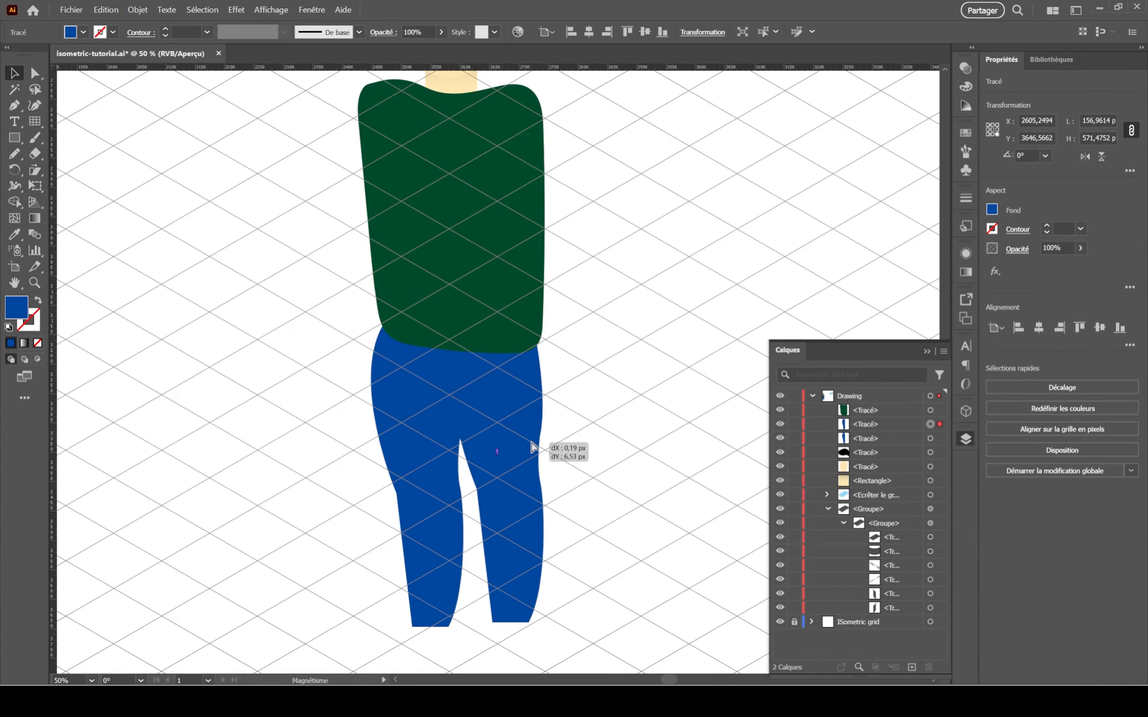
# Raise the left leg about 42 px and shift it slightly toward the right leg.
pyautogui.click(614, 448)
pyautogui.scroll(-1, 616, 451)
pyautogui.moveTo(616, 451); pyautogui.dragTo(597, 405)
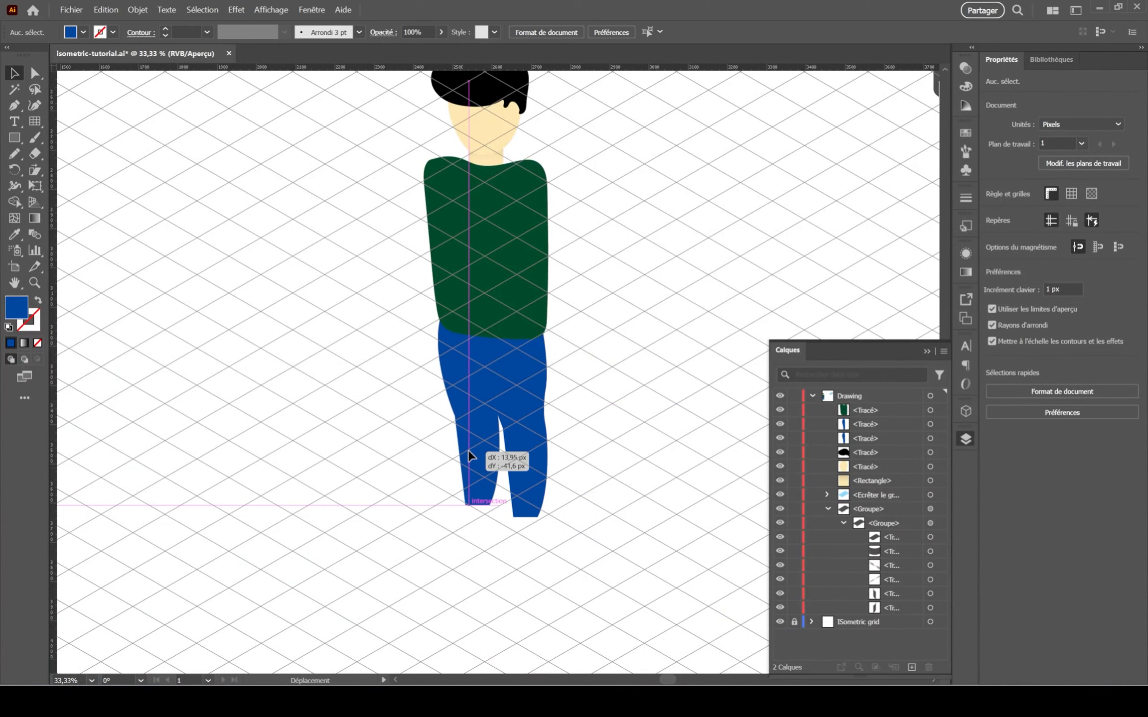
pyautogui.hotkey('ctrl', '+')
pyautogui.hotkey('ctrl', '+')
# Darken the left leg's fill to 004191 and save the document.
pyautogui.click(498, 474)
pyautogui.click(992, 210)
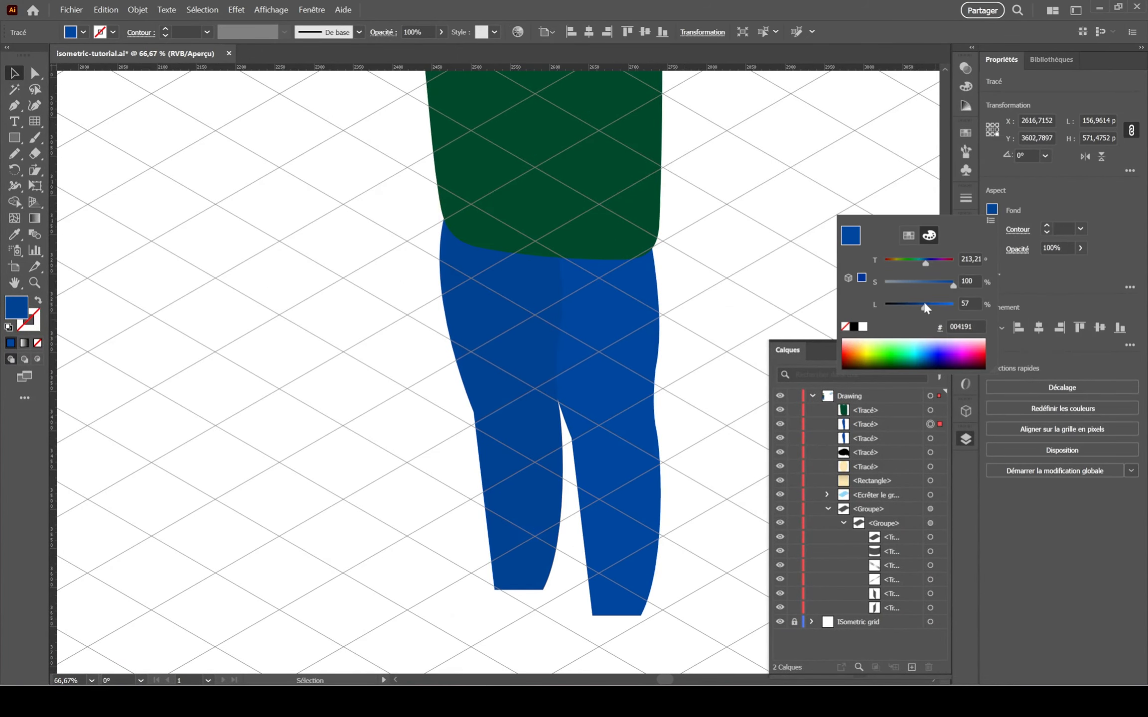
pyautogui.click(889, 431)
pyautogui.click(801, 281)
pyautogui.scroll(-1, 800, 281)
pyautogui.moveTo(800, 281); pyautogui.dragTo(654, 357)
pyautogui.hotkey('ctrl', 's')
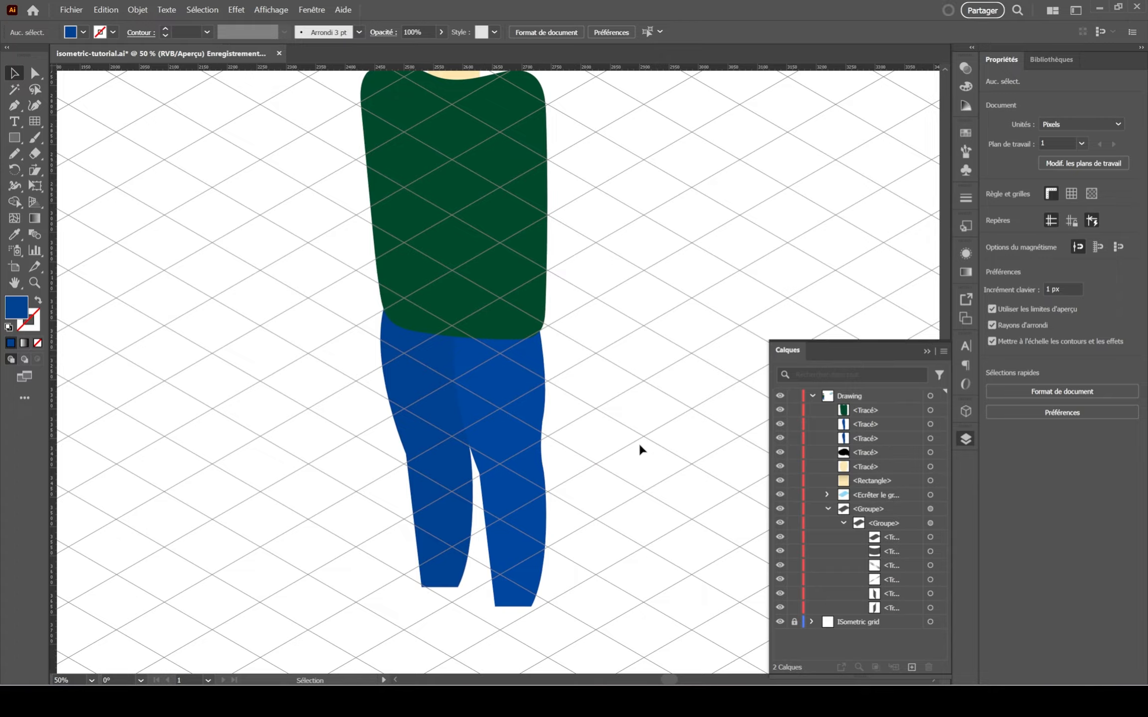
# Try sketching a freehand shoe outline at the bottom of the right leg with the Pencil tool.
pyautogui.moveTo(610, 665); pyautogui.dragTo(691, 424)
pyautogui.scroll(2, 692, 423)
pyautogui.click(15, 154)
pyautogui.moveTo(612, 307); pyautogui.dragTo(729, 278)
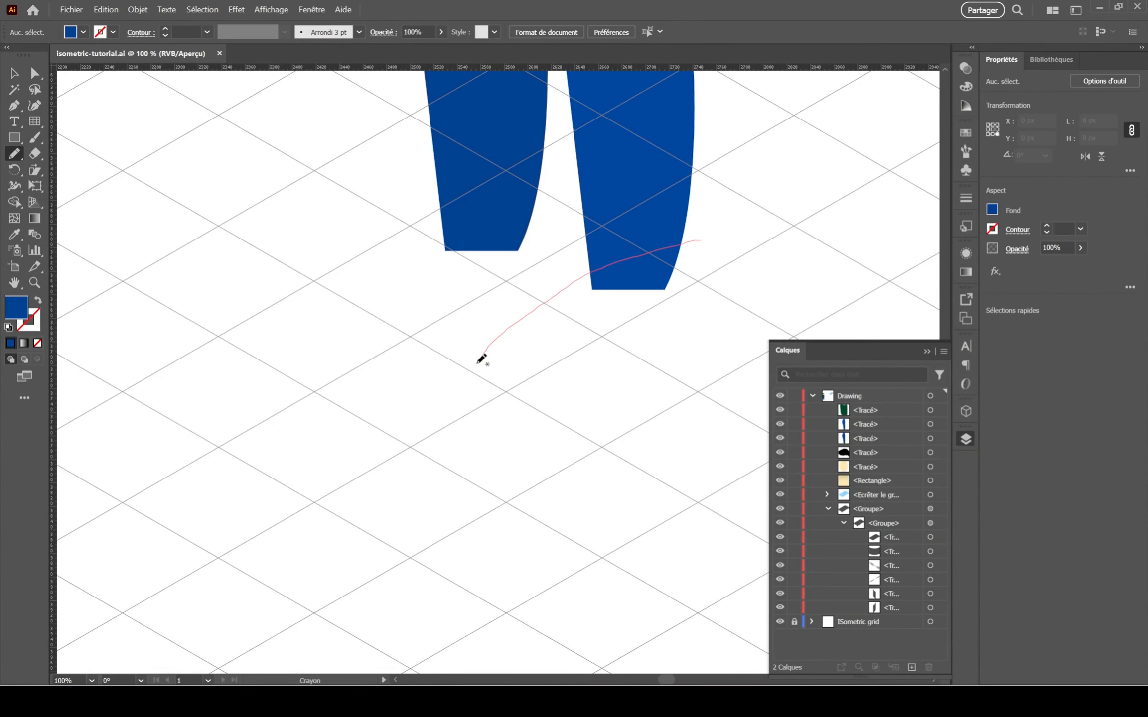
pyautogui.moveTo(480, 362); pyautogui.dragTo(697, 302)
pyautogui.hotkey('ctrl', 'z')
pyautogui.hotkey('ctrl', 'z')
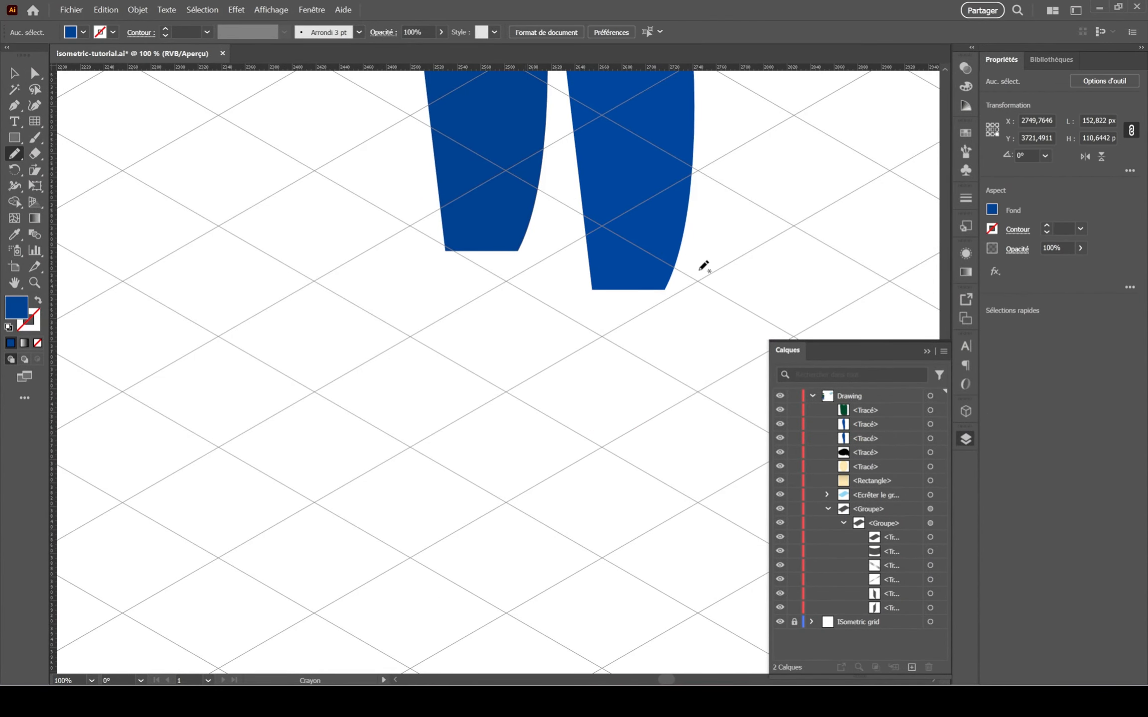
# Draw an ellipse about 104 × 147 px at the right leg's ankle and rotate it to about 304°.
pyautogui.click(14, 137)
pyautogui.click(92, 169)
pyautogui.moveTo(604, 264); pyautogui.dragTo(726, 437)
pyautogui.click(728, 261)
pyautogui.press('Escape')
pyautogui.moveTo(730, 261); pyautogui.dragTo(825, 354)
pyautogui.moveTo(710, 342); pyautogui.dragTo(607, 341)
pyautogui.hotkey('ctrl', 'z')
pyautogui.click(15, 73)
# Fill the ankle ellipse with dark brown and stack it behind both legs.
pyautogui.click(992, 210)
pyautogui.moveTo(953, 285); pyautogui.dragTo(914, 283)
pyautogui.moveTo(872, 351); pyautogui.dragTo(868, 361)
pyautogui.moveTo(926, 308); pyautogui.dragTo(920, 307)
pyautogui.moveTo(862, 353); pyautogui.dragTo(859, 357)
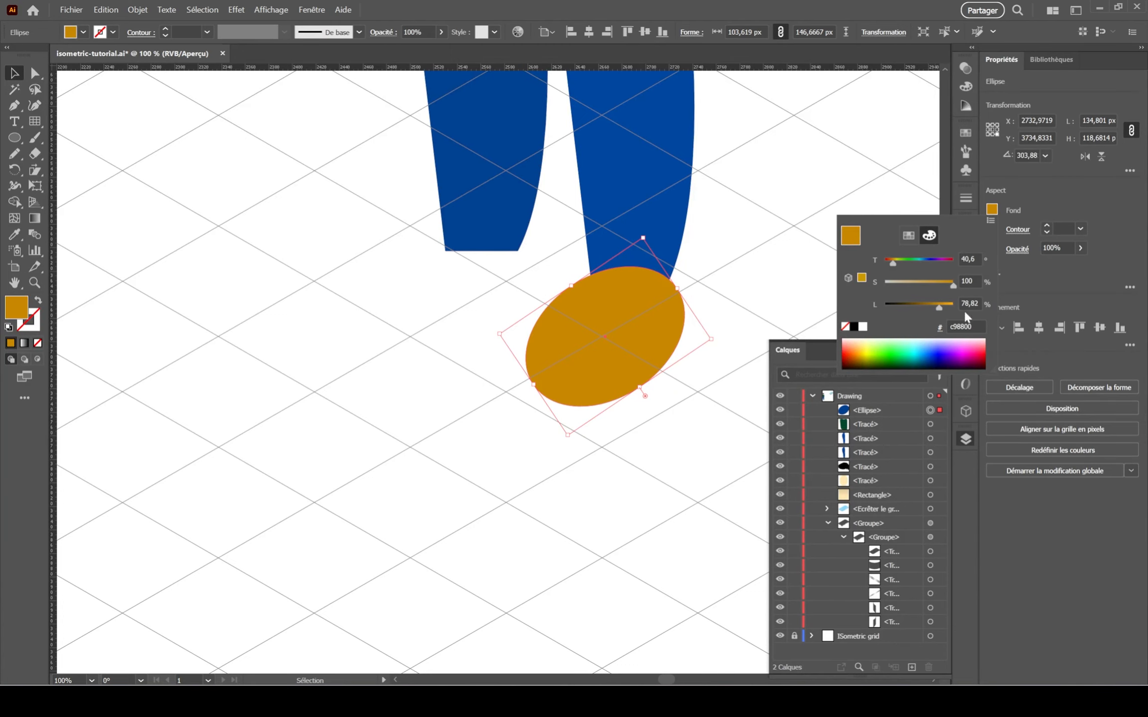
pyautogui.moveTo(938, 308); pyautogui.dragTo(912, 309)
pyautogui.click(761, 258)
pyautogui.moveTo(875, 411); pyautogui.dragTo(881, 458)
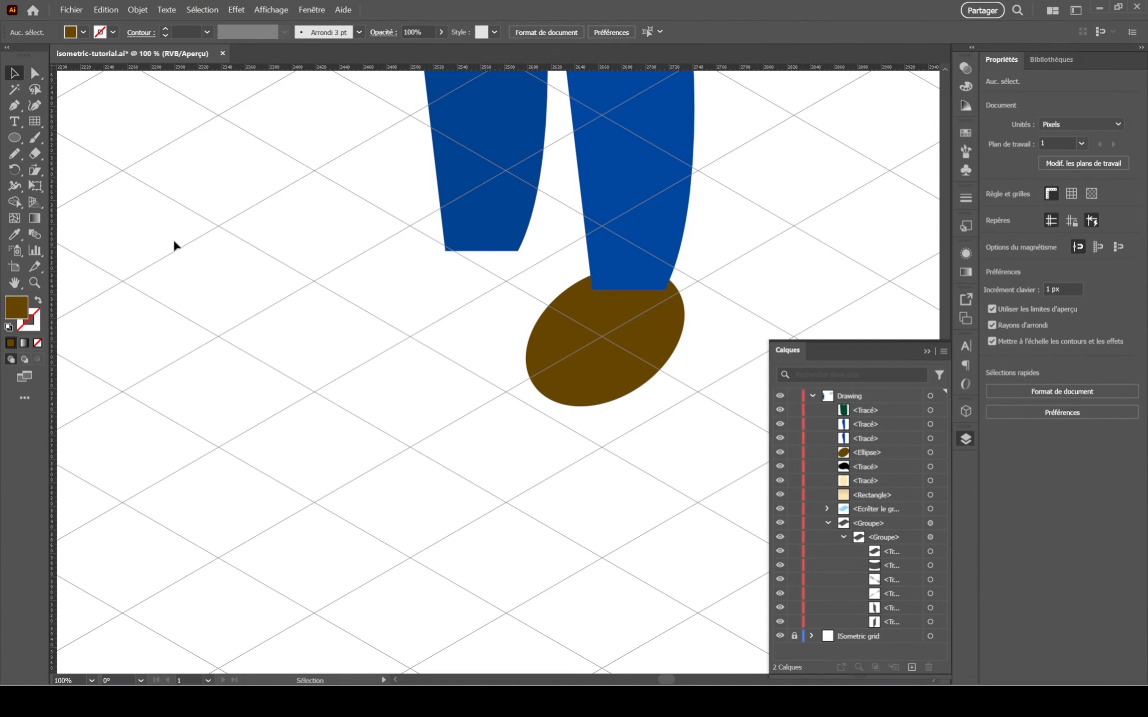
# Narrow the brown shoe ellipse to about 72 px and rotate it to about 293° beneath the right leg.
pyautogui.moveTo(579, 339); pyautogui.dragTo(585, 323)
pyautogui.click(679, 354)
pyautogui.moveTo(678, 354); pyautogui.dragTo(575, 421)
pyautogui.scroll(2, 553, 403)
pyautogui.moveTo(481, 393); pyautogui.dragTo(451, 400)
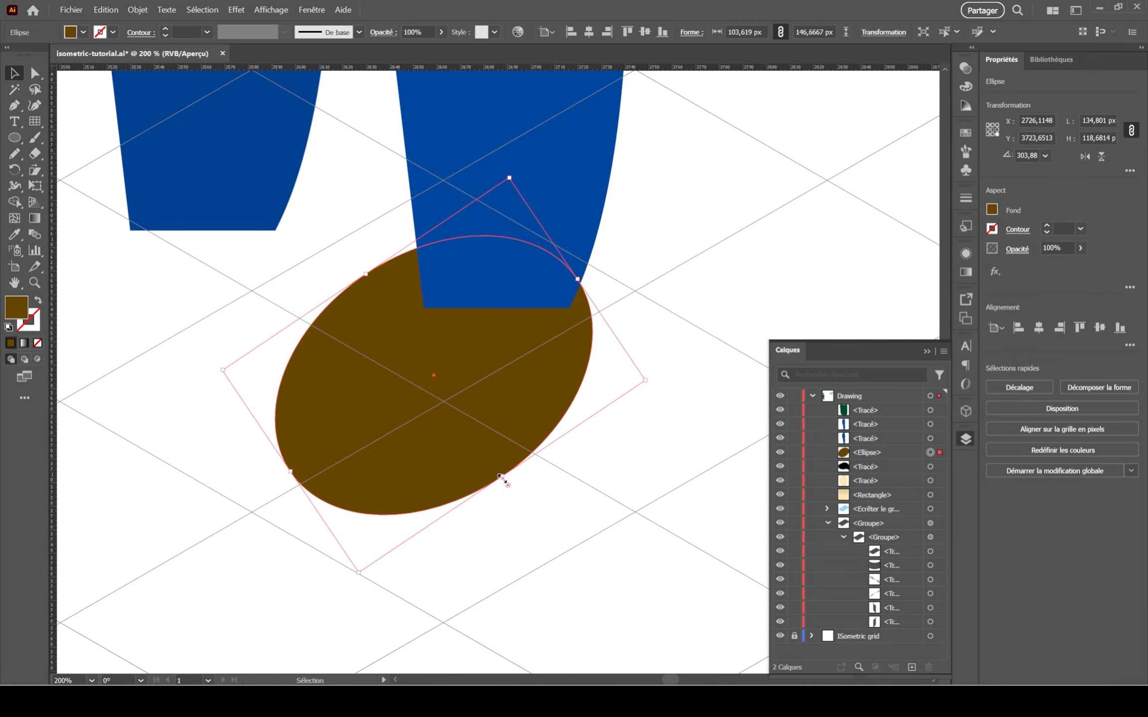
pyautogui.moveTo(504, 478); pyautogui.dragTo(459, 415)
pyautogui.moveTo(428, 381); pyautogui.dragTo(478, 418)
pyautogui.moveTo(657, 353); pyautogui.dragTo(703, 417)
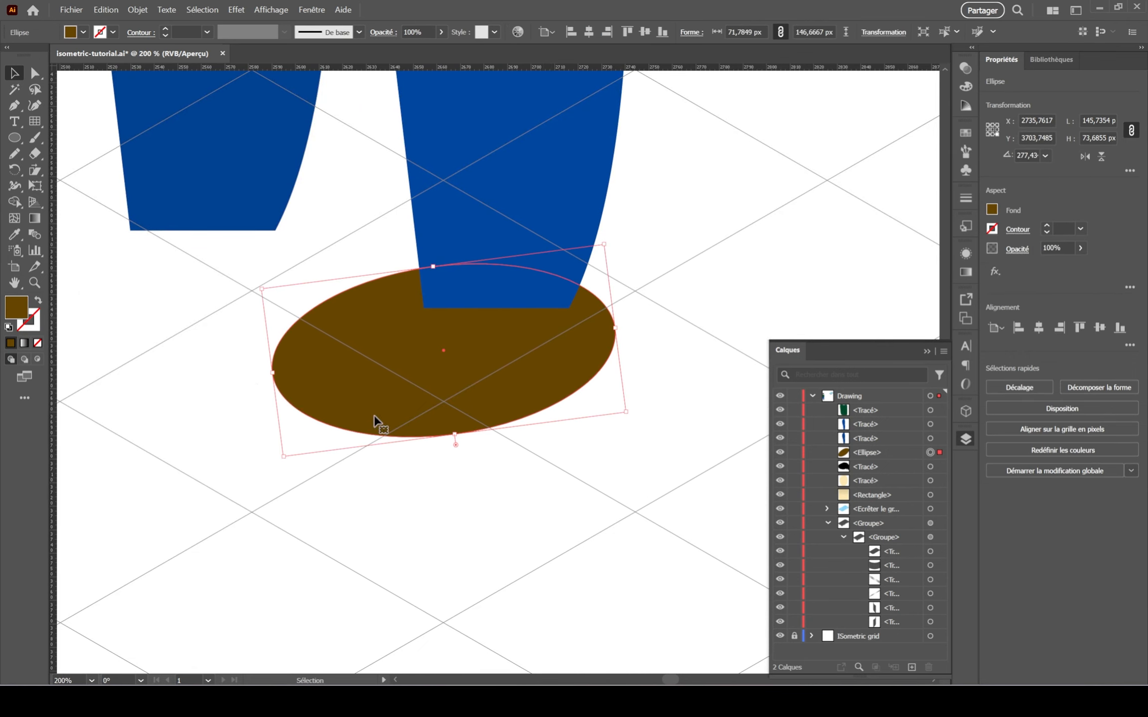
pyautogui.moveTo(278, 459); pyautogui.dragTo(313, 500)
pyautogui.moveTo(455, 405); pyautogui.dragTo(446, 426)
pyautogui.click(548, 433)
# Redraw the right leg's flat bottom edge as a downward-curving hem with the Pencil tool.
pyautogui.click(527, 284)
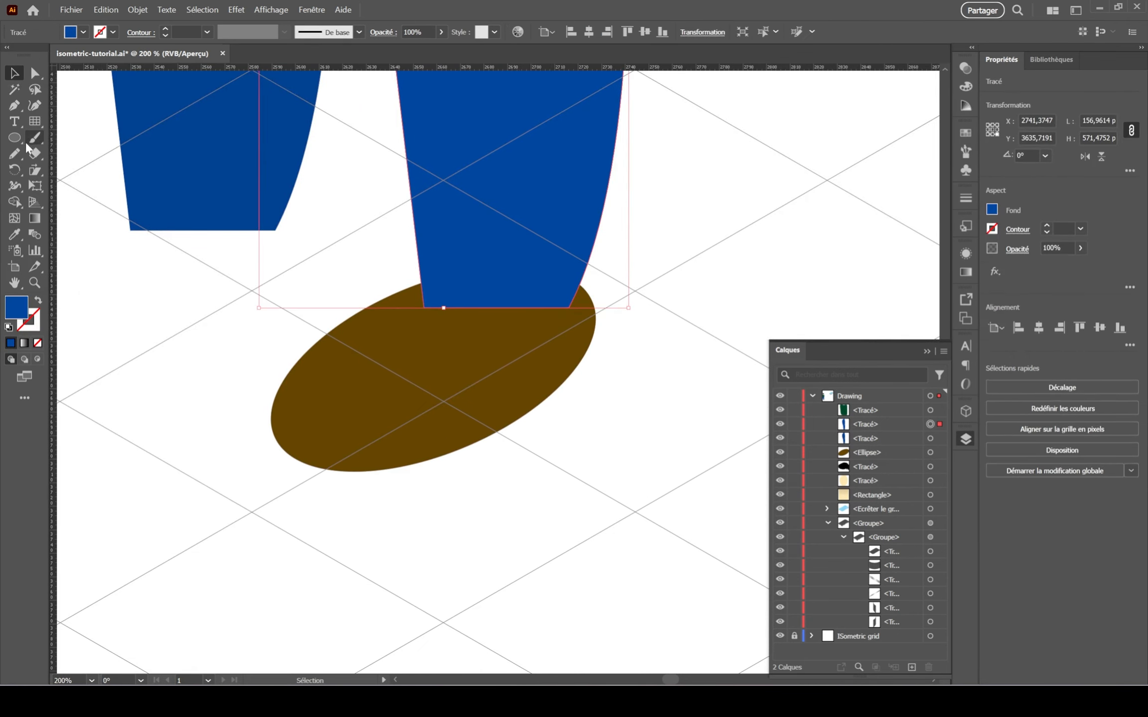
pyautogui.moveTo(426, 306); pyautogui.dragTo(570, 307)
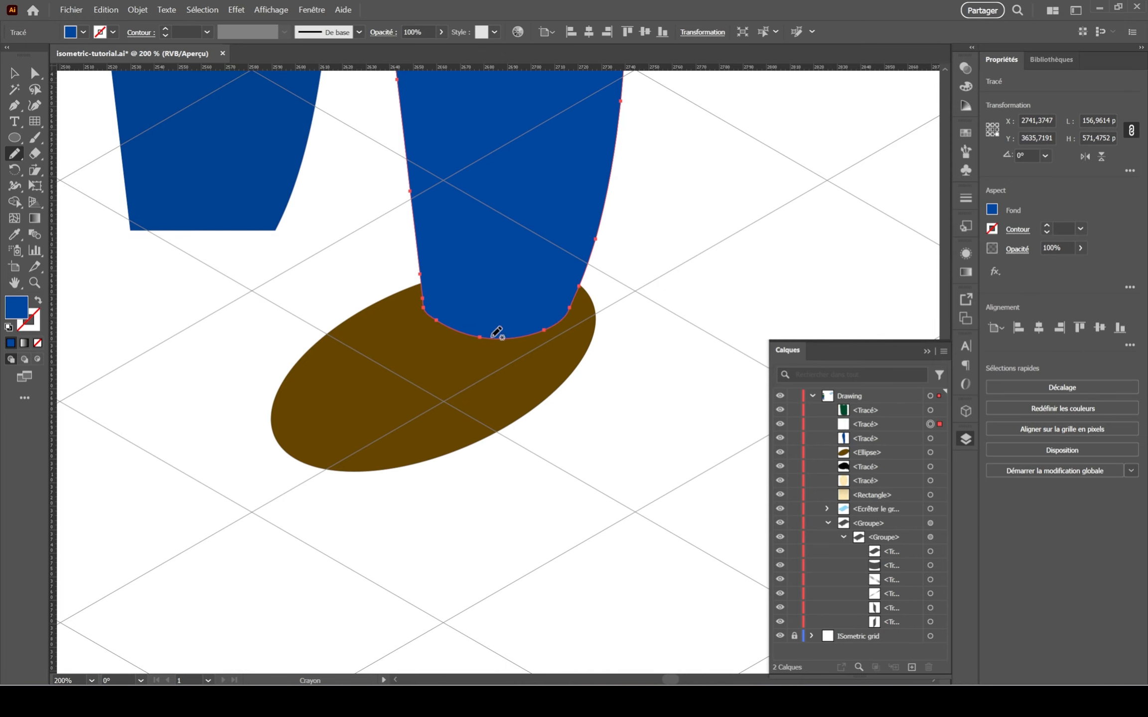
pyautogui.click(660, 528)
# Try moving the right leg and its shoe together to the left.
pyautogui.scroll(-2, 660, 528)
pyautogui.click(528, 448)
pyautogui.keyDown('shift'); pyautogui.click(573, 409); pyautogui.keyUp('shift')
pyautogui.moveTo(552, 444); pyautogui.dragTo(422, 420)
pyautogui.hotkey('ctrl', 'z')
pyautogui.rightClick(497, 410)
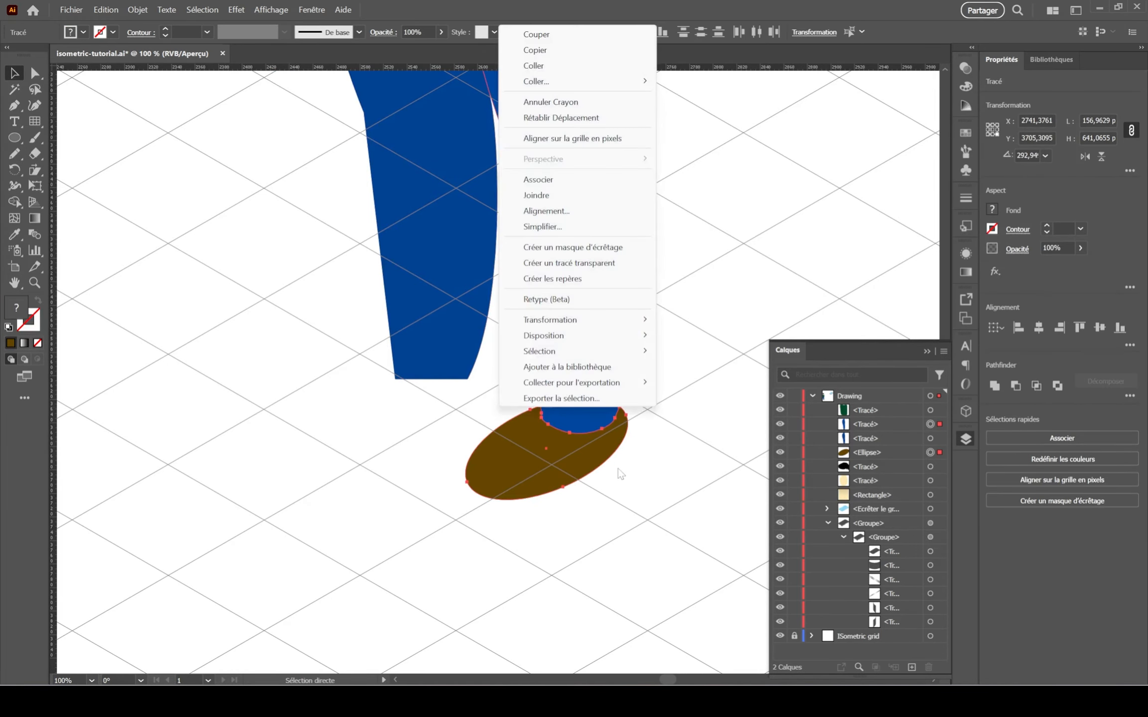
pyautogui.click(548, 451)
pyautogui.keyDown('shift'); pyautogui.click(571, 410); pyautogui.keyUp('shift')
pyautogui.click(612, 505)
# Duplicate the brown shoe ellipse and place the copy under the left leg.
pyautogui.moveTo(541, 466)
pyautogui.mouseDown()
pyautogui.moveTo(393, 421)
pyautogui.moveTo(422, 410)
pyautogui.mouseUp()
pyautogui.doubleClick(576, 424)
pyautogui.click(362, 434)
pyautogui.doubleClick(362, 434)
pyautogui.scroll(2, 420, 413)
pyautogui.click(499, 473)
# Try drawing a separate curved hem patch below the left leg and filling it with the leg's sampled blue.
pyautogui.click(15, 154)
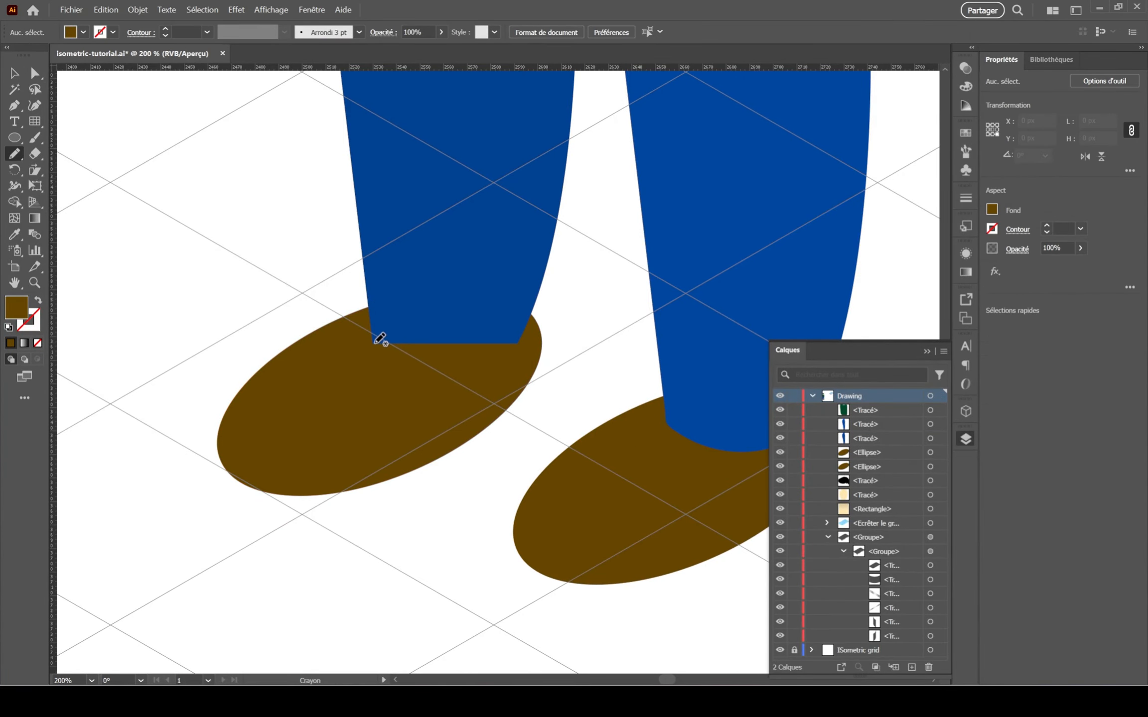
pyautogui.moveTo(520, 343); pyautogui.dragTo(375, 343)
pyautogui.moveTo(509, 362); pyautogui.dragTo(518, 333)
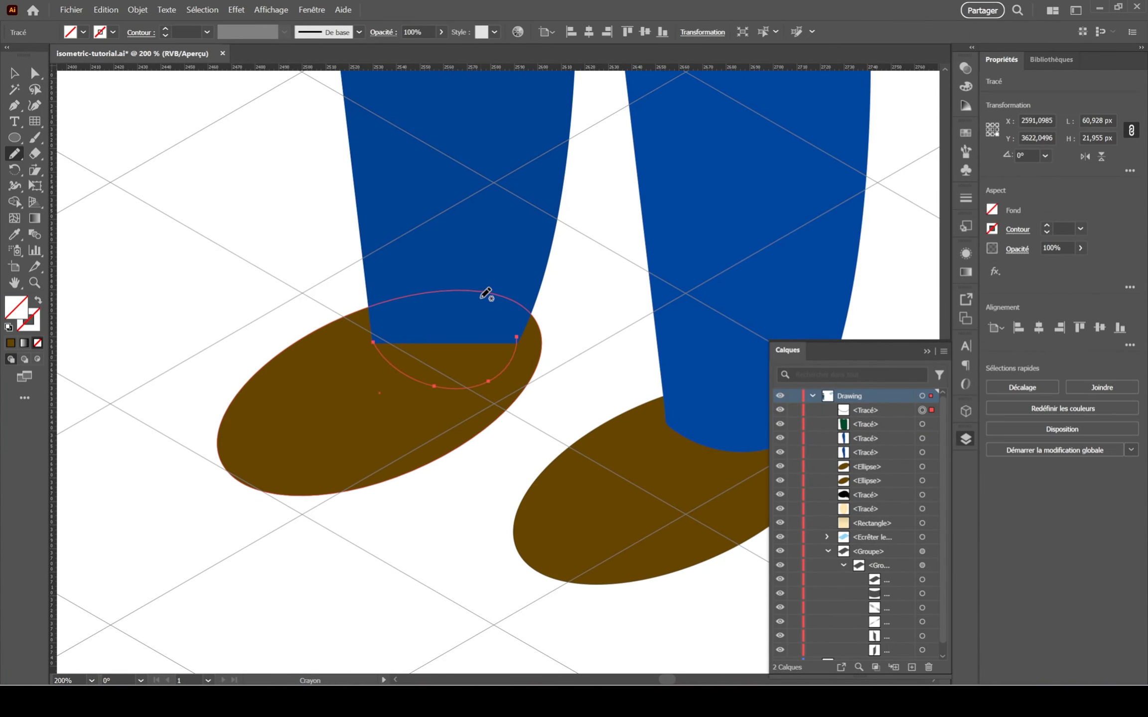
pyautogui.press('i')
pyautogui.click(486, 293)
# Try aligning the blue hem patch with the left leg's bottom corners.
pyautogui.click(17, 75)
pyautogui.click(225, 210)
pyautogui.click(426, 362)
pyautogui.scroll(4, 428, 361)
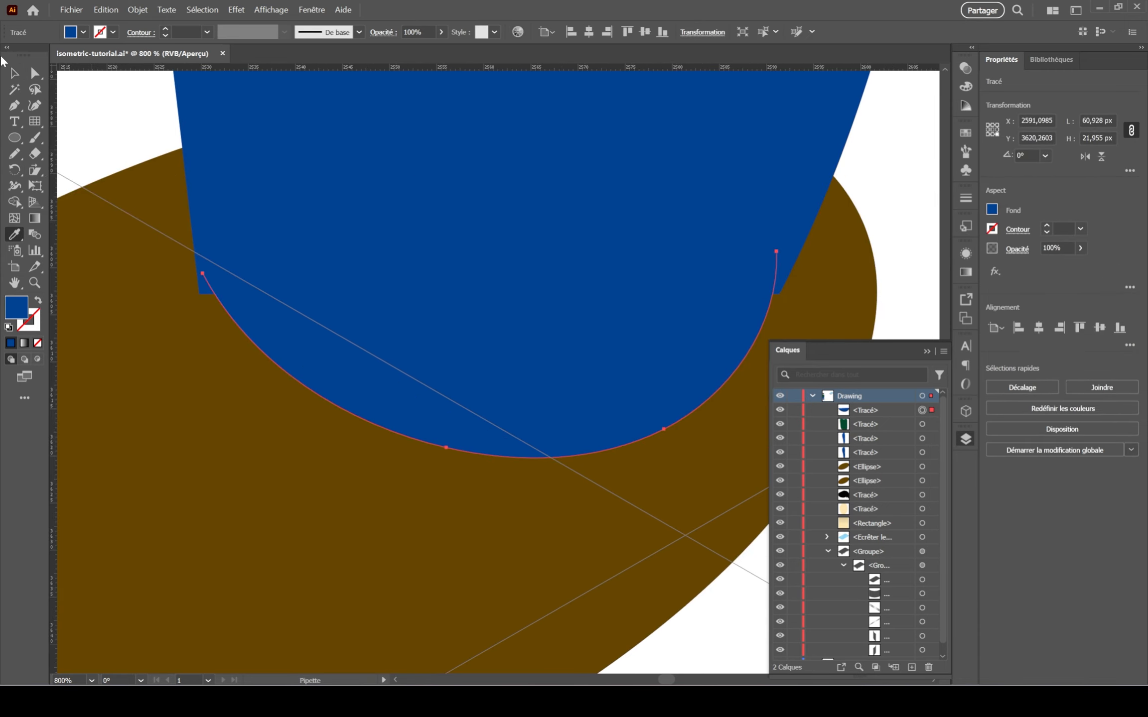
pyautogui.moveTo(251, 329); pyautogui.dragTo(247, 347)
pyautogui.moveTo(669, 382); pyautogui.dragTo(422, 346)
pyautogui.moveTo(527, 339); pyautogui.dragTo(542, 341)
pyautogui.click(701, 325)
pyautogui.scroll(-4, 701, 324)
pyautogui.scroll(-3, 701, 328)
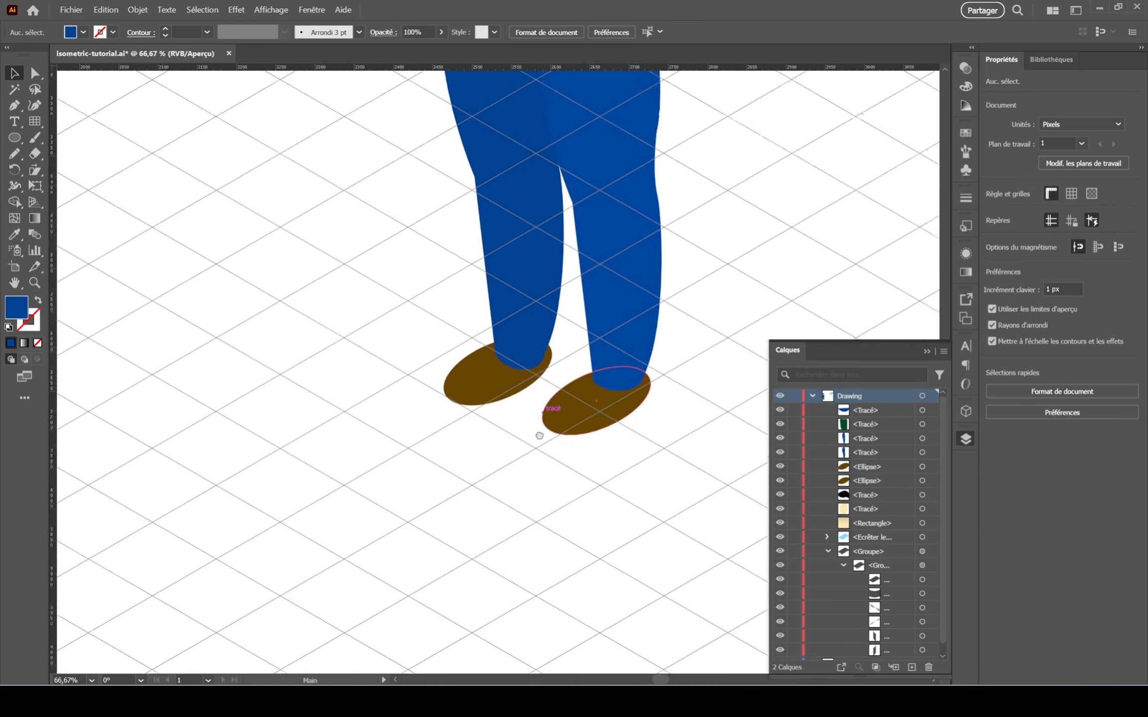
# Add an anchor point midway along the left leg's bottom edge and pull it down to form a curved hem.
pyautogui.scroll(6, 524, 399)
pyautogui.click(15, 107)
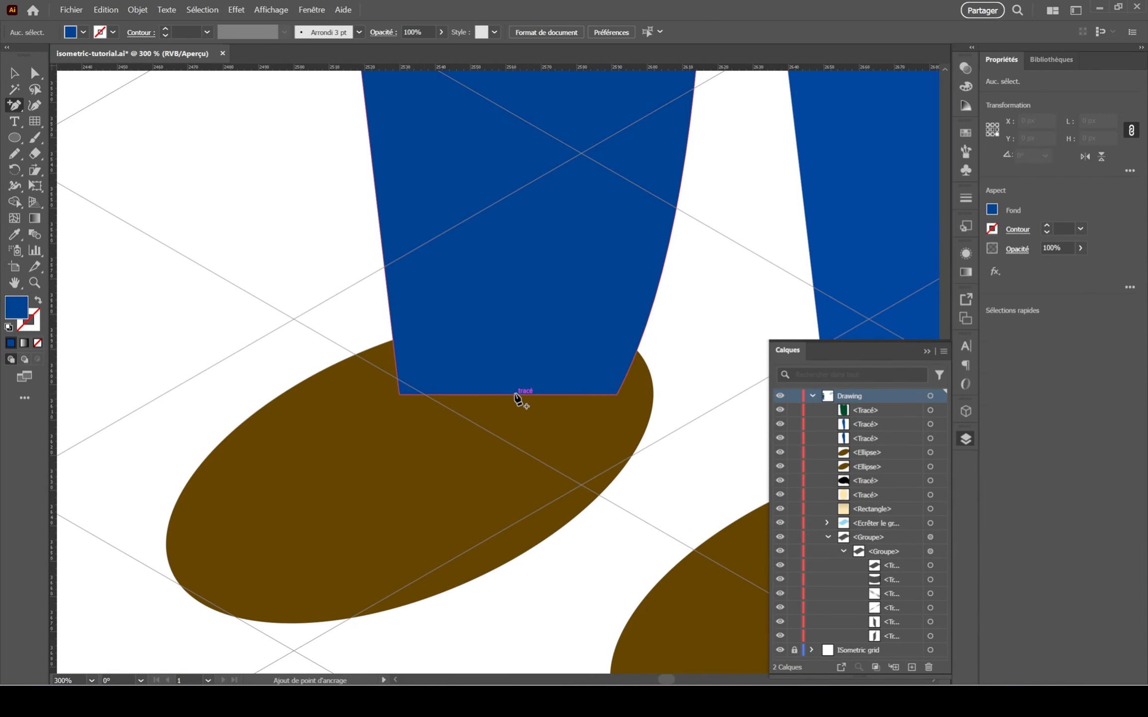
pyautogui.click(514, 395)
pyautogui.press('a')
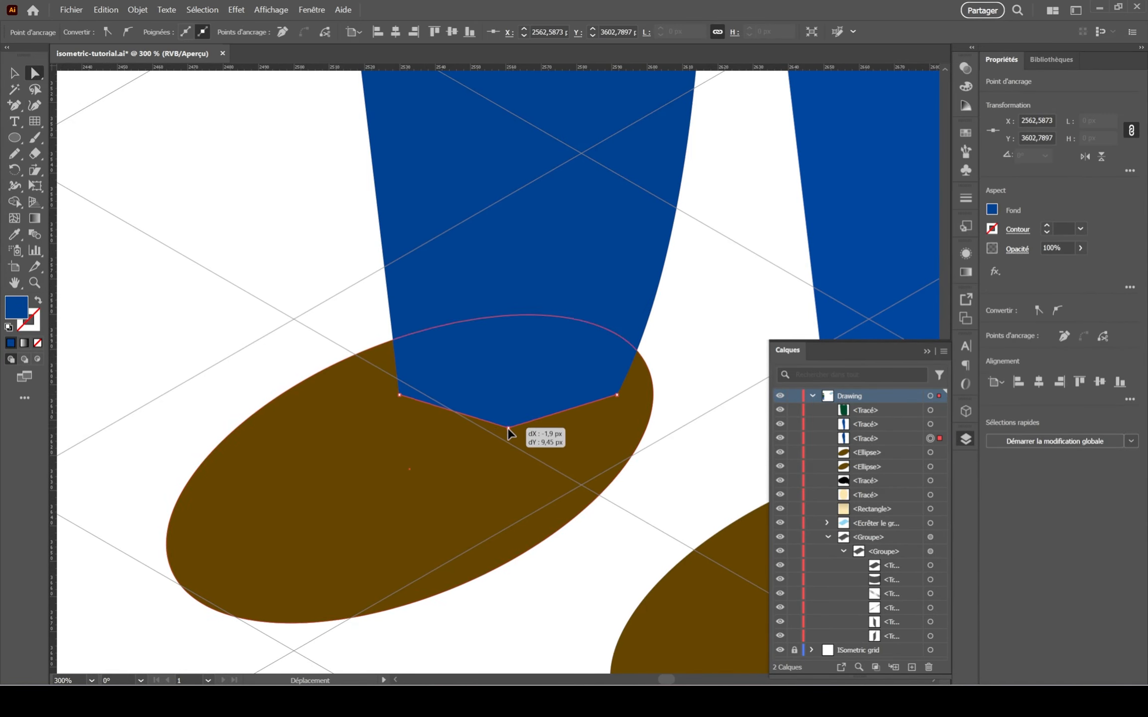
pyautogui.moveTo(508, 428); pyautogui.dragTo(509, 419)
pyautogui.click(691, 382)
pyautogui.scroll(-4, 520, 392)
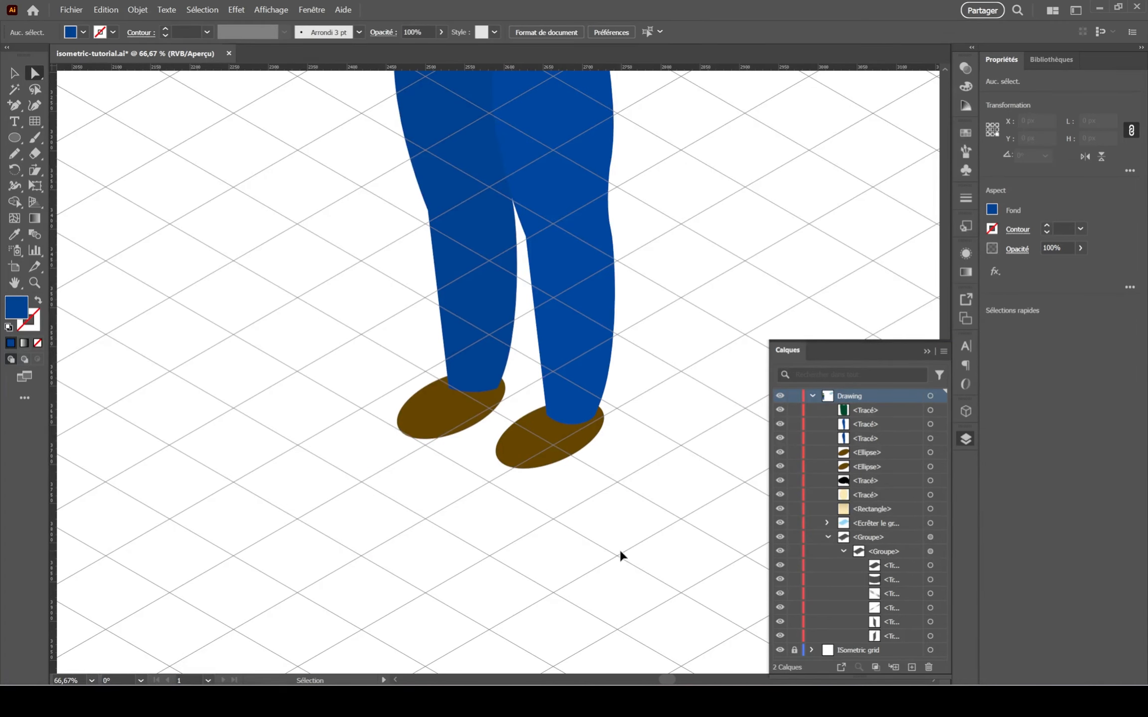
# Deepen the left leg's hem curve by lowering its middle anchor point.
pyautogui.scroll(2, 619, 548)
pyautogui.press('v')
pyautogui.click(540, 464)
pyautogui.scroll(3, 536, 462)
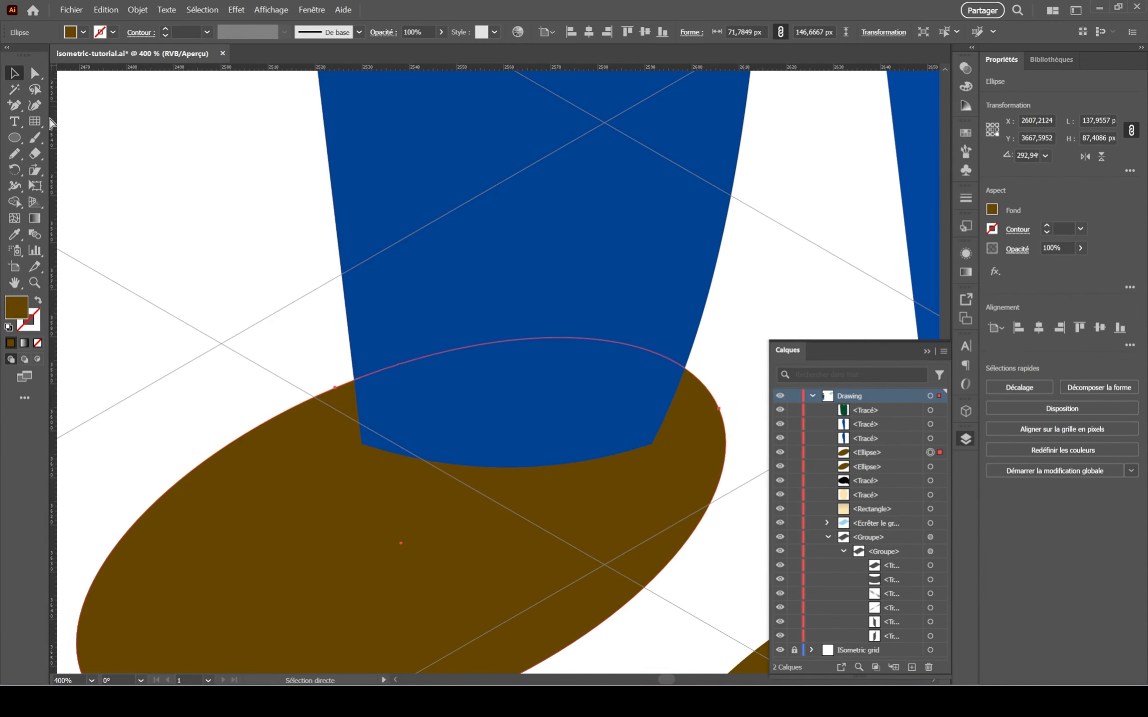
pyautogui.hotkey('ctrl', 'z')
pyautogui.click(38, 73)
pyautogui.moveTo(514, 490); pyautogui.dragTo(533, 137)
pyautogui.click(174, 332)
# Nudge the left shoe about 3 px down and to the left beneath the hem.
pyautogui.click(16, 74)
pyautogui.moveTo(320, 626); pyautogui.dragTo(332, 639)
pyautogui.click(223, 309)
pyautogui.scroll(-4, 223, 309)
# In Draw Inside mode, draw a freehand shadow along the right shoe's lower right edge and fill it with 523700.
pyautogui.scroll(3, 438, 471)
pyautogui.moveTo(438, 471); pyautogui.dragTo(520, 508)
pyautogui.click(408, 424)
pyautogui.click(38, 359)
pyautogui.click(149, 359)
pyautogui.click(15, 154)
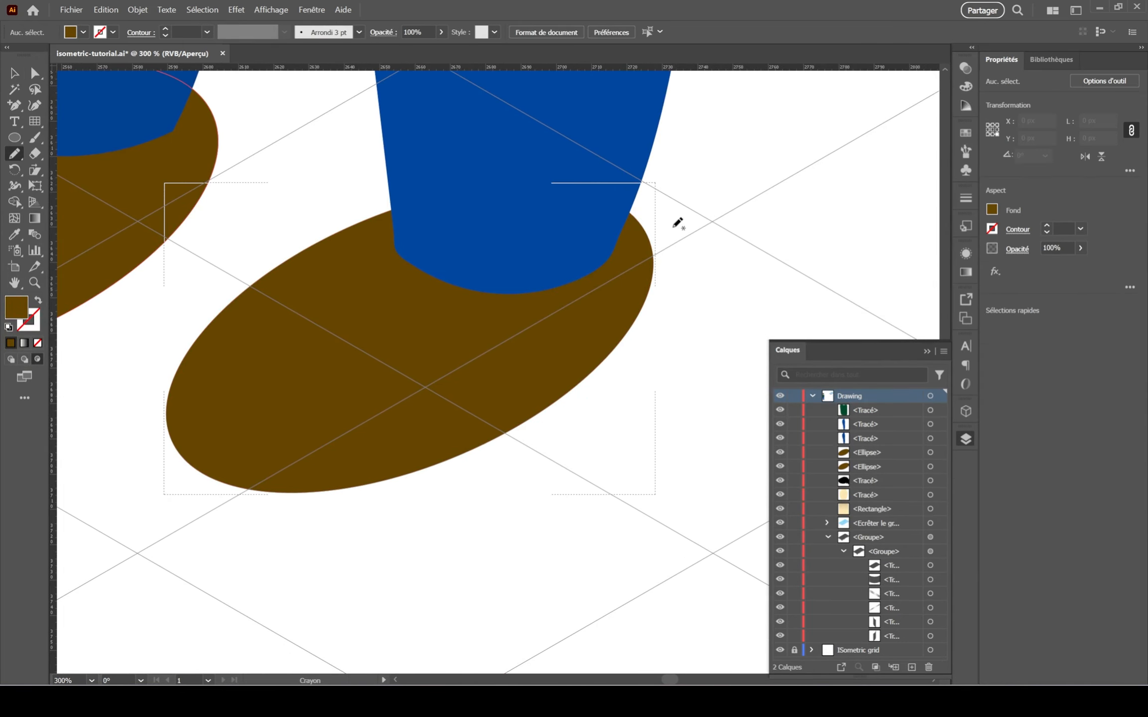
pyautogui.moveTo(302, 514); pyautogui.dragTo(674, 206)
pyautogui.click(991, 210)
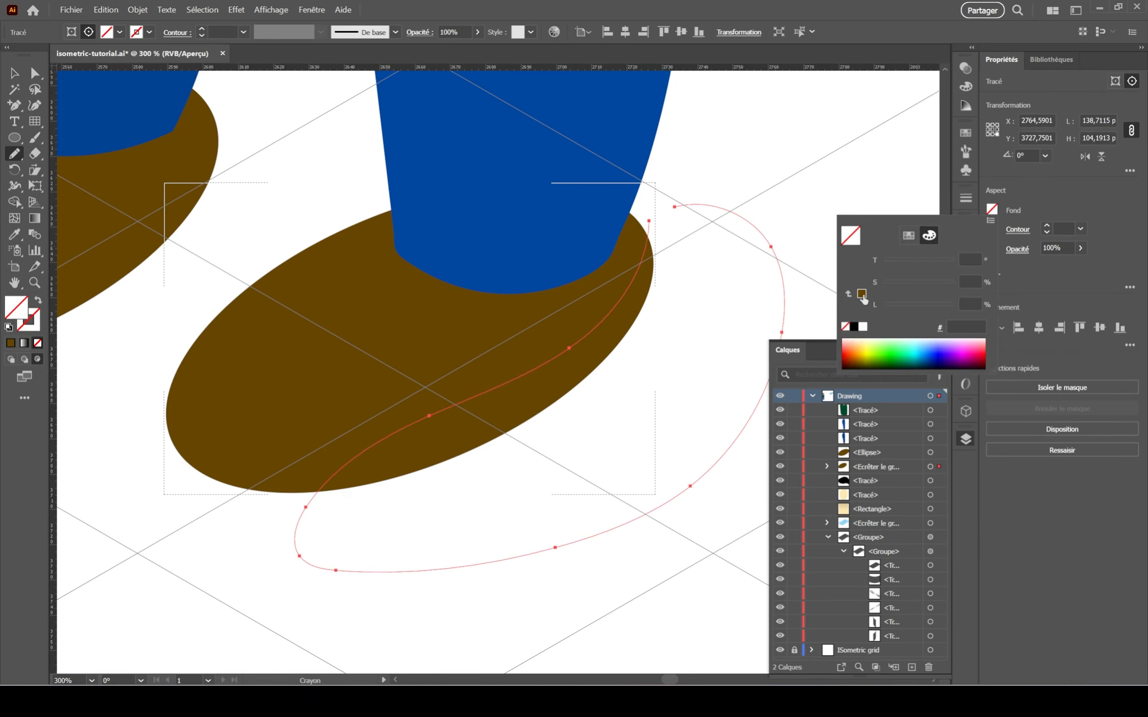
pyautogui.moveTo(900, 305); pyautogui.dragTo(907, 302)
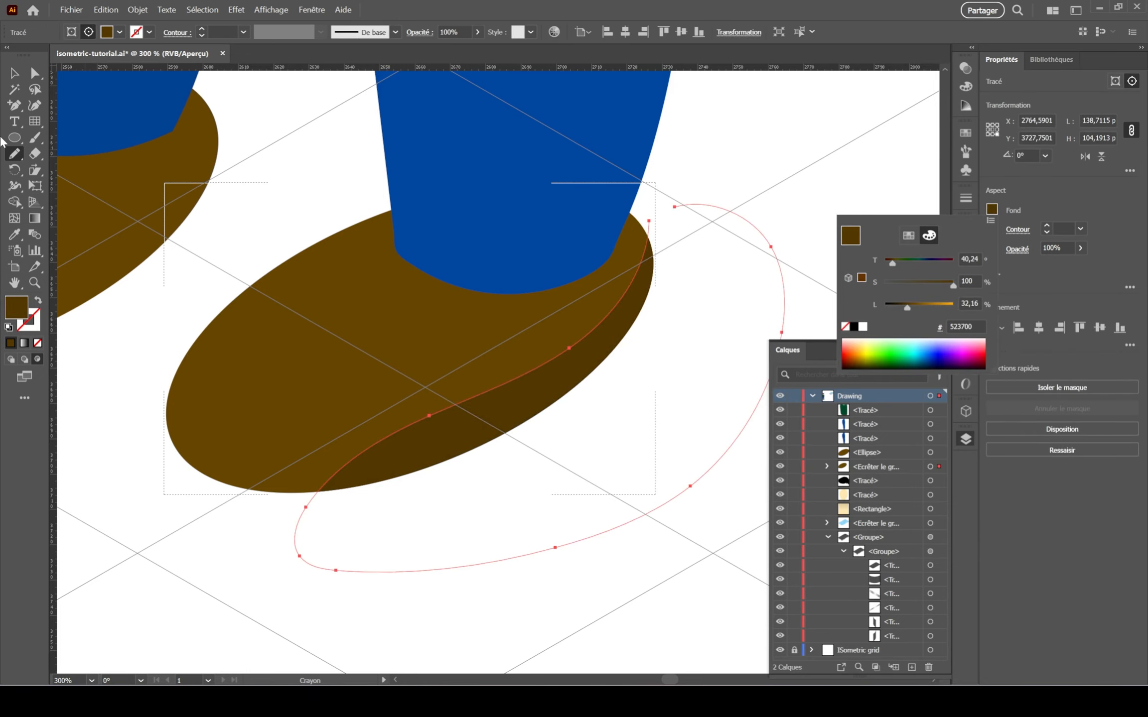
# Draw a freehand shadow about 101 × 96 px inside the left shoe, along its lower right edge, filled with darker brown.
pyautogui.click(14, 75)
pyautogui.click(14, 74)
pyautogui.click(289, 145)
pyautogui.moveTo(289, 145); pyautogui.dragTo(584, 202)
pyautogui.click(374, 279)
pyautogui.press('n')
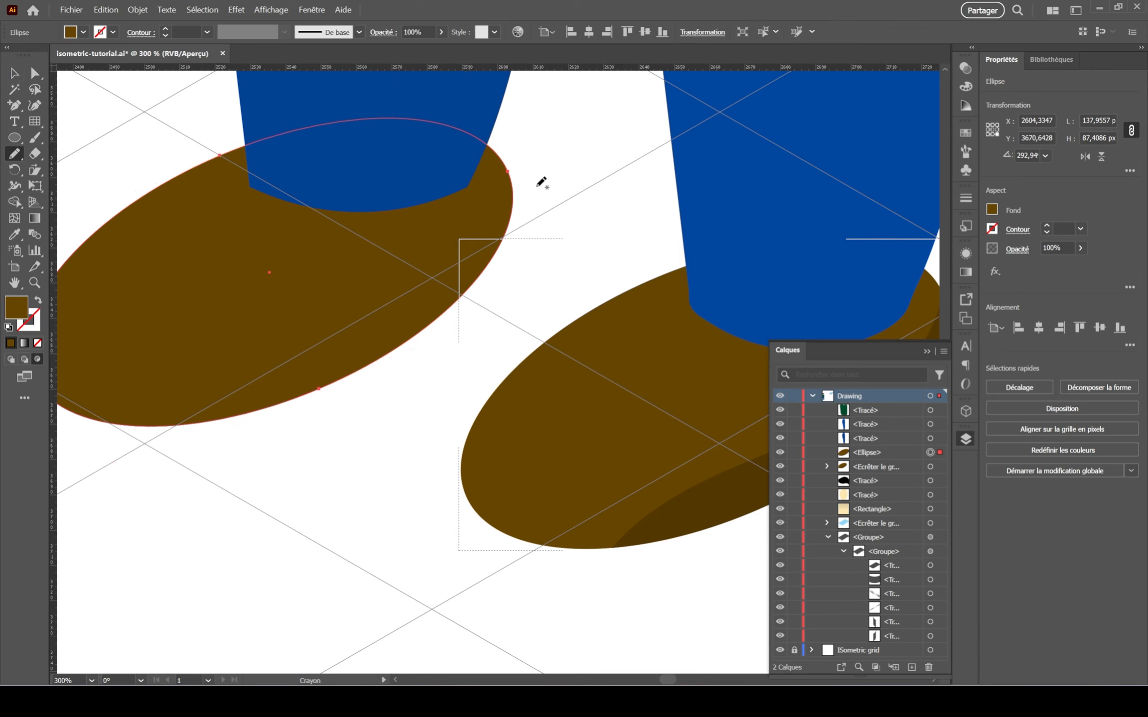
pyautogui.moveTo(199, 495); pyautogui.dragTo(199, 495)
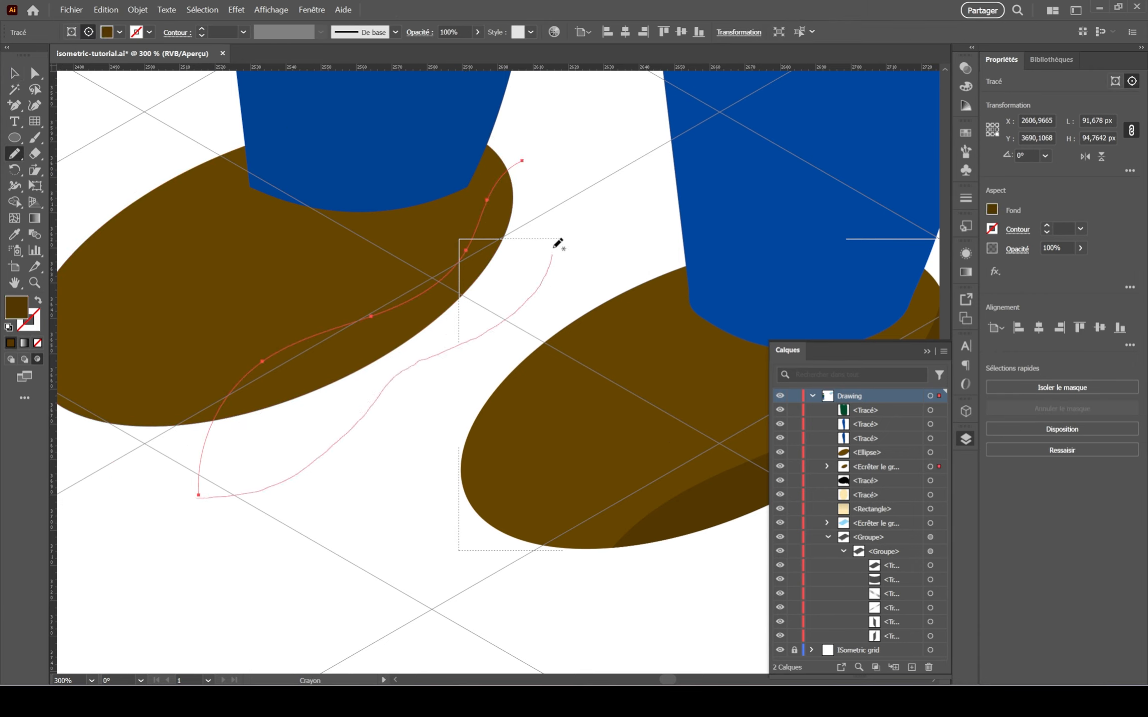
pyautogui.click(992, 209)
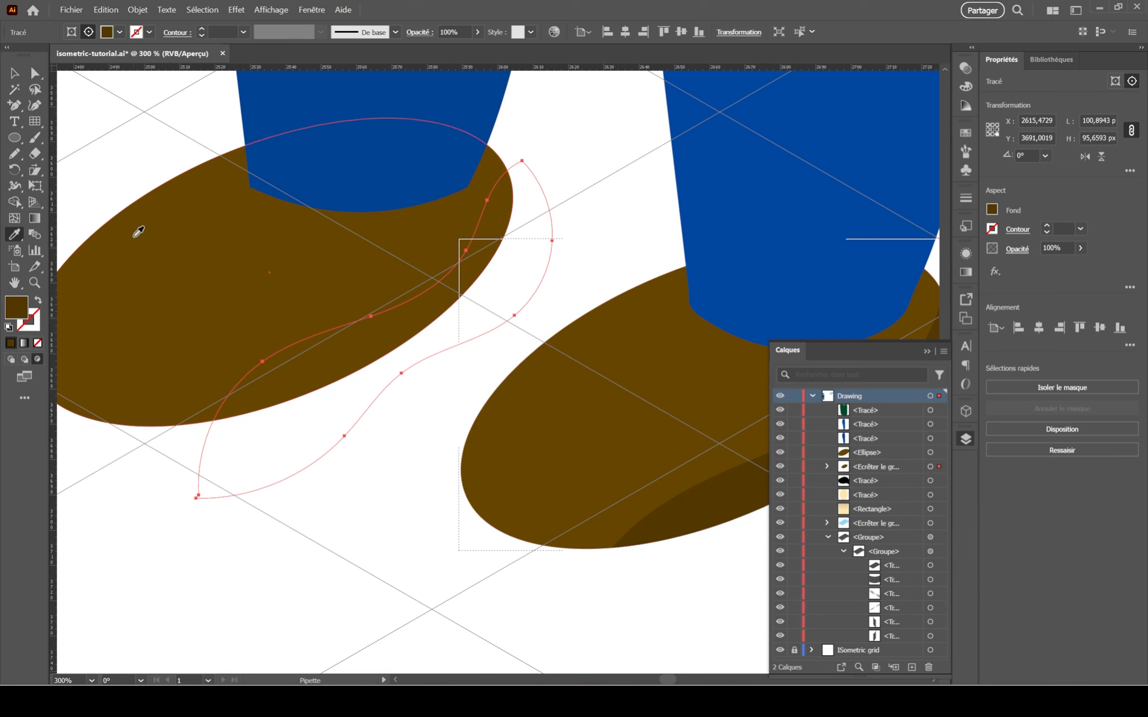
pyautogui.press('v')
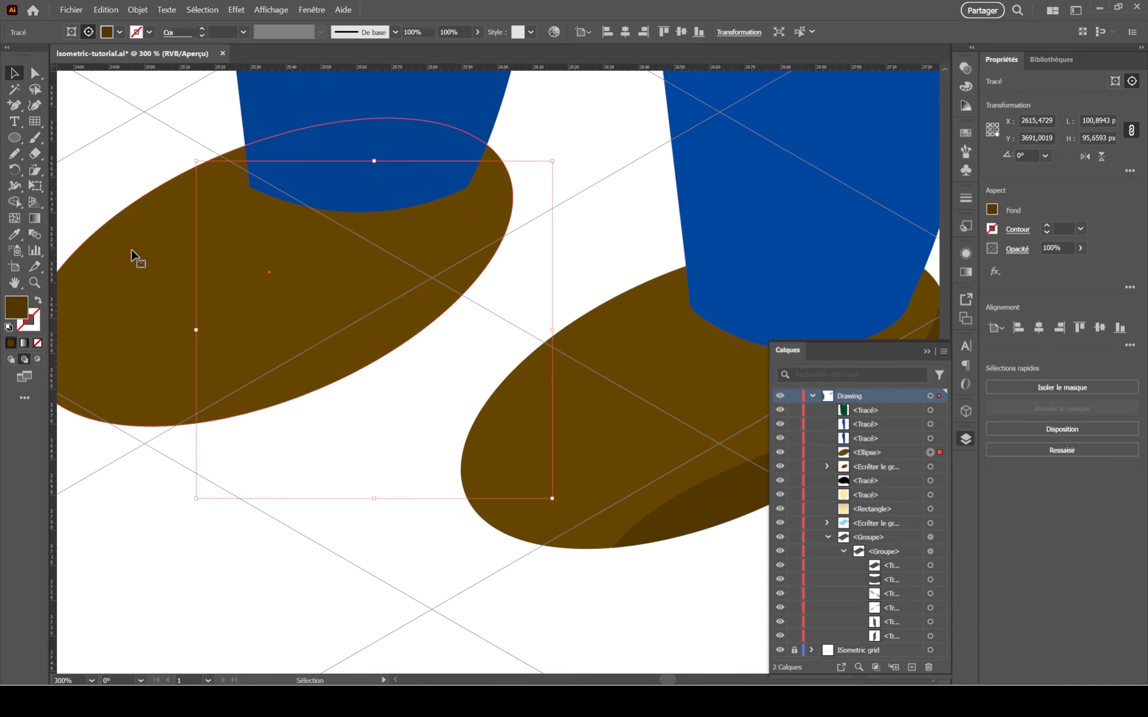
# Isolate the left shoe's clipping group and reposition and enlarge the shadow along the sole.
pyautogui.doubleClick(131, 249)
pyautogui.click(202, 442)
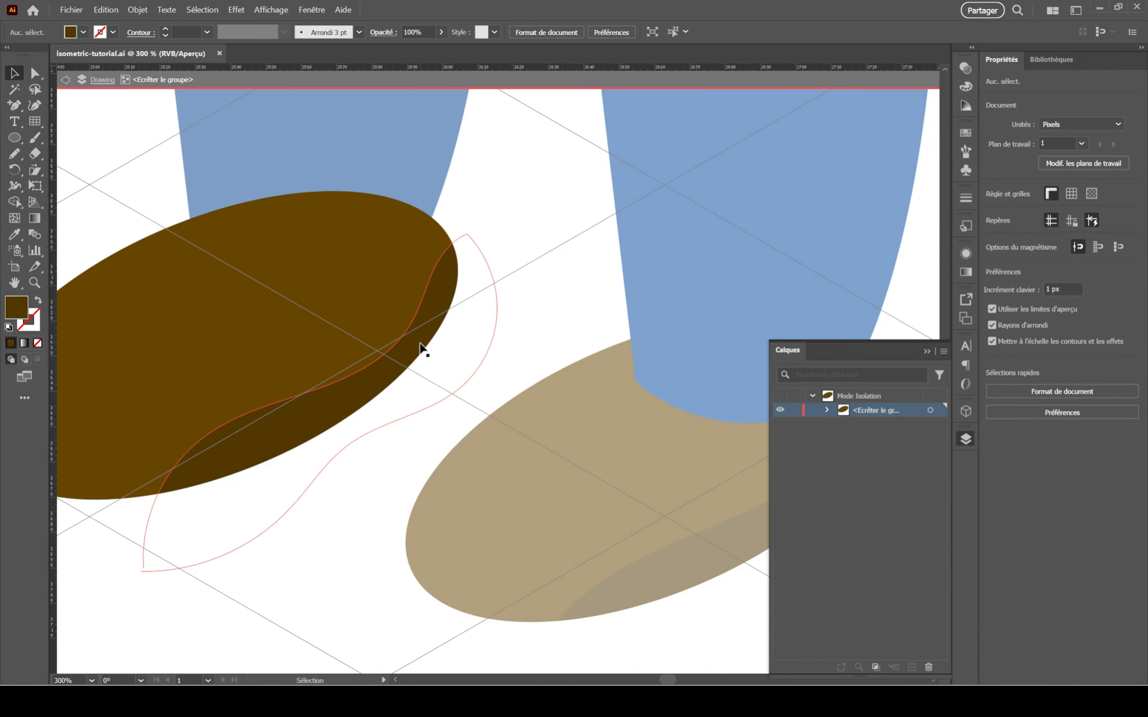
pyautogui.moveTo(423, 342); pyautogui.dragTo(428, 336)
pyautogui.moveTo(141, 568); pyautogui.dragTo(95, 614)
pyautogui.moveTo(183, 547); pyautogui.dragTo(186, 559)
pyautogui.doubleClick(567, 269)
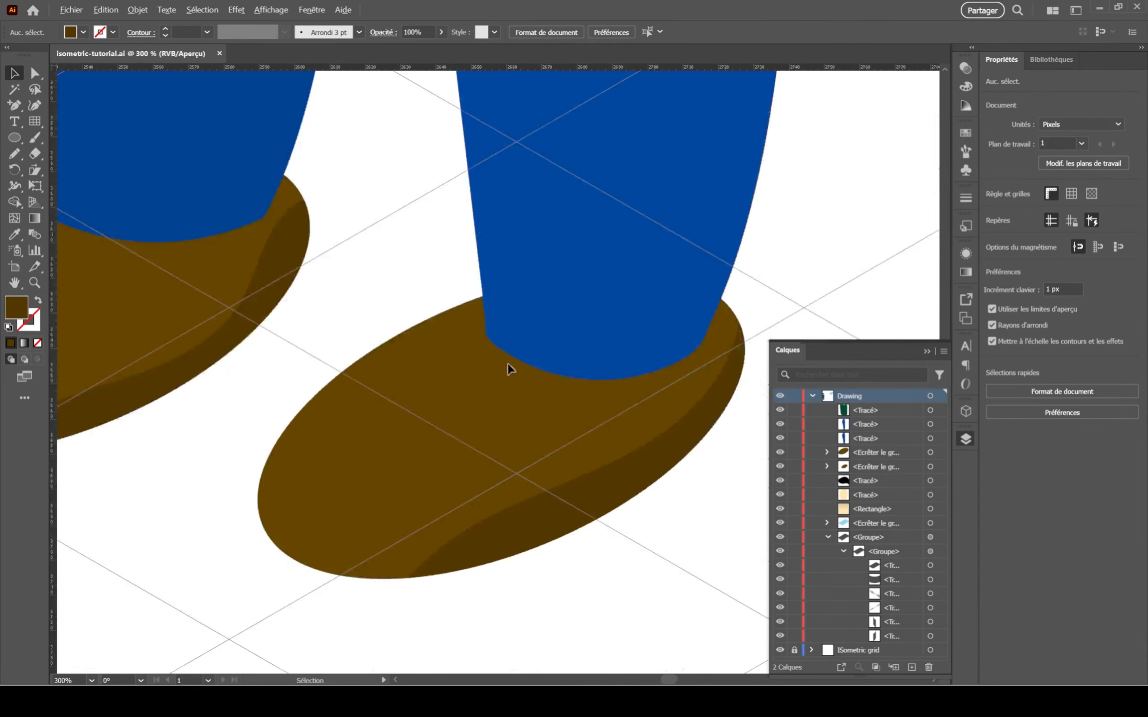
pyautogui.doubleClick(304, 259)
pyautogui.click(282, 355)
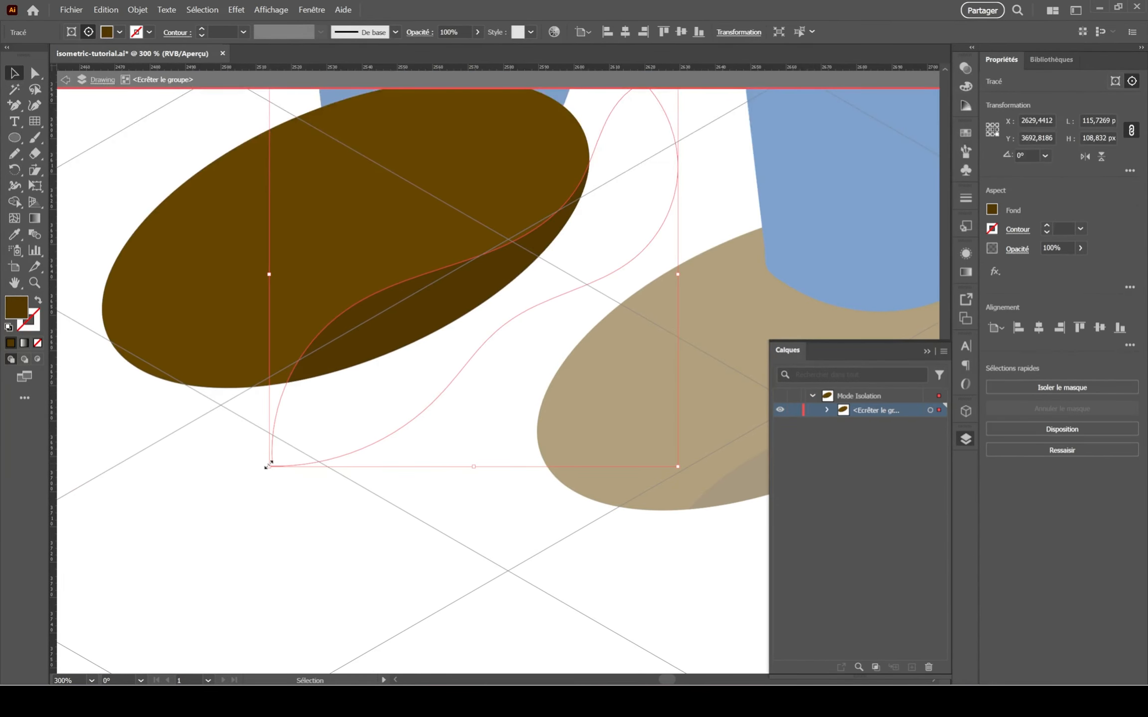
pyautogui.moveTo(266, 461); pyautogui.dragTo(199, 496)
pyautogui.click(190, 502)
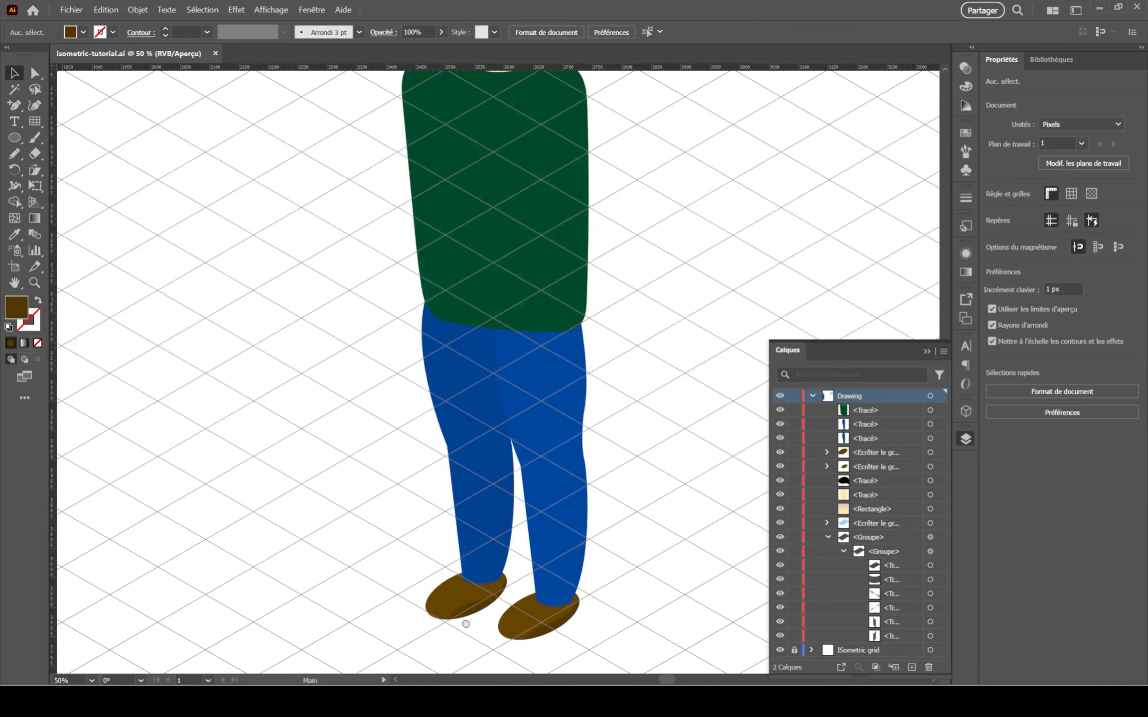
# Draw a freehand inner collar shape about 154 × 49 px, place it behind the neck and fill it with 003d24.
pyautogui.scroll(3, 611, 388)
pyautogui.scroll(5, 627, 301)
pyautogui.scroll(4, 495, 279)
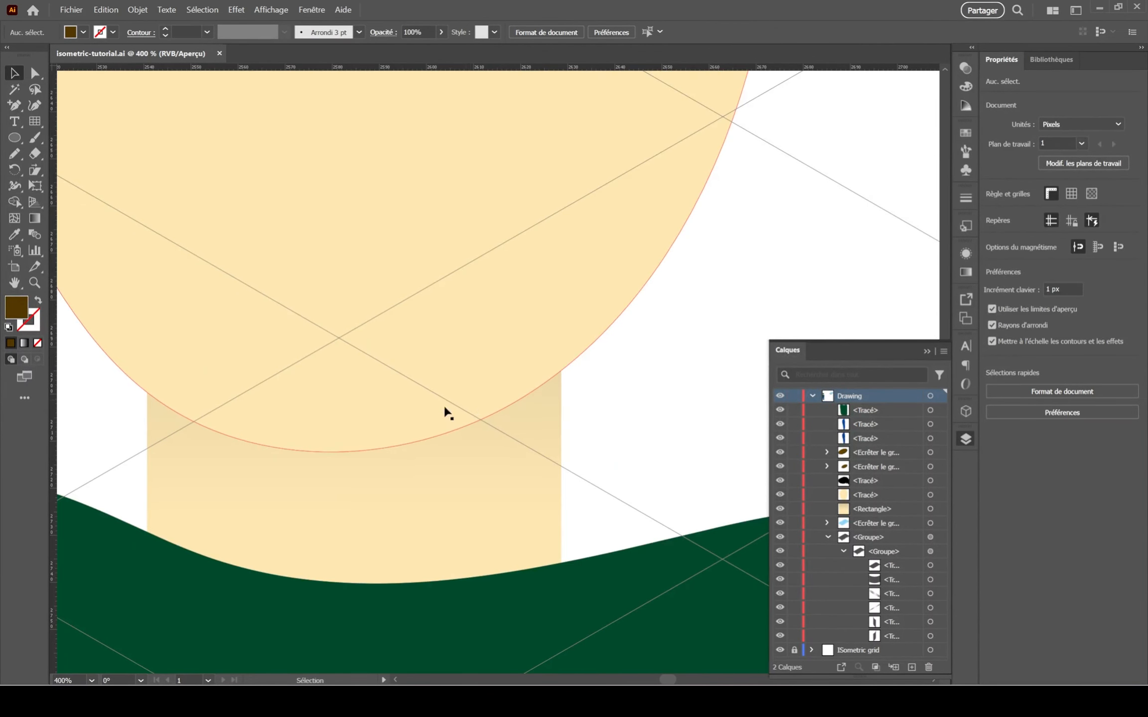
pyautogui.scroll(-1, 446, 411)
pyautogui.click(14, 154)
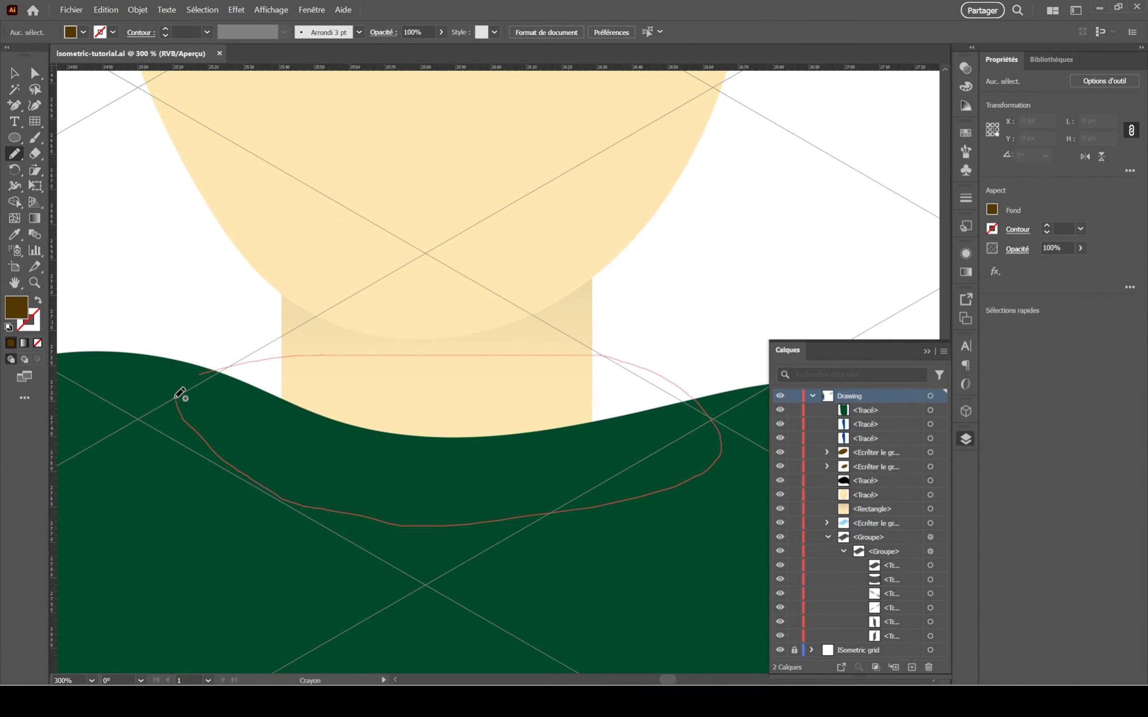
pyautogui.moveTo(175, 398); pyautogui.dragTo(176, 378)
pyautogui.press('i')
pyautogui.click(754, 499)
pyautogui.moveTo(879, 409); pyautogui.dragTo(874, 530)
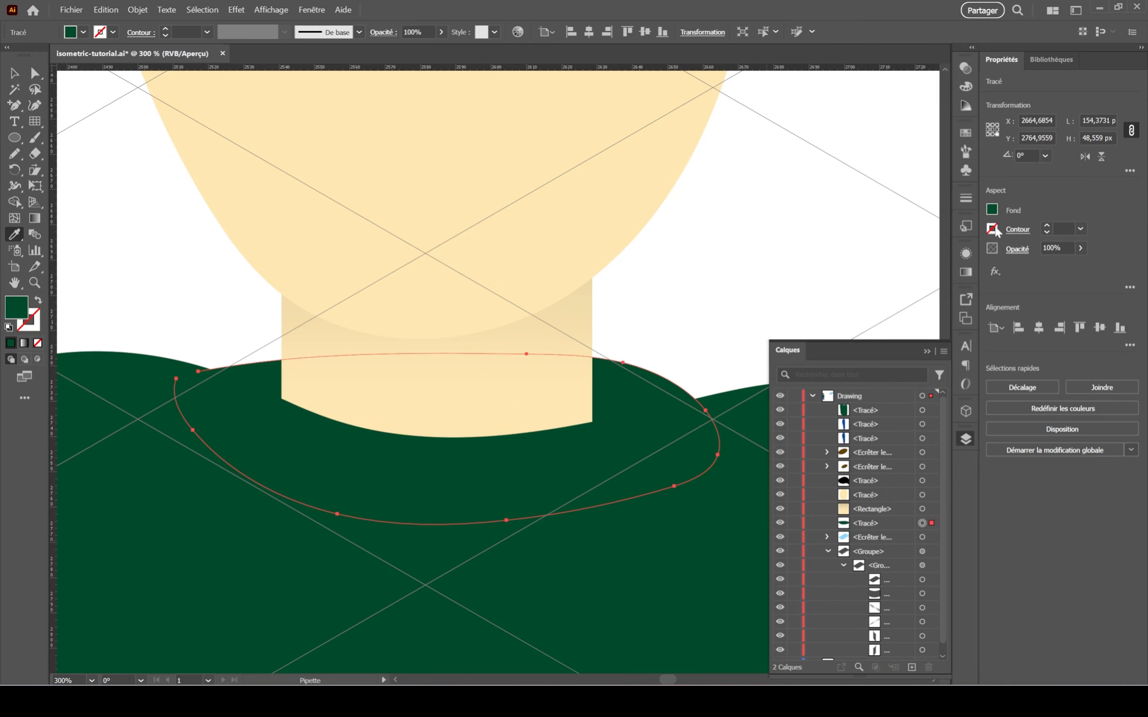
pyautogui.click(992, 210)
pyautogui.moveTo(906, 308); pyautogui.dragTo(906, 308)
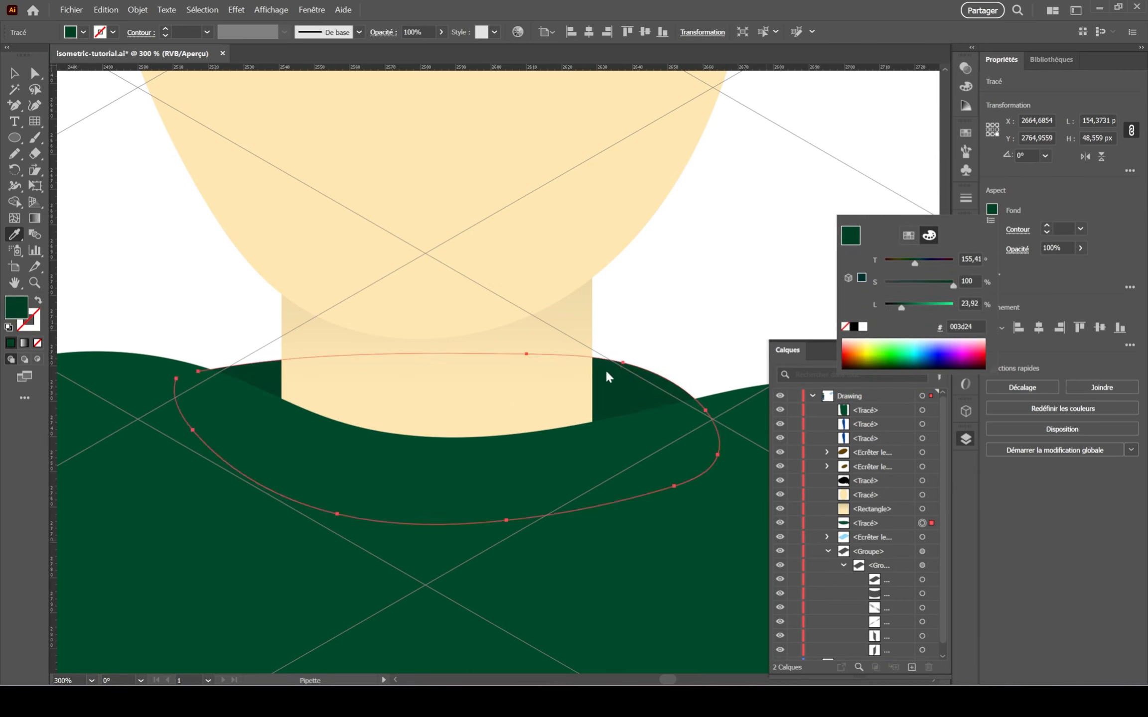
# Narrow the dark inner collar shape and lower it 3 px so it hugs the neck.
pyautogui.click(14, 73)
pyautogui.moveTo(720, 438)
pyautogui.mouseDown()
pyautogui.moveTo(646, 434)
pyautogui.moveTo(702, 436)
pyautogui.mouseUp()
pyautogui.press('Down')
pyautogui.press('Down')
pyautogui.press('Down')
pyautogui.press('Down')
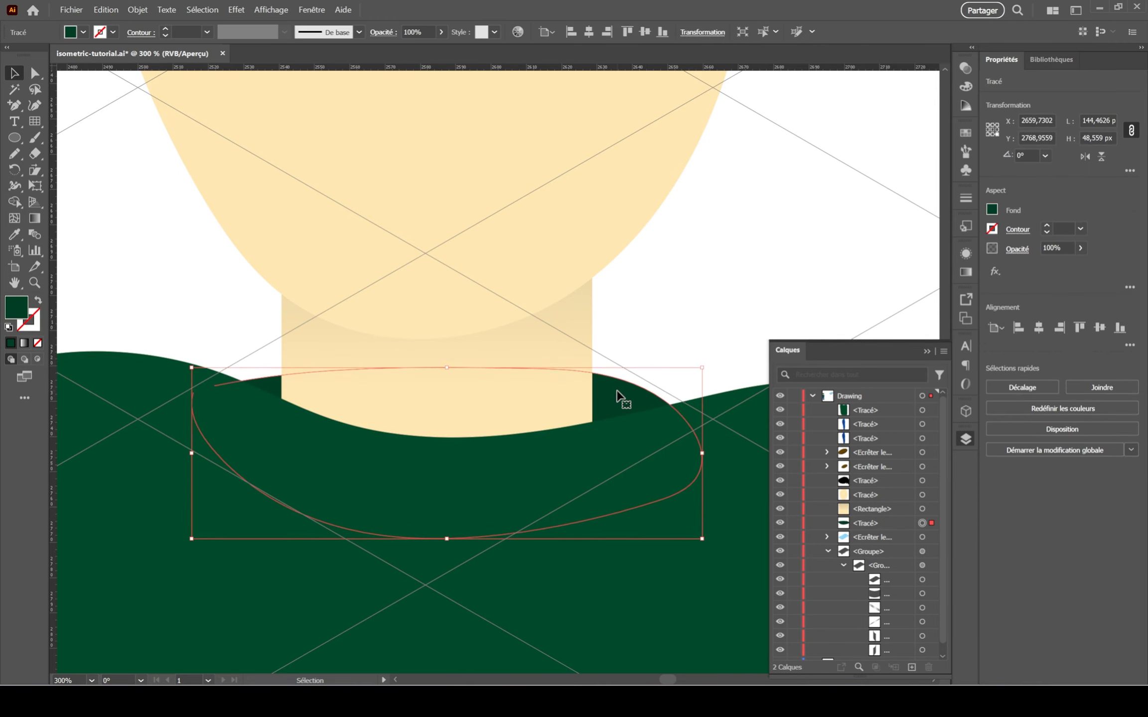
pyautogui.press('Up')
pyautogui.moveTo(703, 449); pyautogui.dragTo(651, 445)
pyautogui.moveTo(611, 443); pyautogui.dragTo(599, 443)
pyautogui.click(655, 328)
# Save the illustration.
pyautogui.scroll(-2, 654, 327)
pyautogui.click(634, 365)
pyautogui.moveTo(652, 389); pyautogui.dragTo(600, 305)
pyautogui.click(672, 230)
pyautogui.click(726, 330)
pyautogui.scroll(-2, 726, 331)
pyautogui.hotkey('ctrl', 's')
pyautogui.scroll(4, 671, 359)
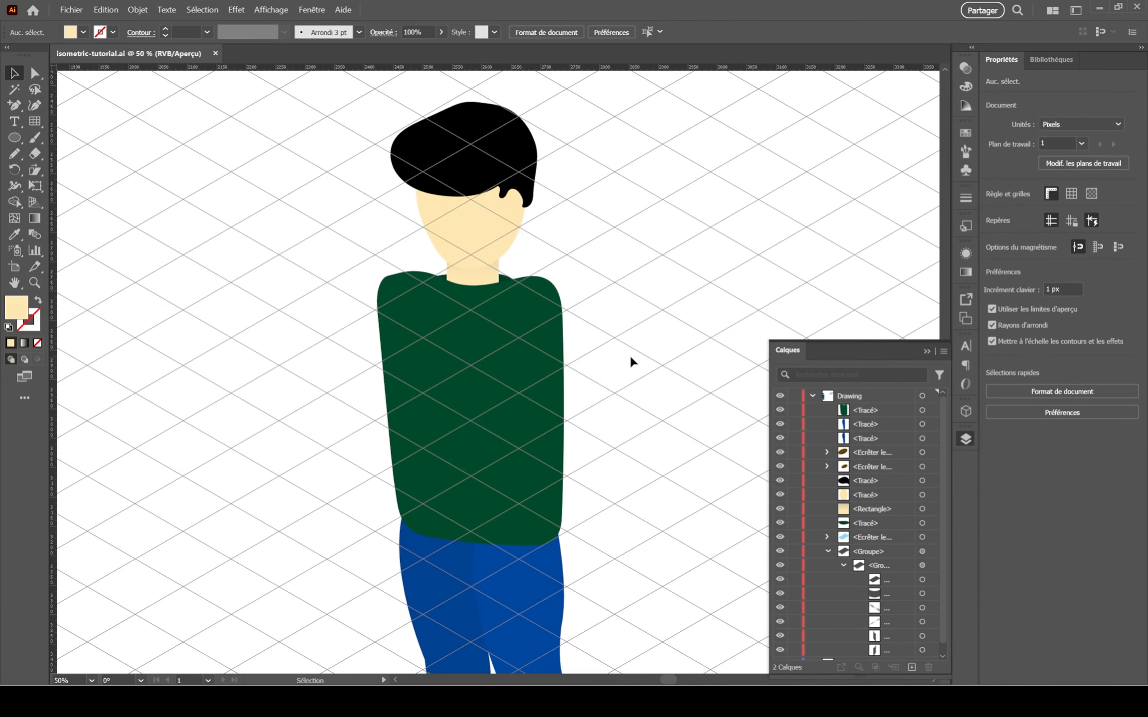
# Draw an upper arm rectangle about 270 × 82 px in the torso's green and rotate it to slope down from the right shoulder.
pyautogui.scroll(-1, 616, 332)
pyautogui.rightClick(14, 138)
pyautogui.click(75, 154)
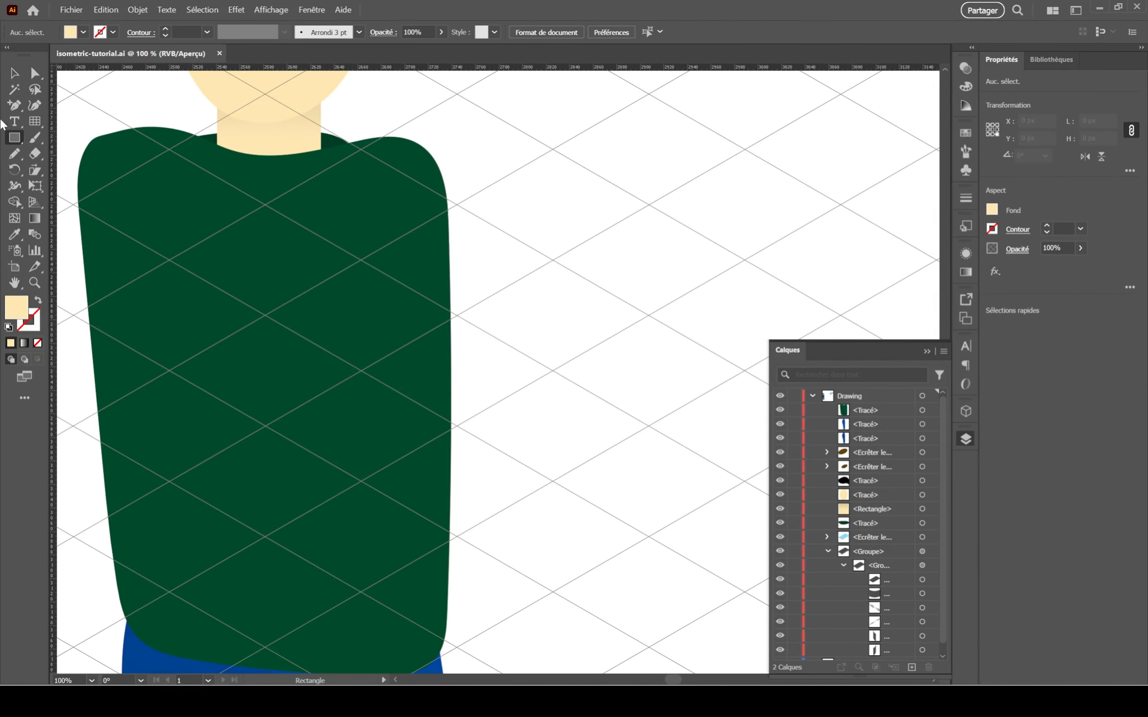
pyautogui.moveTo(407, 203)
pyautogui.mouseDown()
pyautogui.moveTo(732, 360)
pyautogui.moveTo(732, 343)
pyautogui.moveTo(586, 423)
pyautogui.moveTo(660, 401)
pyautogui.mouseUp()
pyautogui.press('i')
pyautogui.click(349, 320)
pyautogui.press('v')
pyautogui.moveTo(636, 275); pyautogui.dragTo(599, 333)
pyautogui.moveTo(566, 274); pyautogui.dragTo(548, 298)
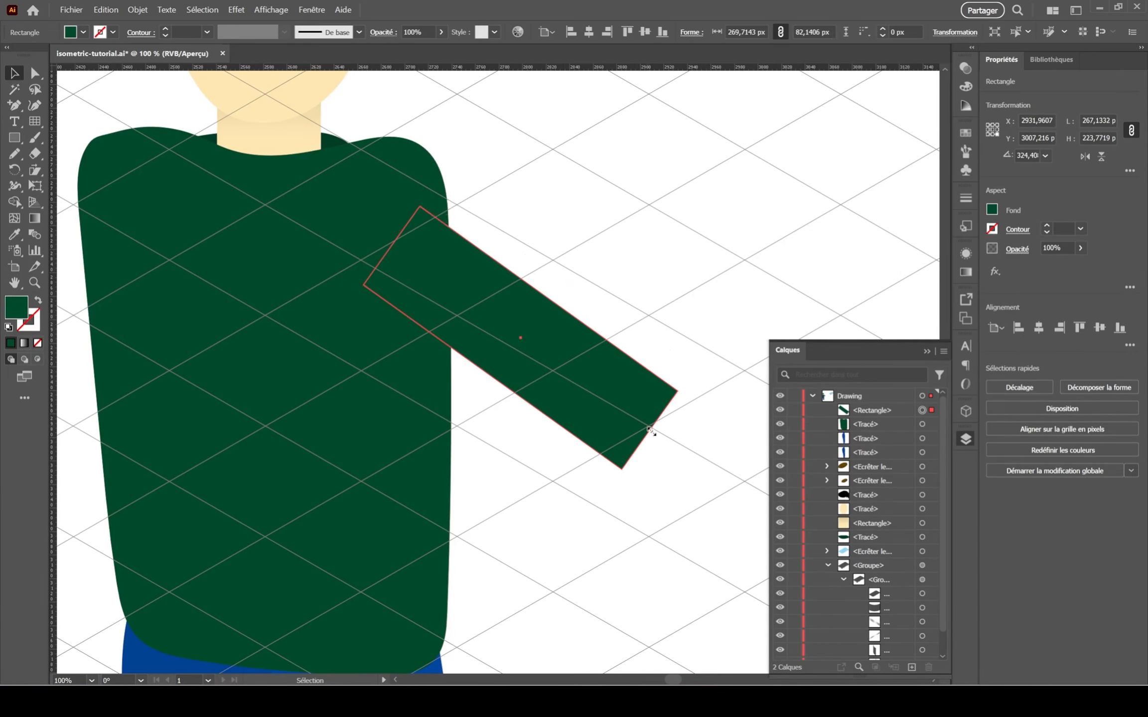
# Shorten the upper arm rectangle and round its two outer corners to form the elbow.
pyautogui.moveTo(649, 430); pyautogui.dragTo(597, 392)
pyautogui.moveTo(501, 318); pyautogui.dragTo(525, 319)
pyautogui.press('a')
pyautogui.click(648, 354)
pyautogui.moveTo(641, 355)
pyautogui.mouseDown()
pyautogui.moveTo(528, 422)
pyautogui.moveTo(579, 419)
pyautogui.moveTo(585, 391)
pyautogui.mouseUp()
pyautogui.click(593, 432)
pyautogui.click(640, 424)
pyautogui.click(35, 89)
# Align the upper arm with the right shoulder and extend its elbow end to a length of about 257 px.
pyautogui.click(14, 73)
pyautogui.moveTo(563, 327); pyautogui.dragTo(562, 256)
pyautogui.moveTo(562, 255); pyautogui.dragTo(540, 199)
pyautogui.moveTo(601, 268); pyautogui.dragTo(641, 297)
pyautogui.click(765, 223)
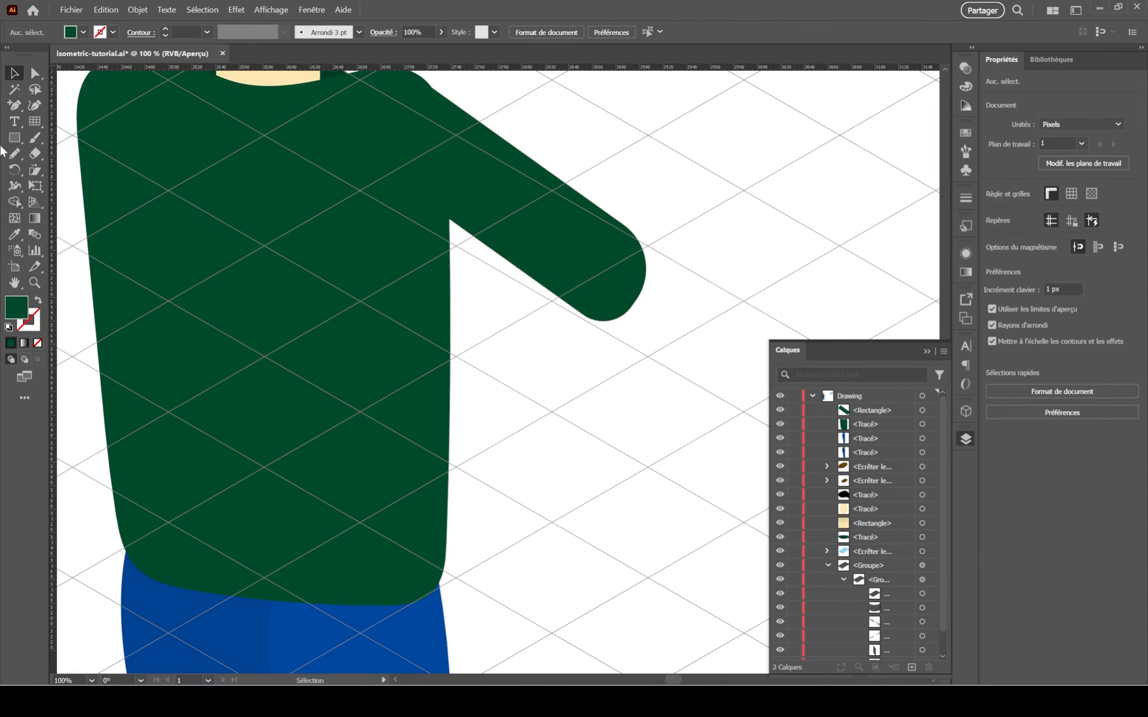
# Duplicate the upper arm as a forearm, rotate the copy 90° toward the waist and join it at the elbow.
pyautogui.moveTo(575, 243); pyautogui.dragTo(623, 445)
pyautogui.moveTo(720, 457); pyautogui.dragTo(514, 539)
pyautogui.moveTo(601, 423); pyautogui.dragTo(544, 414)
pyautogui.click(35, 74)
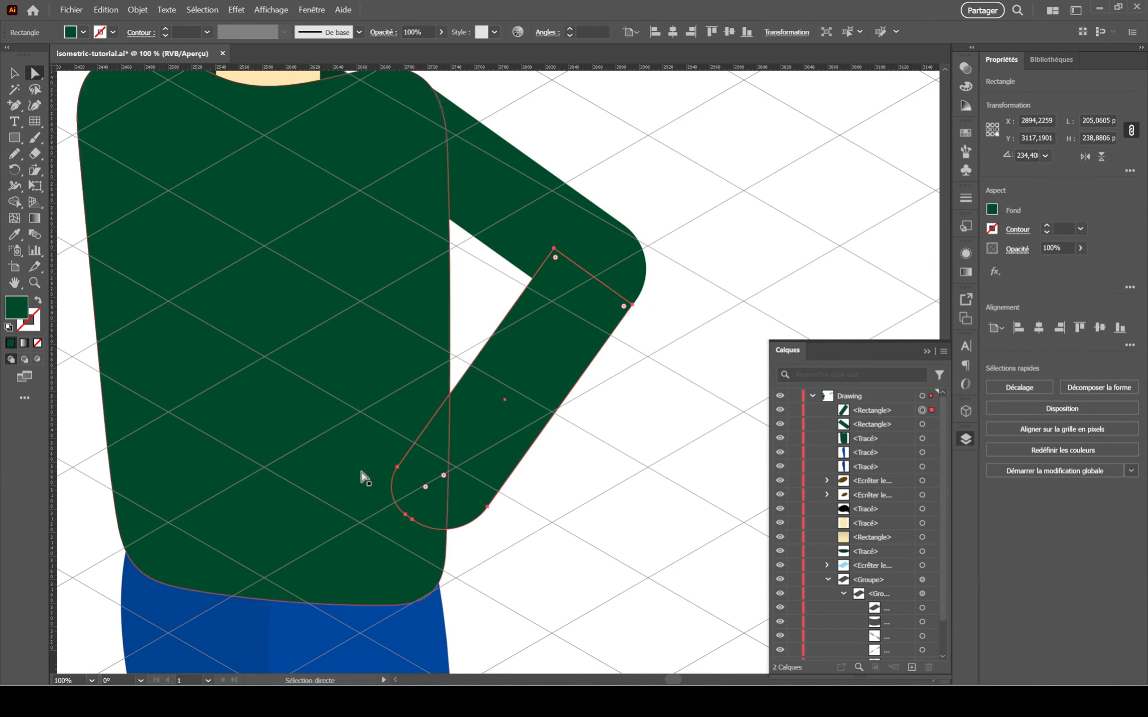
pyautogui.click(396, 468)
pyautogui.keyDown('shift'); pyautogui.click(404, 514); pyautogui.keyUp('shift')
pyautogui.hotkey('shift', 'Right')
pyautogui.hotkey('ctrl', 'z')
pyautogui.click(487, 521)
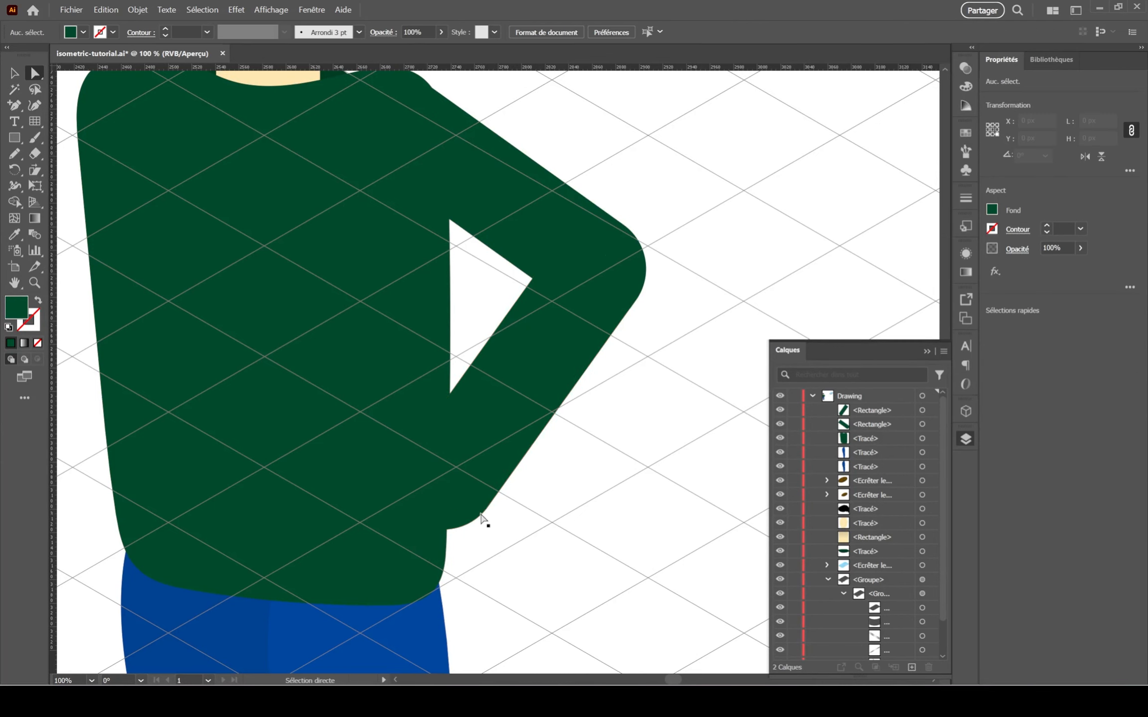
pyautogui.click(486, 506)
pyautogui.click(35, 73)
pyautogui.click(633, 344)
# Shorten the forearm from its wrist end and shift it about 12 px outward to line up with the elbow.
pyautogui.press('v')
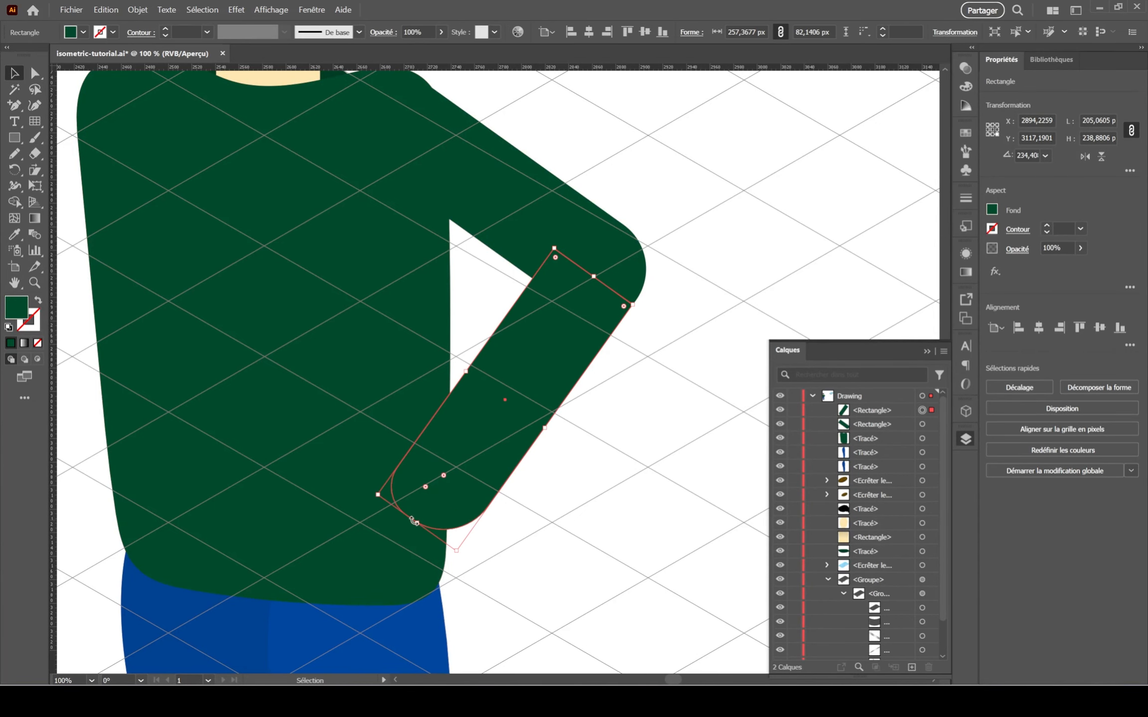
pyautogui.moveTo(417, 522); pyautogui.dragTo(452, 473)
pyautogui.click(624, 444)
pyautogui.moveTo(550, 389); pyautogui.dragTo(564, 387)
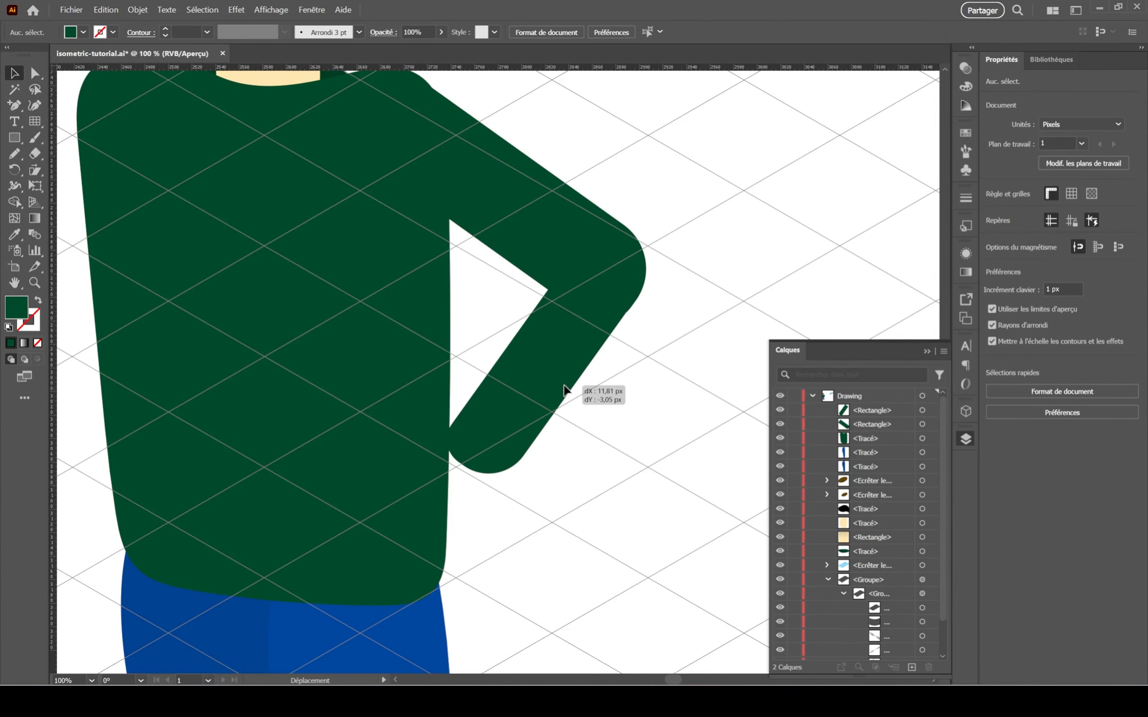
# Unite the upper arm and forearm into a single sleeve shape.
pyautogui.hotkey('ctrl', '+')
pyautogui.keyDown('shift'); pyautogui.click(564, 194); pyautogui.keyUp('shift')
pyautogui.click(994, 385)
# Smooth the sleeve's outer elbow by moving the anchor point at the junction down along the forearm edge.
pyautogui.scroll(2, 706, 317)
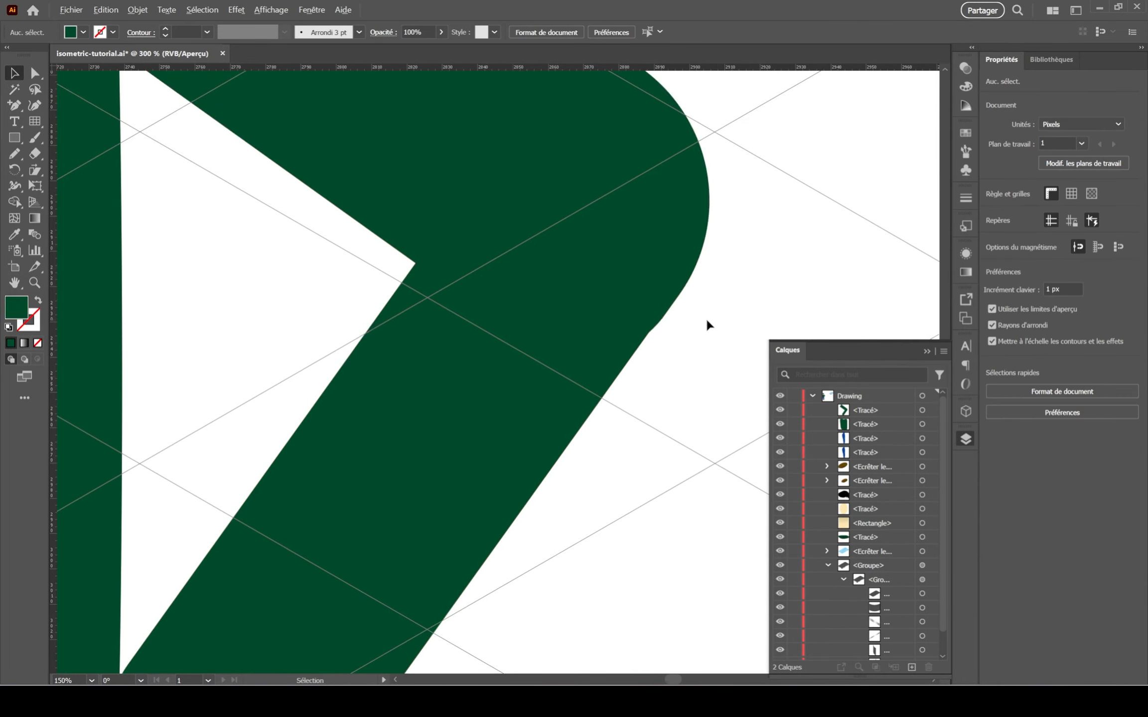
pyautogui.press('a')
pyautogui.click(649, 333)
pyautogui.moveTo(656, 339); pyautogui.dragTo(663, 350)
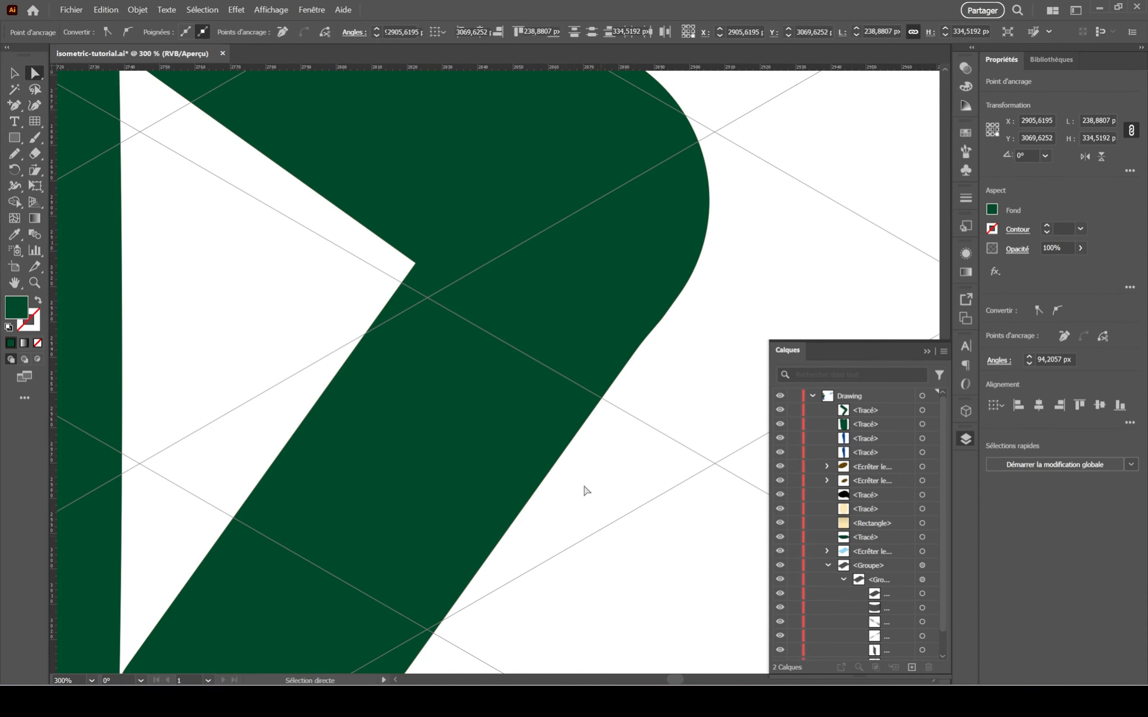
pyautogui.click(584, 488)
pyautogui.scroll(-3, 559, 455)
pyautogui.click(510, 390)
pyautogui.click(679, 404)
# Draw a freehand rounded hand about 83 × 79 px at the right sleeve's end and fill it with the neck's skin colour.
pyautogui.scroll(3, 635, 449)
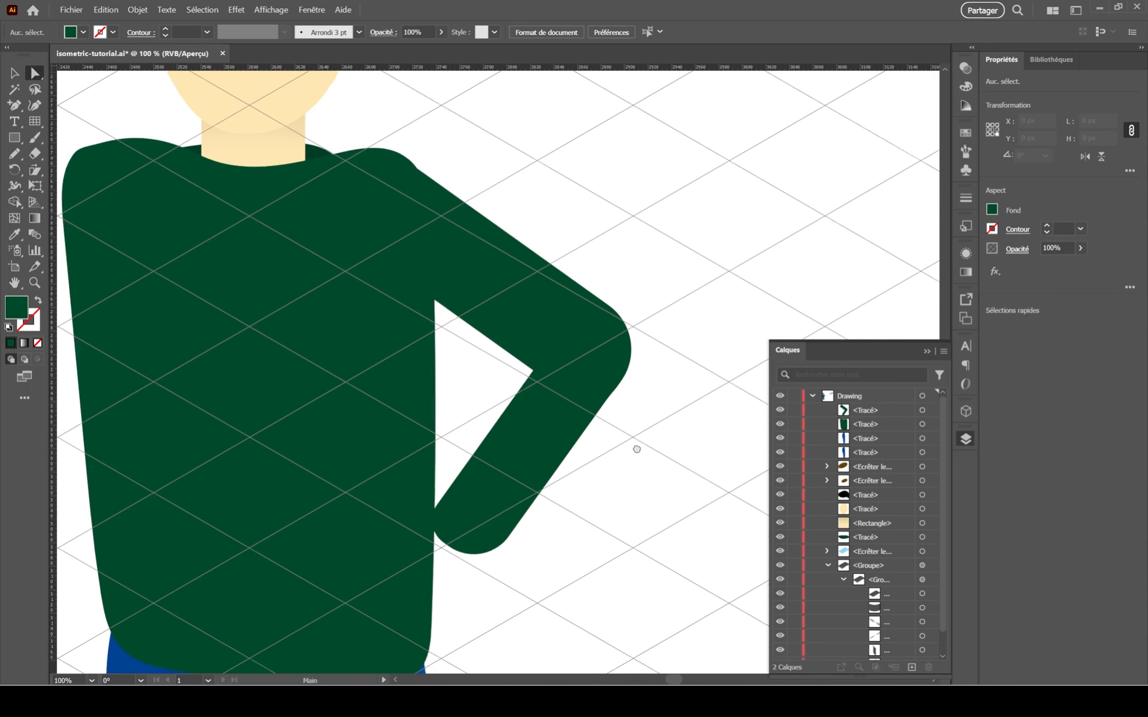
pyautogui.press('n')
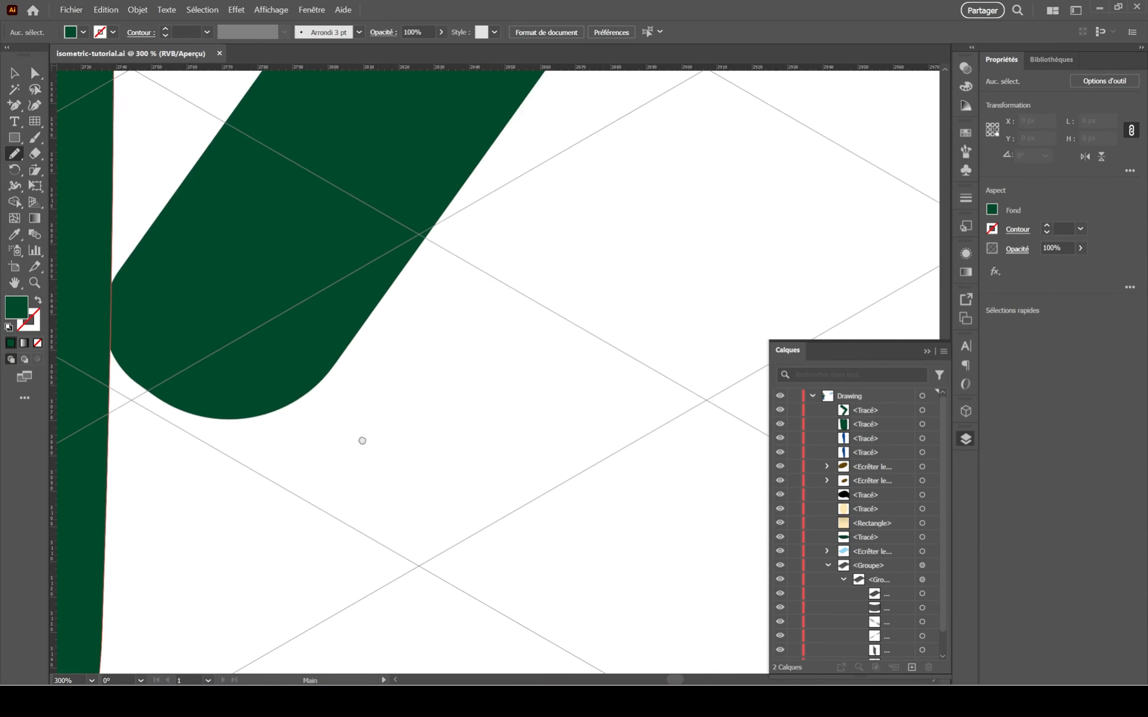
pyautogui.scroll(2, 361, 440)
pyautogui.moveTo(476, 524); pyautogui.dragTo(609, 299)
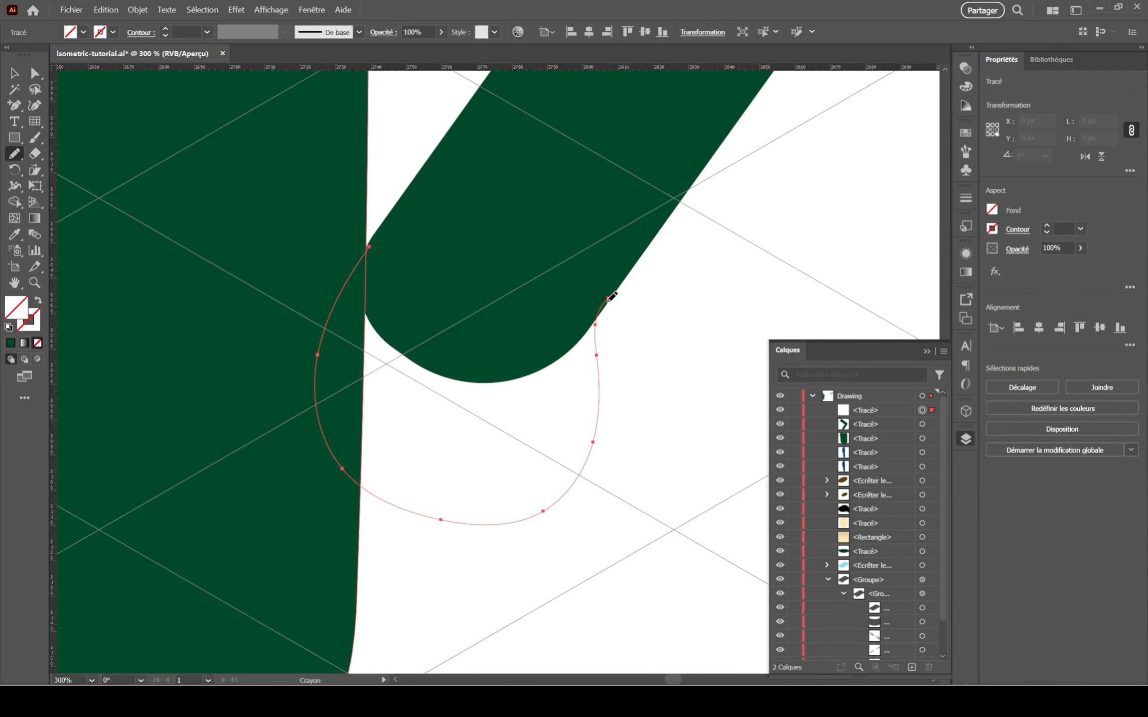
pyautogui.scroll(-3, 623, 641)
pyautogui.press('i')
pyautogui.click(384, 141)
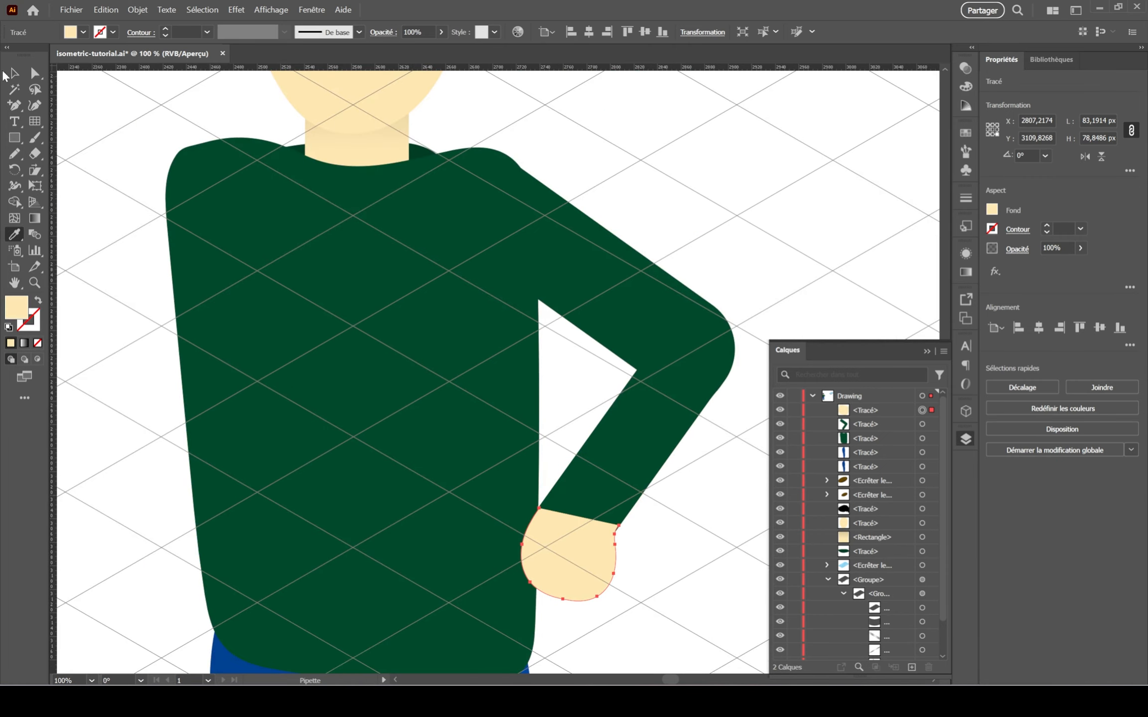
# Reorder the objects so the right sleeve lies above the hand and both lie above the torso, and save the file.
pyautogui.click(14, 73)
pyautogui.click(709, 402)
pyautogui.scroll(1, 708, 399)
pyautogui.moveTo(708, 399); pyautogui.dragTo(731, 246)
pyautogui.moveTo(870, 410)
pyautogui.mouseDown()
pyautogui.moveTo(877, 443)
pyautogui.moveTo(876, 433)
pyautogui.mouseUp()
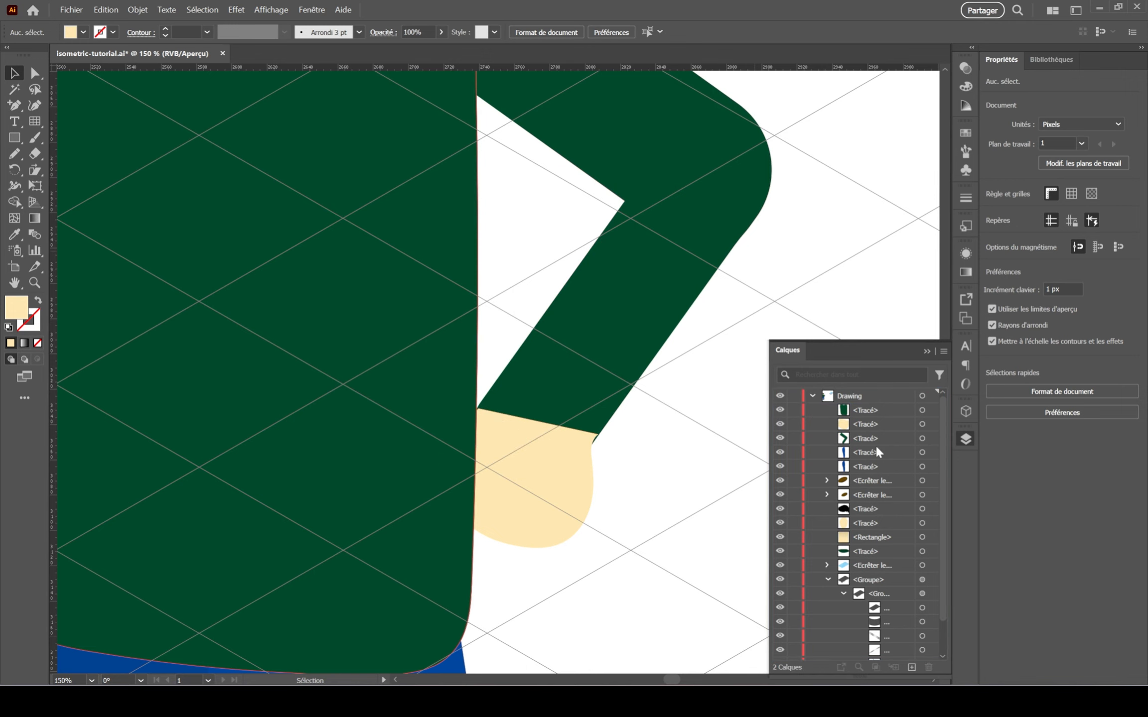
pyautogui.click(552, 504)
pyautogui.click(683, 454)
pyautogui.scroll(-2, 683, 454)
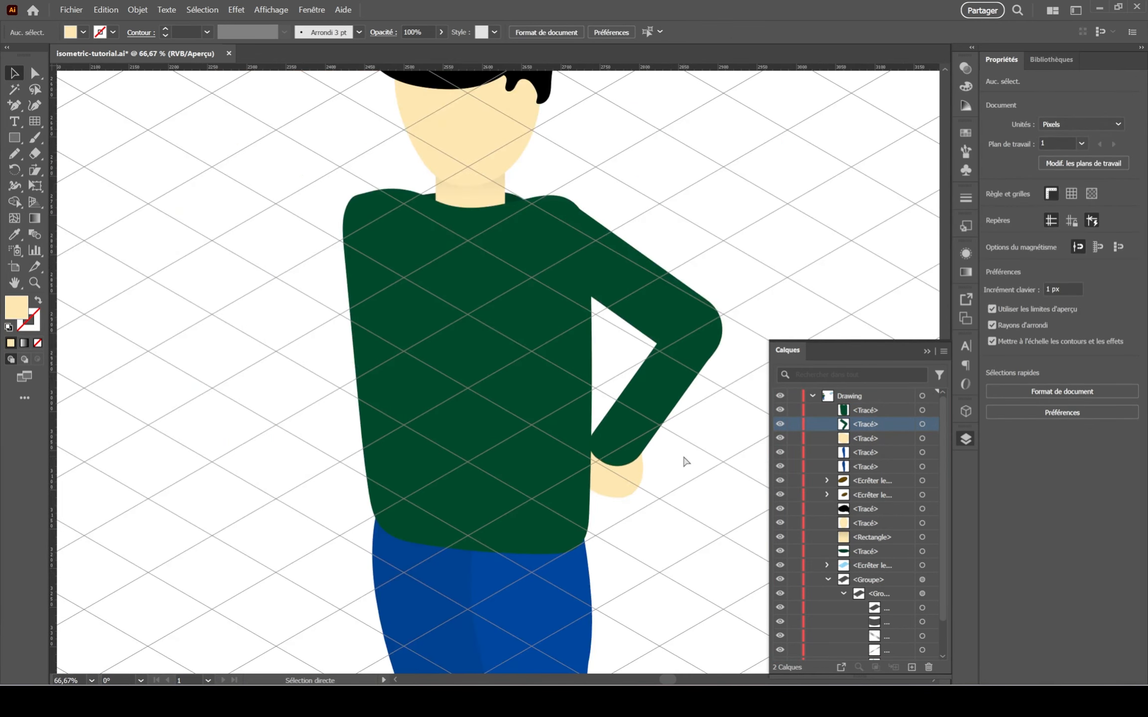
pyautogui.hotkey('ctrl', 's')
pyautogui.moveTo(868, 410); pyautogui.dragTo(866, 444)
pyautogui.scroll(-1, 702, 521)
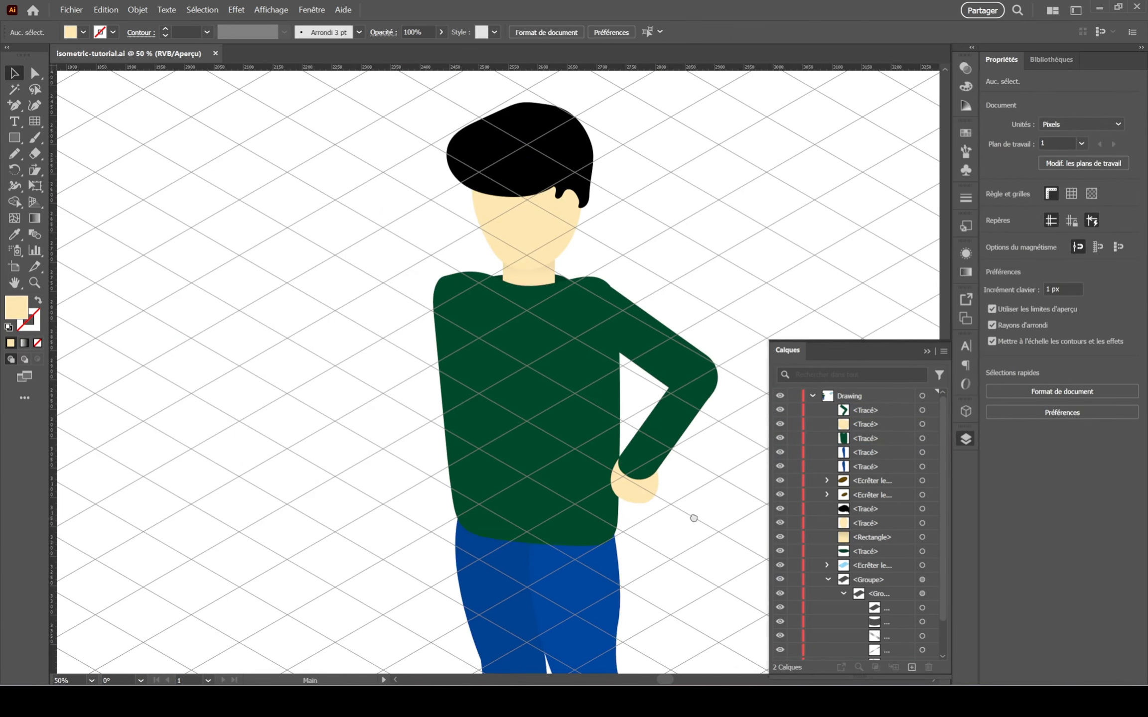
# Duplicate the right sleeve and hand together, placing the copy level with the original on the other side of the body.
pyautogui.moveTo(693, 519); pyautogui.dragTo(678, 437)
pyautogui.click(626, 237)
pyautogui.hotkey('ctrl', 'shift', 'a')
pyautogui.click(634, 406)
pyautogui.keyDown('shift'); pyautogui.click(662, 320); pyautogui.keyUp('shift')
pyautogui.keyDown('alt'); pyautogui.keyDown('shift'); pyautogui.moveTo(662, 320); pyautogui.dragTo(293, 320); pyautogui.keyUp('shift'); pyautogui.keyUp('alt')
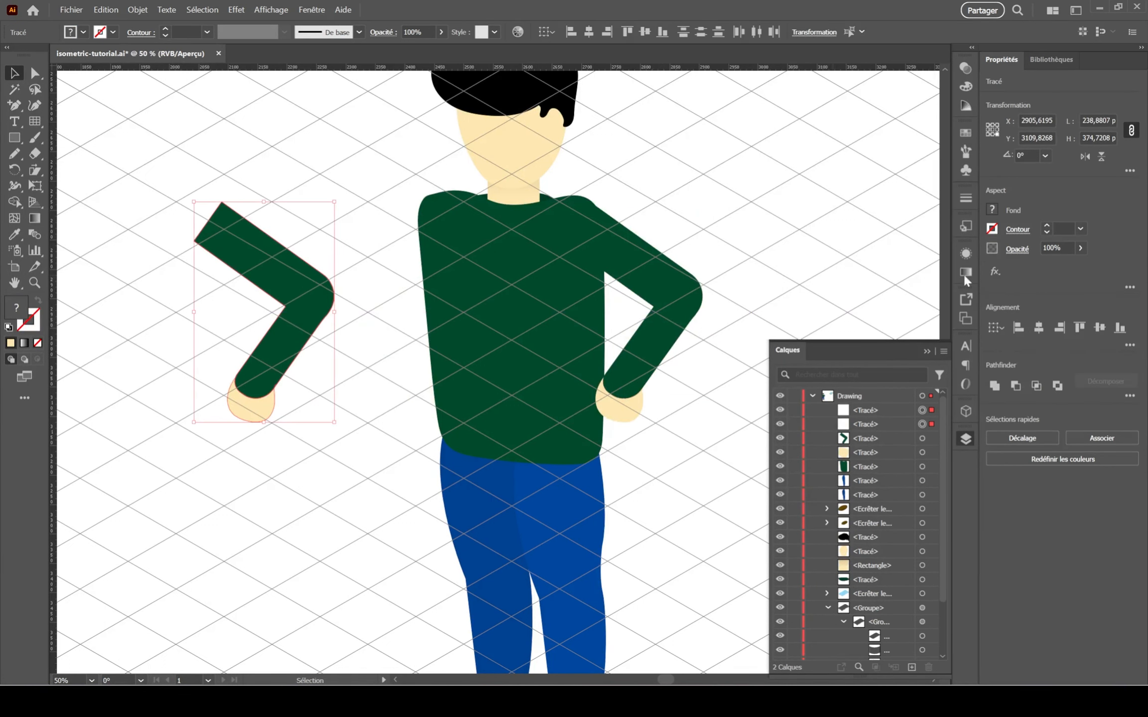
# Flip the copied arm horizontally, attach it to the left shoulder and group its sleeve and hand.
pyautogui.click(1085, 156)
pyautogui.moveTo(389, 344)
pyautogui.mouseDown()
pyautogui.moveTo(370, 333)
pyautogui.moveTo(382, 336)
pyautogui.mouseUp()
pyautogui.hotkey('ctrl', 'g')
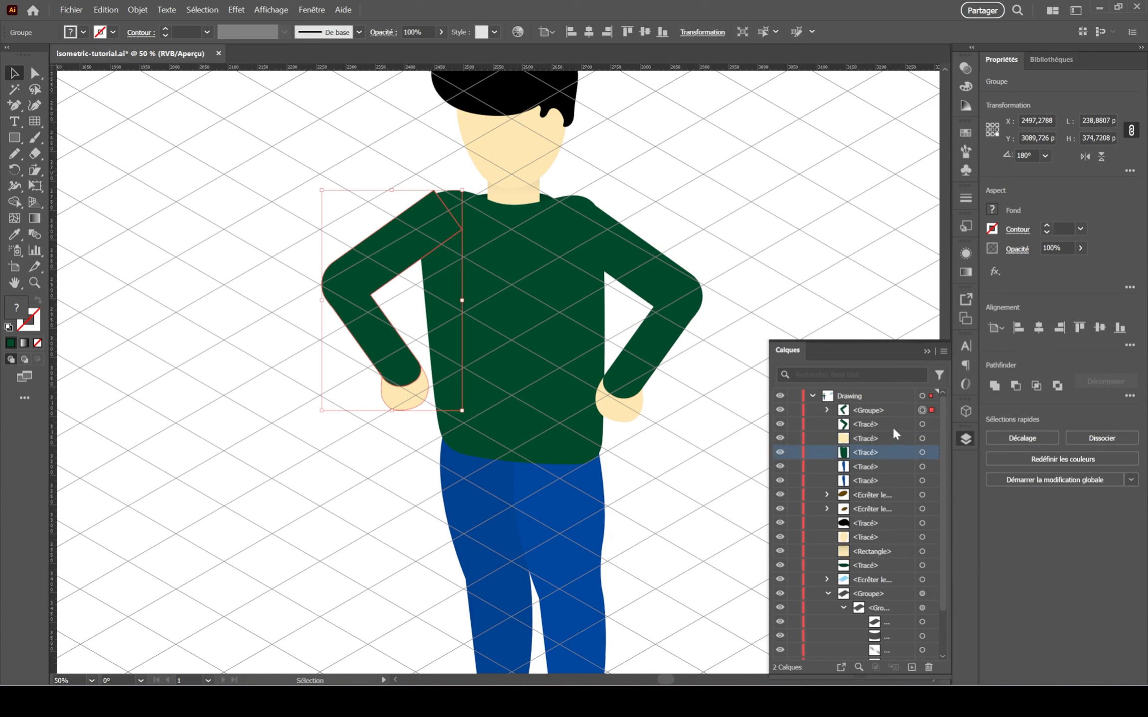
# Place the left arm group behind the torso and nudge it slightly down and inward at the shoulder.
pyautogui.moveTo(377, 269); pyautogui.dragTo(389, 268)
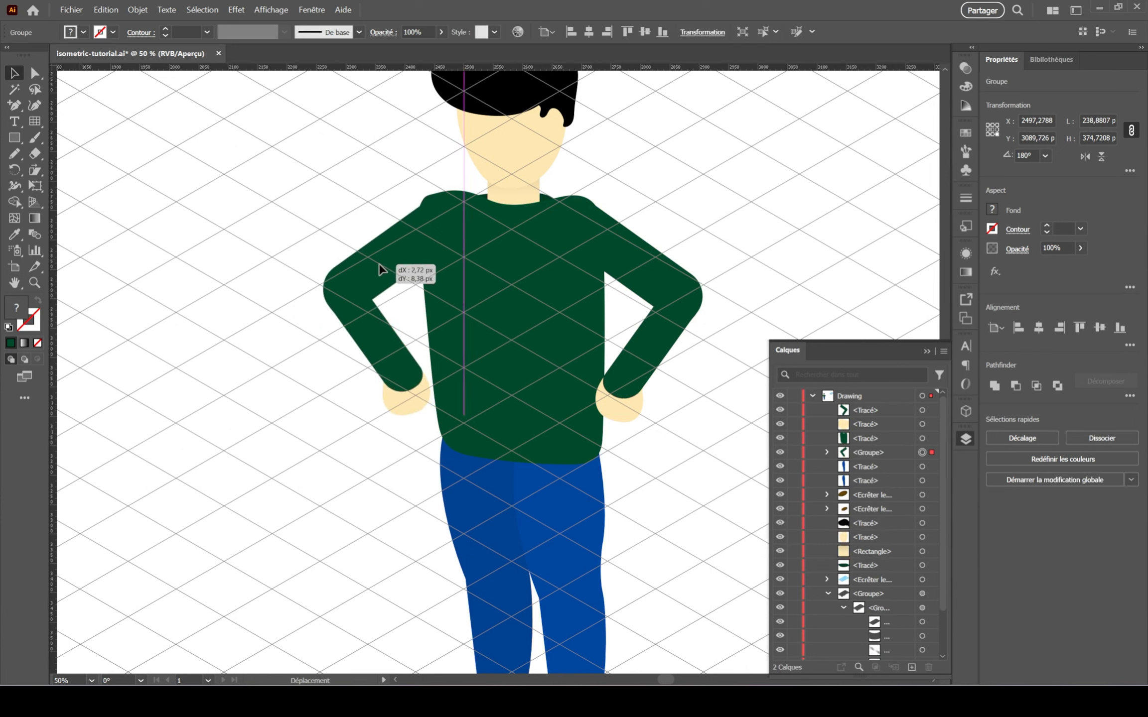
pyautogui.click(424, 253)
pyautogui.click(312, 299)
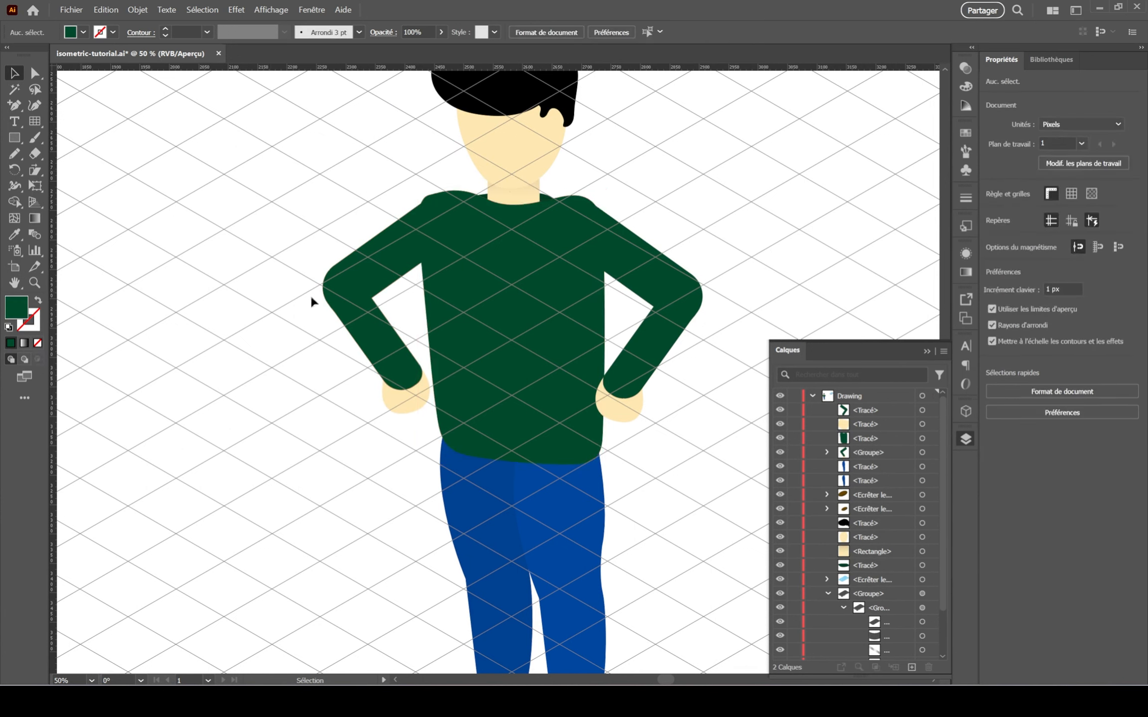
# Rotate the left arm group so it hangs more steeply and reposition it against the shoulder.
pyautogui.click(331, 287)
pyautogui.moveTo(316, 302); pyautogui.dragTo(318, 316)
pyautogui.moveTo(363, 260); pyautogui.dragTo(371, 274)
pyautogui.click(257, 293)
pyautogui.scroll(2, 409, 228)
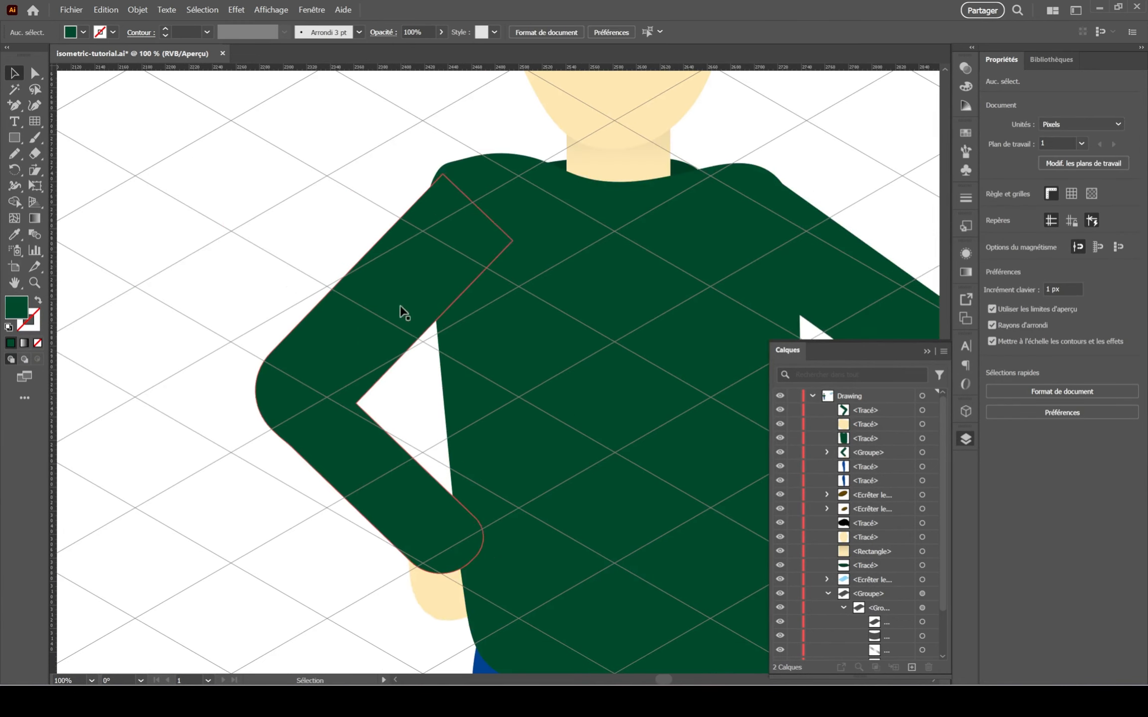
# Ungroup the left arm so its sleeve and hand are separate objects.
pyautogui.click(400, 309)
pyautogui.keyDown('shift'); pyautogui.click(518, 304); pyautogui.keyUp('shift')
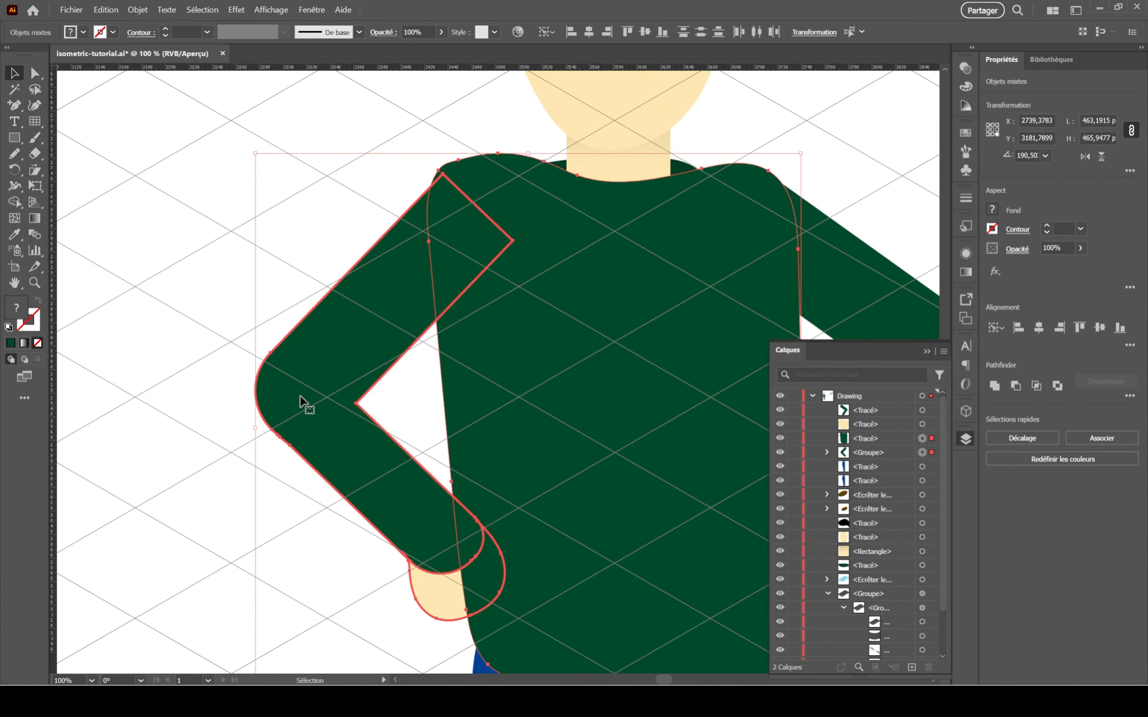
pyautogui.rightClick(342, 321)
pyautogui.click(294, 281)
pyautogui.click(363, 338)
pyautogui.rightClick(364, 340)
pyautogui.click(409, 528)
# Unite the left sleeve with the torso into a single green shape.
pyautogui.click(319, 255)
pyautogui.click(368, 278)
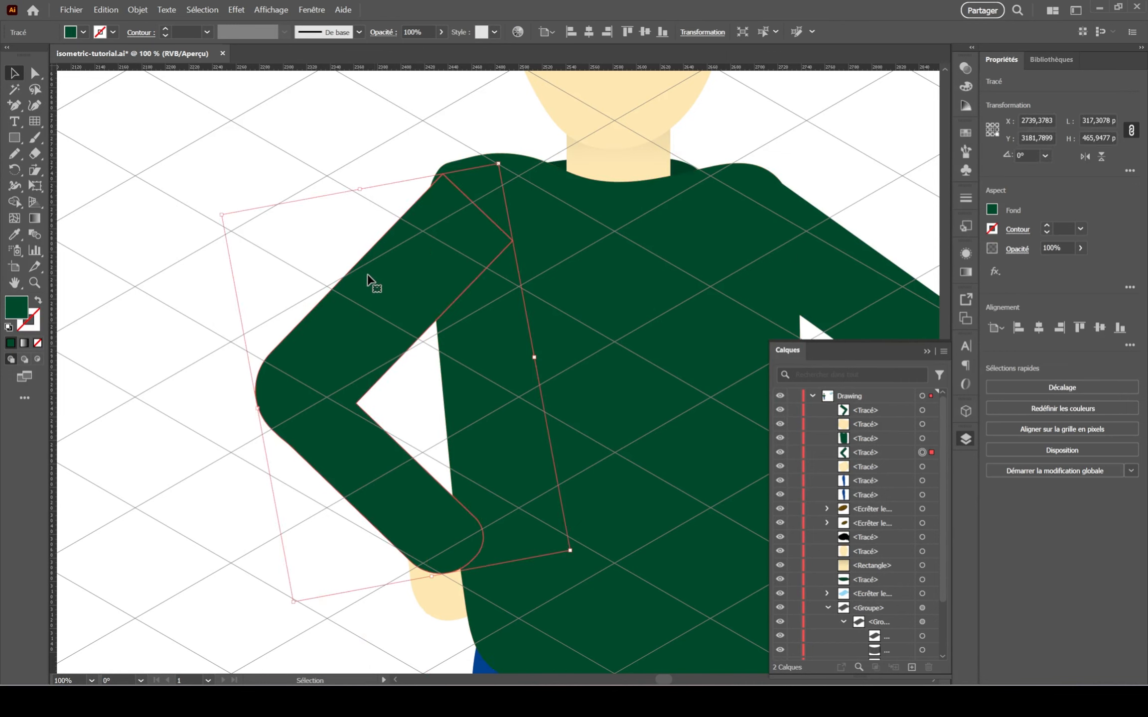
pyautogui.keyDown('shift'); pyautogui.click(518, 299); pyautogui.keyUp('shift')
pyautogui.click(995, 387)
# Round the corner where the left sleeve's outer edge meets the shoulder of the united shape.
pyautogui.press('a')
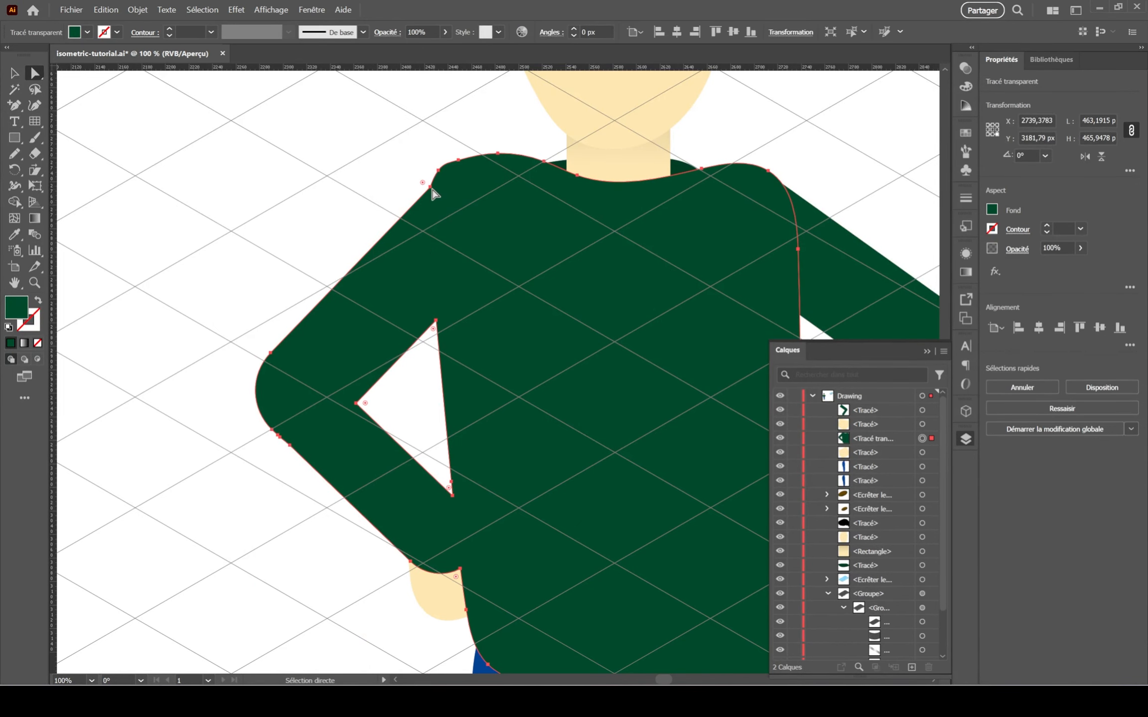
pyautogui.click(431, 188)
pyautogui.moveTo(423, 182); pyautogui.dragTo(243, 106)
pyautogui.click(213, 208)
pyautogui.click(430, 187)
pyautogui.scroll(4, 421, 183)
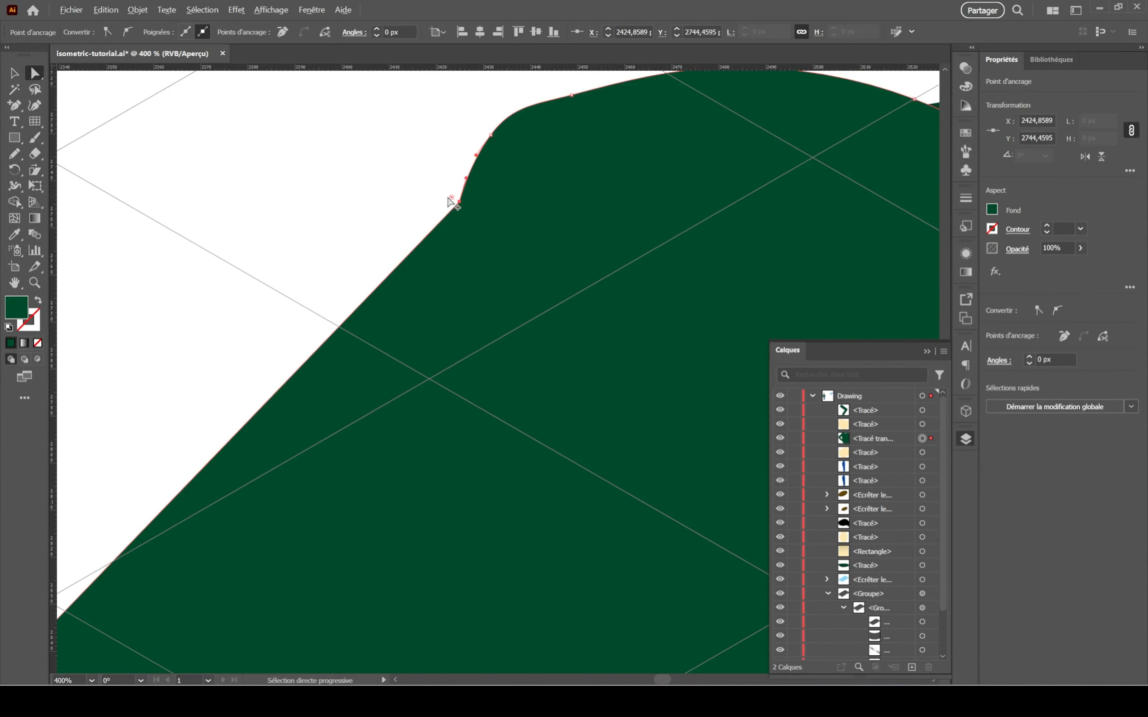
pyautogui.moveTo(451, 202); pyautogui.dragTo(170, 97)
pyautogui.click(277, 200)
pyautogui.scroll(-3, 279, 202)
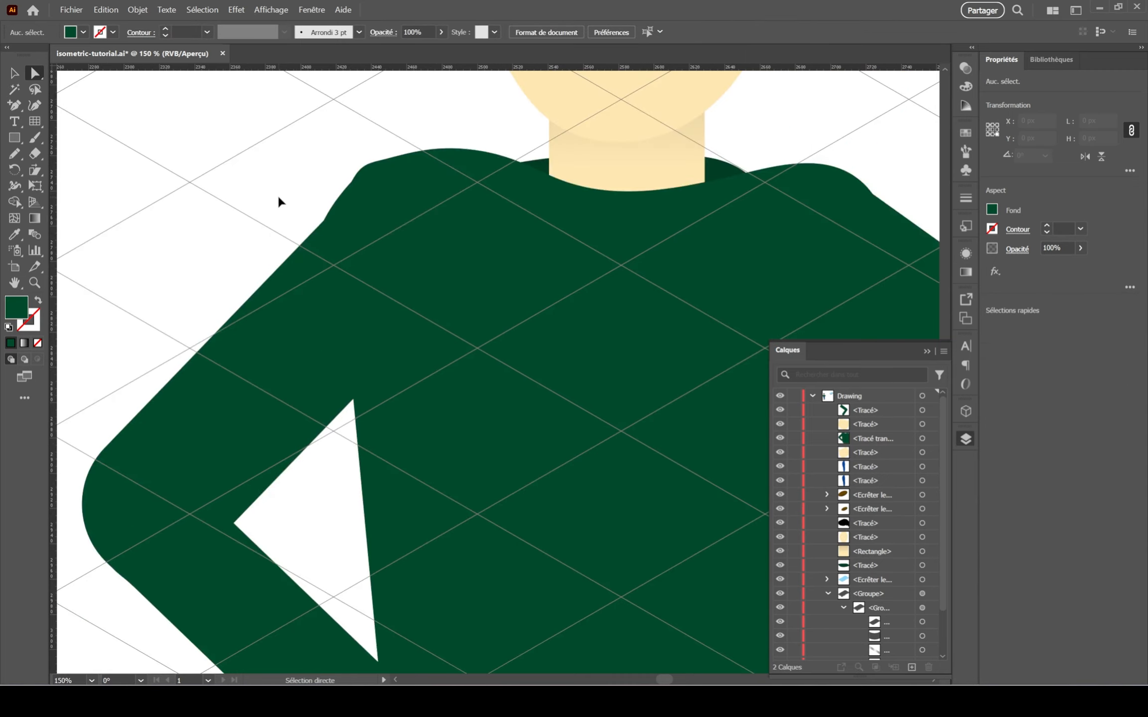
# Move the anchor point at the left shoulder junction slightly outward and adjust its handle to smooth the sleeve's outline.
pyautogui.scroll(3, 346, 179)
pyautogui.click(445, 320)
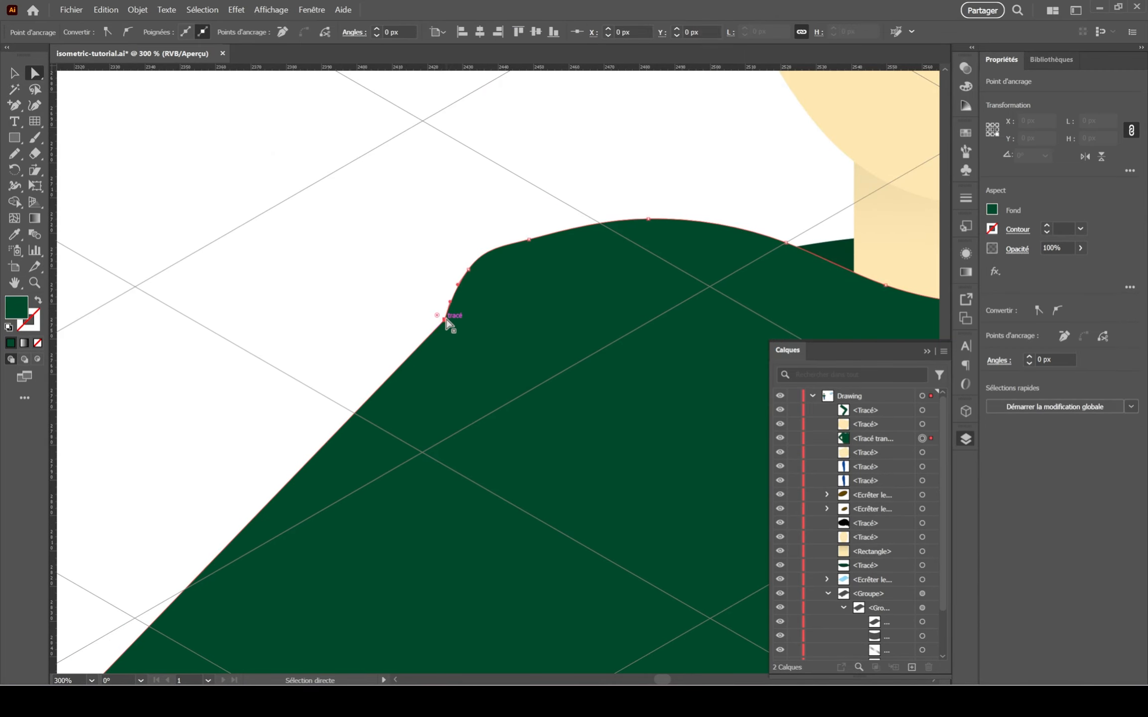
pyautogui.moveTo(445, 320); pyautogui.dragTo(437, 312)
pyautogui.click(414, 304)
pyautogui.scroll(2, 419, 305)
pyautogui.click(453, 320)
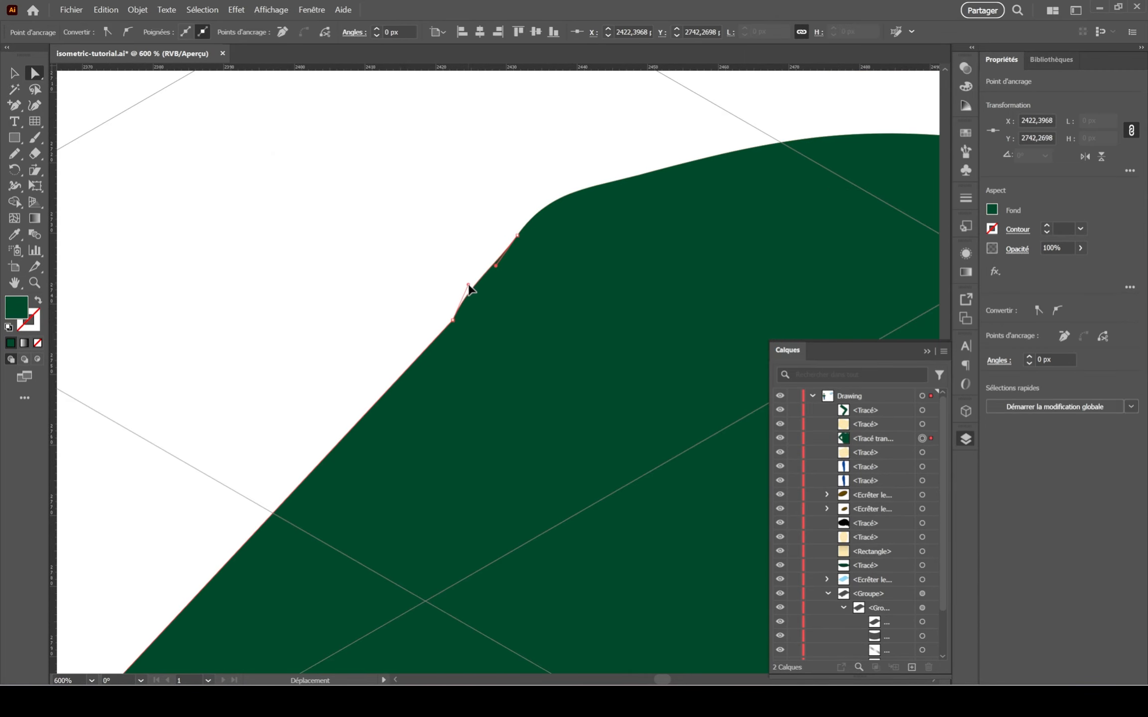
pyautogui.moveTo(463, 315); pyautogui.dragTo(448, 320)
pyautogui.click(441, 289)
pyautogui.scroll(-8, 440, 290)
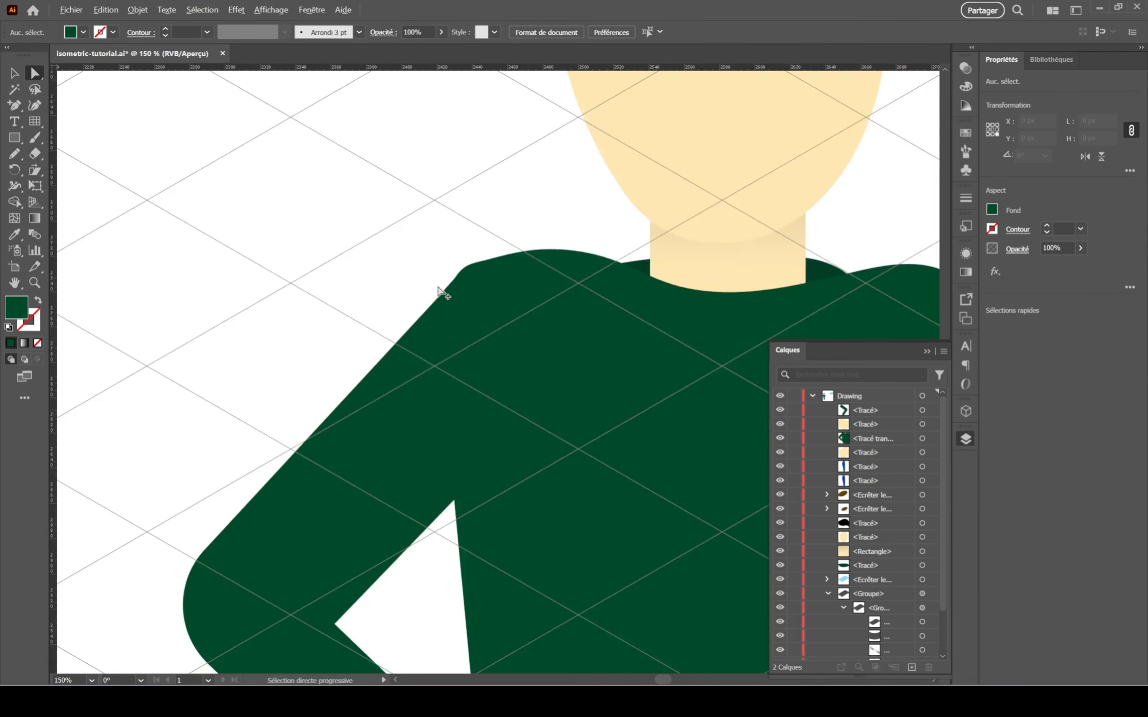